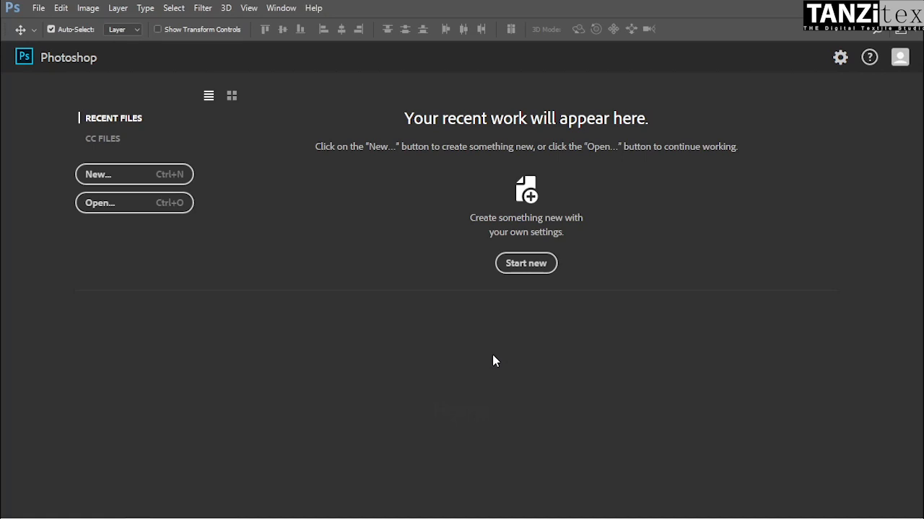
Create a new 10 x 10 inch document at 150 pixels/inch in 8-bit RGB Color with a white background
{"action": "left_click", "coordinate": [39, 8]}
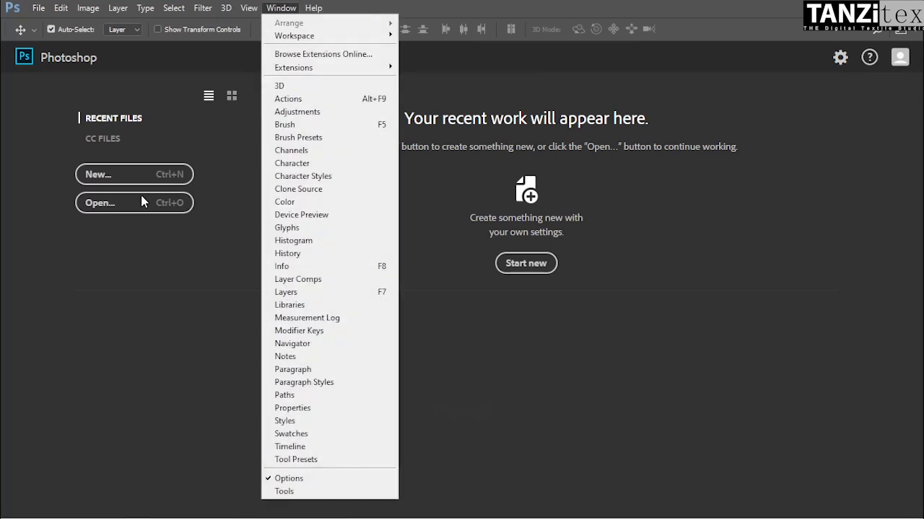
{"action": "left_click", "coordinate": [52, 166]}
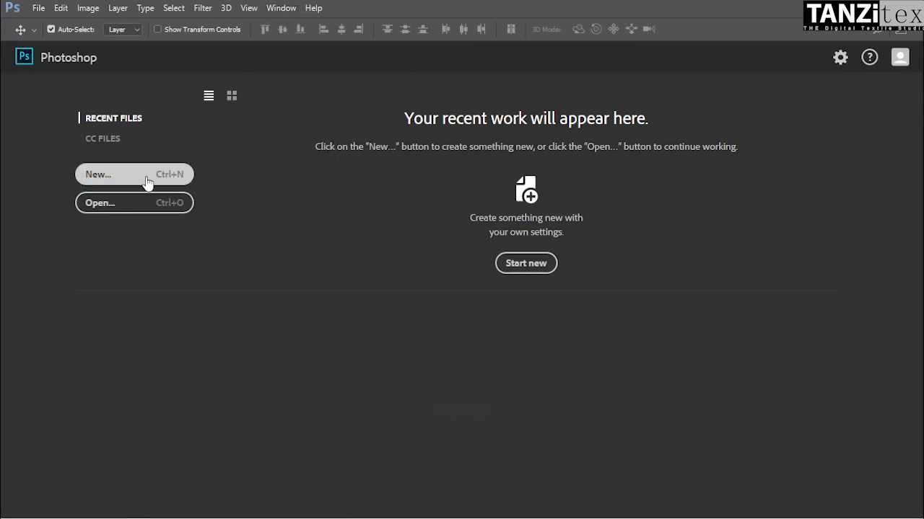
{"action": "left_click", "coordinate": [140, 182]}
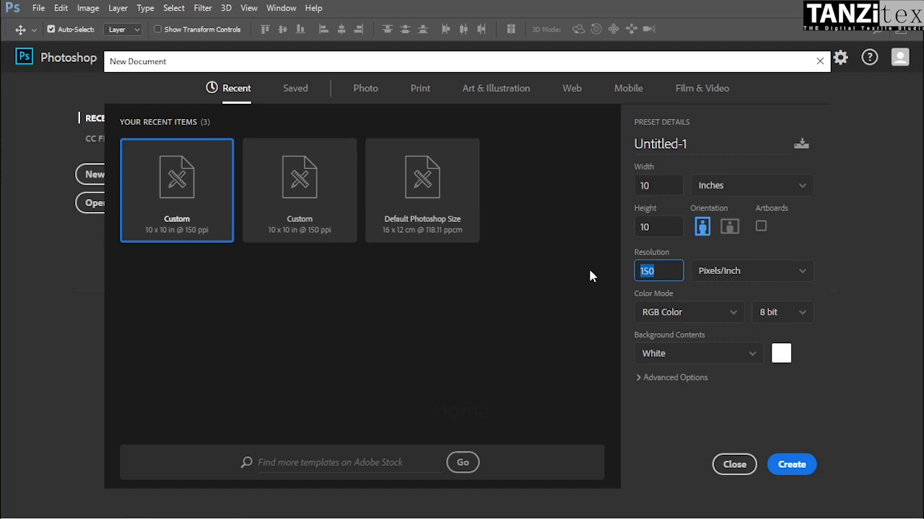
{"action": "left_click", "coordinate": [790, 319]}
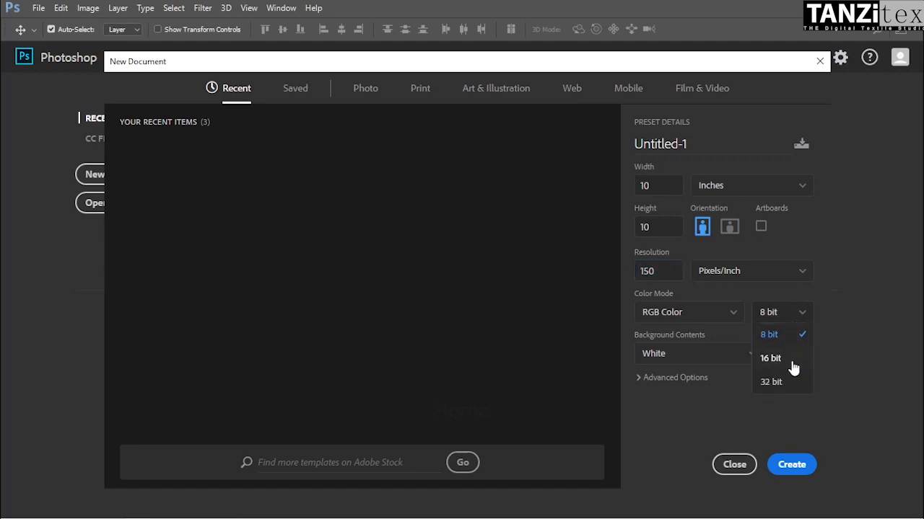
{"action": "key", "text": "Escape"}
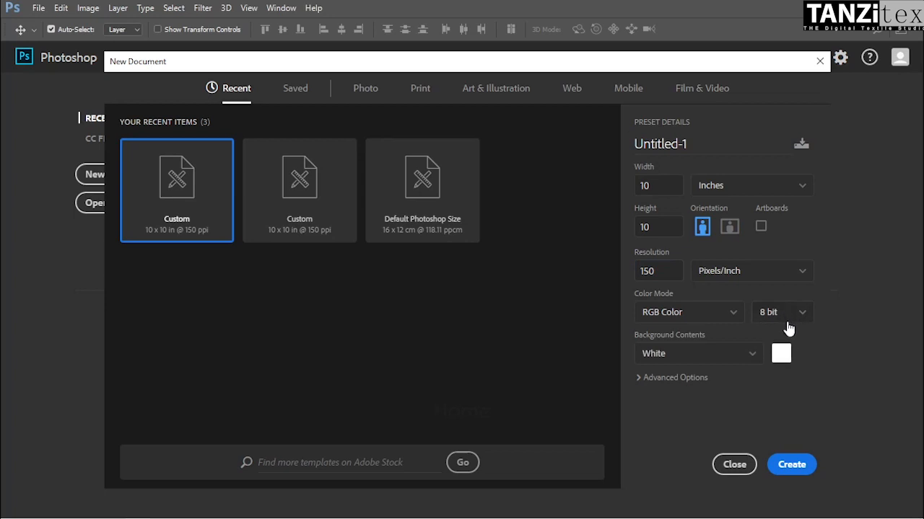
{"action": "left_click", "coordinate": [793, 465]}
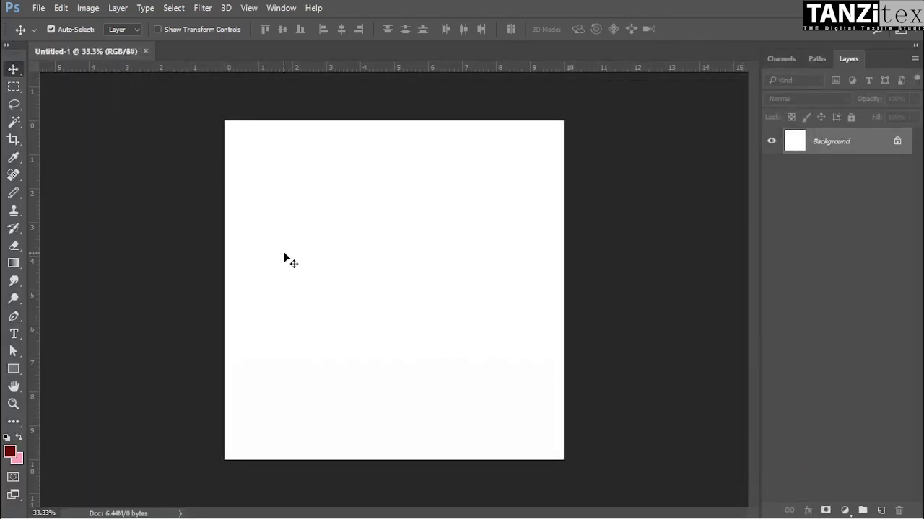
Open the flower images A2.png, A3.png and A4.png together from the PNG folder
{"action": "left_click", "coordinate": [39, 8]}
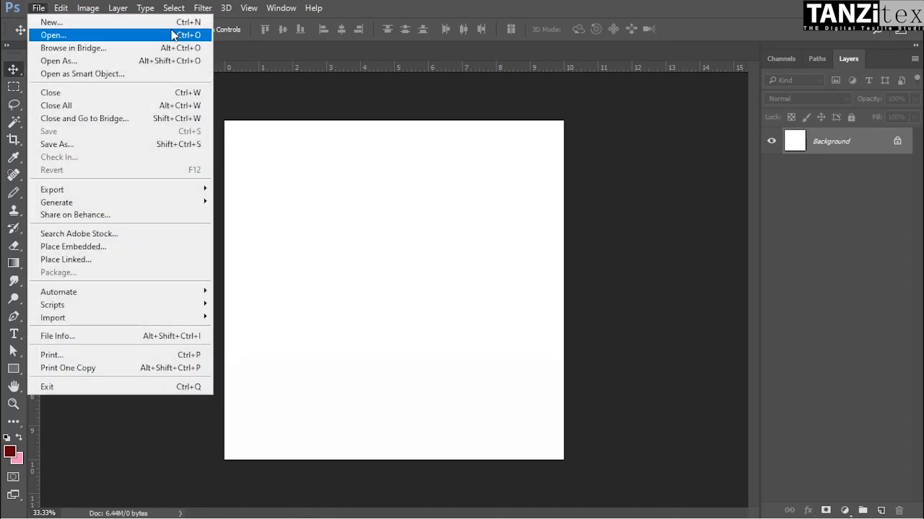
{"action": "left_click", "coordinate": [366, 243]}
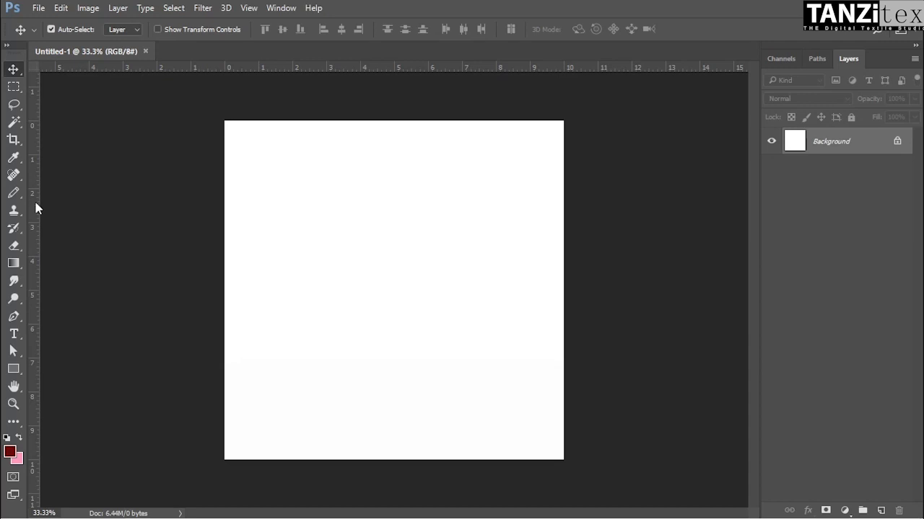
{"action": "left_click", "coordinate": [38, 8]}
{"action": "left_click", "coordinate": [61, 34]}
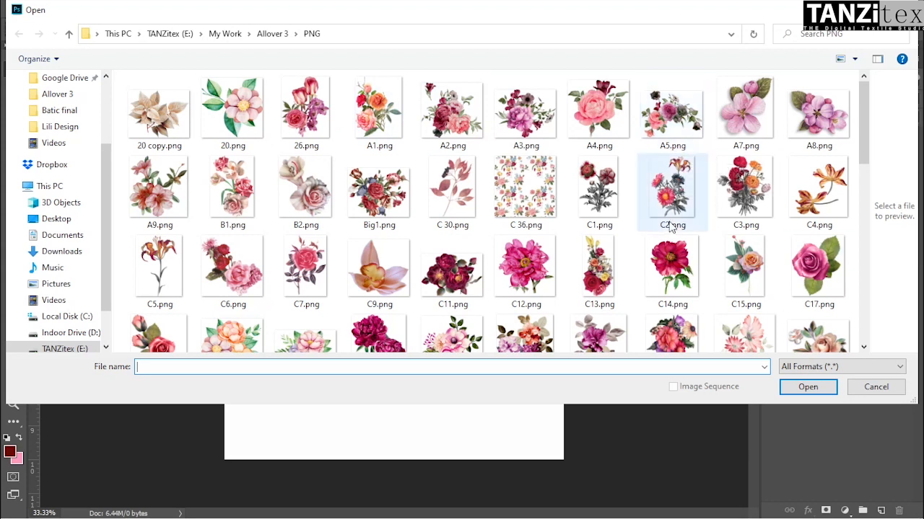
{"action": "left_click", "coordinate": [366, 124]}
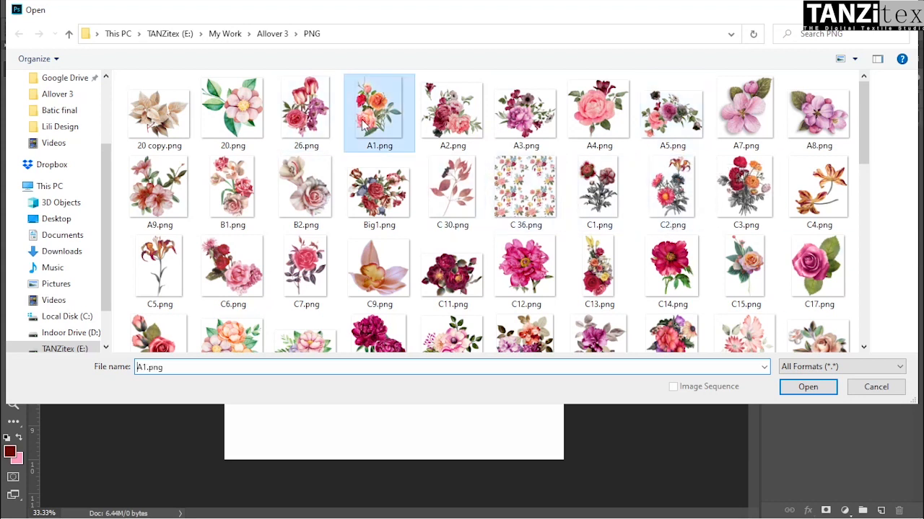
{"action": "left_click", "coordinate": [450, 126]}
{"action": "left_click", "coordinate": [609, 126], "text": "shift"}
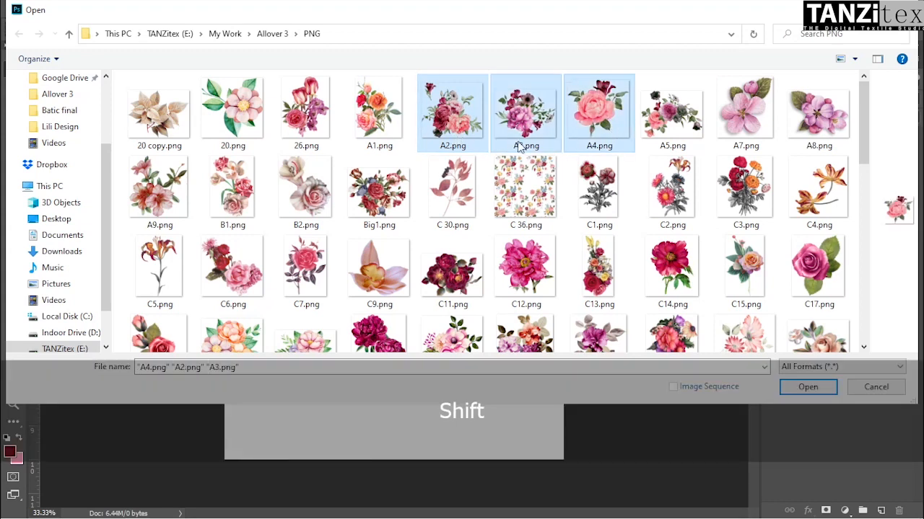
{"action": "left_click", "coordinate": [819, 390]}
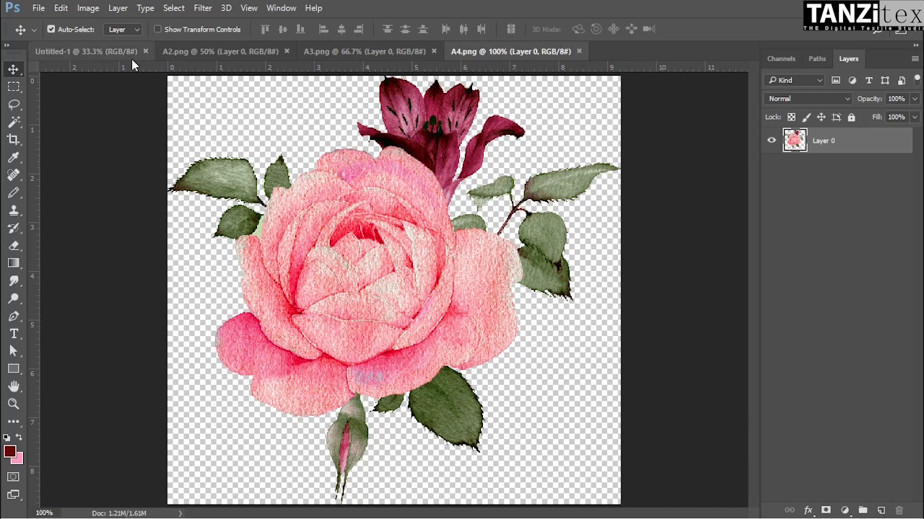
Look through the blank Untitled-1 document and the A2.png, A3.png and A4.png flower images
{"action": "left_click", "coordinate": [98, 51]}
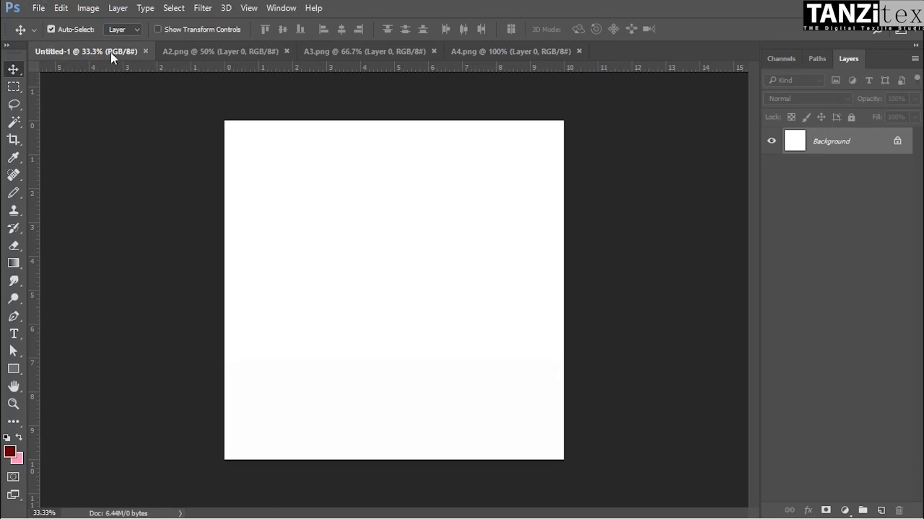
{"action": "left_click", "coordinate": [180, 51]}
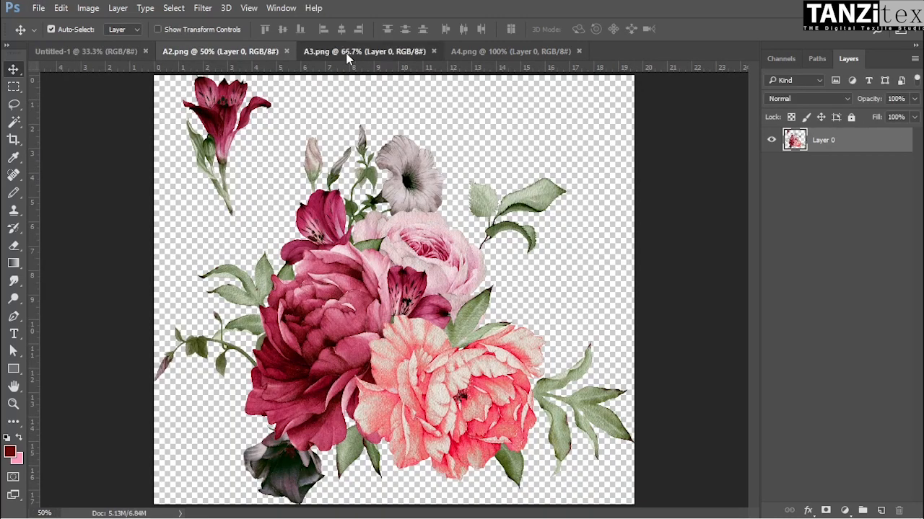
{"action": "left_click", "coordinate": [346, 52]}
{"action": "left_click", "coordinate": [490, 52]}
{"action": "left_click", "coordinate": [103, 53]}
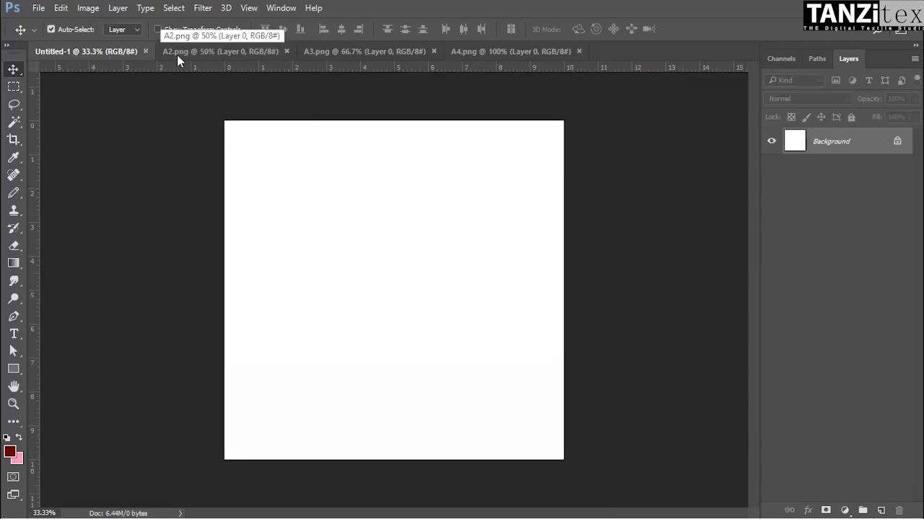
{"action": "left_click", "coordinate": [209, 55]}
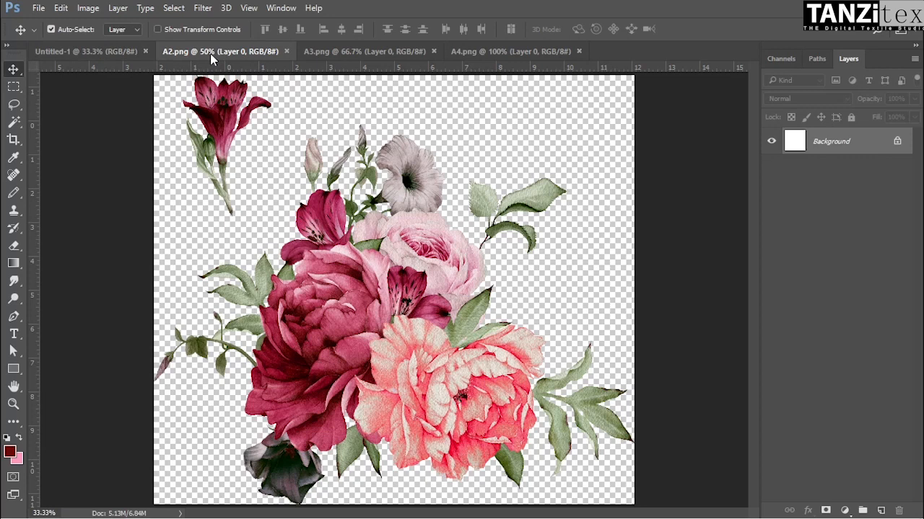
{"action": "left_click", "coordinate": [347, 54]}
{"action": "left_click", "coordinate": [515, 54]}
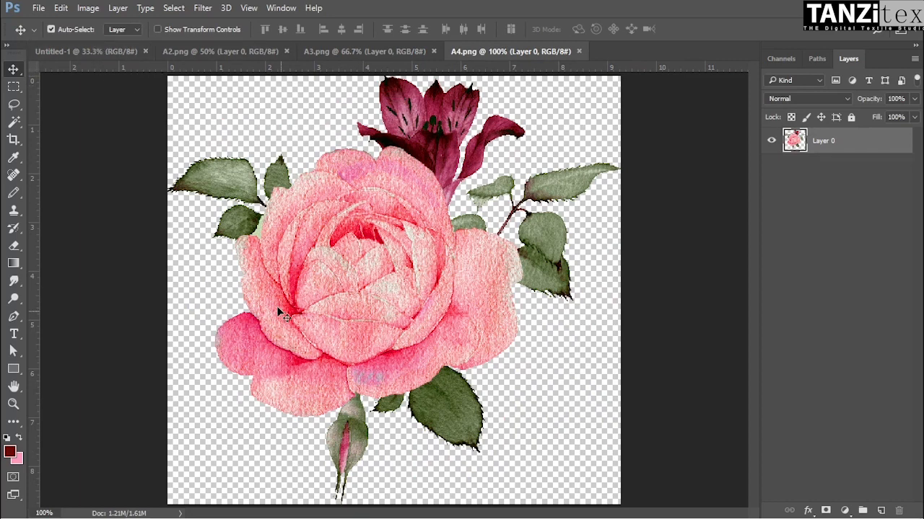
{"action": "left_click", "coordinate": [65, 50]}
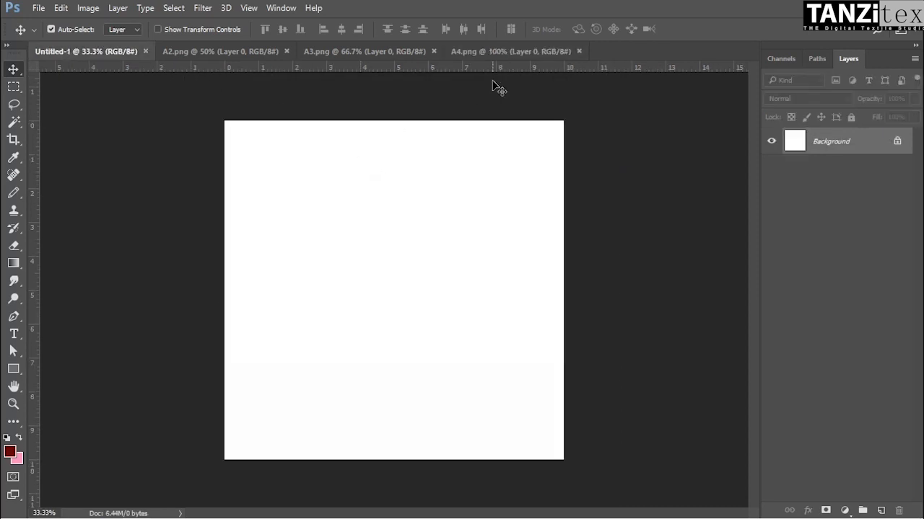
Copy the entire A2.png image into Untitled-1 as a new layer and close A2.png
{"action": "left_click", "coordinate": [243, 51]}
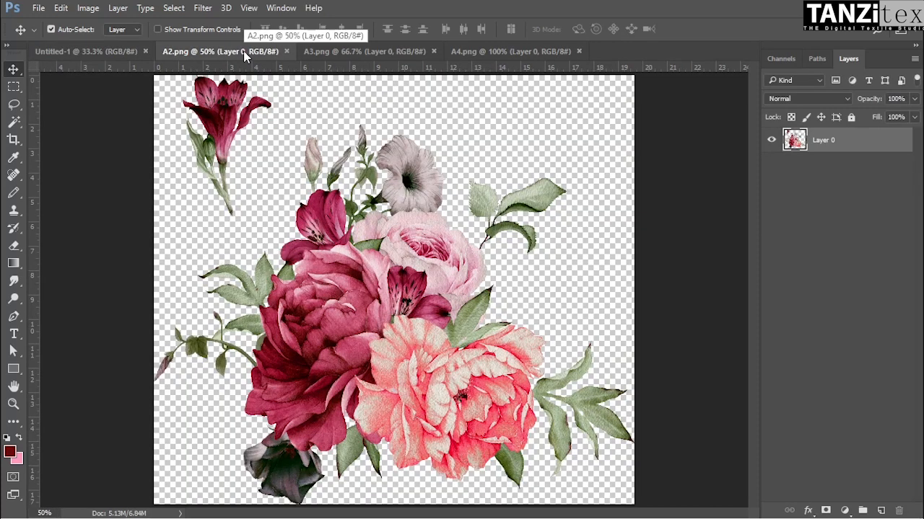
{"action": "key", "text": "ctrl+a"}
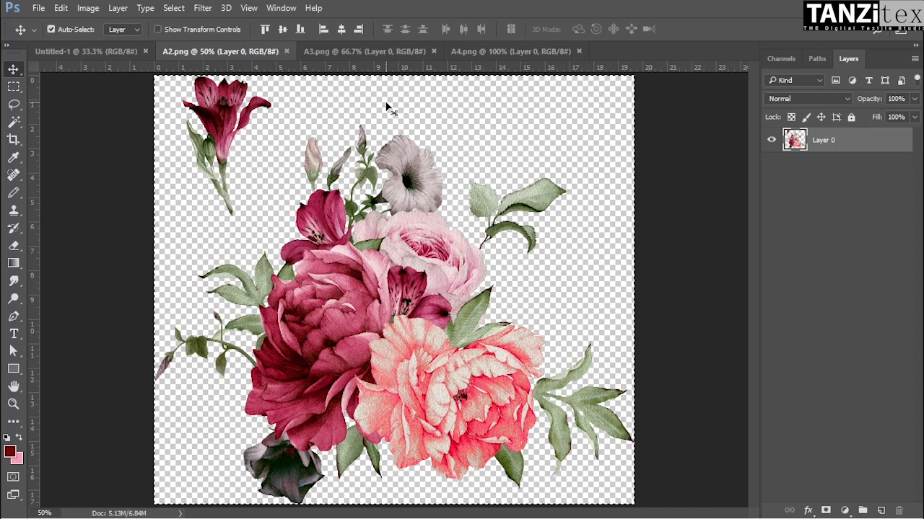
{"action": "key", "text": "ctrl"}
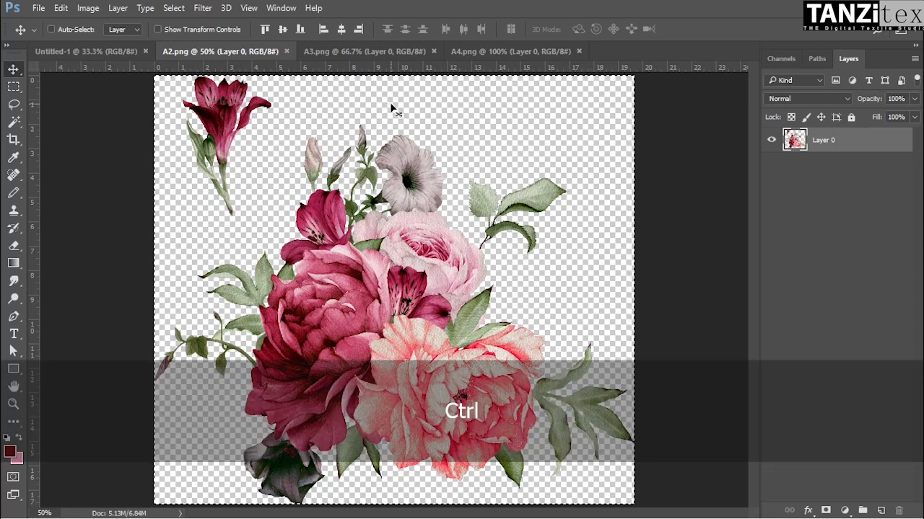
{"action": "key", "text": "ctrl+c"}
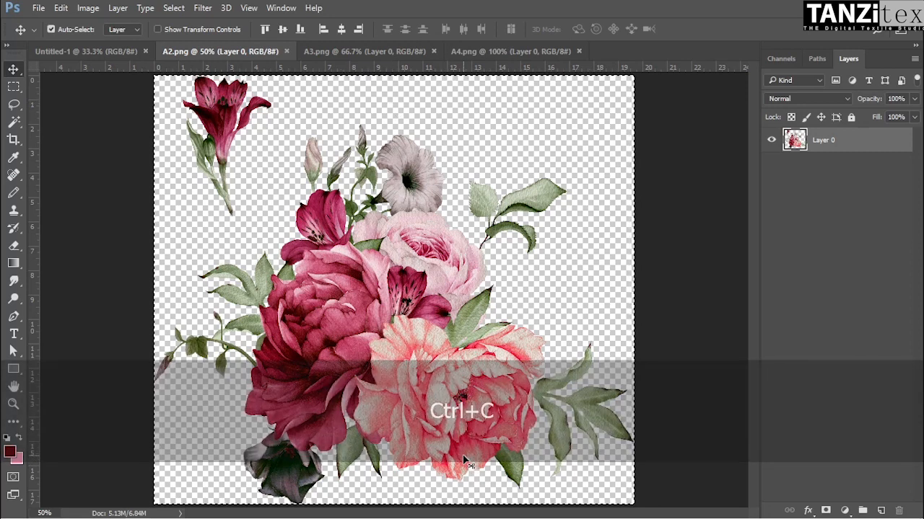
{"action": "left_click", "coordinate": [63, 52]}
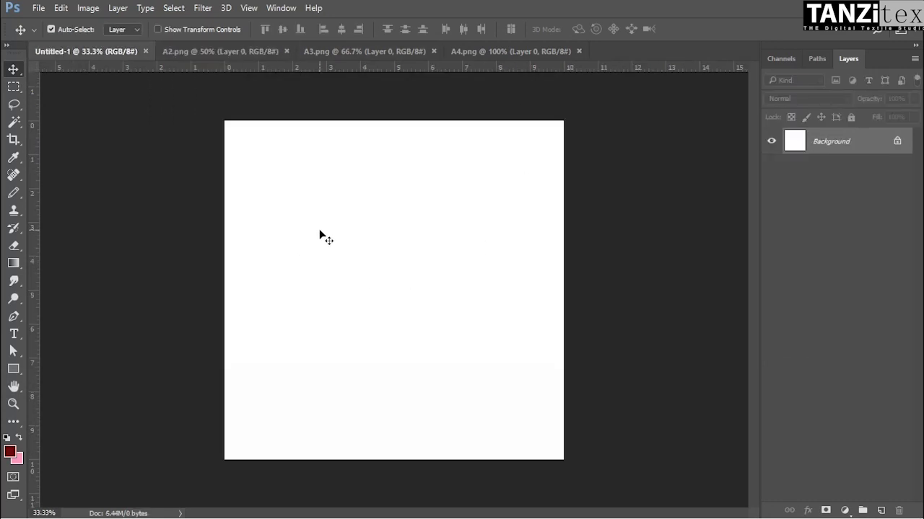
{"action": "key", "text": "ctrl"}
{"action": "key", "text": "ctrl+v"}
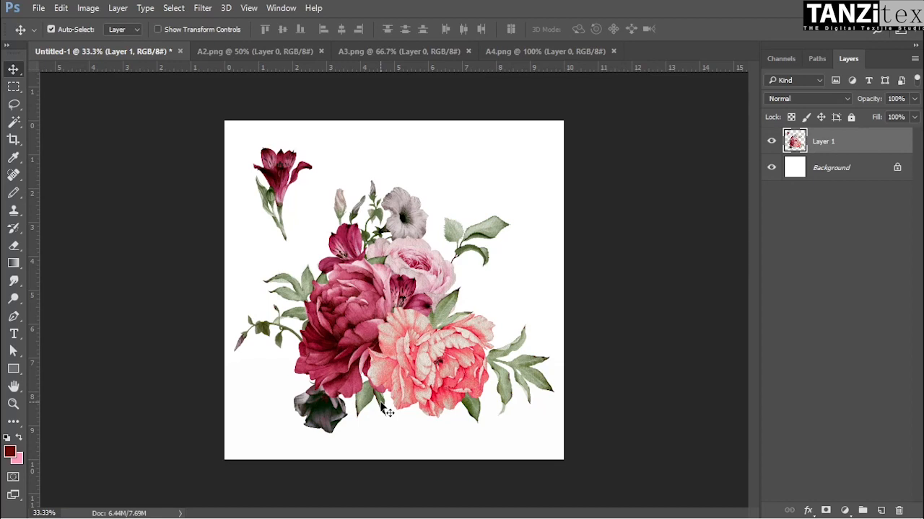
{"action": "left_click", "coordinate": [263, 56]}
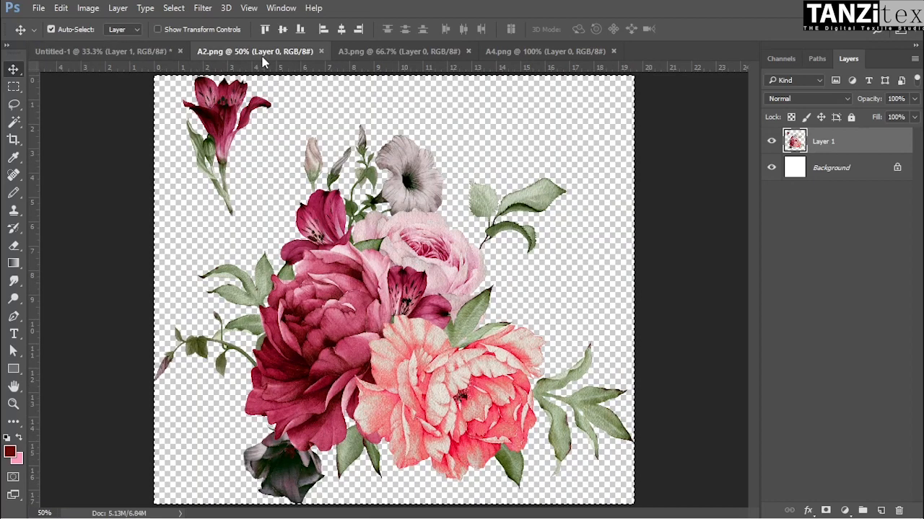
{"action": "left_click", "coordinate": [321, 52]}
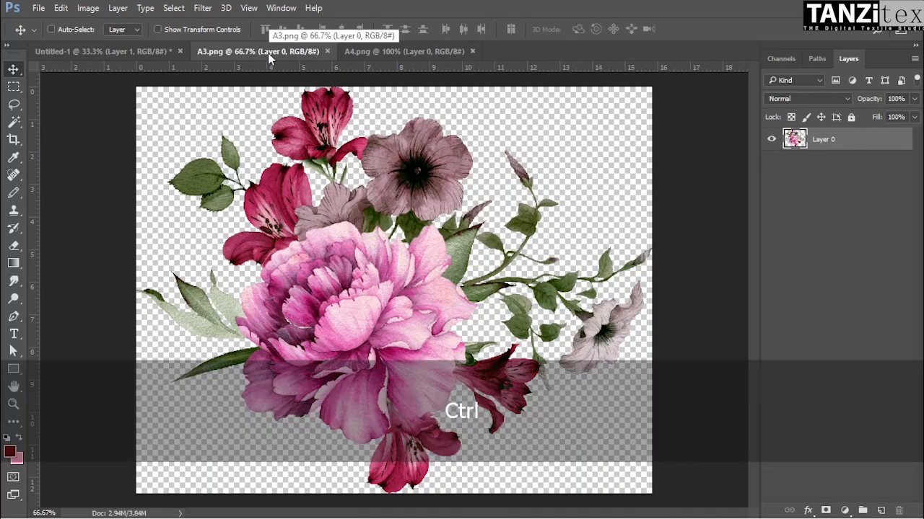
Copy the entire A3.png image, close its document and paste the flowers into Untitled-1
{"action": "key", "text": "ctrl+a"}
{"action": "key", "text": "ctrl+c"}
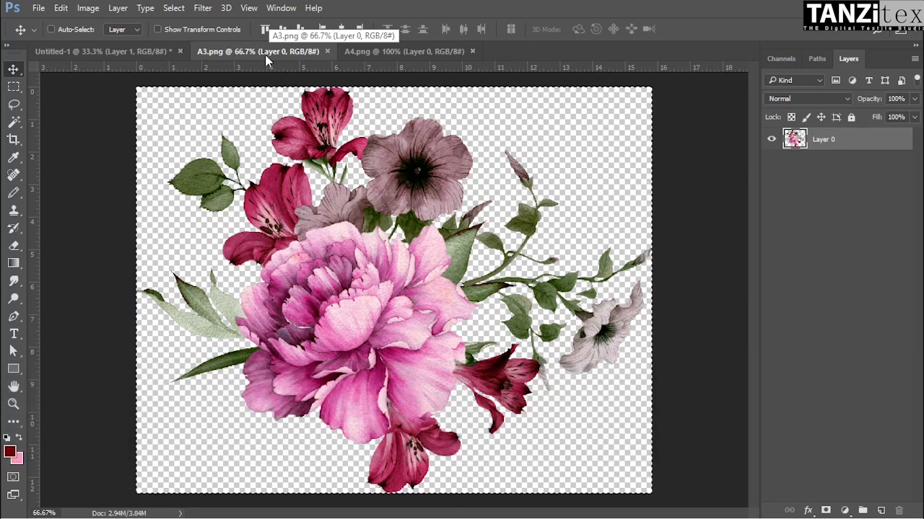
{"action": "key", "text": "ctrl+w"}
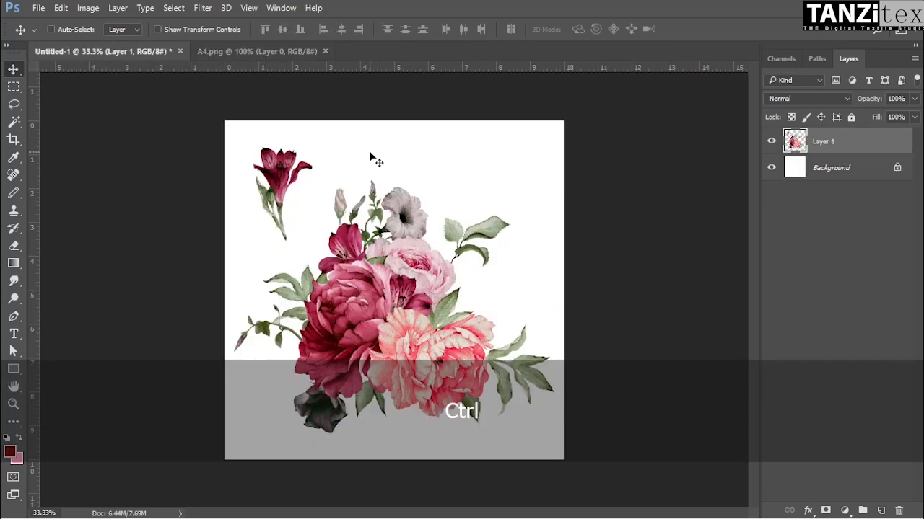
{"action": "key", "text": "ctrl+v"}
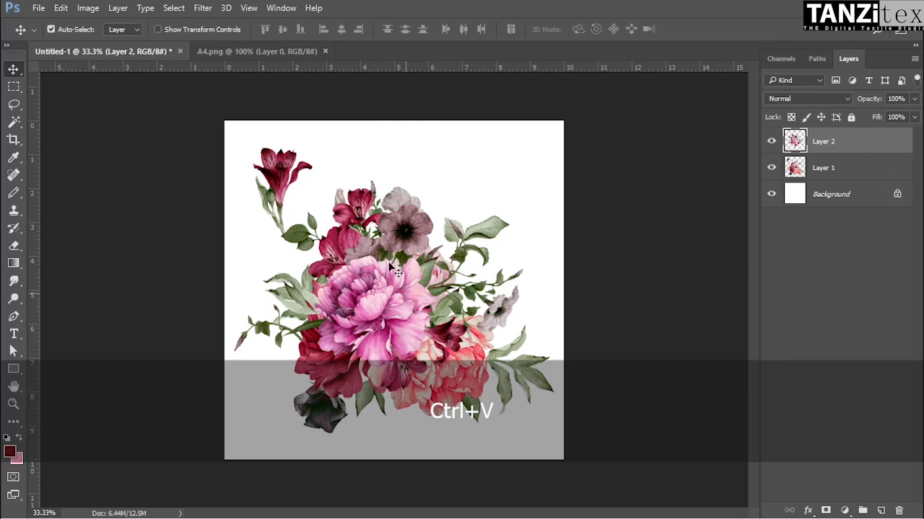
Copy the entire A4.png rose image, close its document and paste the rose into Untitled-1
{"action": "left_click", "coordinate": [254, 52]}
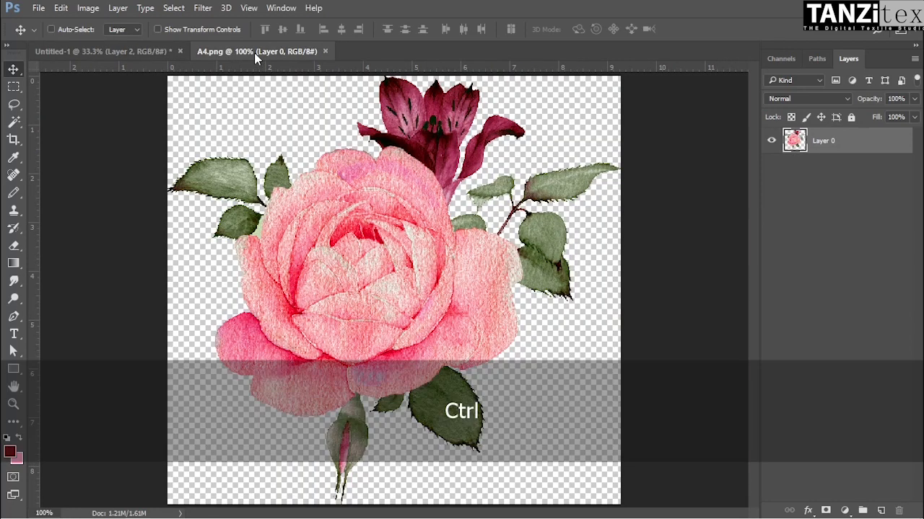
{"action": "key", "text": "ctrl+a"}
{"action": "key", "text": "ctrl+c"}
{"action": "key", "text": "ctrl+w"}
{"action": "key", "text": "ctrl+v"}
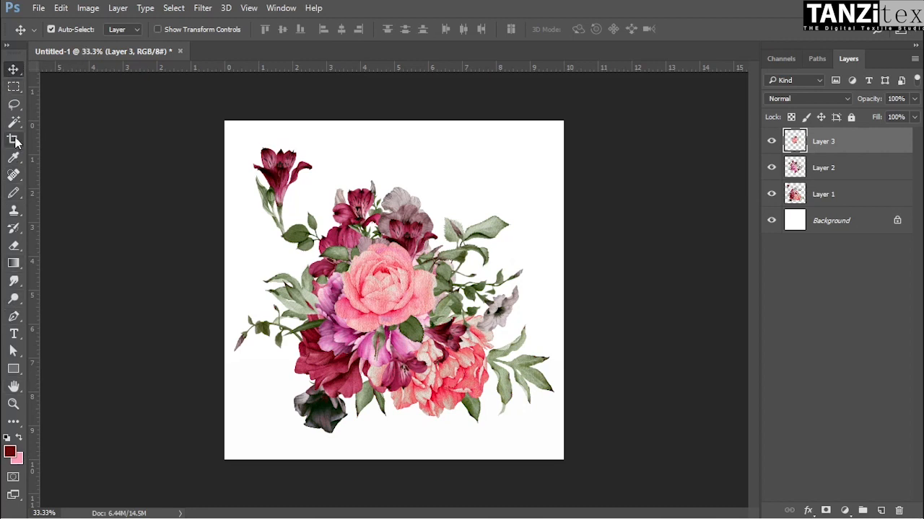
Undock the toolbox so it floats over the workspace, close it and bring it back
{"action": "left_click_drag", "start_coordinate": [12, 52], "coordinate": [83, 136]}
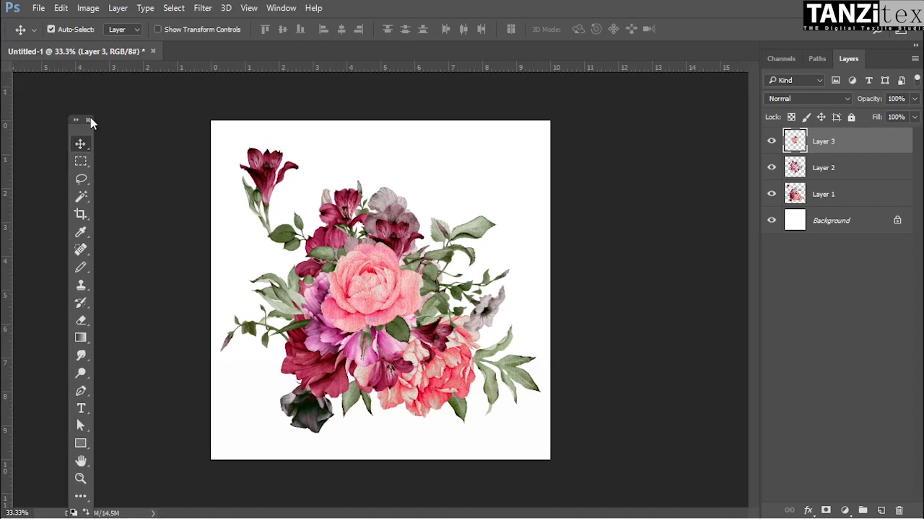
{"action": "left_click", "coordinate": [88, 121]}
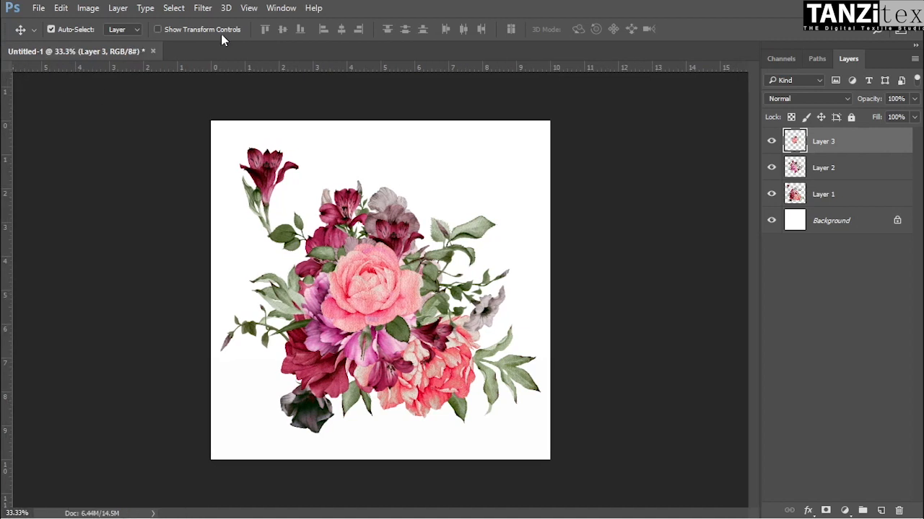
{"action": "left_click", "coordinate": [280, 10]}
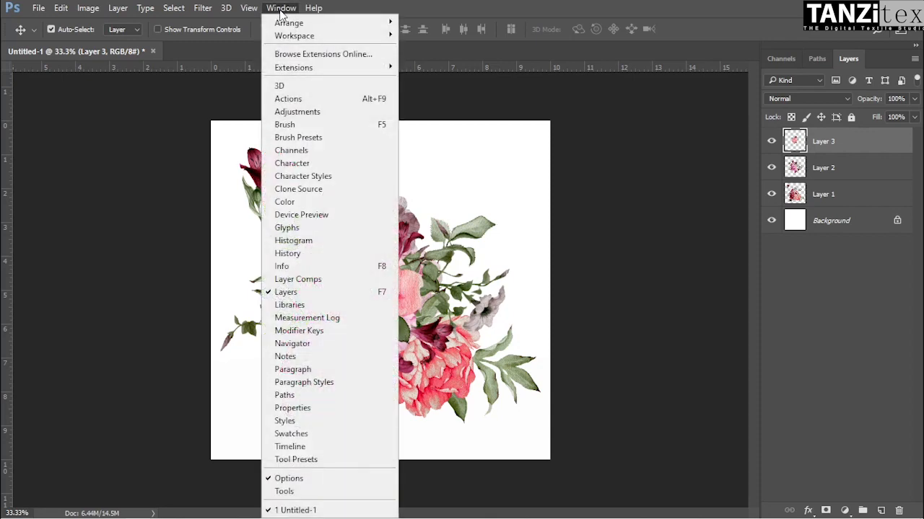
{"action": "left_click", "coordinate": [285, 492]}
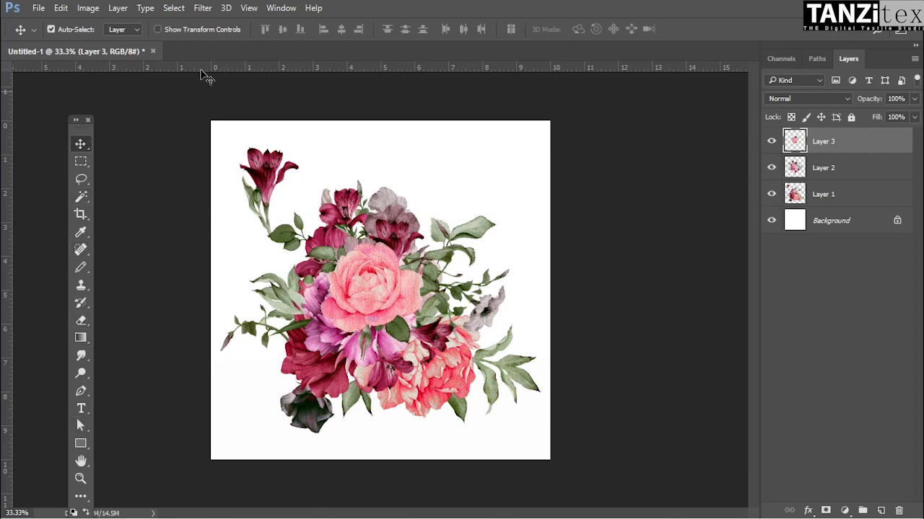
Dock the floating toolbox back along the edge of the workspace
{"action": "left_click", "coordinate": [279, 8]}
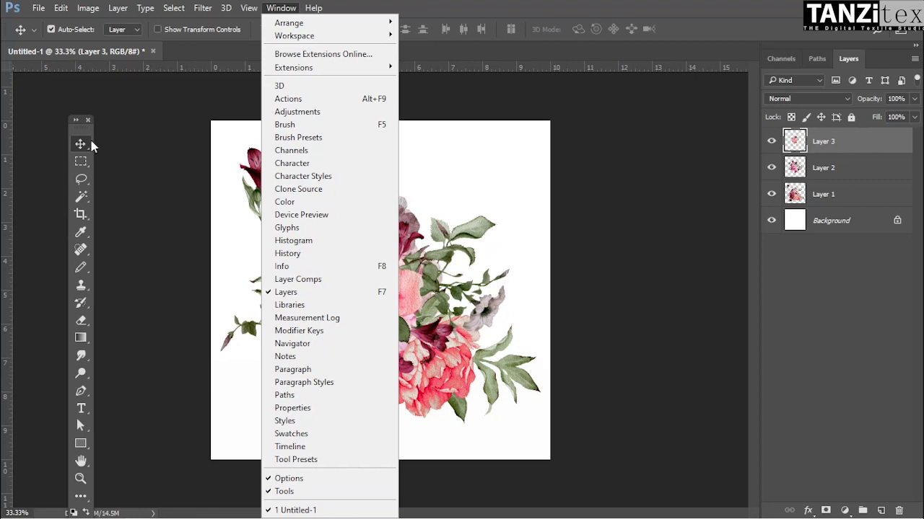
{"action": "left_click_drag", "start_coordinate": [82, 134], "coordinate": [14, 137]}
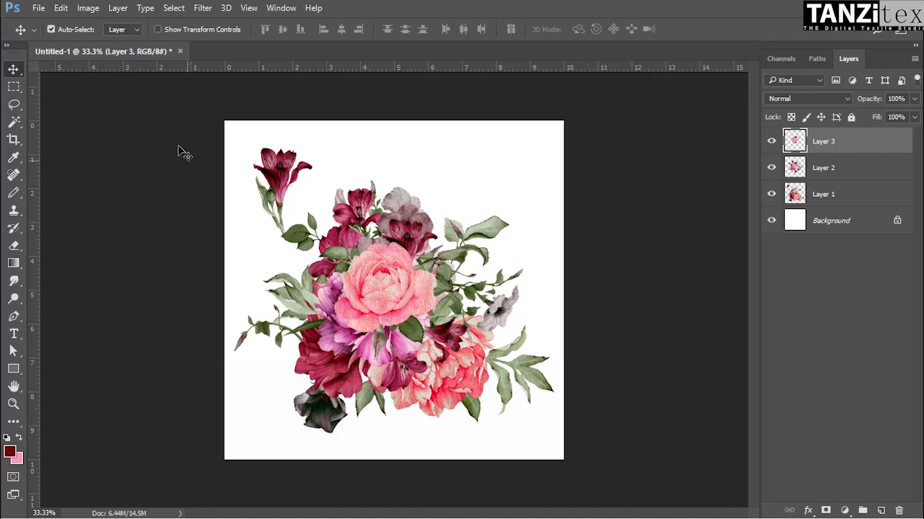
With the Move Tool, shift the pink rose on Layer 3 into the upper-right area of the canvas
{"action": "right_click", "coordinate": [14, 69]}
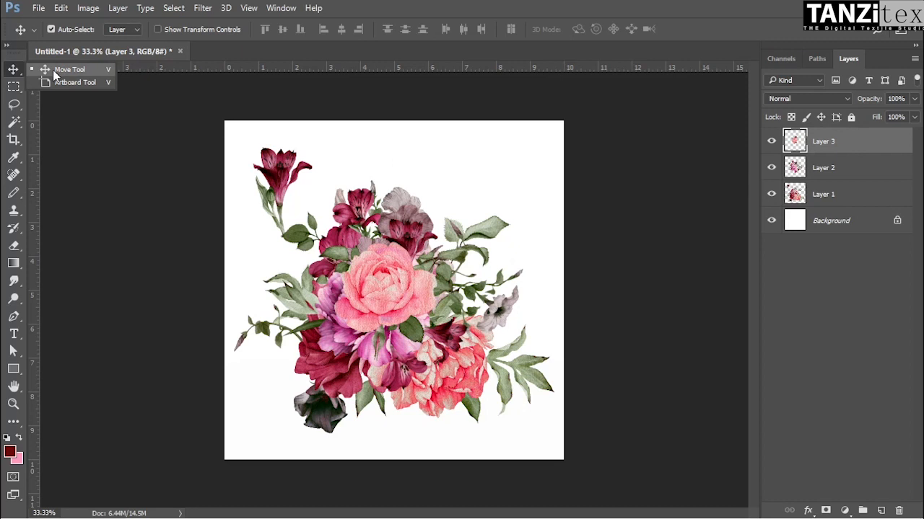
{"action": "left_click", "coordinate": [53, 70]}
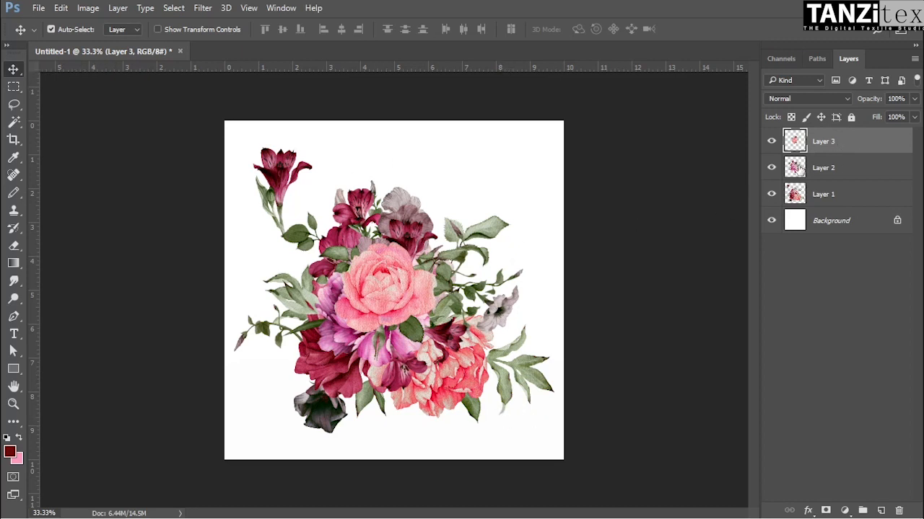
{"action": "left_click_drag", "start_coordinate": [390, 303], "coordinate": [507, 202]}
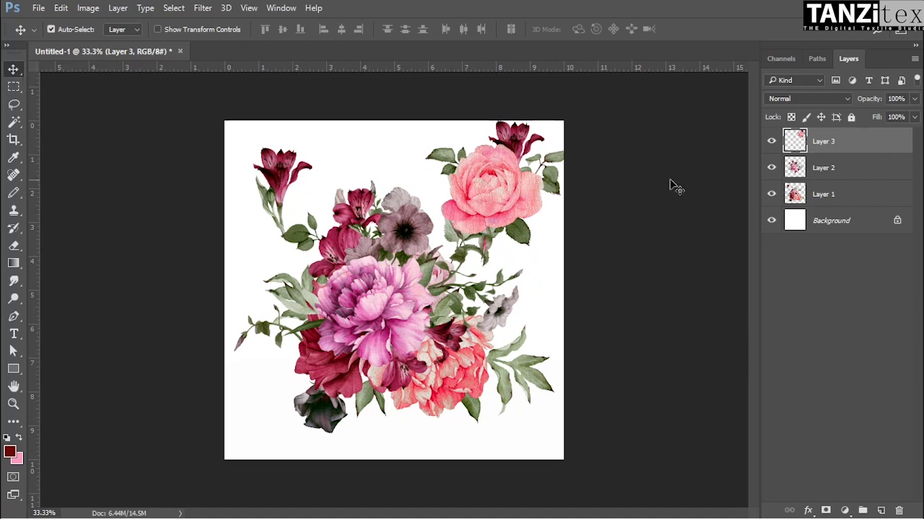
{"action": "left_click_drag", "start_coordinate": [503, 182], "coordinate": [467, 193]}
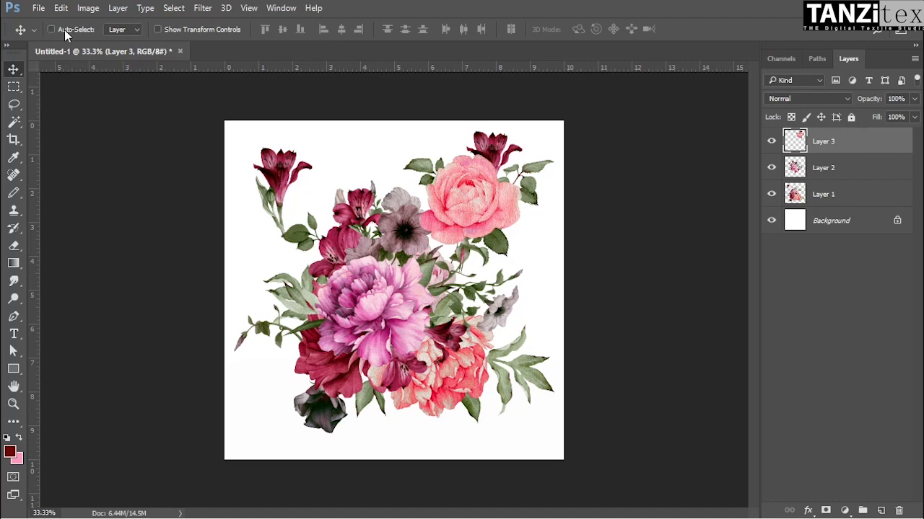
Set the Move Tool's Auto-Select target to Layer and switch Auto-Select off
{"action": "left_click", "coordinate": [138, 31]}
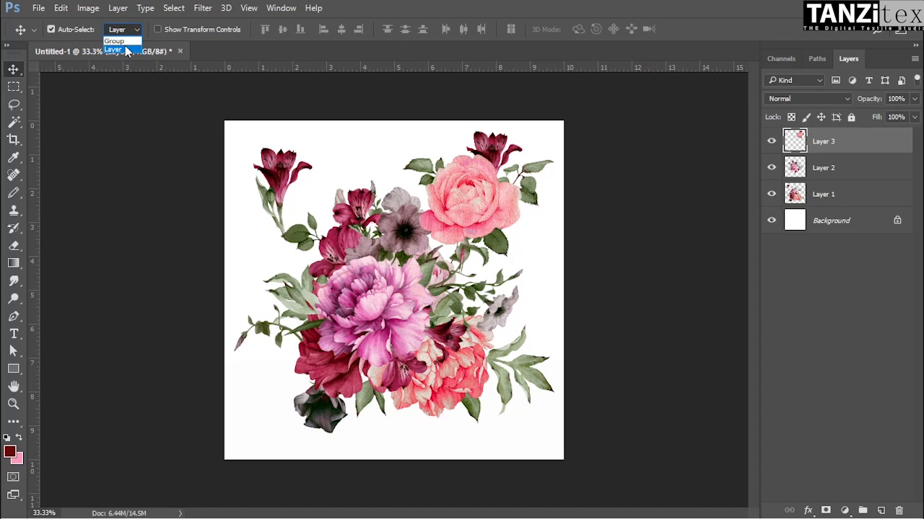
{"action": "left_click", "coordinate": [120, 49]}
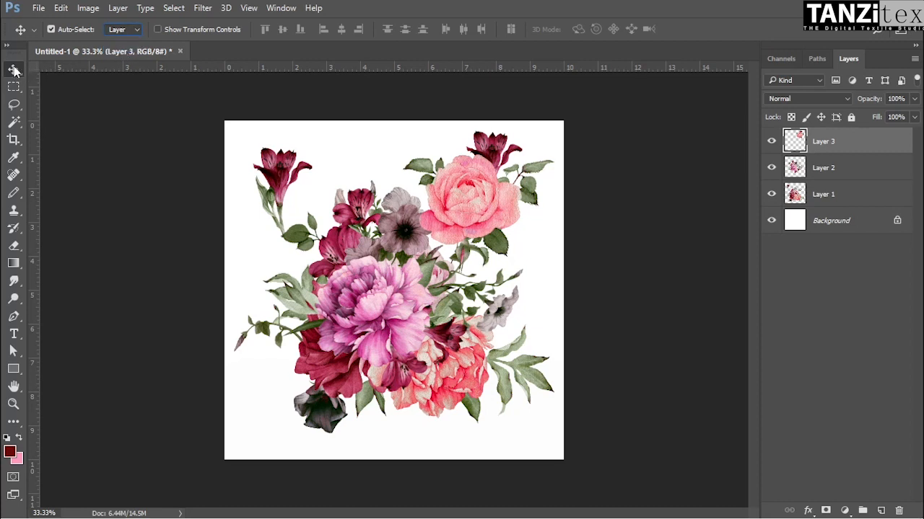
{"action": "left_click", "coordinate": [74, 30]}
Move the active Layer 3 rose around the canvas and leave it just above the purple peony
{"action": "left_click_drag", "start_coordinate": [487, 205], "coordinate": [481, 222]}
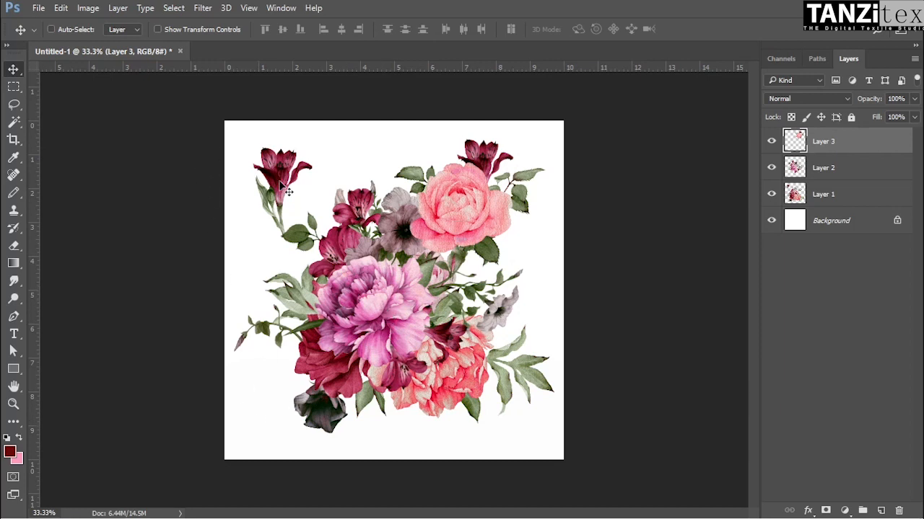
{"action": "left_click_drag", "start_coordinate": [392, 306], "coordinate": [277, 375]}
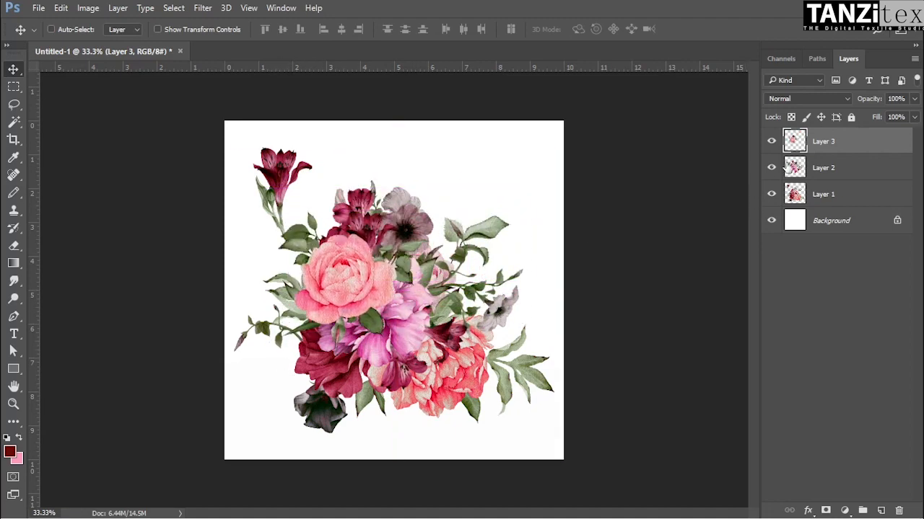
{"action": "left_click_drag", "start_coordinate": [351, 283], "coordinate": [401, 218]}
{"action": "left_click_drag", "start_coordinate": [525, 179], "coordinate": [532, 202]}
{"action": "mouse_move", "coordinate": [254, 160]}
{"action": "left_mouse_down"}
{"action": "mouse_move", "coordinate": [254, 264]}
{"action": "mouse_move", "coordinate": [253, 162]}
{"action": "left_mouse_up"}
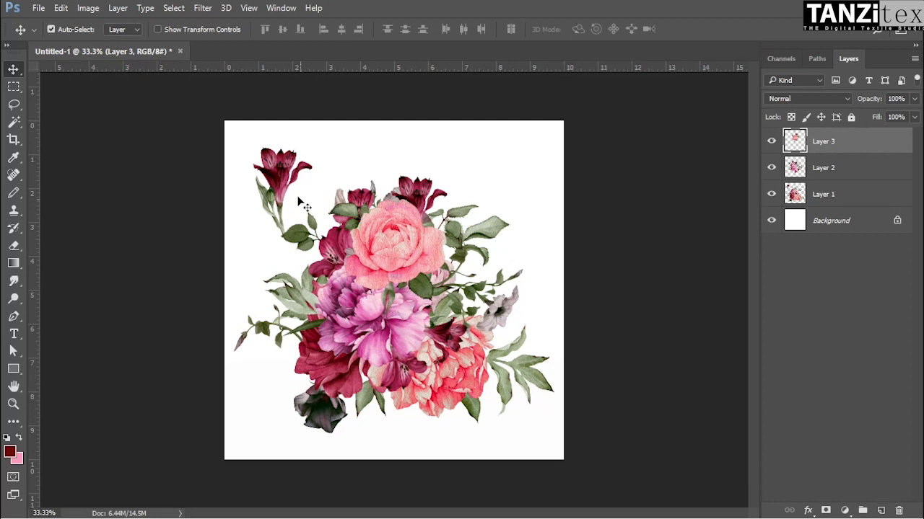
Make Layer 1, Layer 3 and Layer 2 active in turn, picking Layers 1 and 2 from their flowers on the canvas
{"action": "left_click", "coordinate": [281, 174]}
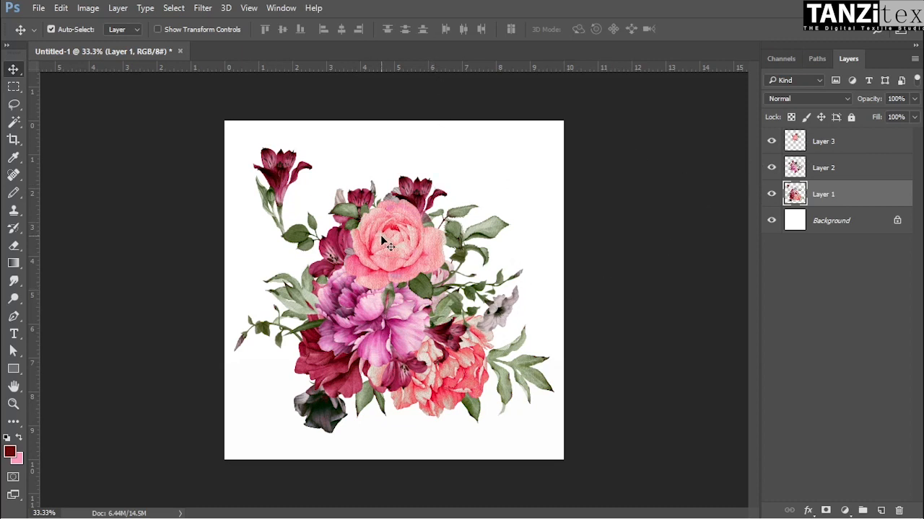
{"action": "left_click", "coordinate": [815, 141]}
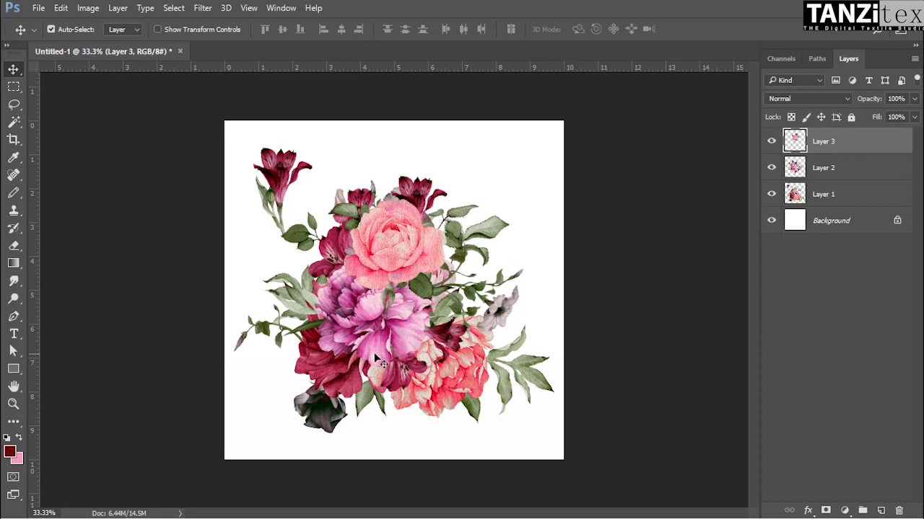
{"action": "left_click", "coordinate": [407, 335]}
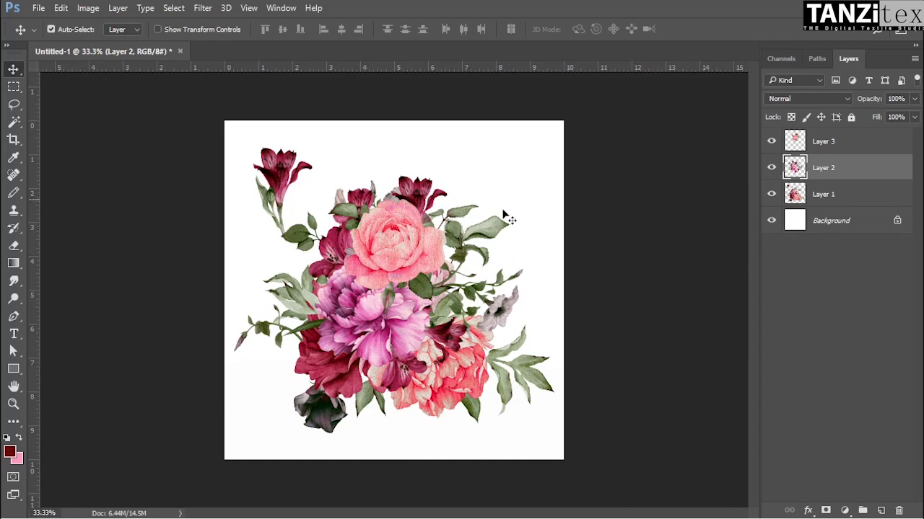
Move the Layer 3 rose to the canvas's upper right and the Layer 2 peony bouquet slightly up and left
{"action": "left_click", "coordinate": [431, 221]}
{"action": "left_click_drag", "start_coordinate": [431, 220], "coordinate": [503, 170]}
{"action": "left_click_drag", "start_coordinate": [375, 325], "coordinate": [347, 303]}
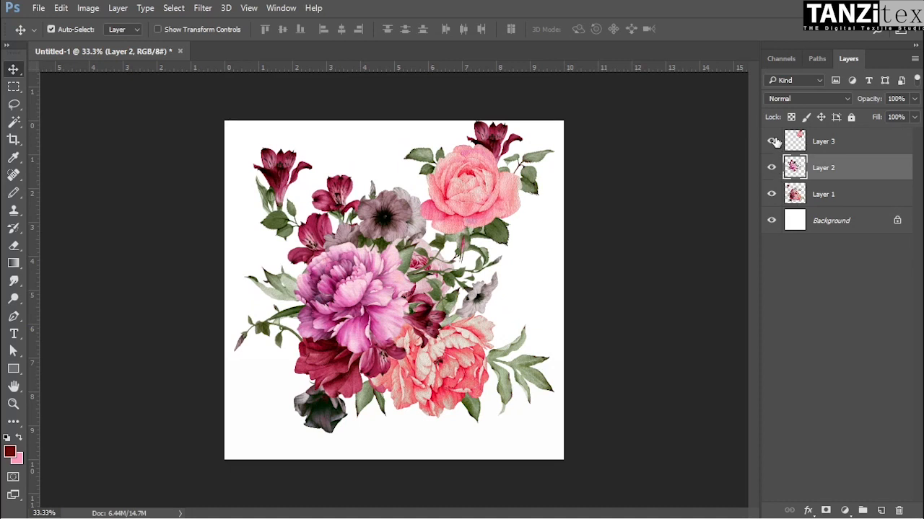
Hide Layer 3 and Layer 1, leaving the peony bouquet on Layer 2 visible
{"action": "left_click", "coordinate": [773, 141]}
{"action": "left_click", "coordinate": [771, 195]}
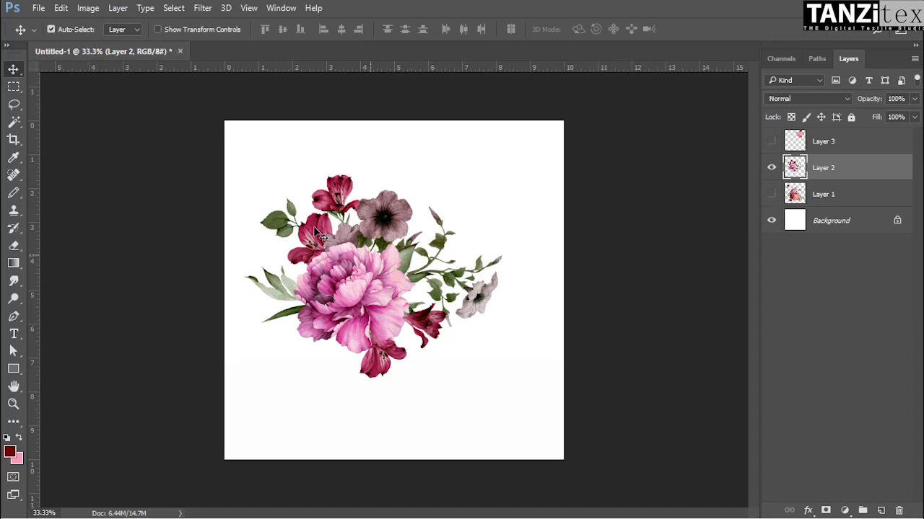
Draw a rectangular marquee over the upper-left flowers, add a second rectangle over the upper-right sprig, and deselect both
{"action": "left_click", "coordinate": [11, 90]}
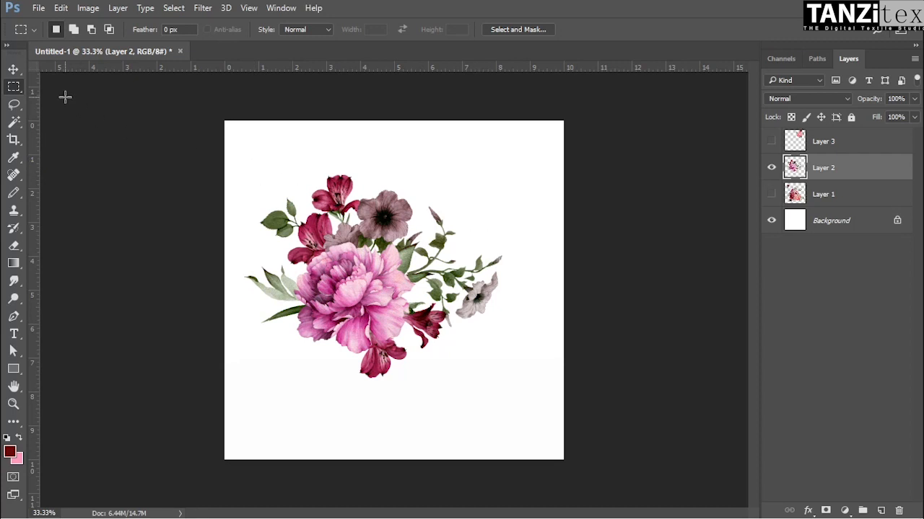
{"action": "left_click_drag", "start_coordinate": [267, 156], "coordinate": [510, 286]}
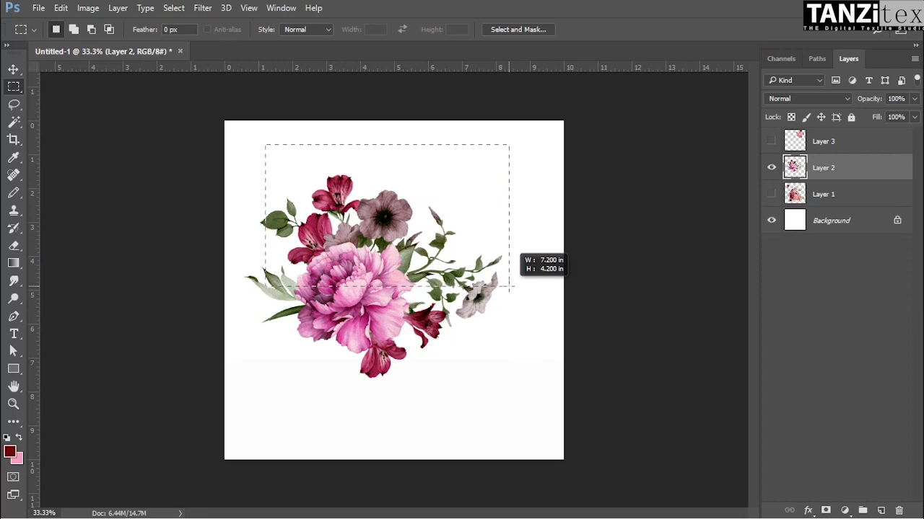
{"action": "left_click_drag", "start_coordinate": [510, 287], "coordinate": [373, 236]}
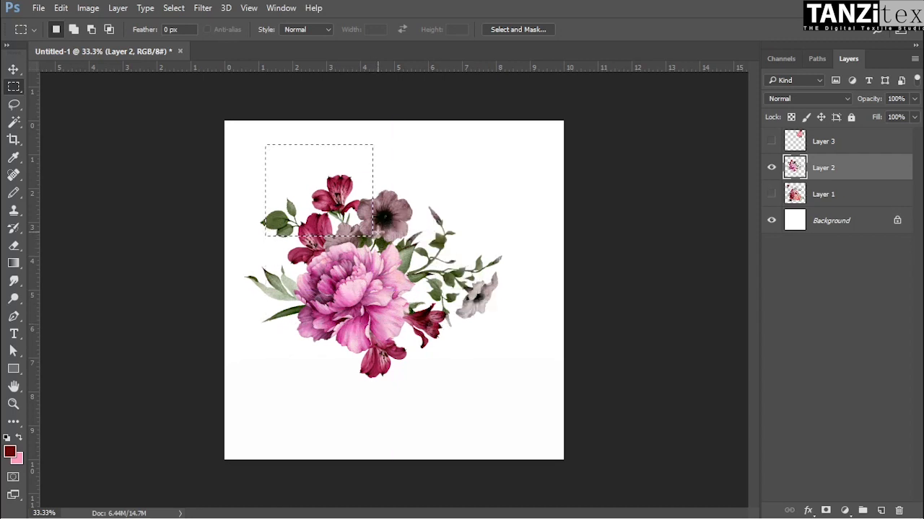
{"action": "key", "text": "shift"}
{"action": "left_click_drag", "start_coordinate": [436, 190], "coordinate": [486, 248]}
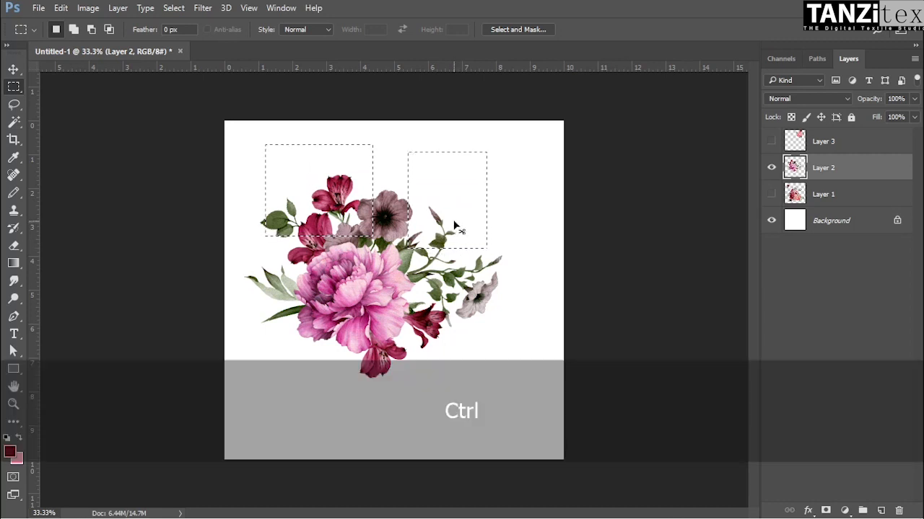
{"action": "key", "text": "ctrl+d"}
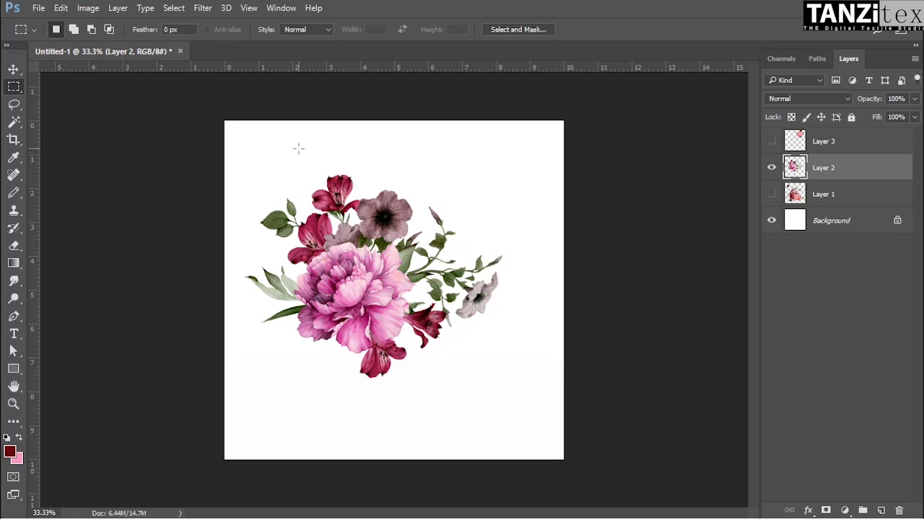
Draw square-constrained marquee selections over the bouquet's upper flowers and across the whole bouquet, and deselect
{"action": "key", "text": "shift"}
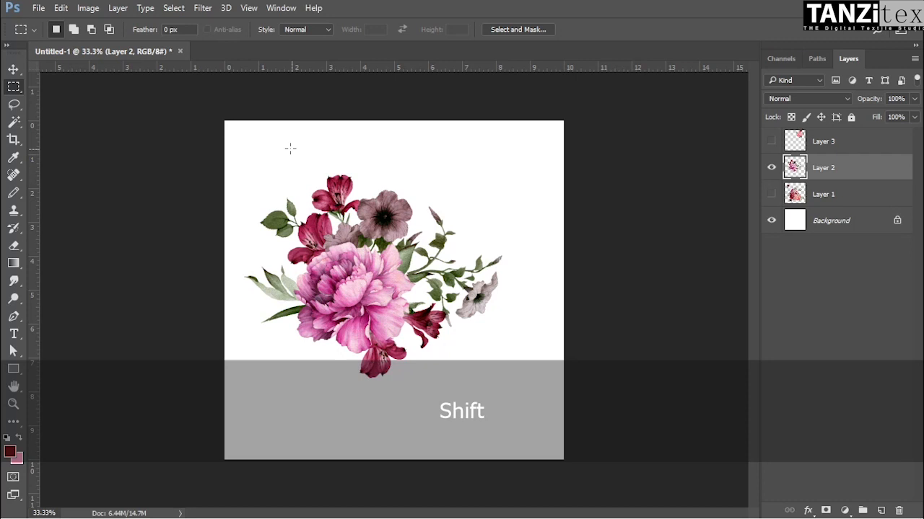
{"action": "left_click_drag", "start_coordinate": [301, 168], "coordinate": [387, 244]}
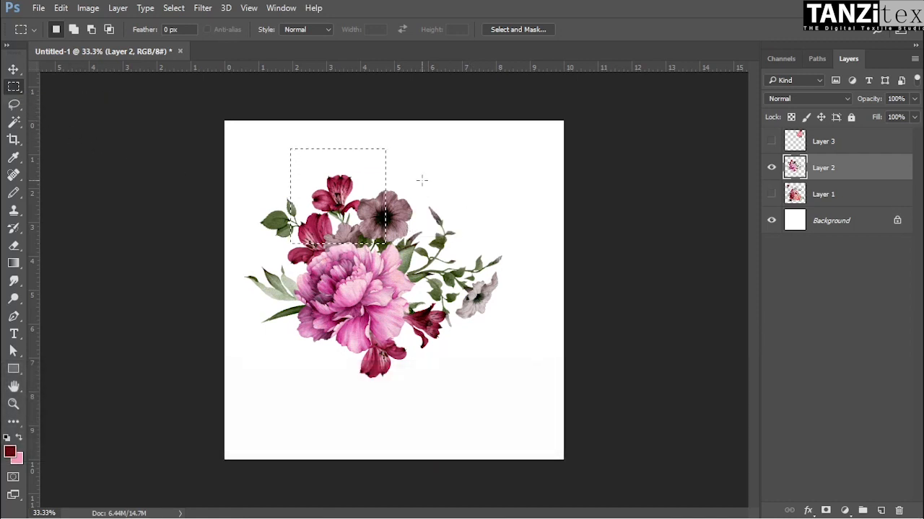
{"action": "key", "text": "shift"}
{"action": "left_click_drag", "start_coordinate": [282, 147], "coordinate": [500, 359]}
{"action": "left_click_drag", "start_coordinate": [531, 144], "coordinate": [262, 377]}
{"action": "key", "text": "ctrl+d"}
Select the purple peony with a corner-drawn marquee and a square marquee grown from its center, clearing each selection
{"action": "left_click_drag", "start_coordinate": [301, 256], "coordinate": [416, 354]}
{"action": "key", "text": "ctrl+d"}
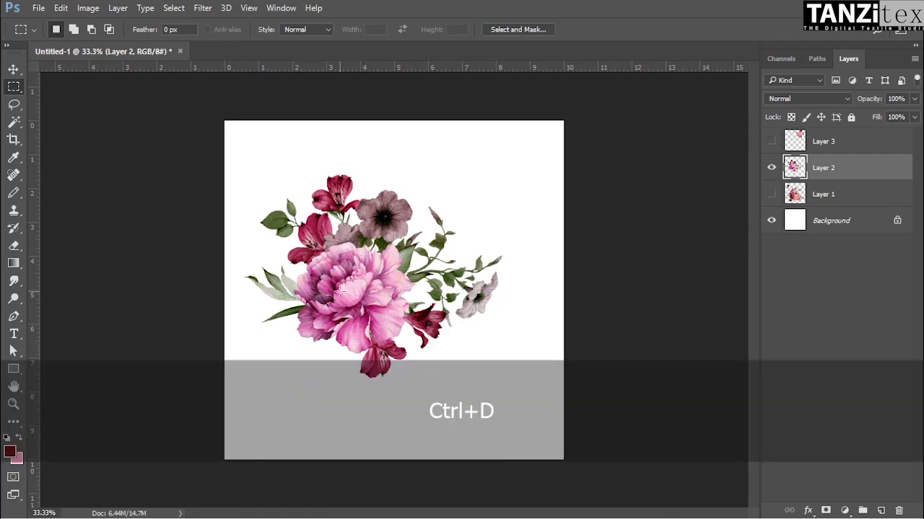
{"action": "key", "text": "alt"}
{"action": "mouse_move", "coordinate": [352, 289]}
{"action": "left_mouse_down"}
{"action": "mouse_move", "coordinate": [422, 357]}
{"action": "mouse_move", "coordinate": [390, 332]}
{"action": "mouse_move", "coordinate": [394, 285]}
{"action": "mouse_move", "coordinate": [426, 356]}
{"action": "mouse_move", "coordinate": [389, 324]}
{"action": "mouse_move", "coordinate": [441, 352]}
{"action": "left_mouse_up"}
{"action": "key", "text": "shift"}
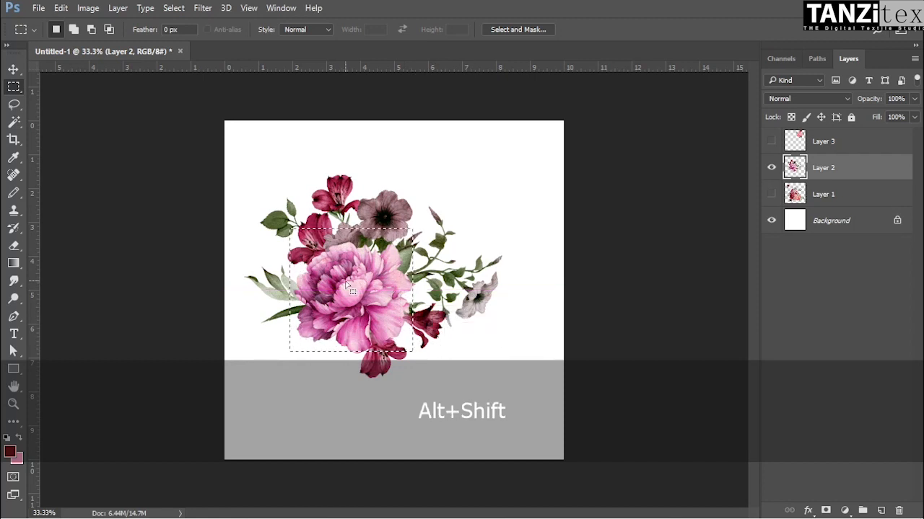
{"action": "key", "text": "ctrl+d"}
With the Elliptical Marquee Tool, draw a circular selection outward from the top of the purple peony
{"action": "right_click", "coordinate": [16, 89]}
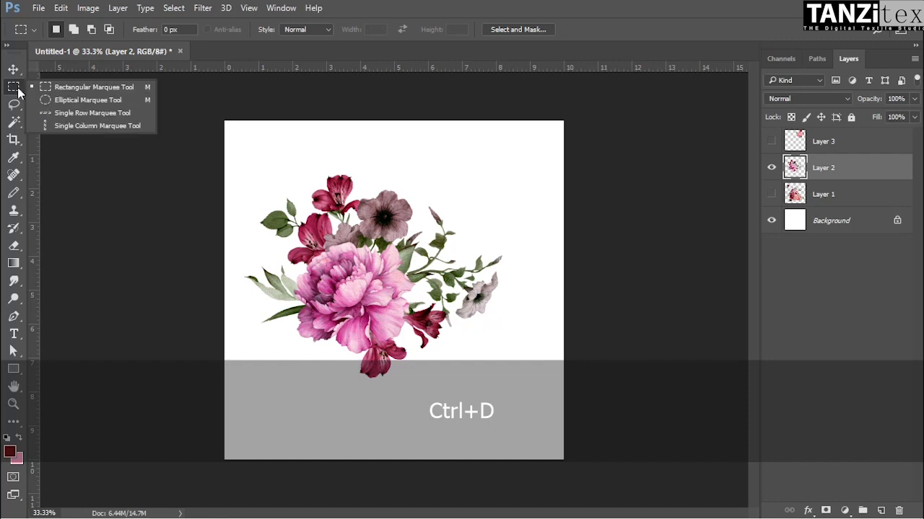
{"action": "left_click", "coordinate": [68, 99]}
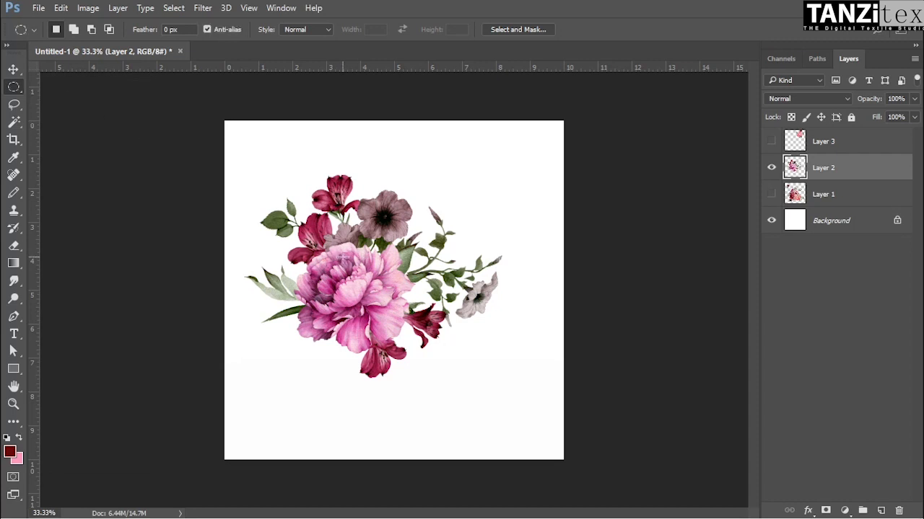
{"action": "key", "text": "alt"}
{"action": "left_click_drag", "start_coordinate": [337, 253], "coordinate": [391, 384]}
Try foreground color b26d5e in the Color Picker, cancel it, and return to the marquee tool
{"action": "left_click", "coordinate": [10, 452]}
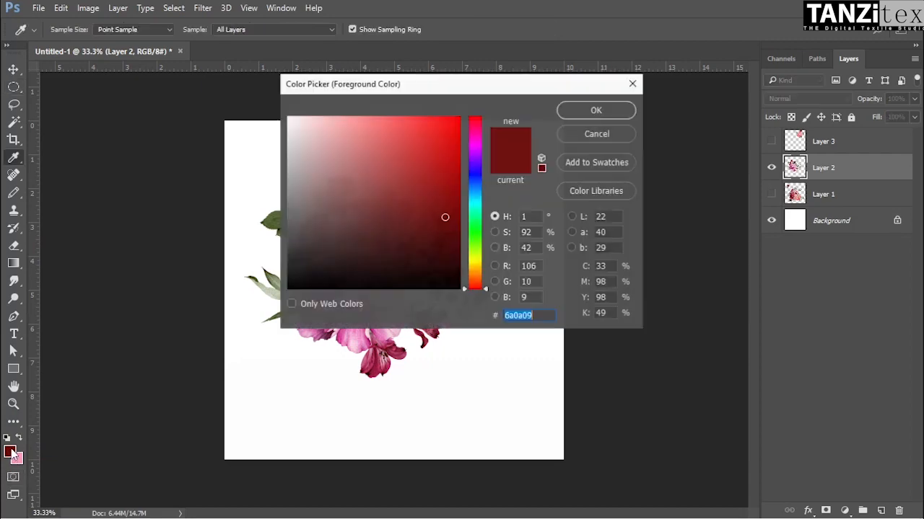
{"action": "left_click", "coordinate": [633, 135]}
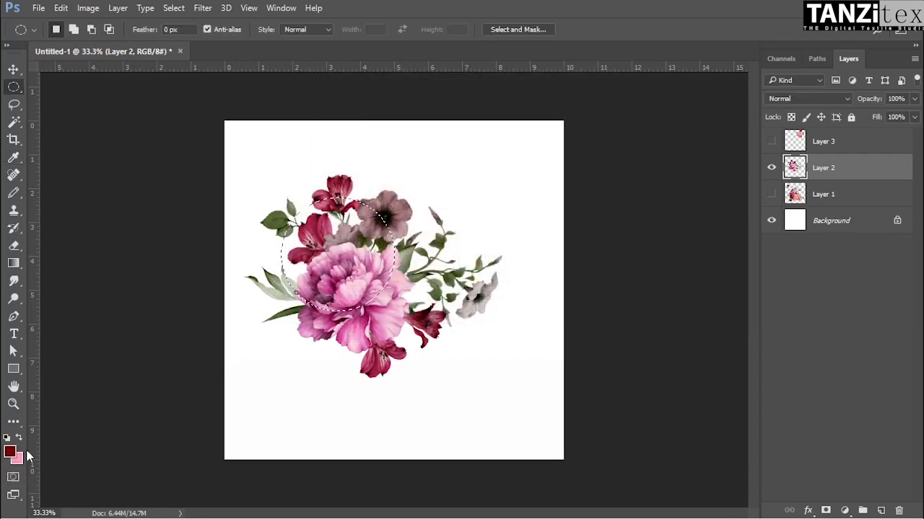
{"action": "left_click", "coordinate": [10, 451]}
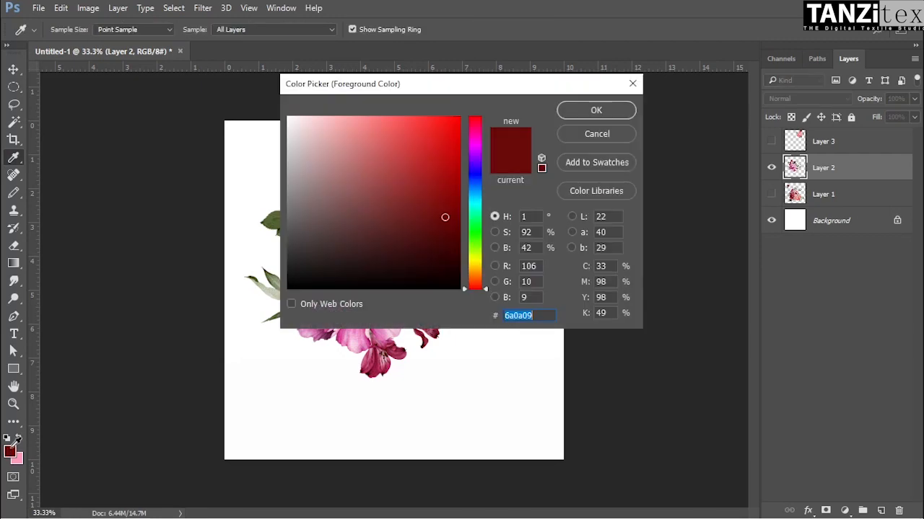
{"action": "left_click", "coordinate": [599, 134]}
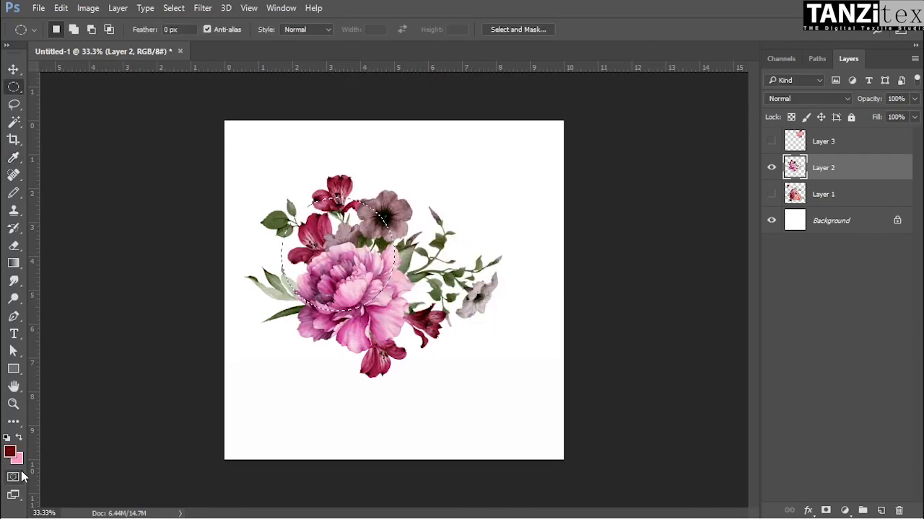
{"action": "left_click", "coordinate": [10, 453]}
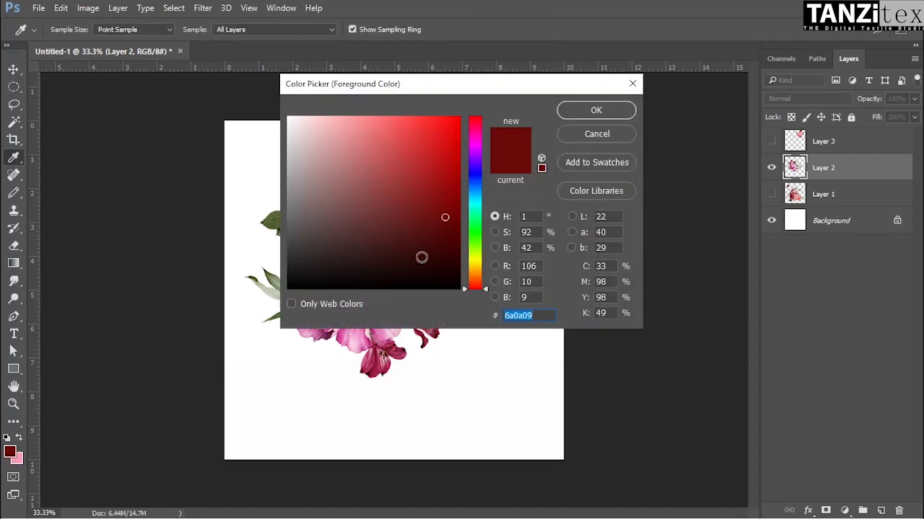
{"action": "mouse_move", "coordinate": [446, 140]}
{"action": "left_mouse_down"}
{"action": "mouse_move", "coordinate": [437, 103]}
{"action": "mouse_move", "coordinate": [384, 169]}
{"action": "mouse_move", "coordinate": [369, 168]}
{"action": "left_mouse_up"}
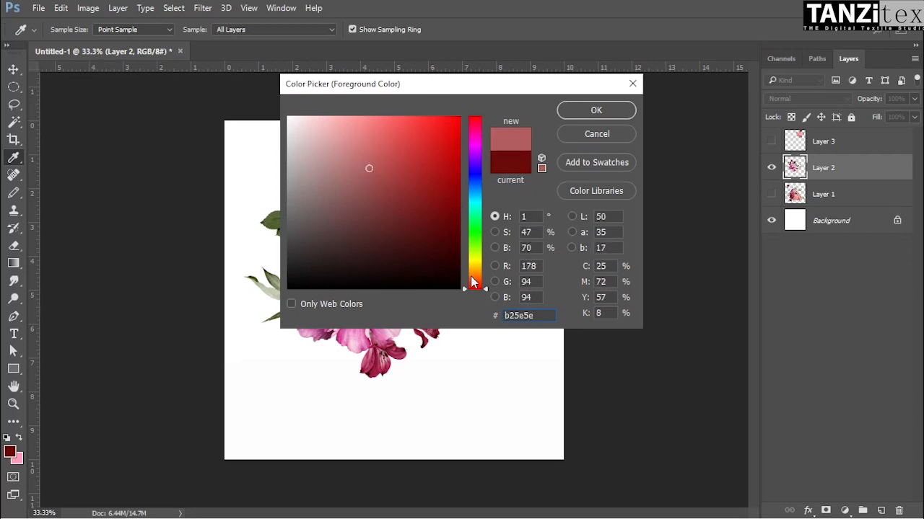
{"action": "mouse_move", "coordinate": [478, 290]}
{"action": "left_mouse_down"}
{"action": "mouse_move", "coordinate": [480, 118]}
{"action": "mouse_move", "coordinate": [482, 286]}
{"action": "left_mouse_up"}
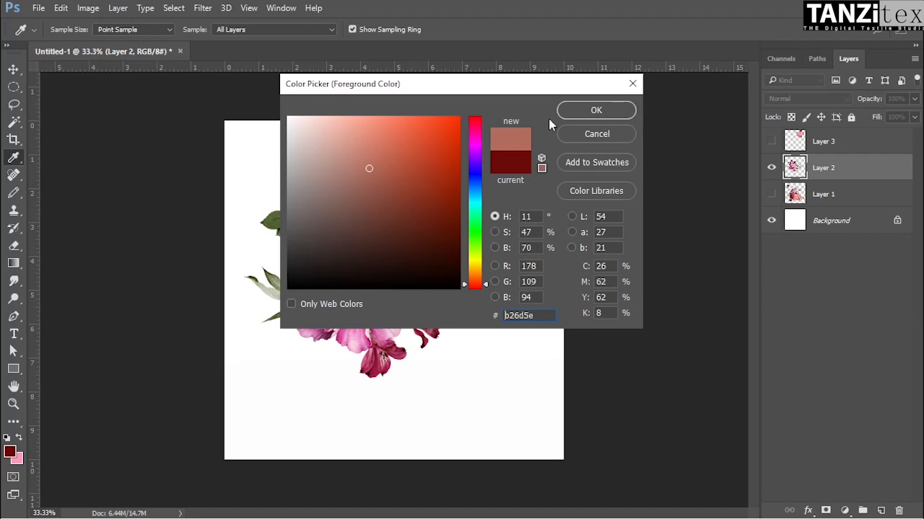
{"action": "left_click", "coordinate": [596, 134]}
{"action": "key", "text": "m"}
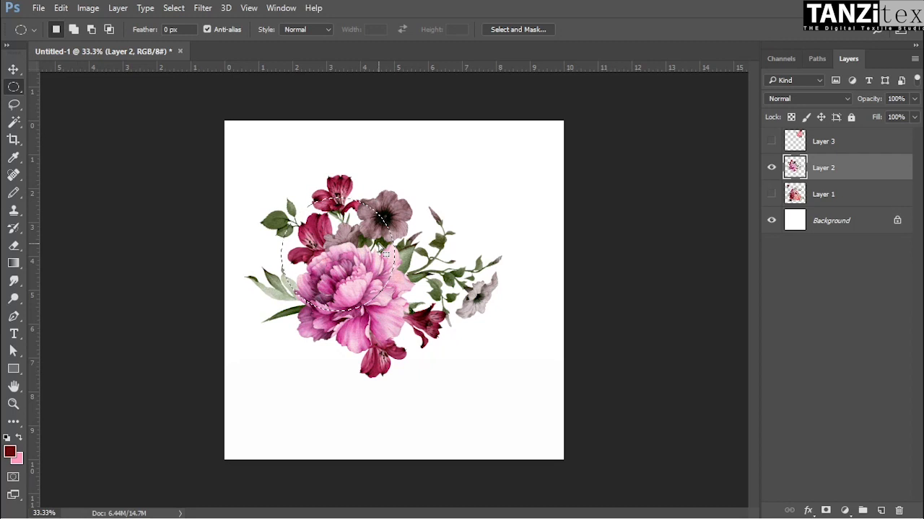
Try filling the circular selection on Layer 2 with Foreground Color through the Fill dialog, and undo the fill
{"action": "right_click", "coordinate": [362, 221]}
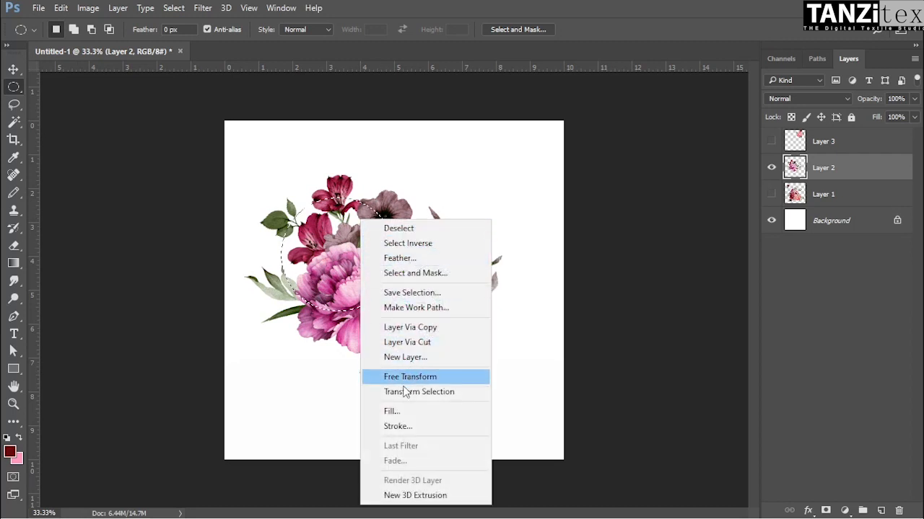
{"action": "left_click", "coordinate": [393, 412]}
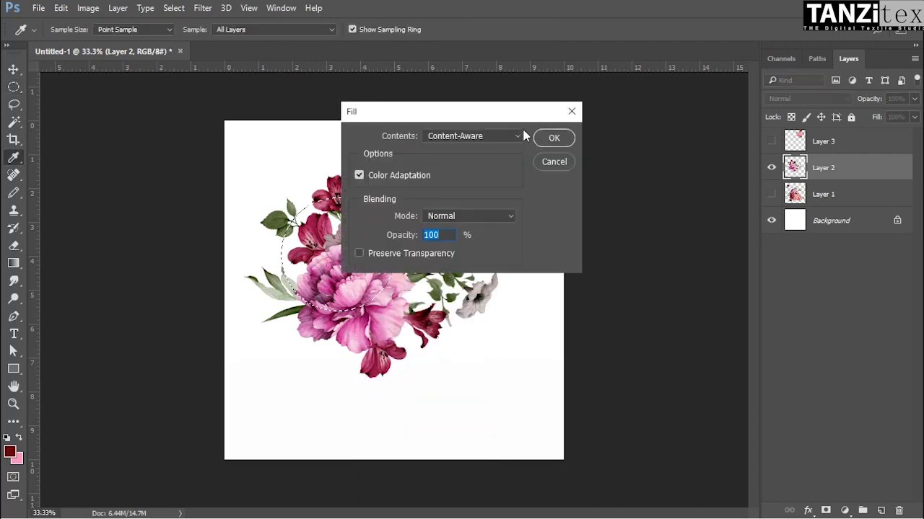
{"action": "left_click", "coordinate": [518, 136]}
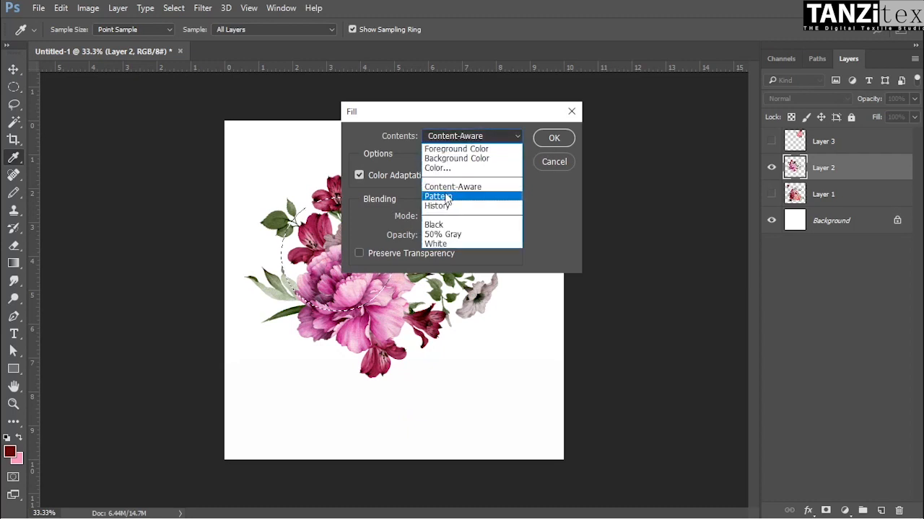
{"action": "left_click", "coordinate": [464, 149]}
{"action": "left_click", "coordinate": [553, 137]}
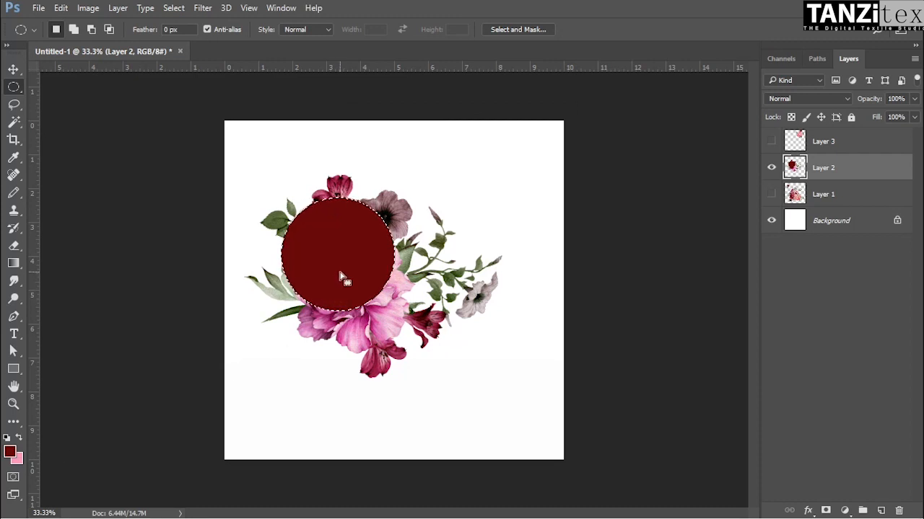
{"action": "key", "text": "ctrl+z"}
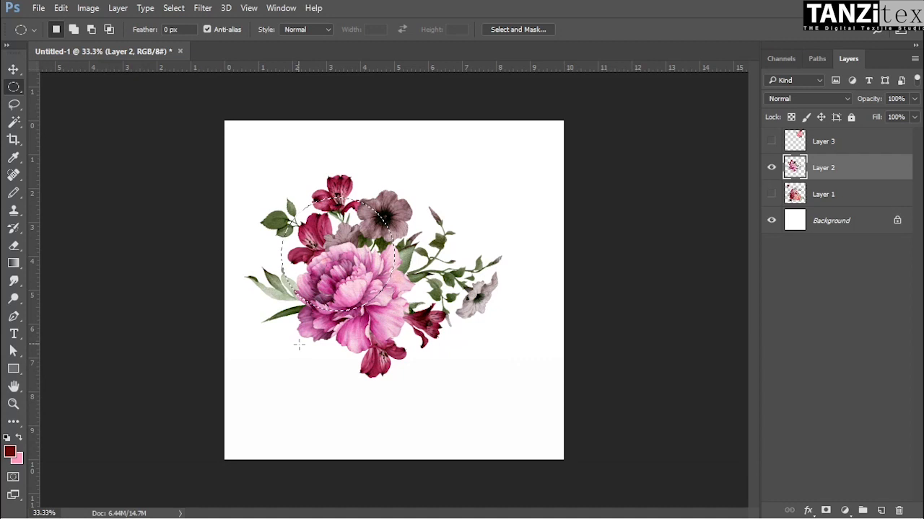
Step backward and forward repeatedly through the earlier marquee selections, finishing on the circular selection above the peony
{"action": "key", "text": "shift"}
{"action": "key", "text": "ctrl"}
{"action": "key", "text": "ctrl+shift+z"}
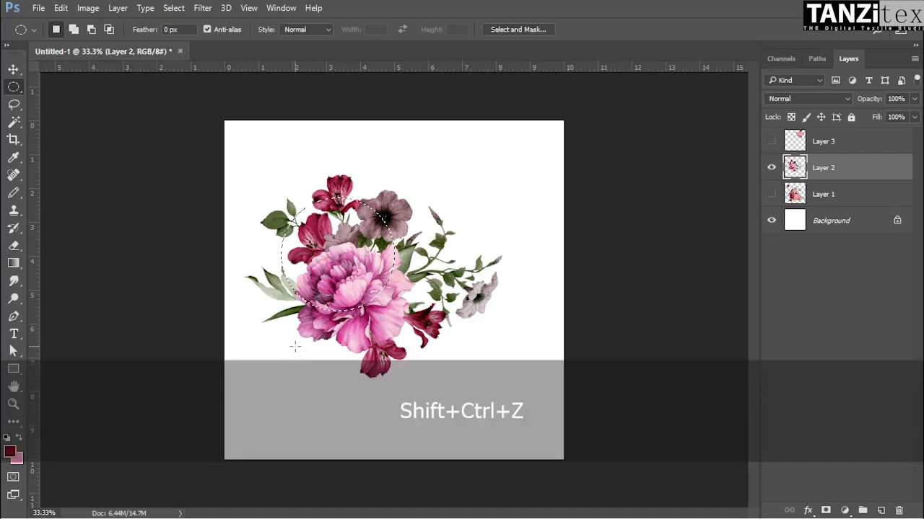
{"action": "key", "text": "ctrl+alt+z"}
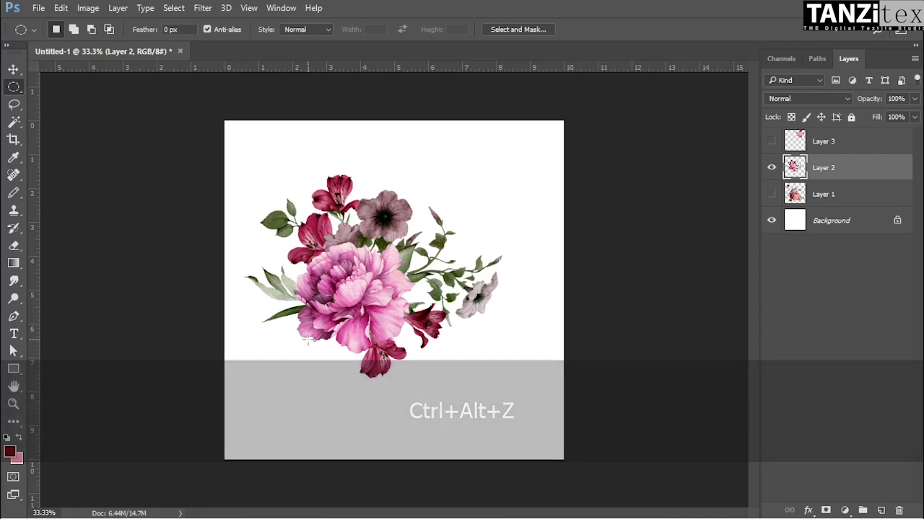
{"action": "key", "text": "ctrl+alt+z"}
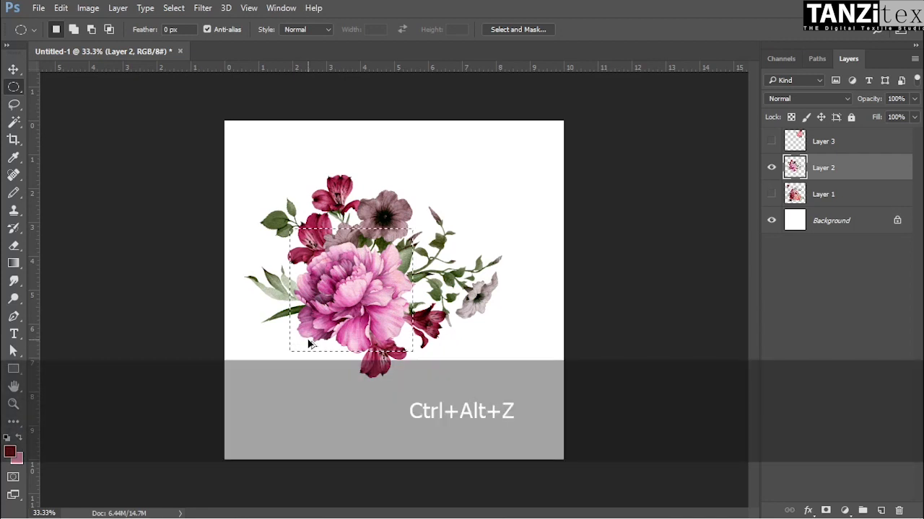
{"action": "key", "text": "shift"}
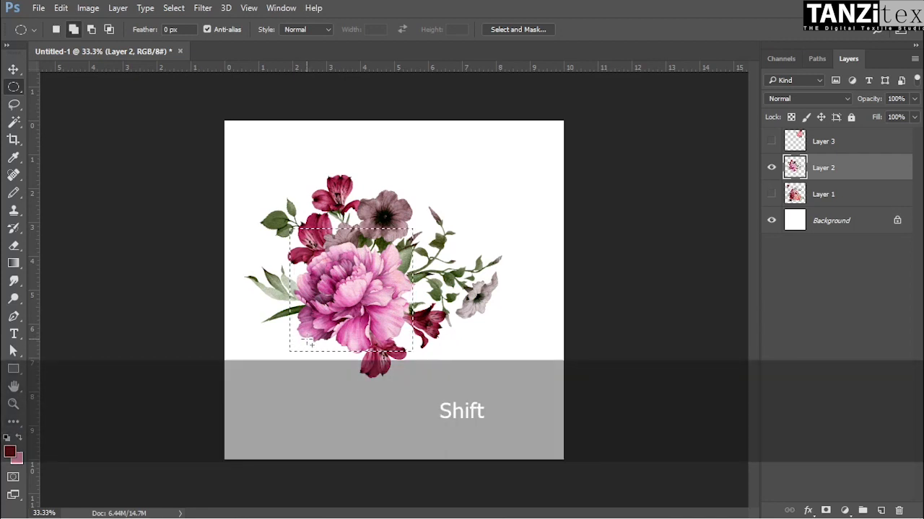
{"action": "key", "text": "shift+ctrl+z"}
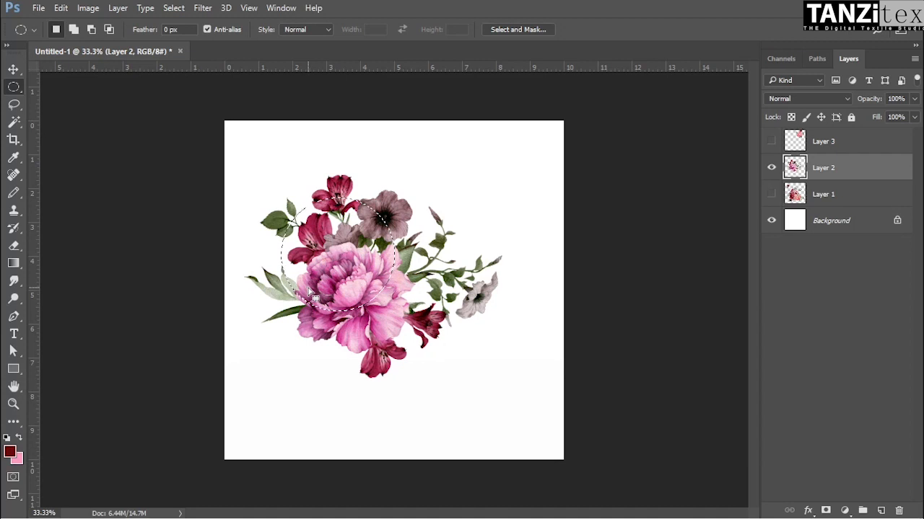
{"action": "key", "text": "ctrl+z"}
{"action": "key", "text": "ctrl+alt+z"}
{"action": "key", "text": "ctrl+alt+z"}
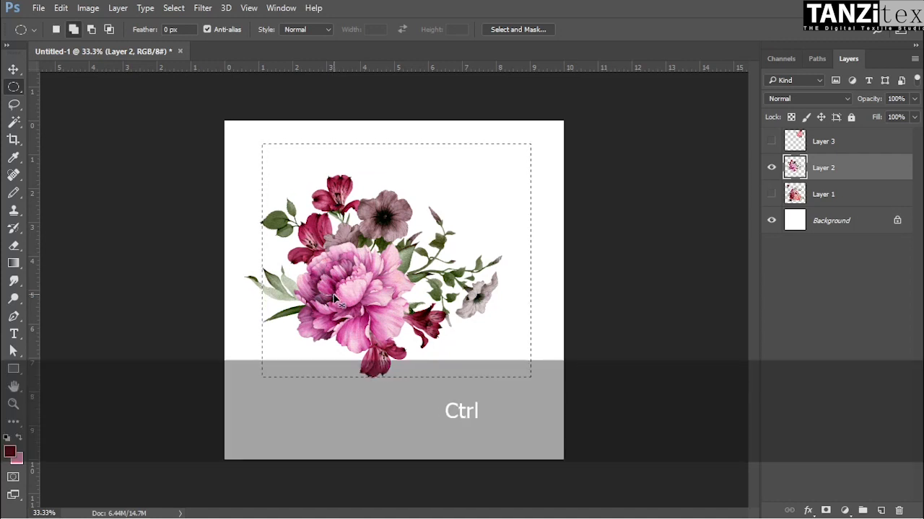
{"action": "key", "text": "ctrl+shift+z"}
{"action": "key", "text": "ctrl+shift+z"}
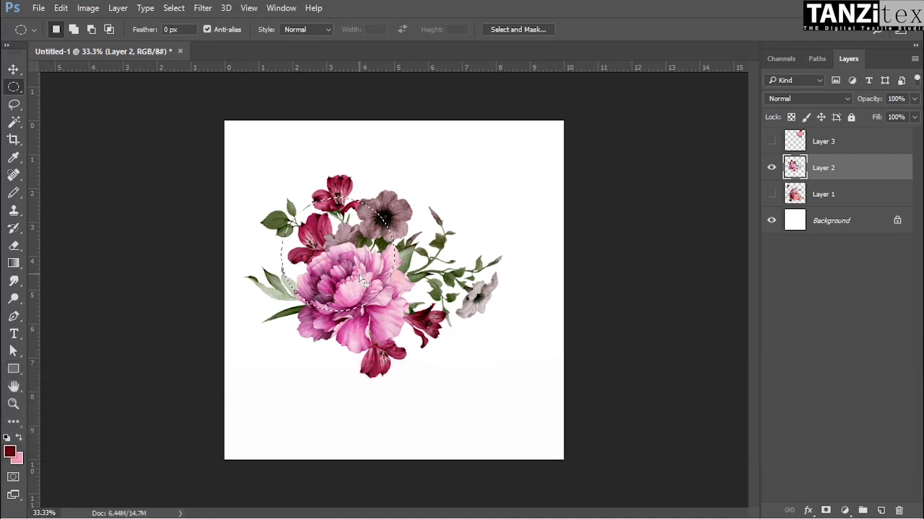
{"action": "key", "text": "ctrl"}
{"action": "key", "text": "ctrl+alt+z"}
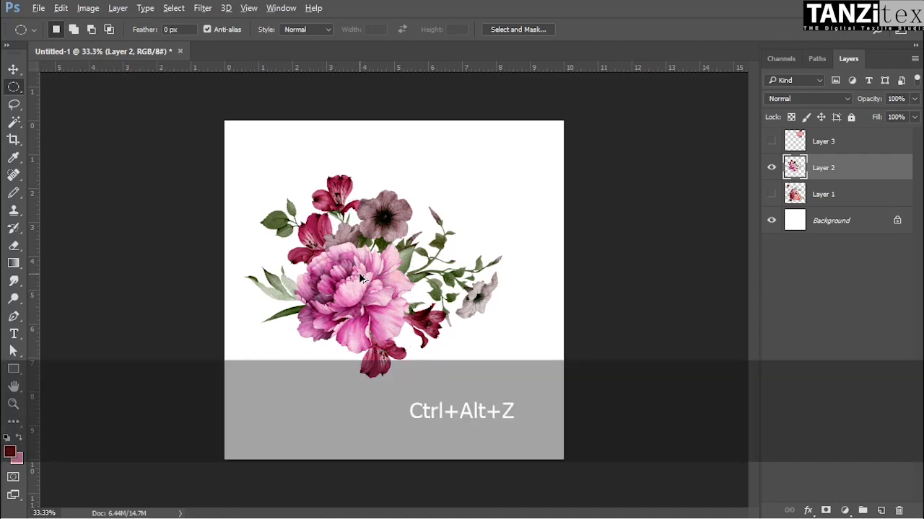
{"action": "key", "text": "shift+ctrl+z"}
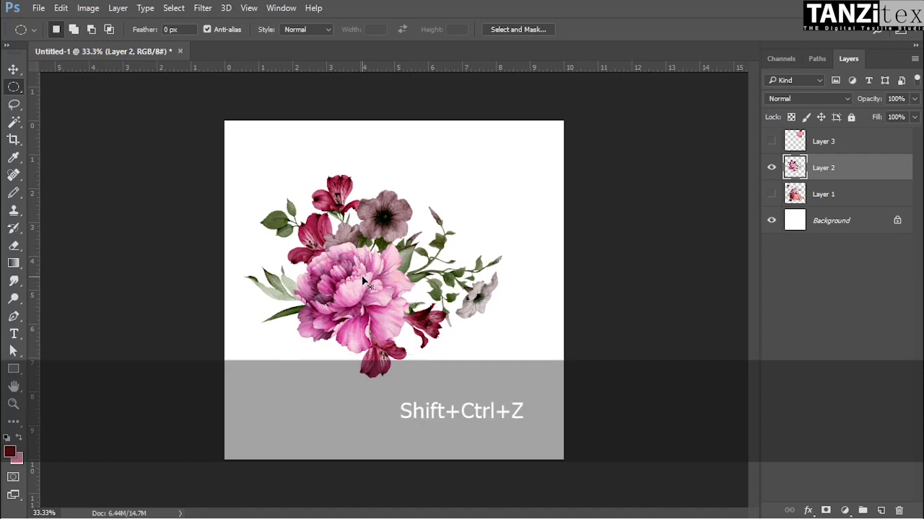
{"action": "key", "text": "shift+ctrl+z"}
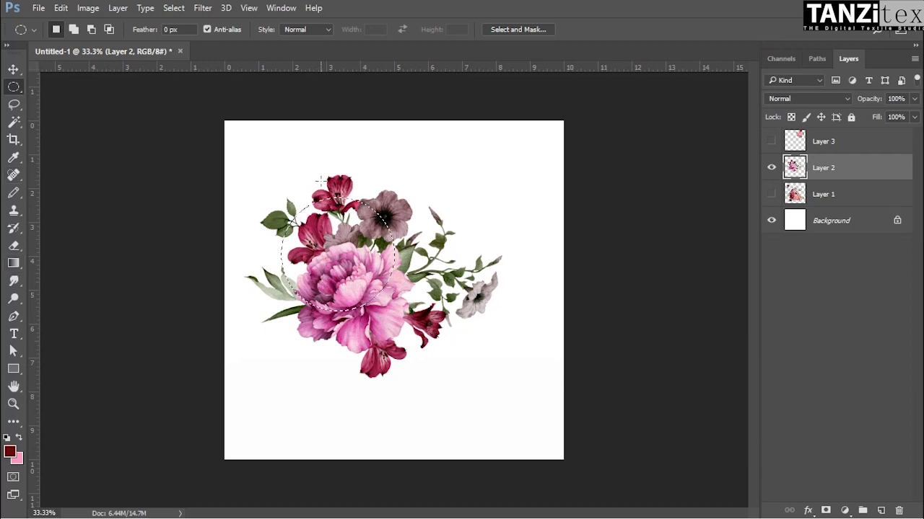
Fill the circular selection directly on Layer 2 with the dark red foreground color, and deselect
{"action": "right_click", "coordinate": [351, 235]}
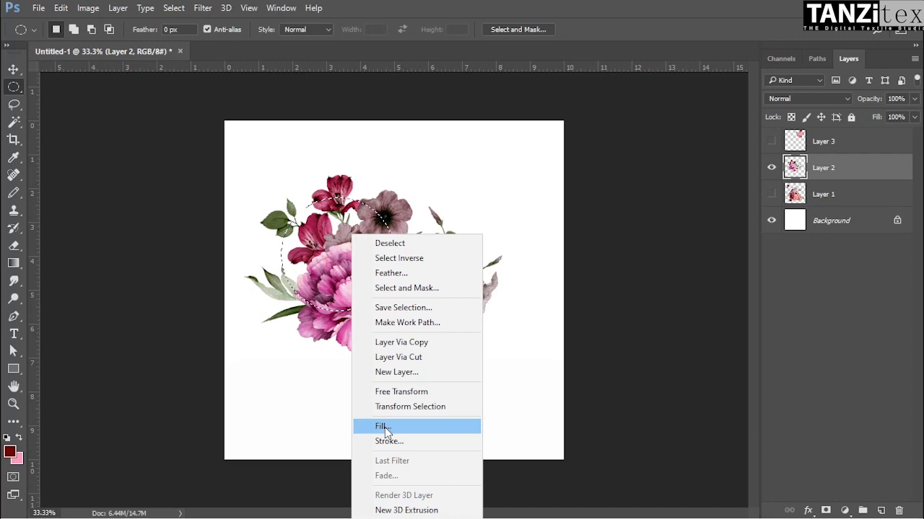
{"action": "left_click", "coordinate": [336, 238]}
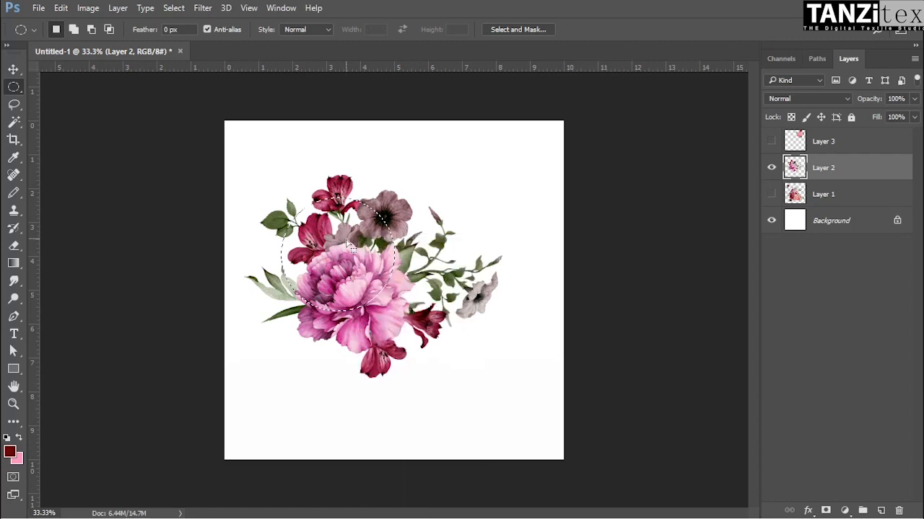
{"action": "key", "text": "alt+BackSpace"}
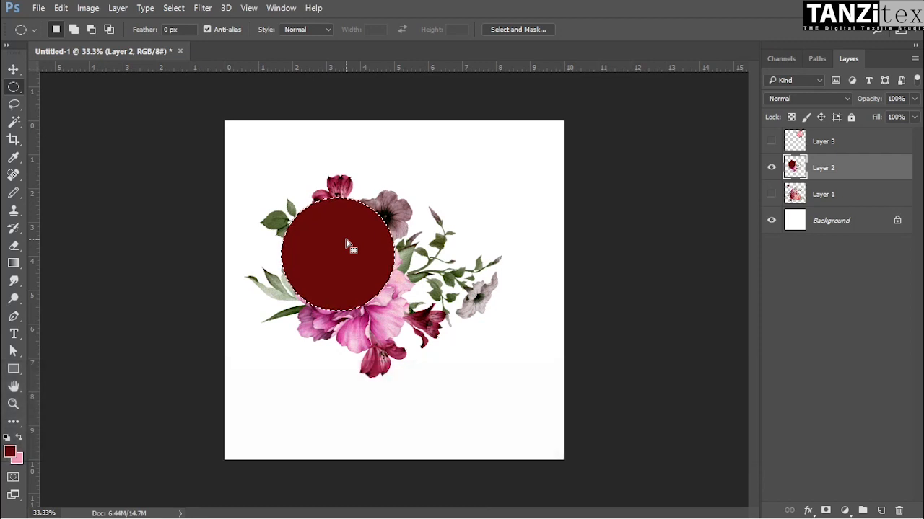
{"action": "key", "text": "ctrl"}
{"action": "key", "text": "ctrl"}
Move Layer 2's bouquet together with its filled circle using the Move tool, and step back to the unfilled circular selection
{"action": "key", "text": "v"}
{"action": "mouse_move", "coordinate": [352, 287]}
{"action": "left_mouse_down"}
{"action": "mouse_move", "coordinate": [475, 267]}
{"action": "mouse_move", "coordinate": [325, 253]}
{"action": "mouse_move", "coordinate": [400, 238]}
{"action": "mouse_move", "coordinate": [367, 282]}
{"action": "left_mouse_up"}
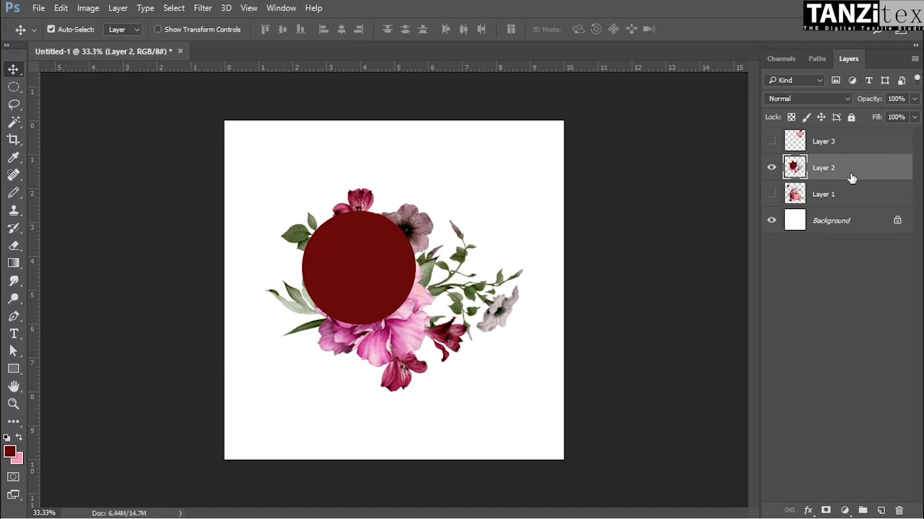
{"action": "key", "text": "ctrl+alt+z"}
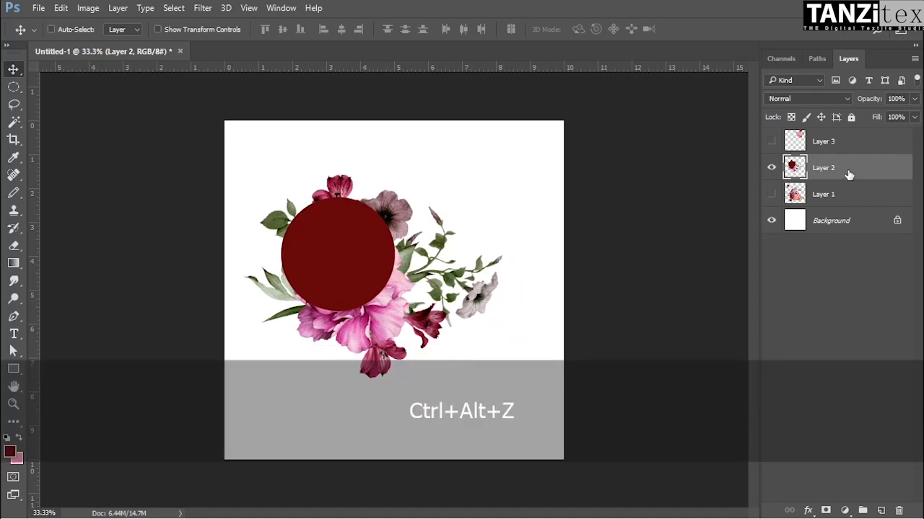
{"action": "key", "text": "ctrl+alt+z"}
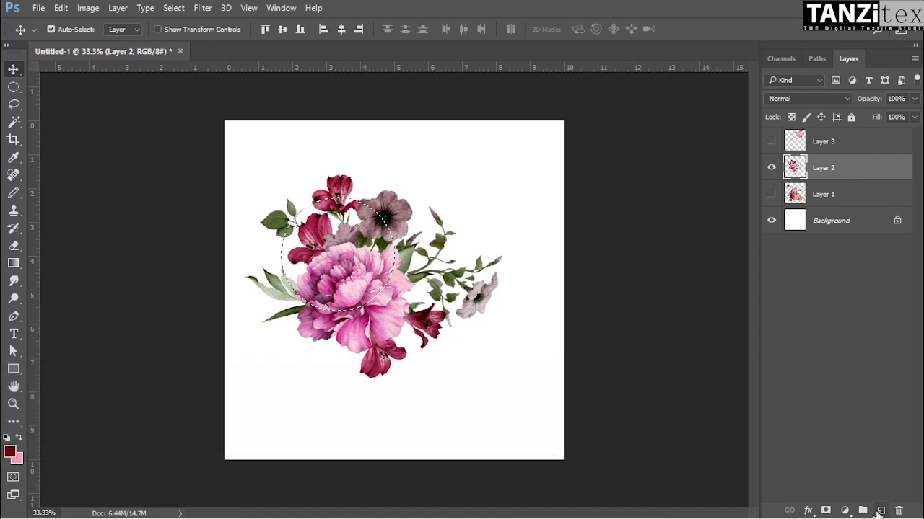
Create a new layer above Layer 2, fill the circular selection on it with the dark red foreground color, and deselect
{"action": "left_click", "coordinate": [880, 512]}
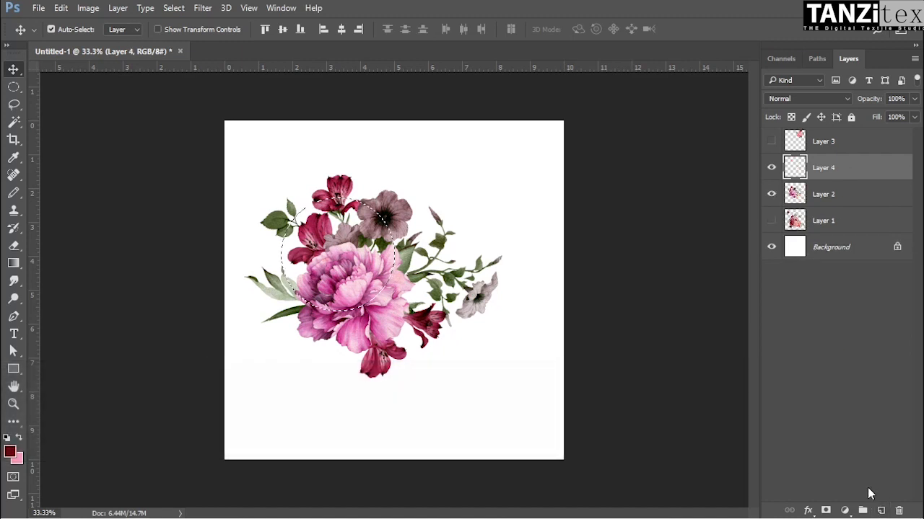
{"action": "key", "text": "alt"}
{"action": "key", "text": "alt+BackSpace"}
{"action": "key", "text": "ctrl+d"}
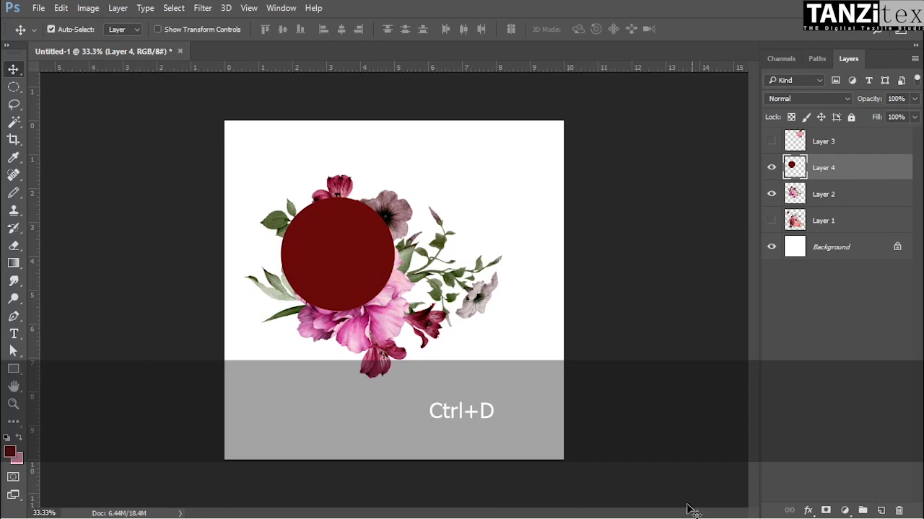
Move the red circle and the bouquet independently with the Move tool, leaving the circle over the bouquet's middle
{"action": "key", "text": "v"}
{"action": "left_click_drag", "start_coordinate": [345, 273], "coordinate": [317, 278]}
{"action": "left_click_drag", "start_coordinate": [403, 274], "coordinate": [330, 296]}
{"action": "left_click_drag", "start_coordinate": [364, 310], "coordinate": [351, 248]}
With the Rectangular Marquee Tool, draw an upright rectangular selection beside the red circle, over the bouquet's outer sprigs
{"action": "left_click", "coordinate": [13, 88]}
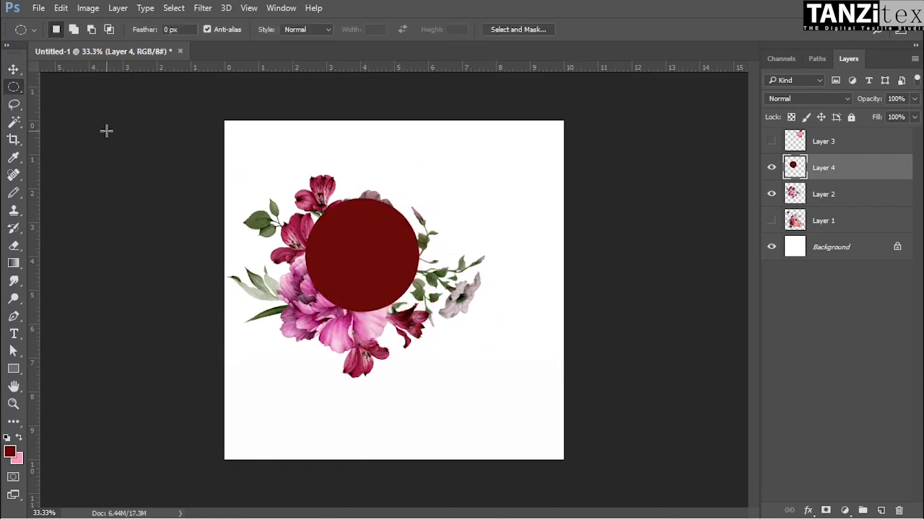
{"action": "right_click", "coordinate": [15, 88]}
{"action": "left_click", "coordinate": [80, 86]}
{"action": "left_click_drag", "start_coordinate": [418, 185], "coordinate": [524, 340]}
{"action": "key", "text": "ctrl"}
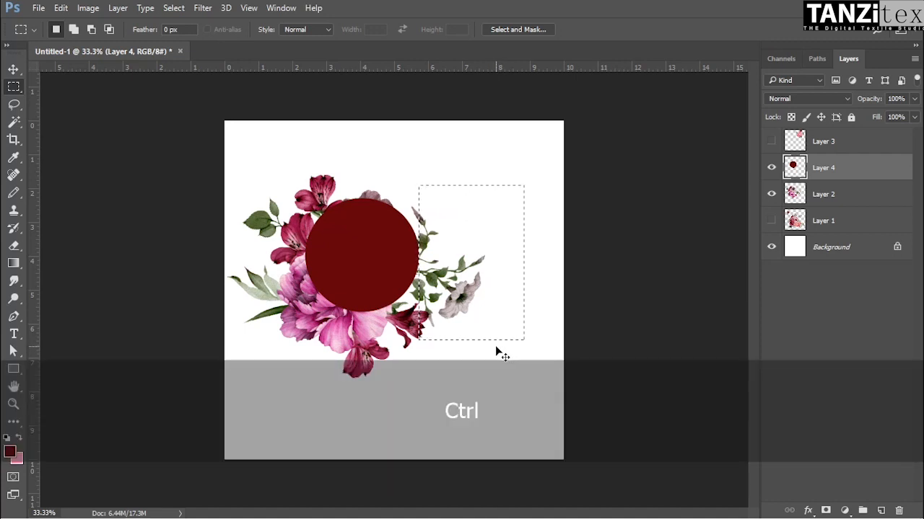
Try filling the rectangular selection on Layer 4 with the background color, directly and through the Fill dialog, undoing each fill
{"action": "key", "text": "ctrl+BackSpace"}
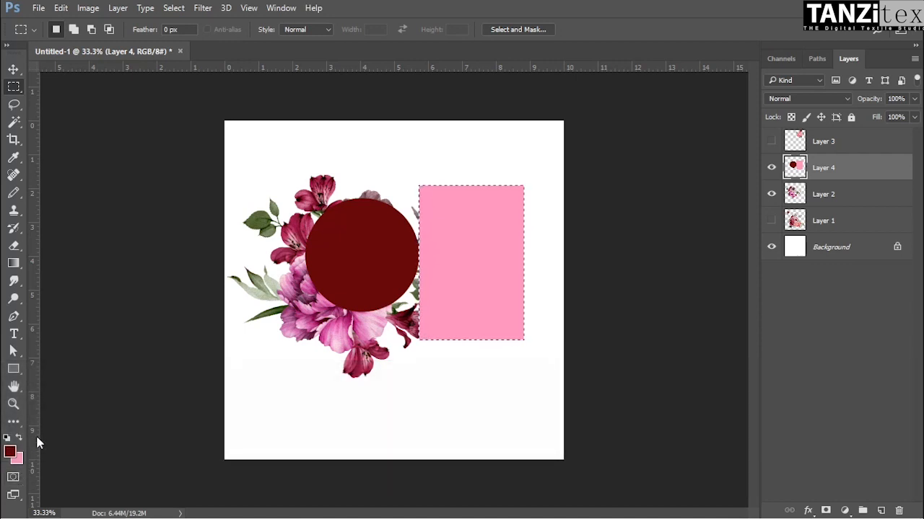
{"action": "key", "text": "ctrl+alt+z"}
{"action": "right_click", "coordinate": [476, 323]}
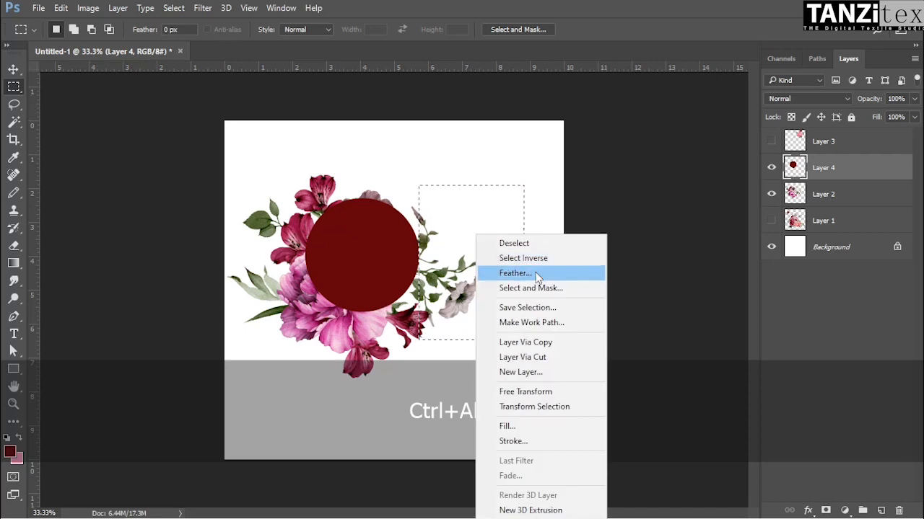
{"action": "left_click", "coordinate": [512, 426]}
{"action": "left_click", "coordinate": [477, 136]}
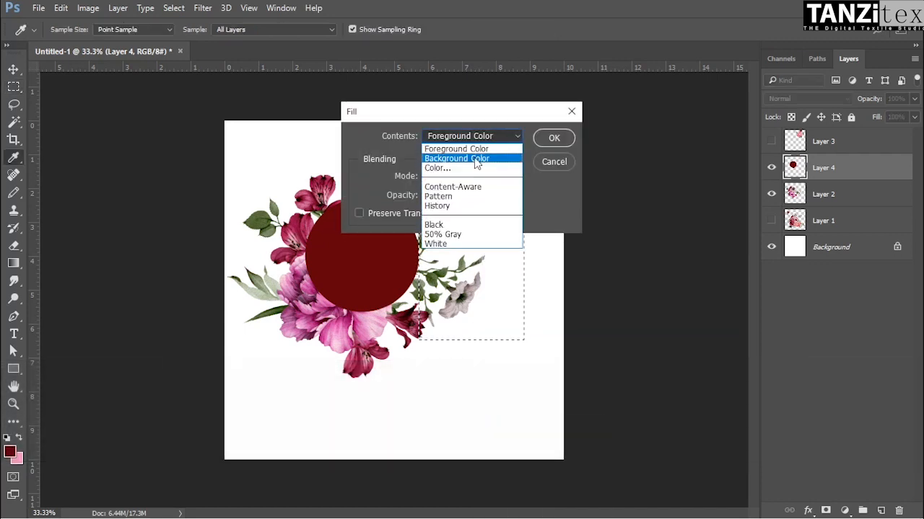
{"action": "left_click", "coordinate": [480, 159]}
{"action": "left_click", "coordinate": [552, 137]}
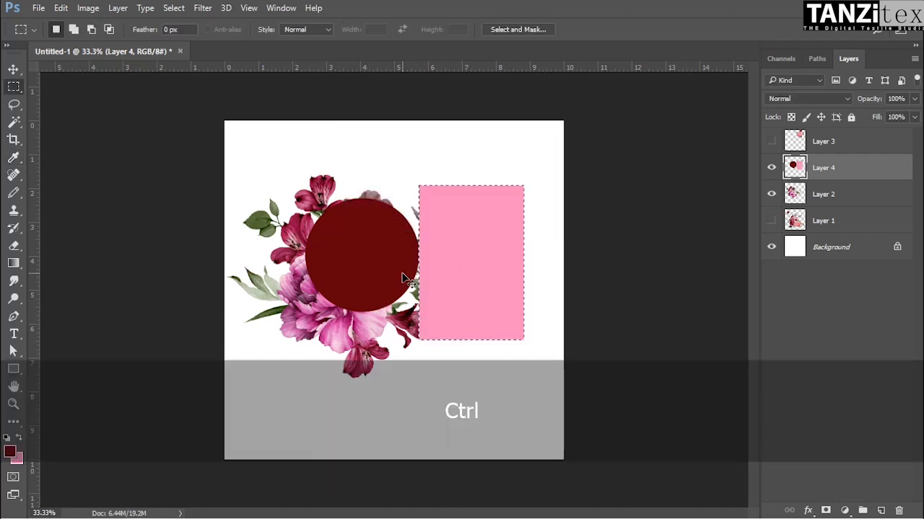
{"action": "key", "text": "ctrl+alt+z"}
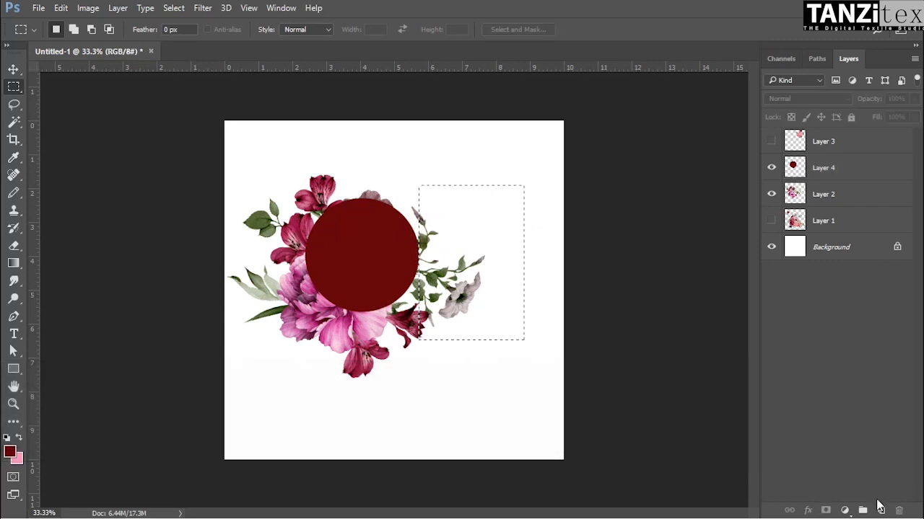
Create a new layer at the top of the stack, fill the rectangular selection with the pink background color, and deselect
{"action": "left_click", "coordinate": [880, 511]}
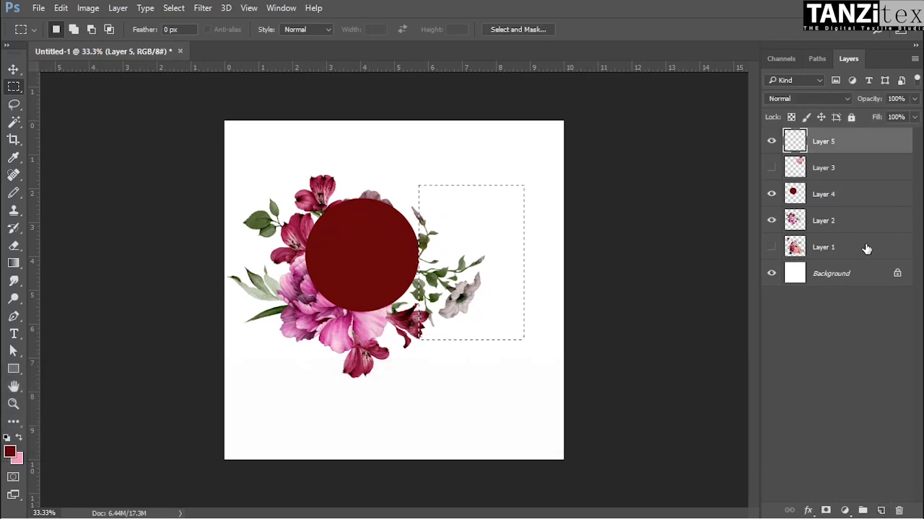
{"action": "key", "text": "ctrl"}
{"action": "key", "text": "ctrl+BackSpace"}
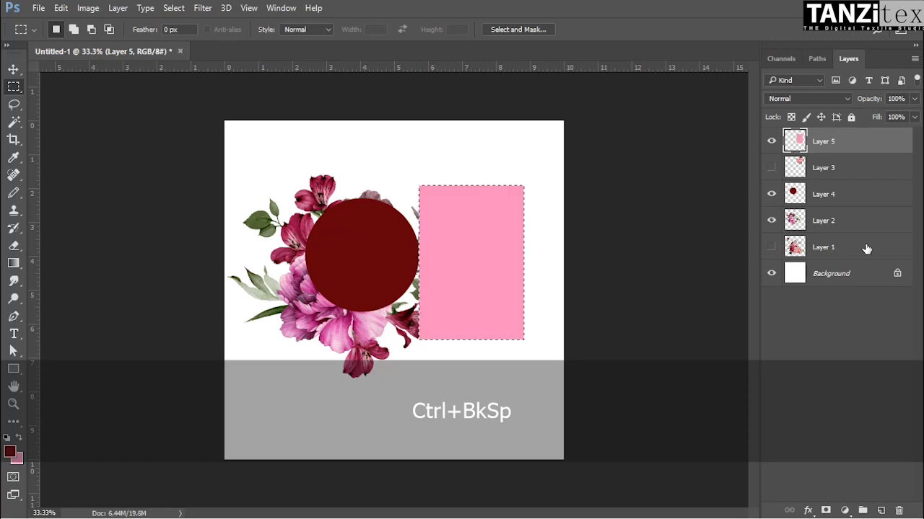
{"action": "key", "text": "ctrl+d"}
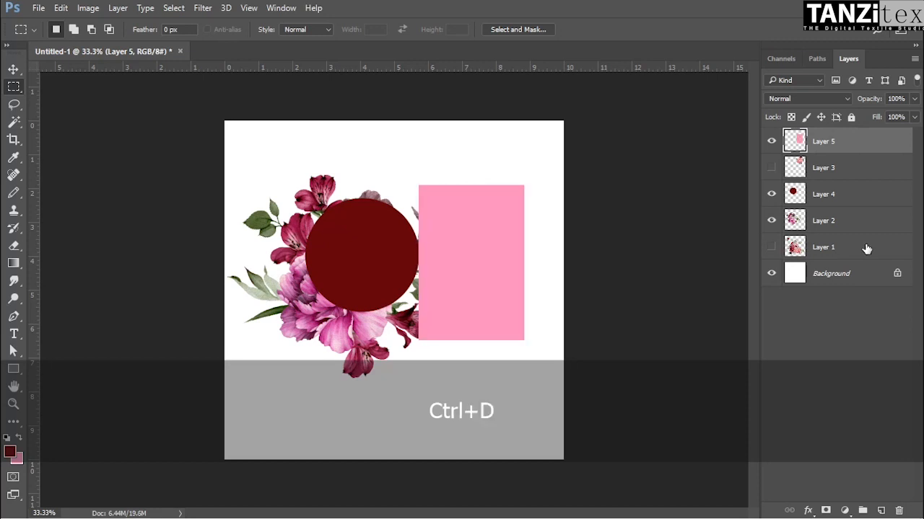
{"action": "right_click", "coordinate": [14, 88]}
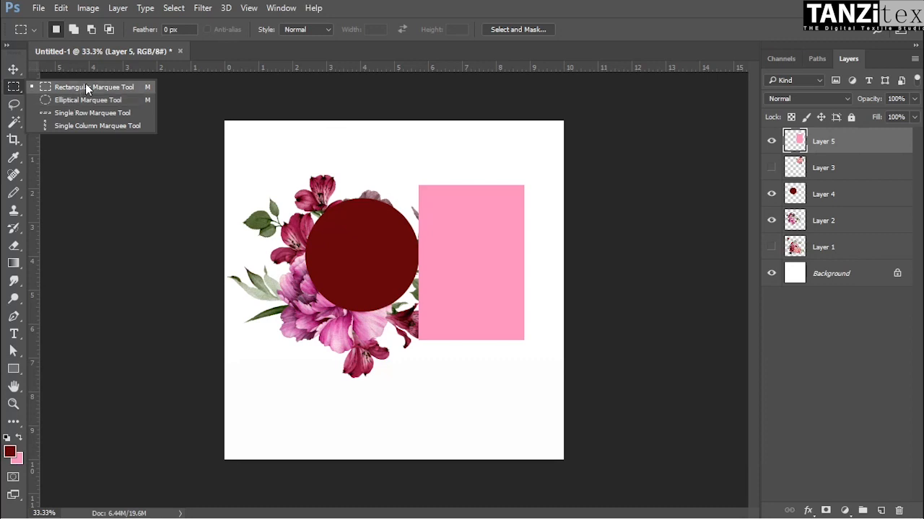
{"action": "left_click", "coordinate": [478, 227]}
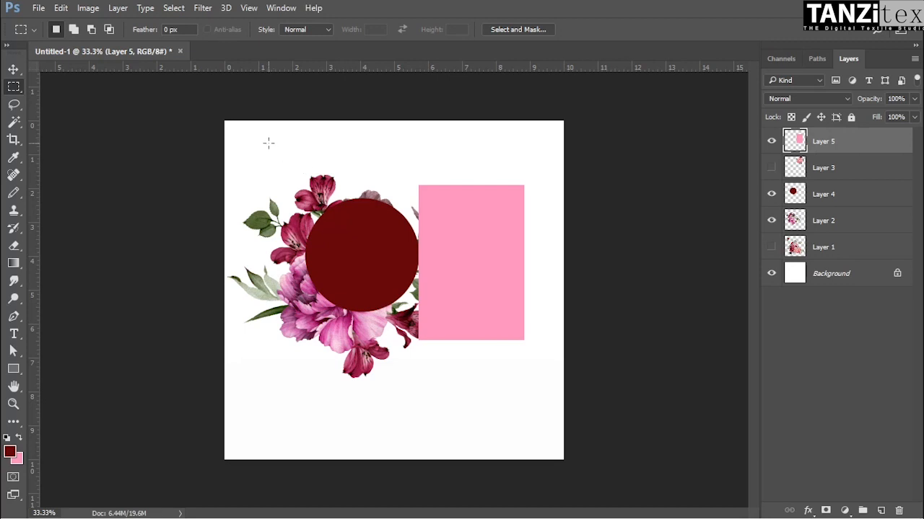
Activate the Lasso Tool and view the Polygonal and Magnetic Lasso variants grouped with it
{"action": "left_click", "coordinate": [13, 105]}
{"action": "right_click", "coordinate": [10, 106]}
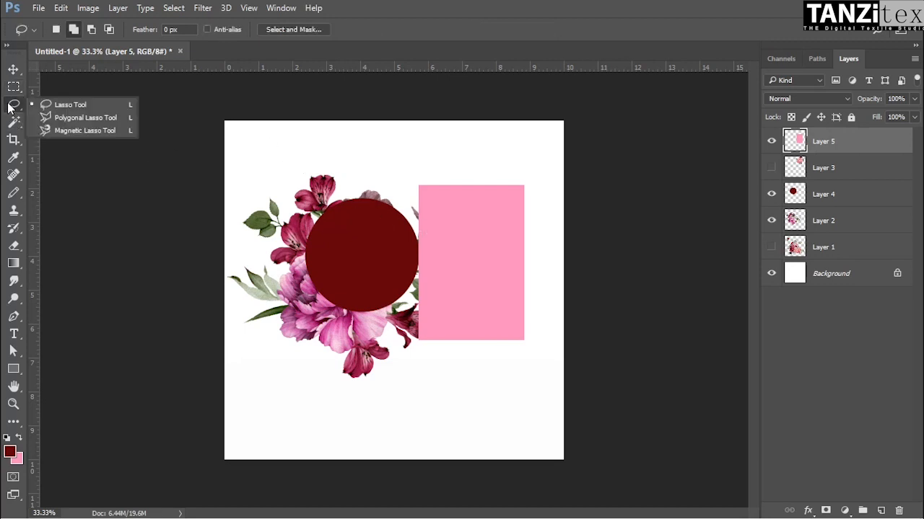
{"action": "left_click", "coordinate": [8, 104]}
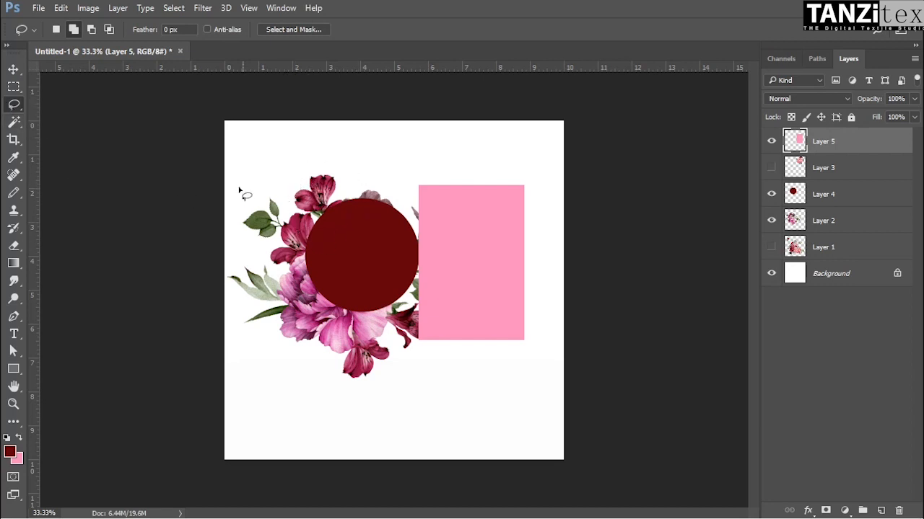
Toggle the visibility of Layer 5 and Layer 4 off and back on to check what each holds
{"action": "left_click", "coordinate": [770, 142]}
{"action": "left_click", "coordinate": [771, 141]}
{"action": "left_click", "coordinate": [771, 141]}
{"action": "left_click", "coordinate": [771, 142]}
{"action": "left_click", "coordinate": [770, 196]}
{"action": "left_click", "coordinate": [769, 196]}
With the Move tool, shift the red circle down over the peony and the pink rectangle slightly up and away from it
{"action": "key", "text": "v"}
{"action": "left_click_drag", "start_coordinate": [368, 272], "coordinate": [354, 307]}
{"action": "left_click_drag", "start_coordinate": [341, 350], "coordinate": [359, 311]}
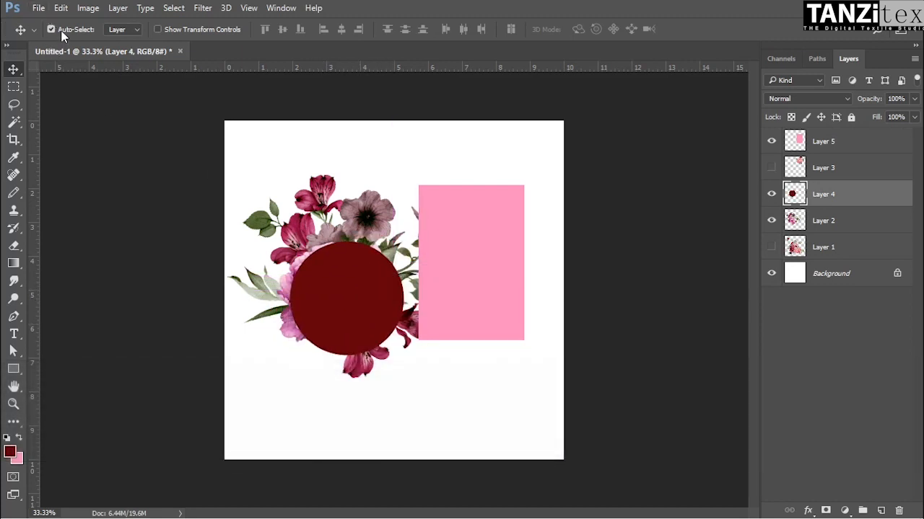
{"action": "left_click", "coordinate": [482, 222]}
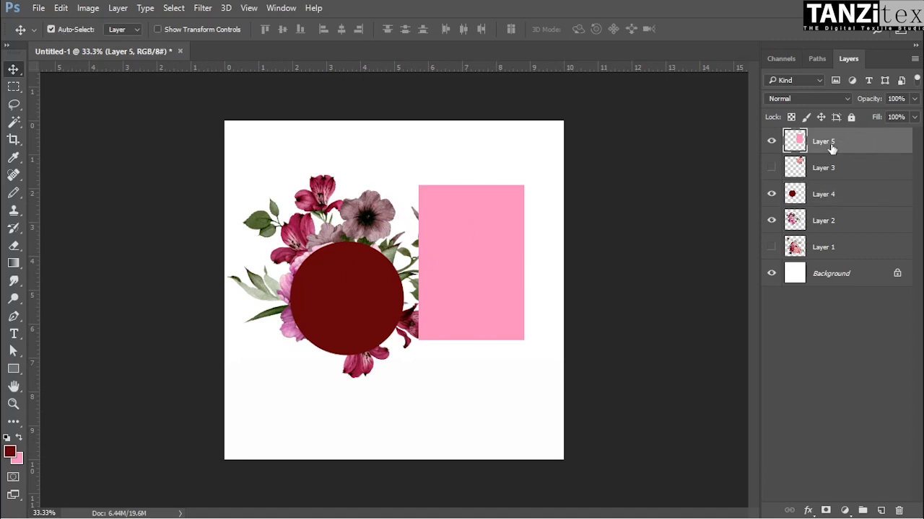
{"action": "left_click_drag", "start_coordinate": [474, 239], "coordinate": [494, 230]}
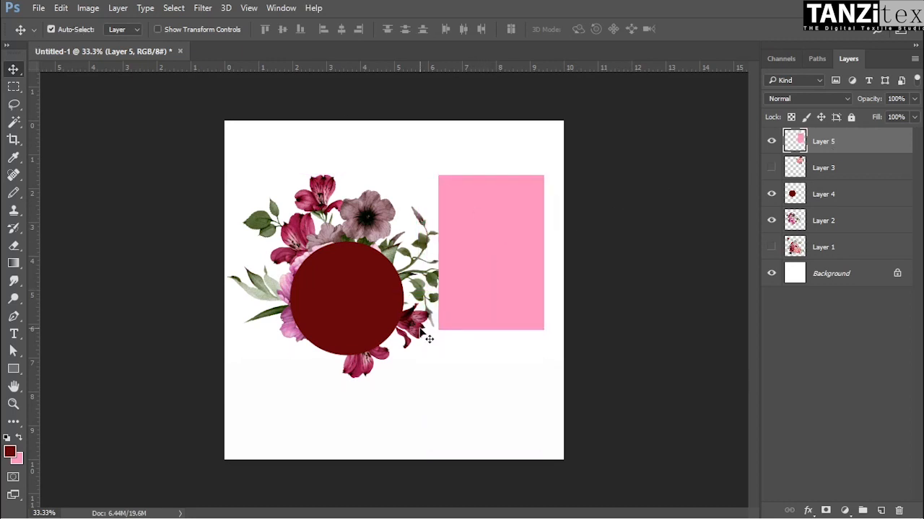
Reposition the bouquet, put the red circle over the peony's lower part, and move the pink rectangle past the canvas's right edge
{"action": "left_click_drag", "start_coordinate": [342, 320], "coordinate": [394, 207]}
{"action": "left_click_drag", "start_coordinate": [313, 300], "coordinate": [369, 331]}
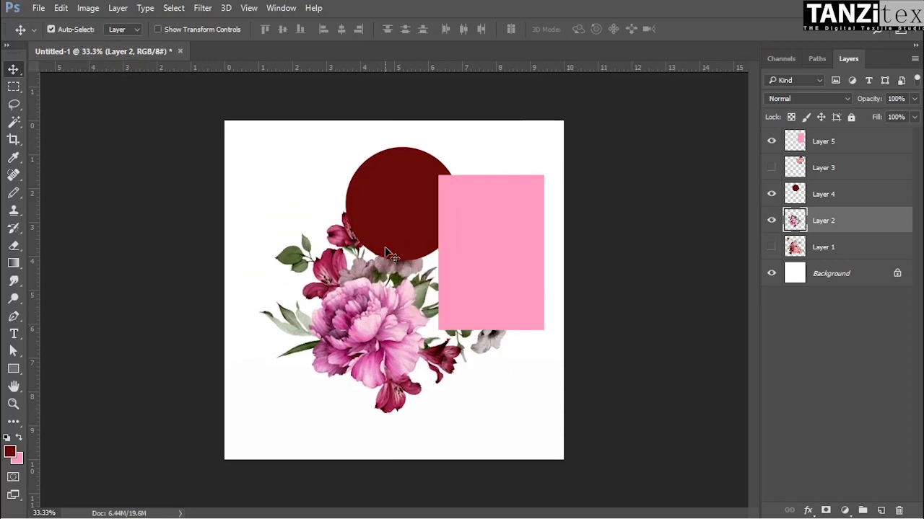
{"action": "left_click_drag", "start_coordinate": [383, 349], "coordinate": [356, 308]}
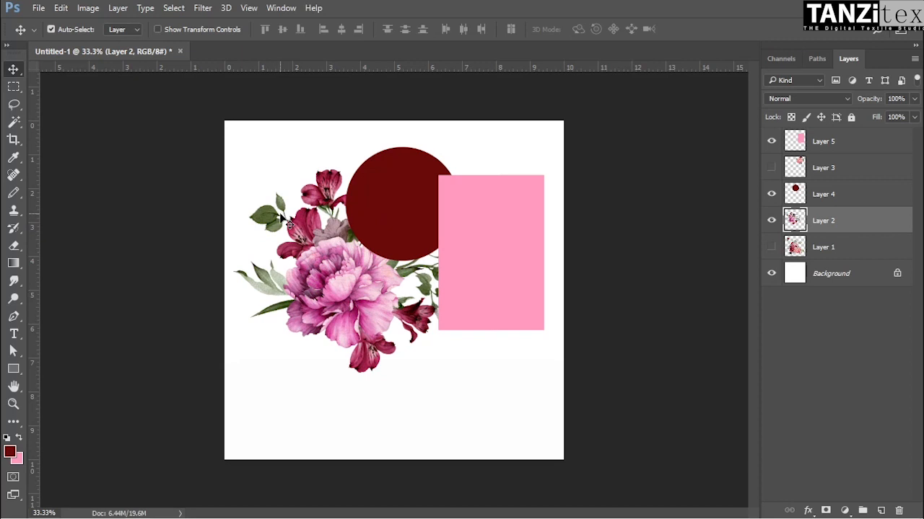
{"action": "left_click_drag", "start_coordinate": [393, 216], "coordinate": [327, 327]}
{"action": "left_click_drag", "start_coordinate": [500, 256], "coordinate": [529, 287]}
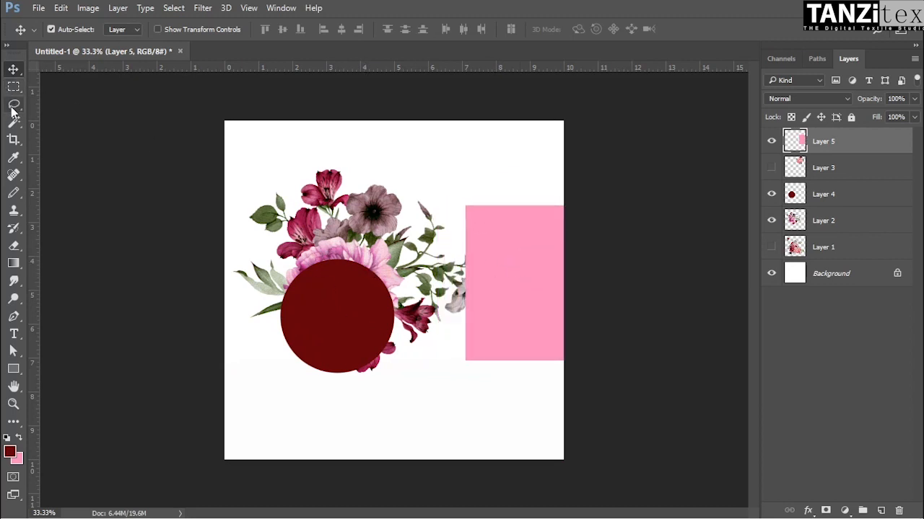
Hide Layer 5 and Layer 4 so only the bouquet shows, and activate the Lasso Tool
{"action": "left_click", "coordinate": [771, 142]}
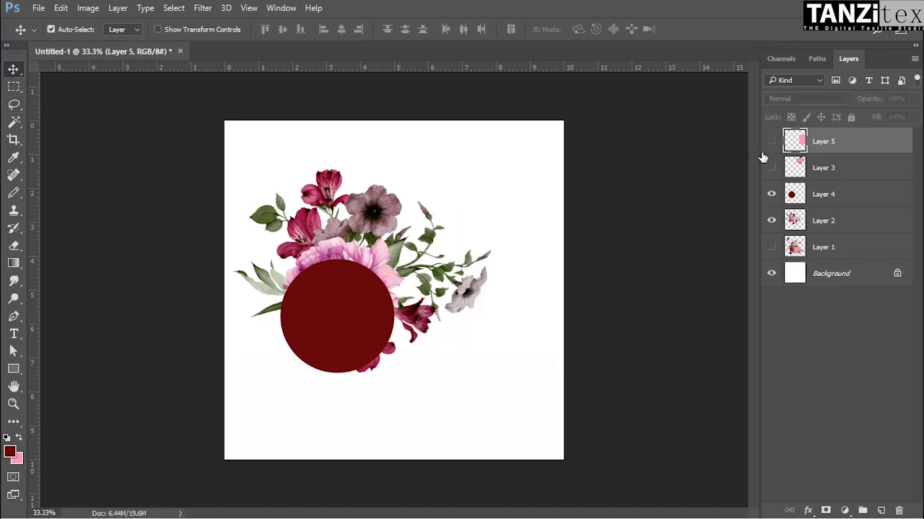
{"action": "left_click", "coordinate": [771, 195]}
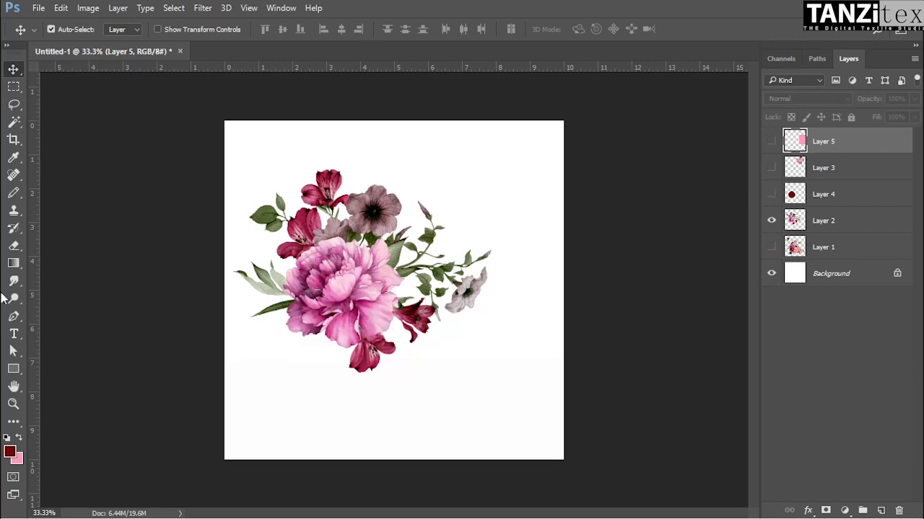
{"action": "left_click", "coordinate": [14, 105]}
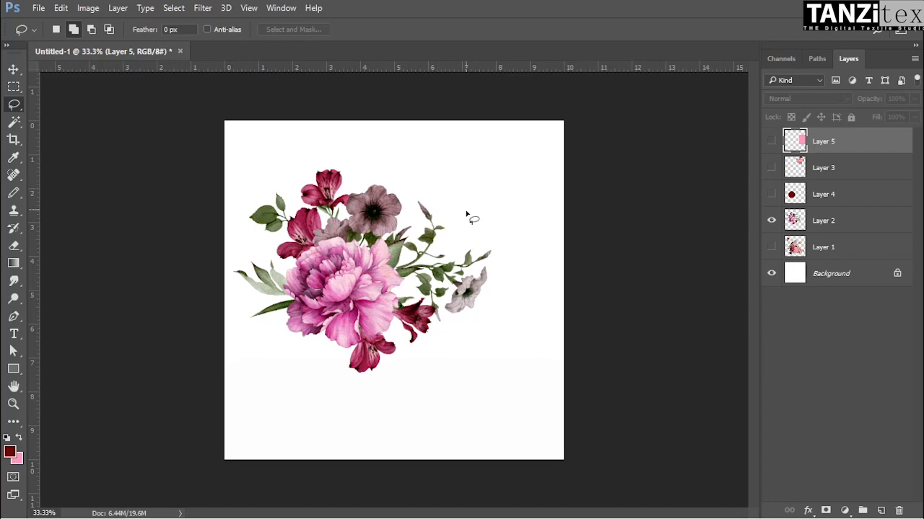
Zoom in on the peony until the document is displayed at 100%
{"action": "left_click_drag", "start_coordinate": [270, 211], "coordinate": [294, 281], "text": "ctrl"}
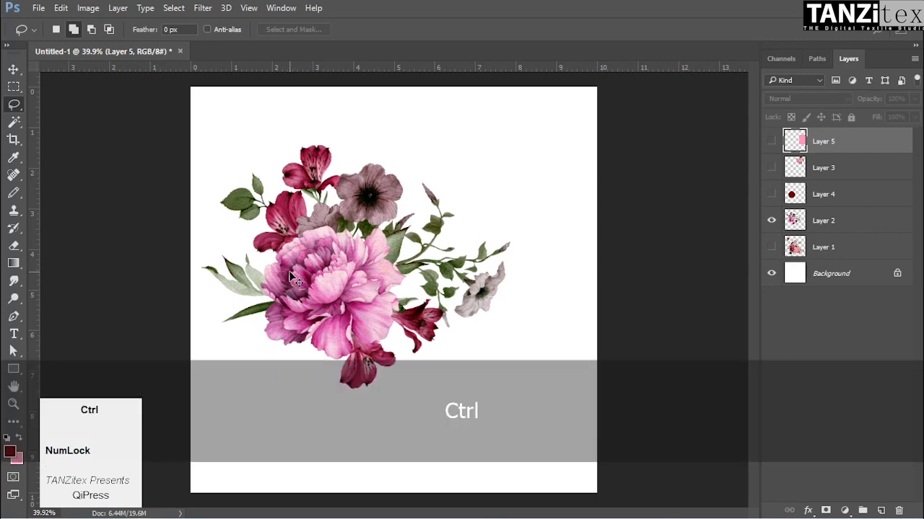
{"action": "key", "text": "ctrl+equal"}
{"action": "key", "text": "ctrl+equal"}
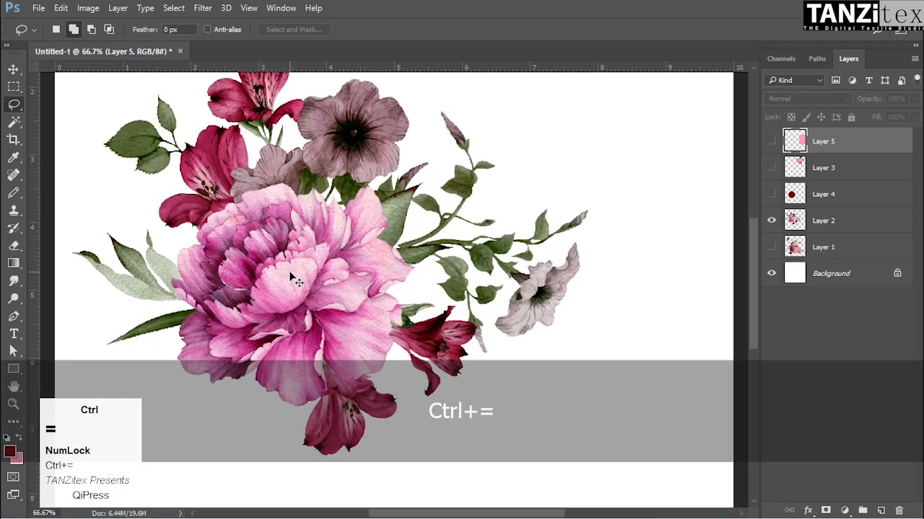
{"action": "key", "text": "ctrl+equal"}
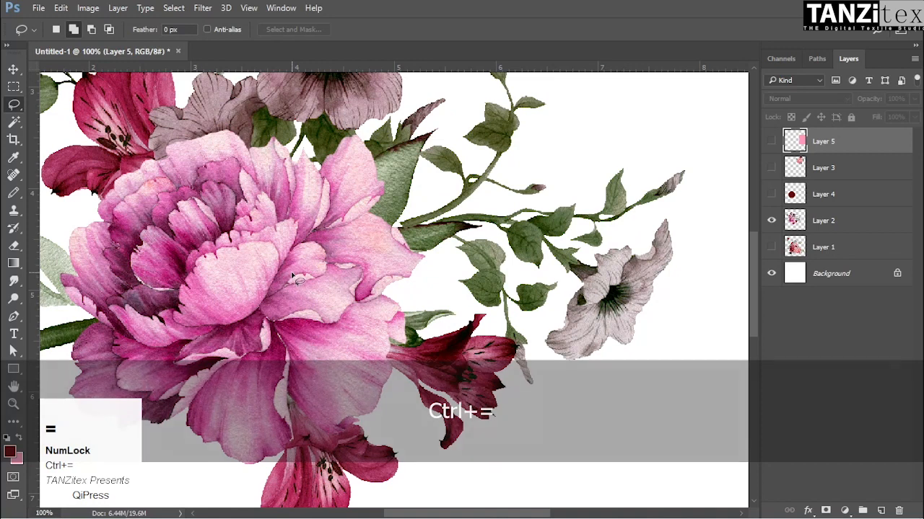
View the tools grouped with the Hand Tool and activate the Zoom Tool
{"action": "key", "text": "z"}
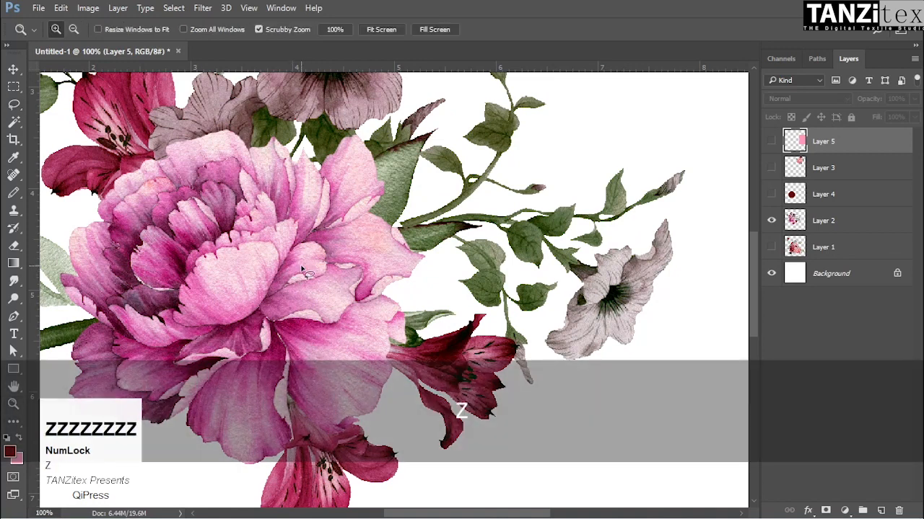
{"action": "key", "text": "z"}
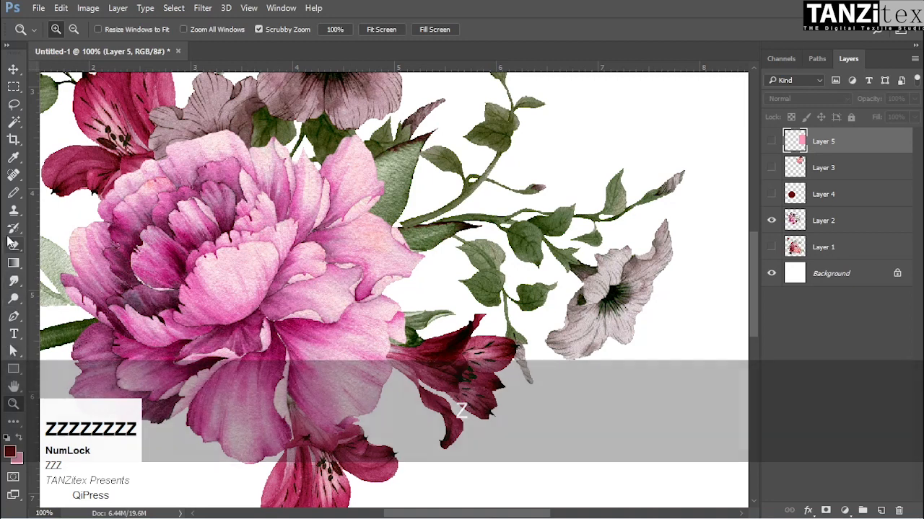
{"action": "right_click", "coordinate": [13, 387]}
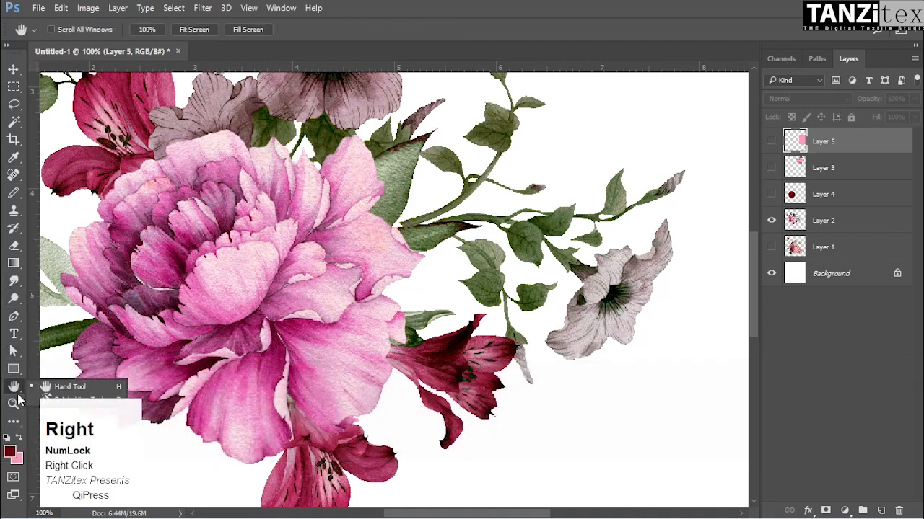
{"action": "left_click_drag", "start_coordinate": [83, 428], "coordinate": [134, 441]}
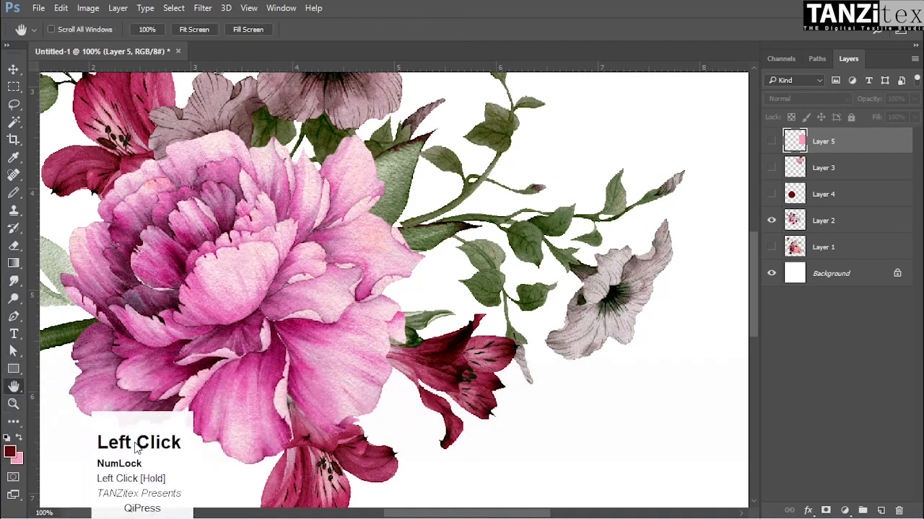
{"action": "right_click", "coordinate": [15, 387]}
{"action": "left_click", "coordinate": [14, 406]}
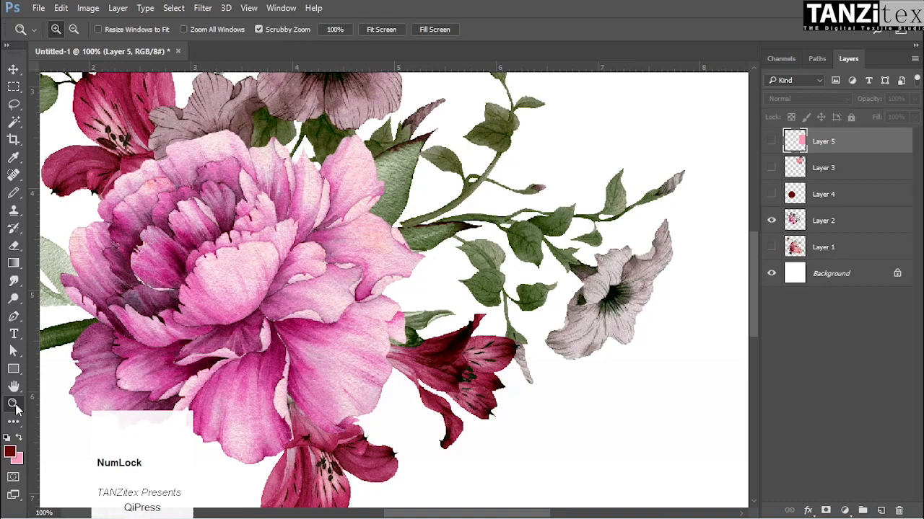
{"action": "key", "text": "z"}
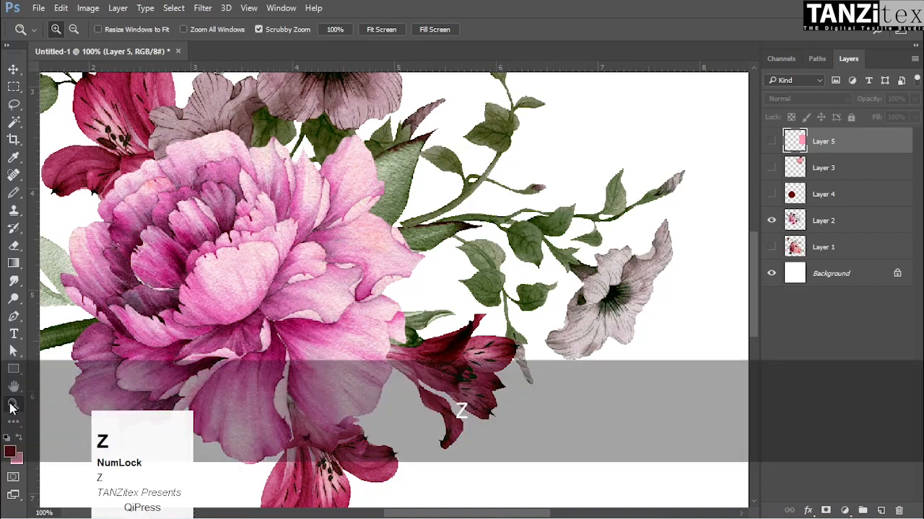
Practise zooming in and out on the bouquet with the Zoom Tool, finishing at 66.67%
{"action": "left_click", "coordinate": [349, 234]}
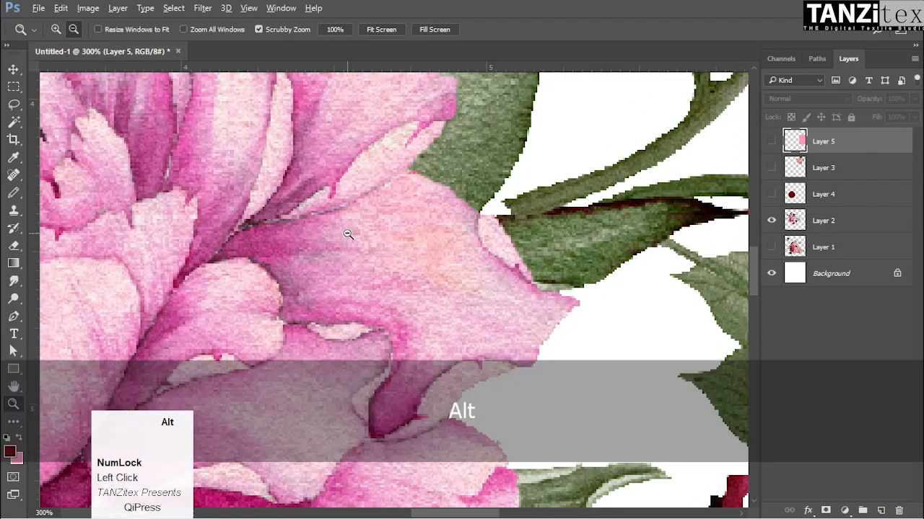
{"action": "left_click", "coordinate": [348, 235], "text": "alt"}
{"action": "left_click", "coordinate": [348, 235], "text": "alt"}
{"action": "left_click", "coordinate": [348, 234], "text": "alt"}
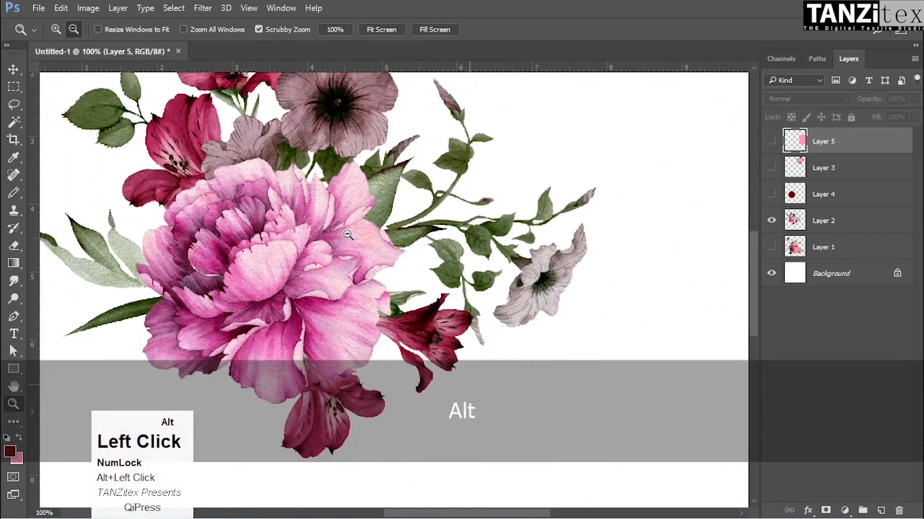
{"action": "left_click", "coordinate": [348, 235], "text": "alt"}
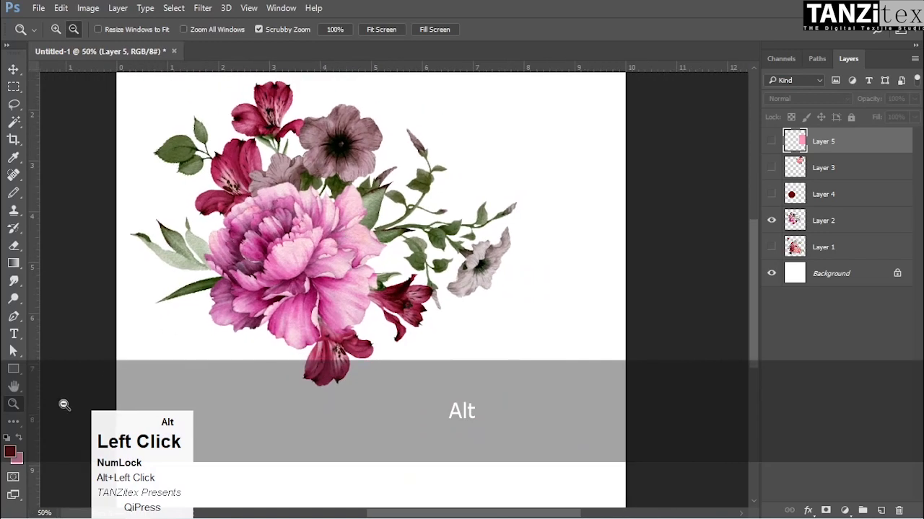
{"action": "left_click", "coordinate": [357, 245], "text": "alt"}
{"action": "left_click", "coordinate": [357, 246], "text": "alt"}
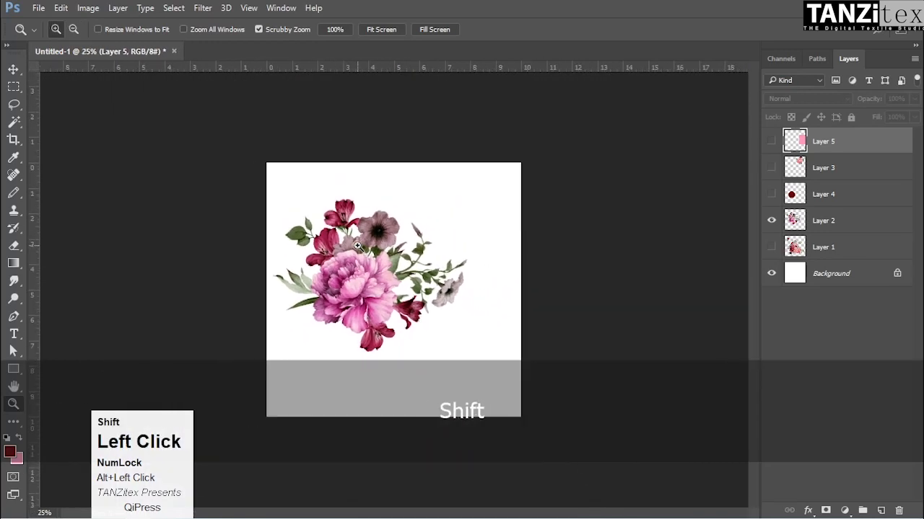
{"action": "left_click", "coordinate": [359, 246], "text": "shift"}
{"action": "left_click", "coordinate": [363, 248], "text": "shift"}
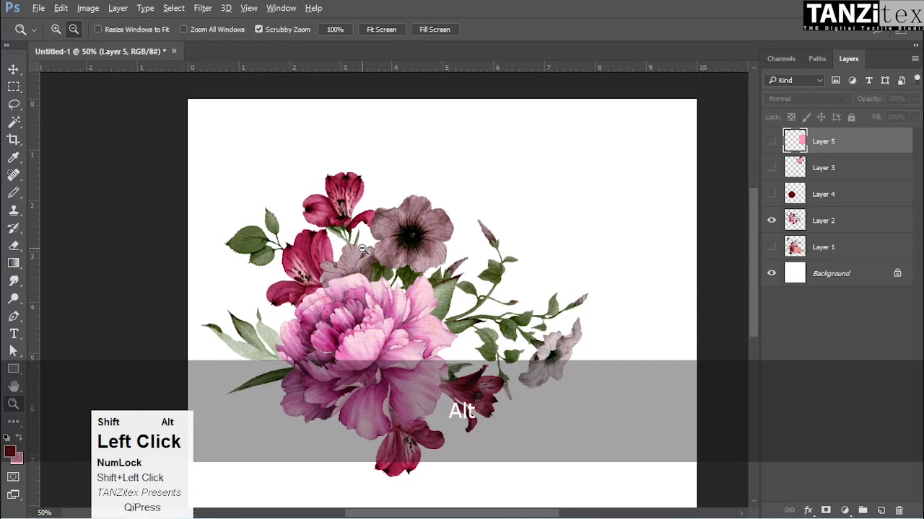
{"action": "left_click", "coordinate": [362, 249], "text": "alt"}
{"action": "left_click", "coordinate": [362, 248], "text": "alt"}
{"action": "left_click", "coordinate": [362, 248], "text": "shift"}
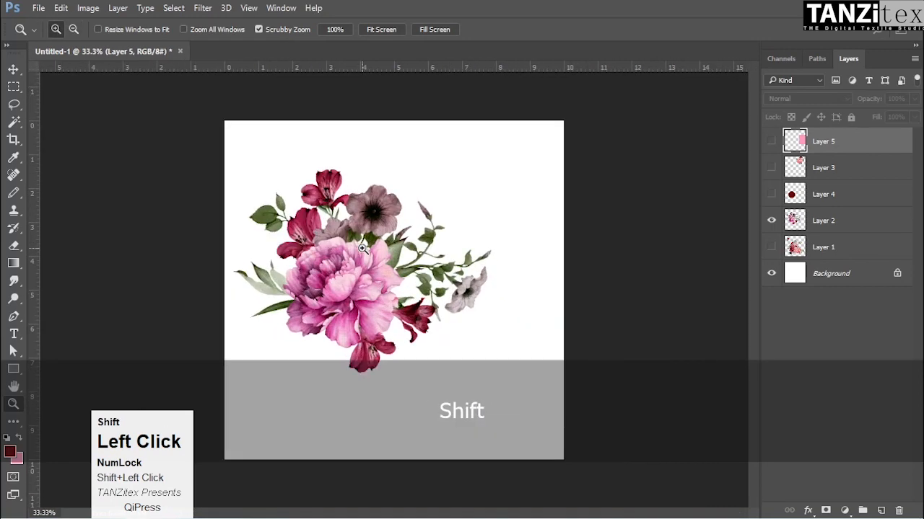
{"action": "left_click", "coordinate": [363, 247]}
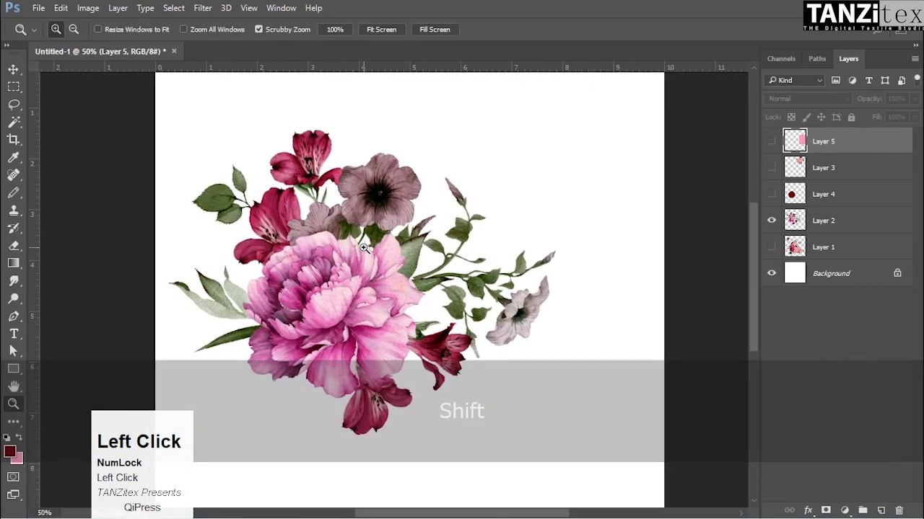
{"action": "left_click", "coordinate": [363, 248]}
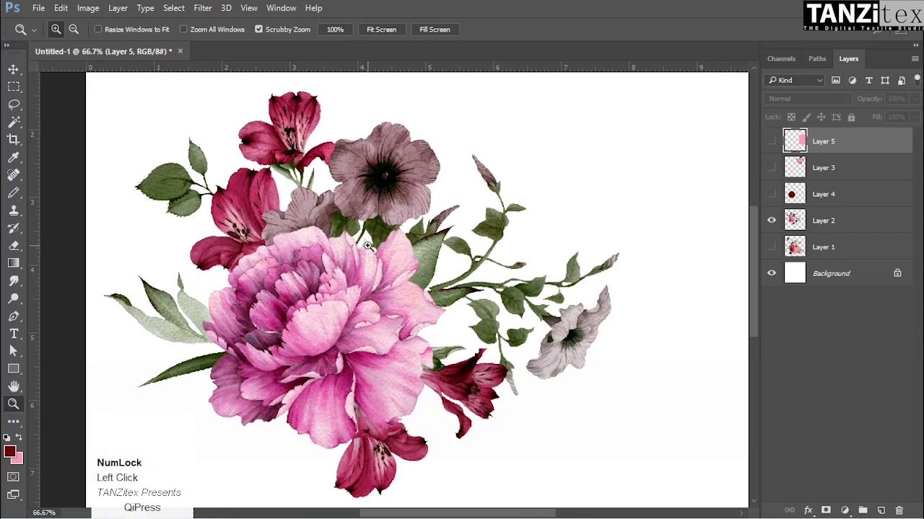
With the Move tool active, practise temporary scrubby zooming in and out around the mauve flower, finishing at 94.61%
{"action": "key", "text": "ctrl+space"}
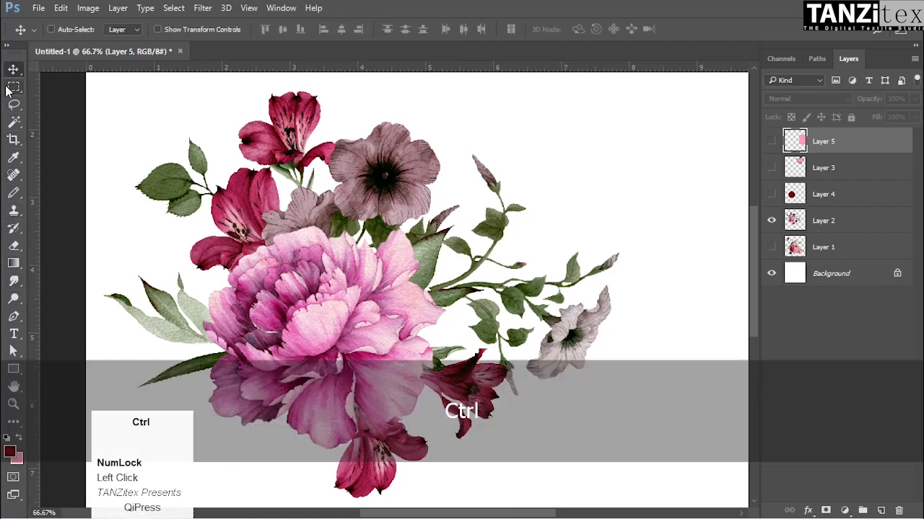
{"action": "key", "text": "ctrl+space"}
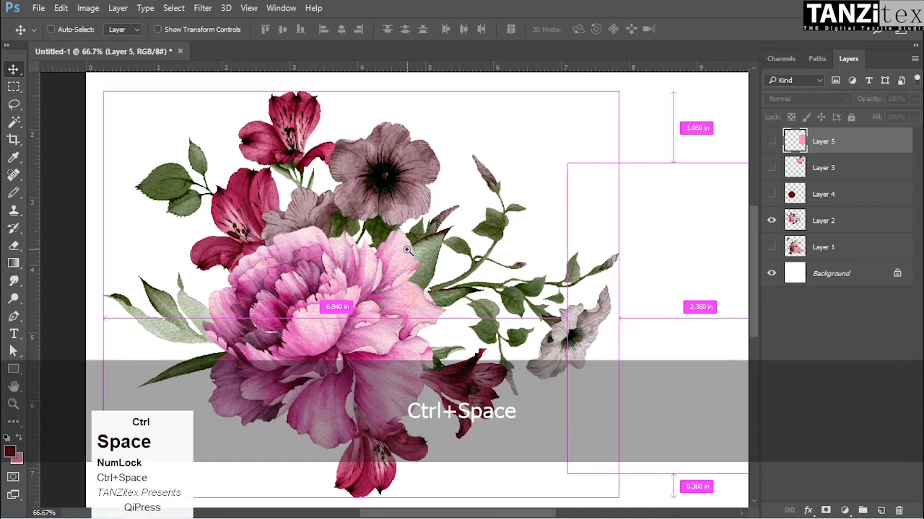
{"action": "key", "text": "ctrl"}
{"action": "key", "text": "ctrl+space"}
{"action": "left_click", "coordinate": [392, 191]}
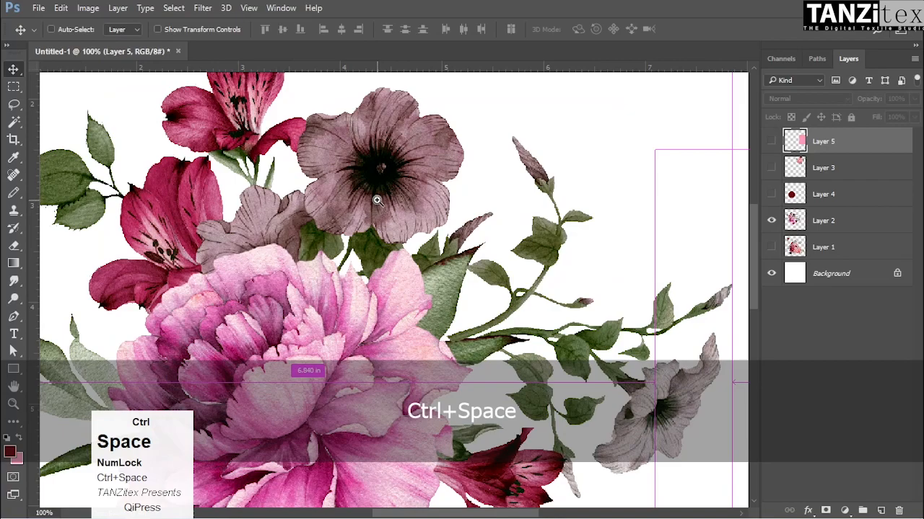
{"action": "left_click_drag", "start_coordinate": [376, 199], "coordinate": [485, 296]}
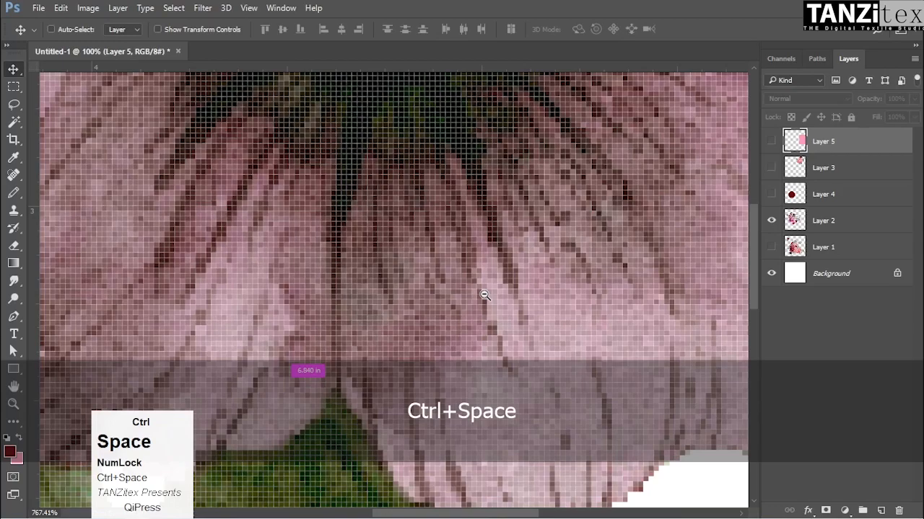
{"action": "left_click_drag", "start_coordinate": [485, 295], "coordinate": [335, 179]}
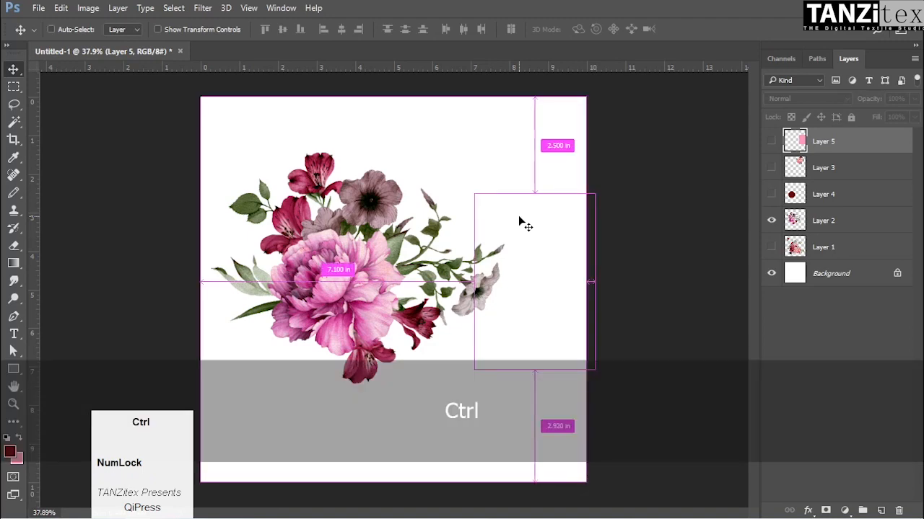
{"action": "key", "text": "ctrl+space"}
{"action": "left_click_drag", "start_coordinate": [495, 192], "coordinate": [478, 167]}
{"action": "left_click_drag", "start_coordinate": [371, 233], "coordinate": [386, 248]}
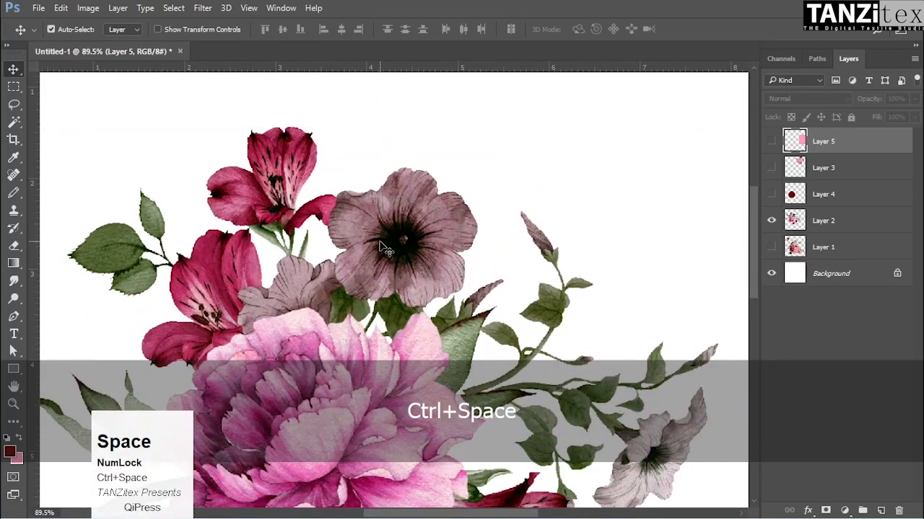
{"action": "key", "text": "ctrl"}
{"action": "left_click_drag", "start_coordinate": [383, 240], "coordinate": [415, 303]}
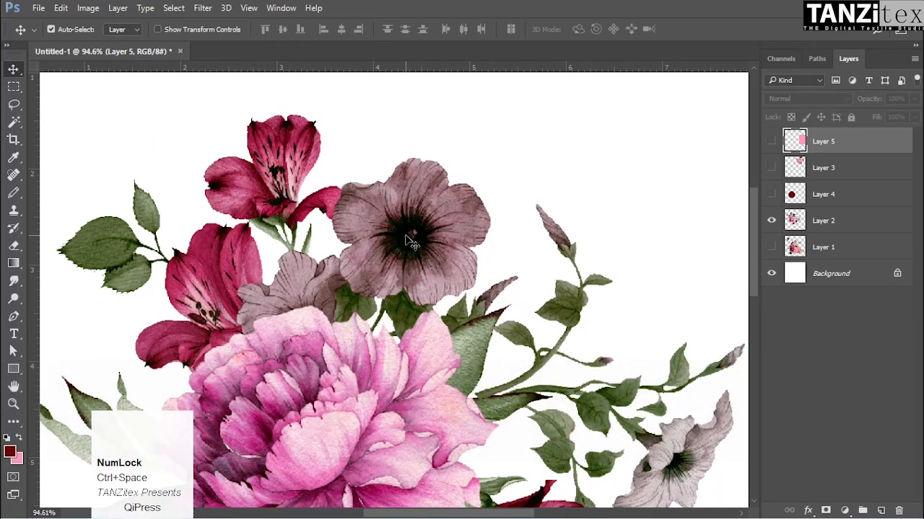
Practise scrubby zooming into the mauve flower and back out, finishing at 92.02%
{"action": "key", "text": "ctrl+space"}
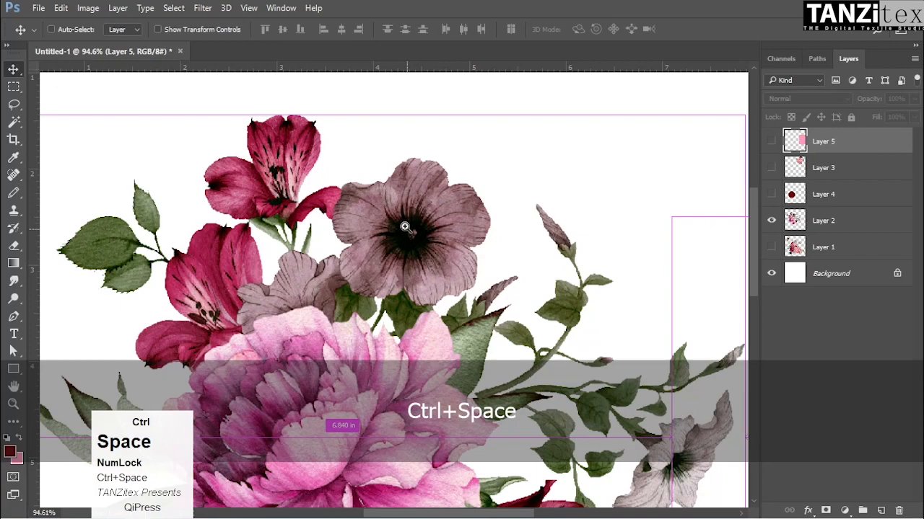
{"action": "left_click_drag", "start_coordinate": [400, 222], "coordinate": [429, 275]}
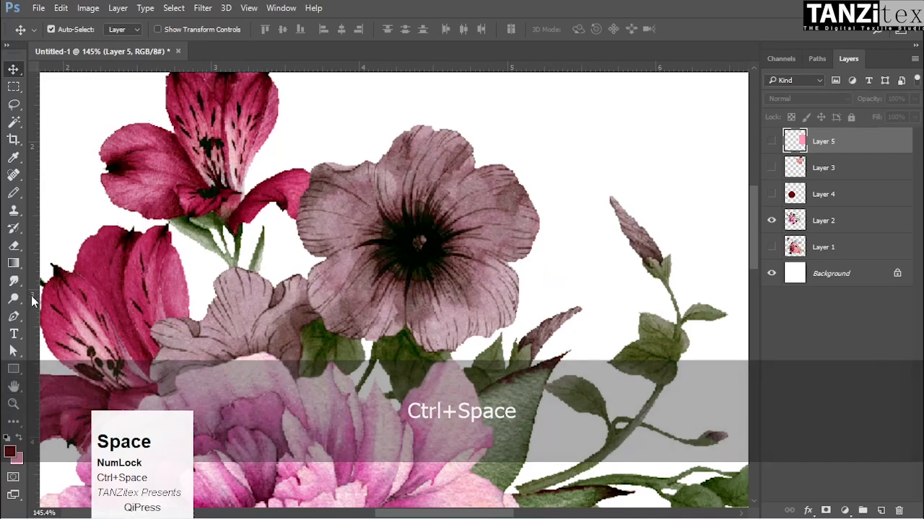
{"action": "key", "text": "ctrl"}
{"action": "left_click_drag", "start_coordinate": [388, 231], "coordinate": [365, 240]}
Activate the Lasso Tool, and briefly show Layer 4 before hiding it again
{"action": "left_click", "coordinate": [15, 106]}
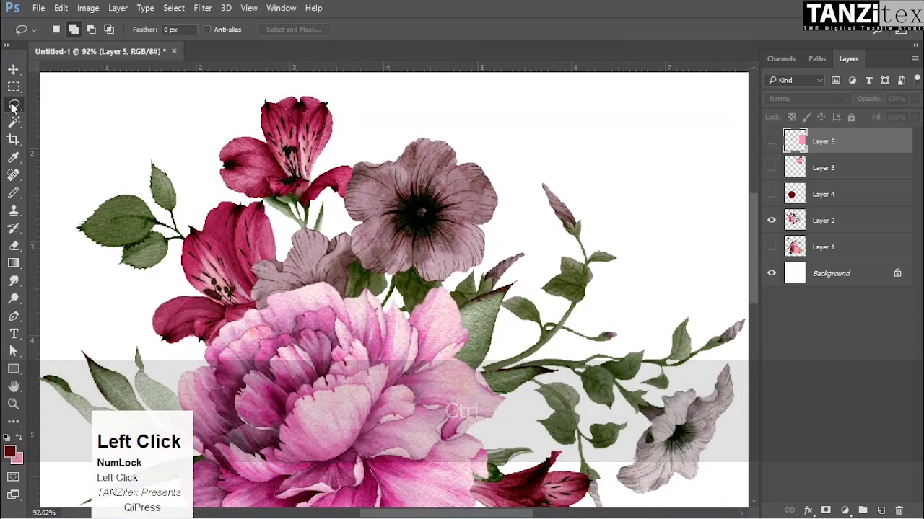
{"action": "key", "text": "ctrl+space"}
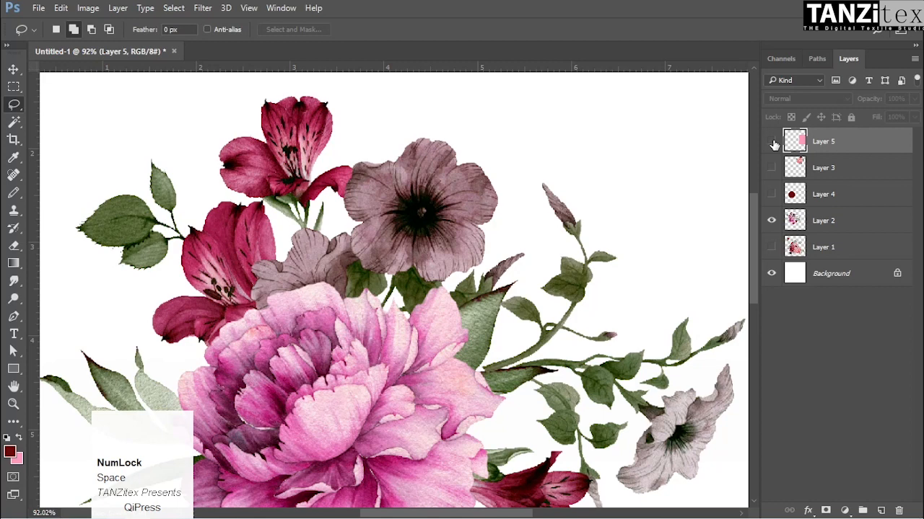
{"action": "left_click", "coordinate": [771, 195]}
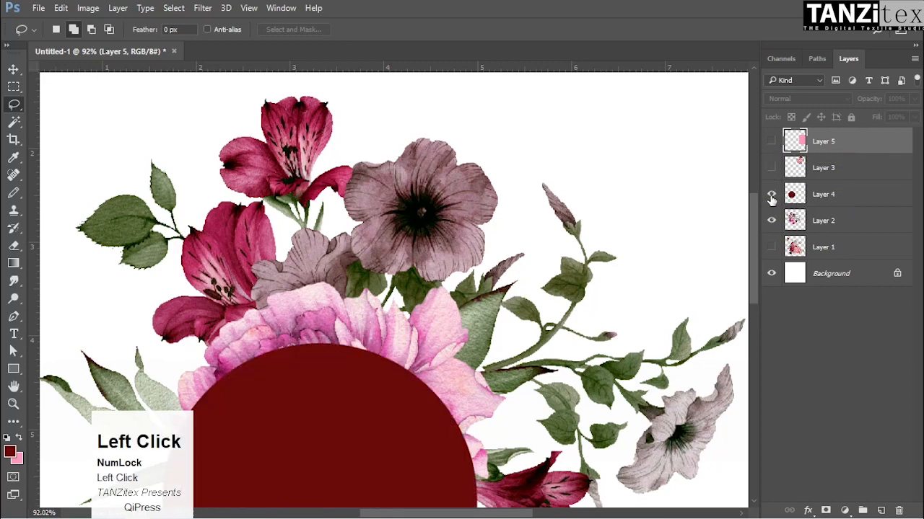
{"action": "left_click", "coordinate": [772, 195]}
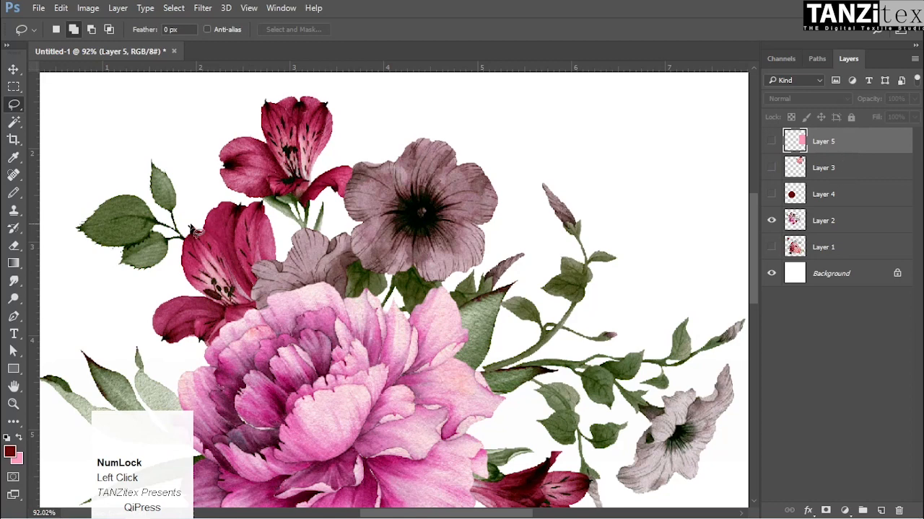
Lasso around the green leaf sprig beside the crimson flower and extend the selection further into the white area around it
{"action": "key", "text": "space"}
{"action": "left_click_drag", "start_coordinate": [244, 229], "coordinate": [459, 240]}
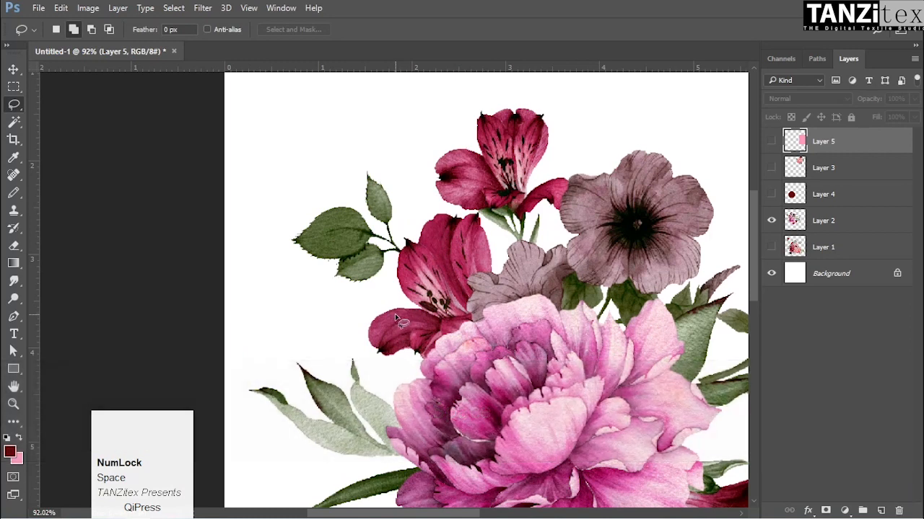
{"action": "key", "text": "ctrl+space"}
{"action": "mouse_move", "coordinate": [405, 229]}
{"action": "left_mouse_down"}
{"action": "mouse_move", "coordinate": [448, 257]}
{"action": "mouse_move", "coordinate": [389, 252]}
{"action": "mouse_move", "coordinate": [405, 269]}
{"action": "mouse_move", "coordinate": [369, 342]}
{"action": "mouse_move", "coordinate": [314, 363]}
{"action": "mouse_move", "coordinate": [236, 356]}
{"action": "mouse_move", "coordinate": [160, 310]}
{"action": "mouse_move", "coordinate": [124, 265]}
{"action": "mouse_move", "coordinate": [131, 154]}
{"action": "mouse_move", "coordinate": [225, 91]}
{"action": "mouse_move", "coordinate": [355, 74]}
{"action": "mouse_move", "coordinate": [392, 89]}
{"action": "mouse_move", "coordinate": [415, 123]}
{"action": "mouse_move", "coordinate": [406, 247]}
{"action": "left_mouse_up"}
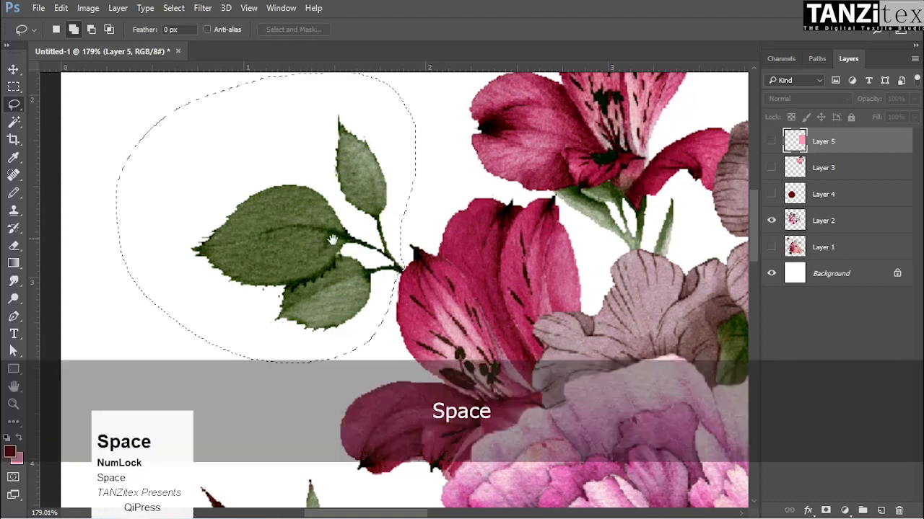
{"action": "key", "text": "ctrl+space"}
{"action": "left_click_drag", "start_coordinate": [314, 237], "coordinate": [309, 230]}
{"action": "left_click", "coordinate": [395, 238], "text": "ctrl"}
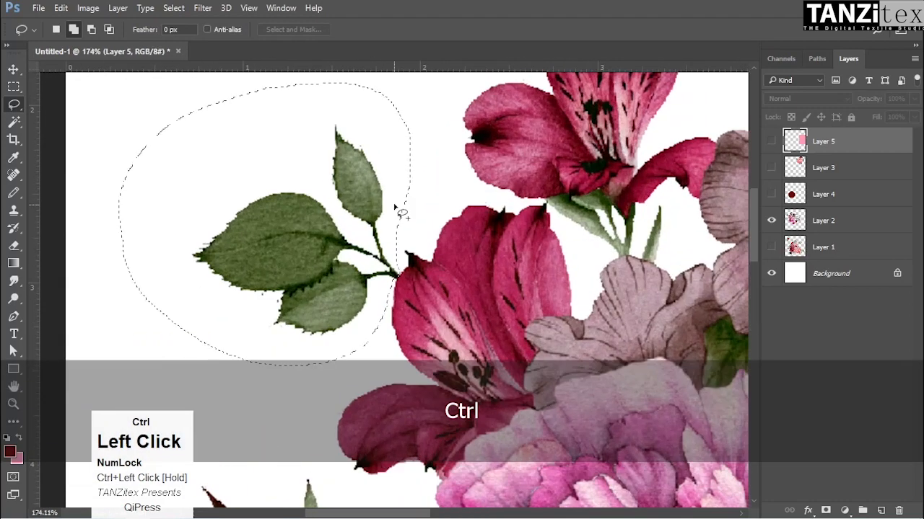
{"action": "mouse_move", "coordinate": [269, 82]}
{"action": "left_mouse_down"}
{"action": "mouse_move", "coordinate": [114, 306]}
{"action": "mouse_move", "coordinate": [231, 408]}
{"action": "mouse_move", "coordinate": [292, 409]}
{"action": "mouse_move", "coordinate": [351, 376]}
{"action": "mouse_move", "coordinate": [397, 285]}
{"action": "left_mouse_up"}
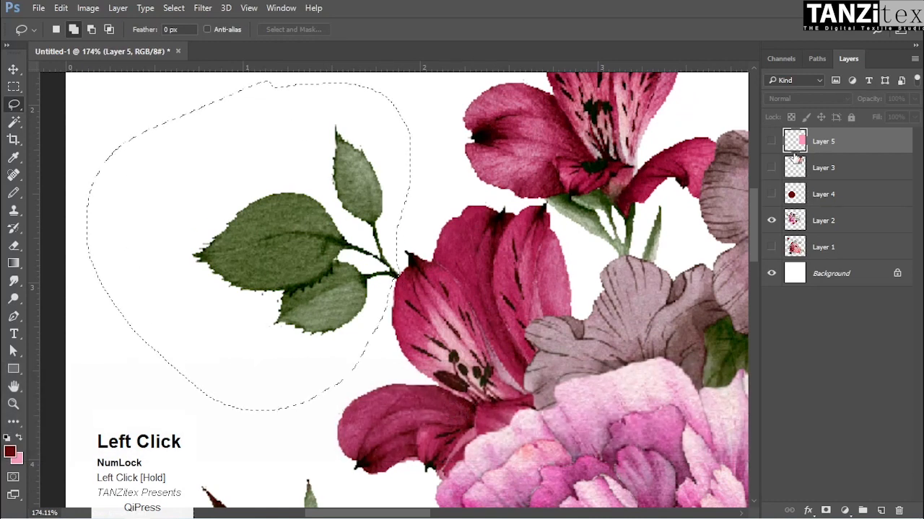
Copy the selected sprig from Layer 2 onto a new layer and move the copy above the original sprig
{"action": "left_click", "coordinate": [830, 223]}
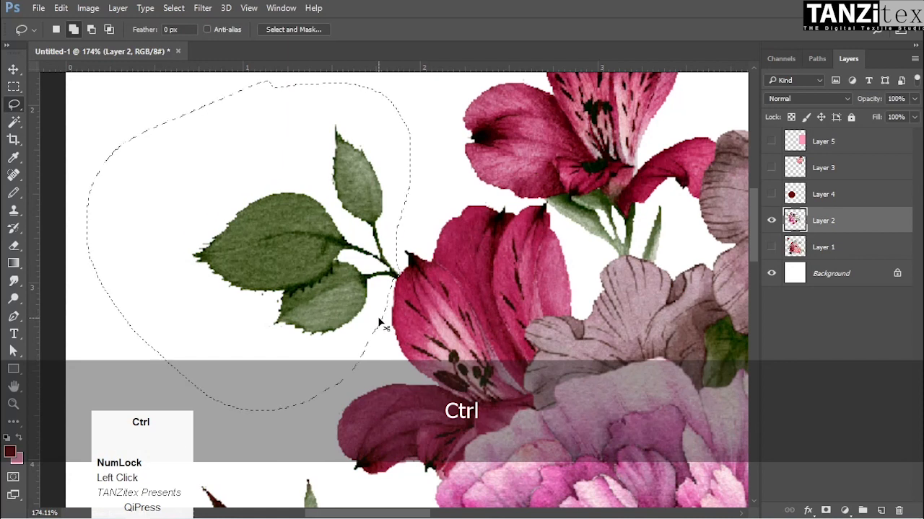
{"action": "key", "text": "ctrl+j"}
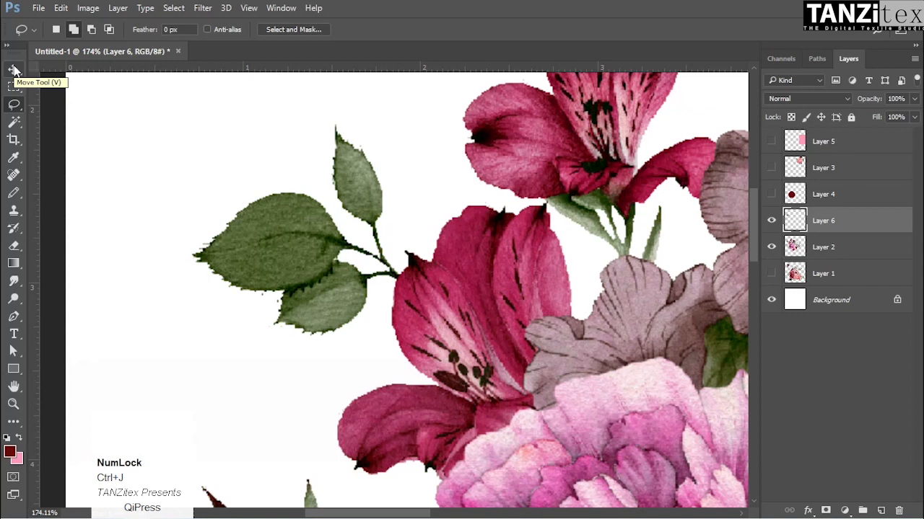
{"action": "key", "text": "v"}
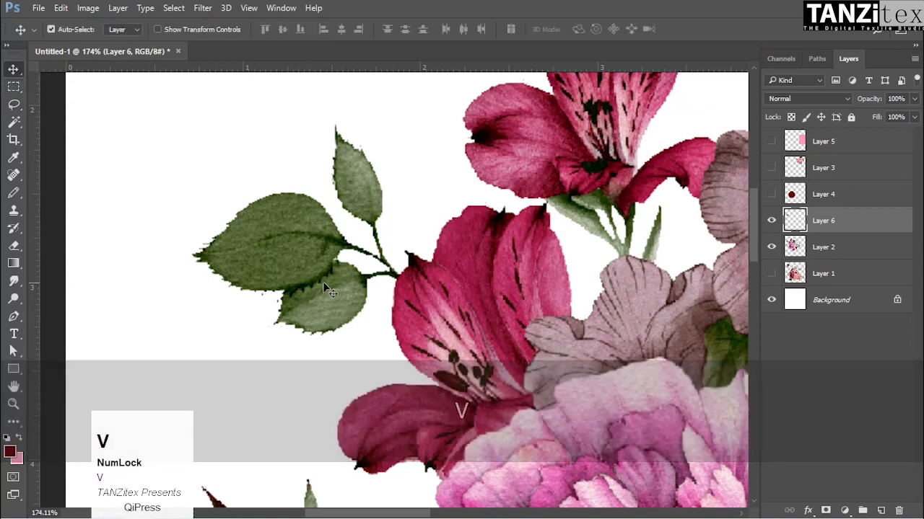
{"action": "left_click_drag", "start_coordinate": [306, 258], "coordinate": [193, 148]}
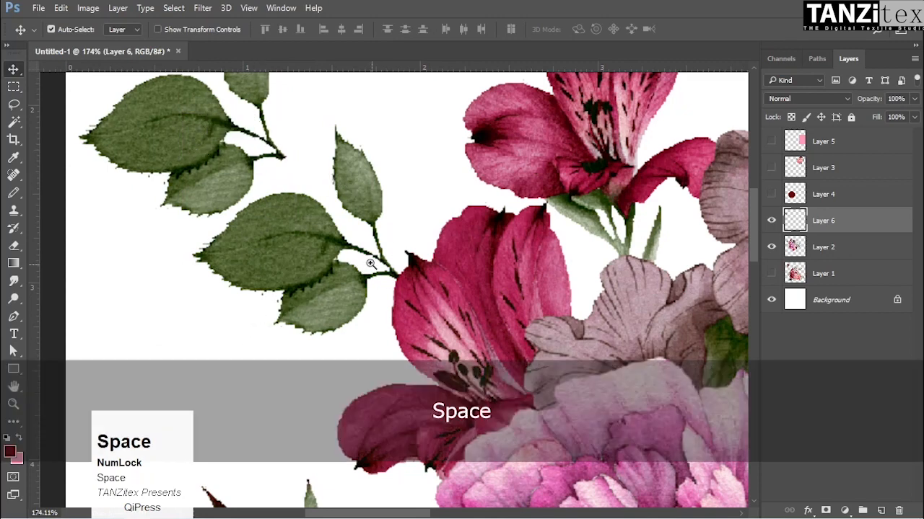
{"action": "left_click_drag", "start_coordinate": [368, 263], "coordinate": [313, 253]}
{"action": "left_click_drag", "start_coordinate": [266, 182], "coordinate": [299, 129]}
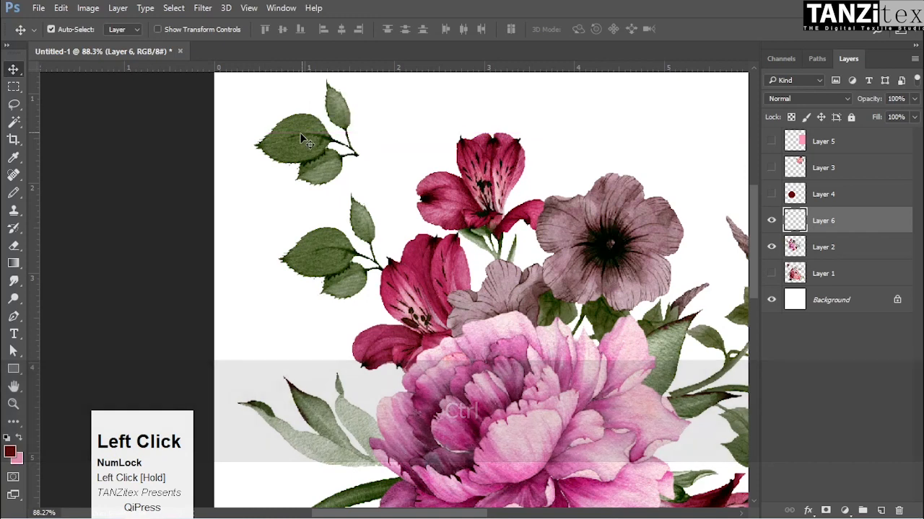
Lasso an oval area inside the large leaf of the copied sprig
{"action": "left_click", "coordinate": [12, 105]}
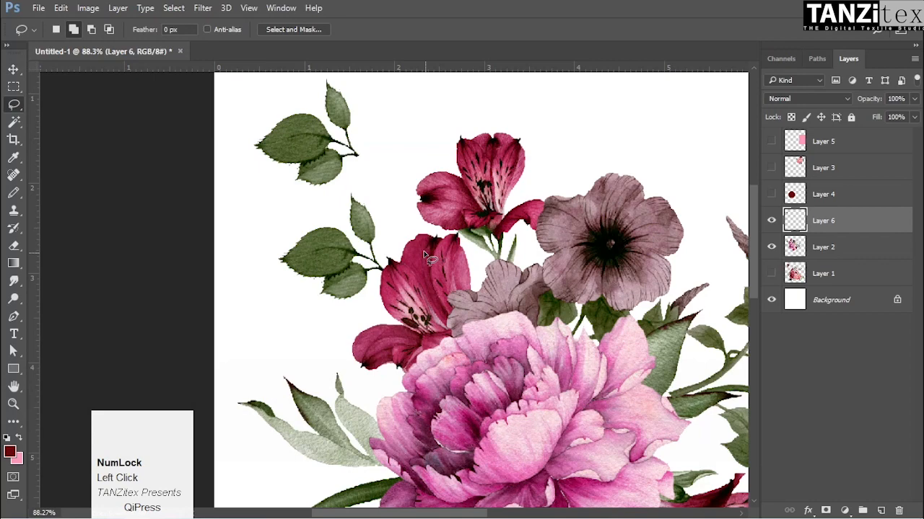
{"action": "key", "text": "space"}
{"action": "mouse_move", "coordinate": [349, 202]}
{"action": "left_mouse_down"}
{"action": "mouse_move", "coordinate": [418, 257]}
{"action": "mouse_move", "coordinate": [404, 176]}
{"action": "mouse_move", "coordinate": [429, 202]}
{"action": "mouse_move", "coordinate": [430, 220]}
{"action": "mouse_move", "coordinate": [365, 241]}
{"action": "mouse_move", "coordinate": [309, 225]}
{"action": "mouse_move", "coordinate": [312, 196]}
{"action": "mouse_move", "coordinate": [373, 176]}
{"action": "left_mouse_up"}
{"action": "key", "text": "ctrl+space"}
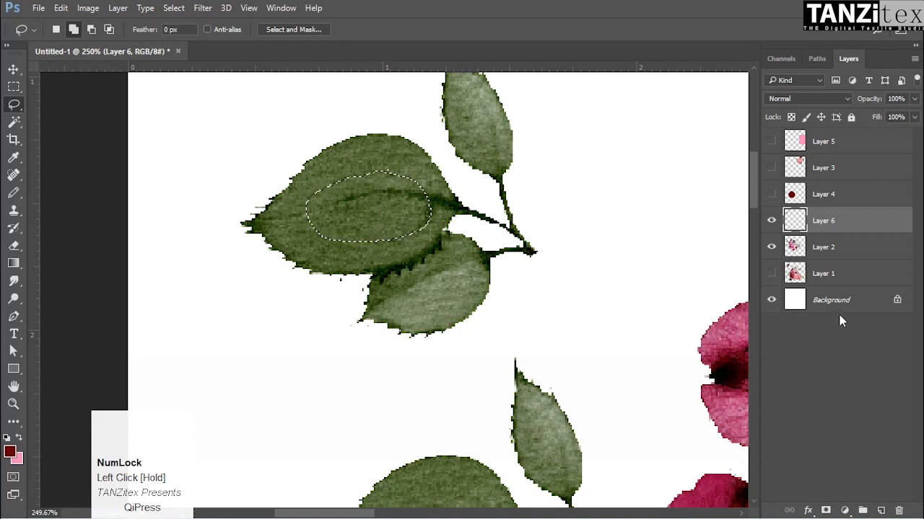
Try a Hue of -17 in Hue/Saturation on the selected area of the leaf
{"action": "key", "text": "ctrl"}
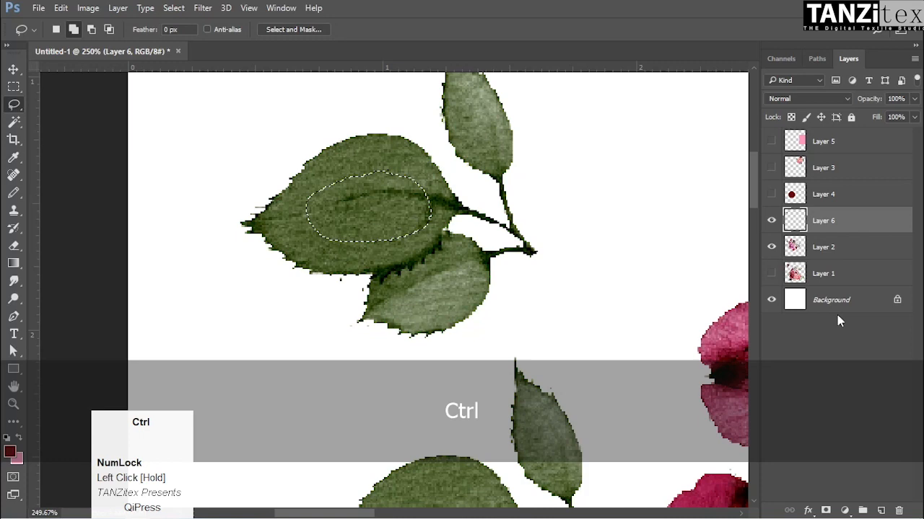
{"action": "key", "text": "ctrl+u"}
{"action": "mouse_move", "coordinate": [190, 195]}
{"action": "left_mouse_down"}
{"action": "mouse_move", "coordinate": [249, 194]}
{"action": "mouse_move", "coordinate": [179, 198]}
{"action": "left_mouse_up"}
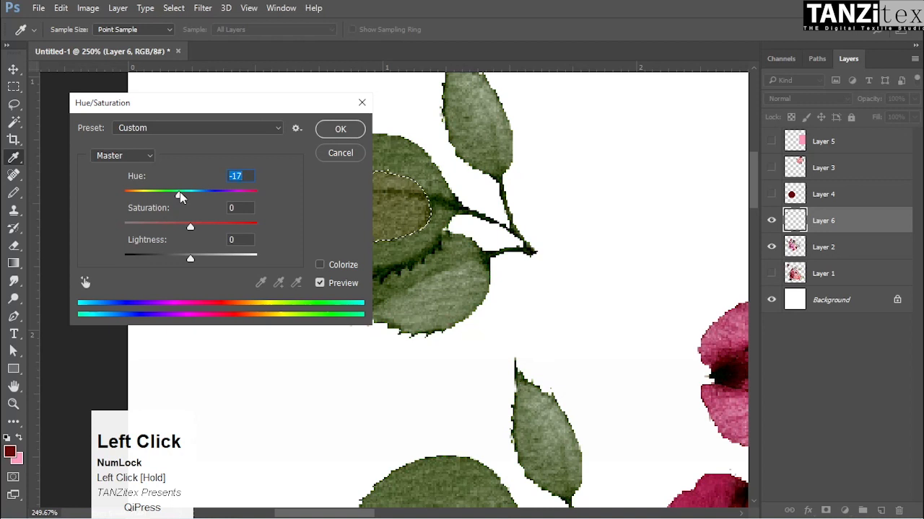
{"action": "left_click", "coordinate": [337, 155]}
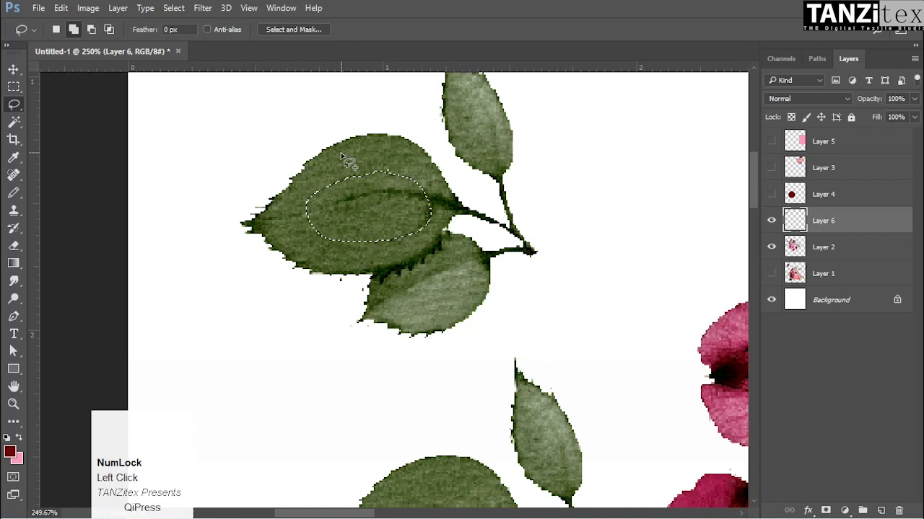
With the Lasso Tool in Add to selection mode, extend the oval selection until it surrounds the copied sprig's large leaf
{"action": "key", "text": "ctrl"}
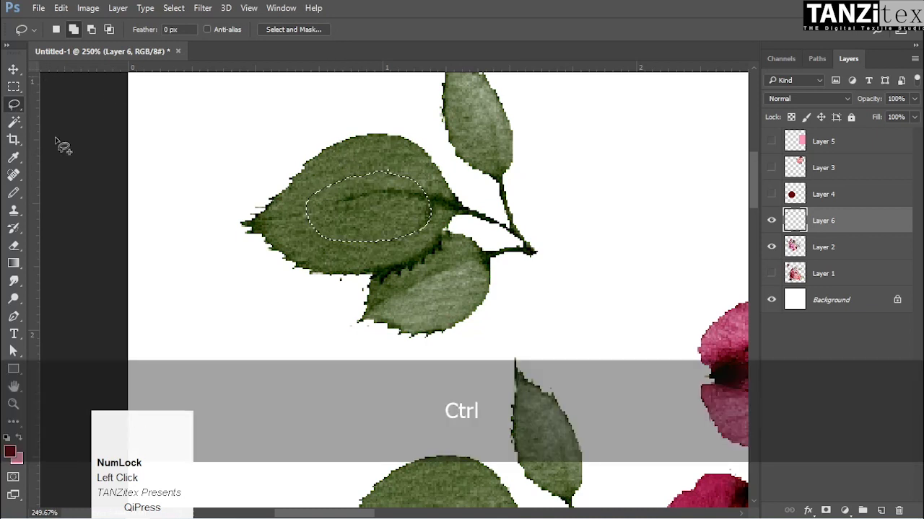
{"action": "mouse_move", "coordinate": [367, 158]}
{"action": "left_mouse_down"}
{"action": "mouse_move", "coordinate": [310, 182]}
{"action": "mouse_move", "coordinate": [309, 228]}
{"action": "left_mouse_up"}
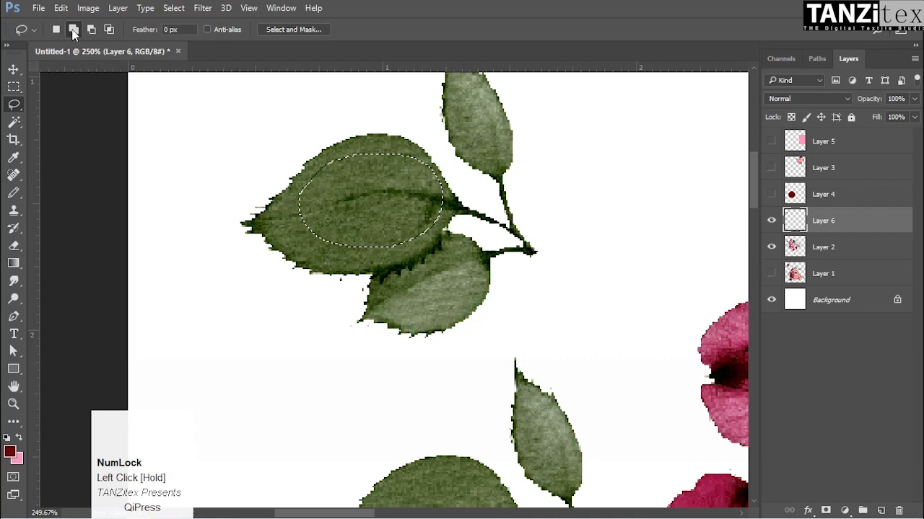
{"action": "left_click", "coordinate": [73, 32]}
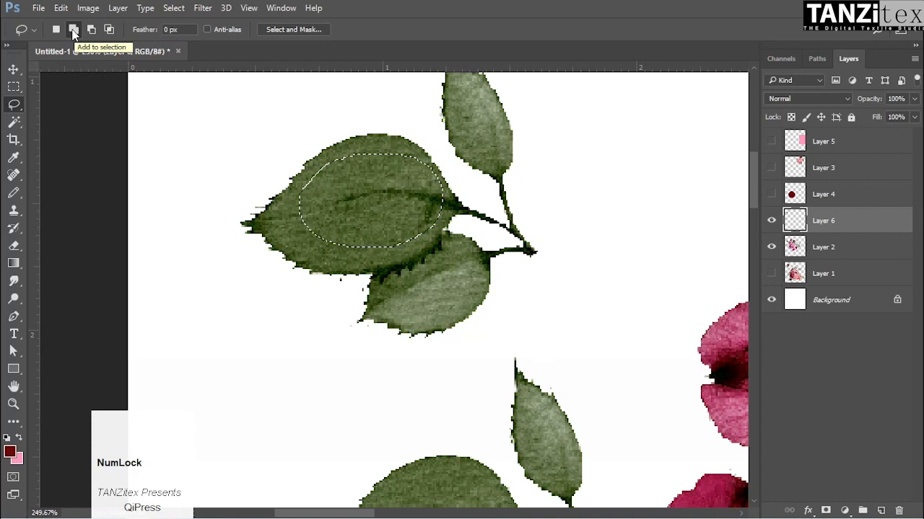
{"action": "left_click", "coordinate": [58, 33]}
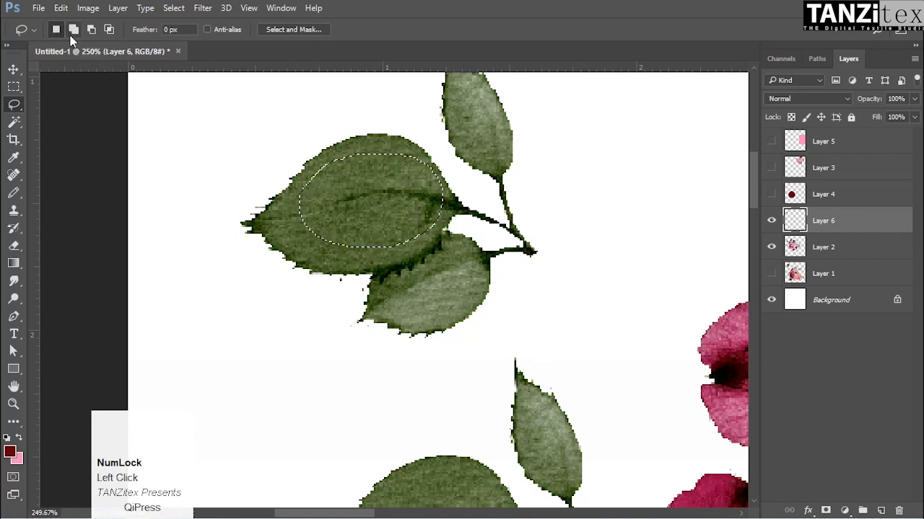
{"action": "left_click", "coordinate": [74, 31]}
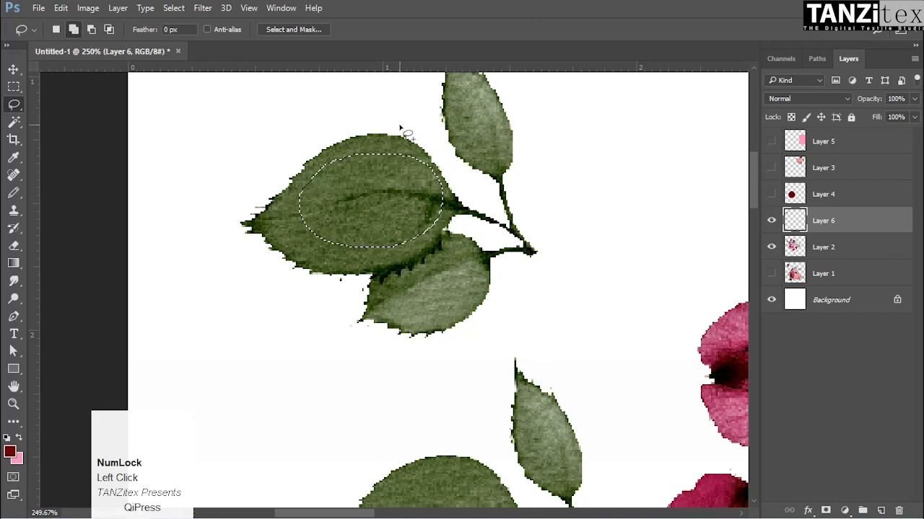
{"action": "mouse_move", "coordinate": [407, 133]}
{"action": "left_mouse_down"}
{"action": "mouse_move", "coordinate": [472, 171]}
{"action": "mouse_move", "coordinate": [490, 266]}
{"action": "left_mouse_up"}
{"action": "left_click_drag", "start_coordinate": [364, 97], "coordinate": [364, 96]}
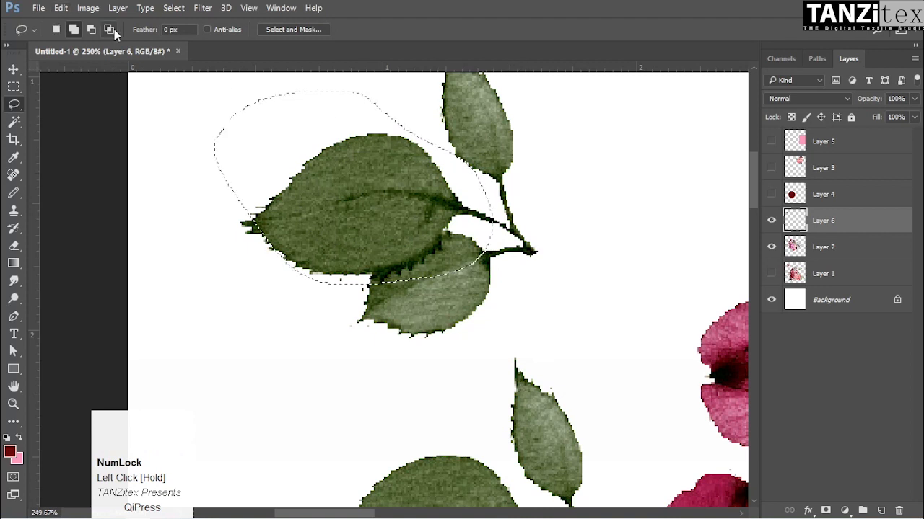
Subtract the stem end of the large leaf from the lasso selection
{"action": "left_click", "coordinate": [92, 30]}
{"action": "key", "text": "alt"}
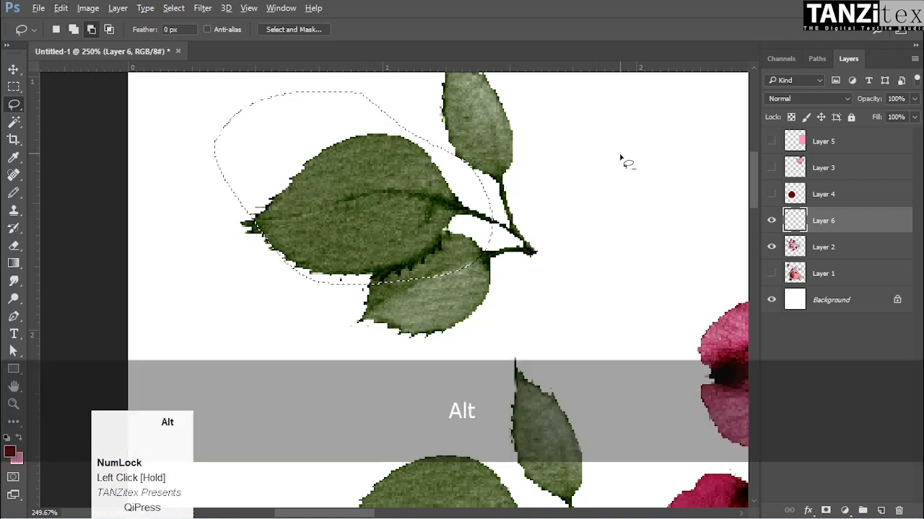
{"action": "mouse_move", "coordinate": [420, 114]}
{"action": "left_mouse_down"}
{"action": "mouse_move", "coordinate": [397, 245]}
{"action": "mouse_move", "coordinate": [575, 312]}
{"action": "mouse_move", "coordinate": [583, 143]}
{"action": "mouse_move", "coordinate": [541, 134]}
{"action": "left_mouse_up"}
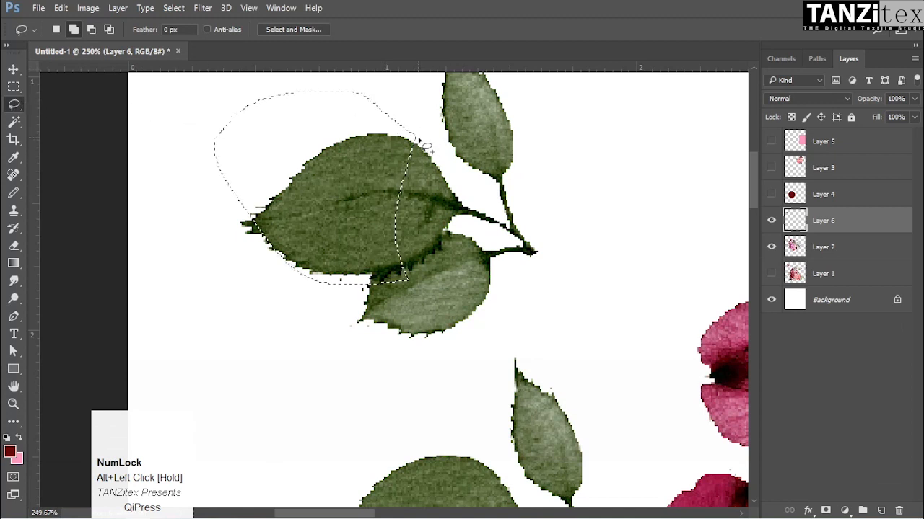
Add the large leaf's stem end back to the selection, and subtract the smaller leaf along their shared edge
{"action": "mouse_move", "coordinate": [417, 137]}
{"action": "left_mouse_down"}
{"action": "mouse_move", "coordinate": [452, 240]}
{"action": "mouse_move", "coordinate": [436, 284]}
{"action": "left_mouse_up"}
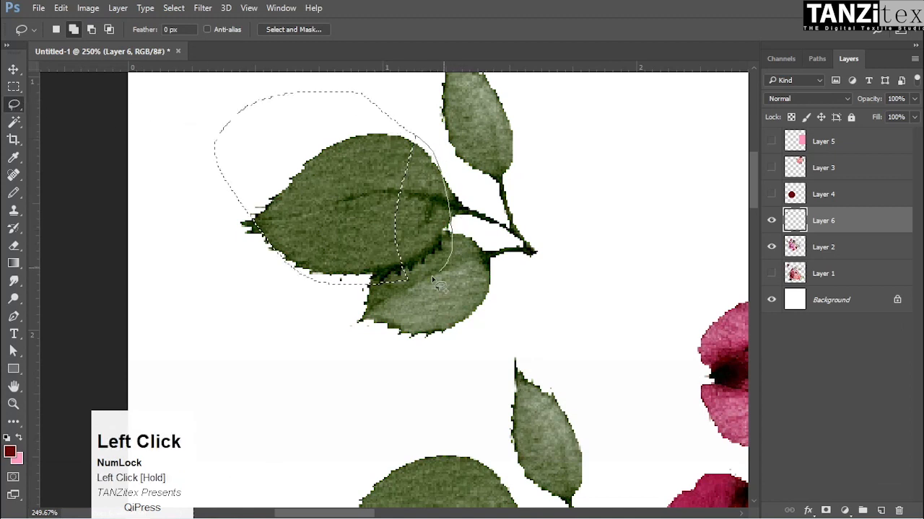
{"action": "left_click_drag", "start_coordinate": [329, 222], "coordinate": [354, 166]}
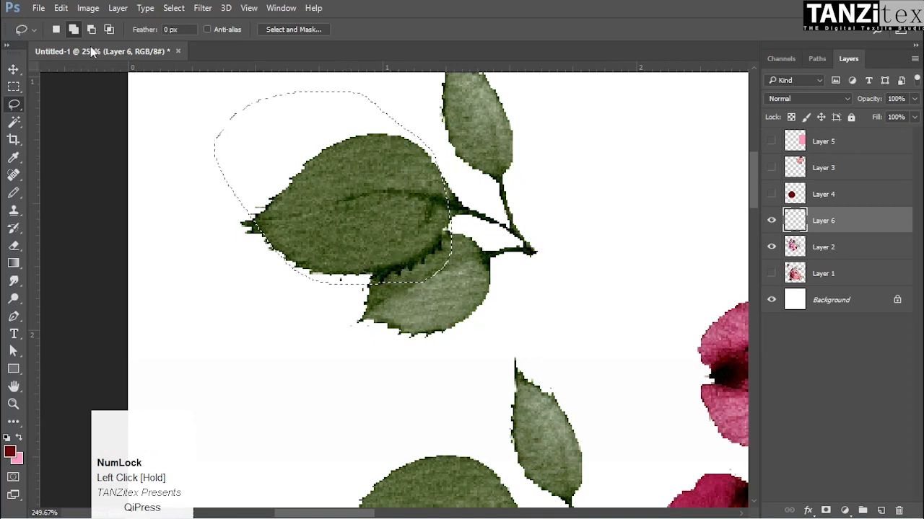
{"action": "key", "text": "alt"}
{"action": "mouse_move", "coordinate": [441, 135]}
{"action": "left_mouse_down"}
{"action": "mouse_move", "coordinate": [357, 205]}
{"action": "mouse_move", "coordinate": [559, 326]}
{"action": "mouse_move", "coordinate": [437, 155]}
{"action": "mouse_move", "coordinate": [476, 225]}
{"action": "mouse_move", "coordinate": [453, 228]}
{"action": "mouse_move", "coordinate": [391, 283]}
{"action": "mouse_move", "coordinate": [364, 283]}
{"action": "mouse_move", "coordinate": [299, 185]}
{"action": "mouse_move", "coordinate": [366, 123]}
{"action": "mouse_move", "coordinate": [408, 155]}
{"action": "left_mouse_up"}
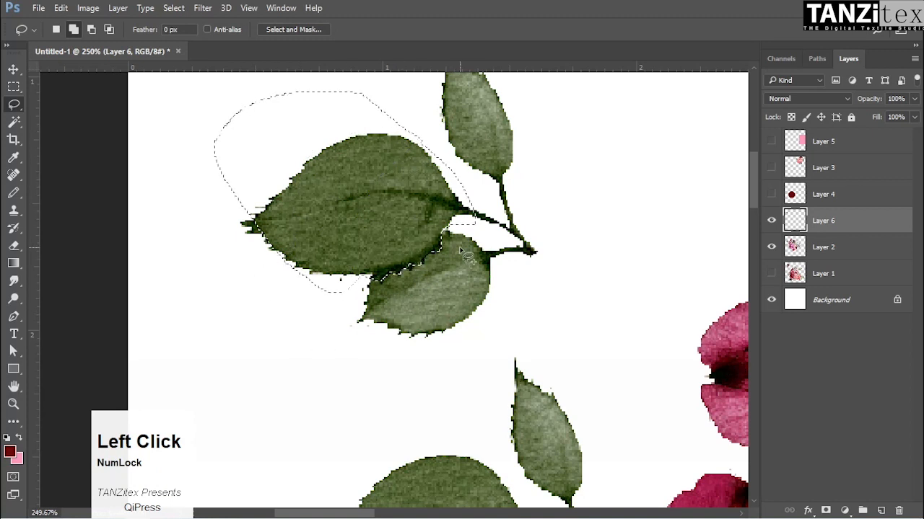
Copy the selected large leaf onto a new layer and move it to the right of the copied sprig
{"action": "key", "text": "v"}
{"action": "key", "text": "ctrl+j"}
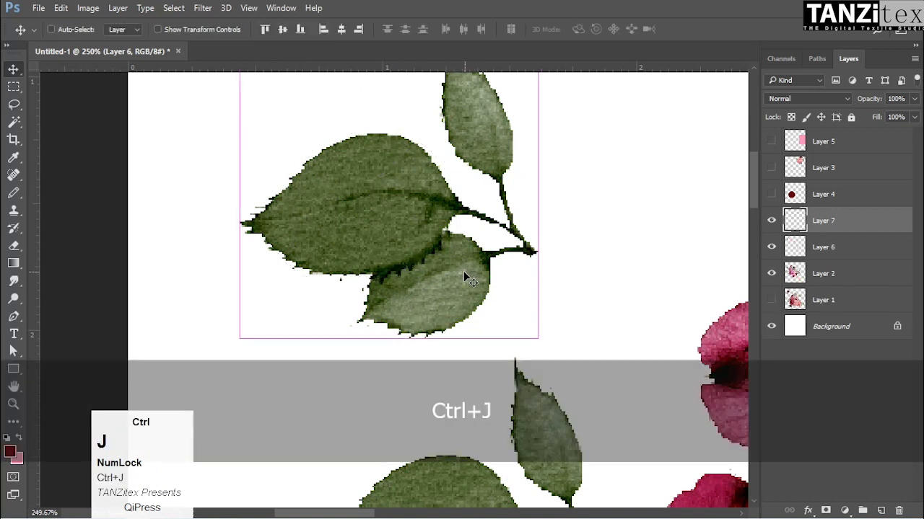
{"action": "mouse_move", "coordinate": [381, 215]}
{"action": "left_mouse_down"}
{"action": "mouse_move", "coordinate": [518, 257]}
{"action": "mouse_move", "coordinate": [681, 159]}
{"action": "left_mouse_up"}
{"action": "left_click_drag", "start_coordinate": [413, 224], "coordinate": [289, 216]}
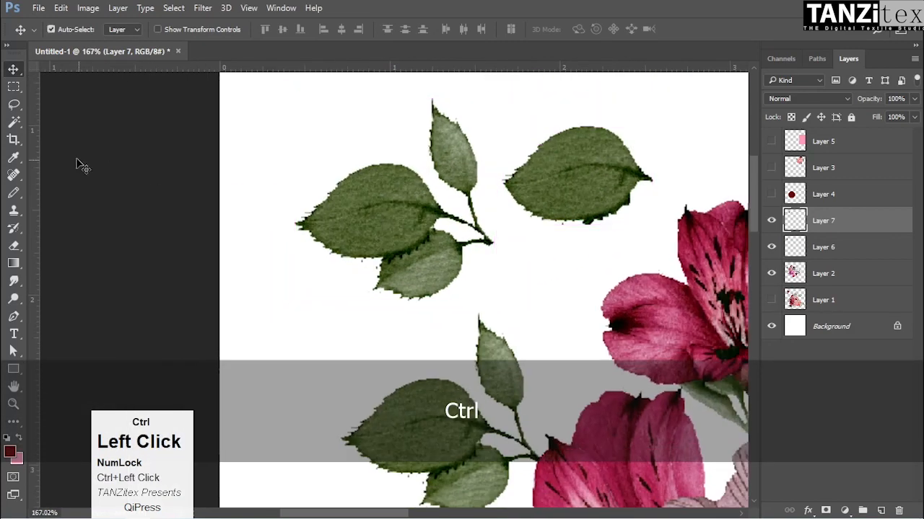
With the Lasso Tool in Add to selection mode, outline the upper part of the large mauve flower, following its edge against the magenta petal
{"action": "left_click", "coordinate": [13, 106]}
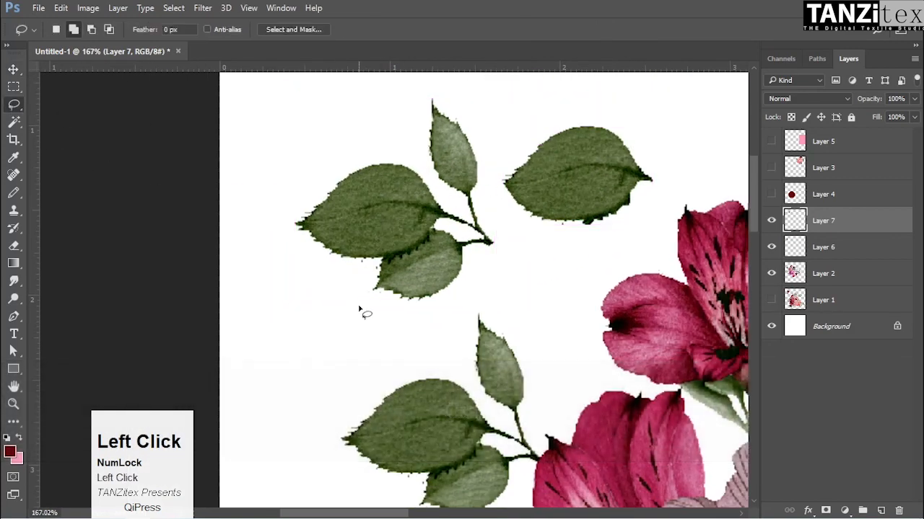
{"action": "left_click_drag", "start_coordinate": [517, 340], "coordinate": [279, 257]}
{"action": "left_click", "coordinate": [557, 317], "text": "ctrl"}
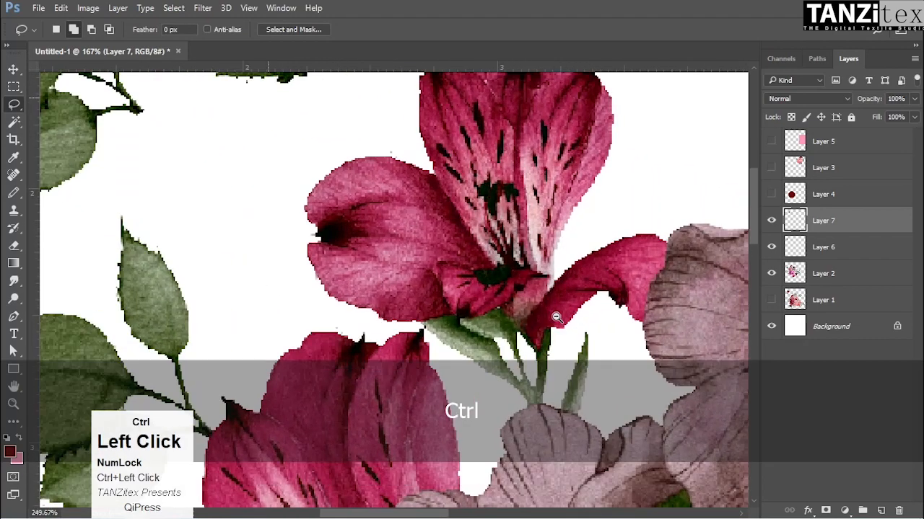
{"action": "left_click_drag", "start_coordinate": [556, 317], "coordinate": [498, 317]}
{"action": "left_click_drag", "start_coordinate": [584, 391], "coordinate": [508, 283]}
{"action": "left_click_drag", "start_coordinate": [594, 224], "coordinate": [635, 226]}
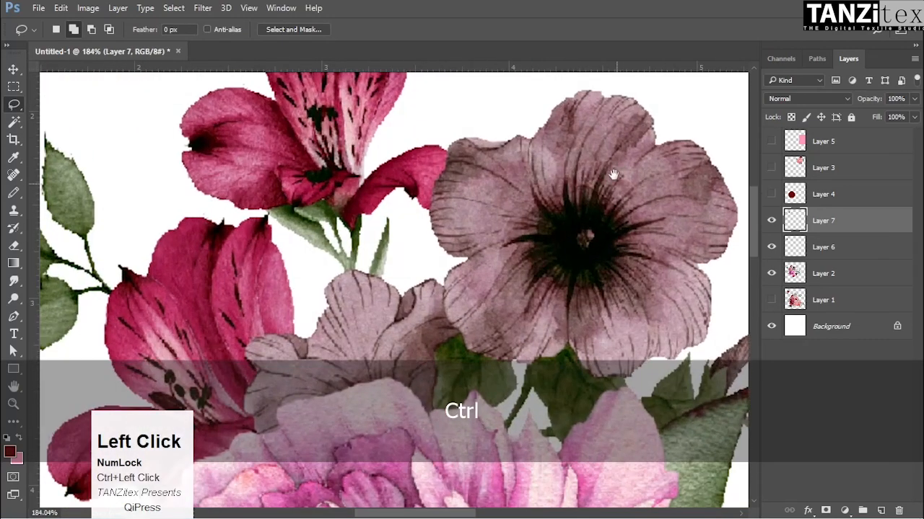
{"action": "left_click_drag", "start_coordinate": [474, 324], "coordinate": [363, 337]}
{"action": "mouse_move", "coordinate": [638, 175]}
{"action": "left_mouse_down"}
{"action": "mouse_move", "coordinate": [566, 99]}
{"action": "mouse_move", "coordinate": [481, 93]}
{"action": "mouse_move", "coordinate": [421, 104]}
{"action": "mouse_move", "coordinate": [337, 168]}
{"action": "left_mouse_up"}
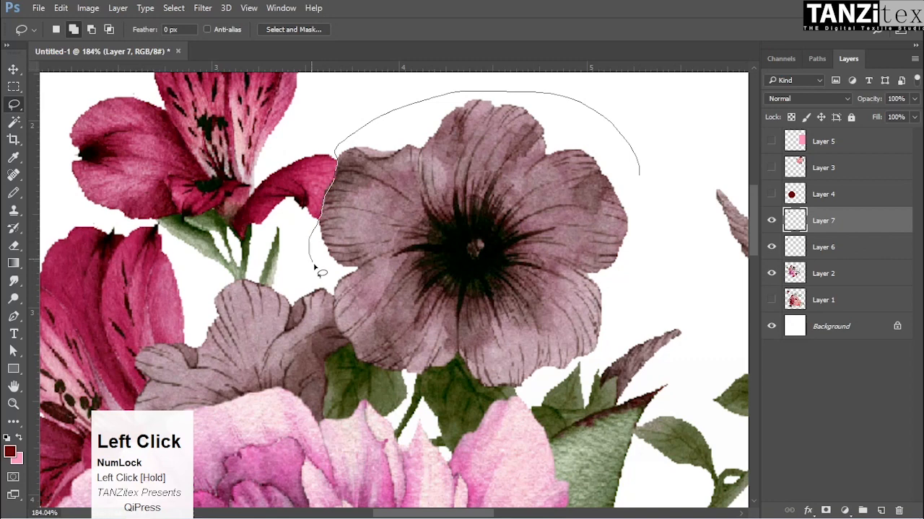
{"action": "mouse_move", "coordinate": [333, 291]}
{"action": "left_mouse_down"}
{"action": "mouse_move", "coordinate": [493, 285]}
{"action": "mouse_move", "coordinate": [647, 245]}
{"action": "left_mouse_up"}
{"action": "left_click_drag", "start_coordinate": [632, 137], "coordinate": [638, 143]}
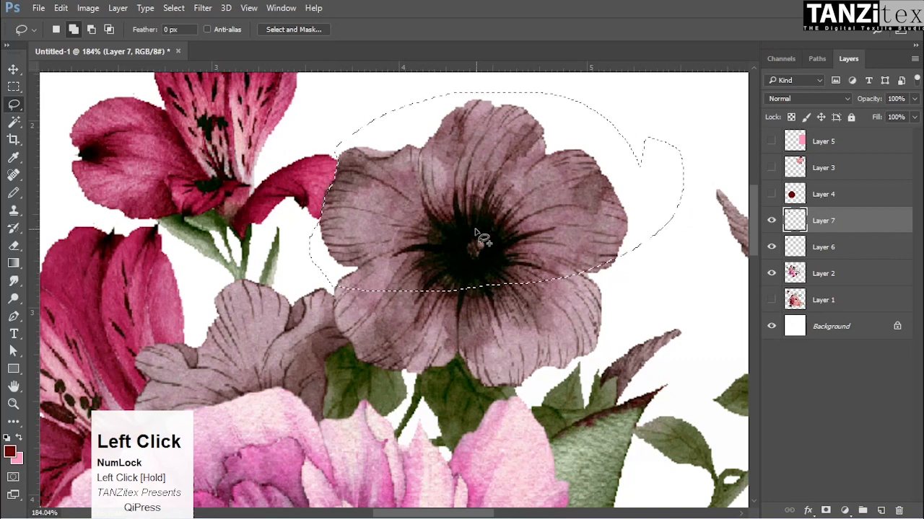
Extend the lasso selection along the mauve flower's lower petals and around its right side until it encloses the whole flower
{"action": "key", "text": "ctrl+space"}
{"action": "mouse_move", "coordinate": [344, 316]}
{"action": "left_mouse_down"}
{"action": "mouse_move", "coordinate": [433, 367]}
{"action": "mouse_move", "coordinate": [391, 289]}
{"action": "left_mouse_up"}
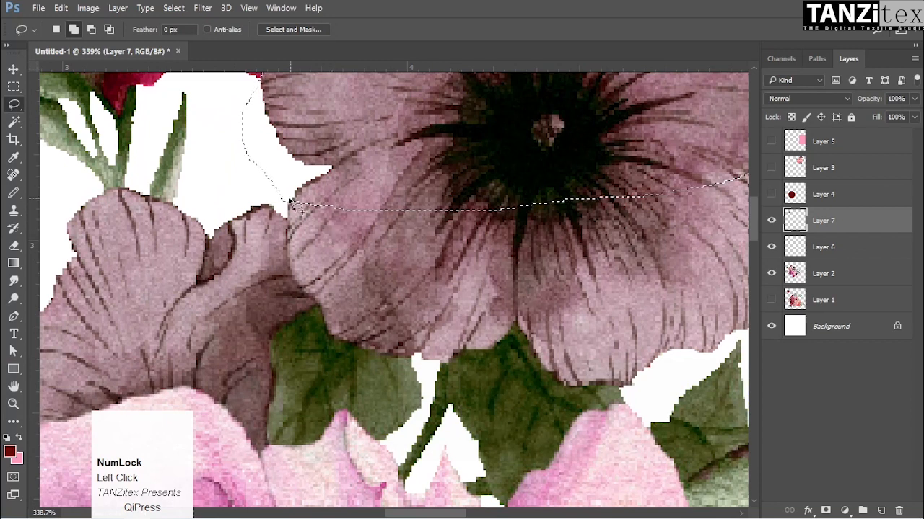
{"action": "left_click_drag", "start_coordinate": [282, 204], "coordinate": [286, 209]}
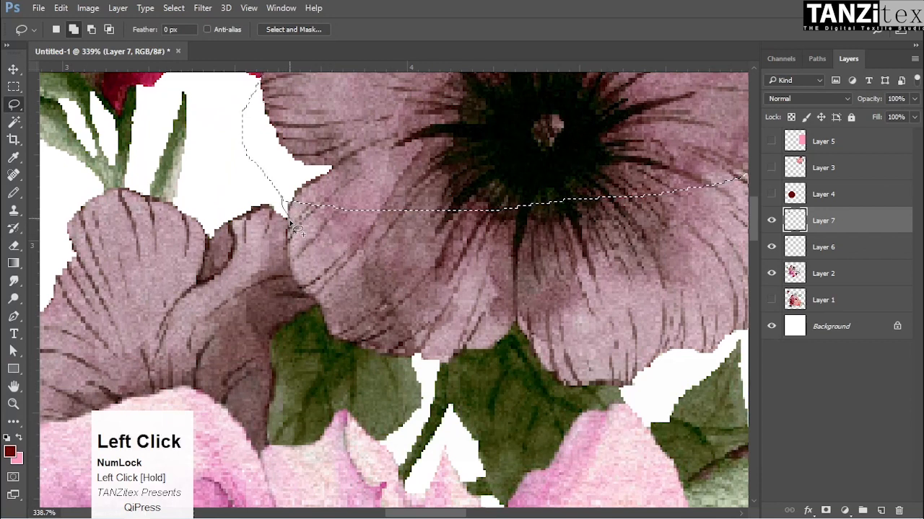
{"action": "mouse_move", "coordinate": [290, 262]}
{"action": "left_mouse_down"}
{"action": "mouse_move", "coordinate": [319, 302]}
{"action": "mouse_move", "coordinate": [331, 338]}
{"action": "mouse_move", "coordinate": [357, 349]}
{"action": "mouse_move", "coordinate": [431, 367]}
{"action": "mouse_move", "coordinate": [515, 325]}
{"action": "left_mouse_up"}
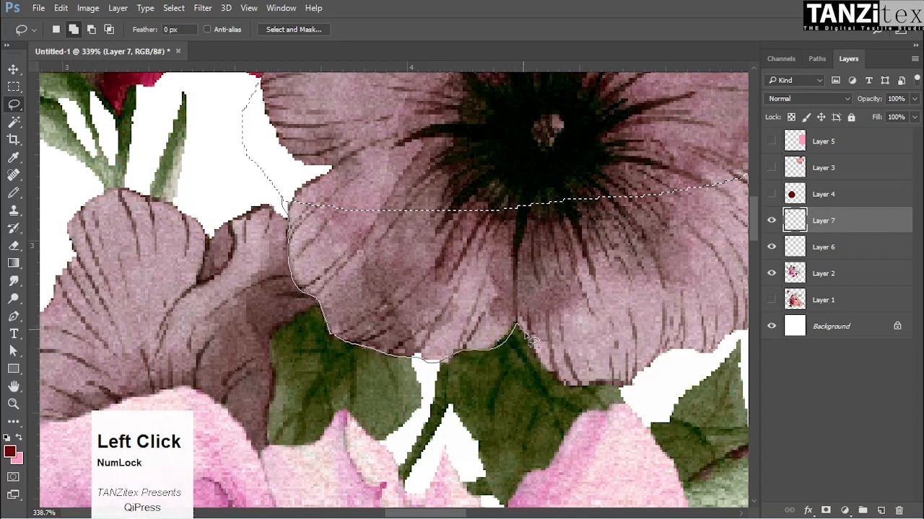
{"action": "mouse_move", "coordinate": [575, 392]}
{"action": "left_mouse_down"}
{"action": "mouse_move", "coordinate": [638, 382]}
{"action": "mouse_move", "coordinate": [705, 336]}
{"action": "mouse_move", "coordinate": [692, 218]}
{"action": "mouse_move", "coordinate": [593, 113]}
{"action": "mouse_move", "coordinate": [386, 106]}
{"action": "left_mouse_up"}
{"action": "key", "text": "ctrl+space"}
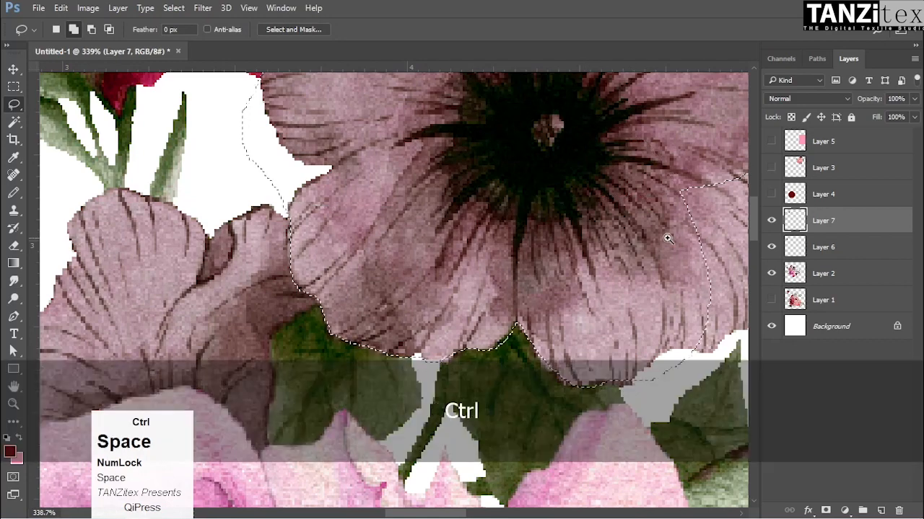
{"action": "left_click_drag", "start_coordinate": [657, 236], "coordinate": [638, 235]}
{"action": "left_click_drag", "start_coordinate": [730, 257], "coordinate": [587, 231]}
{"action": "mouse_move", "coordinate": [607, 143]}
{"action": "left_mouse_down"}
{"action": "mouse_move", "coordinate": [619, 202]}
{"action": "mouse_move", "coordinate": [594, 257]}
{"action": "mouse_move", "coordinate": [552, 287]}
{"action": "mouse_move", "coordinate": [482, 194]}
{"action": "left_mouse_up"}
{"action": "key", "text": "space"}
{"action": "left_click_drag", "start_coordinate": [425, 158], "coordinate": [510, 253]}
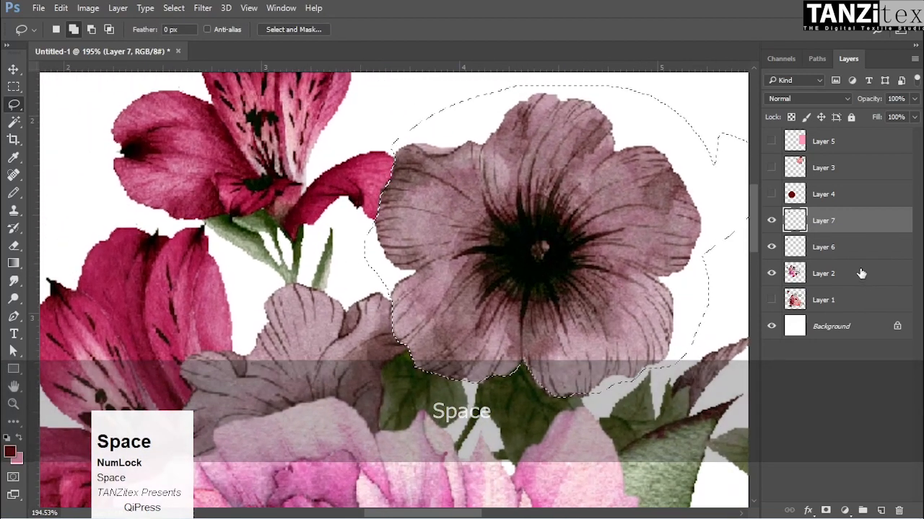
Try to copy the selected mauve flower onto a new layer with Layer 7 active
{"action": "key", "text": "ctrl+space"}
{"action": "left_click_drag", "start_coordinate": [575, 282], "coordinate": [455, 271]}
{"action": "key", "text": "space"}
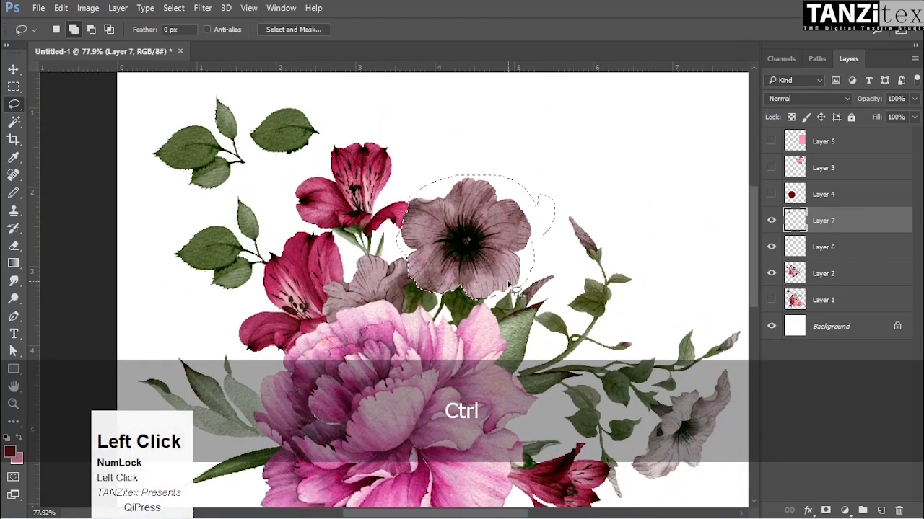
{"action": "left_click", "coordinate": [14, 70]}
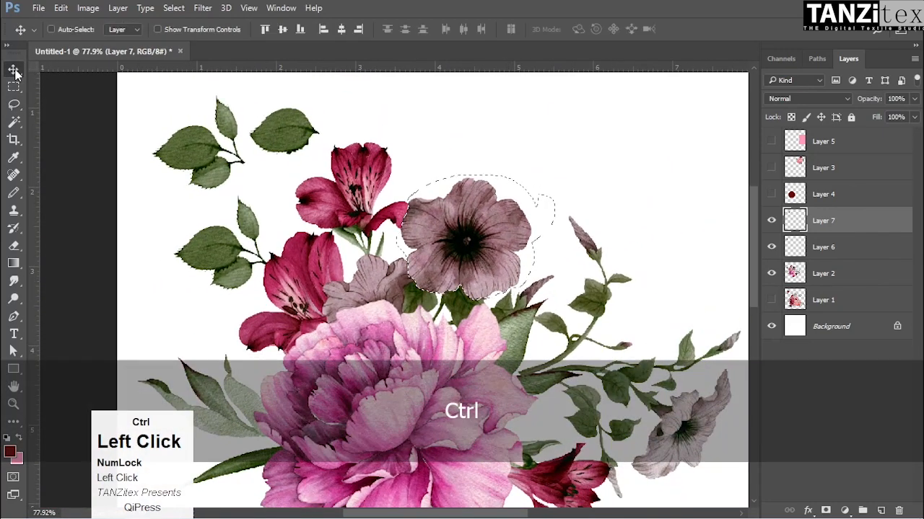
{"action": "key", "text": "ctrl+j"}
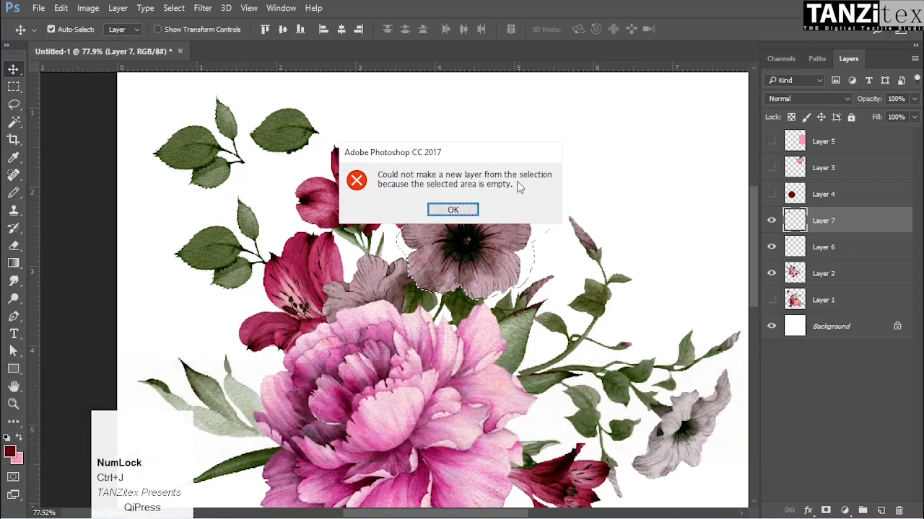
{"action": "left_click", "coordinate": [453, 210]}
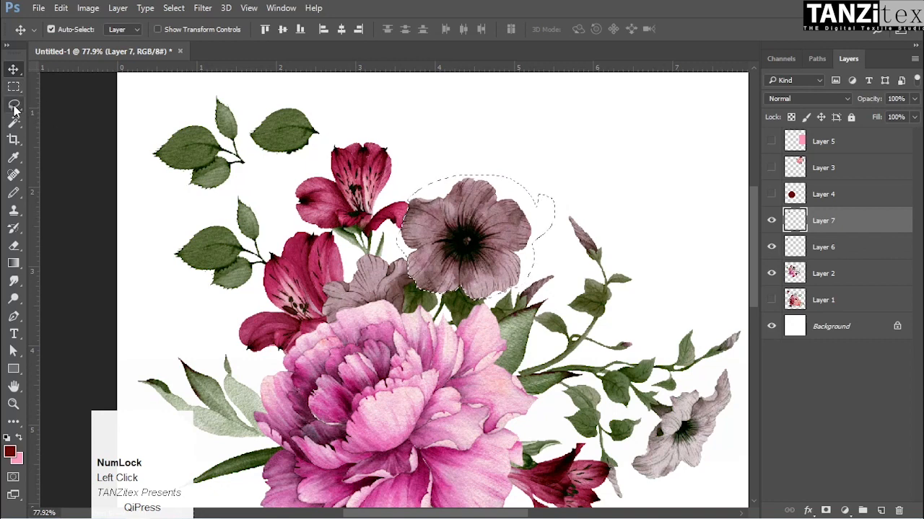
Copy the selected mauve flower from Layer 2 onto a new layer and move it to the empty area above the bud stem
{"action": "left_click", "coordinate": [823, 281]}
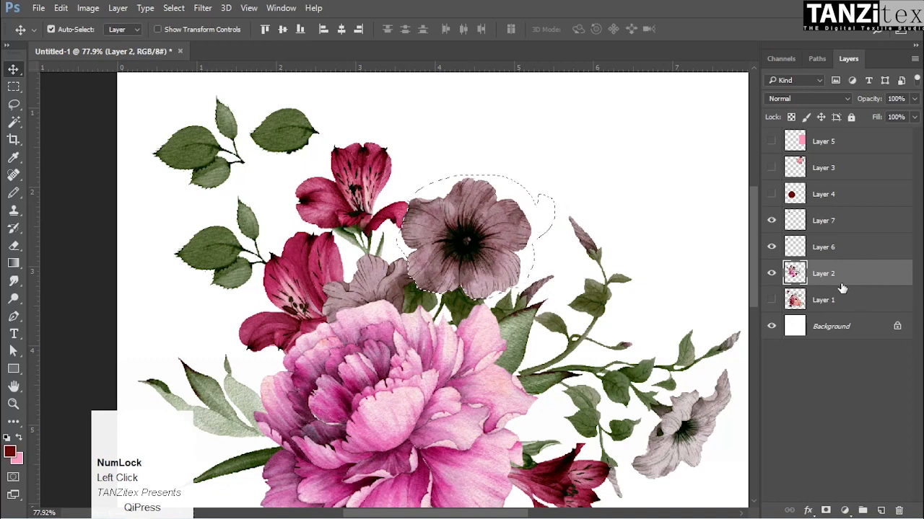
{"action": "key", "text": "ctrl"}
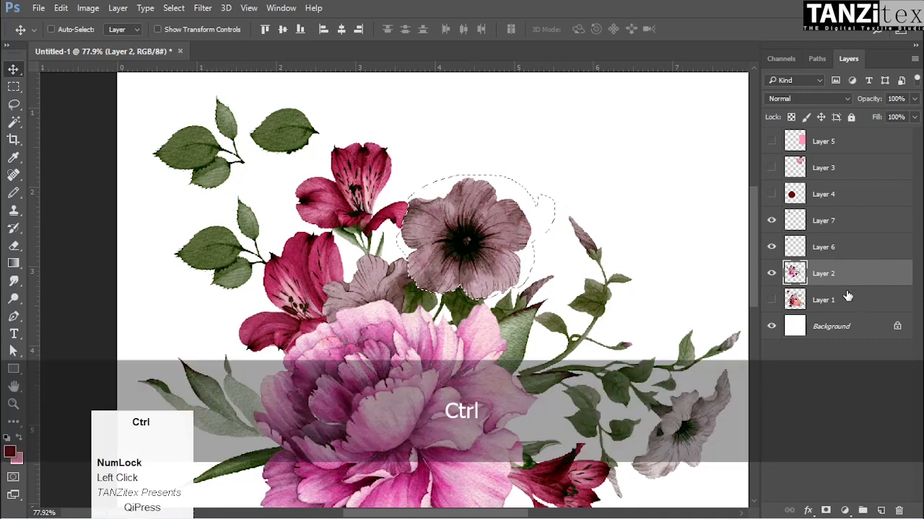
{"action": "key", "text": "ctrl+j"}
{"action": "key", "text": "v"}
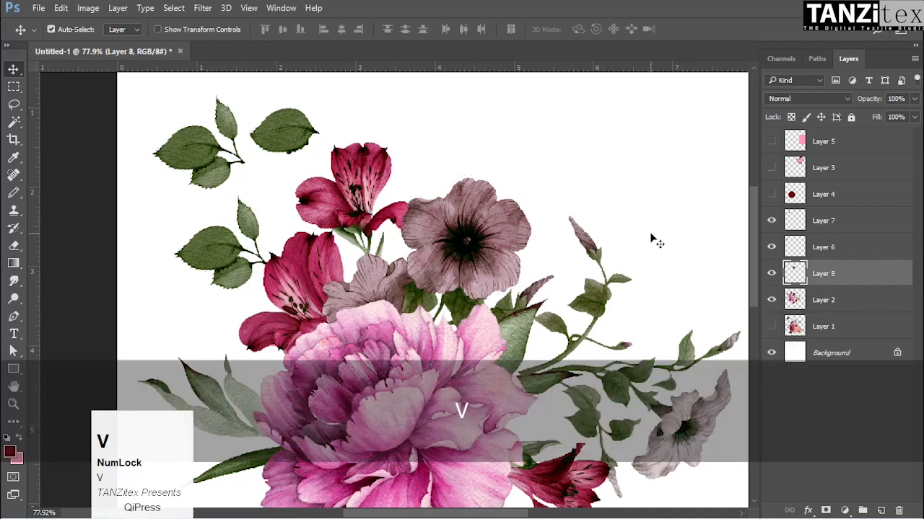
{"action": "left_click_drag", "start_coordinate": [476, 240], "coordinate": [642, 154]}
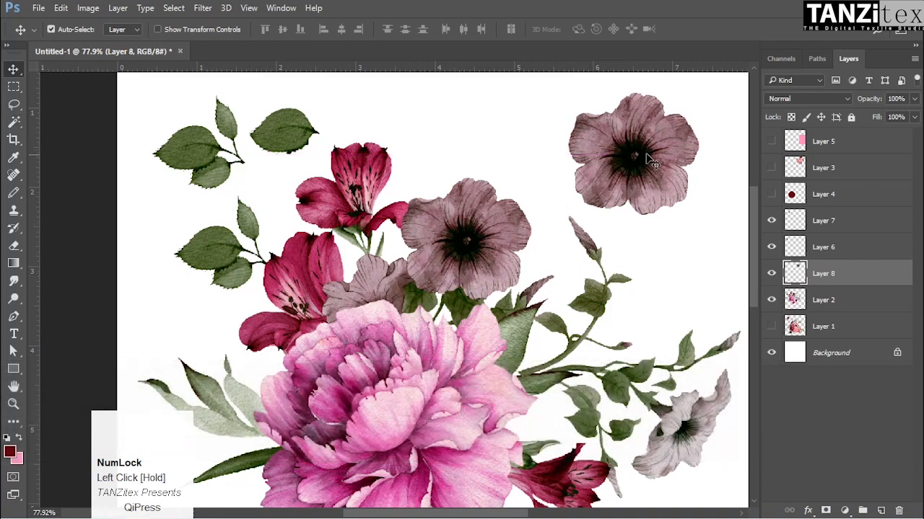
{"action": "left_click_drag", "start_coordinate": [639, 157], "coordinate": [601, 160]}
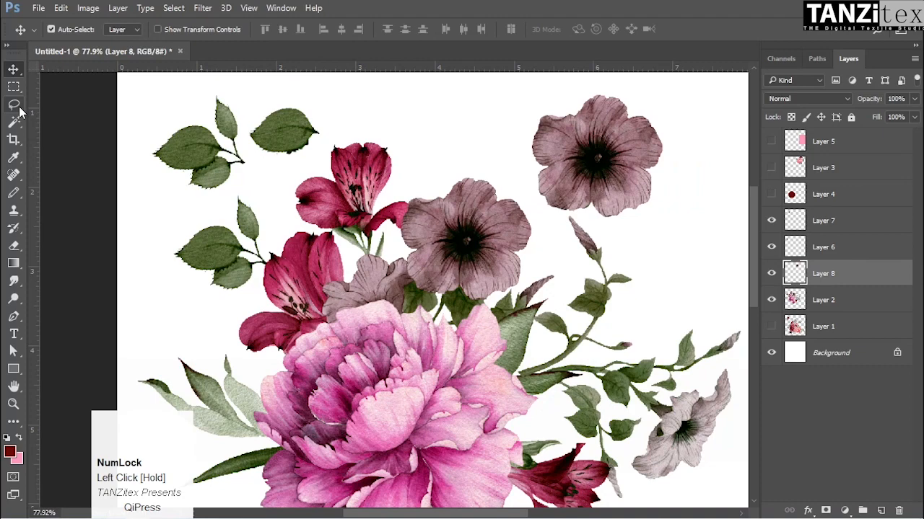
{"action": "key", "text": "ctrl+space"}
{"action": "left_click_drag", "start_coordinate": [510, 243], "coordinate": [467, 266]}
{"action": "left_click_drag", "start_coordinate": [352, 221], "coordinate": [381, 220]}
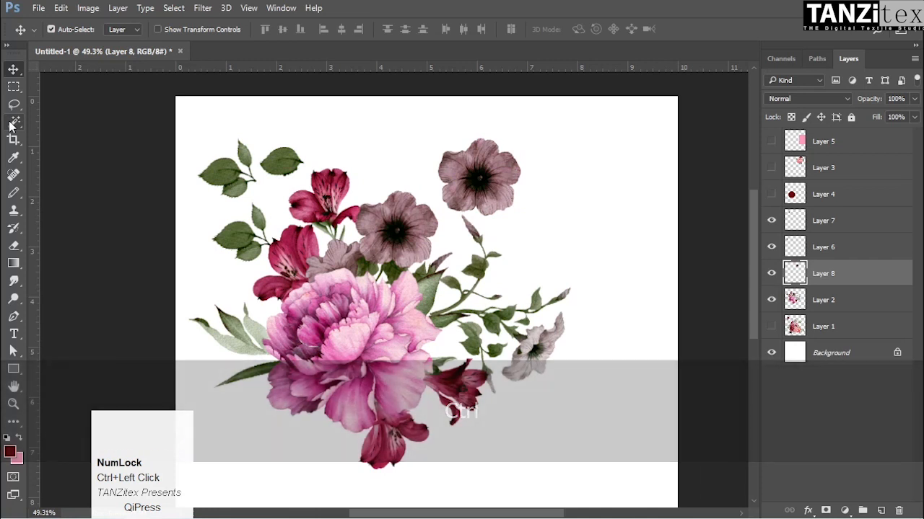
{"action": "left_click", "coordinate": [13, 124]}
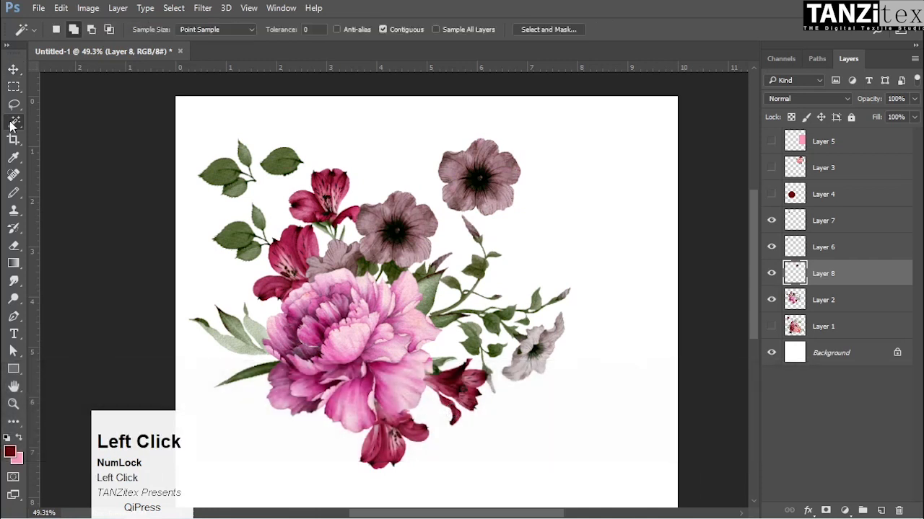
{"action": "left_click", "coordinate": [13, 104]}
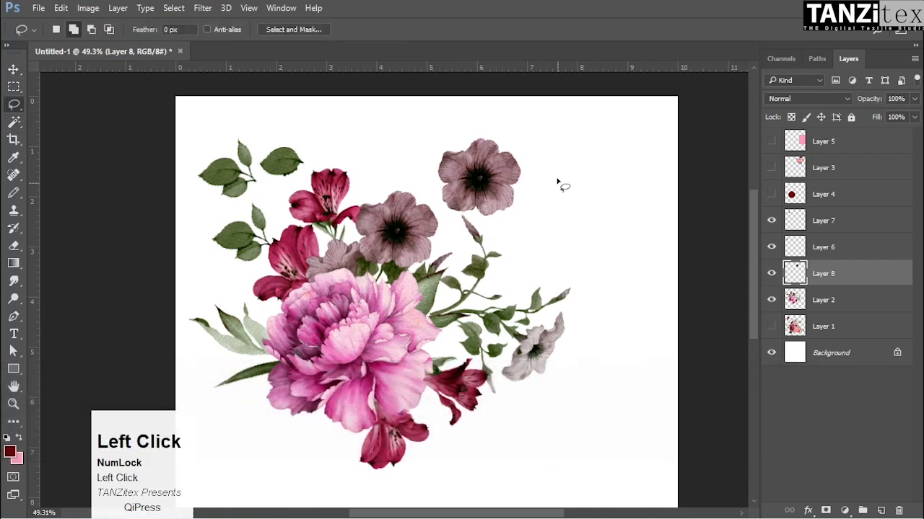
{"action": "mouse_move", "coordinate": [414, 146]}
{"action": "left_mouse_down"}
{"action": "mouse_move", "coordinate": [416, 183]}
{"action": "mouse_move", "coordinate": [464, 228]}
{"action": "mouse_move", "coordinate": [573, 184]}
{"action": "mouse_move", "coordinate": [470, 130]}
{"action": "mouse_move", "coordinate": [415, 152]}
{"action": "left_mouse_up"}
{"action": "key", "text": "ctrl"}
{"action": "key", "text": "ctrl+d"}
Lasso a small part of the copied flower's dark centre, and clear the selection
{"action": "key", "text": "space"}
{"action": "left_click_drag", "start_coordinate": [487, 168], "coordinate": [532, 204]}
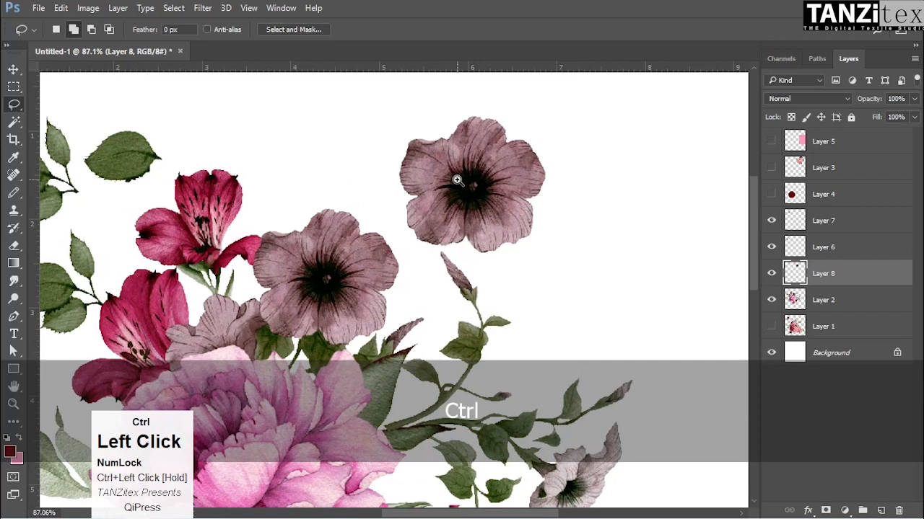
{"action": "left_click_drag", "start_coordinate": [455, 179], "coordinate": [509, 195]}
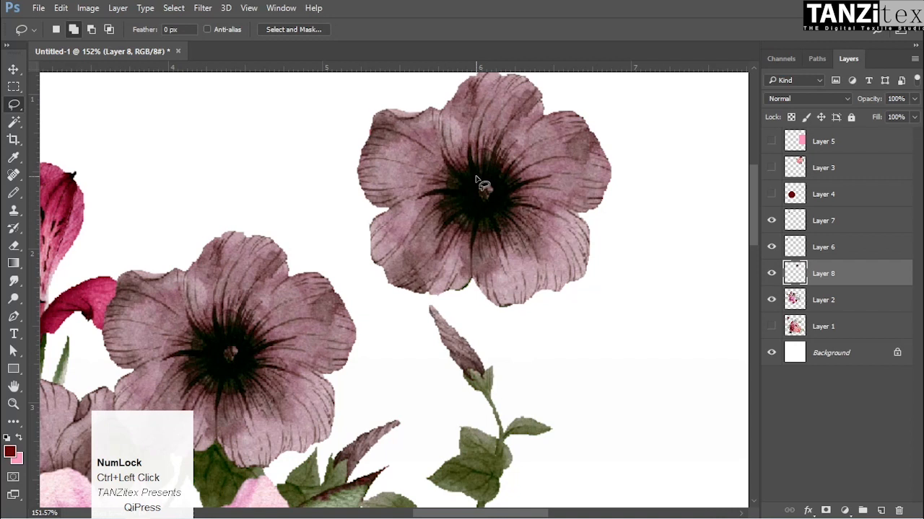
{"action": "mouse_move", "coordinate": [475, 181]}
{"action": "left_mouse_down"}
{"action": "mouse_move", "coordinate": [469, 141]}
{"action": "mouse_move", "coordinate": [476, 186]}
{"action": "mouse_move", "coordinate": [471, 167]}
{"action": "mouse_move", "coordinate": [453, 170]}
{"action": "mouse_move", "coordinate": [461, 187]}
{"action": "mouse_move", "coordinate": [487, 192]}
{"action": "left_mouse_up"}
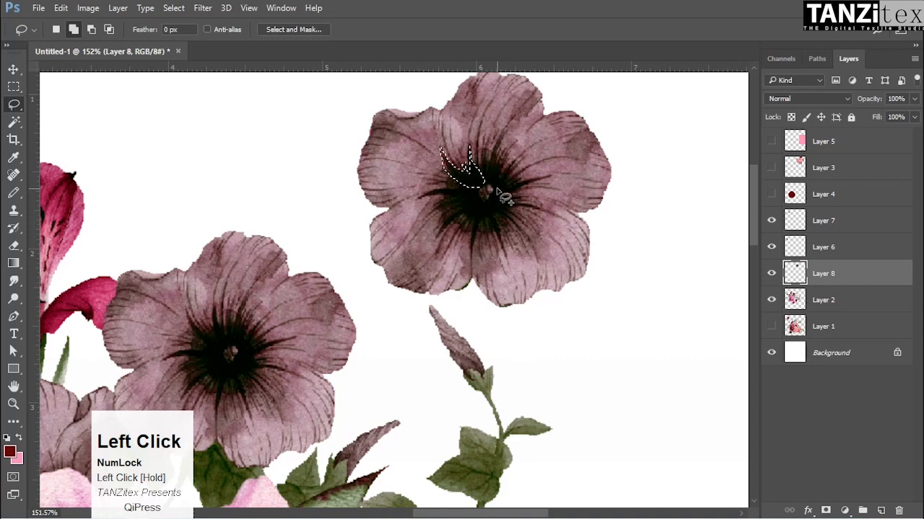
{"action": "key", "text": "ctrl+d"}
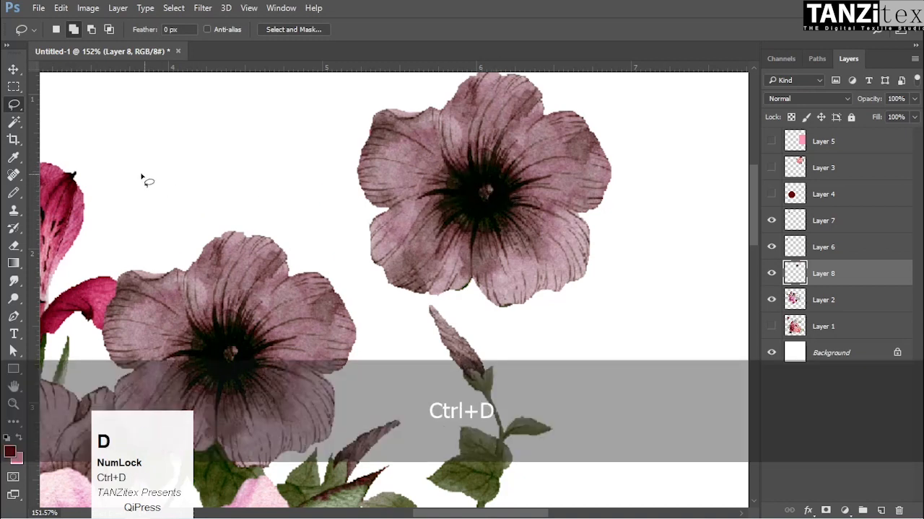
{"action": "left_click", "coordinate": [15, 122]}
{"action": "right_click", "coordinate": [15, 122]}
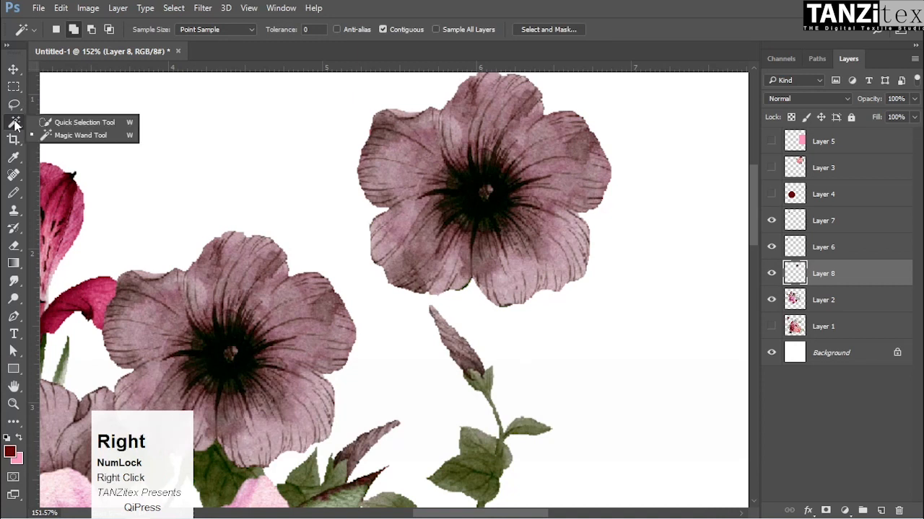
{"action": "left_click", "coordinate": [67, 136]}
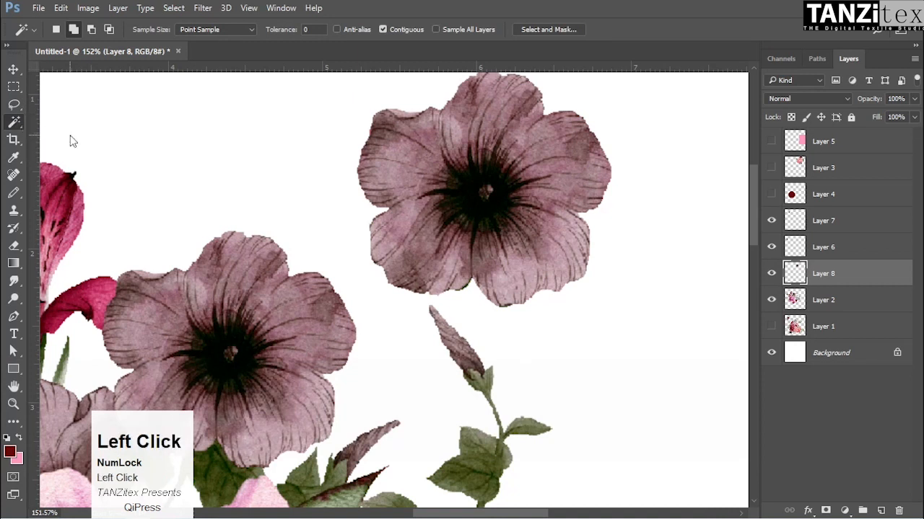
{"action": "right_click", "coordinate": [15, 108]}
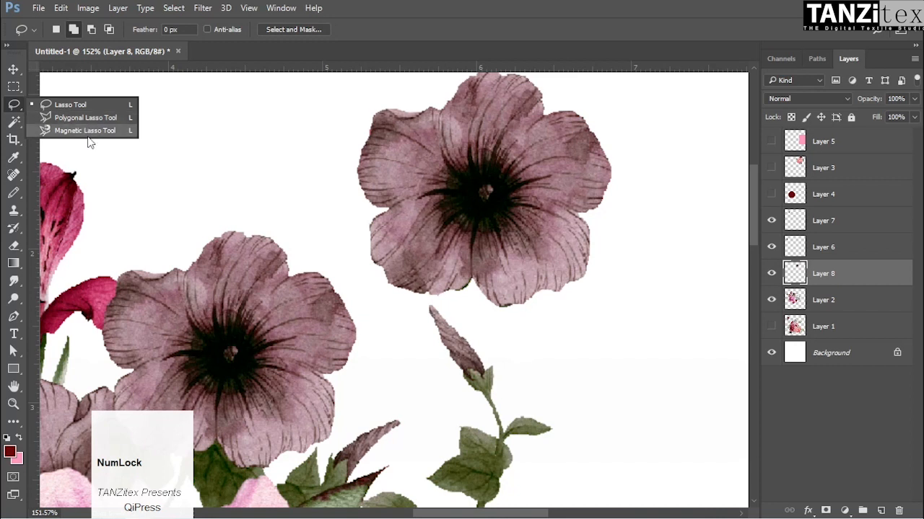
{"action": "right_click", "coordinate": [12, 122]}
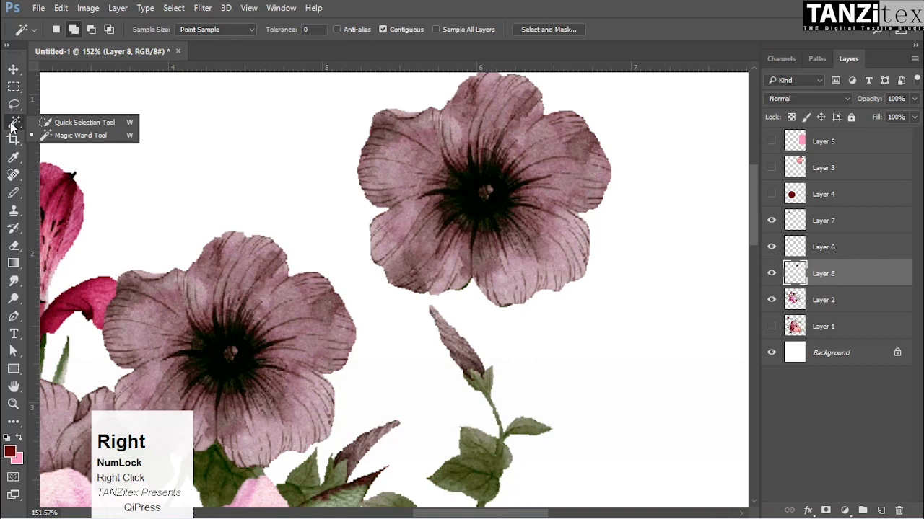
Activate the Quick Selection Tool, and hide and show Layer 8 to check which flower it holds
{"action": "left_click", "coordinate": [98, 122]}
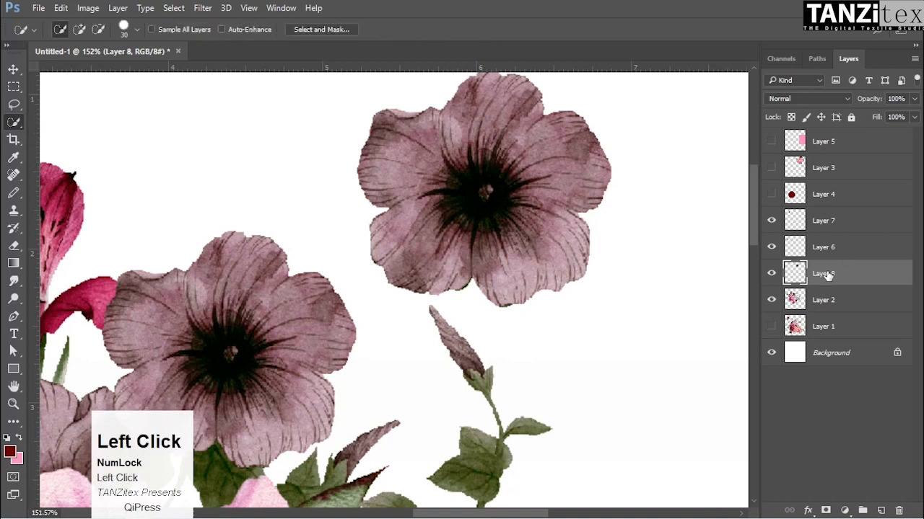
{"action": "left_click", "coordinate": [771, 277]}
{"action": "left_click", "coordinate": [770, 278]}
{"action": "left_click", "coordinate": [771, 278]}
{"action": "left_click", "coordinate": [770, 278]}
Quick-select the whole copied flower on Layer 8, working outward from its dark centre, and switch to the Move Tool
{"action": "mouse_move", "coordinate": [484, 189]}
{"action": "left_mouse_down"}
{"action": "mouse_move", "coordinate": [509, 170]}
{"action": "mouse_move", "coordinate": [501, 204]}
{"action": "mouse_move", "coordinate": [461, 158]}
{"action": "mouse_move", "coordinate": [455, 184]}
{"action": "left_mouse_up"}
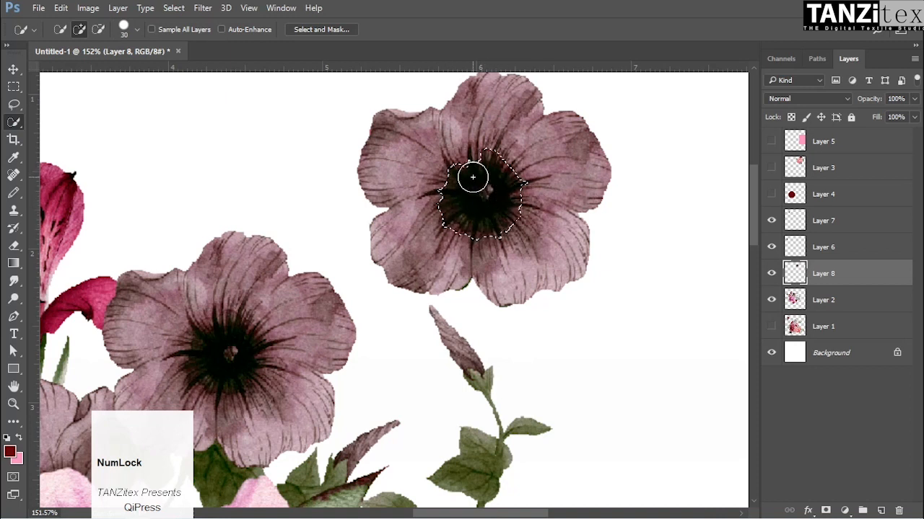
{"action": "mouse_move", "coordinate": [462, 187]}
{"action": "left_mouse_down"}
{"action": "mouse_move", "coordinate": [456, 166]}
{"action": "mouse_move", "coordinate": [470, 185]}
{"action": "mouse_move", "coordinate": [439, 181]}
{"action": "mouse_move", "coordinate": [475, 122]}
{"action": "left_mouse_up"}
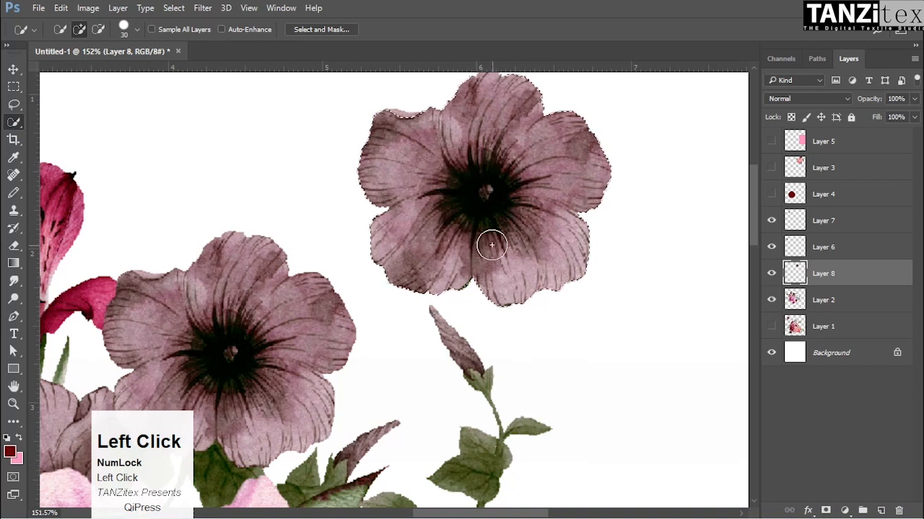
{"action": "mouse_move", "coordinate": [485, 187]}
{"action": "left_mouse_down"}
{"action": "mouse_move", "coordinate": [466, 188]}
{"action": "mouse_move", "coordinate": [479, 177]}
{"action": "left_mouse_up"}
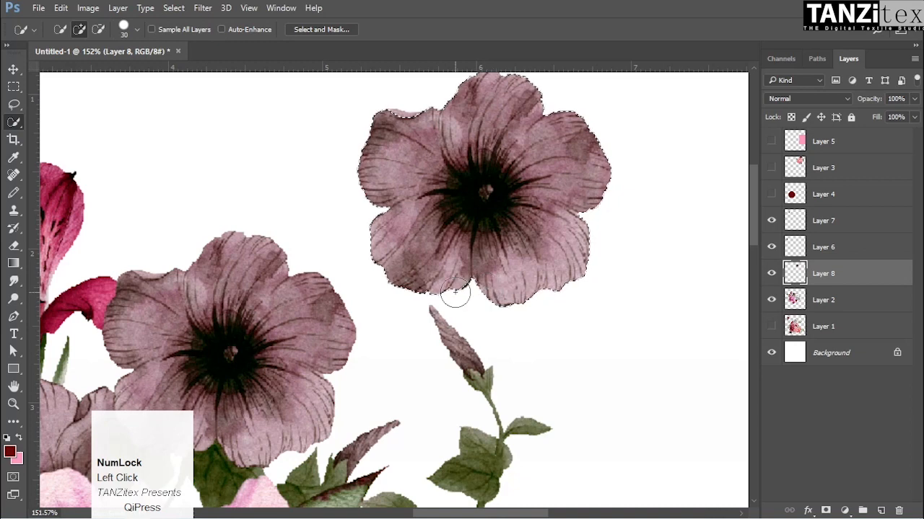
{"action": "key", "text": "ctrl+space"}
{"action": "left_click_drag", "start_coordinate": [461, 301], "coordinate": [449, 226]}
{"action": "left_click_drag", "start_coordinate": [421, 352], "coordinate": [492, 271]}
{"action": "key", "text": "v"}
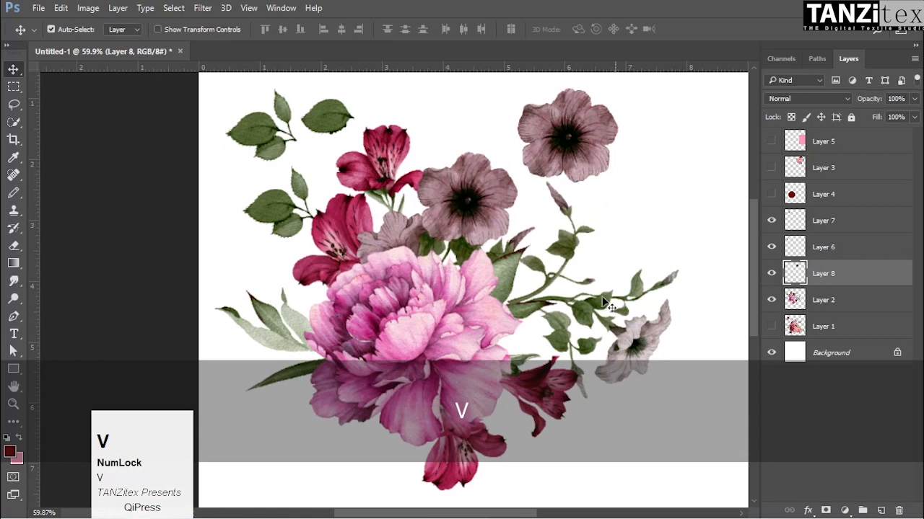
Make Layer 2 active through its pink peony and quick-select one small inner petal near the flower's centre
{"action": "left_click", "coordinate": [437, 328]}
{"action": "left_click_drag", "start_coordinate": [437, 328], "coordinate": [498, 295]}
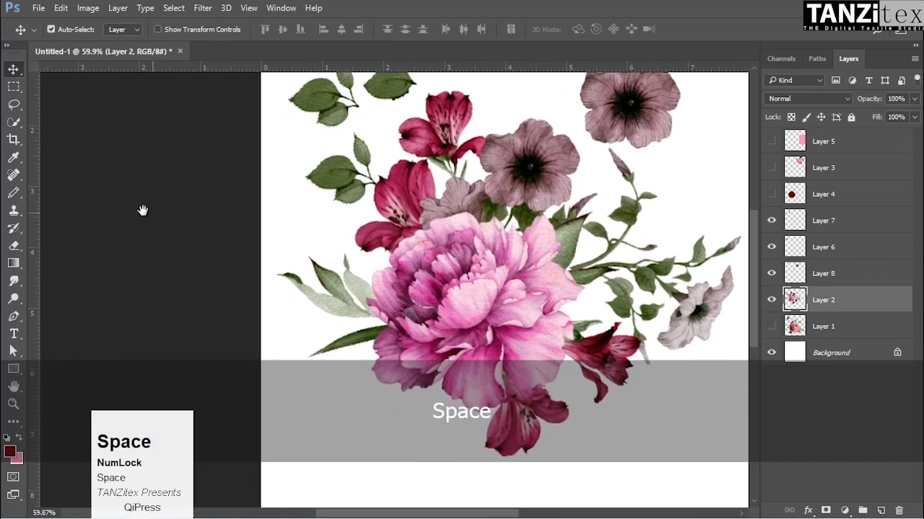
{"action": "left_click", "coordinate": [13, 122]}
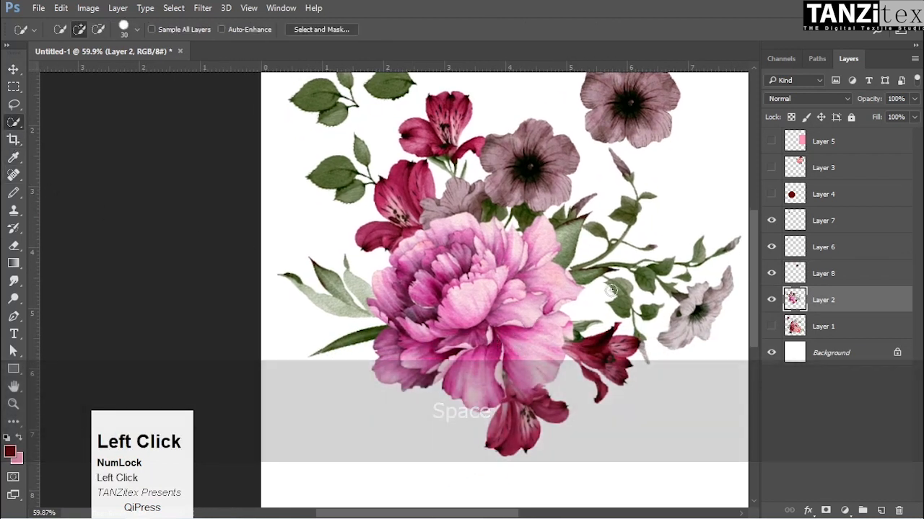
{"action": "left_click", "coordinate": [444, 287], "text": "ctrl+space"}
{"action": "left_click", "coordinate": [449, 261]}
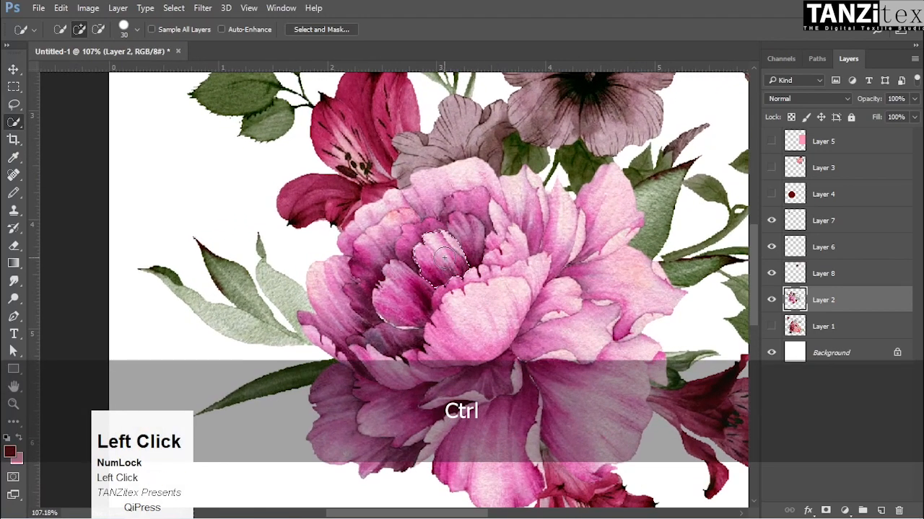
{"action": "left_click", "coordinate": [436, 271], "text": "ctrl+space"}
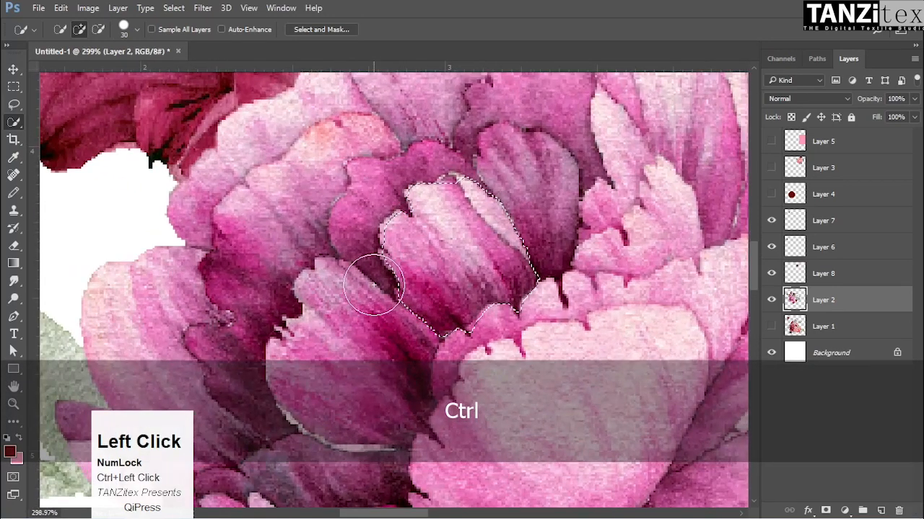
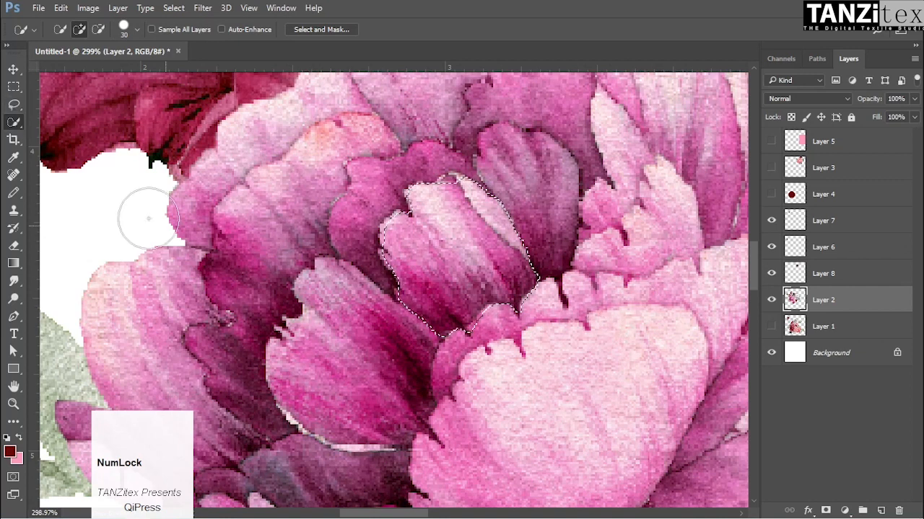
{"action": "right_click", "coordinate": [14, 123]}
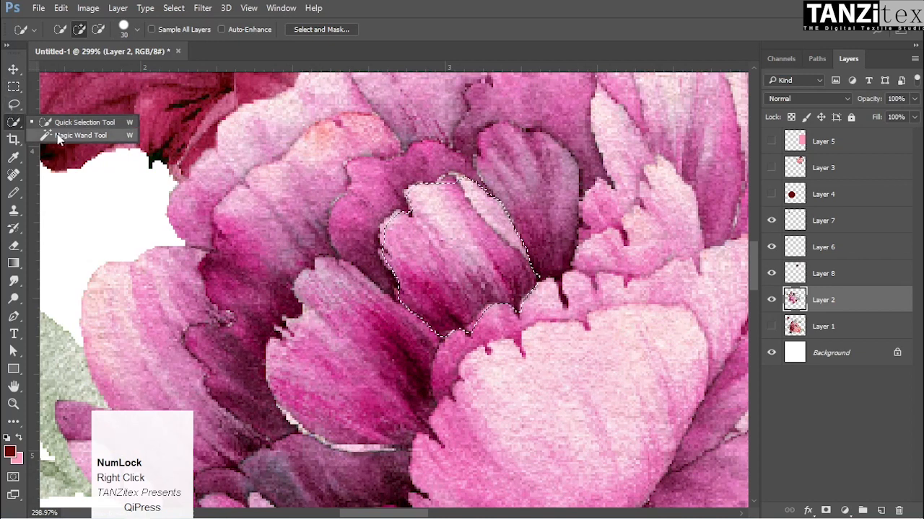
{"action": "left_click", "coordinate": [16, 126]}
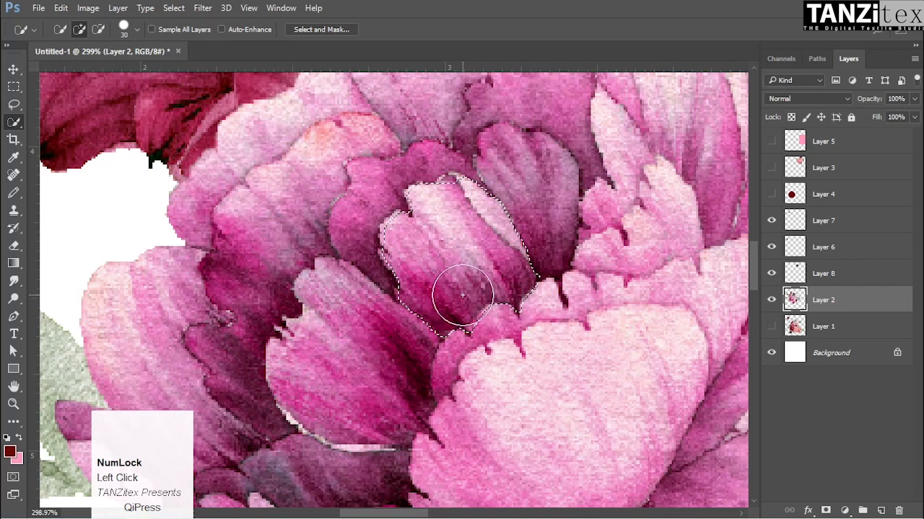
{"action": "left_click", "coordinate": [11, 123]}
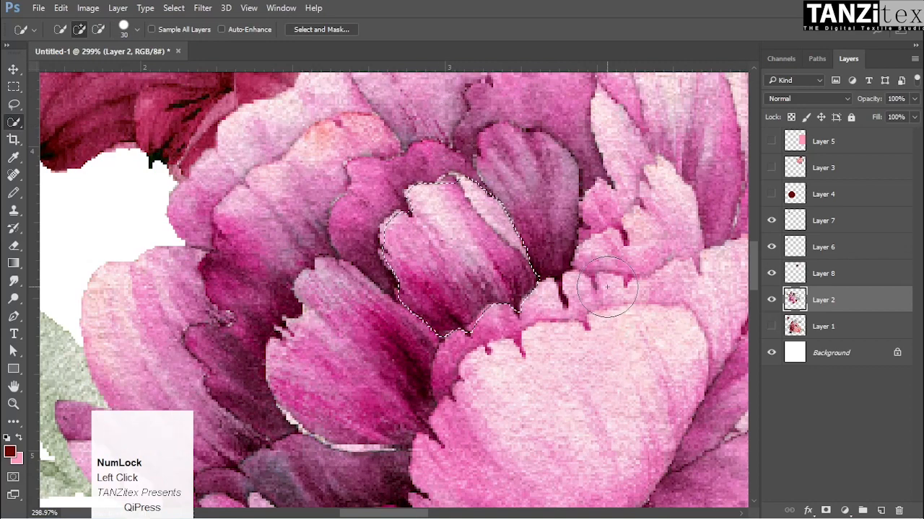
Extend the quick selection over the petal behind it, the large pale central petal and the petals beside it
{"action": "key", "text": "ctrl+space"}
{"action": "left_click_drag", "start_coordinate": [498, 268], "coordinate": [446, 253]}
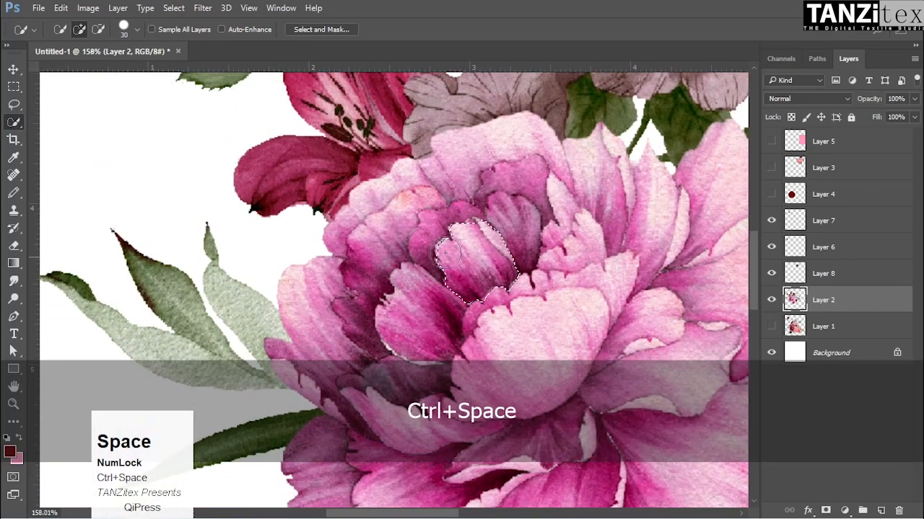
{"action": "left_click", "coordinate": [432, 239]}
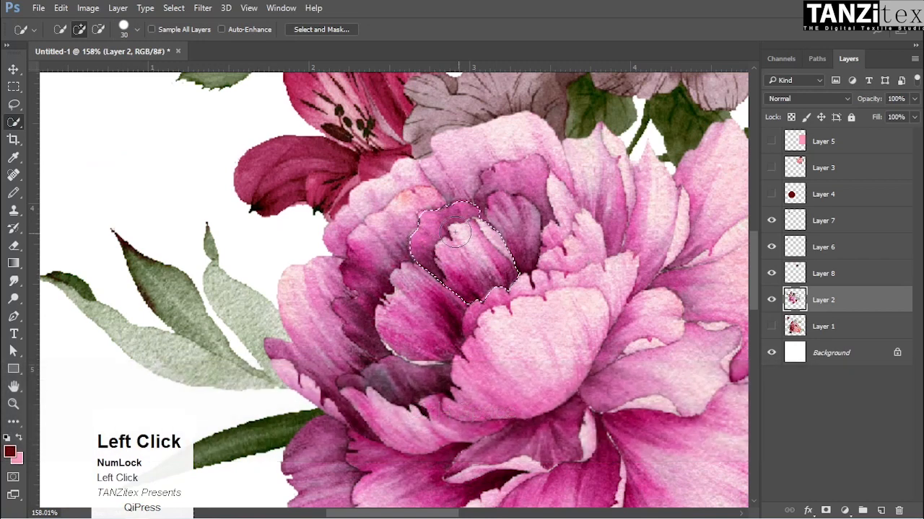
{"action": "left_click", "coordinate": [531, 375]}
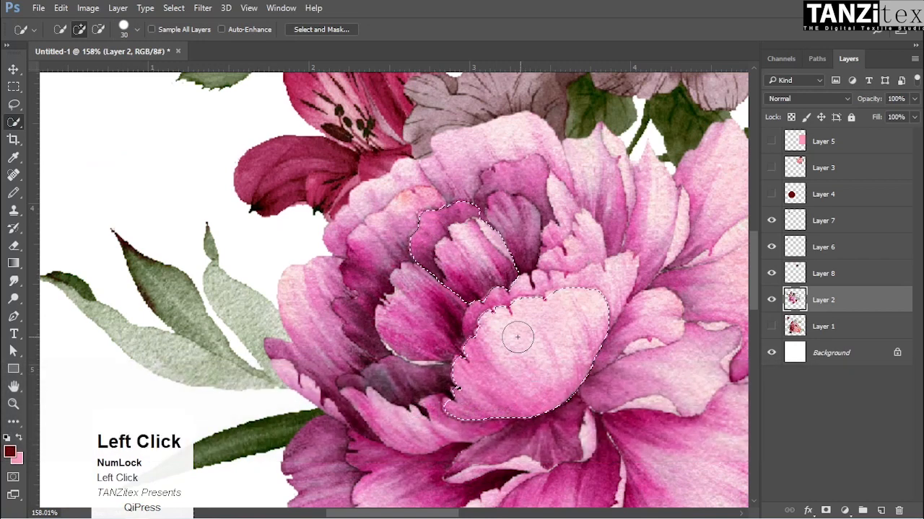
{"action": "key", "text": "space"}
{"action": "left_click_drag", "start_coordinate": [550, 371], "coordinate": [473, 264]}
{"action": "left_click", "coordinate": [607, 266]}
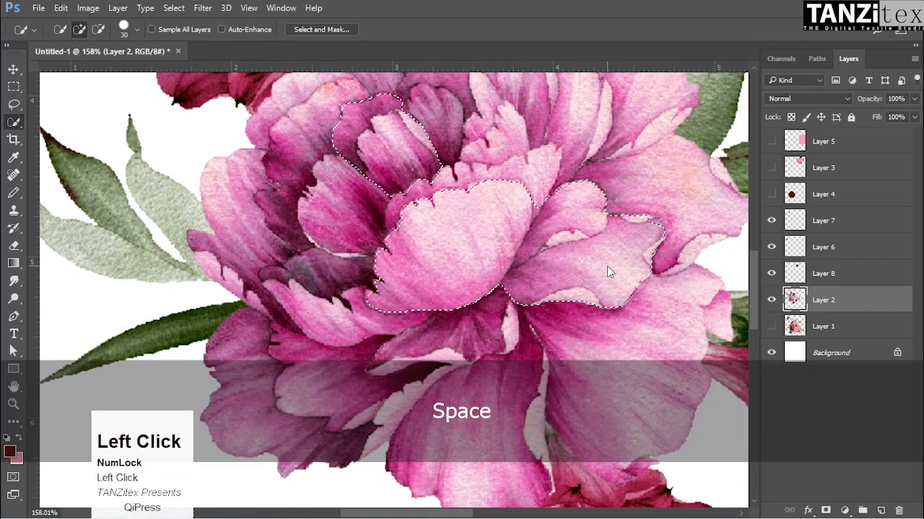
Add the peony's large lower petal and the small petals beneath its centre to the quick selection, and clear the selection
{"action": "key", "text": "space"}
{"action": "left_click_drag", "start_coordinate": [587, 459], "coordinate": [569, 291]}
{"action": "left_click", "coordinate": [470, 287]}
{"action": "key", "text": "space"}
{"action": "left_click_drag", "start_coordinate": [429, 203], "coordinate": [450, 251]}
{"action": "left_click_drag", "start_coordinate": [453, 138], "coordinate": [418, 233]}
{"action": "left_click", "coordinate": [404, 132]}
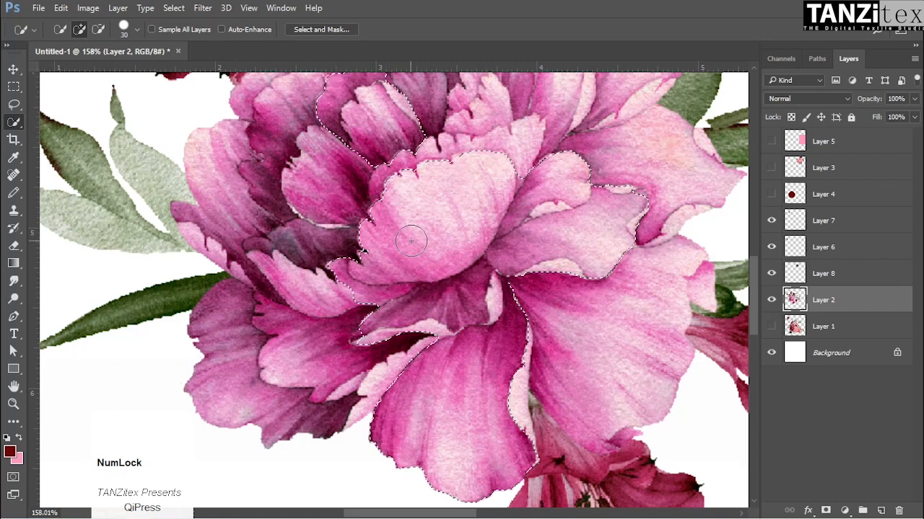
{"action": "key", "text": "ctrl"}
{"action": "key", "text": "ctrl+d"}
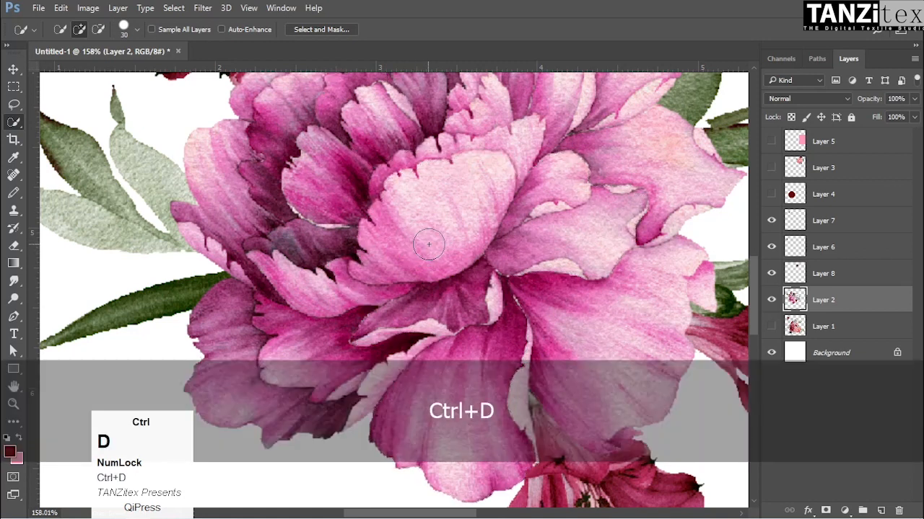
Activate the Magic Wand Tool and sample a tiny spot at the dark base of the peony's inner petals
{"action": "right_click", "coordinate": [18, 123]}
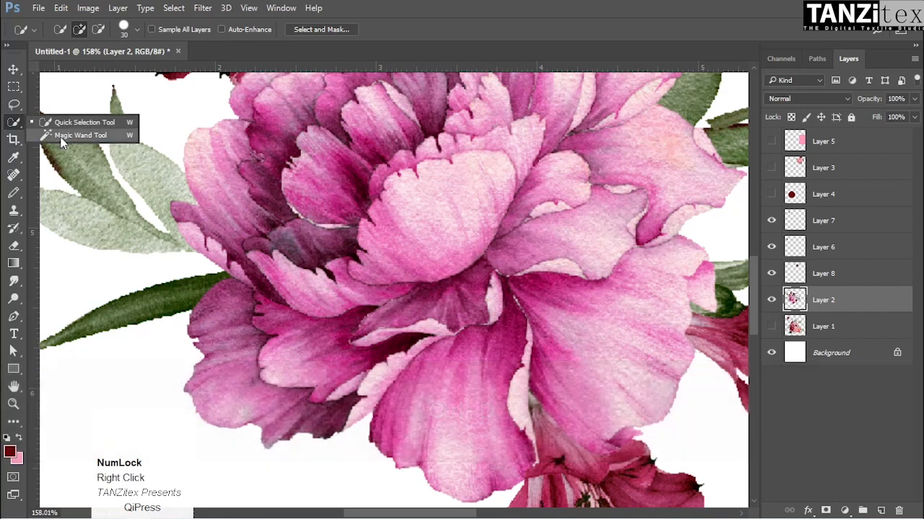
{"action": "left_click", "coordinate": [60, 140]}
{"action": "left_click_drag", "start_coordinate": [480, 180], "coordinate": [489, 205]}
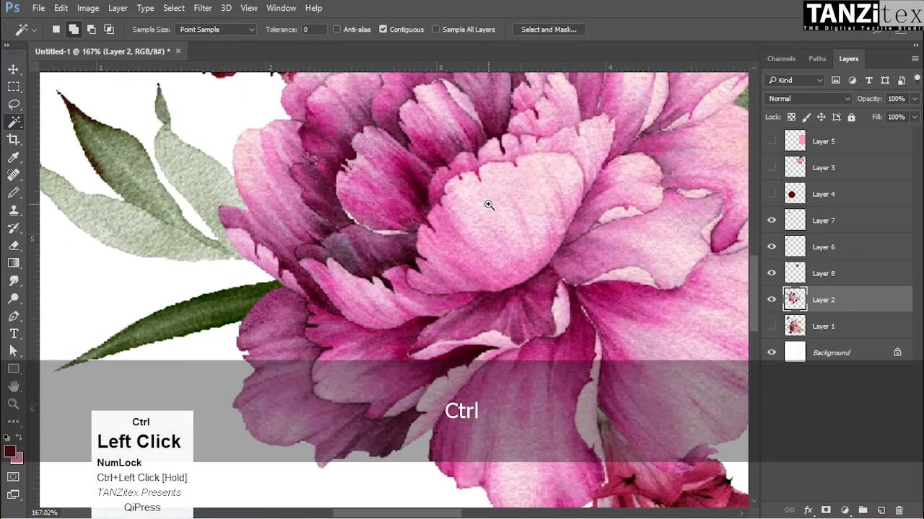
{"action": "left_click_drag", "start_coordinate": [411, 176], "coordinate": [424, 193]}
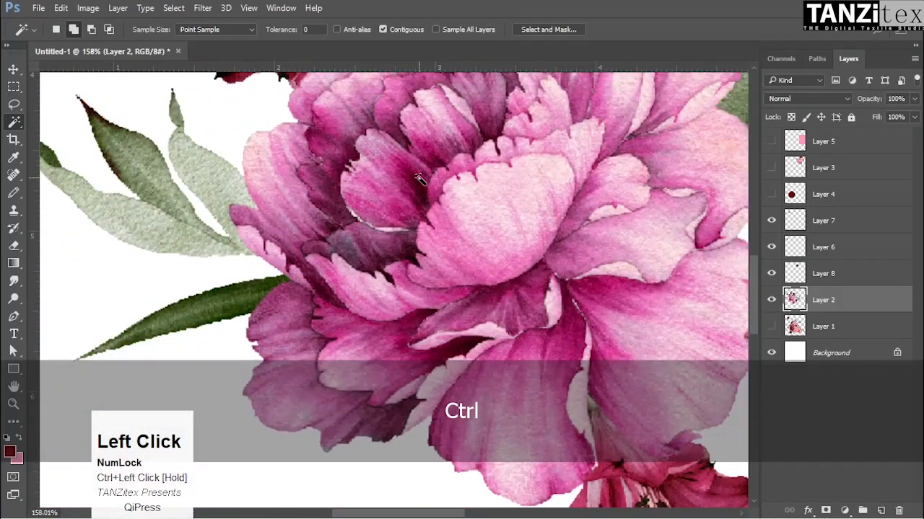
{"action": "left_click_drag", "start_coordinate": [433, 208], "coordinate": [410, 108]}
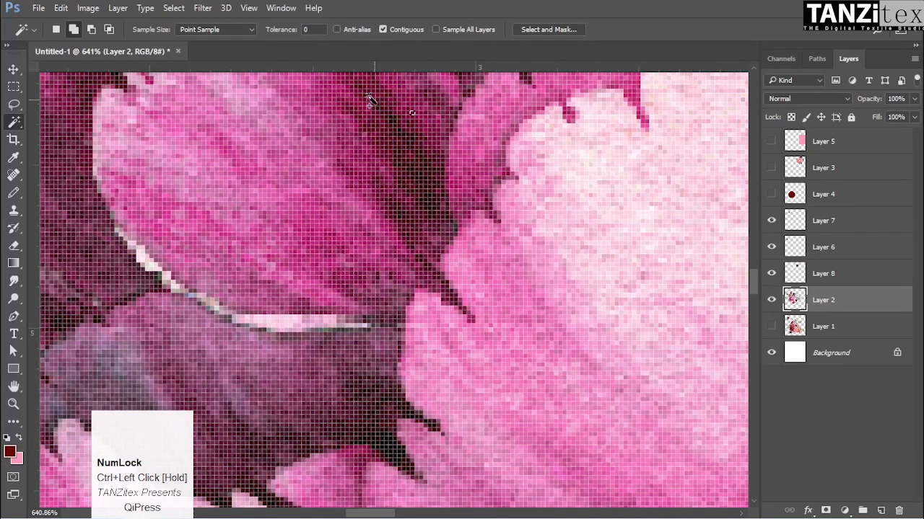
Use the Point Sample size to add single dark magenta pixels to the Magic Wand selection
{"action": "left_click", "coordinate": [221, 29]}
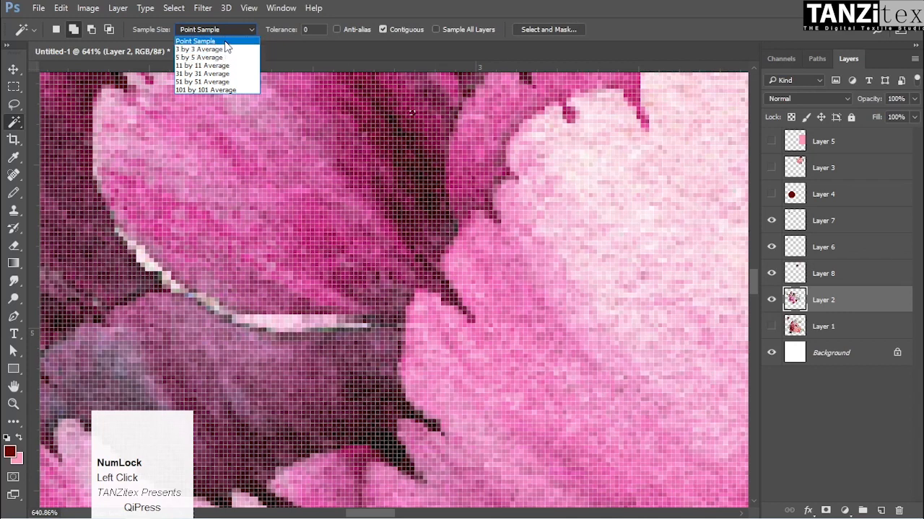
{"action": "left_click", "coordinate": [225, 42]}
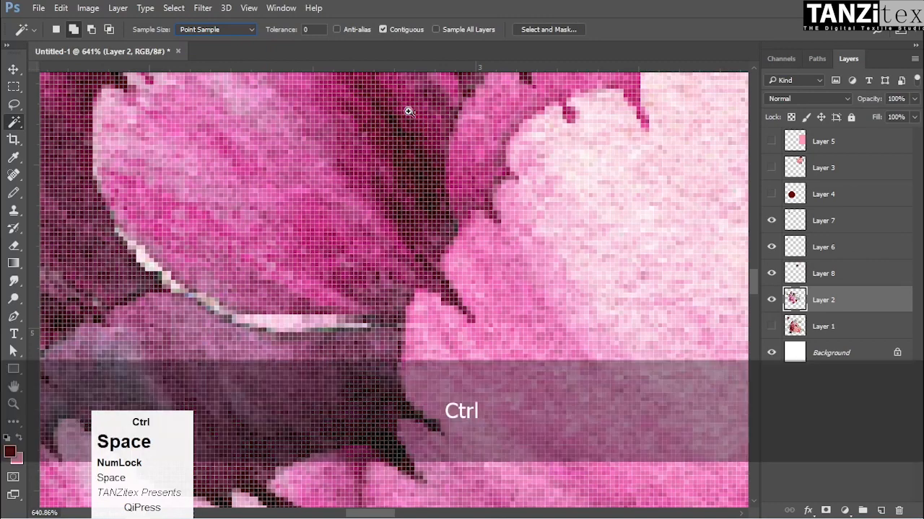
{"action": "left_click", "coordinate": [407, 108], "text": "ctrl"}
{"action": "left_click", "coordinate": [401, 101]}
{"action": "left_click", "coordinate": [427, 138]}
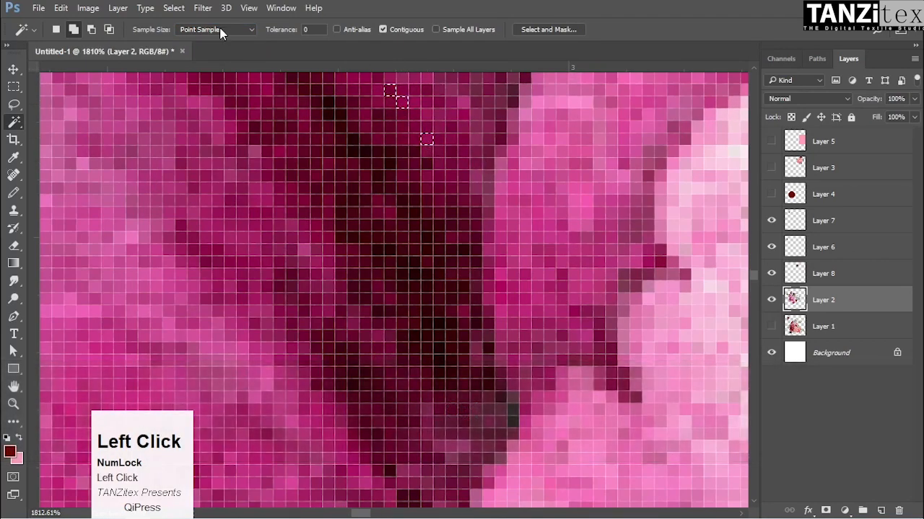
Set the Magic Wand sample size to 3 by 3 Average, and clear the pixel selection
{"action": "left_click", "coordinate": [222, 32]}
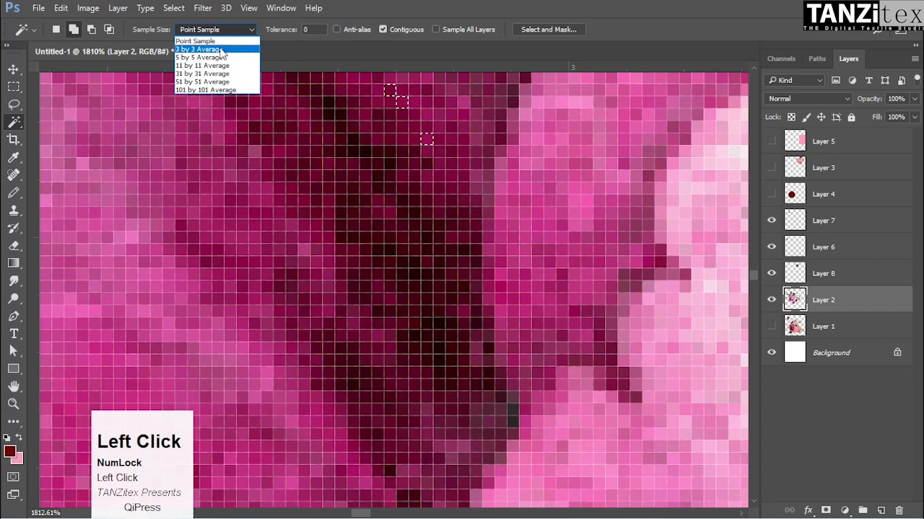
{"action": "left_click", "coordinate": [222, 51]}
{"action": "left_click", "coordinate": [439, 149], "text": "ctrl"}
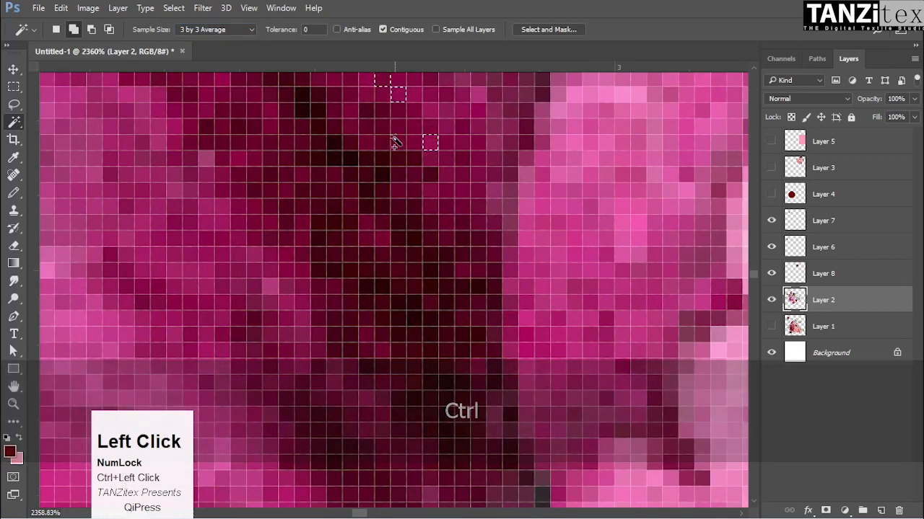
{"action": "left_click", "coordinate": [429, 137]}
{"action": "key", "text": "ctrl+d"}
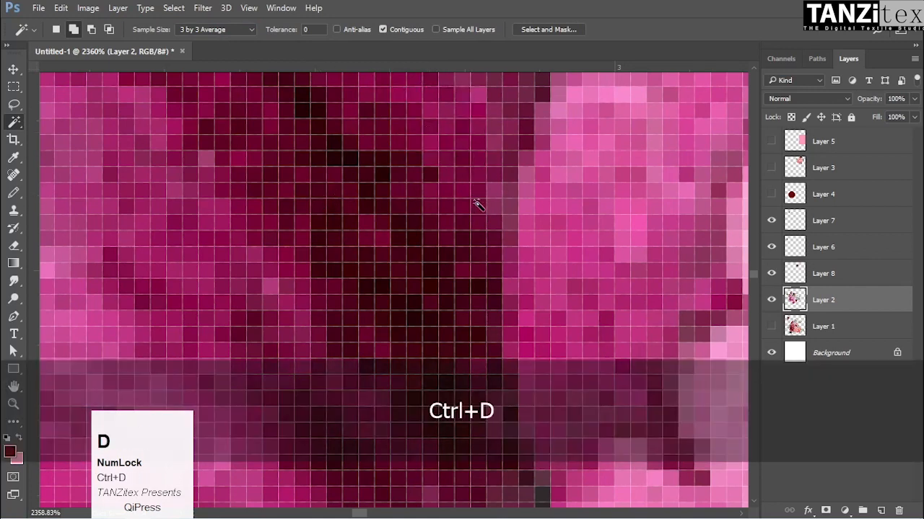
Select the darkest shadow area at the inner petal's base with the Magic Wand, and clear the selection
{"action": "left_click", "coordinate": [344, 255]}
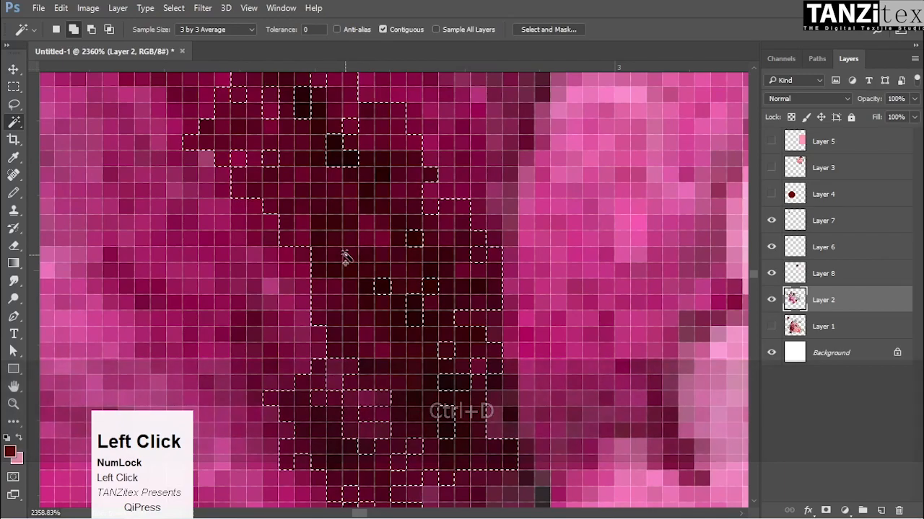
{"action": "left_click_drag", "start_coordinate": [426, 244], "coordinate": [414, 222]}
{"action": "left_click_drag", "start_coordinate": [464, 242], "coordinate": [375, 221]}
{"action": "key", "text": "ctrl+d"}
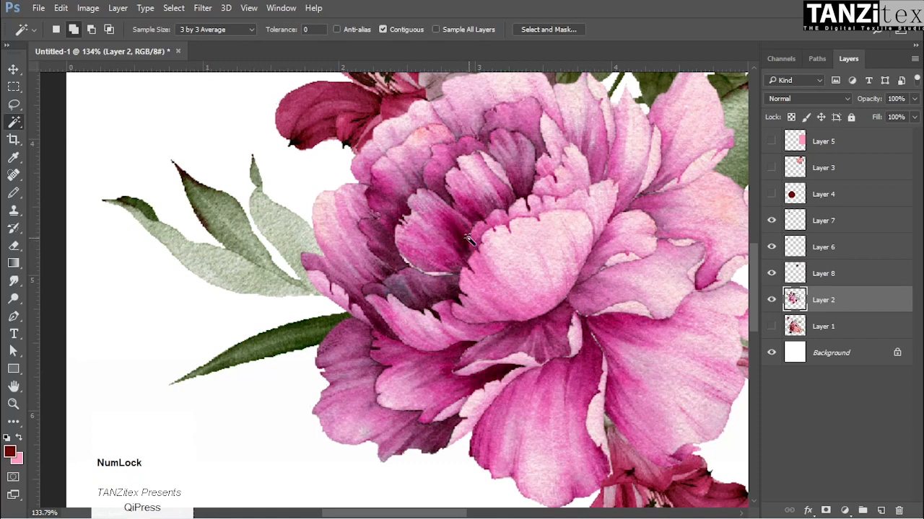
Sample the inner petal's magenta area and its pale tip with the 3 by 3 Magic Wand, clearing each selection
{"action": "left_click", "coordinate": [456, 229]}
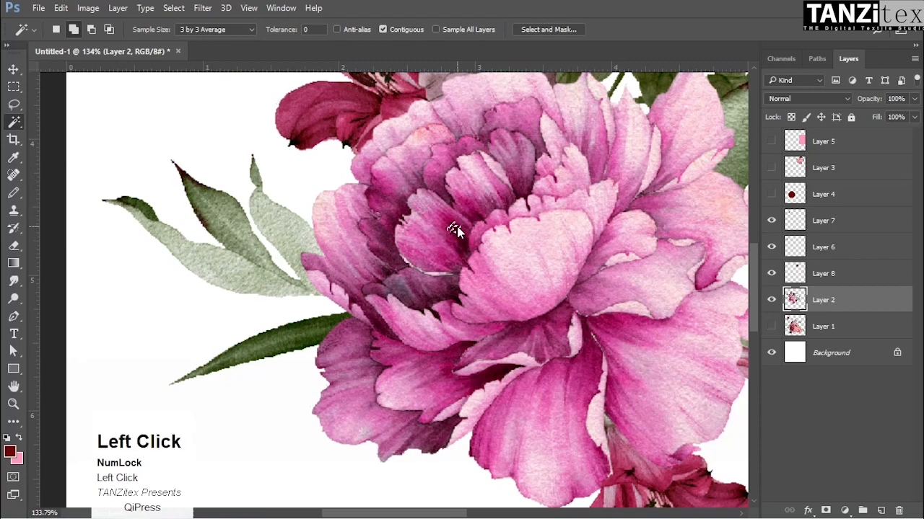
{"action": "left_click_drag", "start_coordinate": [458, 230], "coordinate": [521, 259]}
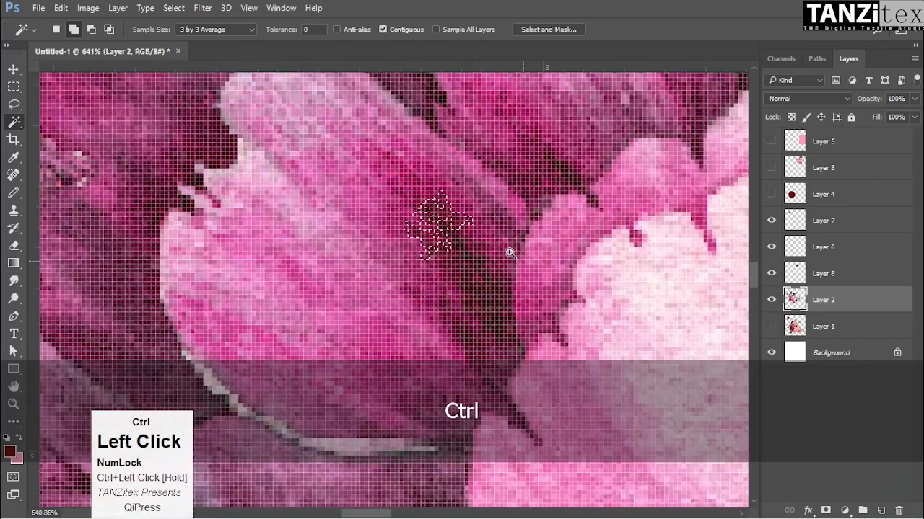
{"action": "left_click_drag", "start_coordinate": [425, 209], "coordinate": [420, 242]}
{"action": "key", "text": "ctrl+d"}
{"action": "left_click", "coordinate": [186, 167]}
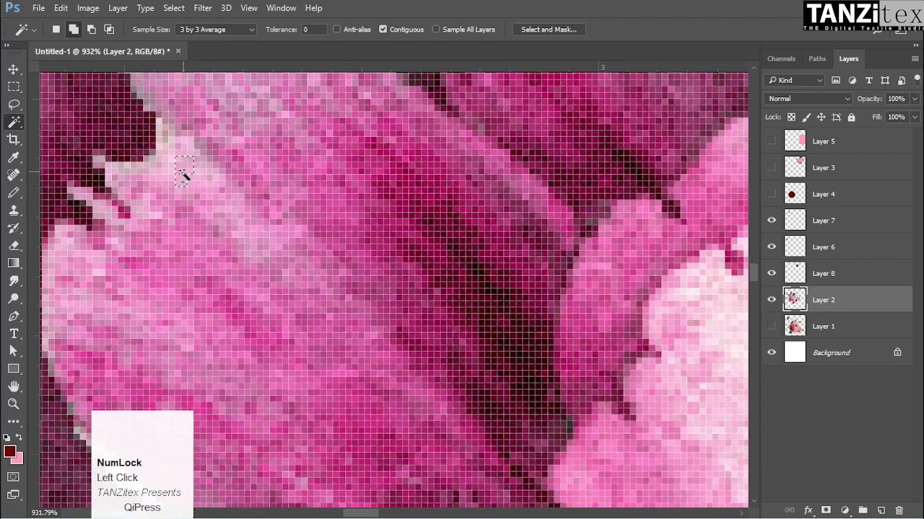
{"action": "key", "text": "ctrl+d"}
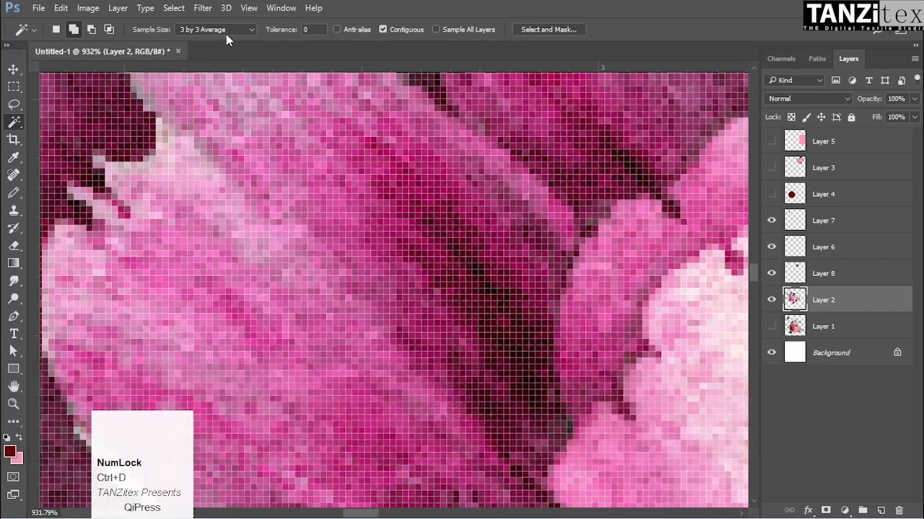
Set the Magic Wand sample size to 5 by 5 Average, sample the petal's pale pink area, and clear the selection
{"action": "left_click", "coordinate": [226, 30]}
{"action": "left_click", "coordinate": [210, 54]}
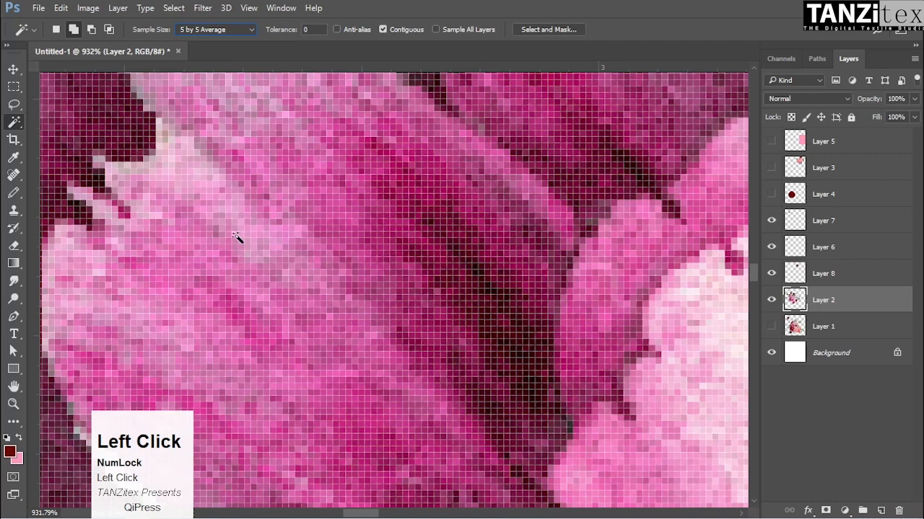
{"action": "left_click", "coordinate": [221, 209]}
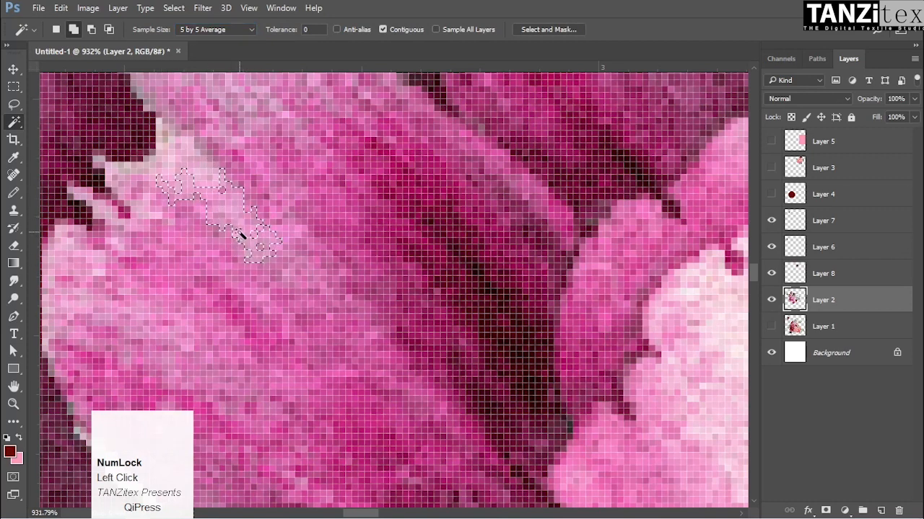
{"action": "key", "text": "ctrl+d"}
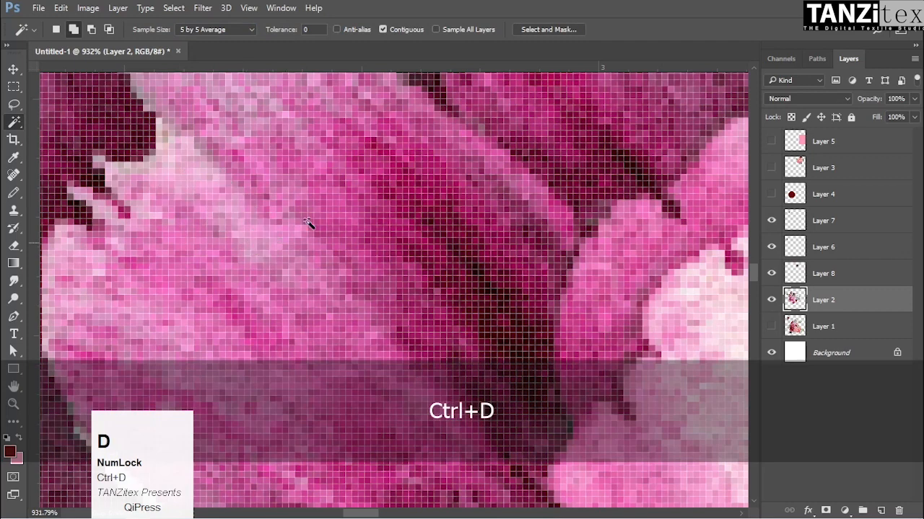
Turn off contiguous sampling for the Magic Wand
{"action": "left_click", "coordinate": [383, 30]}
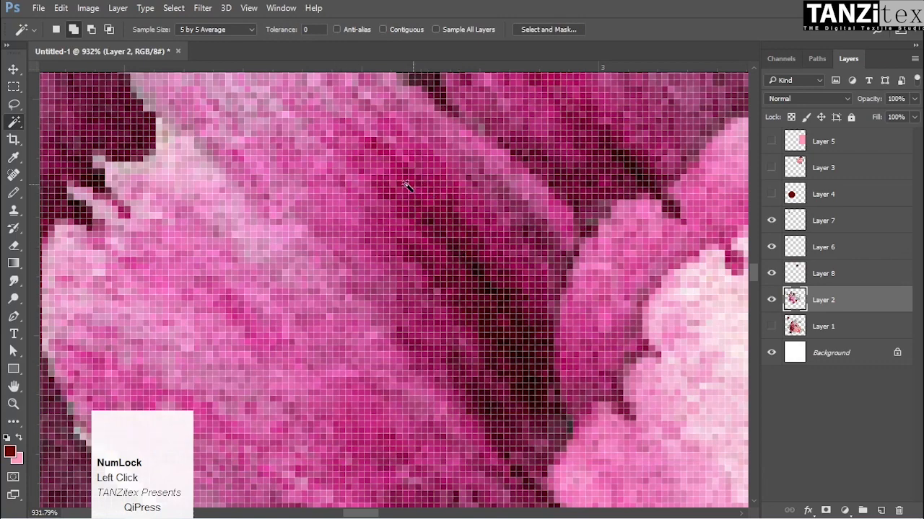
{"action": "left_click_drag", "start_coordinate": [491, 272], "coordinate": [451, 270]}
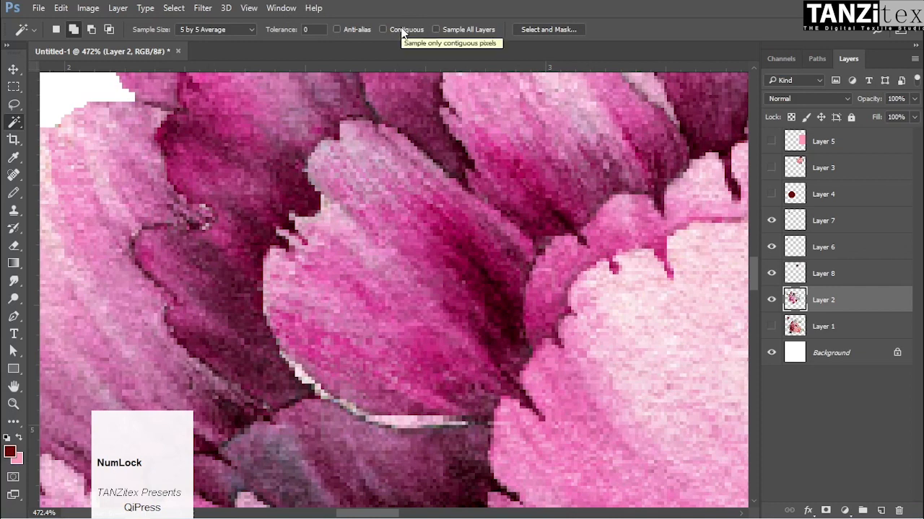
Select the dark shadow colour across the layer by sampling the inner petal's base with the Magic Wand, and clear the selection
{"action": "left_click", "coordinate": [471, 260]}
{"action": "left_click_drag", "start_coordinate": [516, 268], "coordinate": [480, 283]}
{"action": "left_click_drag", "start_coordinate": [586, 288], "coordinate": [625, 295]}
{"action": "left_click_drag", "start_coordinate": [462, 279], "coordinate": [501, 301], "text": "ctrl"}
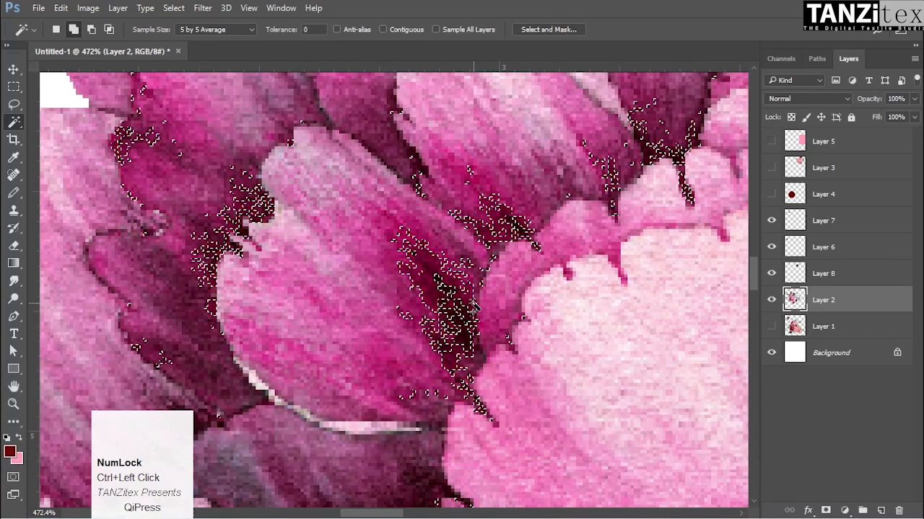
{"action": "left_click_drag", "start_coordinate": [466, 303], "coordinate": [440, 294], "text": "ctrl"}
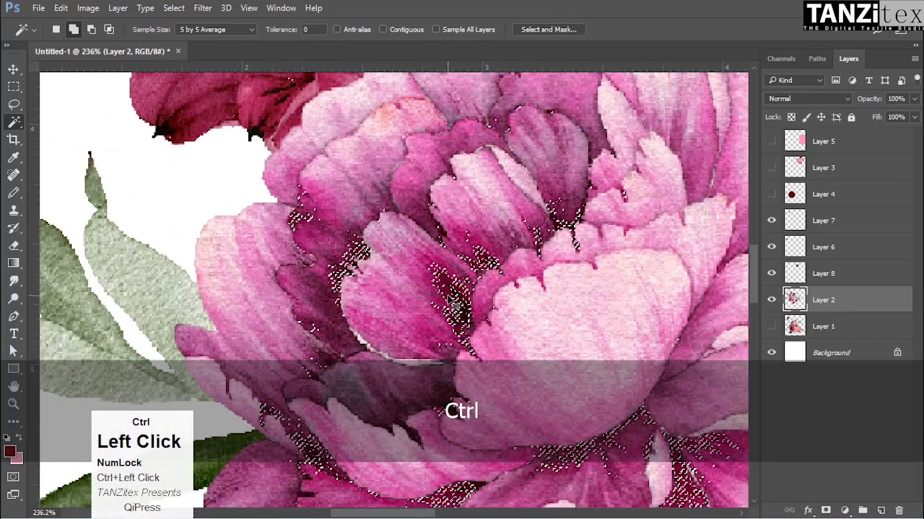
{"action": "key", "text": "ctrl+d"}
Sample the large front petal's pale pink and the inner petal's dark shadow with the Magic Wand, clearing each selection
{"action": "left_click", "coordinate": [586, 289]}
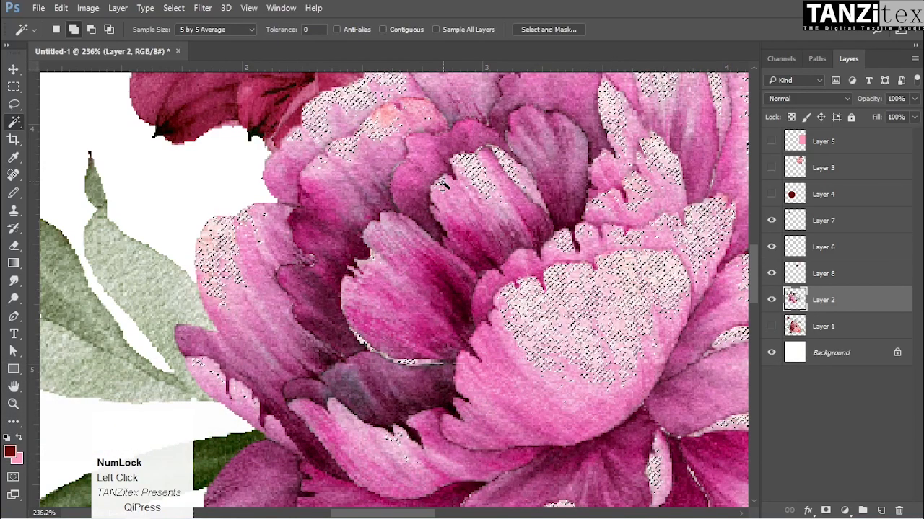
{"action": "key", "text": "ctrl+d"}
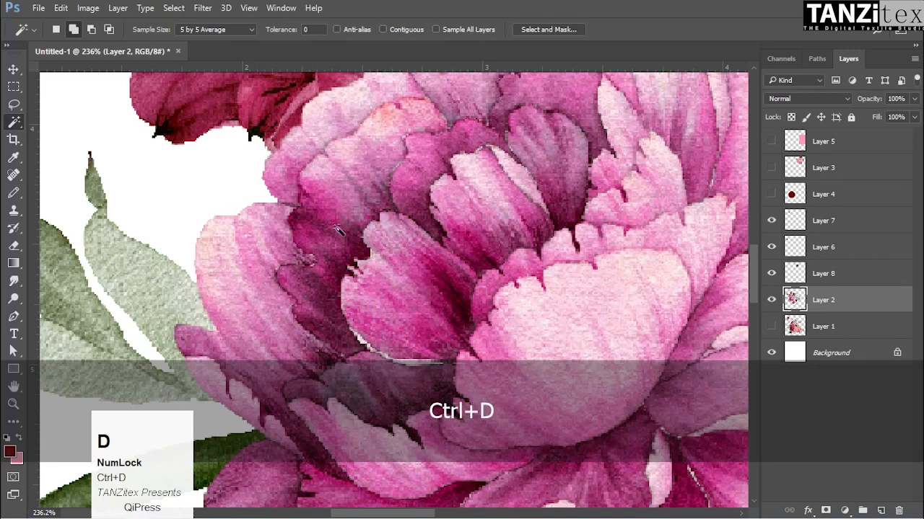
{"action": "left_click", "coordinate": [462, 302]}
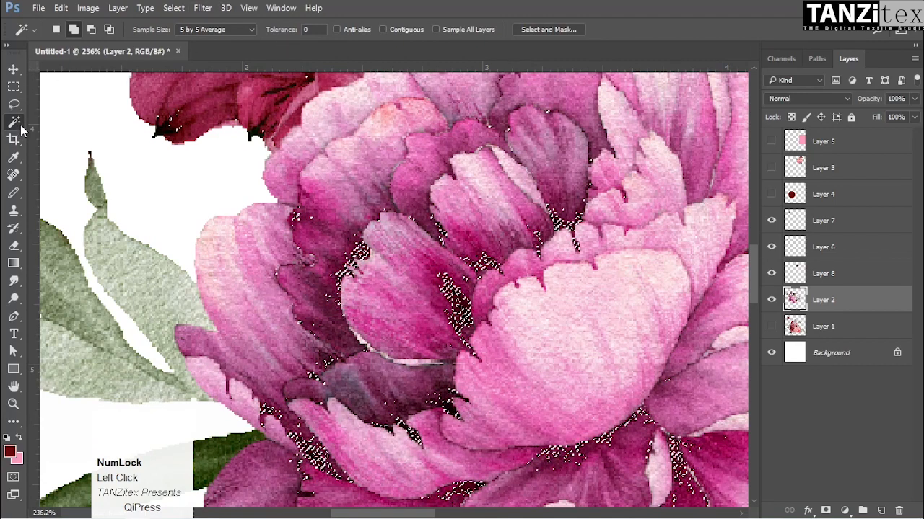
{"action": "key", "text": "ctrl"}
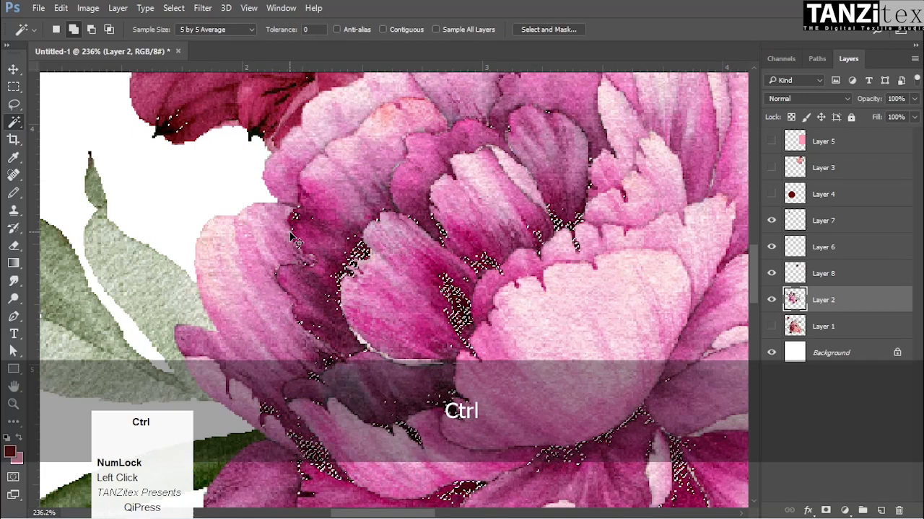
{"action": "key", "text": "ctrl+space"}
{"action": "left_click_drag", "start_coordinate": [386, 237], "coordinate": [340, 237]}
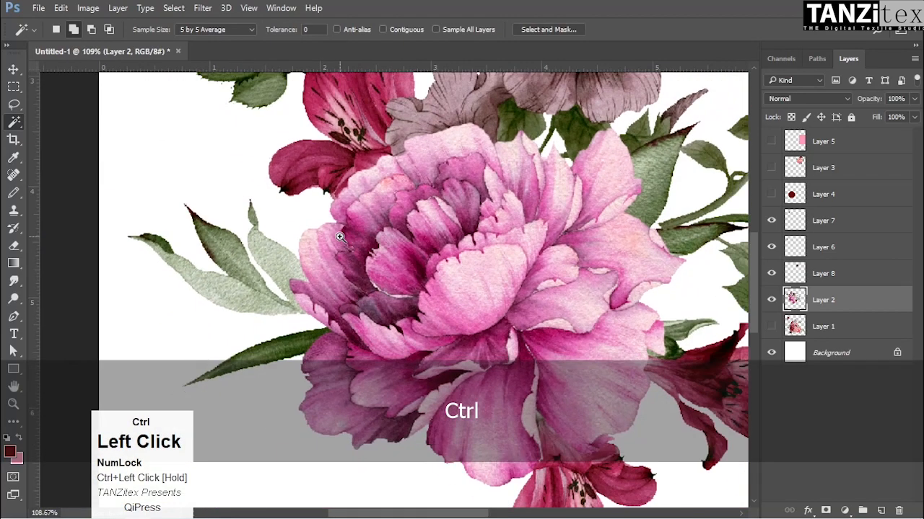
{"action": "left_click_drag", "start_coordinate": [424, 234], "coordinate": [441, 234]}
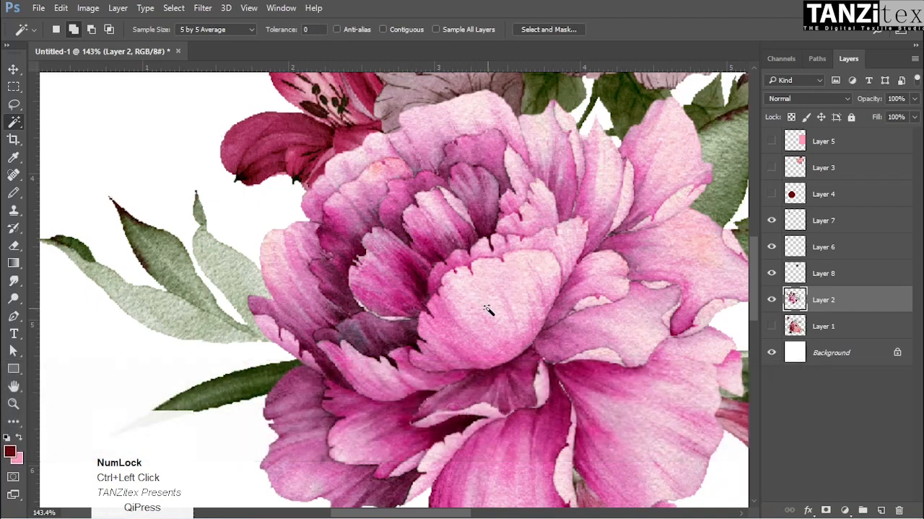
Select the pale pink tones throughout the flower from the large front petal, inspect the selected pixels closely, and clear the selection
{"action": "left_click", "coordinate": [503, 287]}
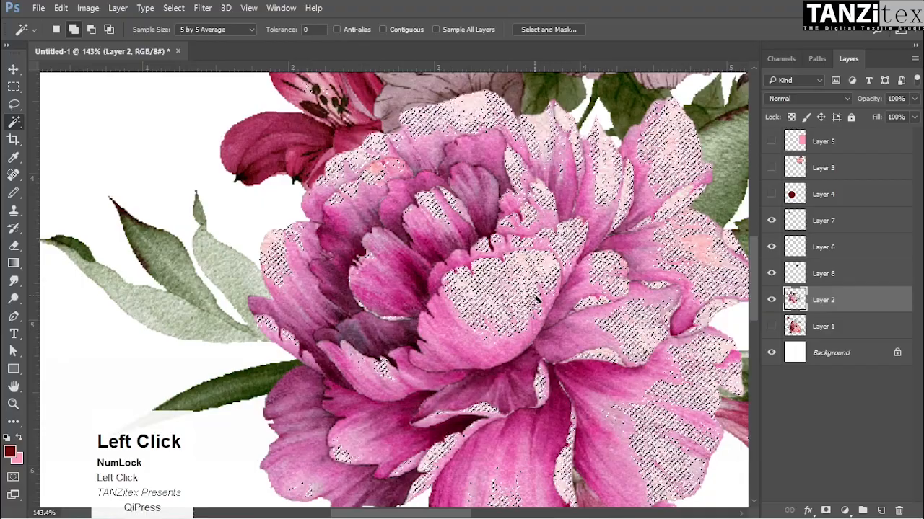
{"action": "key", "text": "ctrl+space"}
{"action": "left_click_drag", "start_coordinate": [505, 289], "coordinate": [590, 319]}
{"action": "mouse_move", "coordinate": [481, 258]}
{"action": "left_mouse_down"}
{"action": "mouse_move", "coordinate": [513, 275]}
{"action": "mouse_move", "coordinate": [468, 259]}
{"action": "left_mouse_up"}
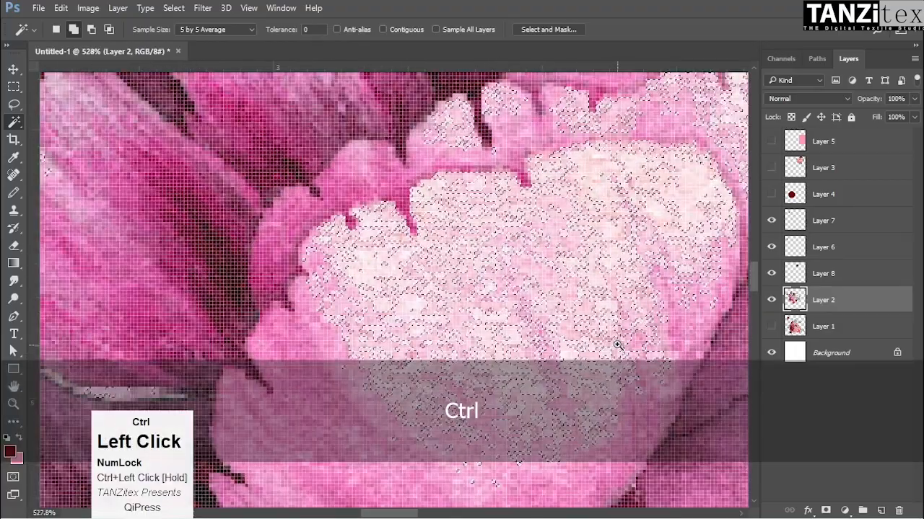
{"action": "left_click_drag", "start_coordinate": [616, 344], "coordinate": [513, 313]}
{"action": "left_click_drag", "start_coordinate": [604, 310], "coordinate": [635, 328]}
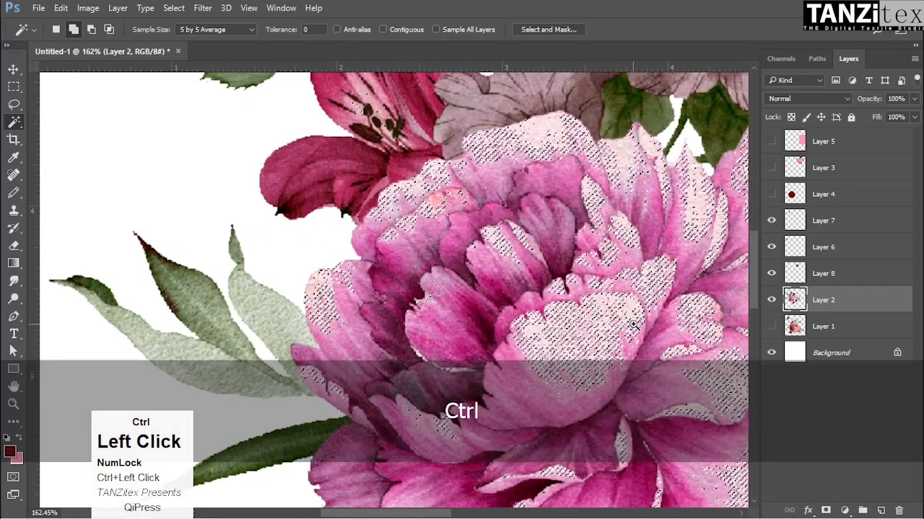
{"action": "key", "text": "ctrl+d"}
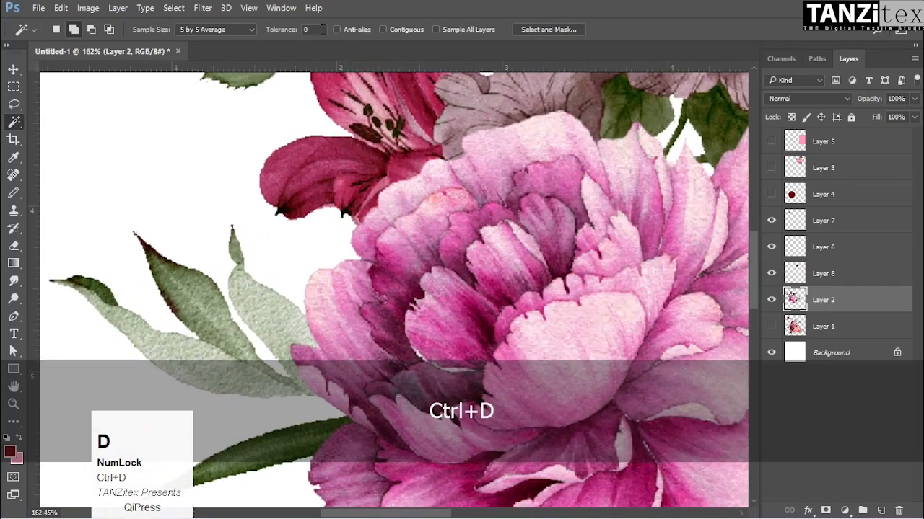
Set the Magic Wand tolerance to 10, sample the large front petal's pale pink area, and clear the selection
{"action": "left_click", "coordinate": [321, 29]}
{"action": "type", "text": "2"}
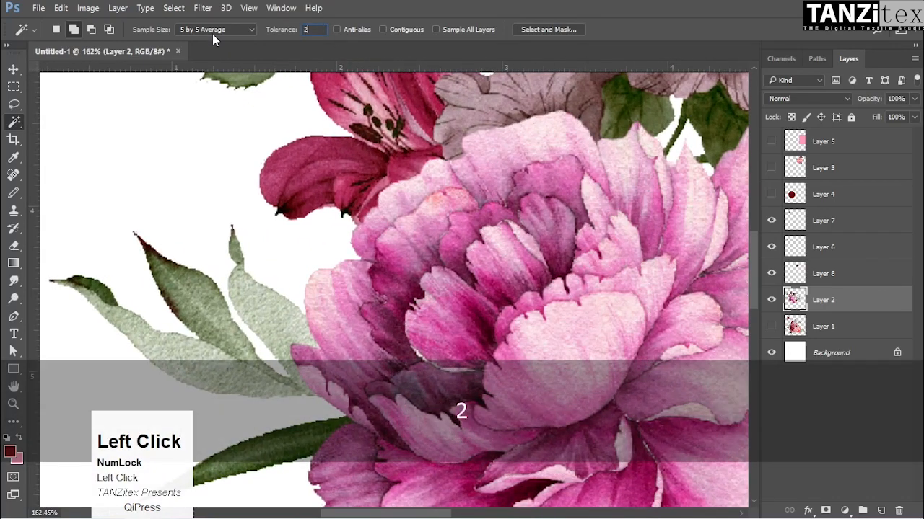
{"action": "type", "text": "0"}
{"action": "key", "text": "BackSpace"}
{"action": "key", "text": "BackSpace"}
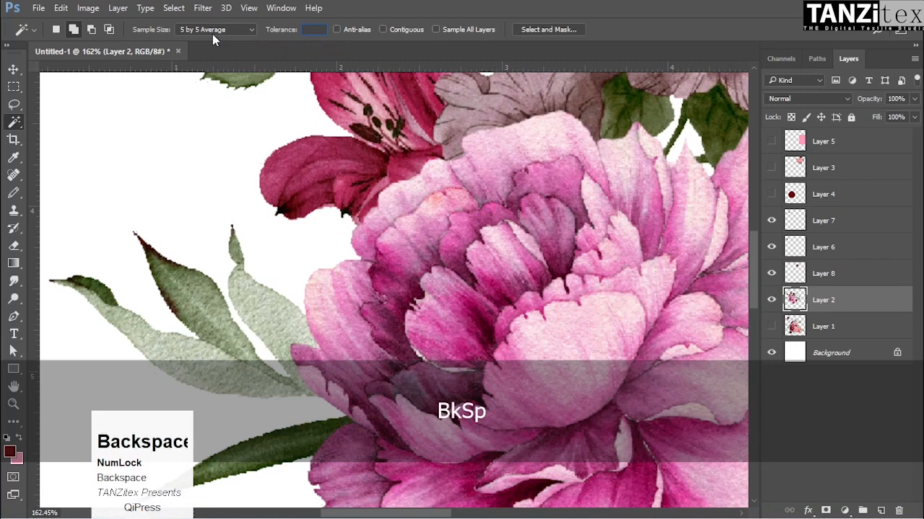
{"action": "type", "text": "10"}
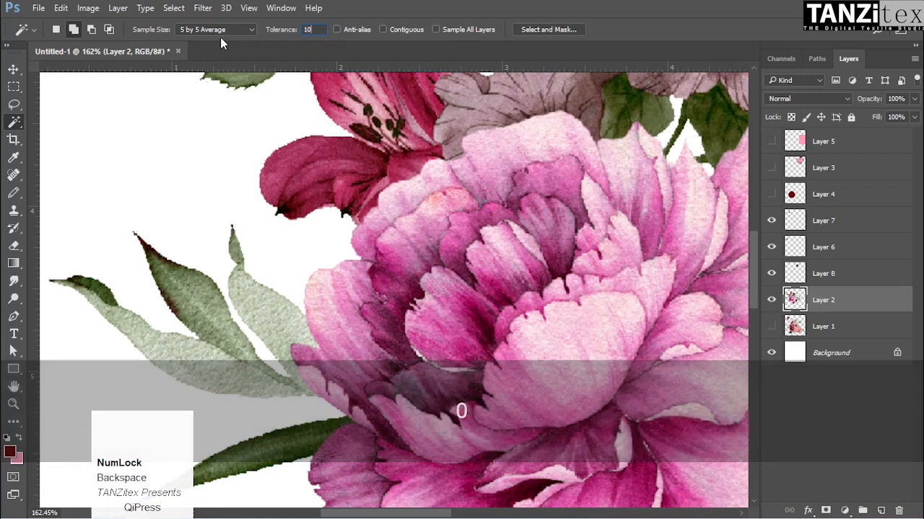
{"action": "left_click", "coordinate": [568, 335]}
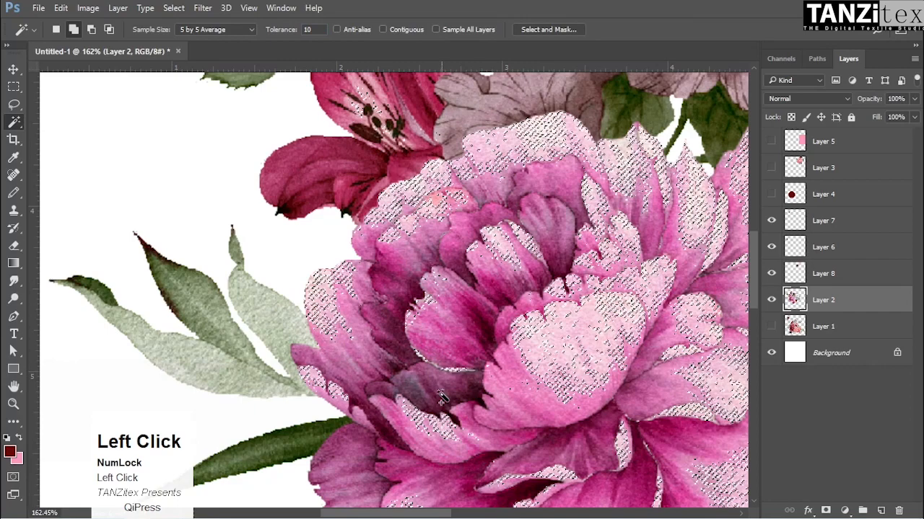
{"action": "left_click", "coordinate": [568, 336], "text": "ctrl"}
{"action": "left_click_drag", "start_coordinate": [542, 354], "coordinate": [574, 278]}
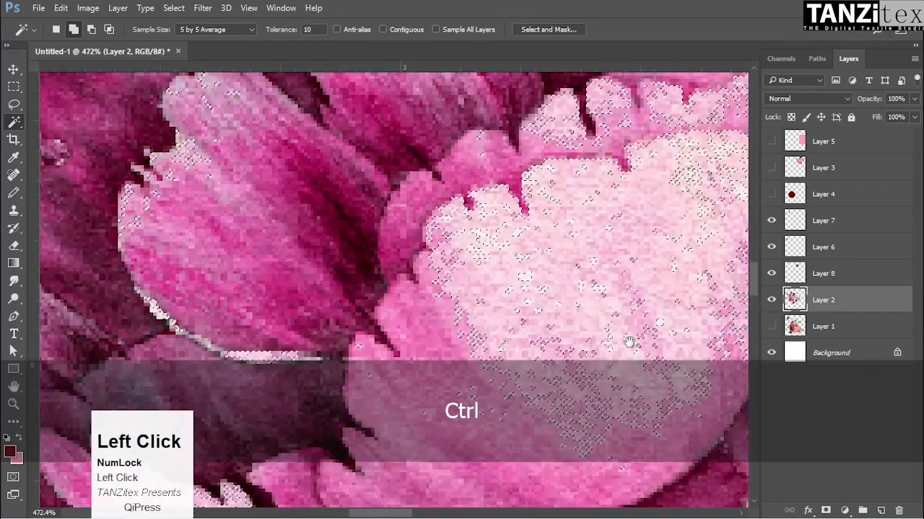
{"action": "left_click_drag", "start_coordinate": [606, 340], "coordinate": [577, 337]}
{"action": "left_click_drag", "start_coordinate": [575, 385], "coordinate": [575, 335]}
{"action": "key", "text": "ctrl+d"}
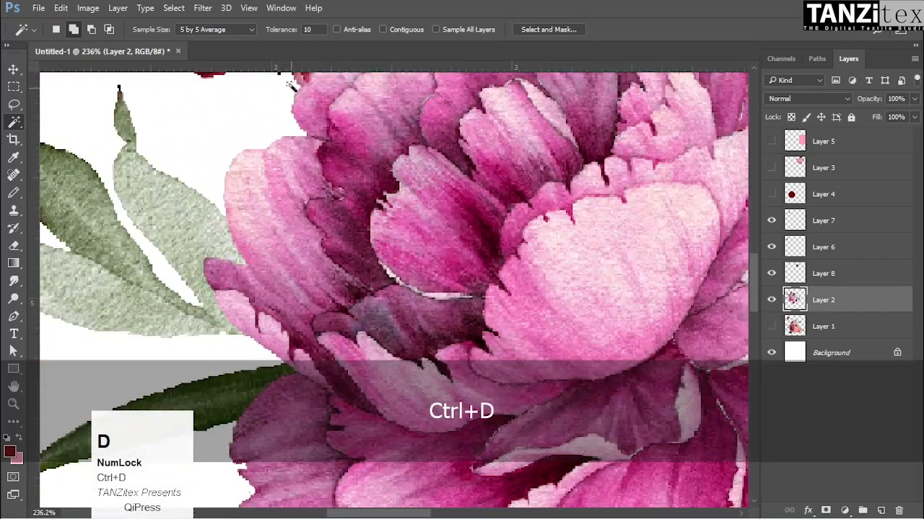
Set the Magic Wand tolerance to 0, sample the large front petal's pale pink area, and clear the selection
{"action": "left_click", "coordinate": [308, 30]}
{"action": "type", "text": "0"}
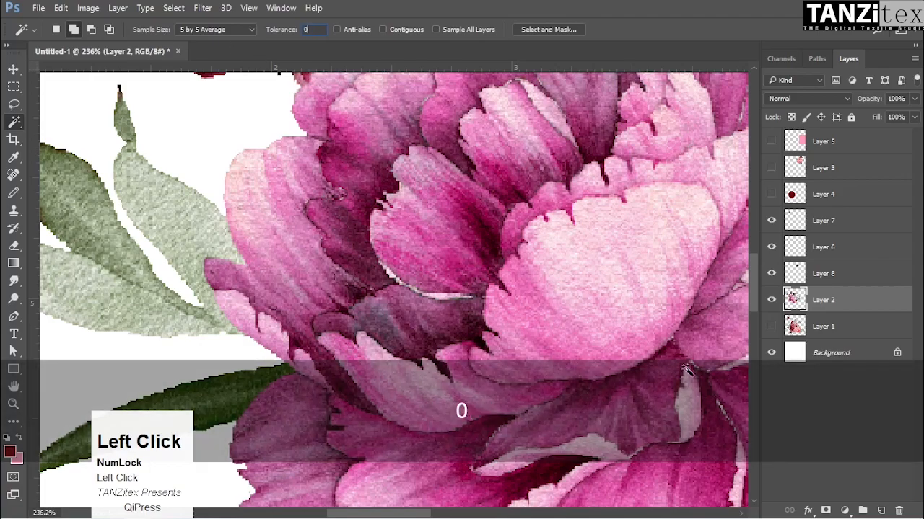
{"action": "left_click", "coordinate": [639, 284]}
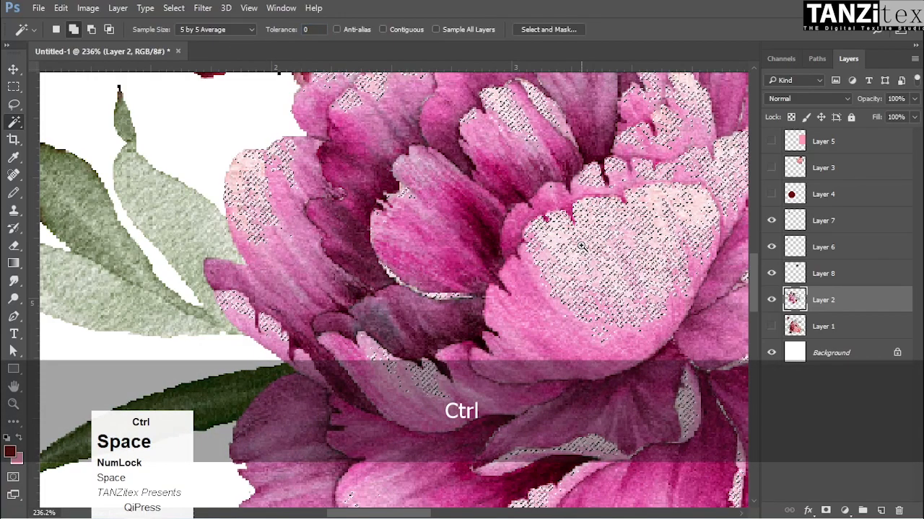
{"action": "left_click", "coordinate": [630, 286], "text": "ctrl"}
{"action": "left_click_drag", "start_coordinate": [629, 286], "coordinate": [660, 285]}
{"action": "left_click_drag", "start_coordinate": [590, 259], "coordinate": [487, 273]}
{"action": "key", "text": "ctrl+d"}
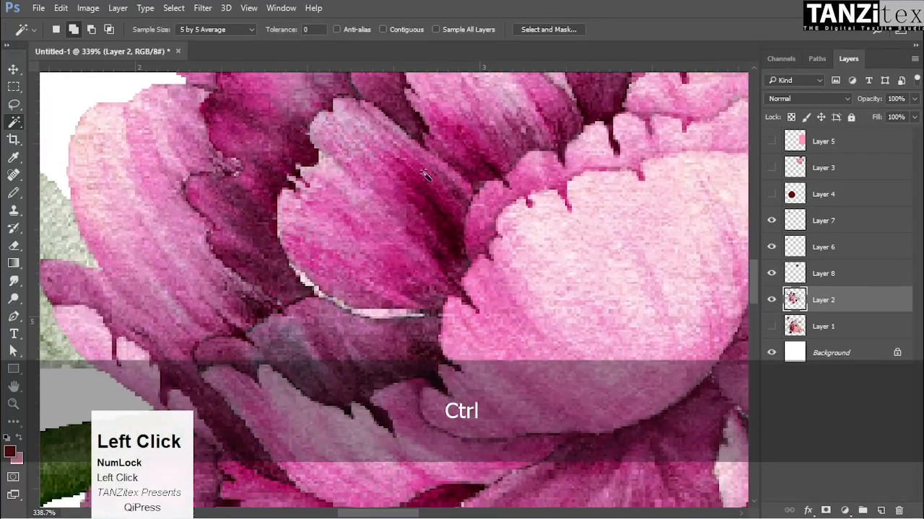
Select the dark shadow colour throughout the flower from the inner petal's base and copy it to a new layer
{"action": "left_click", "coordinate": [437, 207]}
{"action": "left_click_drag", "start_coordinate": [436, 213], "coordinate": [404, 249]}
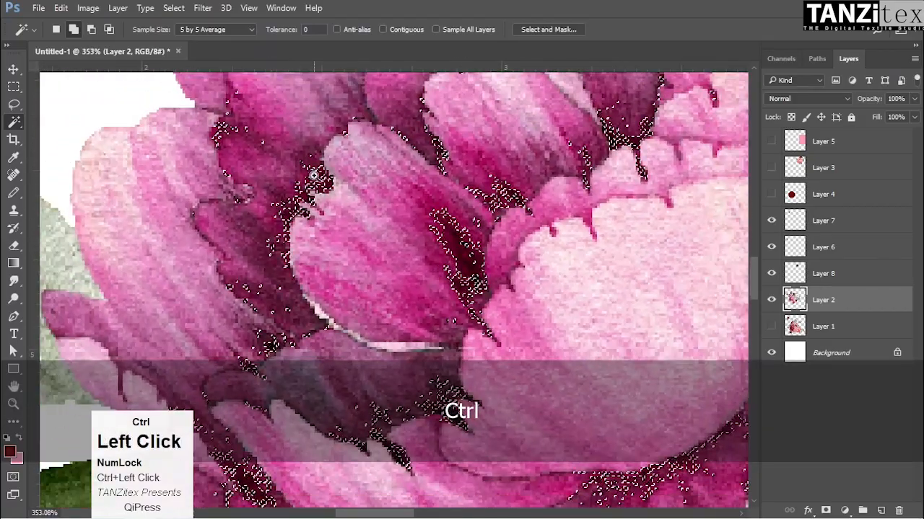
{"action": "left_click_drag", "start_coordinate": [464, 216], "coordinate": [474, 217]}
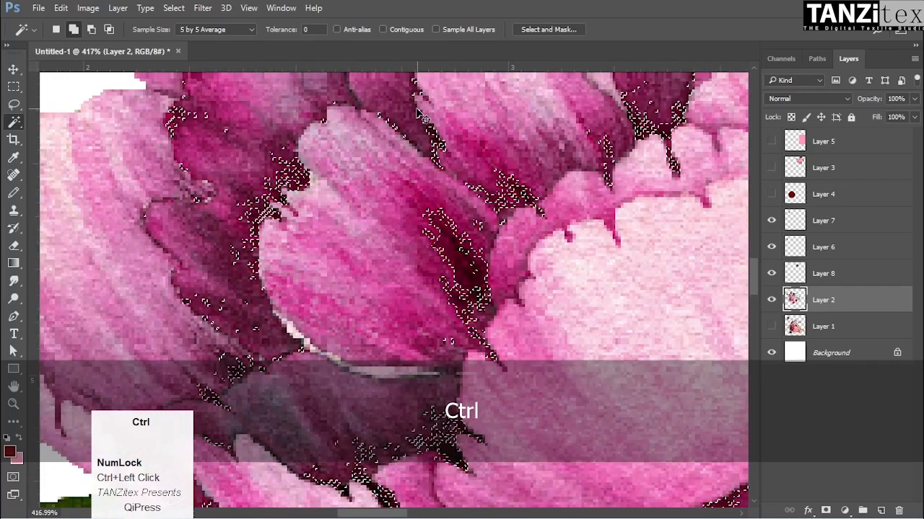
{"action": "key", "text": "ctrl+j"}
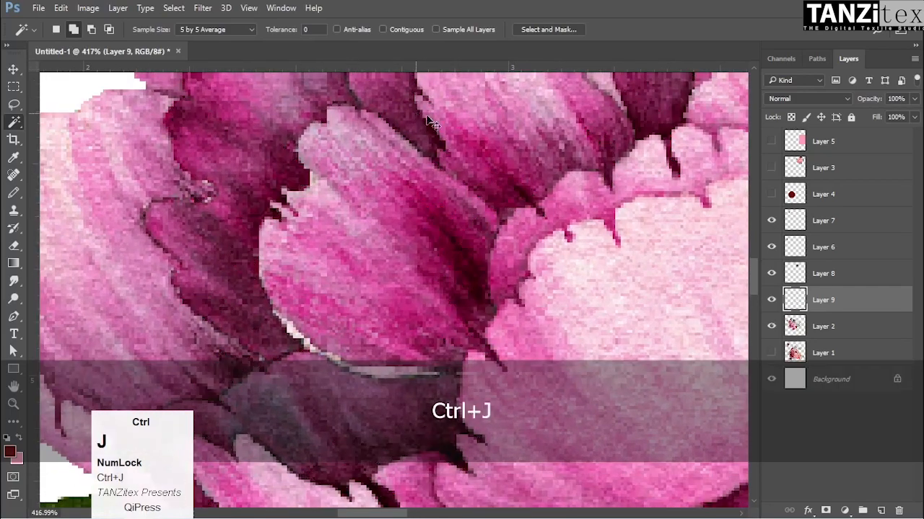
Try moving the copied shadow layer away from the flower, and undo the move
{"action": "left_click", "coordinate": [771, 299]}
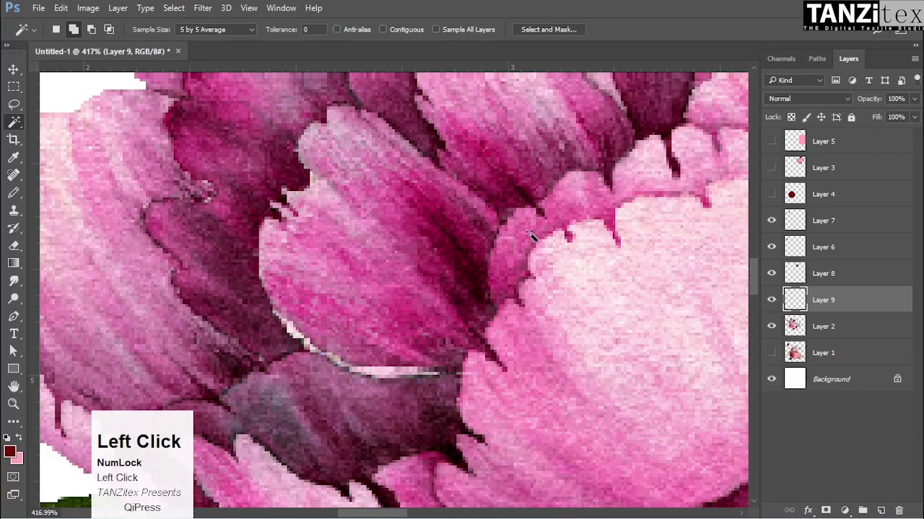
{"action": "key", "text": "ctrl+space"}
{"action": "left_click_drag", "start_coordinate": [578, 236], "coordinate": [491, 227]}
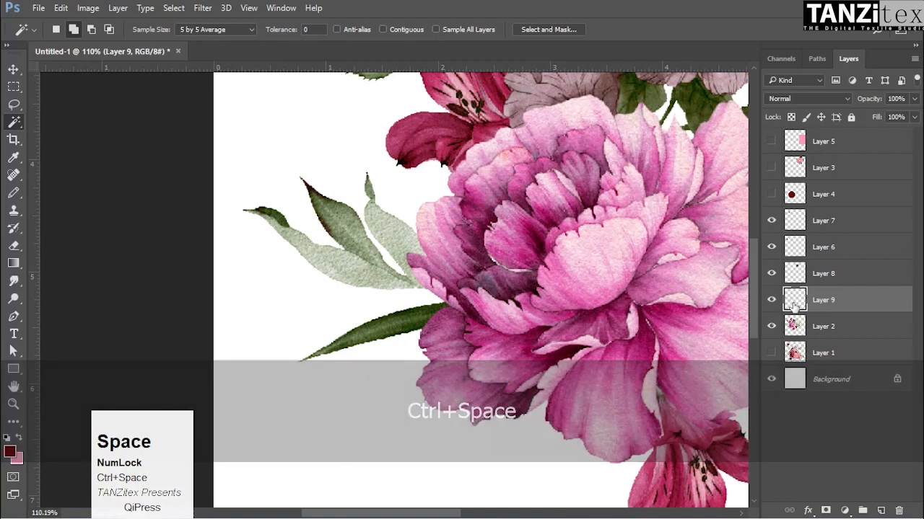
{"action": "key", "text": "v"}
{"action": "left_click_drag", "start_coordinate": [559, 253], "coordinate": [288, 388]}
{"action": "key", "text": "ctrl+z"}
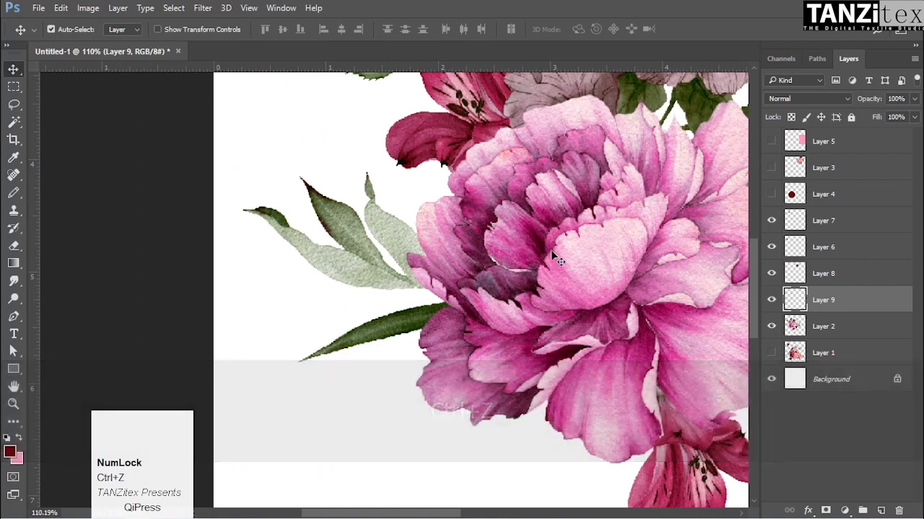
Isolate Layer 9 to examine the copied shadow pixels on their own, restoring the other layers' visibility after each check
{"action": "key", "text": "alt"}
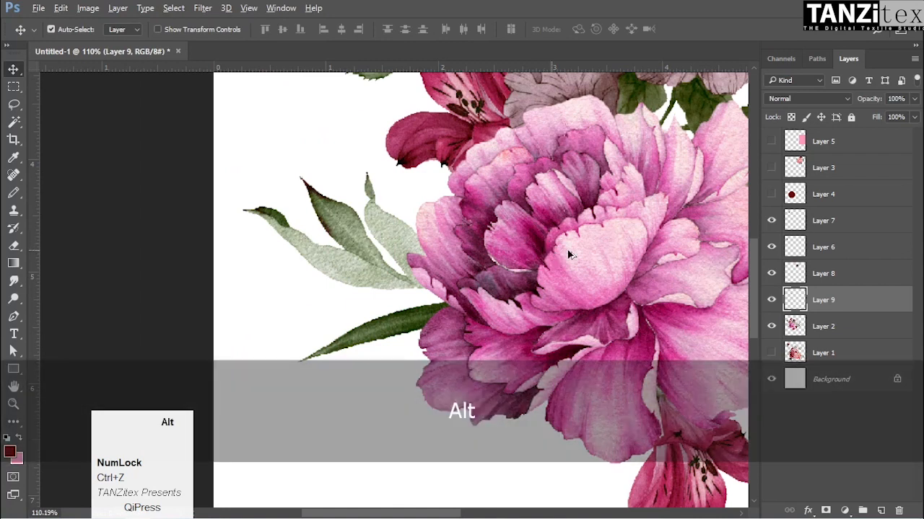
{"action": "left_click", "coordinate": [771, 300], "text": "alt"}
{"action": "left_click_drag", "start_coordinate": [589, 275], "coordinate": [630, 327]}
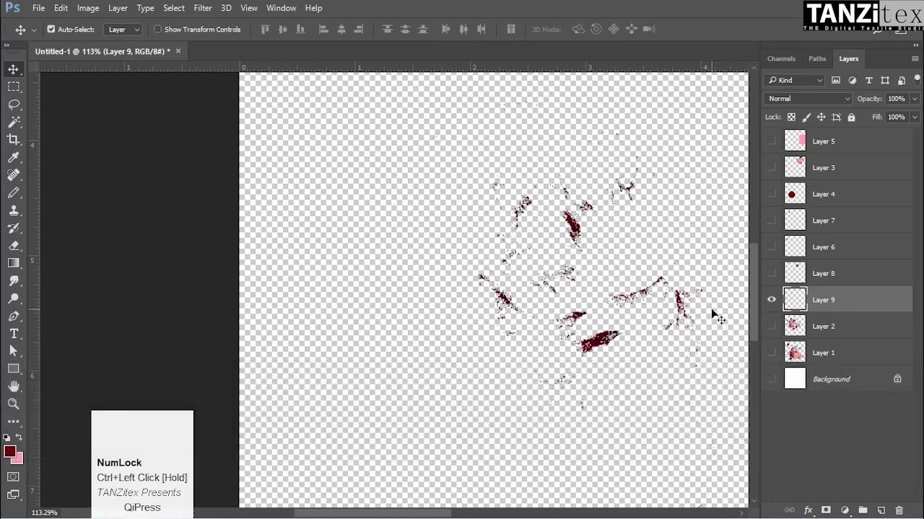
{"action": "left_click", "coordinate": [771, 301], "text": "alt"}
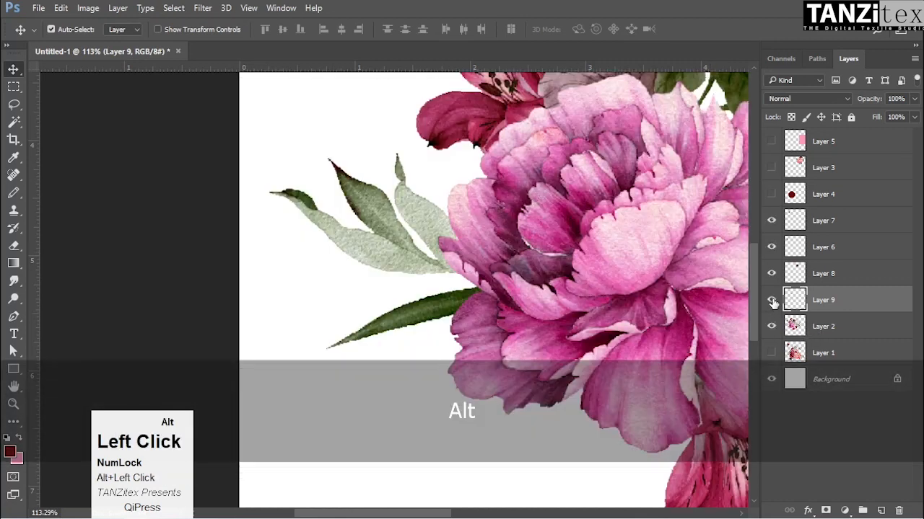
{"action": "left_click_drag", "start_coordinate": [556, 226], "coordinate": [536, 260]}
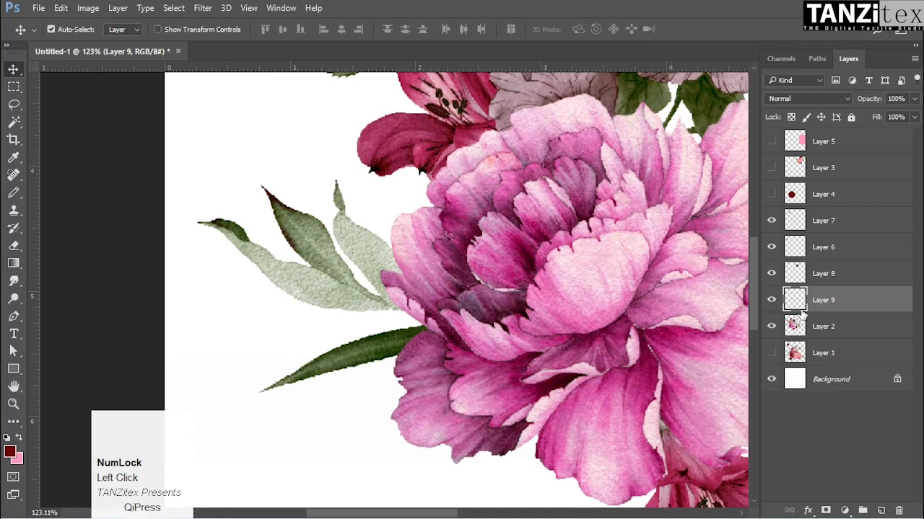
{"action": "key", "text": "alt"}
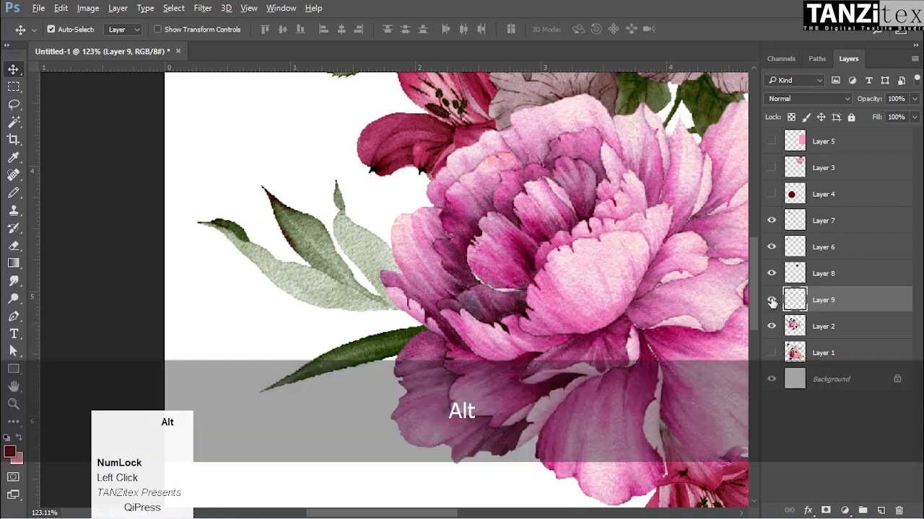
{"action": "left_click", "coordinate": [771, 300], "text": "alt"}
{"action": "key", "text": "ctrl+alt"}
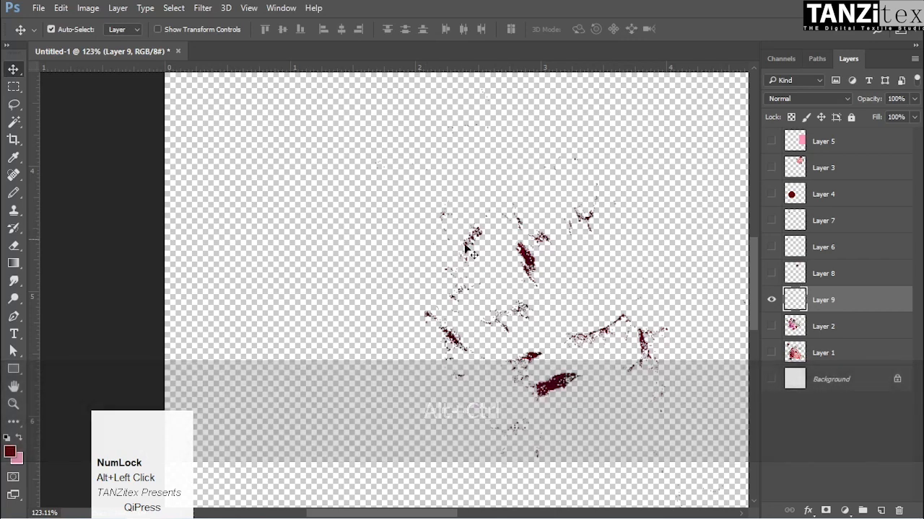
{"action": "key", "text": "alt"}
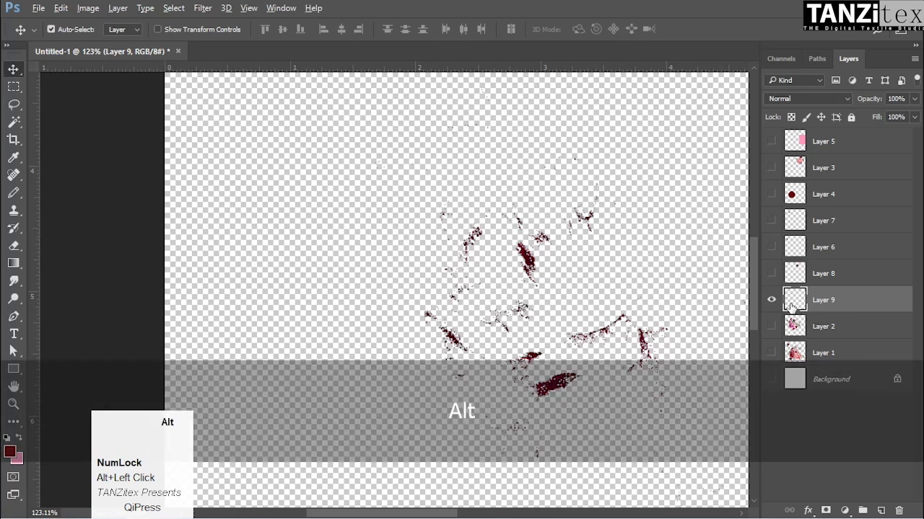
{"action": "left_click", "coordinate": [771, 300], "text": "alt"}
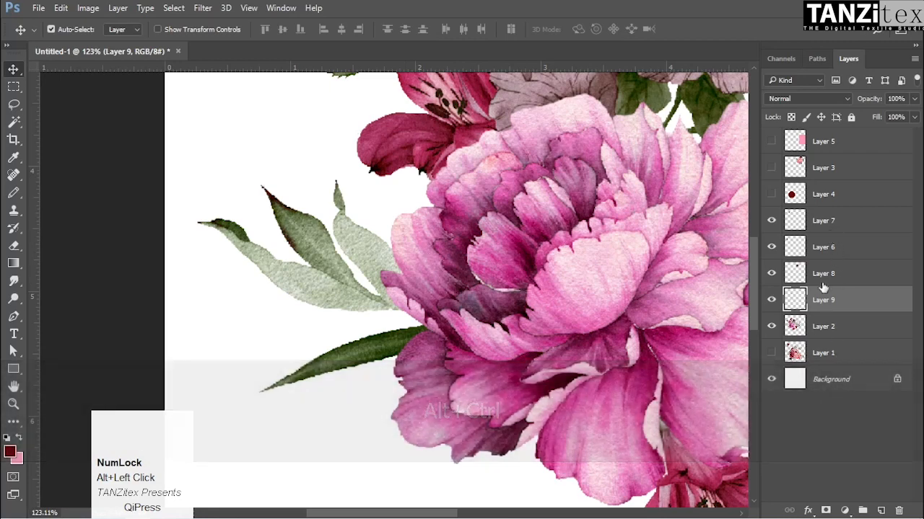
Set the Magic Wand tolerance to 20 and make Layer 2 the active layer
{"action": "key", "text": "space"}
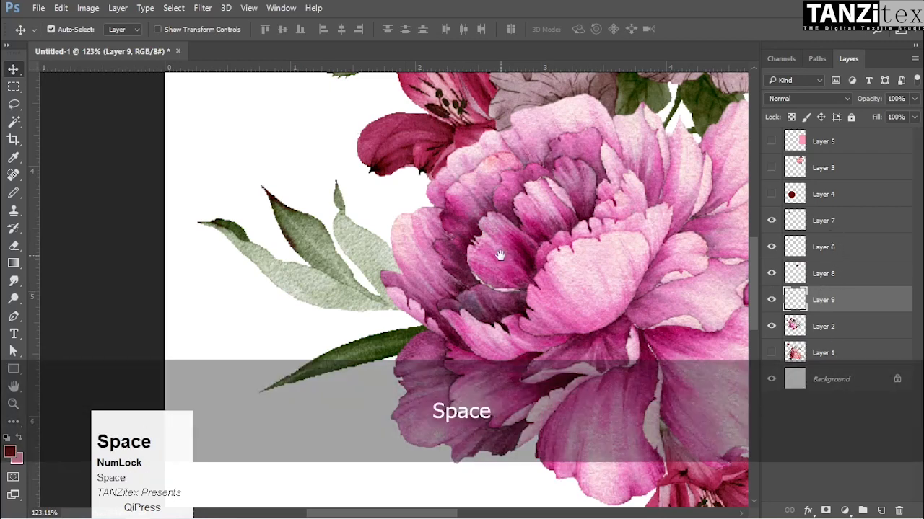
{"action": "left_click", "coordinate": [535, 274], "text": "ctrl"}
{"action": "left_click", "coordinate": [553, 291], "text": "ctrl"}
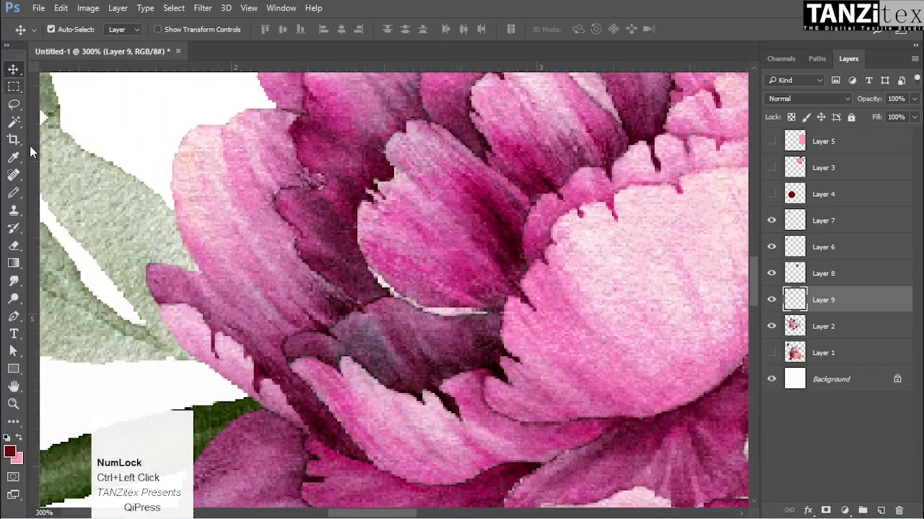
{"action": "key", "text": "w"}
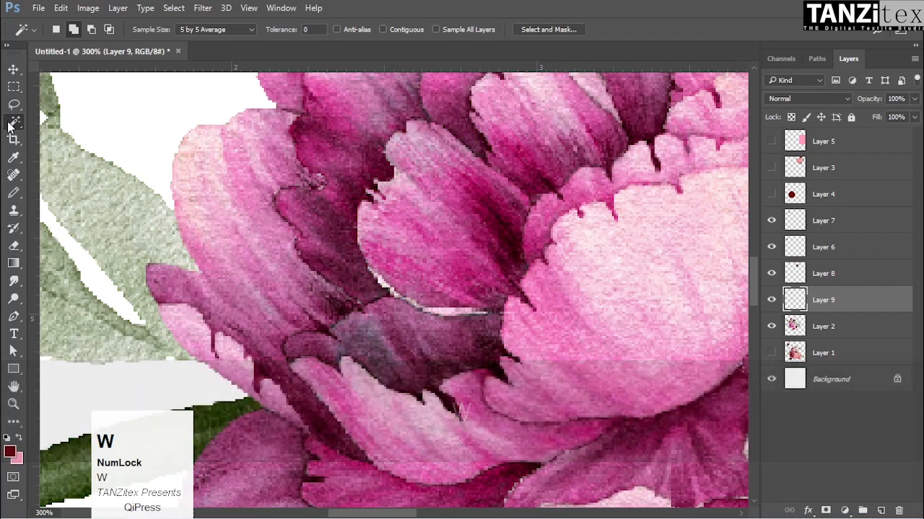
{"action": "left_click", "coordinate": [314, 28]}
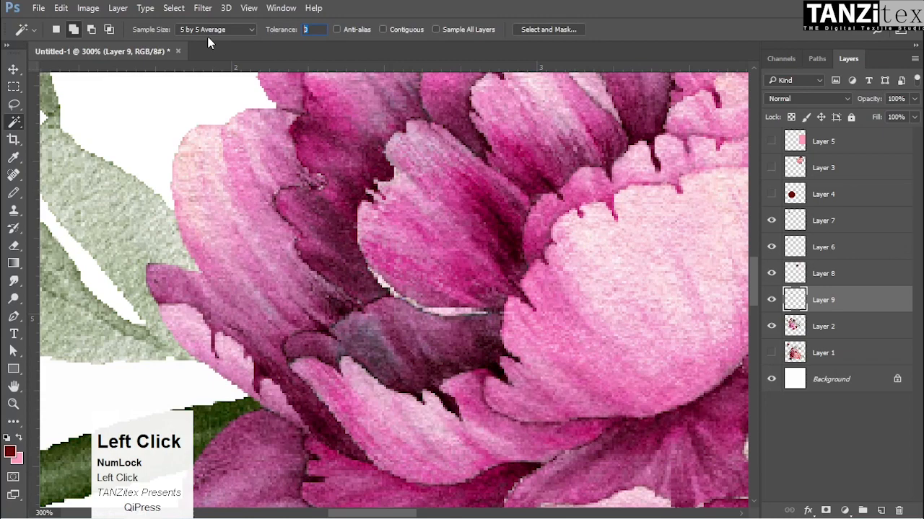
{"action": "type", "text": "2"}
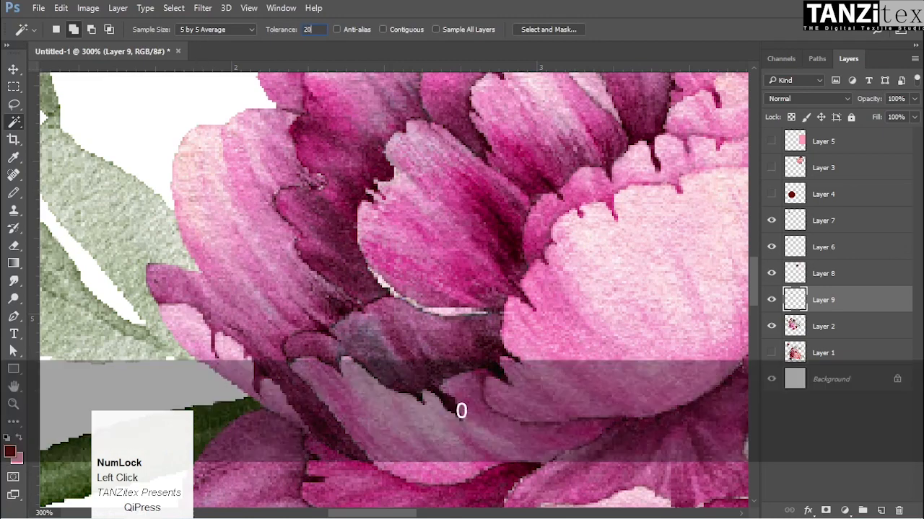
{"action": "left_click", "coordinate": [877, 326]}
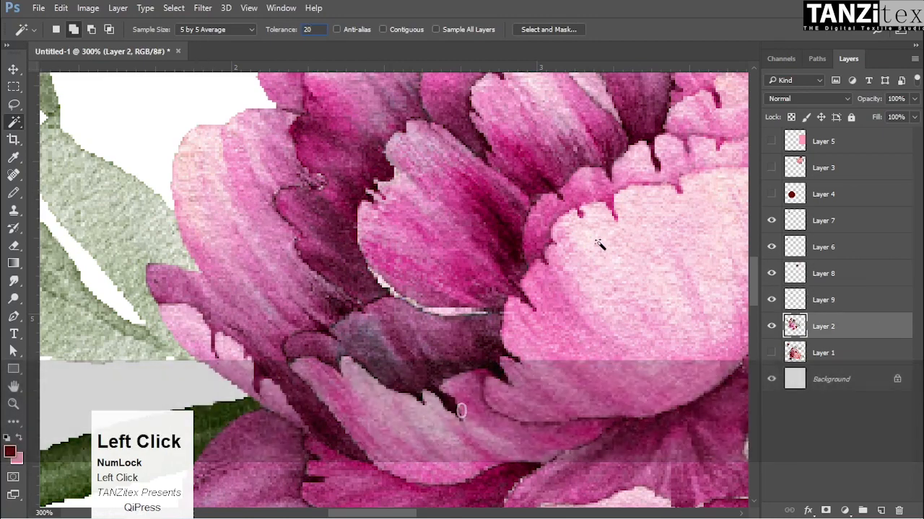
Sample the dark shadow at the inner petal's base on Layer 2 and copy all matching pixels to a new layer
{"action": "mouse_move", "coordinate": [507, 225]}
{"action": "left_mouse_down"}
{"action": "mouse_move", "coordinate": [490, 216]}
{"action": "mouse_move", "coordinate": [500, 221]}
{"action": "left_mouse_up"}
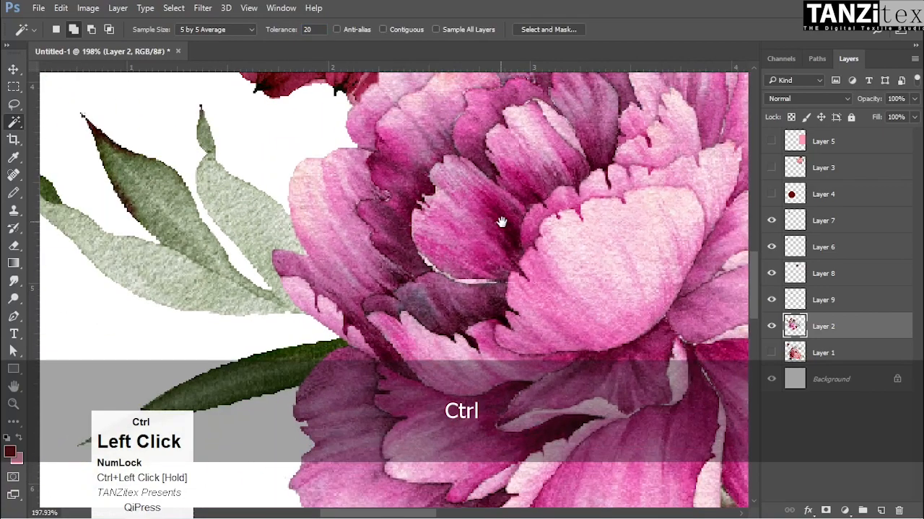
{"action": "left_click", "coordinate": [508, 224]}
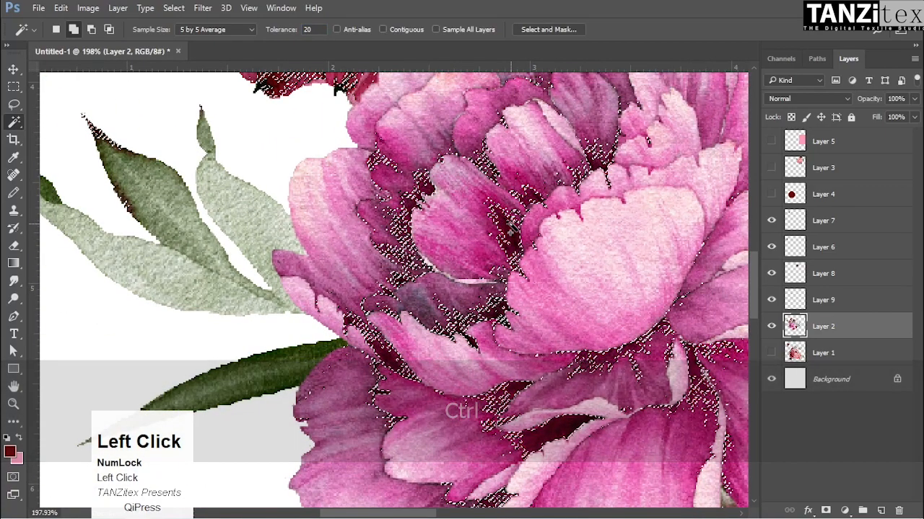
{"action": "mouse_move", "coordinate": [510, 229]}
{"action": "left_mouse_down"}
{"action": "mouse_move", "coordinate": [536, 257]}
{"action": "mouse_move", "coordinate": [526, 240]}
{"action": "mouse_move", "coordinate": [508, 247]}
{"action": "left_mouse_up"}
{"action": "key", "text": "ctrl+d"}
{"action": "left_click", "coordinate": [501, 230]}
{"action": "key", "text": "ctrl+j"}
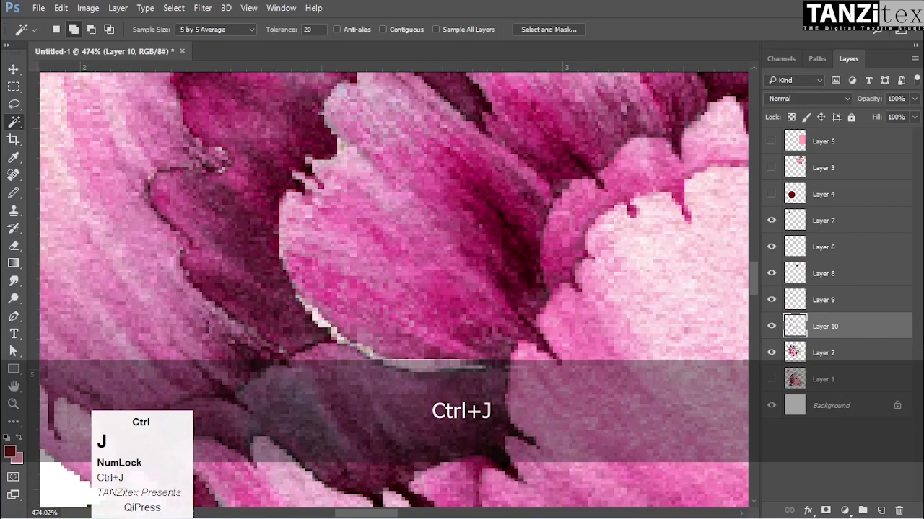
Hide Layer 2 to examine the shadow pixels copied to Layer 10 across the whole bouquet
{"action": "left_click_drag", "start_coordinate": [515, 273], "coordinate": [440, 273]}
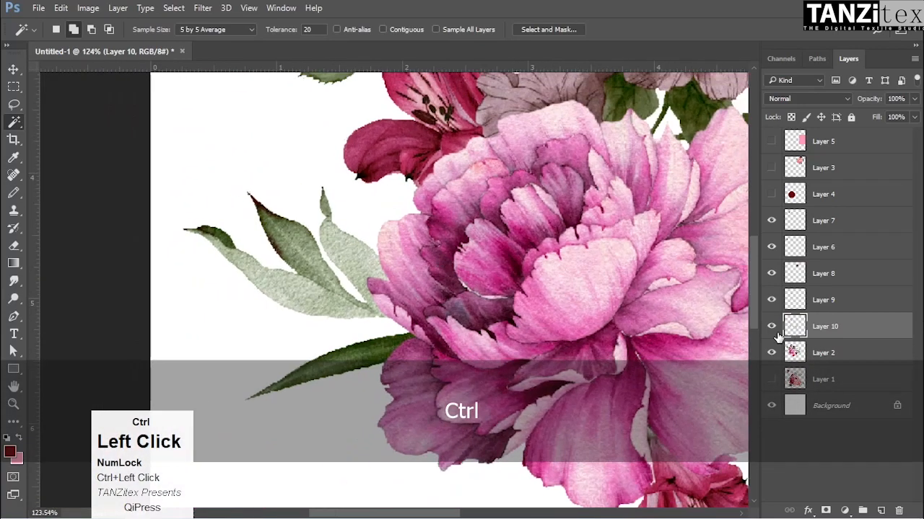
{"action": "left_click", "coordinate": [770, 353]}
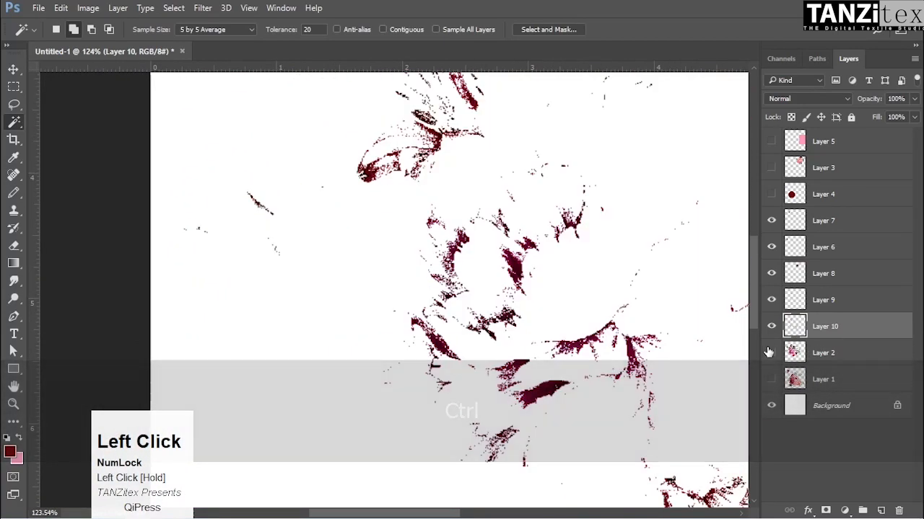
{"action": "left_click_drag", "start_coordinate": [635, 301], "coordinate": [492, 318]}
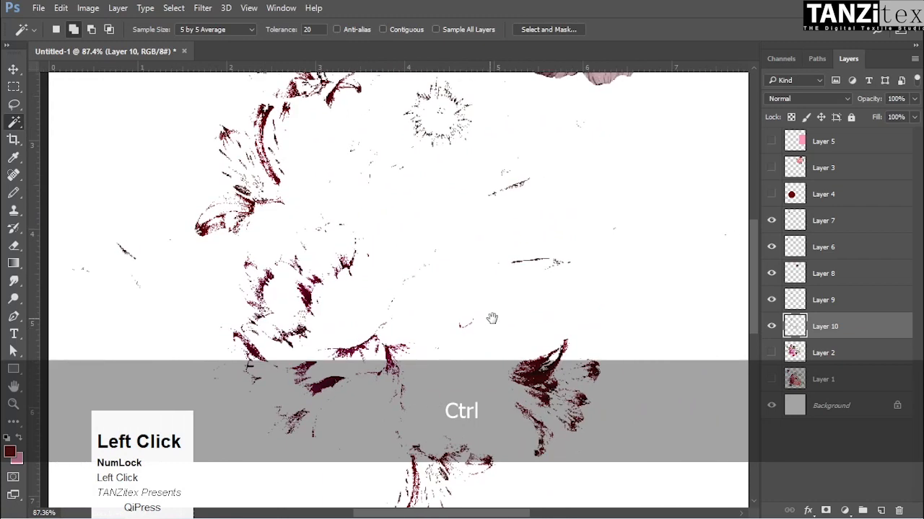
Move Layer 9's shadow pixels horizontally to about X 1329 px, beside Layer 10's shadow pixels
{"action": "left_click", "coordinate": [843, 302]}
{"action": "key", "text": "ctrl+t"}
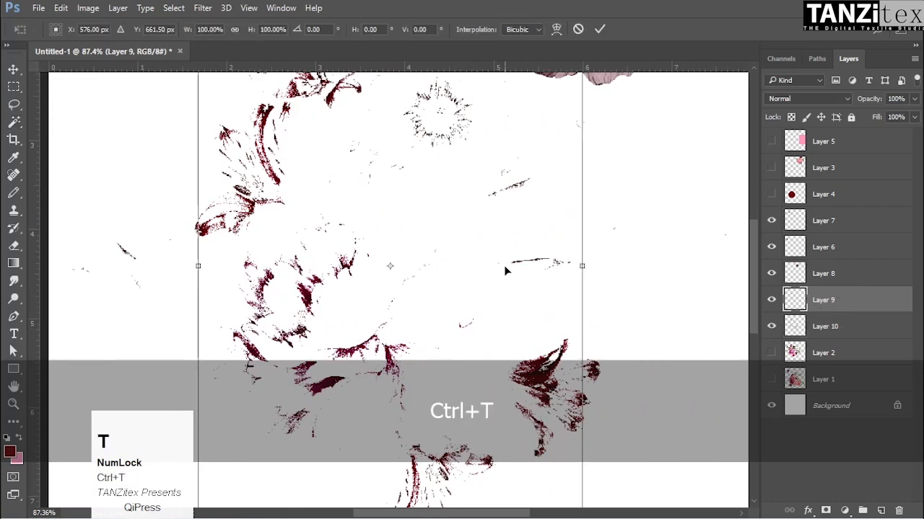
{"action": "left_click", "coordinate": [599, 29]}
{"action": "left_click_drag", "start_coordinate": [557, 251], "coordinate": [517, 246]}
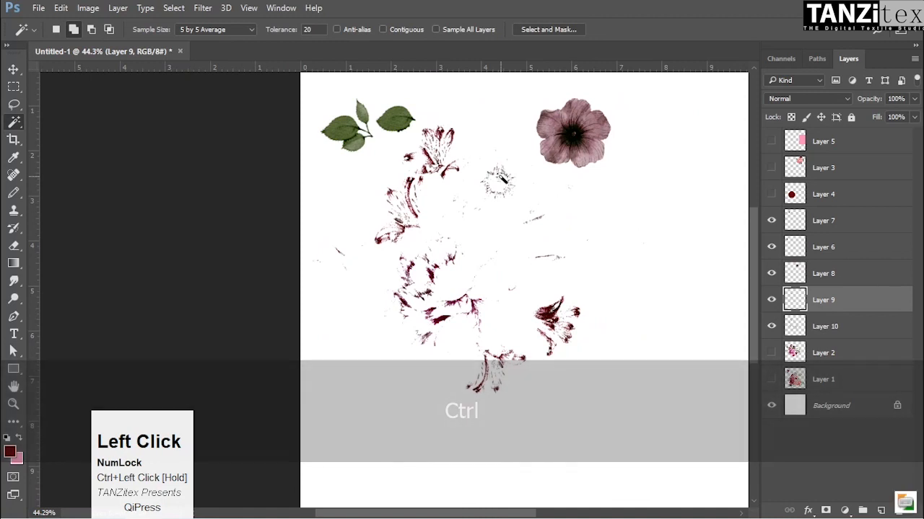
{"action": "key", "text": "ctrl"}
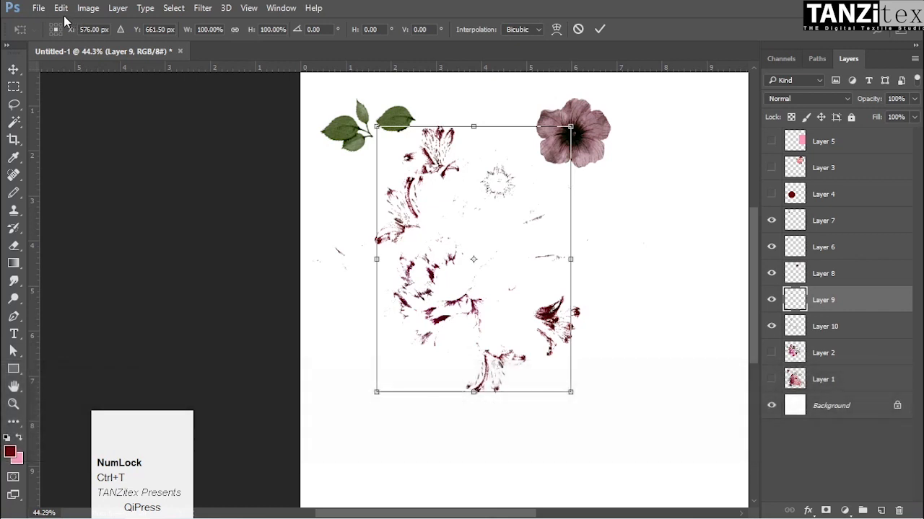
{"action": "key", "text": "shift"}
{"action": "left_click_drag", "start_coordinate": [448, 218], "coordinate": [670, 228]}
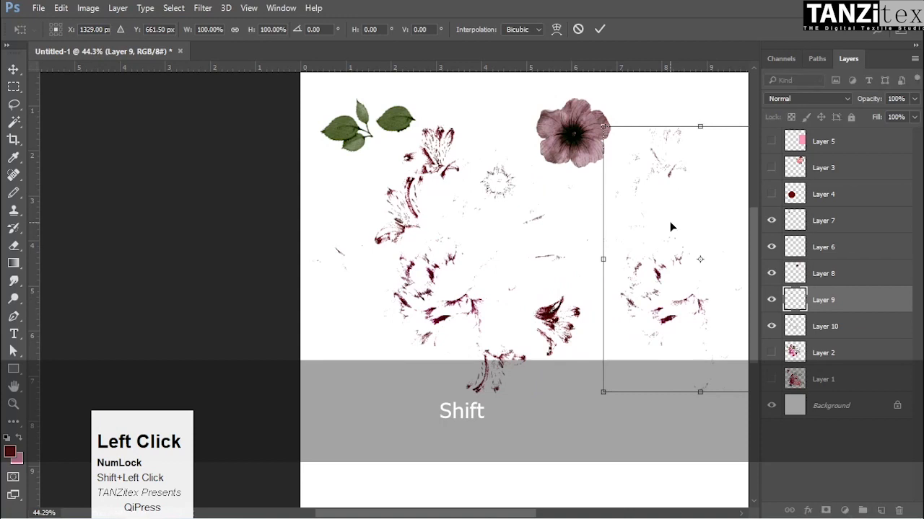
{"action": "key", "text": "Return"}
Compare Layer 9's shadow pixels with Layer 10's up close, switching Layer 9's visibility off and on
{"action": "key", "text": "ctrl+space"}
{"action": "left_click_drag", "start_coordinate": [672, 275], "coordinate": [711, 303]}
{"action": "left_click_drag", "start_coordinate": [641, 294], "coordinate": [638, 257]}
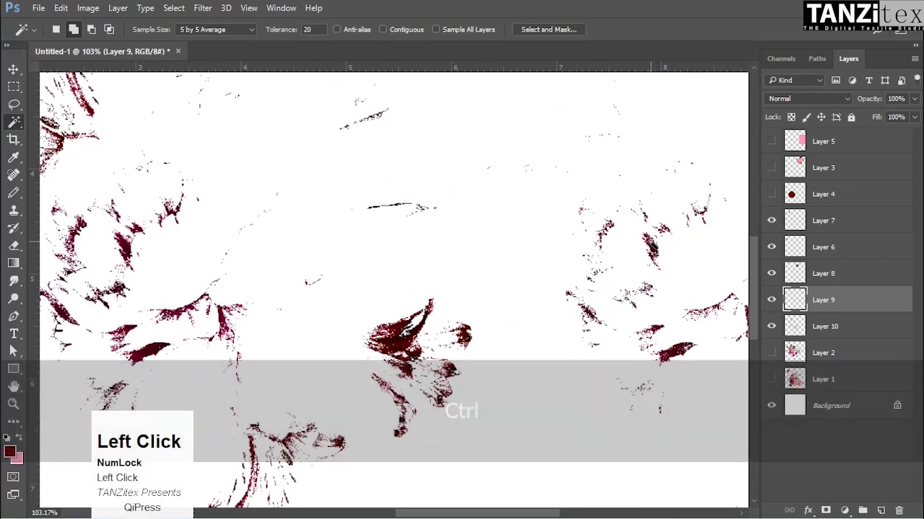
{"action": "left_click", "coordinate": [775, 299]}
{"action": "left_click", "coordinate": [774, 299]}
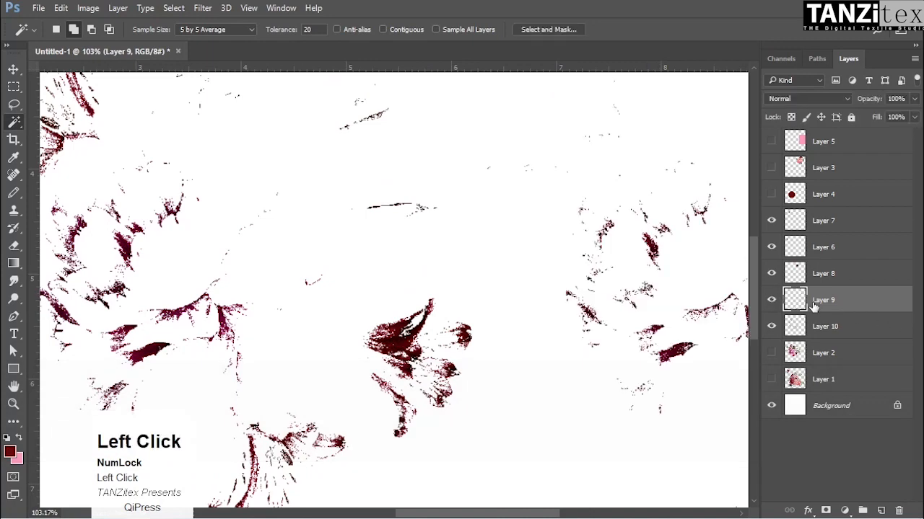
Toggle the visibility of Layer 10 and examine the extracted dark petal patches up close
{"action": "left_click", "coordinate": [771, 328]}
{"action": "left_click", "coordinate": [772, 329]}
{"action": "left_click_drag", "start_coordinate": [498, 303], "coordinate": [556, 288]}
{"action": "left_click_drag", "start_coordinate": [288, 277], "coordinate": [469, 276]}
{"action": "left_click_drag", "start_coordinate": [303, 266], "coordinate": [340, 276]}
{"action": "right_click", "coordinate": [7, 124]}
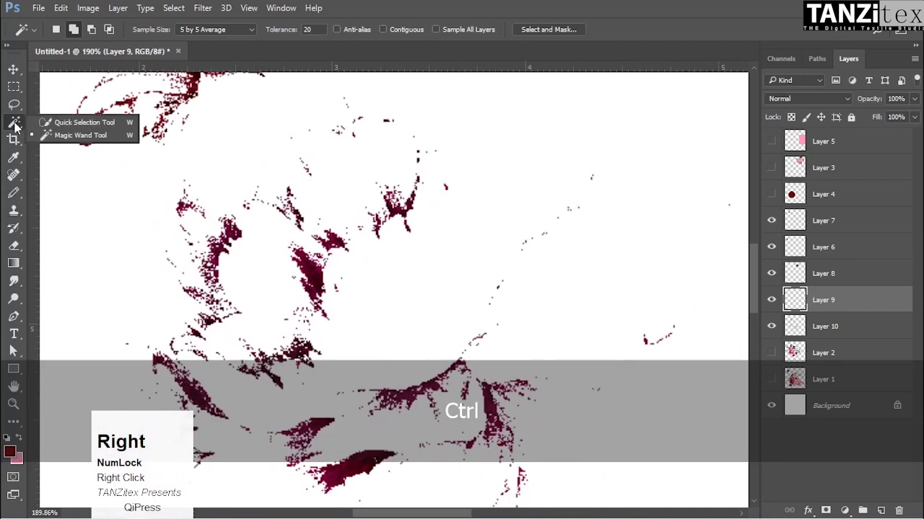
{"action": "left_click", "coordinate": [58, 133]}
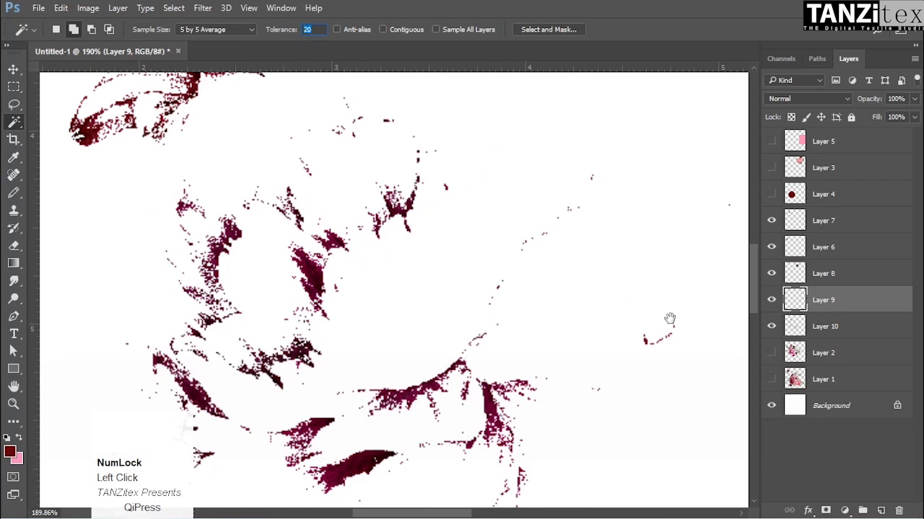
{"action": "left_click_drag", "start_coordinate": [641, 293], "coordinate": [558, 292]}
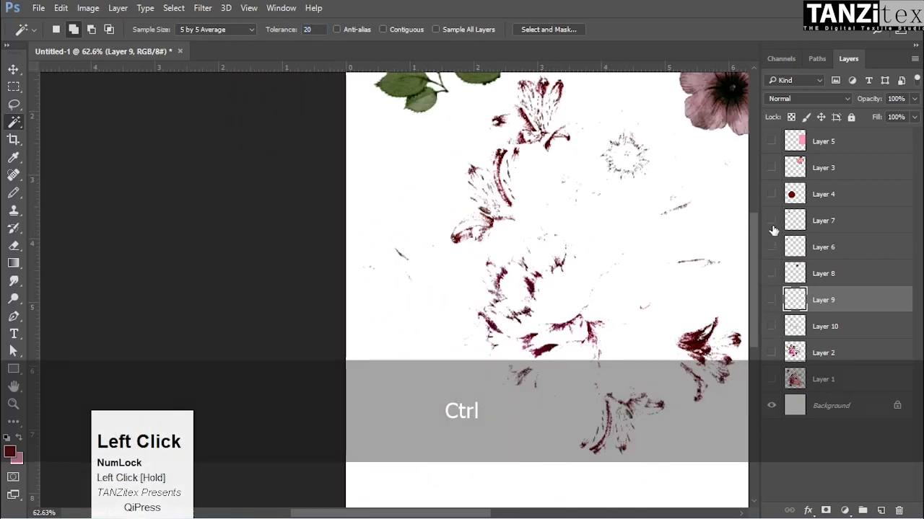
Make all layers visible except Layer 5 and the dark red circle on Layer 4
{"action": "right_click", "coordinate": [13, 122]}
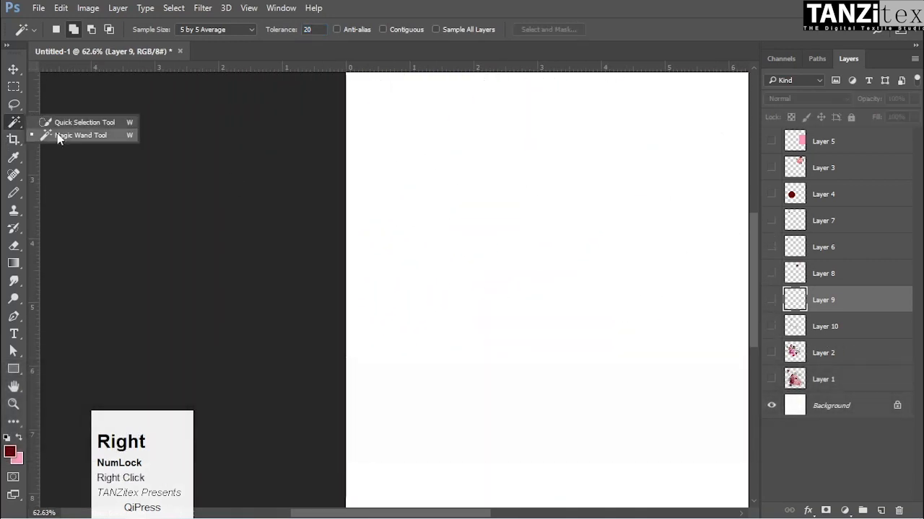
{"action": "left_click", "coordinate": [59, 136]}
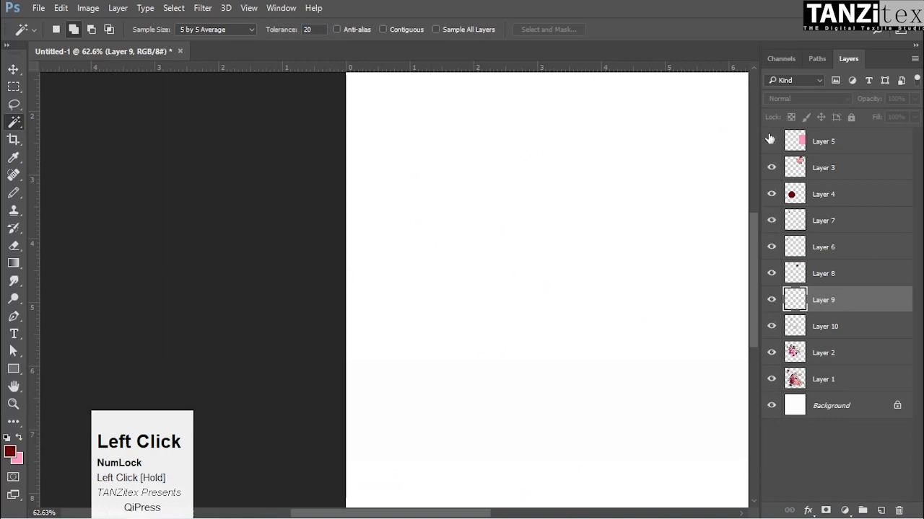
{"action": "key", "text": "ctrl+space"}
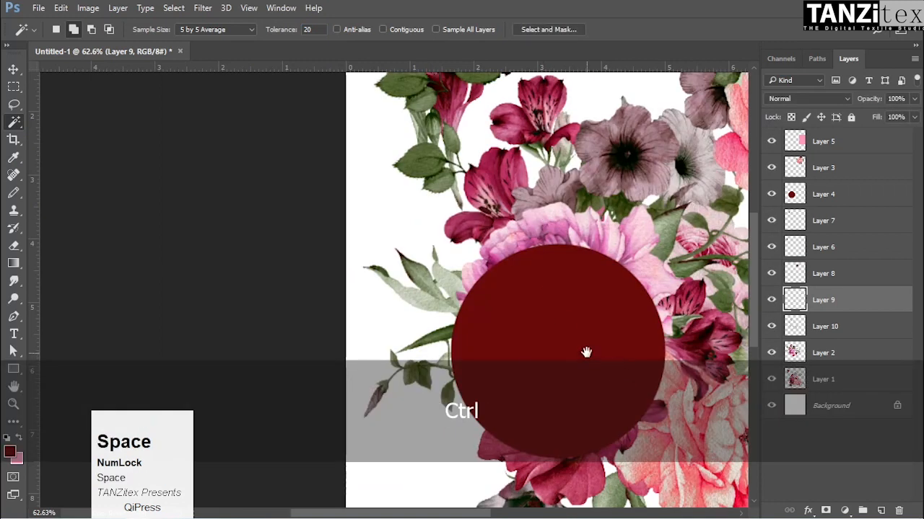
{"action": "key", "text": "v"}
{"action": "left_click", "coordinate": [599, 353]}
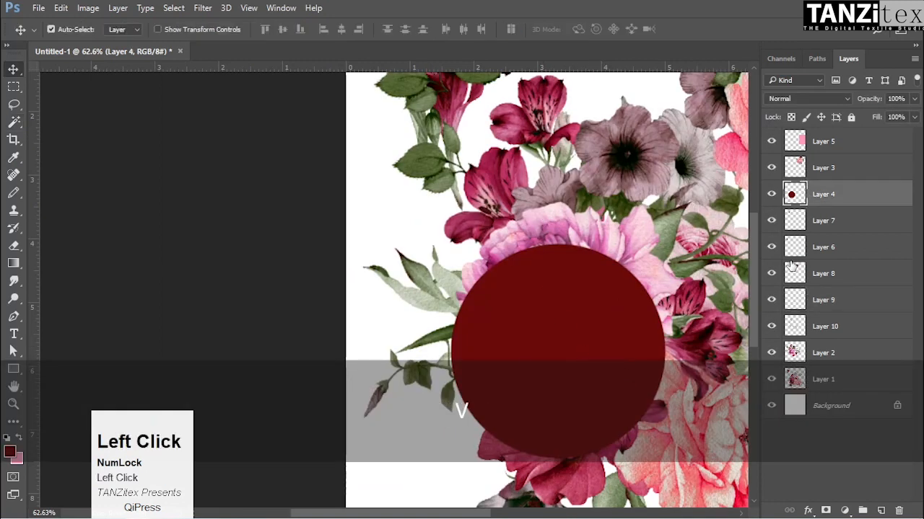
{"action": "left_click", "coordinate": [771, 194]}
{"action": "left_click", "coordinate": [771, 141]}
{"action": "key", "text": "space"}
{"action": "left_click_drag", "start_coordinate": [556, 299], "coordinate": [548, 444]}
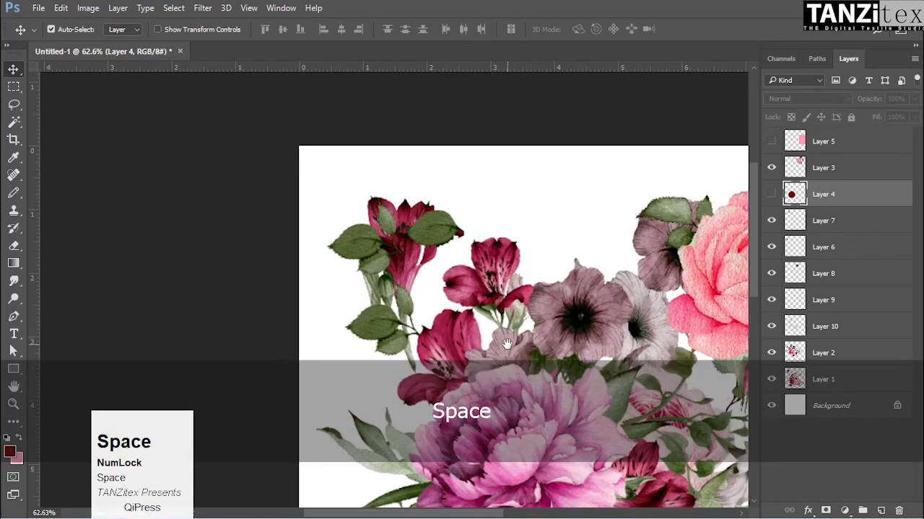
Make Layer 2 the active layer by picking its crimson flower, and hide Layer 1
{"action": "left_click", "coordinate": [500, 269]}
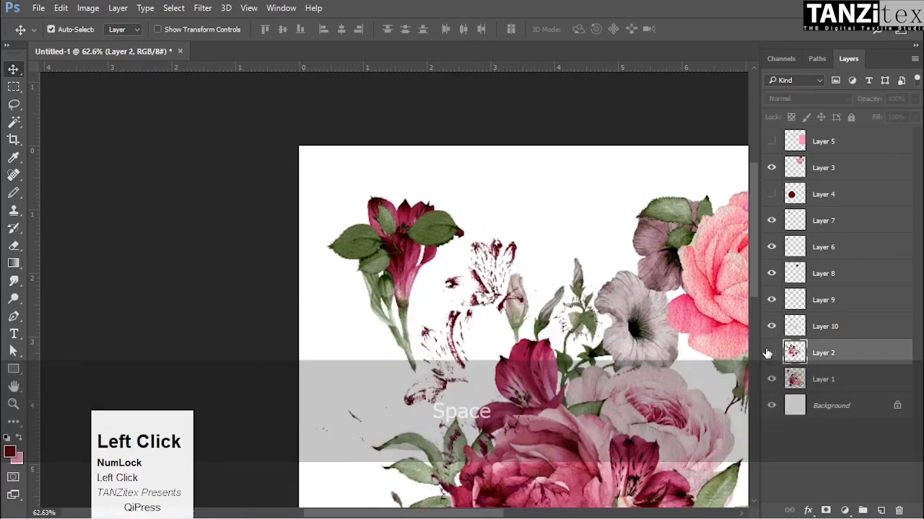
{"action": "left_click", "coordinate": [770, 378]}
{"action": "key", "text": "space"}
{"action": "left_click_drag", "start_coordinate": [474, 395], "coordinate": [486, 324]}
Outline the whole crimson flower beside the mauve blossom with the Lasso tool, following its lower petal edges
{"action": "key", "text": "ctrl+space"}
{"action": "mouse_move", "coordinate": [444, 209]}
{"action": "left_mouse_down"}
{"action": "mouse_move", "coordinate": [683, 194]}
{"action": "mouse_move", "coordinate": [680, 204]}
{"action": "left_mouse_up"}
{"action": "key", "text": "l"}
{"action": "key", "text": "ctrl+space"}
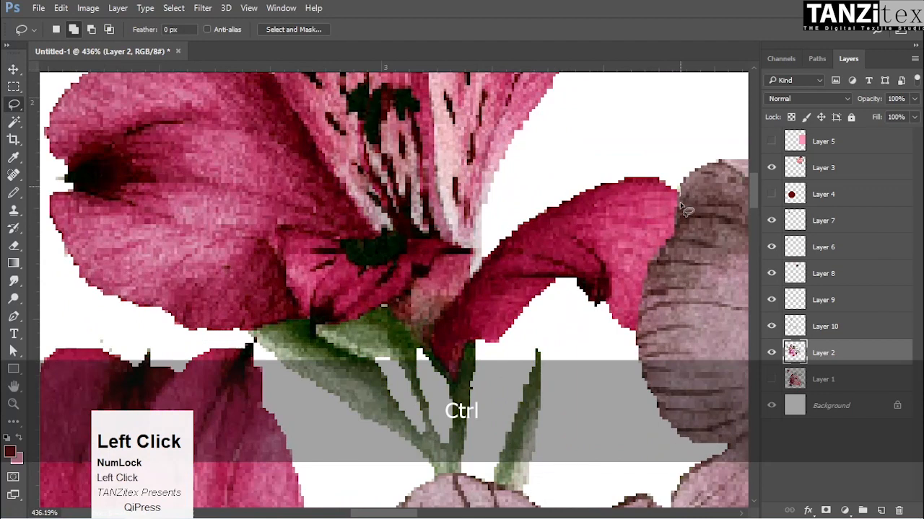
{"action": "mouse_move", "coordinate": [673, 240]}
{"action": "left_mouse_down"}
{"action": "mouse_move", "coordinate": [653, 264]}
{"action": "mouse_move", "coordinate": [641, 325]}
{"action": "left_mouse_up"}
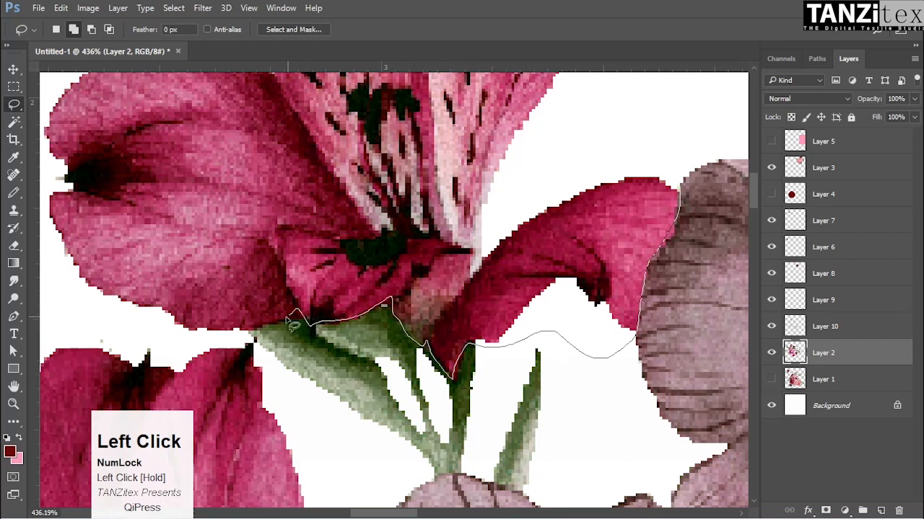
{"action": "mouse_move", "coordinate": [104, 283]}
{"action": "left_mouse_down"}
{"action": "mouse_move", "coordinate": [207, 157]}
{"action": "mouse_move", "coordinate": [601, 90]}
{"action": "left_mouse_up"}
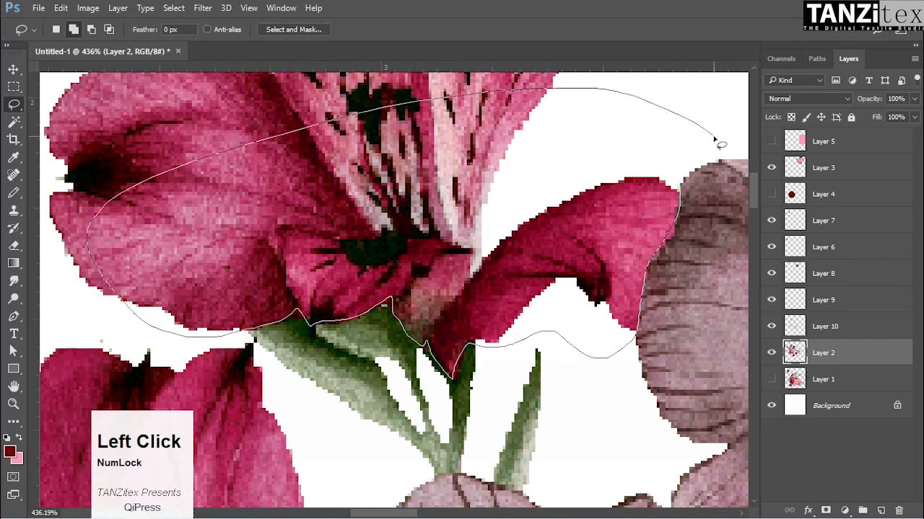
{"action": "left_click_drag", "start_coordinate": [715, 139], "coordinate": [680, 187]}
{"action": "mouse_move", "coordinate": [639, 214]}
{"action": "left_mouse_down"}
{"action": "mouse_move", "coordinate": [590, 237]}
{"action": "mouse_move", "coordinate": [621, 155]}
{"action": "mouse_move", "coordinate": [534, 168]}
{"action": "mouse_move", "coordinate": [435, 261]}
{"action": "mouse_move", "coordinate": [445, 310]}
{"action": "mouse_move", "coordinate": [477, 330]}
{"action": "mouse_move", "coordinate": [532, 319]}
{"action": "mouse_move", "coordinate": [565, 295]}
{"action": "mouse_move", "coordinate": [607, 312]}
{"action": "mouse_move", "coordinate": [554, 306]}
{"action": "left_mouse_up"}
{"action": "left_click_drag", "start_coordinate": [654, 301], "coordinate": [587, 306]}
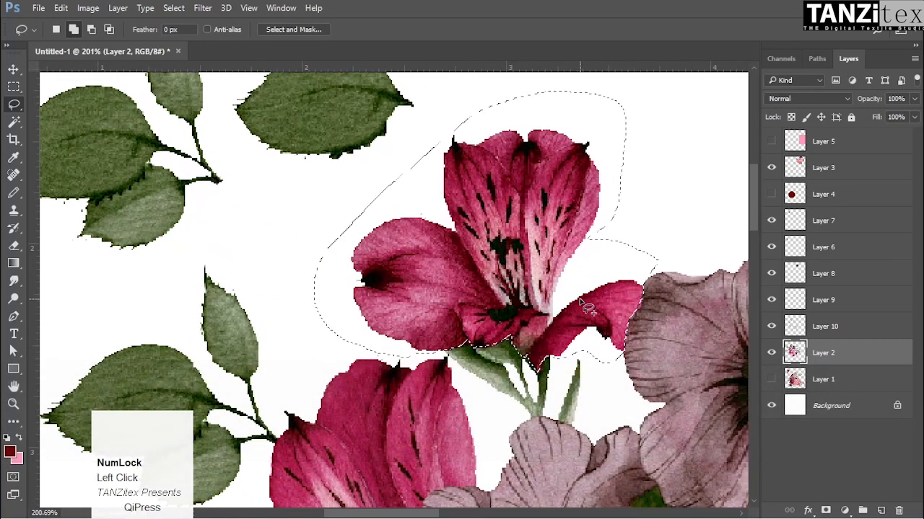
Try a Hue/Saturation hue shift of -2 on the lassoed crimson flower and cancel it
{"action": "key", "text": "ctrl+u"}
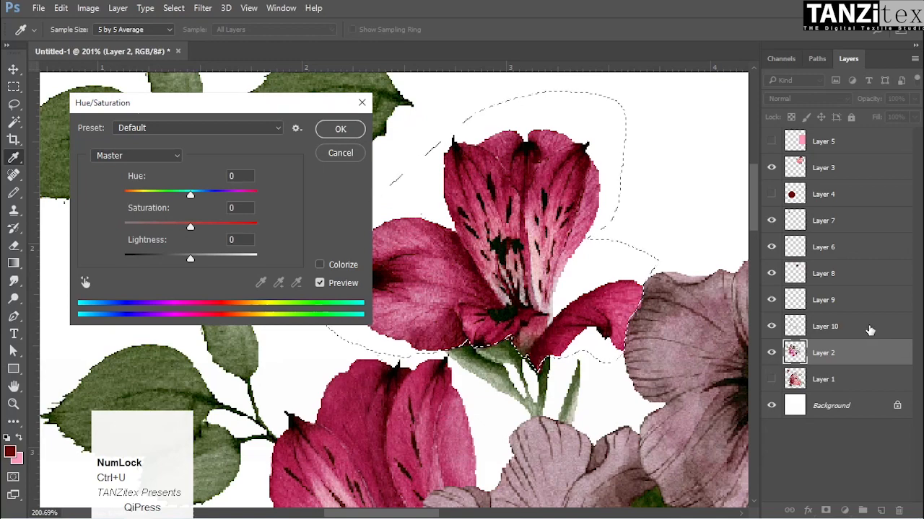
{"action": "mouse_move", "coordinate": [192, 197]}
{"action": "left_mouse_down"}
{"action": "mouse_move", "coordinate": [214, 196]}
{"action": "mouse_move", "coordinate": [130, 199]}
{"action": "mouse_move", "coordinate": [202, 197]}
{"action": "mouse_move", "coordinate": [192, 213]}
{"action": "left_mouse_up"}
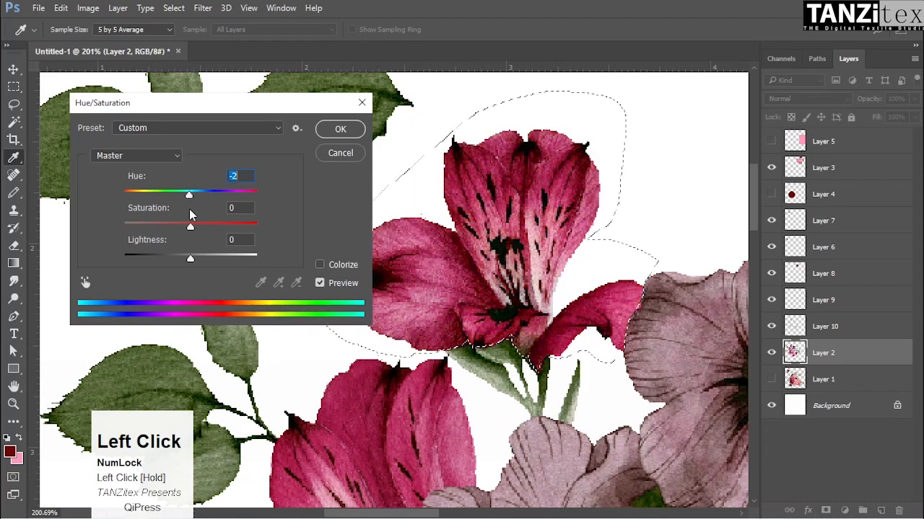
{"action": "left_click", "coordinate": [347, 158]}
{"action": "key", "text": "ctrl+space"}
{"action": "left_click_drag", "start_coordinate": [558, 235], "coordinate": [484, 235]}
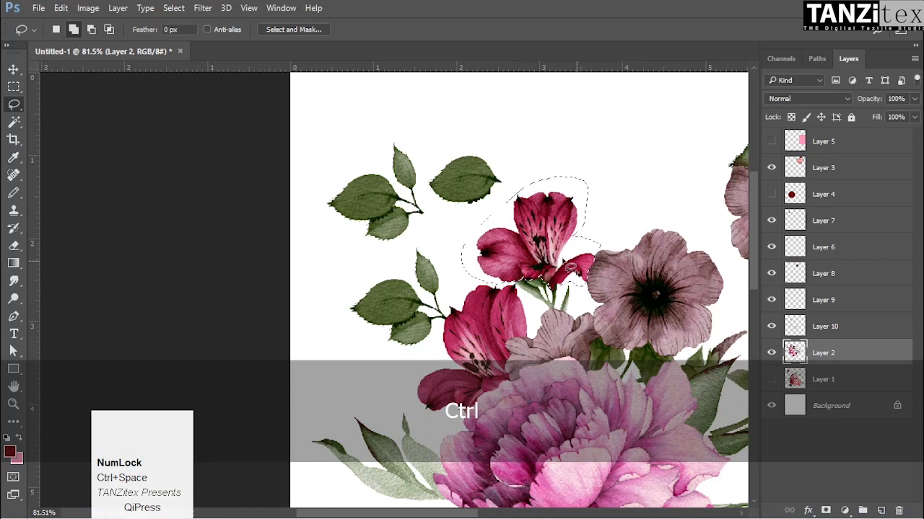
Clear the flower selection, try lassoing only its upper petals, and deselect them
{"action": "key", "text": "ctrl+d"}
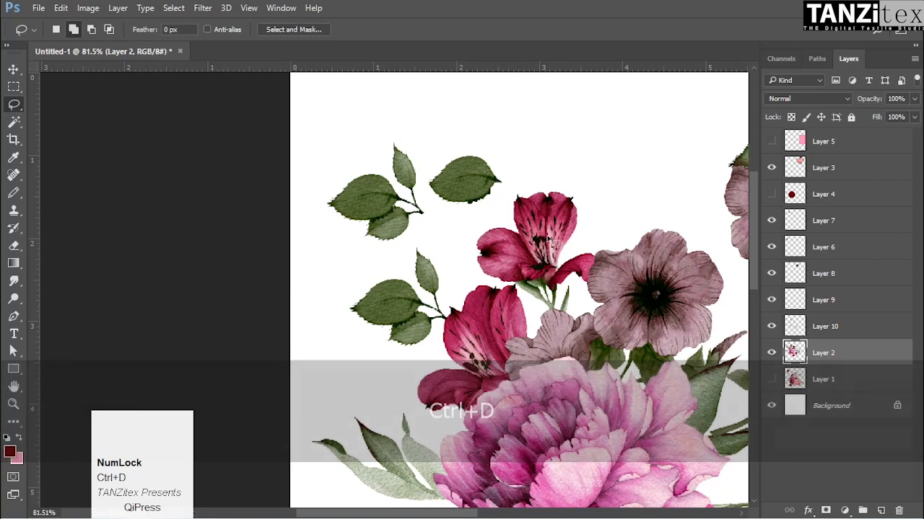
{"action": "left_click_drag", "start_coordinate": [608, 217], "coordinate": [581, 246]}
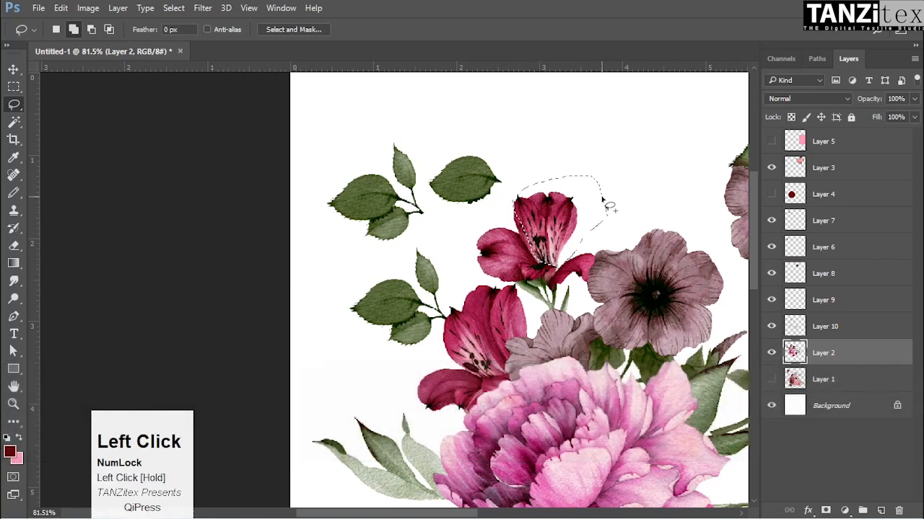
{"action": "key", "text": "ctrl+d"}
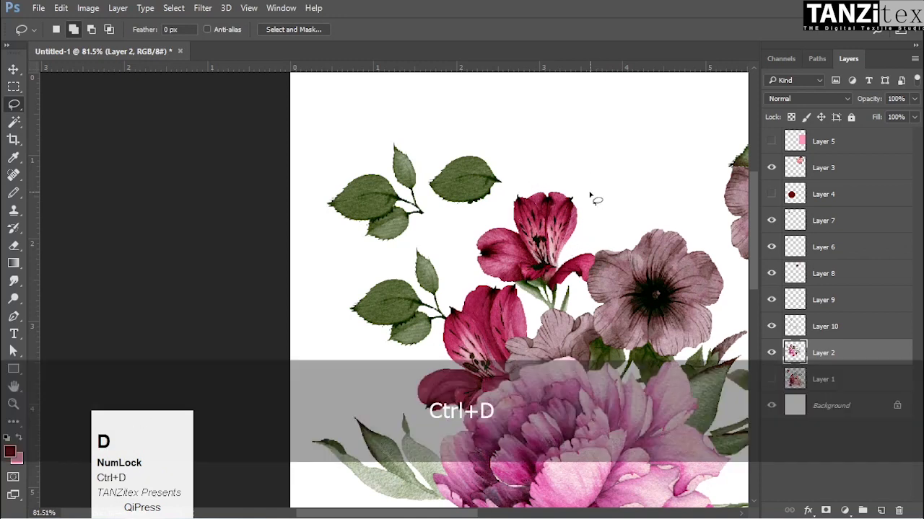
{"action": "right_click", "coordinate": [14, 105]}
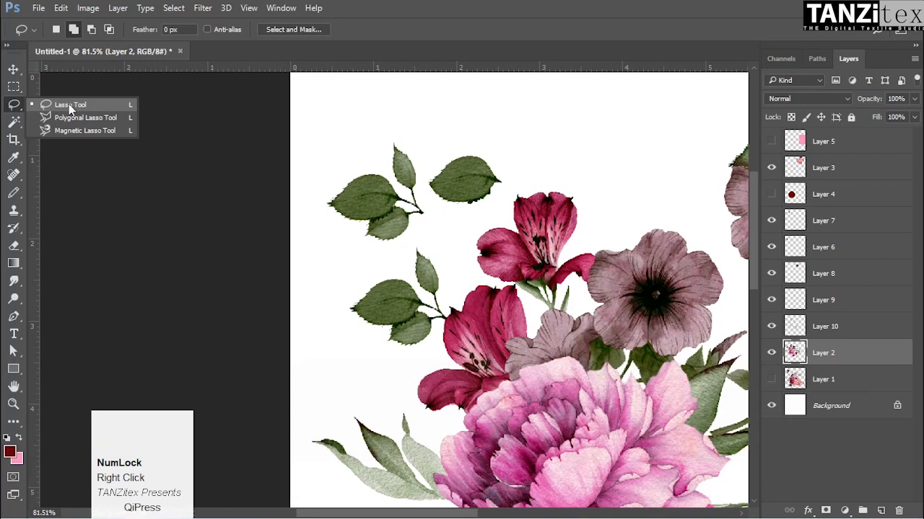
Select the pink petal colour of the crimson flower with the Magic Wand tool and inspect the selection closely
{"action": "left_click", "coordinate": [15, 122]}
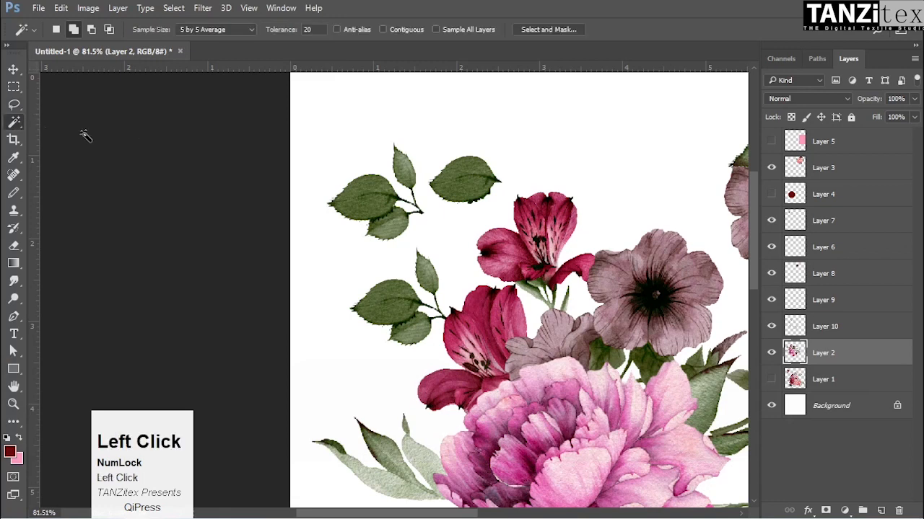
{"action": "left_click", "coordinate": [494, 257]}
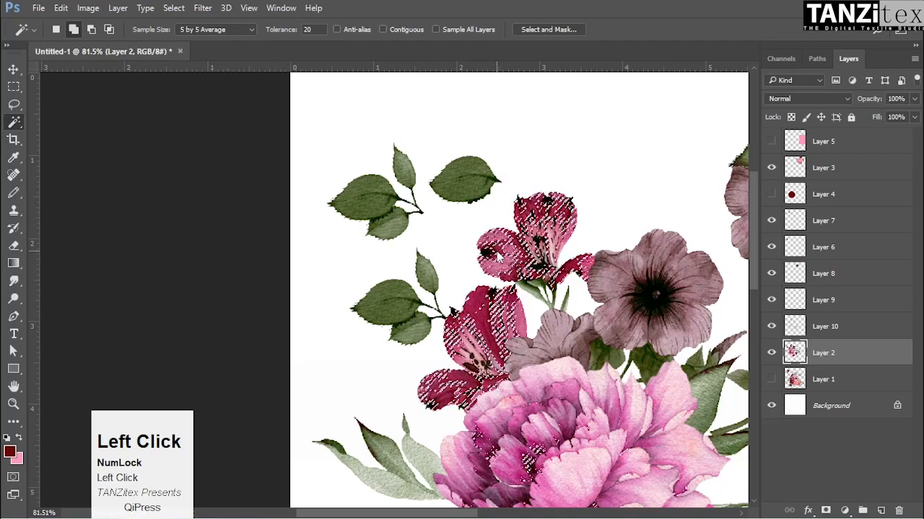
{"action": "left_click_drag", "start_coordinate": [493, 257], "coordinate": [546, 276]}
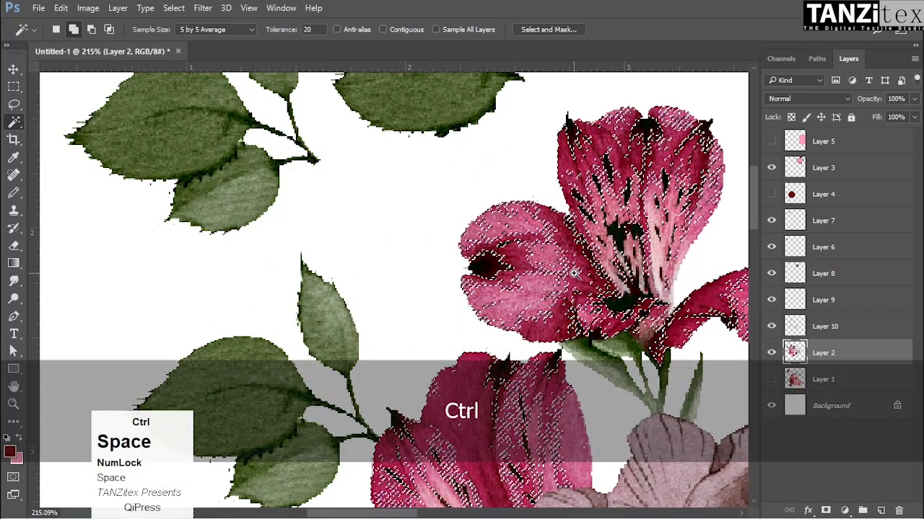
{"action": "left_click_drag", "start_coordinate": [574, 271], "coordinate": [608, 301]}
Set the Magic Wand tolerance to 40 and reselect the petal colour from a cleared selection
{"action": "left_click", "coordinate": [315, 29]}
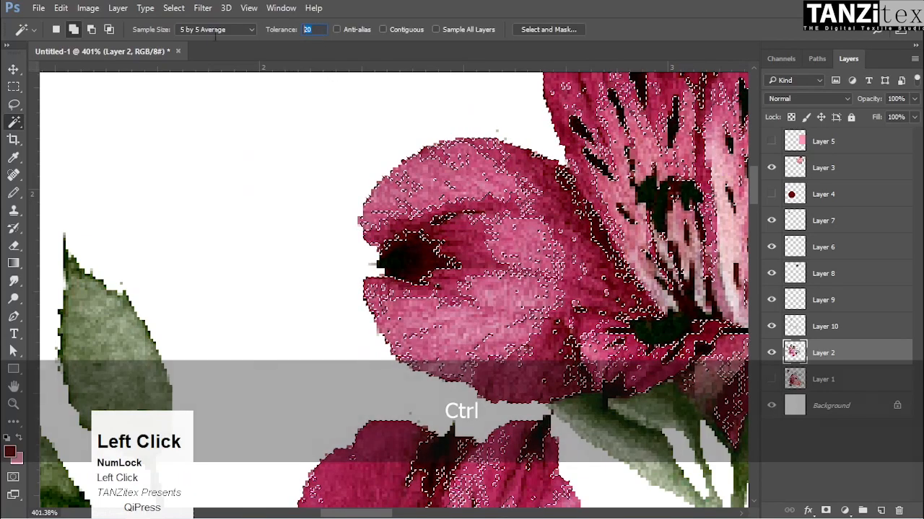
{"action": "type", "text": "40"}
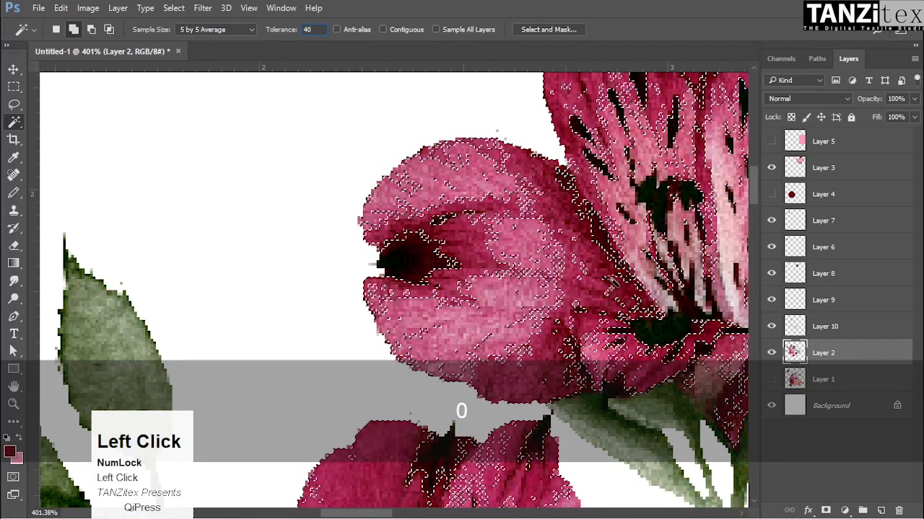
{"action": "key", "text": "ctrl+d"}
{"action": "left_click", "coordinate": [574, 248]}
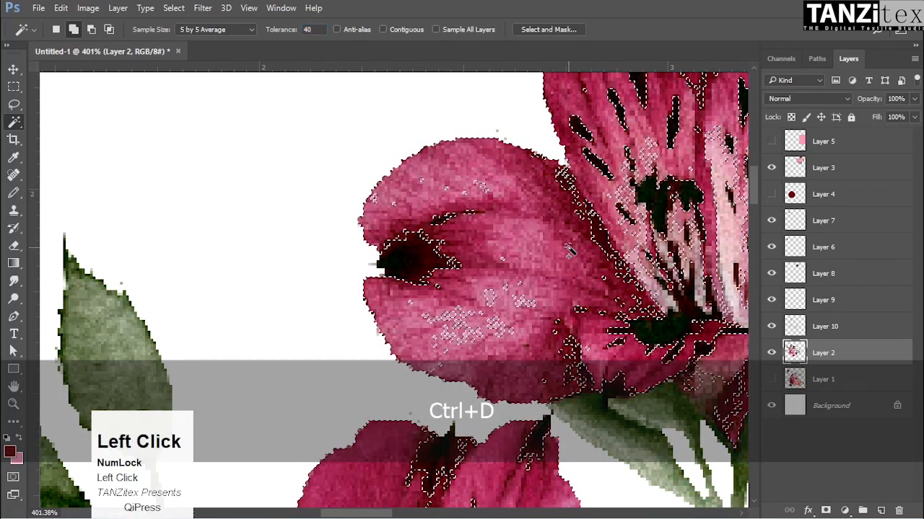
{"action": "key", "text": "ctrl+d"}
{"action": "left_click", "coordinate": [574, 247]}
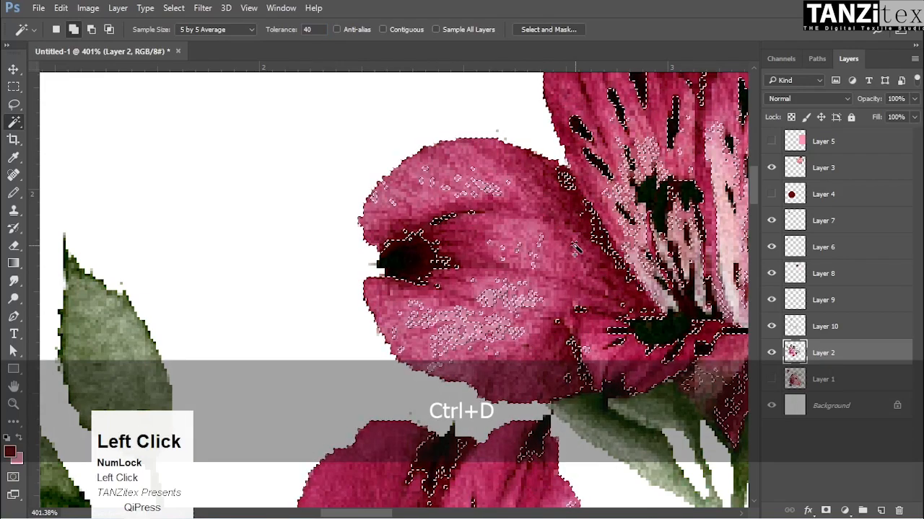
{"action": "left_click_drag", "start_coordinate": [543, 289], "coordinate": [476, 283]}
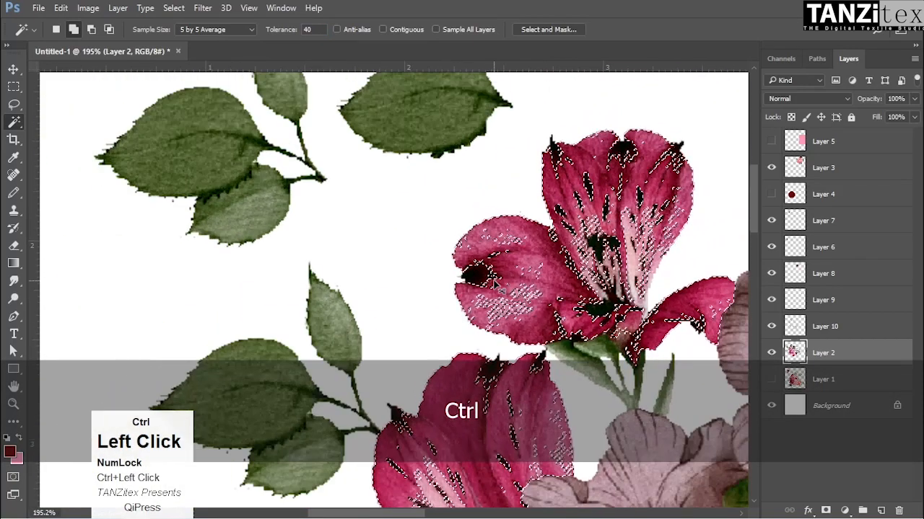
Deselect, set the Magic Wand tolerance to 20 and sample the crimson petal again
{"action": "key", "text": "ctrl+d"}
{"action": "left_click", "coordinate": [309, 30]}
{"action": "type", "text": "20"}
{"action": "left_click", "coordinate": [566, 267]}
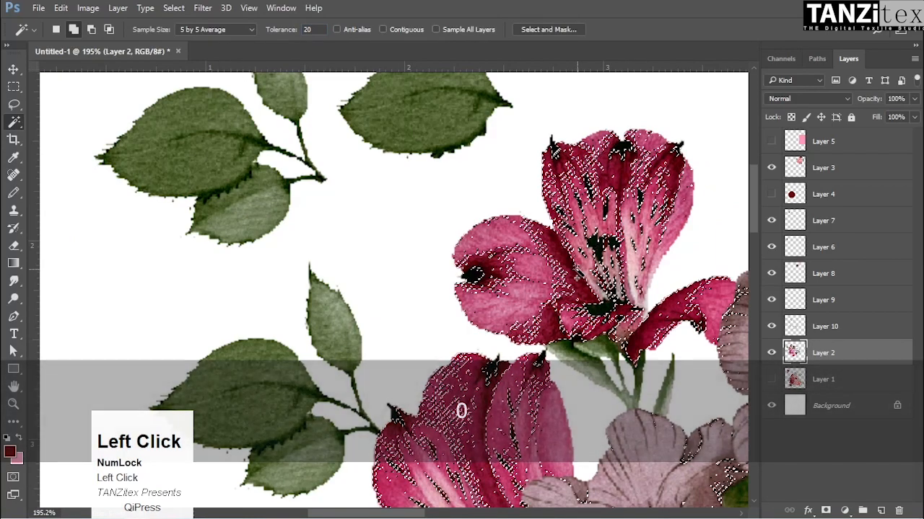
Return the Magic Wand tolerance to 40 and make a fresh selection from the flower's side petal
{"action": "type", "text": "4"}
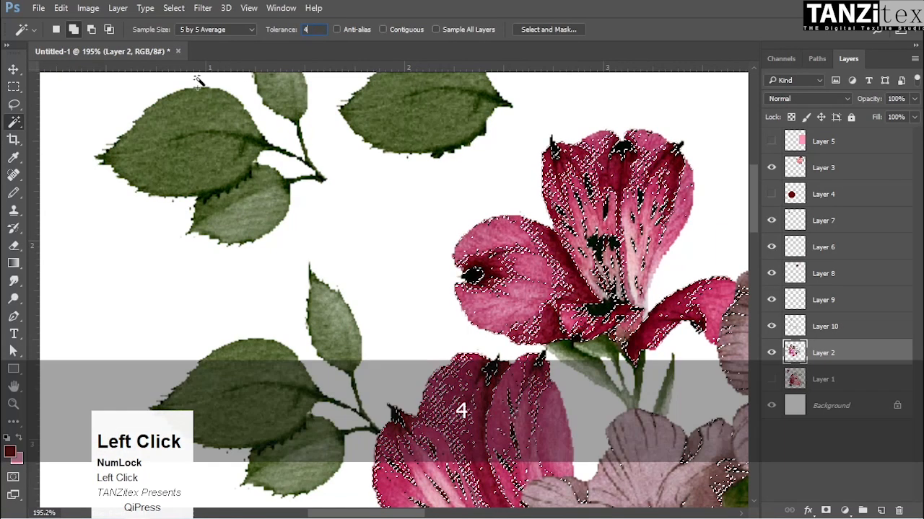
{"action": "type", "text": "000"}
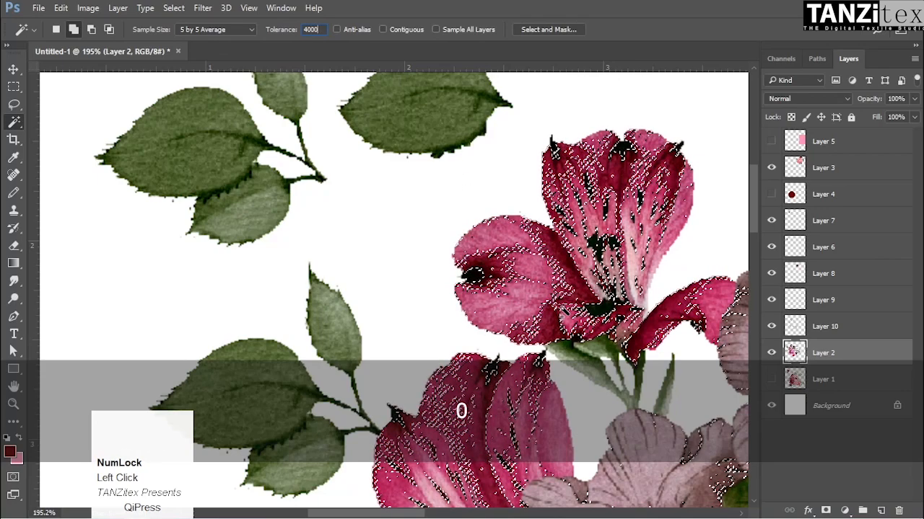
{"action": "key", "text": "BackSpace"}
{"action": "key", "text": "BackSpace"}
{"action": "key", "text": "ctrl+d"}
{"action": "left_click", "coordinate": [549, 261]}
{"action": "key", "text": "ctrl+d"}
{"action": "left_click", "coordinate": [551, 261]}
{"action": "key", "text": "ctrl+space"}
{"action": "left_click", "coordinate": [530, 264], "text": "ctrl"}
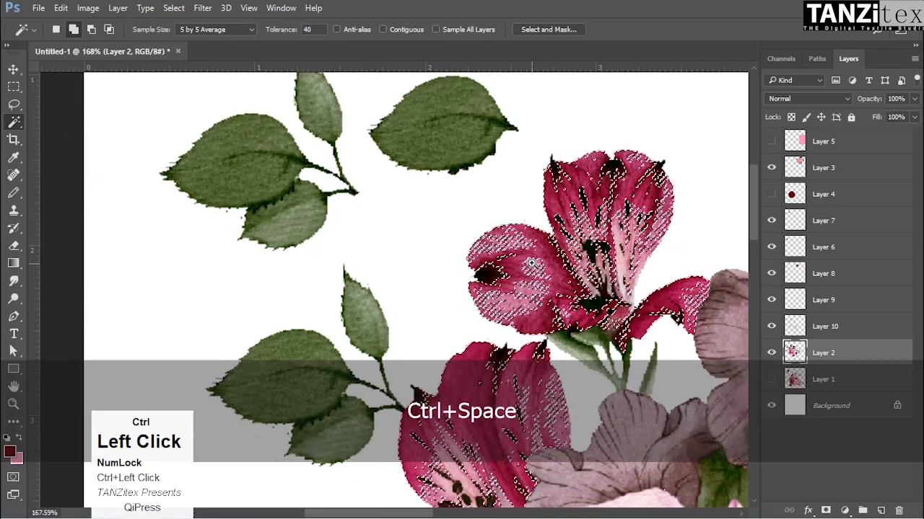
Set the Magic Wand tolerance to 5 and make a fresh selection of the darker petal colour
{"action": "left_click", "coordinate": [157, 30]}
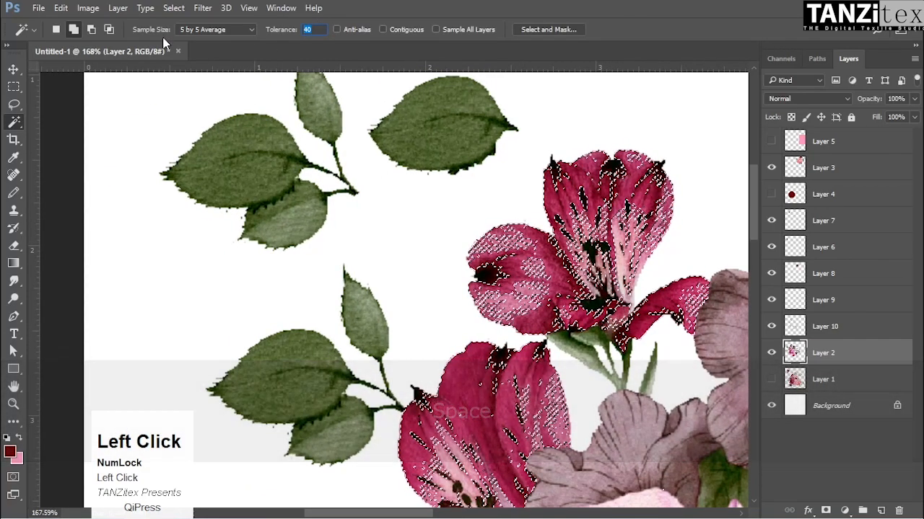
{"action": "type", "text": "5"}
{"action": "key", "text": "ctrl+d"}
{"action": "left_click", "coordinate": [554, 263]}
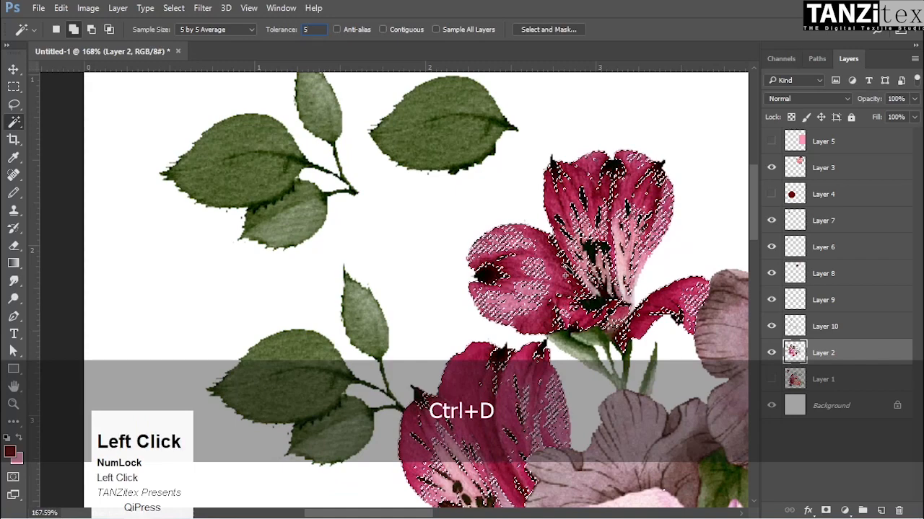
{"action": "key", "text": "ctrl+d"}
{"action": "left_click", "coordinate": [557, 264]}
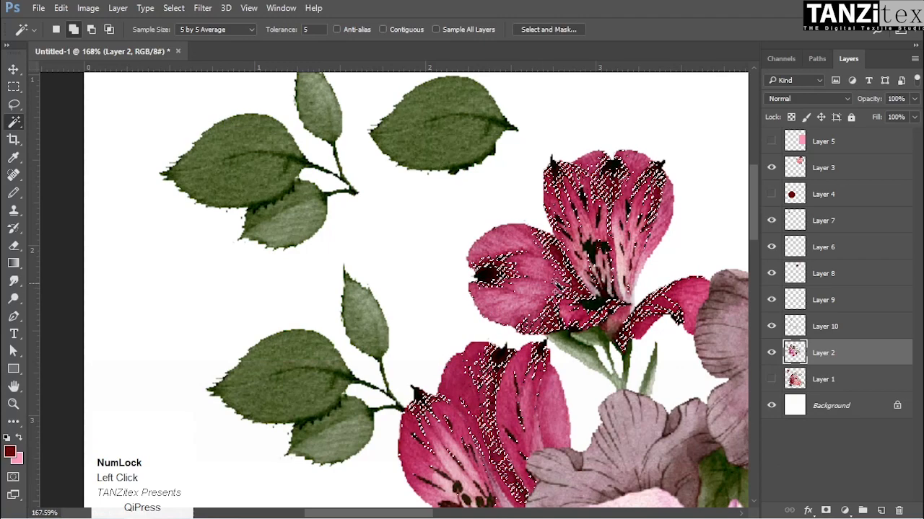
Clear the selection, enable Anti-alias for the Magic Wand and sample the green leaf beside the crimson flower
{"action": "key", "text": "ctrl"}
{"action": "key", "text": "ctrl+d"}
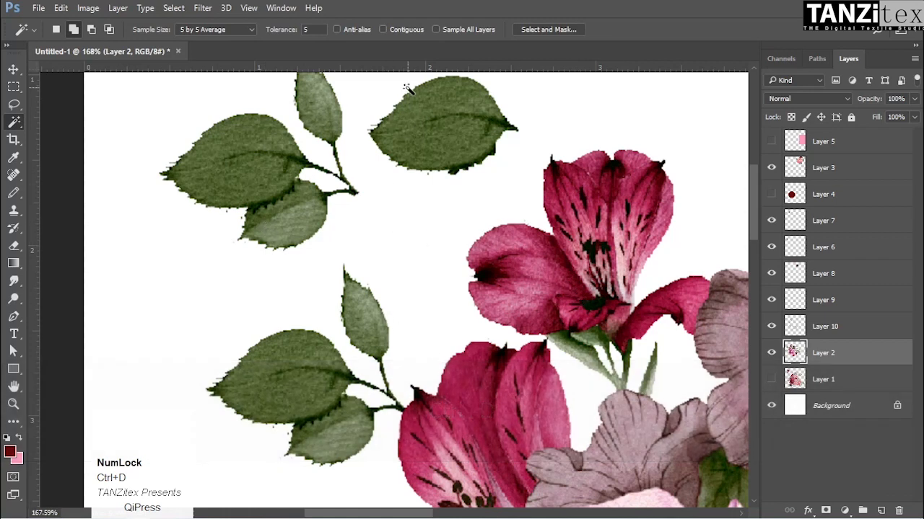
{"action": "left_click", "coordinate": [337, 29]}
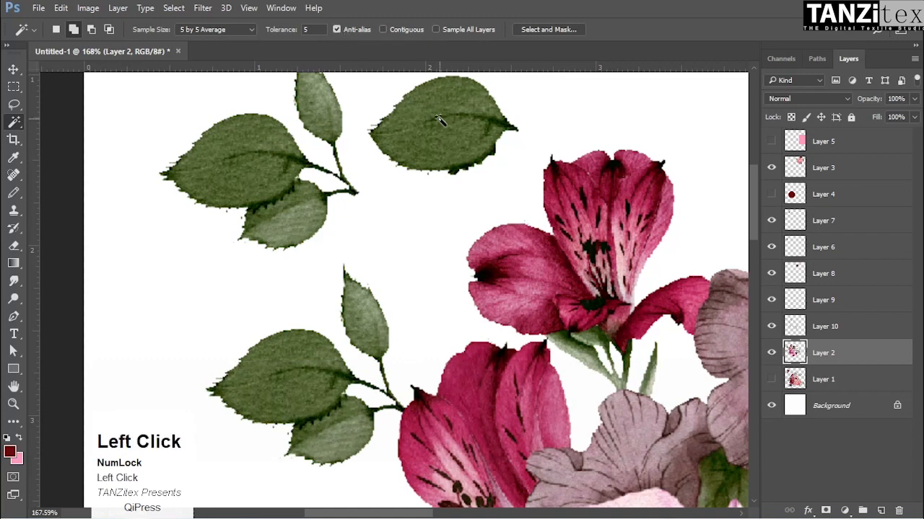
{"action": "left_click", "coordinate": [458, 140]}
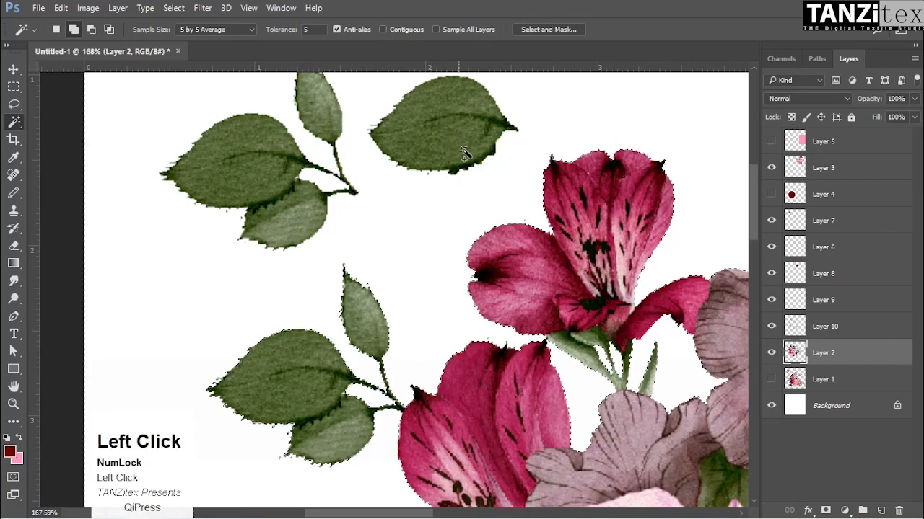
Deselect and sample the crimson flower's upper petal with the Magic Wand, inspecting the selection edges up close
{"action": "key", "text": "ctrl+d"}
{"action": "left_click", "coordinate": [607, 201]}
{"action": "left_click_drag", "start_coordinate": [610, 180], "coordinate": [712, 238]}
{"action": "left_click_drag", "start_coordinate": [615, 293], "coordinate": [575, 296]}
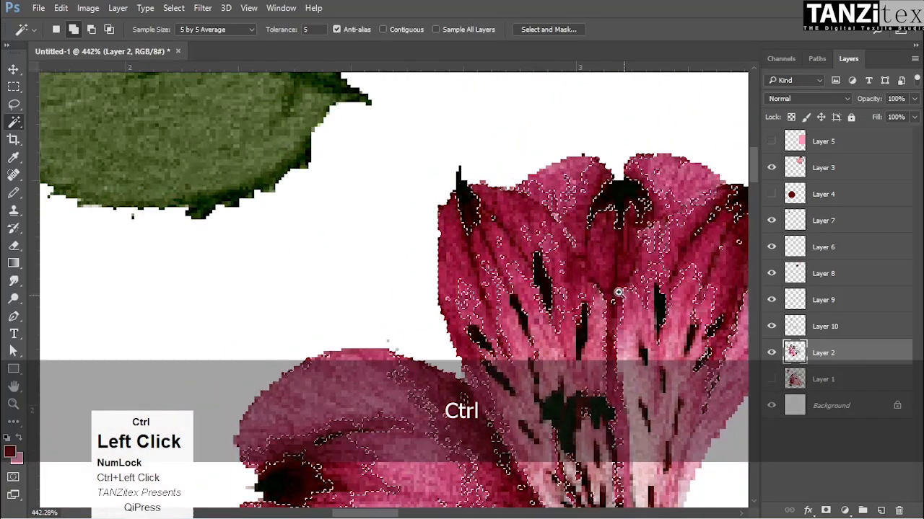
Turn Anti-alias off and Contiguous on, make a fresh selection of the crimson flower's dark central petal area, and clear it
{"action": "left_click", "coordinate": [343, 32]}
{"action": "left_click", "coordinate": [410, 31]}
{"action": "left_click_drag", "start_coordinate": [543, 236], "coordinate": [473, 228]}
{"action": "left_click_drag", "start_coordinate": [521, 265], "coordinate": [550, 203]}
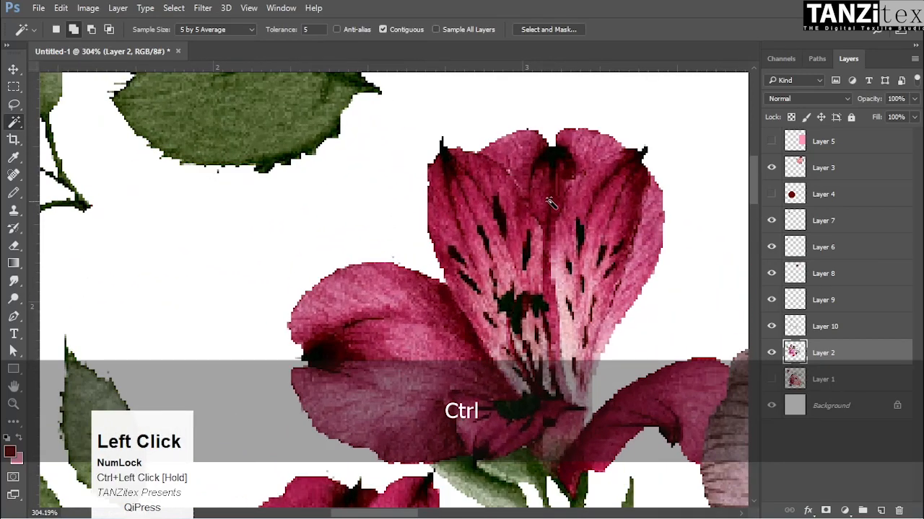
{"action": "left_click", "coordinate": [546, 196]}
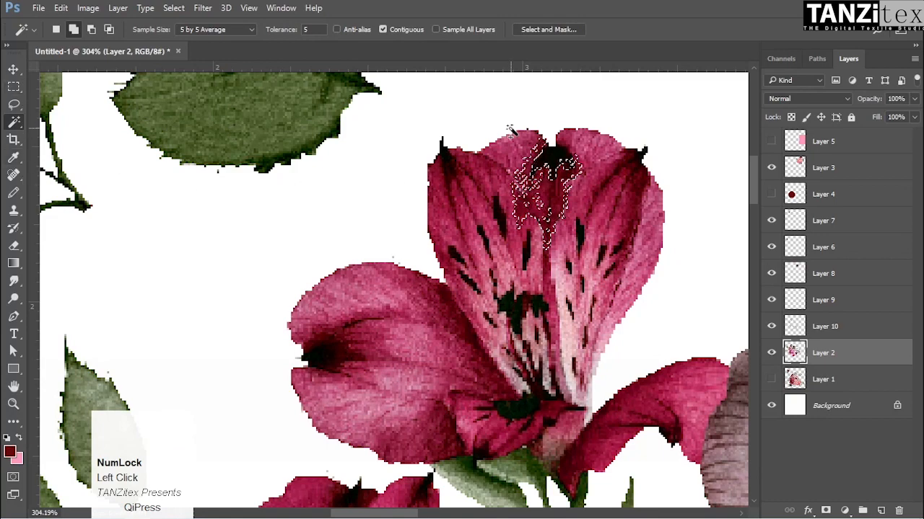
{"action": "key", "text": "ctrl"}
{"action": "key", "text": "ctrl+space"}
{"action": "left_click_drag", "start_coordinate": [541, 184], "coordinate": [480, 181]}
{"action": "left_click_drag", "start_coordinate": [516, 217], "coordinate": [503, 237]}
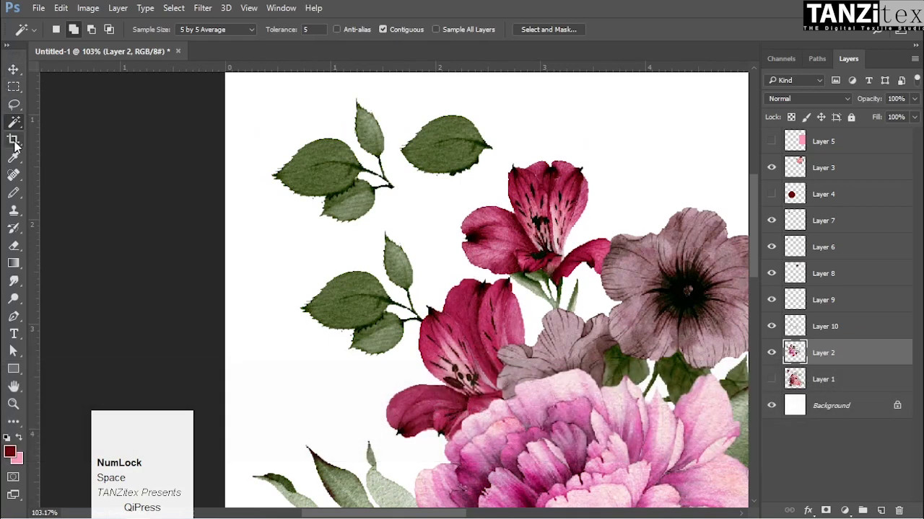
{"action": "left_click", "coordinate": [13, 139]}
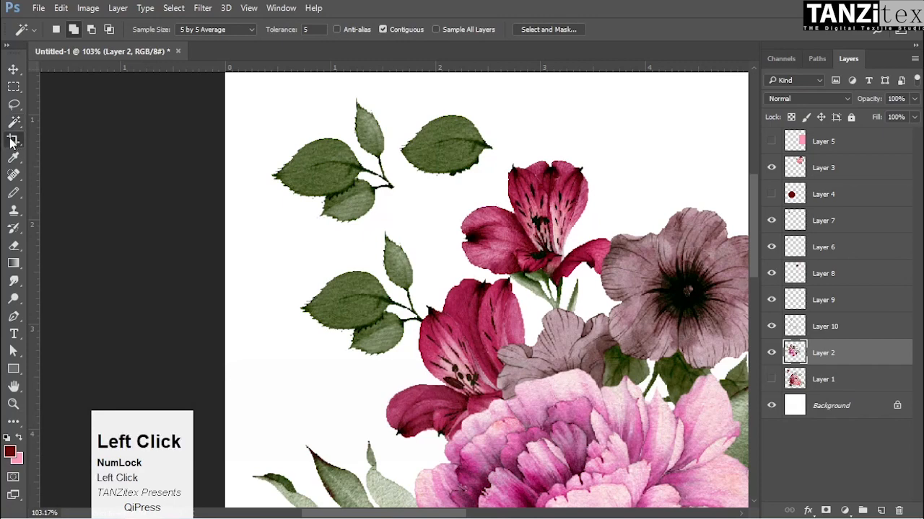
{"action": "key", "text": "ctrl+0"}
{"action": "left_click_drag", "start_coordinate": [385, 222], "coordinate": [500, 262]}
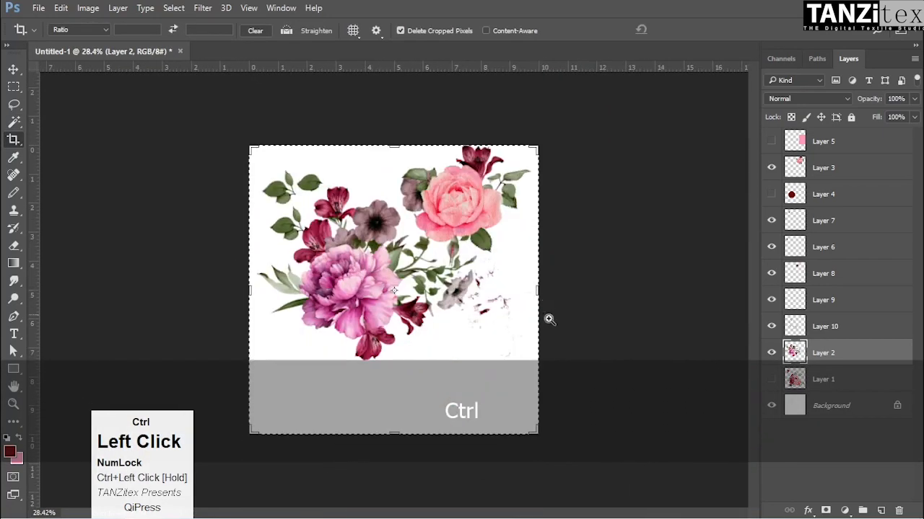
{"action": "left_click_drag", "start_coordinate": [530, 426], "coordinate": [298, 233]}
{"action": "mouse_move", "coordinate": [508, 385]}
{"action": "left_mouse_down"}
{"action": "mouse_move", "coordinate": [478, 370]}
{"action": "mouse_move", "coordinate": [539, 403]}
{"action": "mouse_move", "coordinate": [524, 391]}
{"action": "left_mouse_up"}
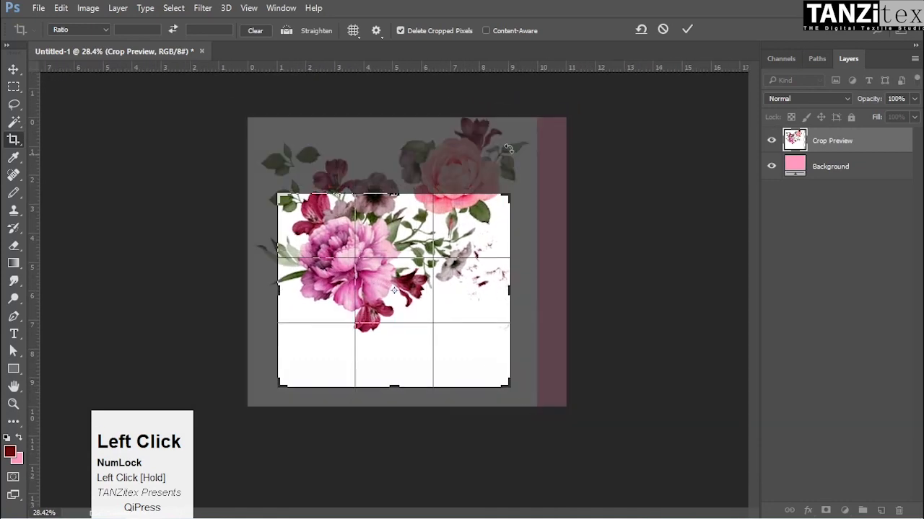
{"action": "left_click", "coordinate": [662, 30]}
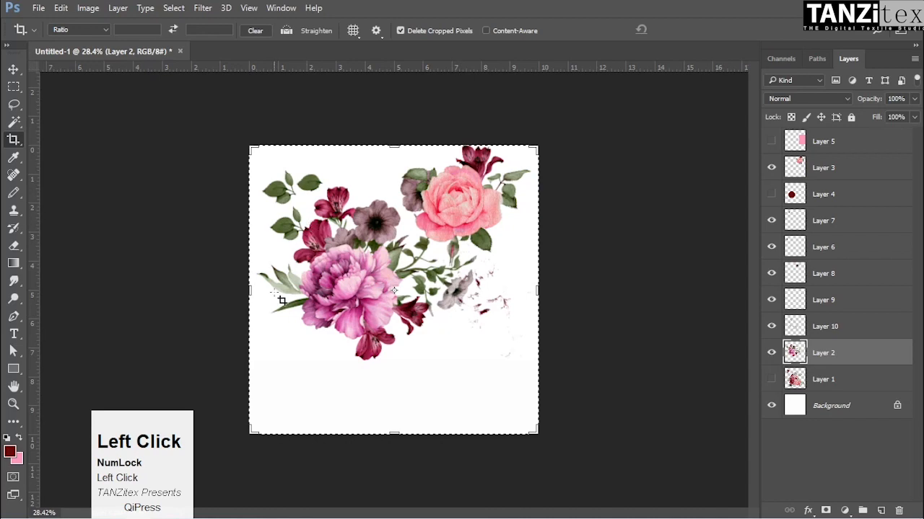
Crop the canvas around the large pink peony to about 4.64 by 4.64 inches
{"action": "left_click_drag", "start_coordinate": [250, 147], "coordinate": [273, 177]}
{"action": "left_click_drag", "start_coordinate": [515, 404], "coordinate": [460, 353]}
{"action": "mouse_move", "coordinate": [414, 298]}
{"action": "left_mouse_down"}
{"action": "mouse_move", "coordinate": [395, 306]}
{"action": "mouse_move", "coordinate": [426, 297]}
{"action": "left_mouse_up"}
{"action": "key", "text": "Return"}
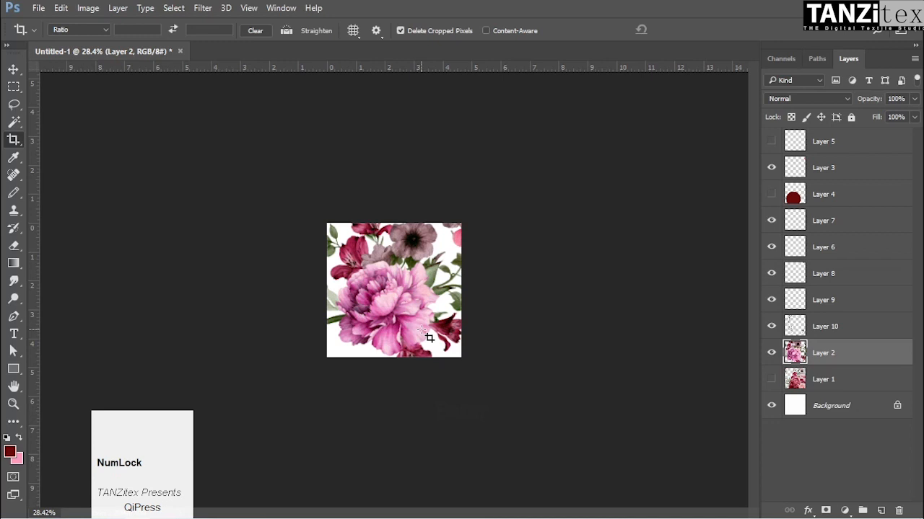
Set the canvas size to 10 by 10 inches, keeping the centred anchor and the background extension colour
{"action": "key", "text": "ctrl"}
{"action": "key", "text": "ctrl+alt+c"}
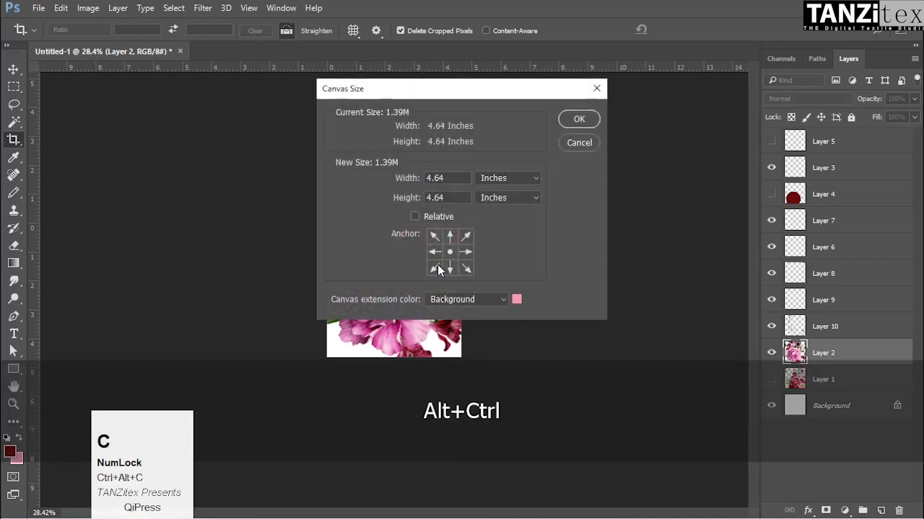
{"action": "left_click", "coordinate": [234, 205]}
{"action": "type", "text": "10"}
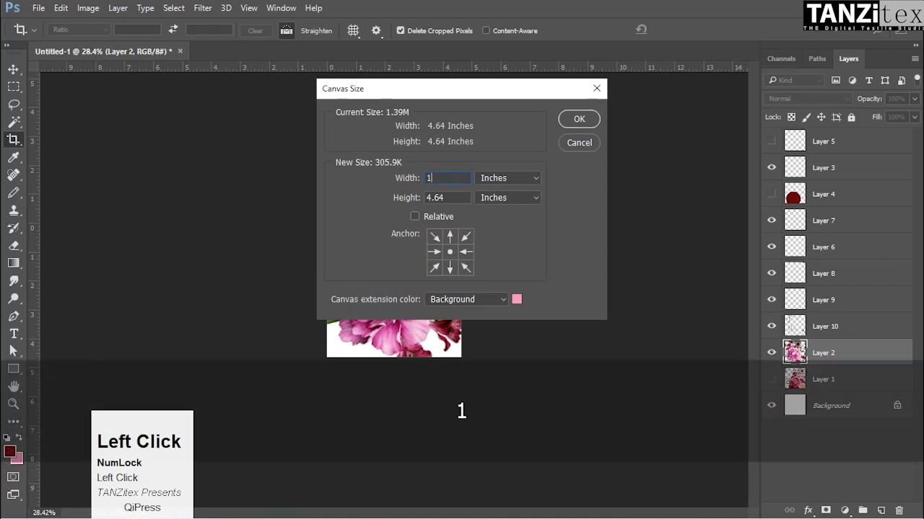
{"action": "key", "text": "Tab"}
{"action": "type", "text": "10"}
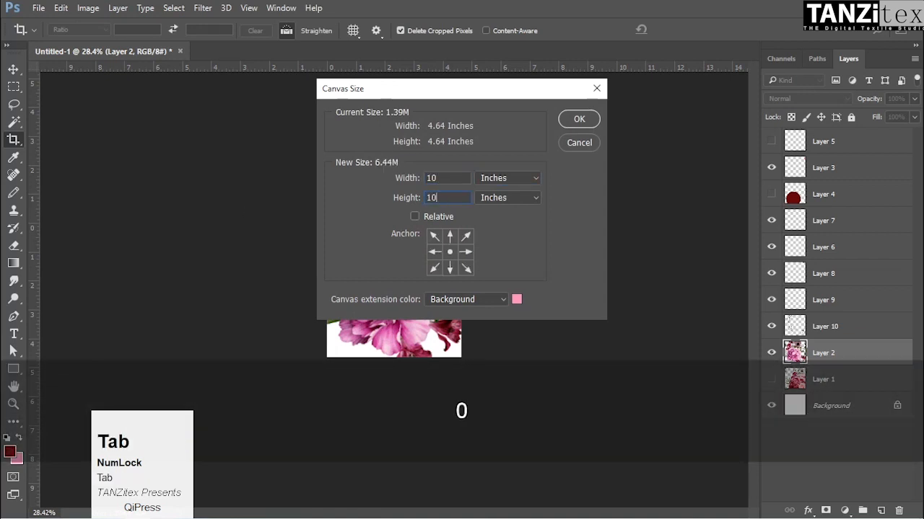
{"action": "key", "text": "Return"}
{"action": "key", "text": "ctrl+space"}
{"action": "left_click_drag", "start_coordinate": [360, 334], "coordinate": [449, 303]}
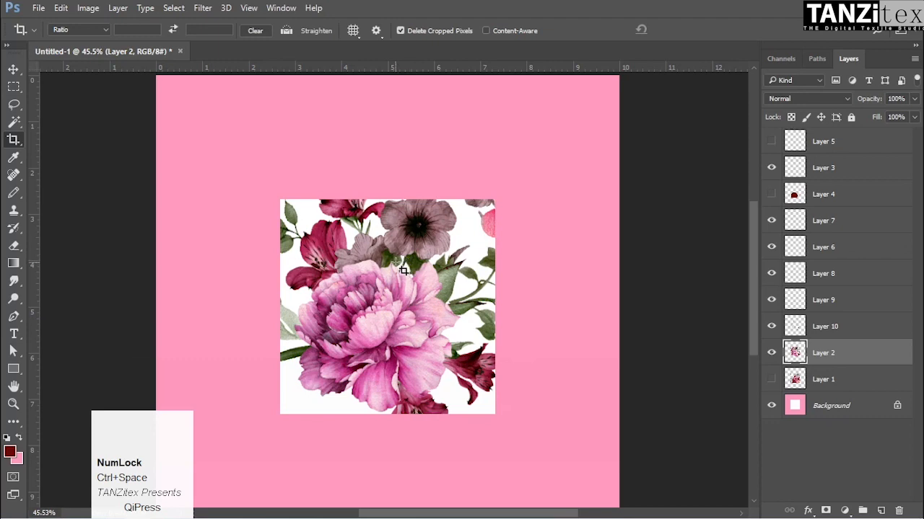
Undo the canvas resize and the crop to restore the full floral design
{"action": "key", "text": "ctrl+alt"}
{"action": "key", "text": "ctrl+alt+z"}
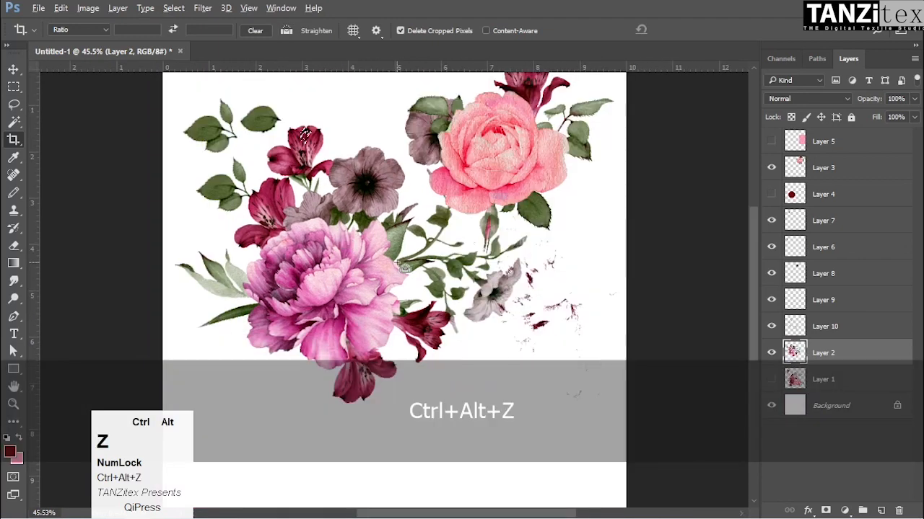
{"action": "key", "text": "ctrl+space"}
{"action": "left_click_drag", "start_coordinate": [397, 264], "coordinate": [372, 263]}
{"action": "key", "text": "ctrl+d"}
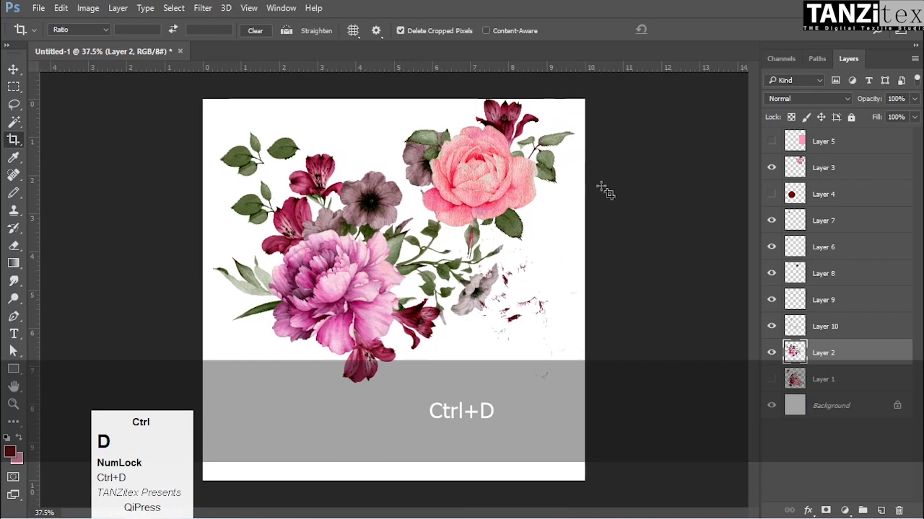
Switch from the Crop Tool to the Perspective Crop Tool
{"action": "left_click", "coordinate": [13, 142]}
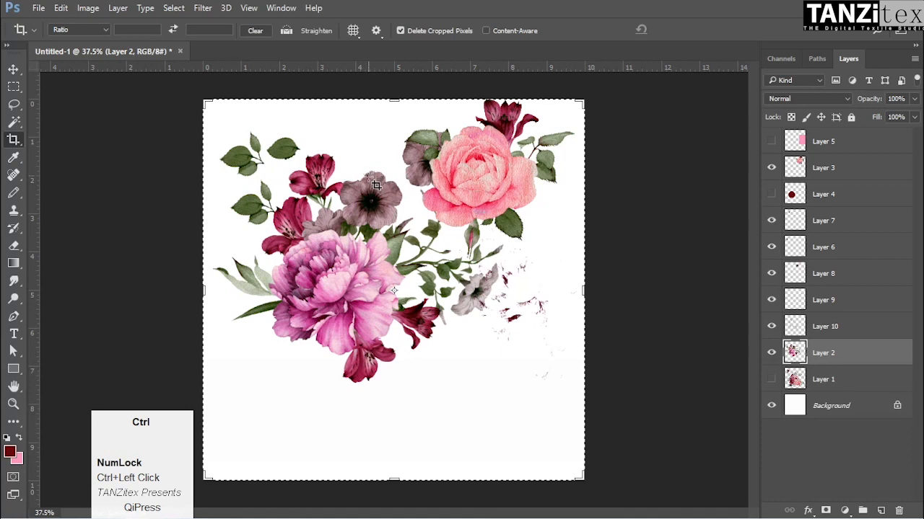
{"action": "key", "text": "ctrl+d"}
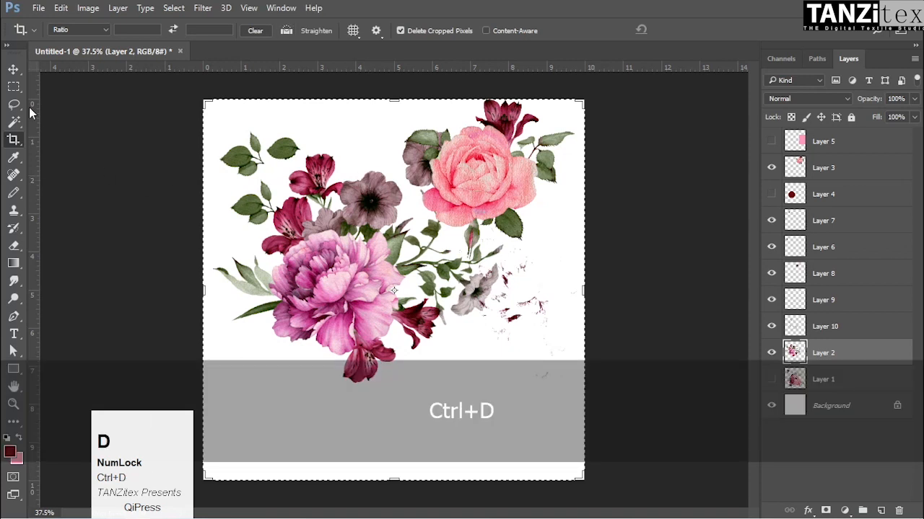
{"action": "right_click", "coordinate": [13, 141]}
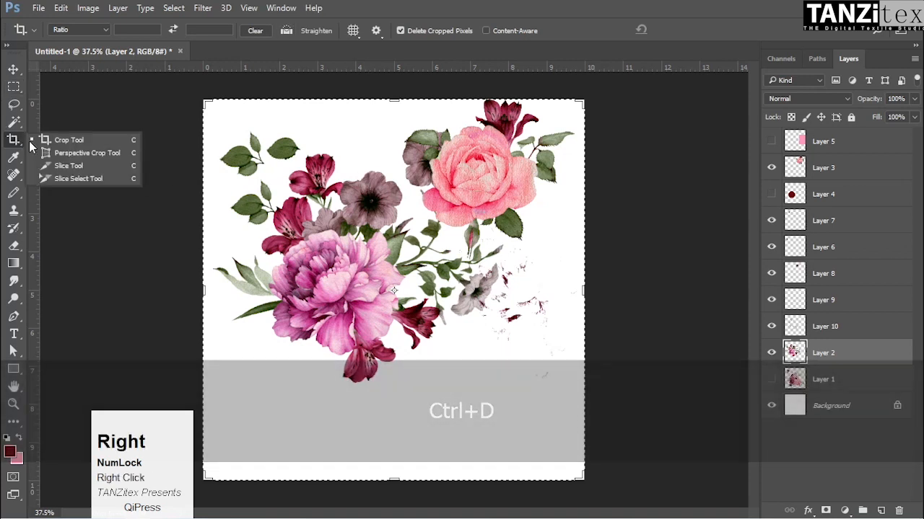
{"action": "left_click", "coordinate": [112, 154]}
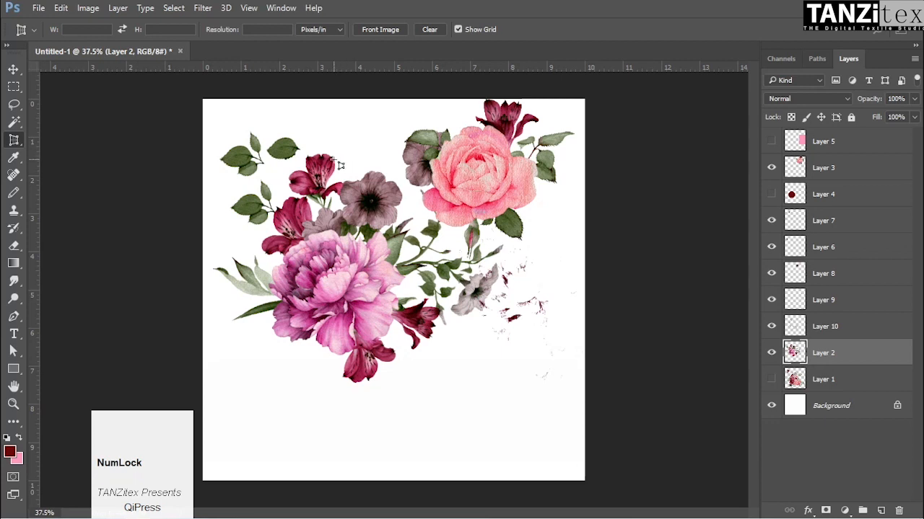
Sample the pink rose petal with the Eyedropper and inspect the foreground colour in the Color Picker without changing it
{"action": "left_click", "coordinate": [14, 158]}
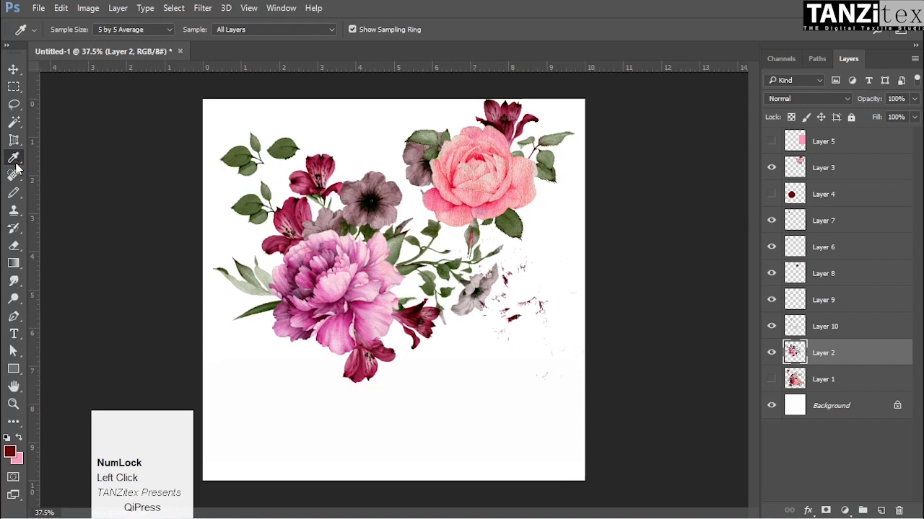
{"action": "left_click", "coordinate": [440, 196]}
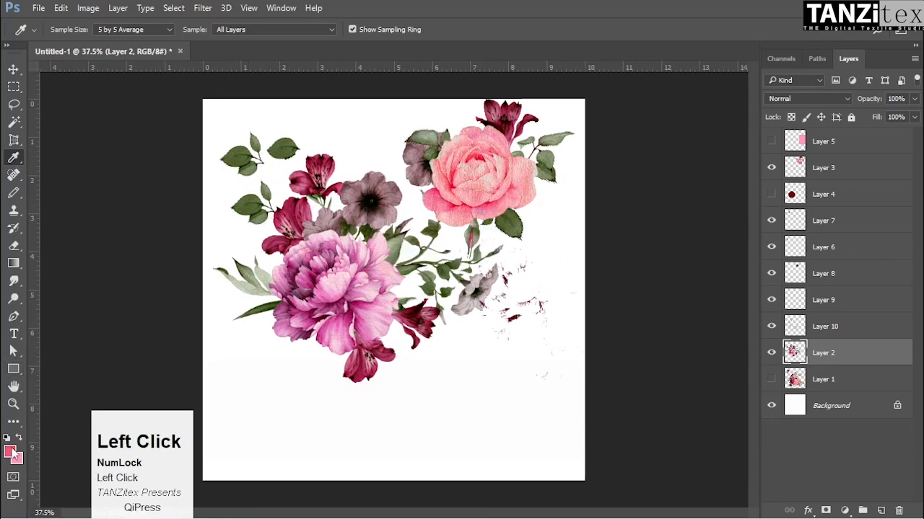
{"action": "left_click", "coordinate": [11, 452]}
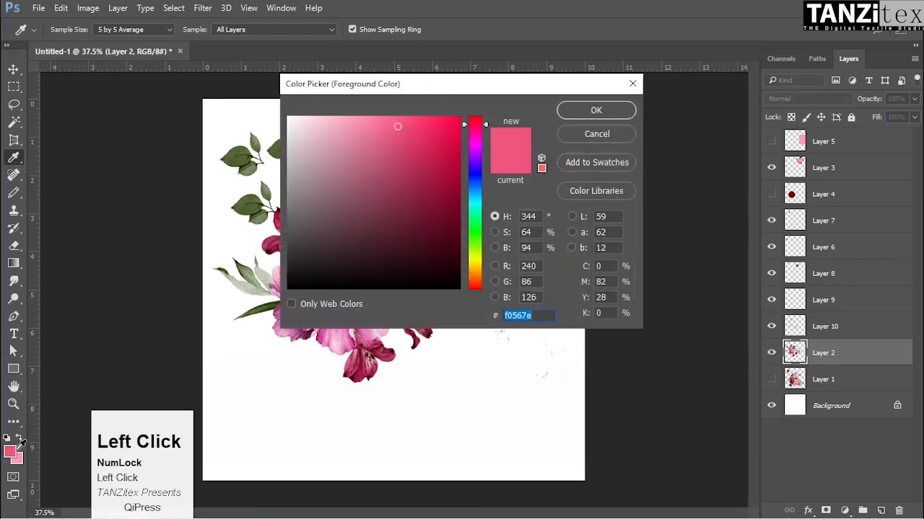
{"action": "left_click", "coordinate": [631, 138]}
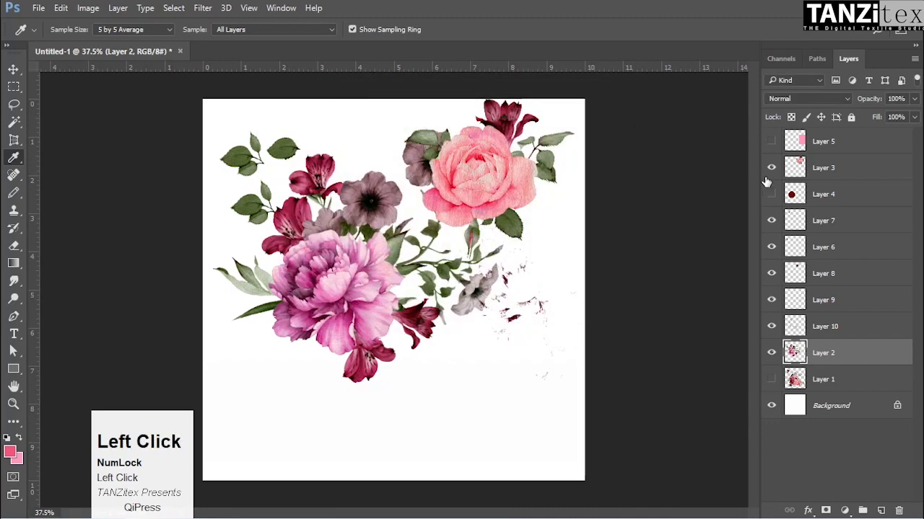
Show and activate Layer 4, and sample the upper leaf's green as the foreground colour
{"action": "left_click", "coordinate": [770, 195]}
{"action": "left_click", "coordinate": [857, 200]}
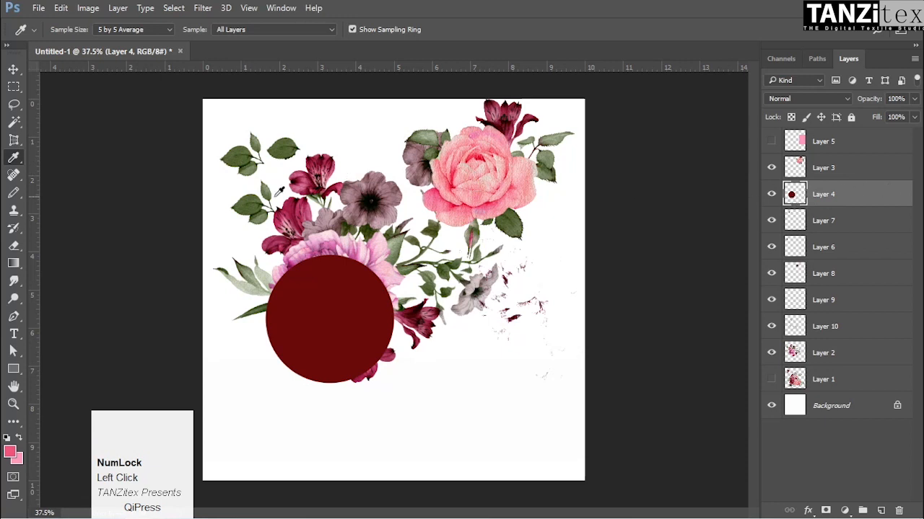
{"action": "left_click", "coordinate": [238, 155]}
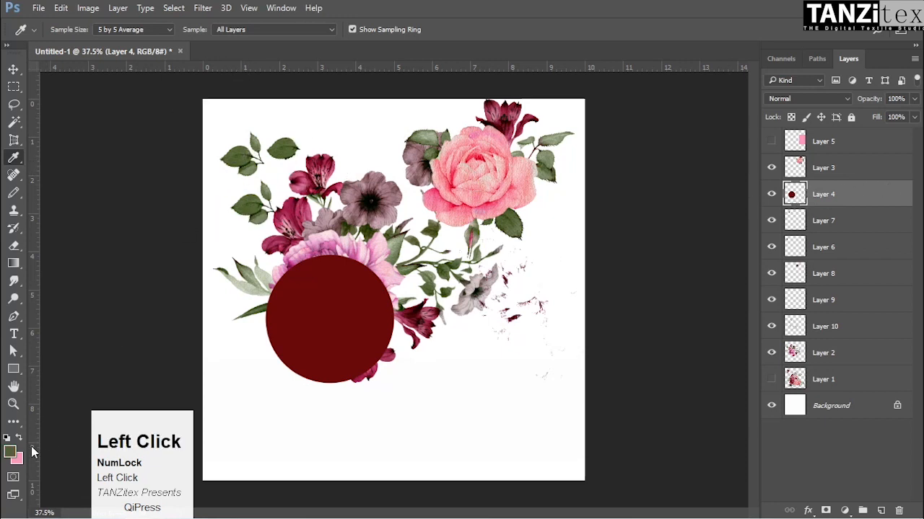
Load the circle on Layer 4 as a selection and fill it with the sampled green
{"action": "left_click", "coordinate": [792, 201]}
{"action": "key", "text": "ctrl"}
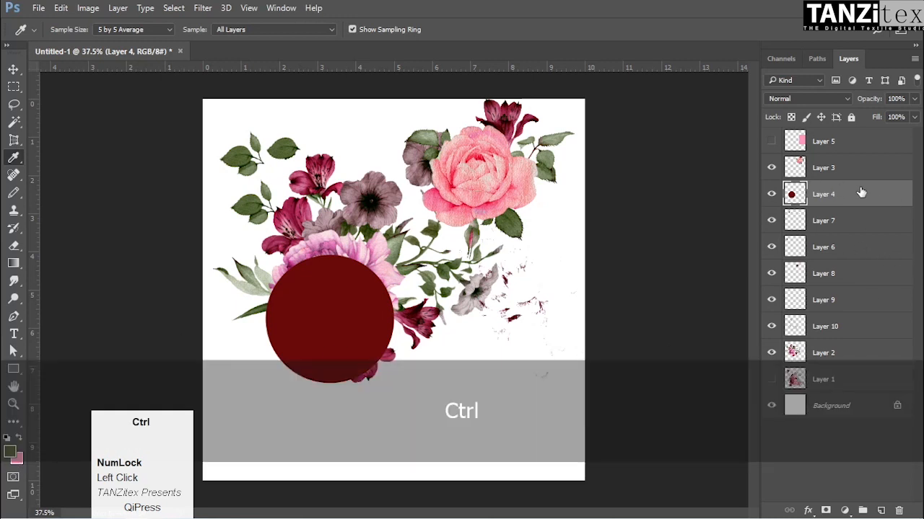
{"action": "left_click", "coordinate": [795, 196], "text": "ctrl"}
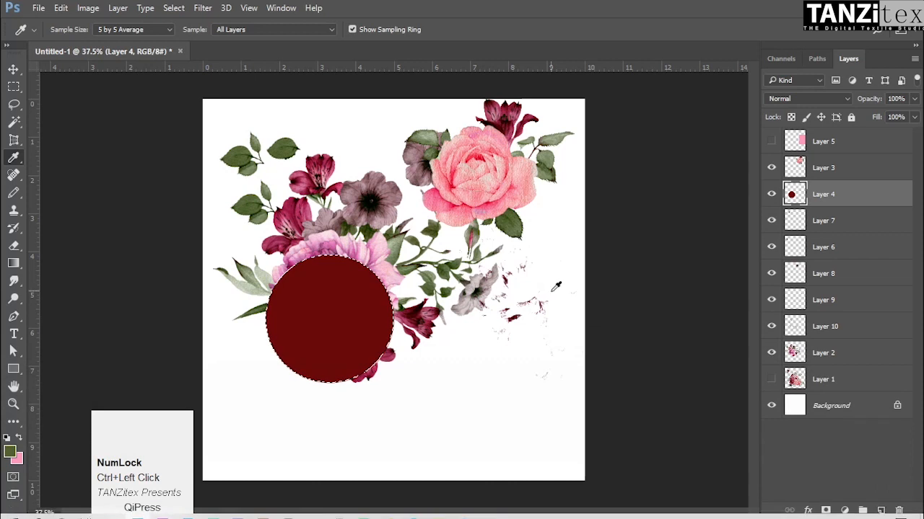
{"action": "key", "text": "alt"}
{"action": "key", "text": "alt+BackSpace"}
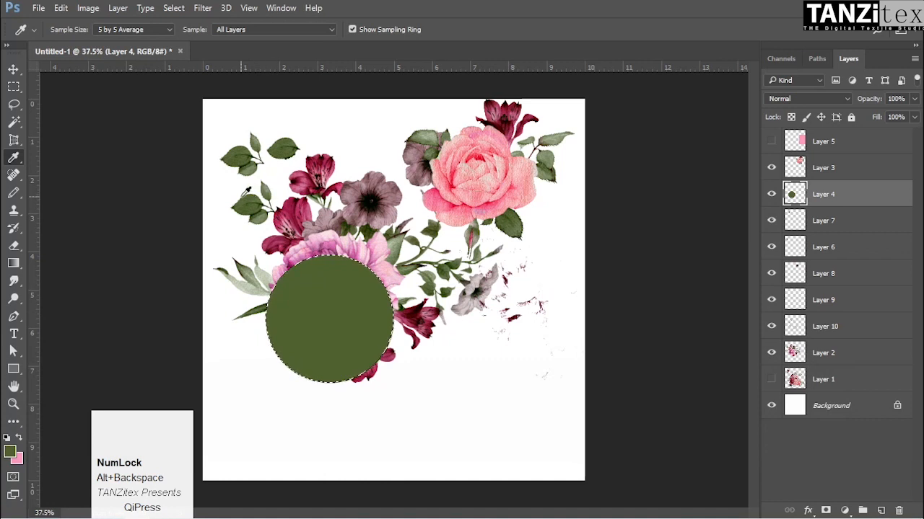
Reset the foreground and background colours to default black and white, and clear the circle's selection
{"action": "right_click", "coordinate": [12, 162]}
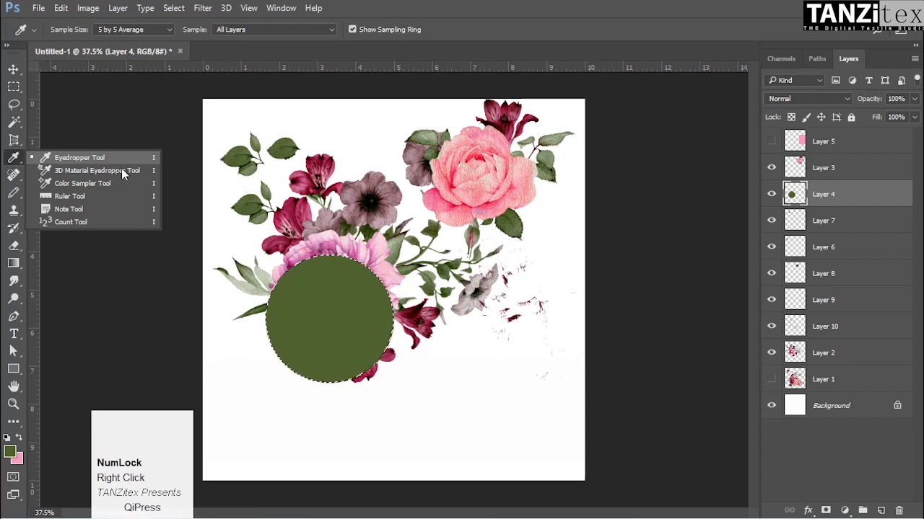
{"action": "left_click", "coordinate": [384, 208]}
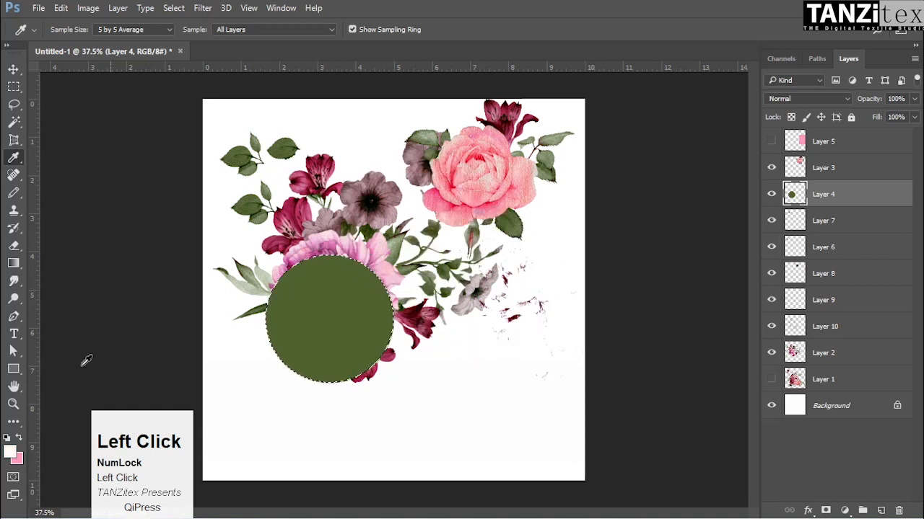
{"action": "left_click", "coordinate": [7, 439]}
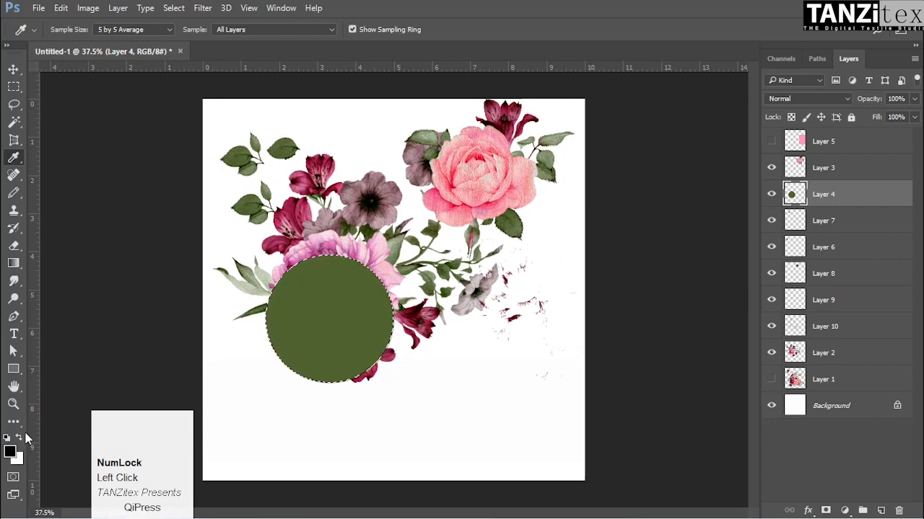
{"action": "key", "text": "ctrl"}
{"action": "key", "text": "ctrl"}
{"action": "key", "text": "ctrl+d"}
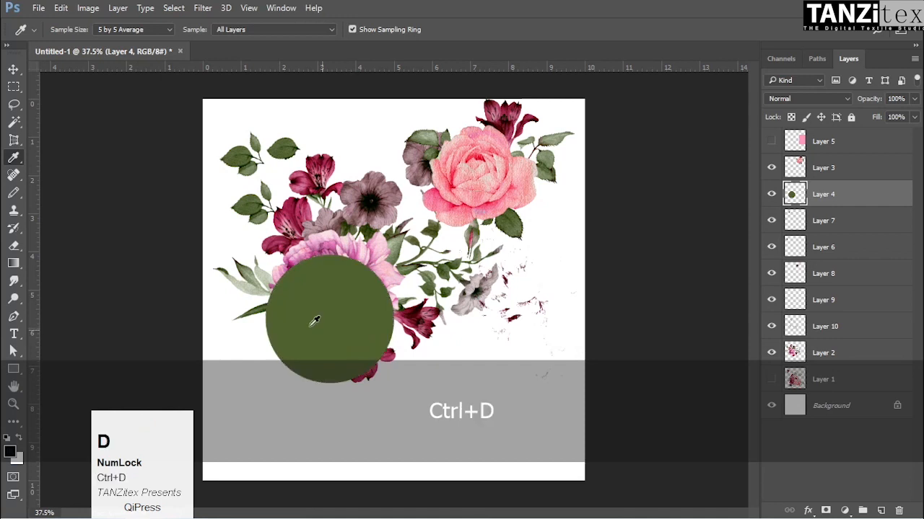
Switch from the Eyedropper to the Spot Healing Brush Tool in the healing tool group
{"action": "left_click", "coordinate": [15, 175]}
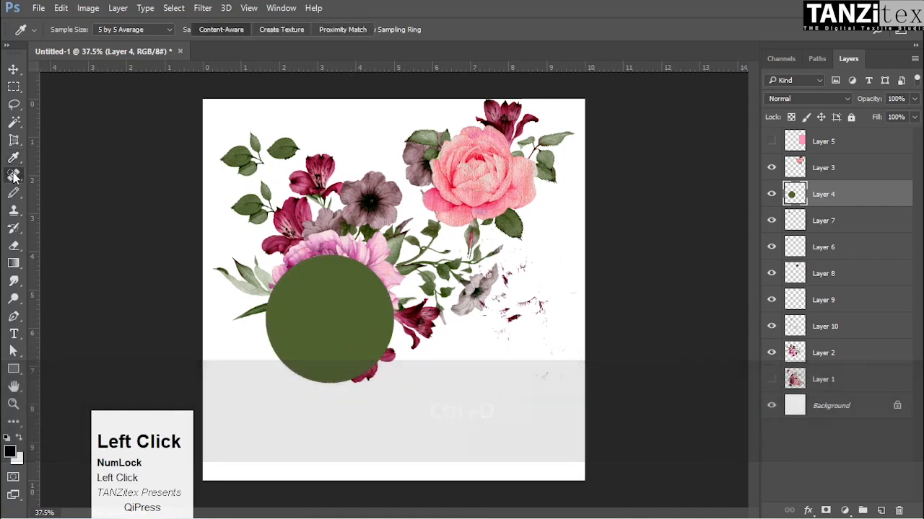
{"action": "right_click", "coordinate": [14, 174]}
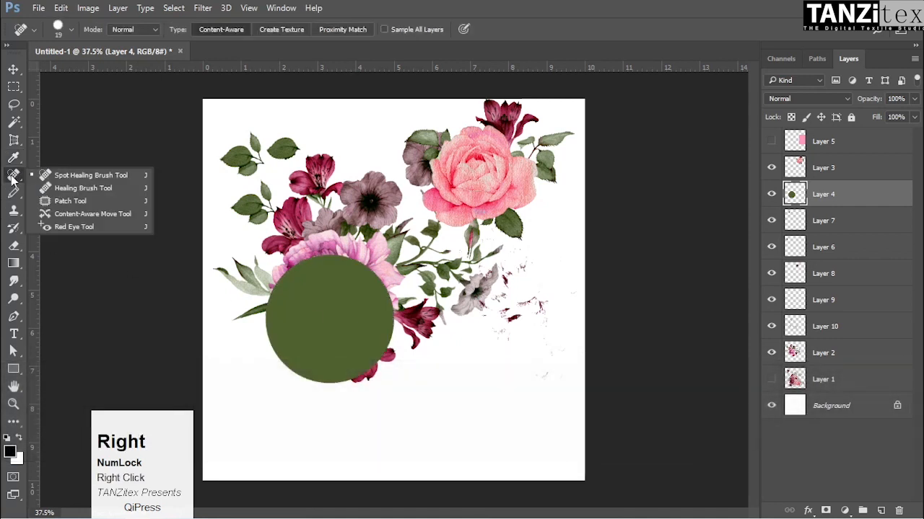
{"action": "left_click", "coordinate": [113, 175]}
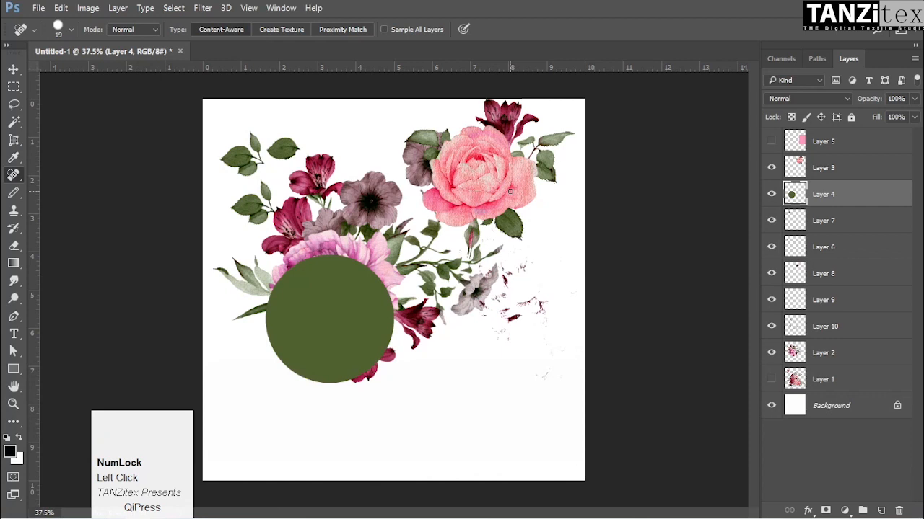
Delete Layer 9 with the stray dark specks and move Layer 4's green circle to the canvas's lower-right area
{"action": "key", "text": "v"}
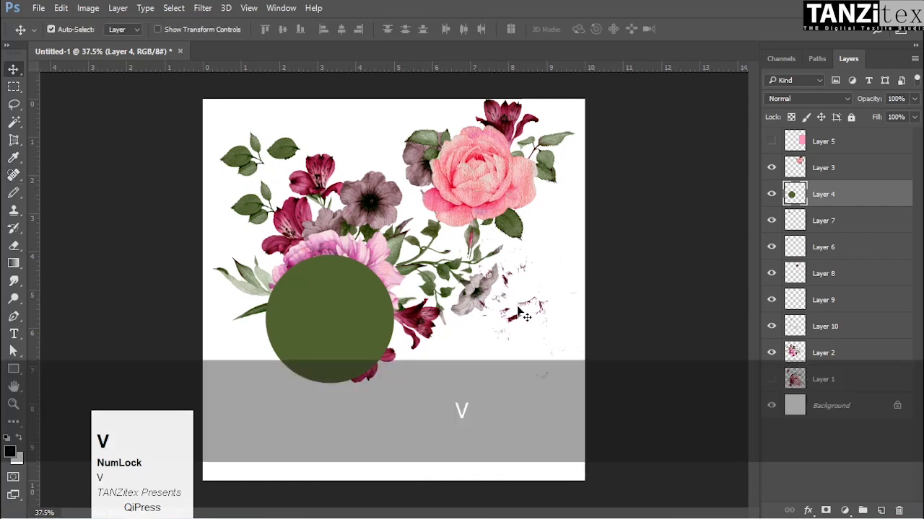
{"action": "left_click", "coordinate": [526, 328]}
{"action": "key", "text": "Delete"}
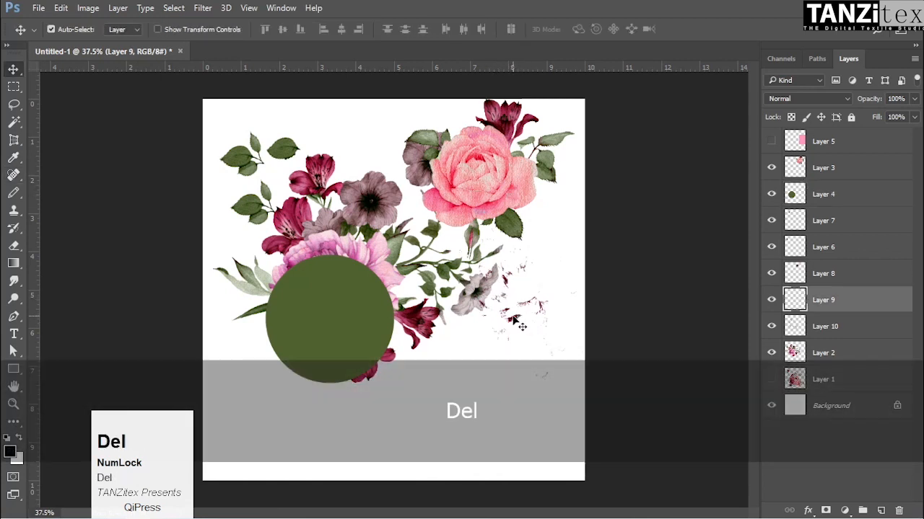
{"action": "left_click_drag", "start_coordinate": [339, 312], "coordinate": [540, 392]}
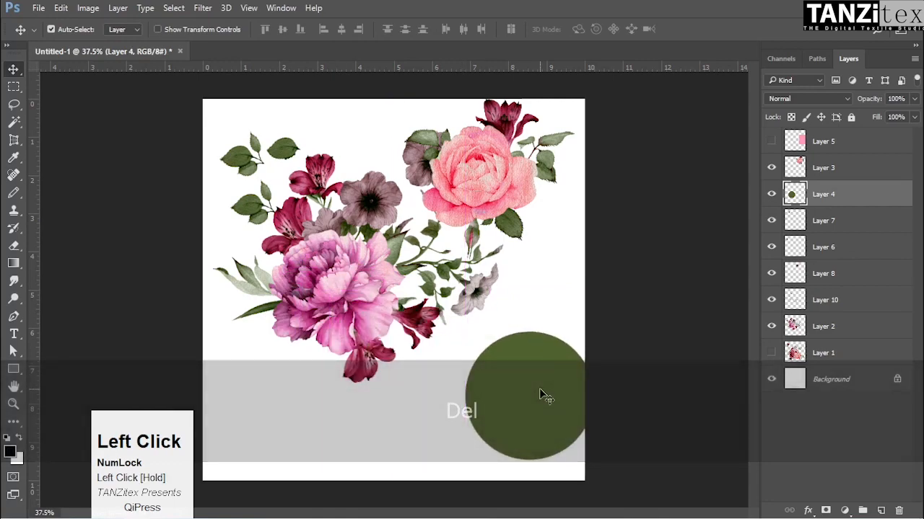
{"action": "key", "text": "ctrl+space"}
{"action": "left_click_drag", "start_coordinate": [369, 334], "coordinate": [462, 357]}
{"action": "left_click_drag", "start_coordinate": [349, 289], "coordinate": [423, 238]}
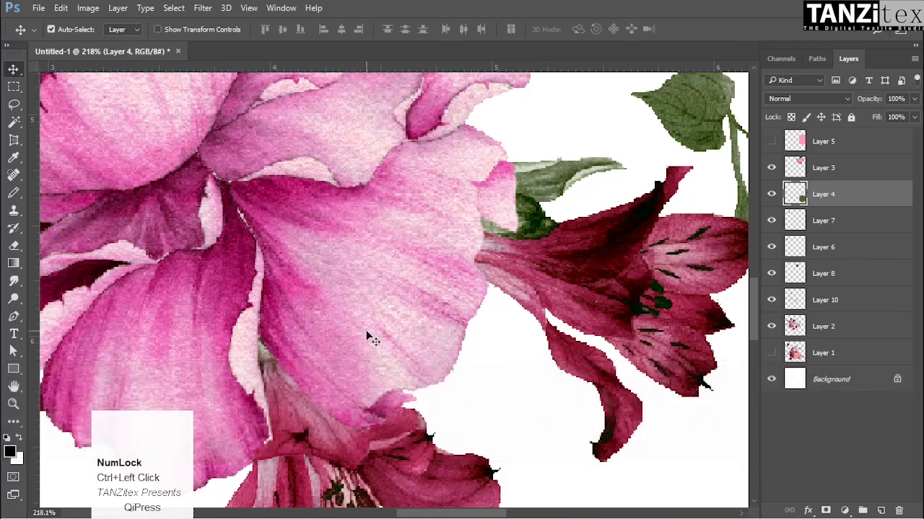
Switch to the Chrome browser and bring up the Yandex Images results for "png botanical flowers"
{"action": "mouse_move", "coordinate": [440, 517]}
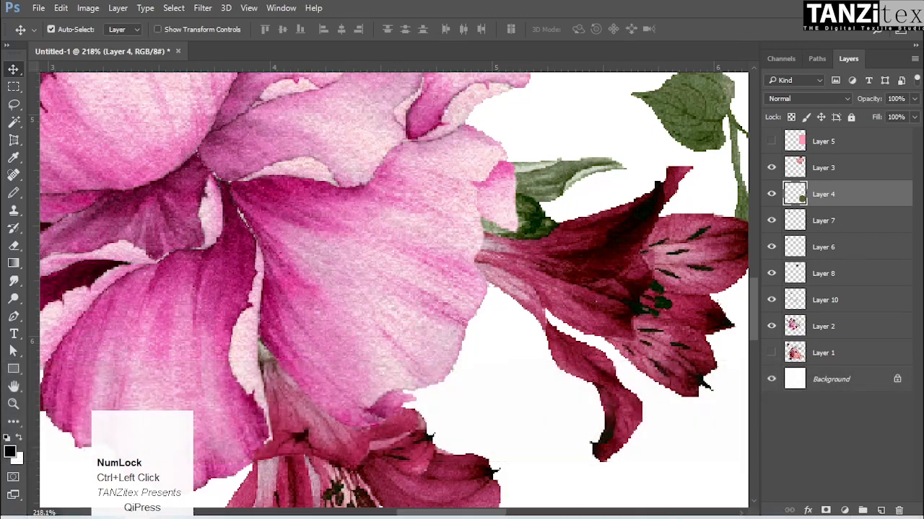
{"action": "left_click", "coordinate": [490, 510]}
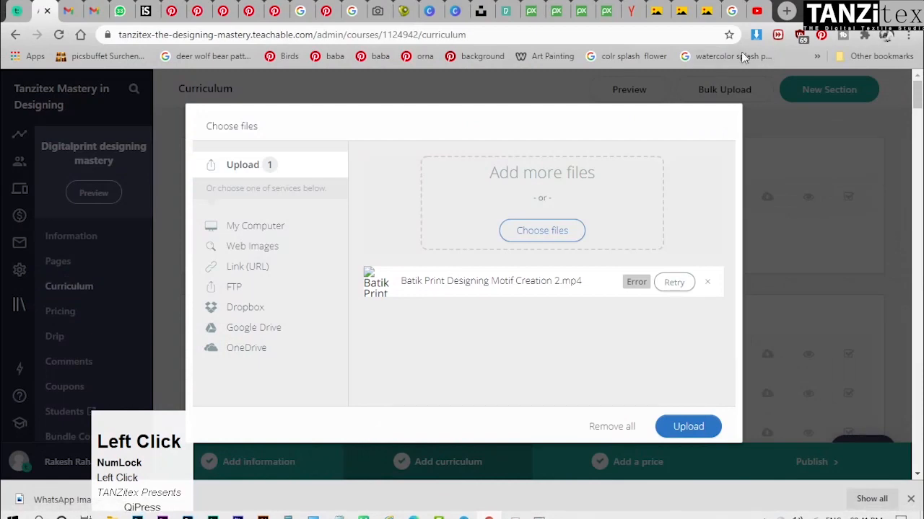
{"action": "left_click", "coordinate": [730, 9]}
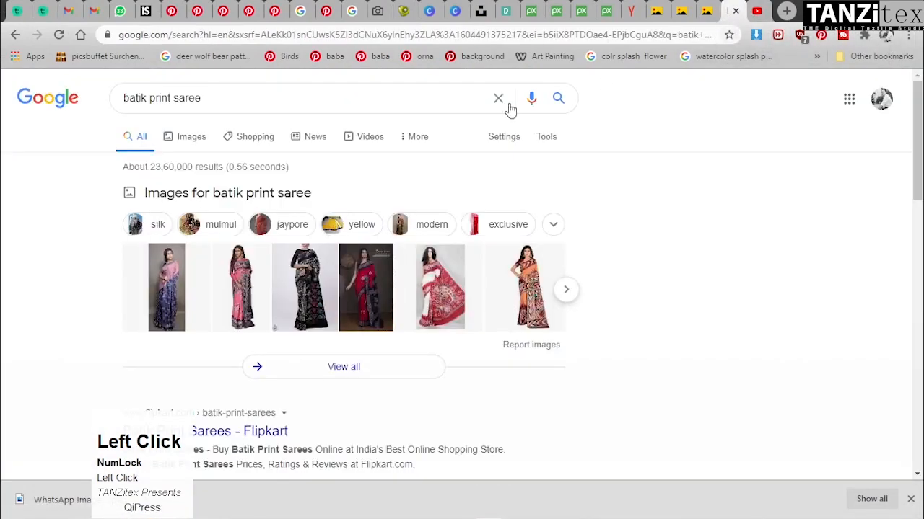
{"action": "left_click", "coordinate": [708, 8]}
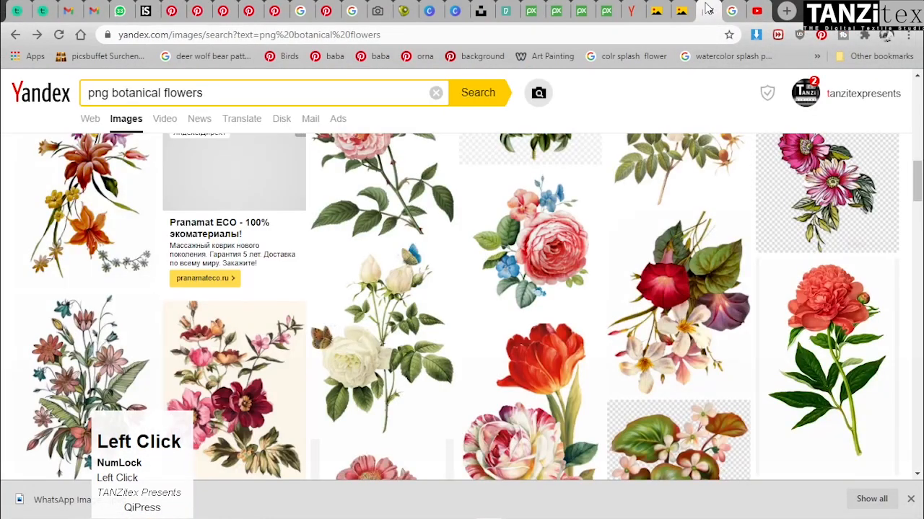
Replace the Yandex Images query with "shutterstock flower" and run the search
{"action": "left_click_drag", "start_coordinate": [202, 93], "coordinate": [10, 124]}
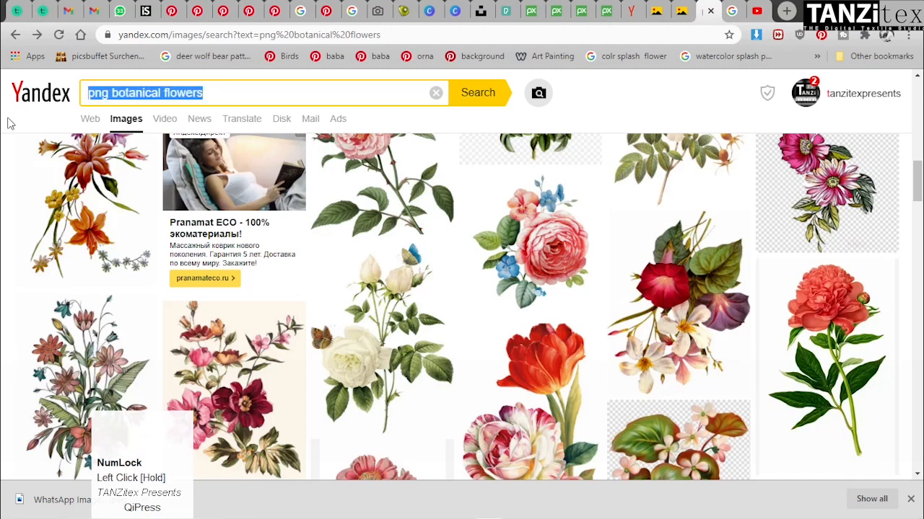
{"action": "type", "text": "shutt"}
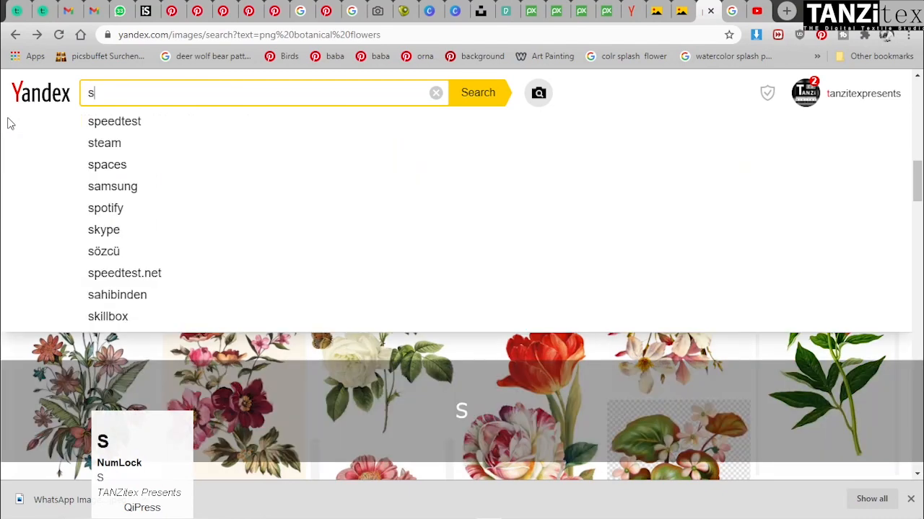
{"action": "type", "text": "er"}
{"action": "key", "text": "Down"}
{"action": "key", "text": "Down"}
{"action": "type", "text": "fl"}
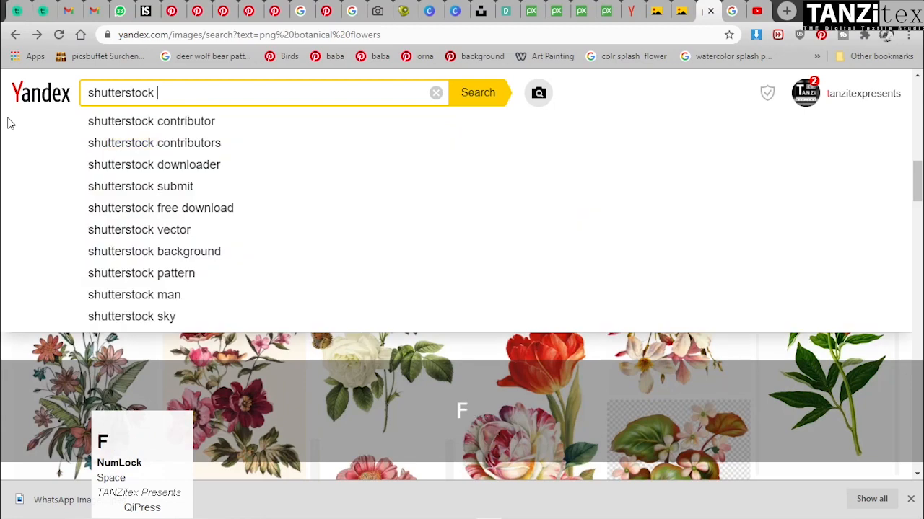
{"action": "type", "text": "ower"}
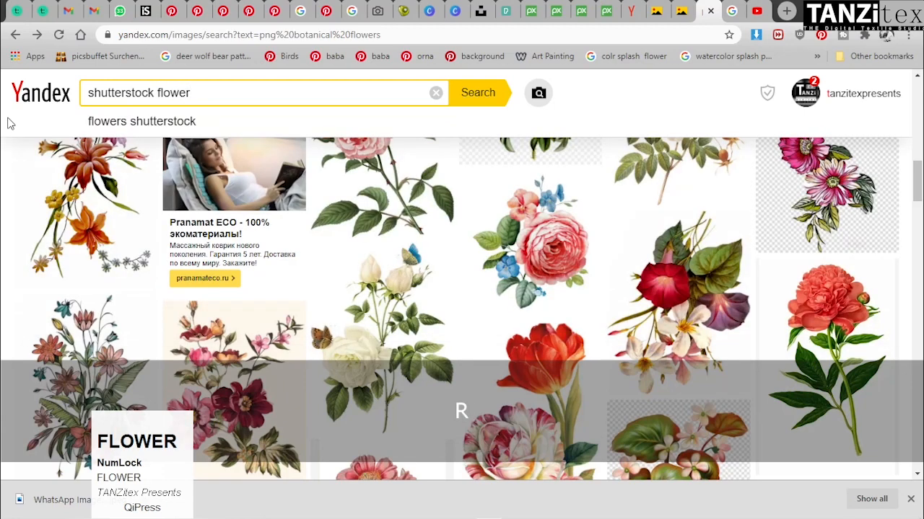
{"action": "key", "text": "Return"}
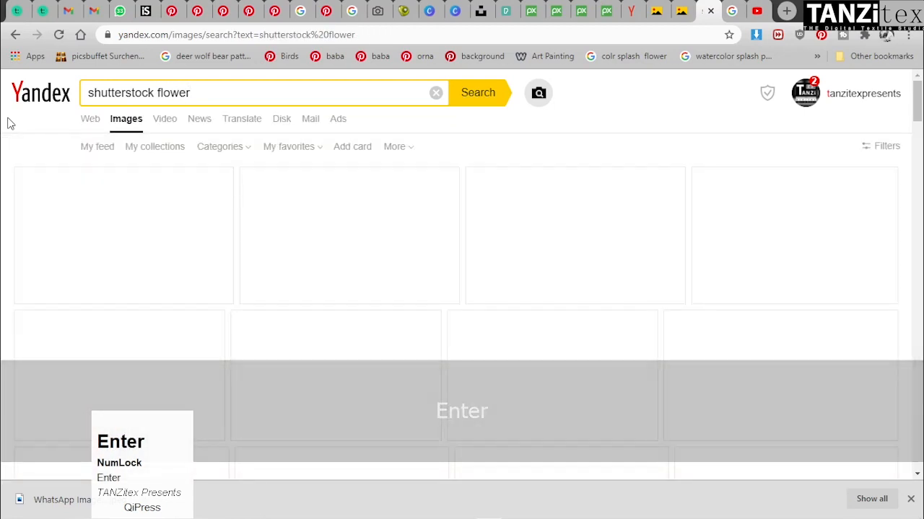
Look through the "shutterstock flower" image results for a suitable flower picture
{"action": "mouse_move", "coordinate": [387, 307]}
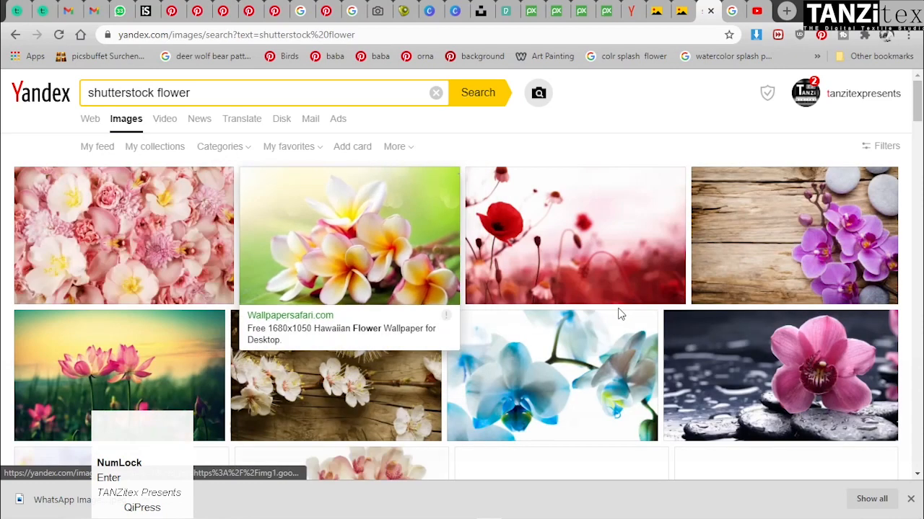
{"action": "scroll", "coordinate": [516, 288], "scroll_direction": "down", "scroll_amount": 2}
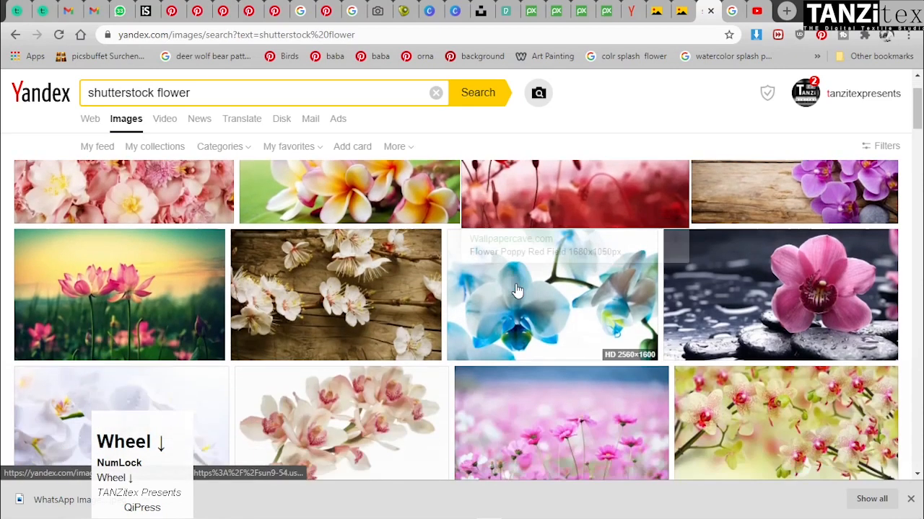
{"action": "scroll", "coordinate": [516, 289], "scroll_direction": "down", "scroll_amount": 2}
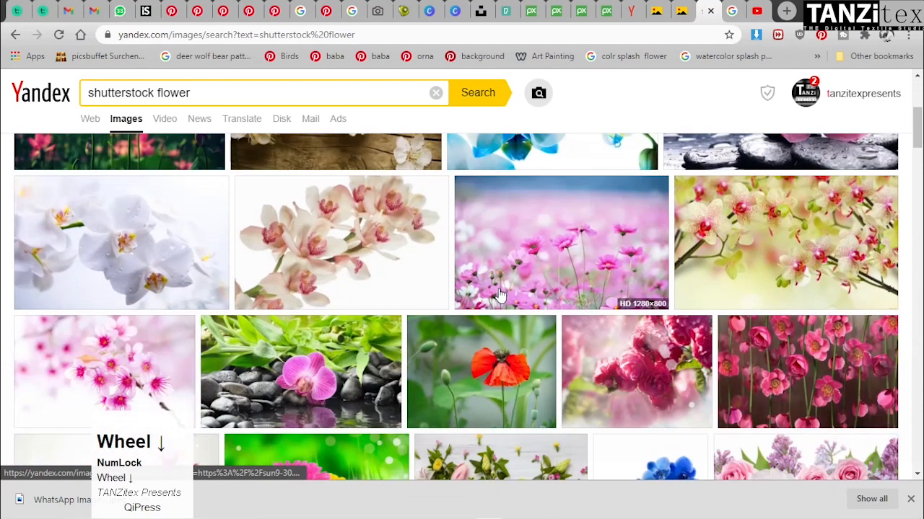
{"action": "mouse_move", "coordinate": [499, 295]}
{"action": "scroll", "coordinate": [508, 299], "scroll_direction": "down", "scroll_amount": 4}
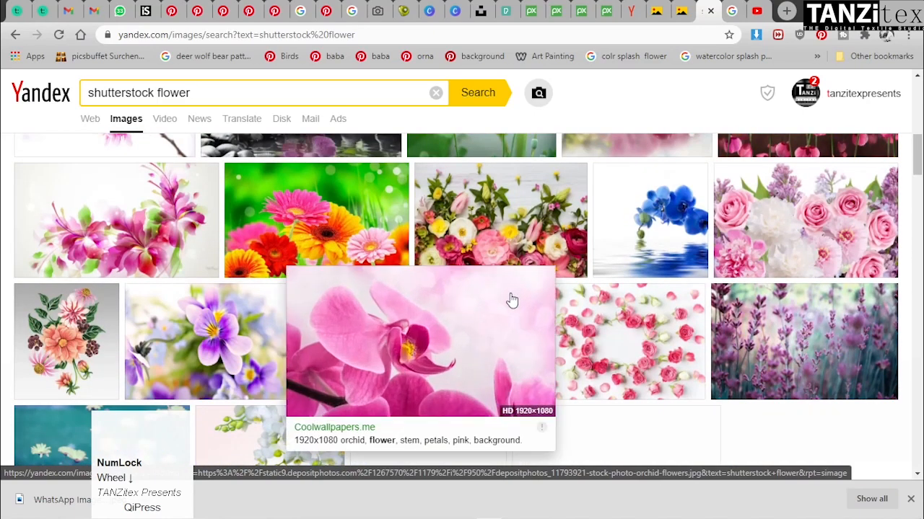
{"action": "scroll", "coordinate": [354, 368], "scroll_direction": "down", "scroll_amount": 1}
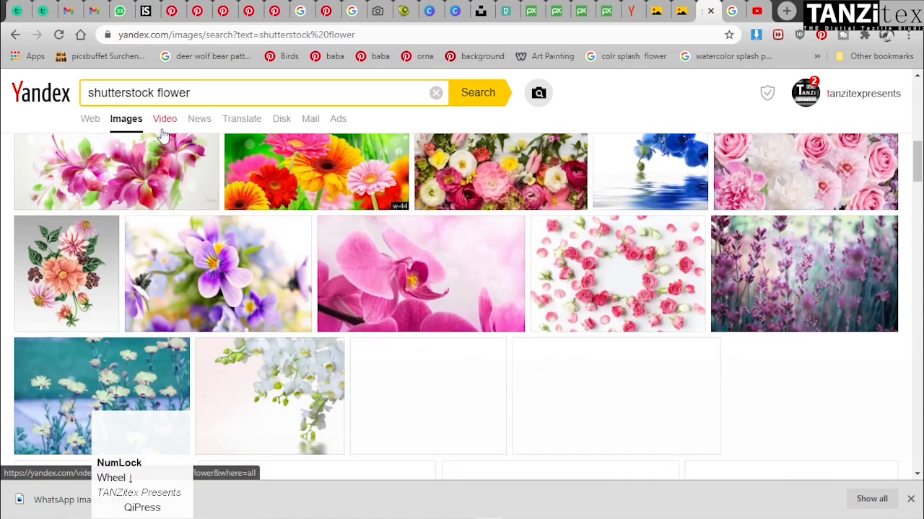
{"action": "scroll", "coordinate": [124, 302], "scroll_direction": "down", "scroll_amount": 4}
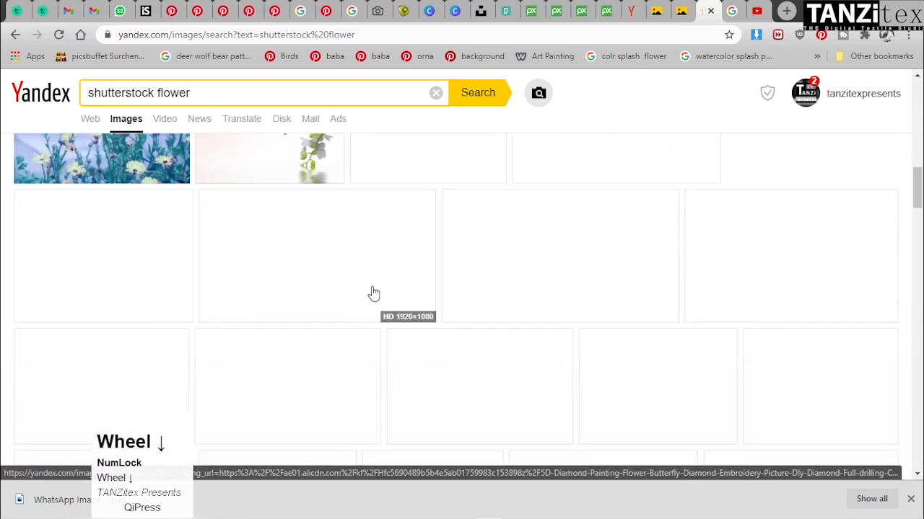
Search Yandex Images for "istock flower" and look through the image results
{"action": "left_click", "coordinate": [153, 94]}
{"action": "double_click", "coordinate": [128, 93]}
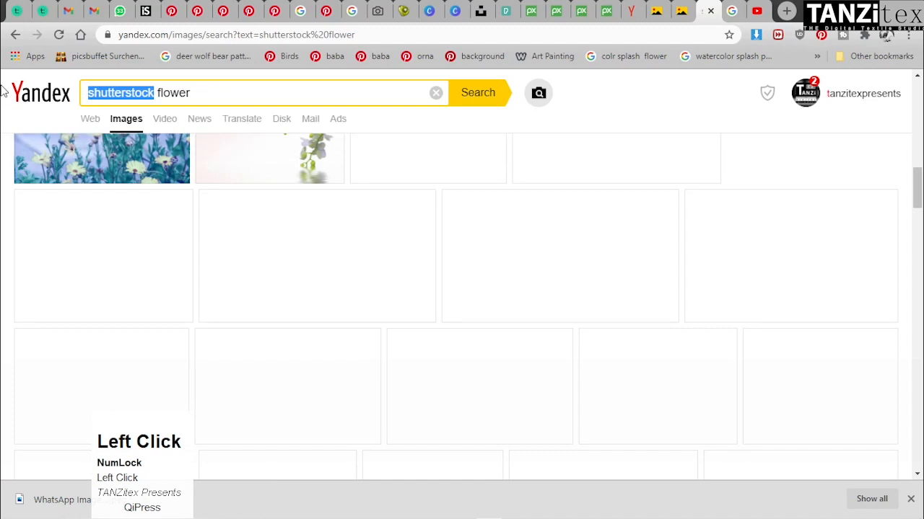
{"action": "type", "text": "i"}
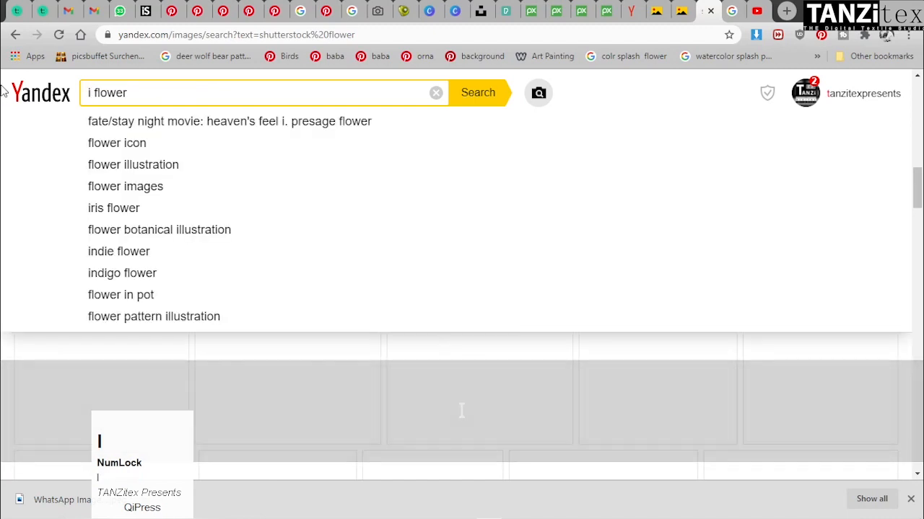
{"action": "type", "text": "stock"}
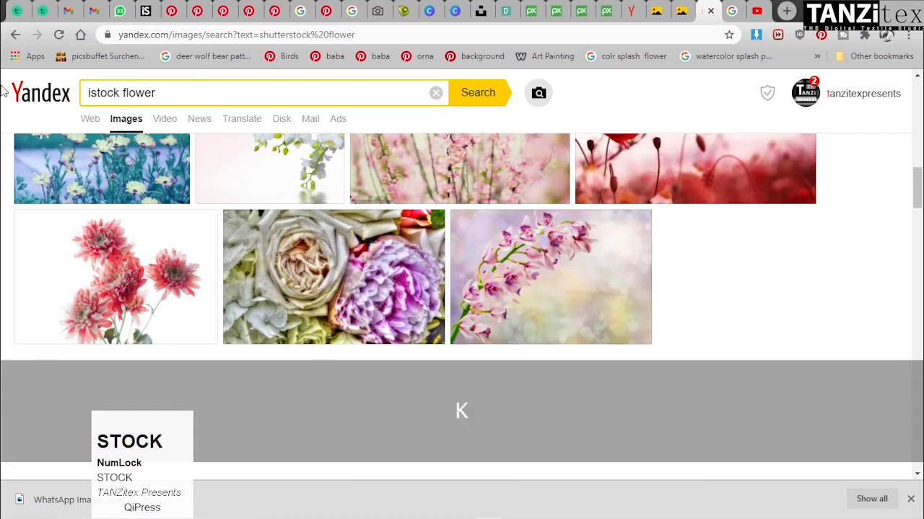
{"action": "key", "text": "Return"}
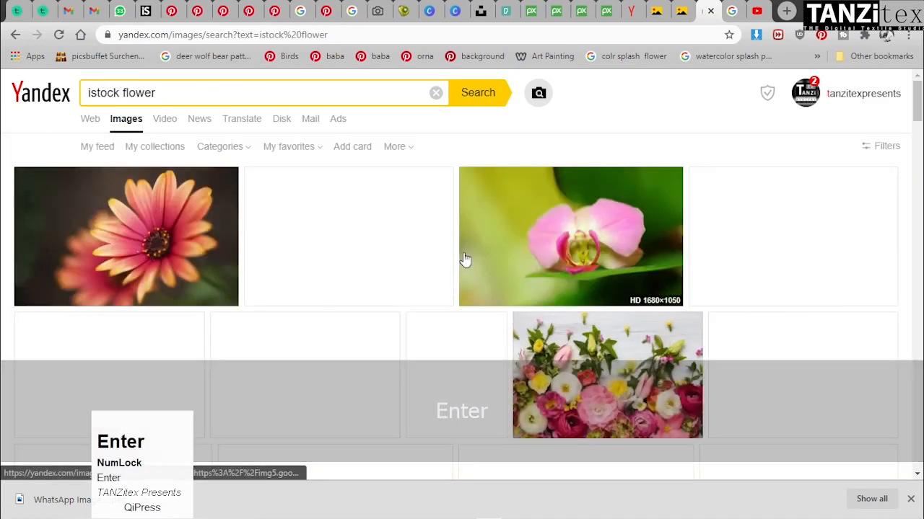
{"action": "scroll", "coordinate": [242, 157], "scroll_direction": "down", "scroll_amount": 2}
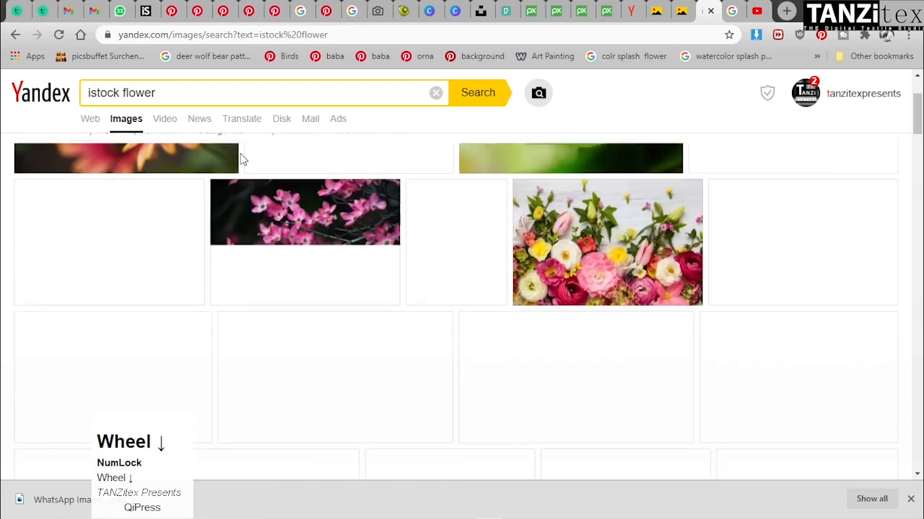
{"action": "mouse_move", "coordinate": [578, 278]}
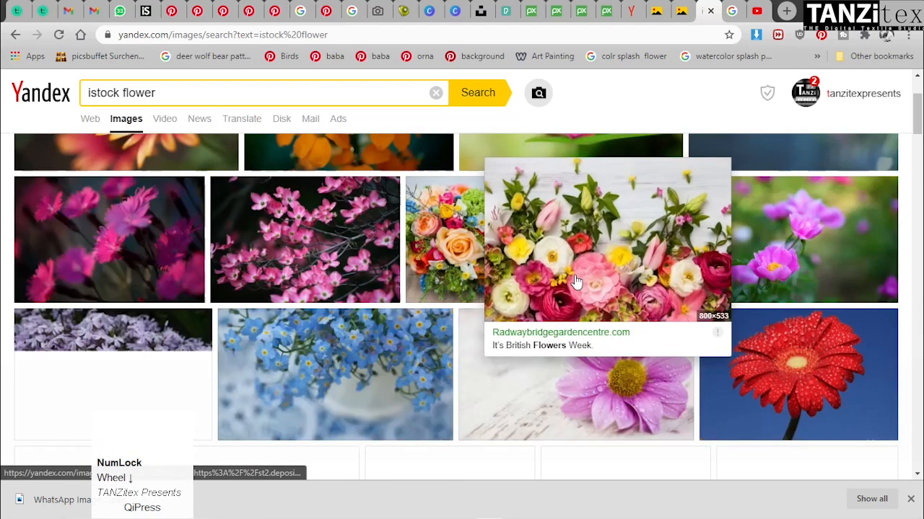
{"action": "scroll", "coordinate": [308, 244], "scroll_direction": "down", "scroll_amount": 2}
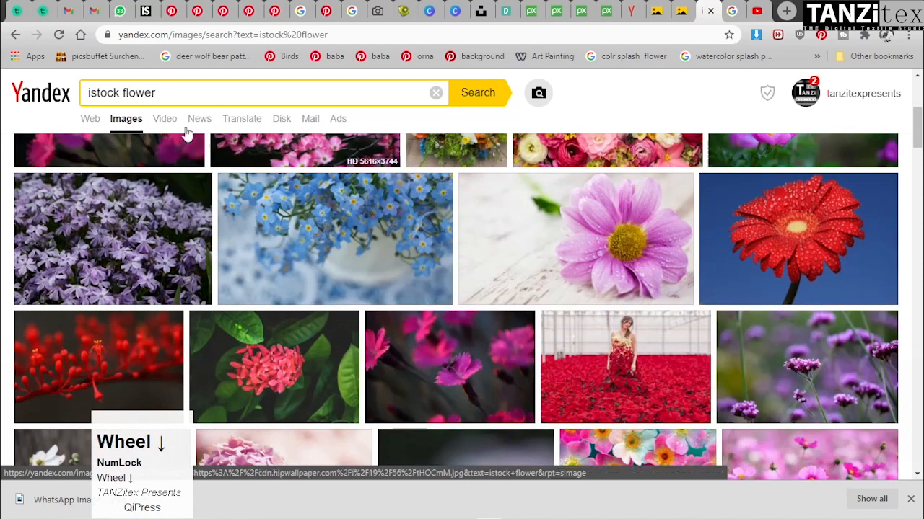
Refine the image search to "istock watermark flower" and look through the results
{"action": "left_click", "coordinate": [208, 153]}
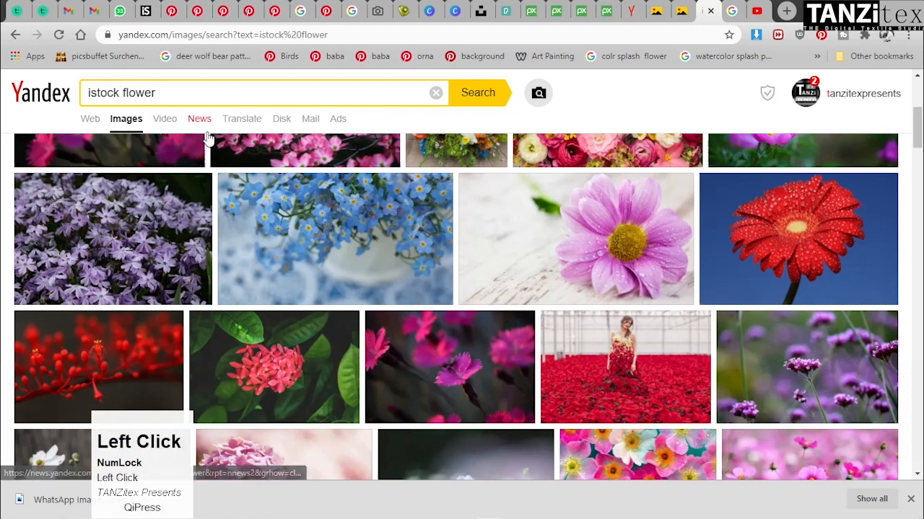
{"action": "type", "text": "water"}
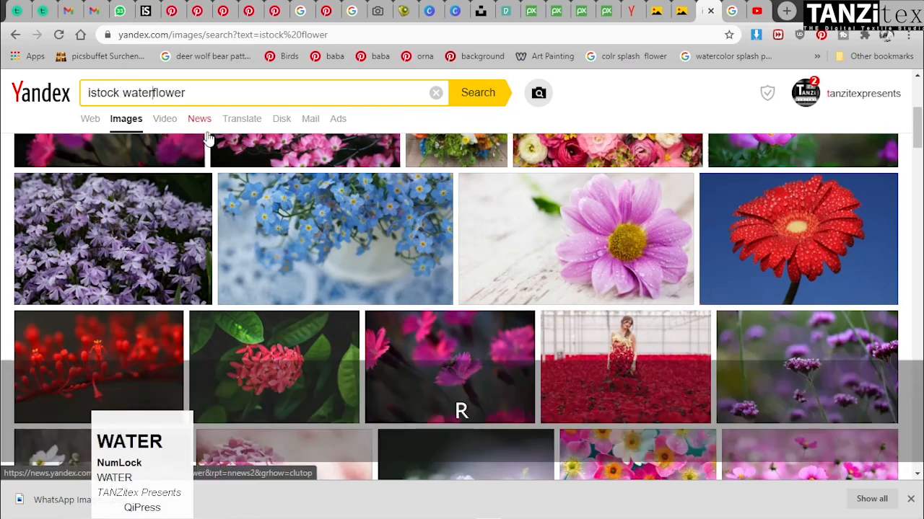
{"action": "type", "text": "mark"}
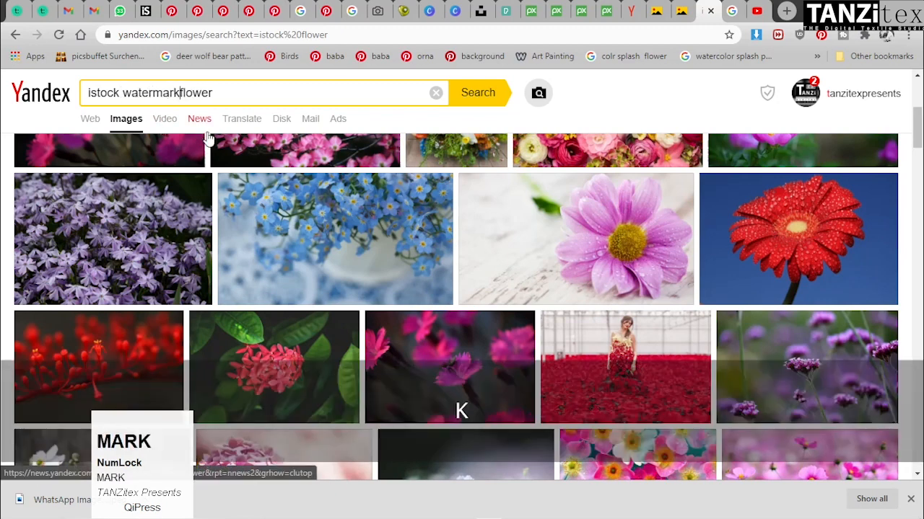
{"action": "key", "text": "Return"}
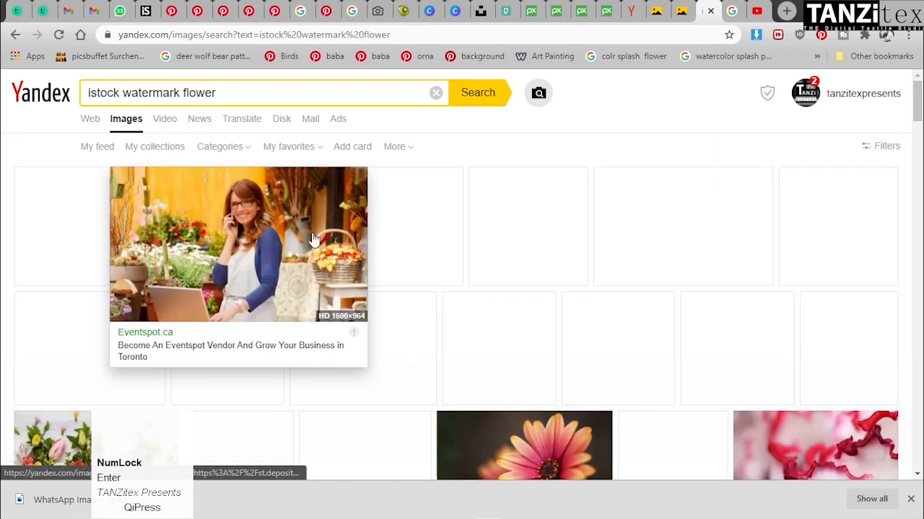
{"action": "mouse_move", "coordinate": [407, 285]}
{"action": "scroll", "coordinate": [437, 324], "scroll_direction": "down", "scroll_amount": 2}
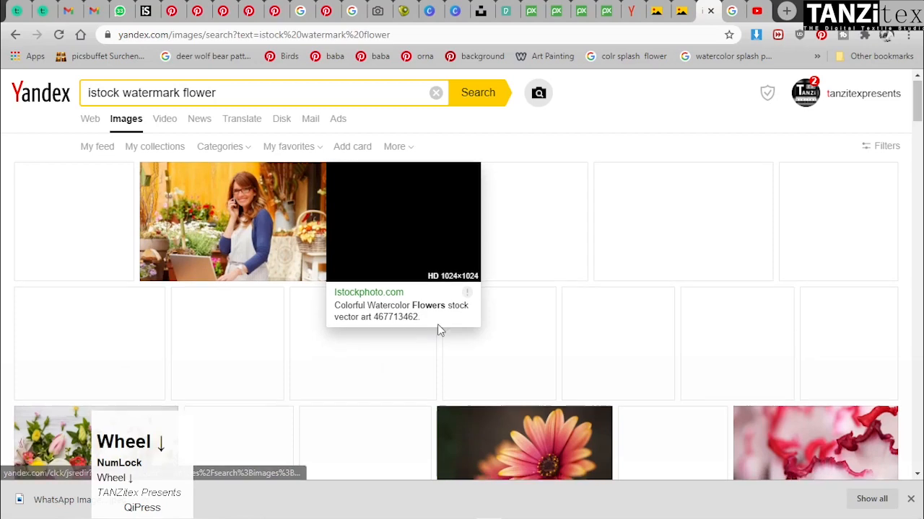
{"action": "mouse_move", "coordinate": [224, 333]}
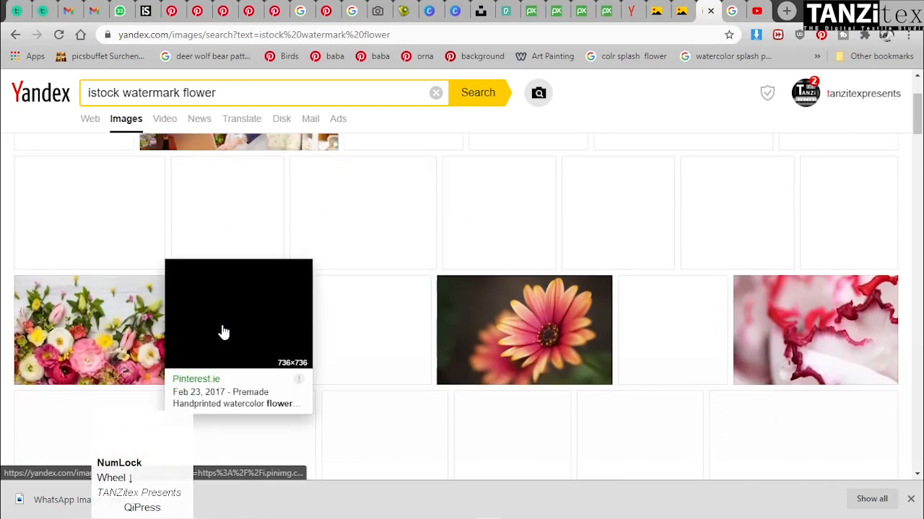
Look through the "istock watermark flower" results and preview the blue monstera leaf pattern, closing it again
{"action": "mouse_move", "coordinate": [578, 294]}
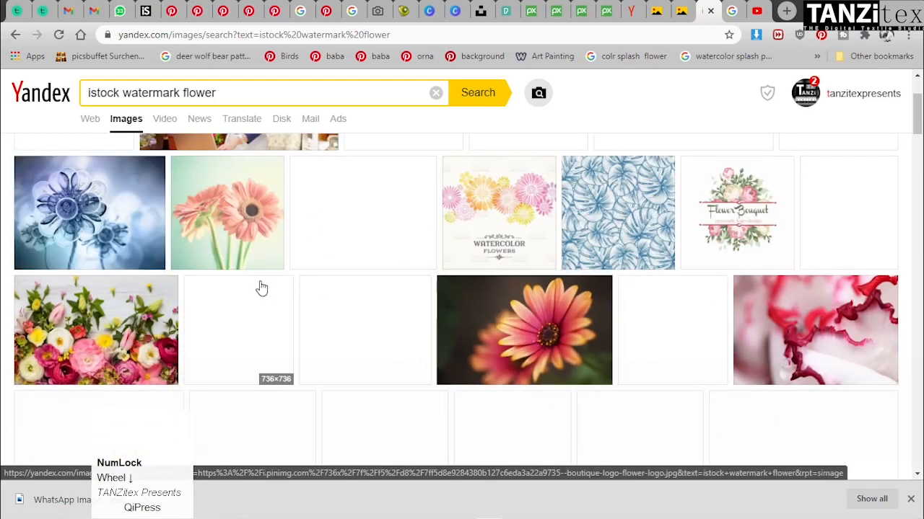
{"action": "left_click", "coordinate": [641, 237]}
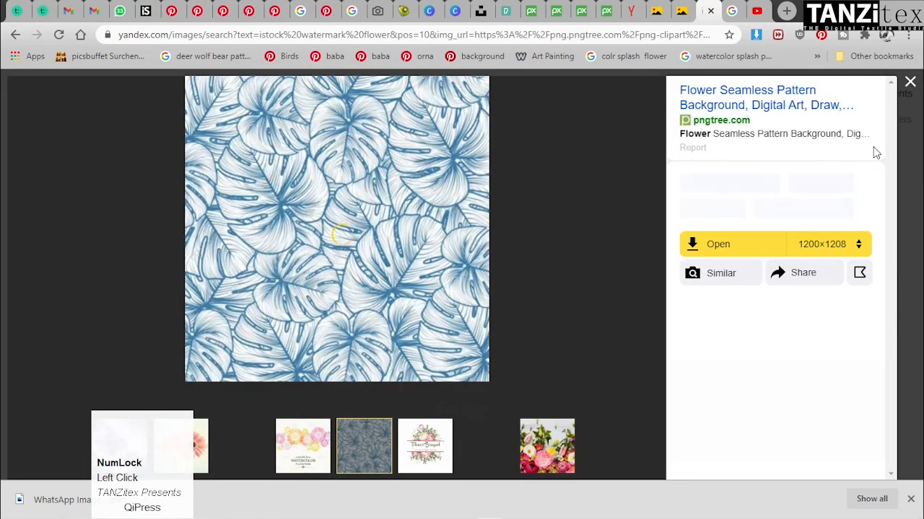
{"action": "left_click", "coordinate": [911, 84]}
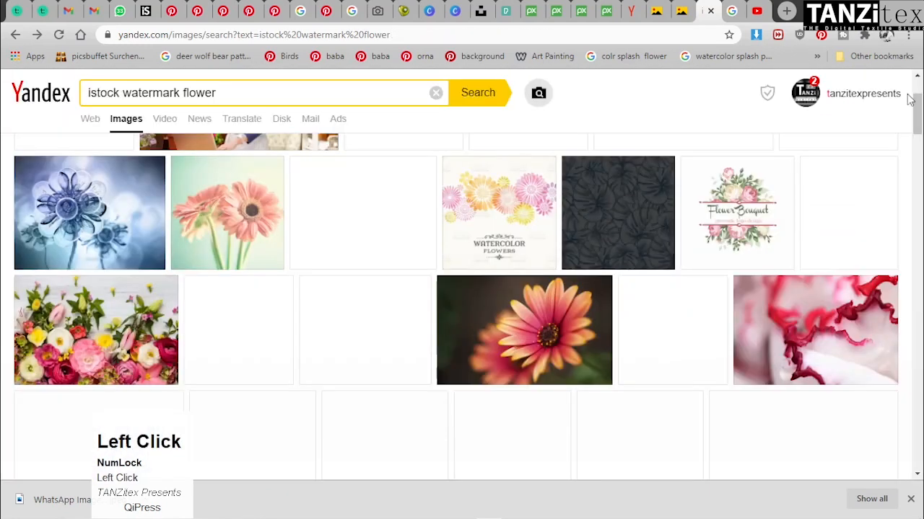
{"action": "scroll", "coordinate": [432, 230], "scroll_direction": "up", "scroll_amount": 2}
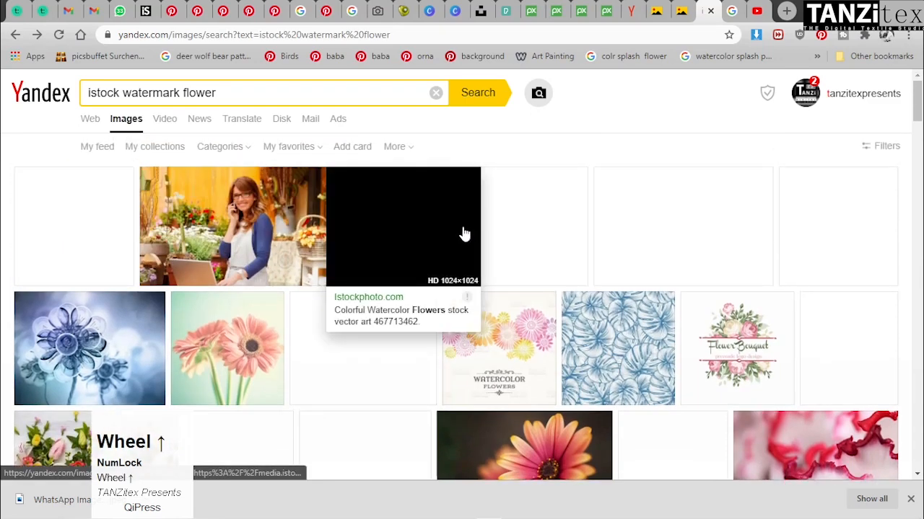
{"action": "scroll", "coordinate": [451, 245], "scroll_direction": "down", "scroll_amount": 3}
{"action": "mouse_move", "coordinate": [469, 245]}
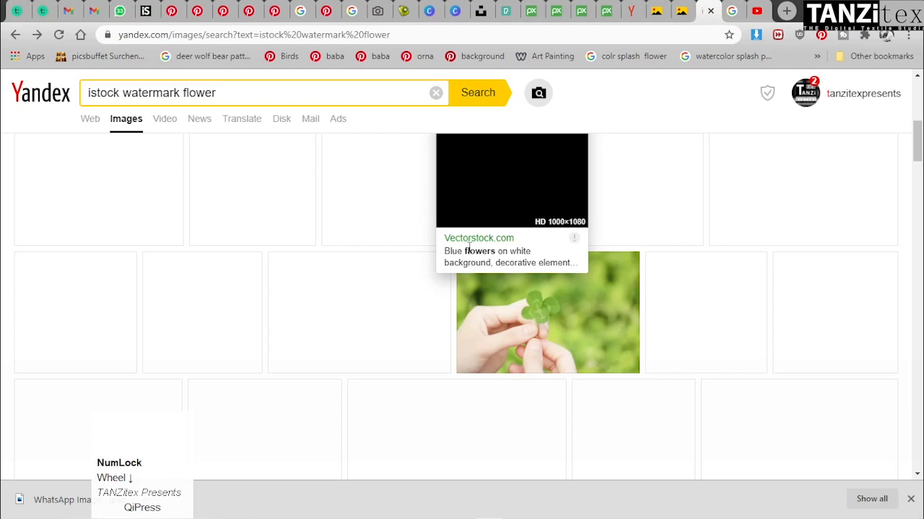
{"action": "scroll", "coordinate": [383, 243], "scroll_direction": "up", "scroll_amount": 3}
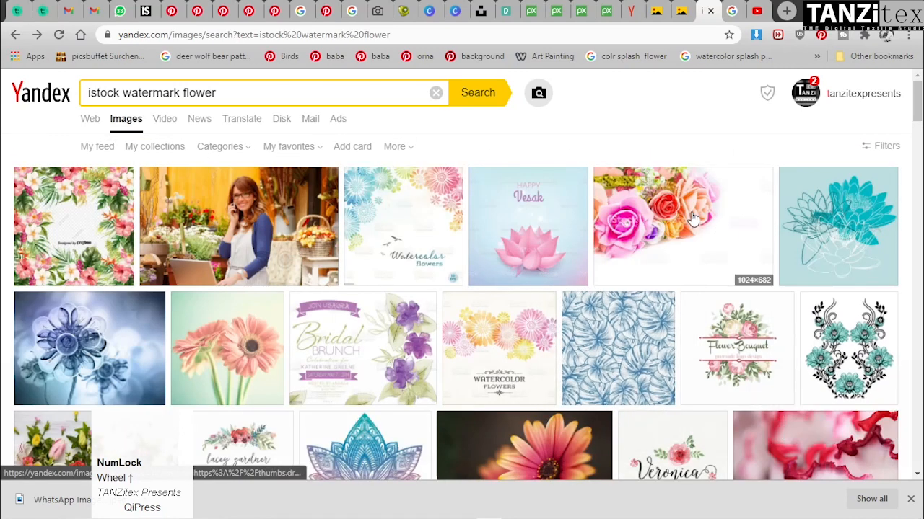
Open the watermarked iStock rose bouquet image and save it as a JPEG in the PS Engineering folder
{"action": "left_click", "coordinate": [694, 220]}
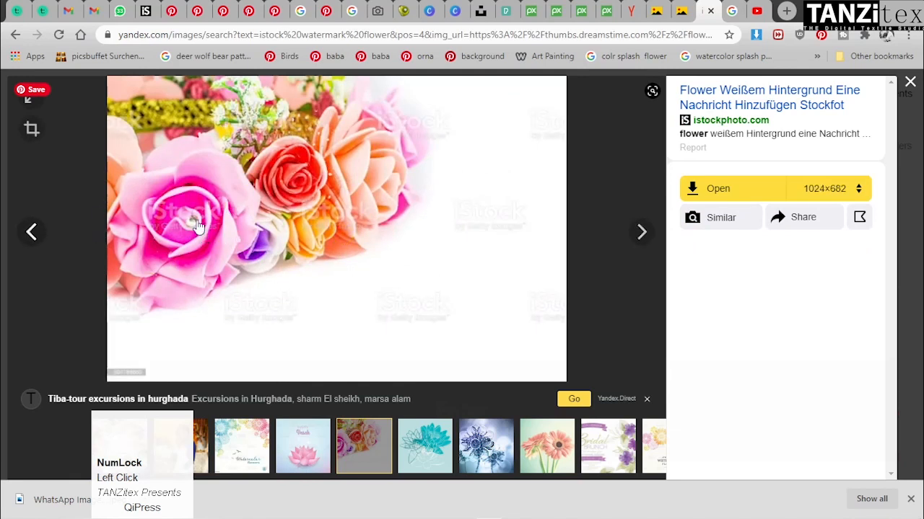
{"action": "right_click", "coordinate": [202, 251]}
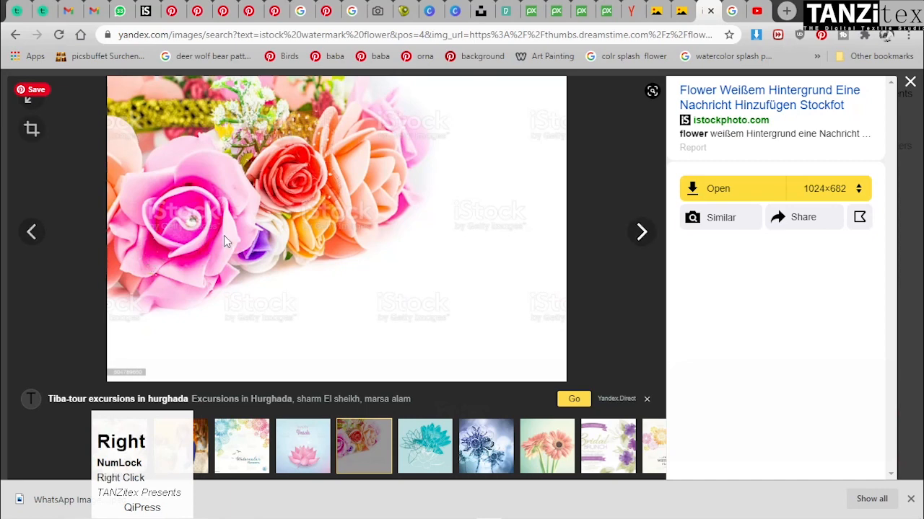
{"action": "key", "text": "Return"}
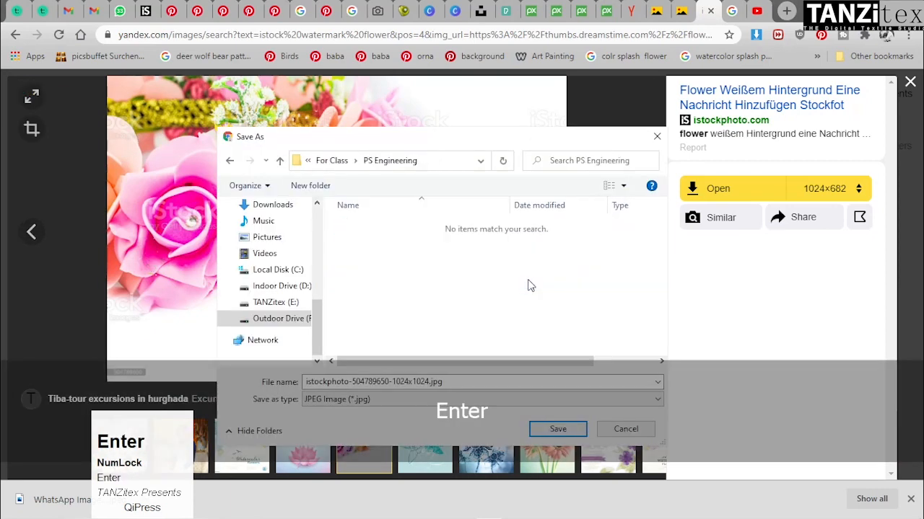
{"action": "left_click", "coordinate": [554, 431]}
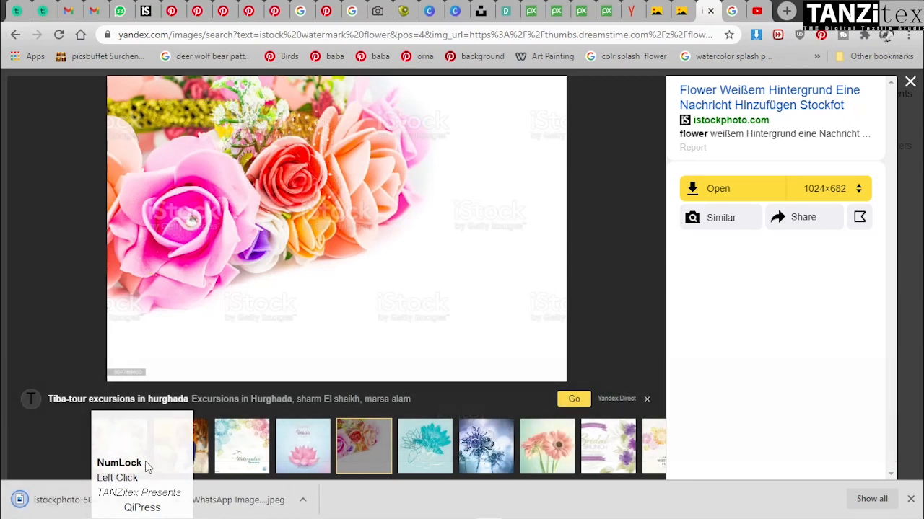
Locate the downloaded rose bouquet JPEG in its folder and open it with Adobe Photoshop CC 2017
{"action": "left_click_drag", "start_coordinate": [147, 468], "coordinate": [69, 358]}
{"action": "left_click", "coordinate": [145, 500]}
{"action": "left_click", "coordinate": [189, 453]}
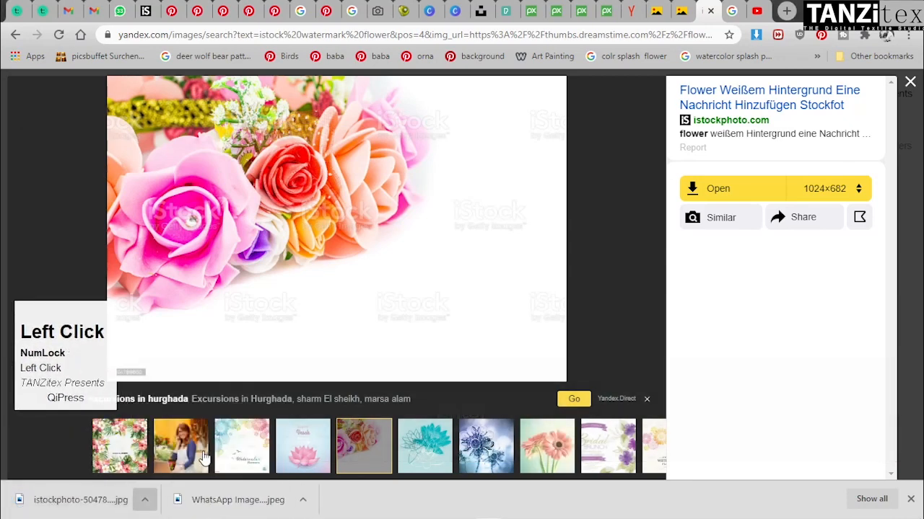
{"action": "right_click", "coordinate": [423, 296]}
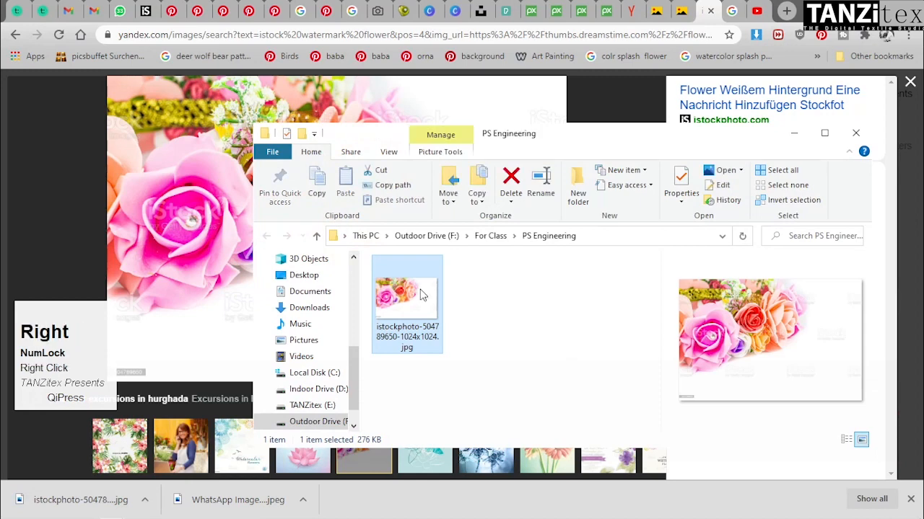
{"action": "left_click", "coordinate": [478, 313]}
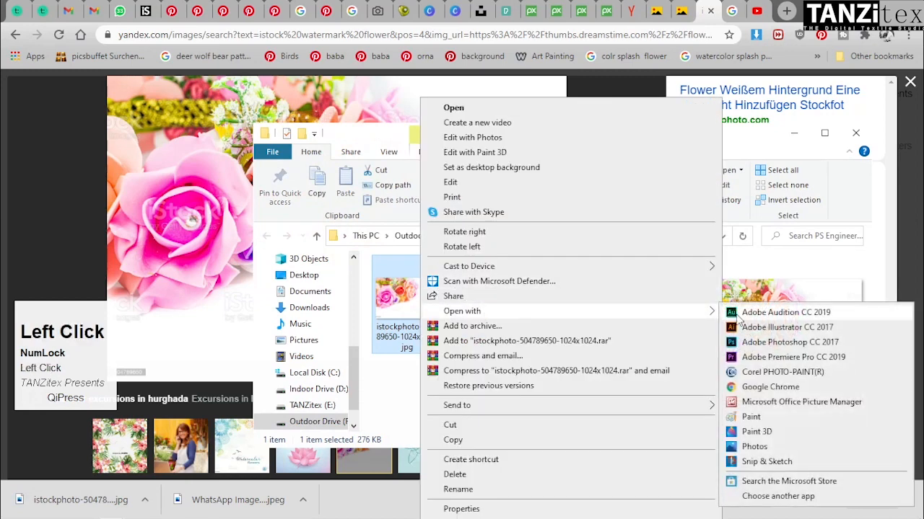
{"action": "left_click", "coordinate": [771, 347]}
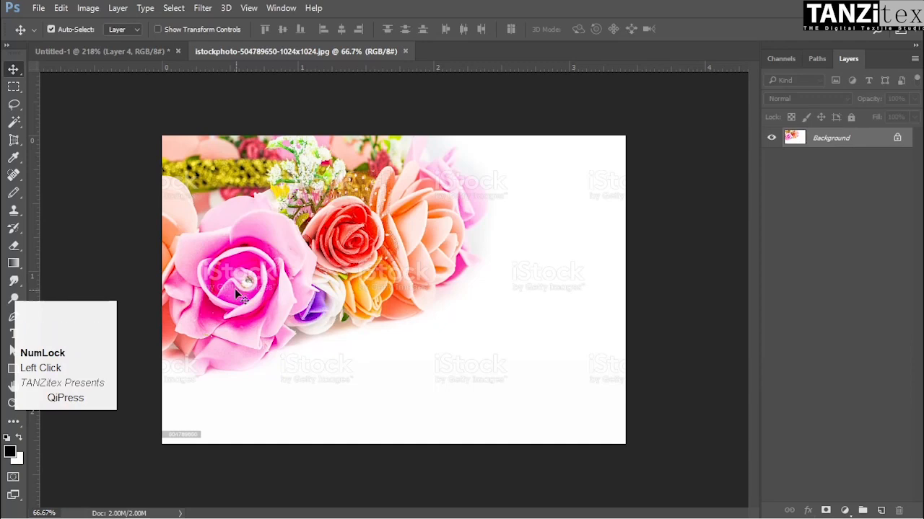
Activate the Spot Healing Brush at 14 px for the iStock watermark on the large pink rose
{"action": "key", "text": "ctrl+space"}
{"action": "left_click_drag", "start_coordinate": [213, 274], "coordinate": [215, 265]}
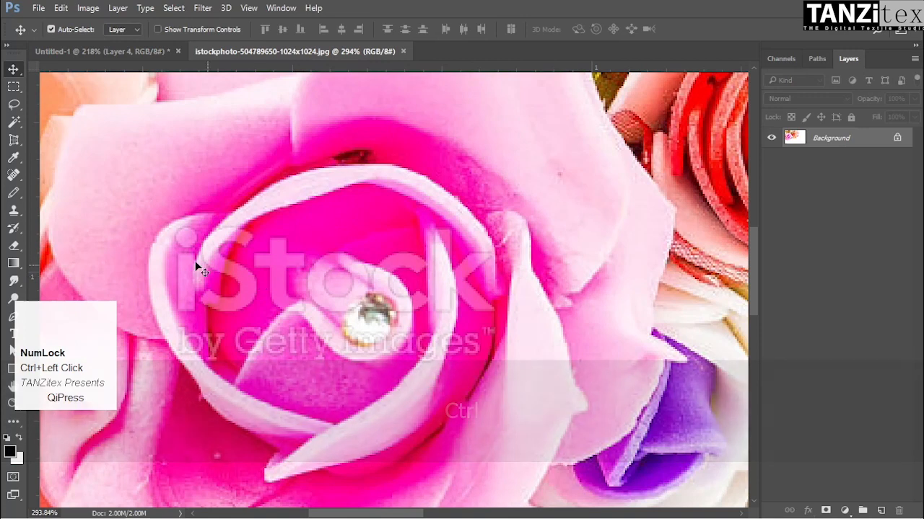
{"action": "left_click", "coordinate": [13, 177]}
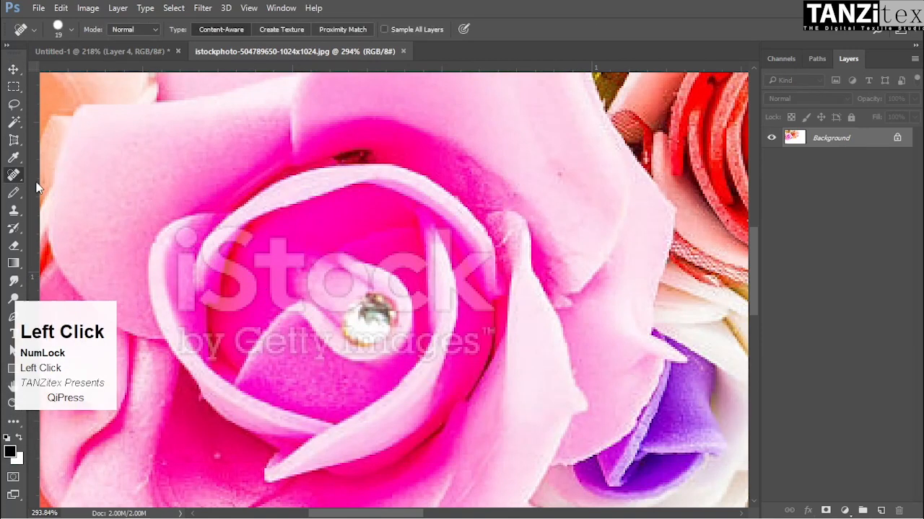
{"action": "right_click", "coordinate": [273, 254], "text": "alt"}
Try healing the first letters of the iStock watermark, before and after lowering the brush hardness to 37%, undoing each stroke
{"action": "left_click_drag", "start_coordinate": [184, 229], "coordinate": [189, 275]}
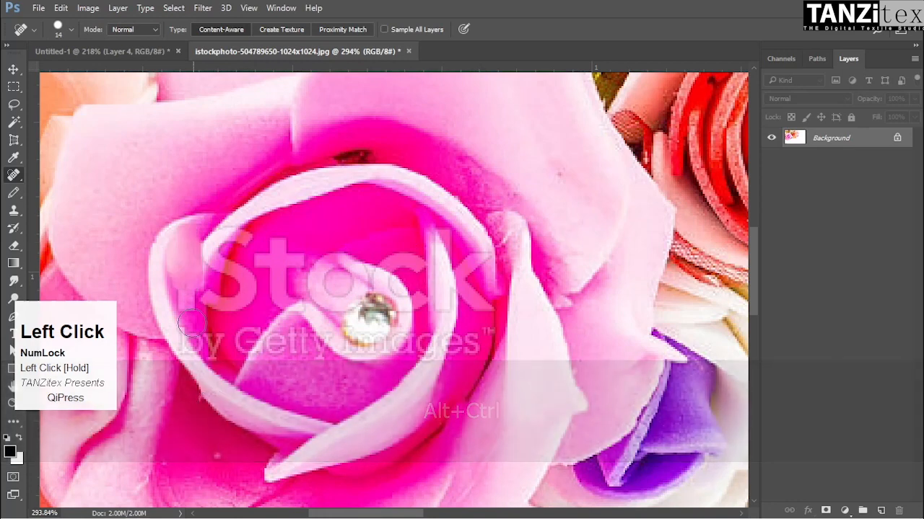
{"action": "key", "text": "ctrl+z"}
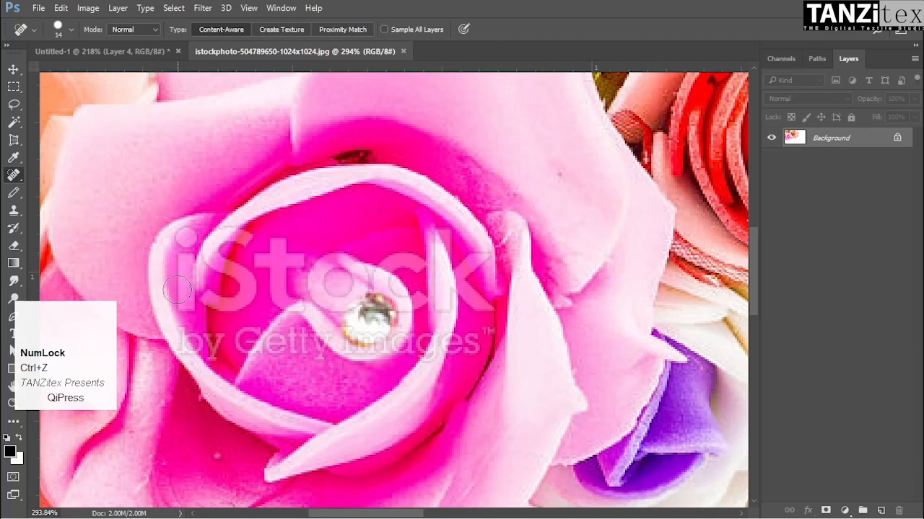
{"action": "left_click", "coordinate": [71, 29]}
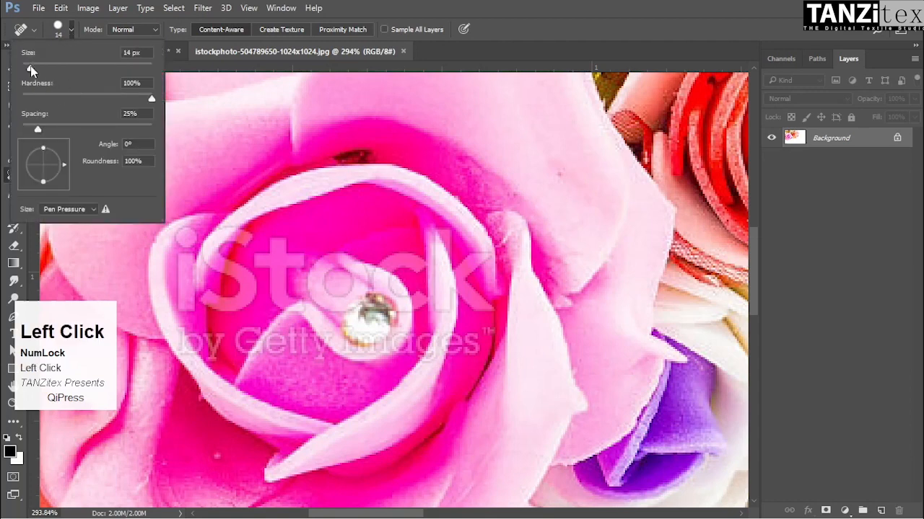
{"action": "left_click_drag", "start_coordinate": [150, 98], "coordinate": [71, 109]}
{"action": "mouse_move", "coordinate": [220, 261]}
{"action": "left_mouse_down"}
{"action": "mouse_move", "coordinate": [242, 234]}
{"action": "mouse_move", "coordinate": [219, 276]}
{"action": "mouse_move", "coordinate": [231, 236]}
{"action": "left_mouse_up"}
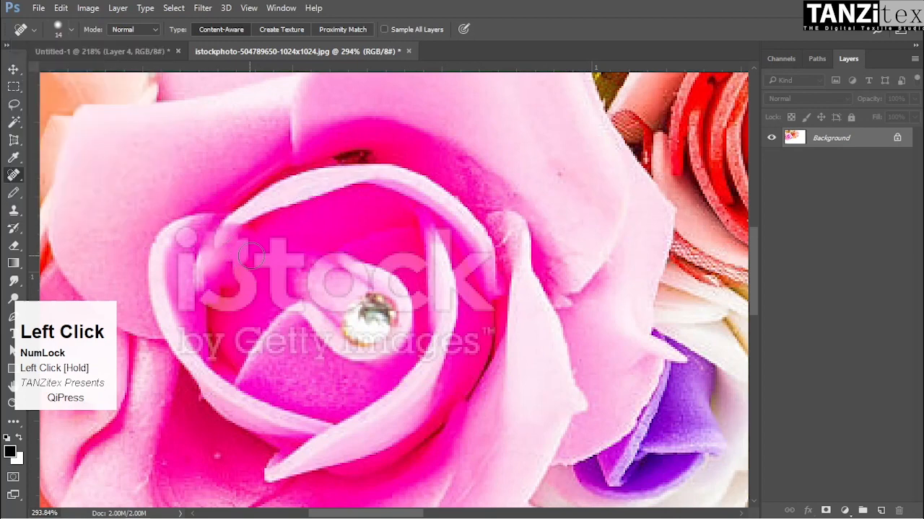
{"action": "key", "text": "ctrl+z"}
Set the Spot Healing Brush hardness to 51% and choose a small brush size suited to the watermark lettering
{"action": "key", "text": "space"}
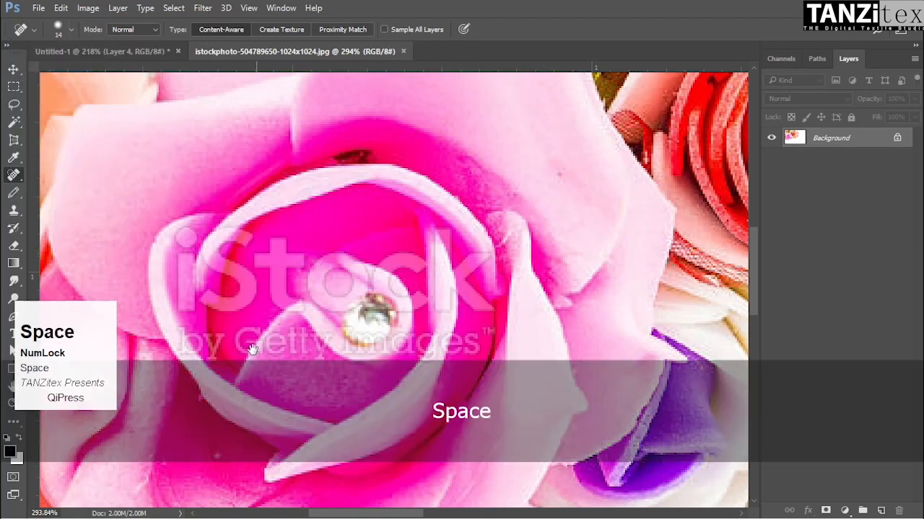
{"action": "left_click_drag", "start_coordinate": [306, 258], "coordinate": [348, 214]}
{"action": "left_click", "coordinate": [297, 293], "text": "ctrl"}
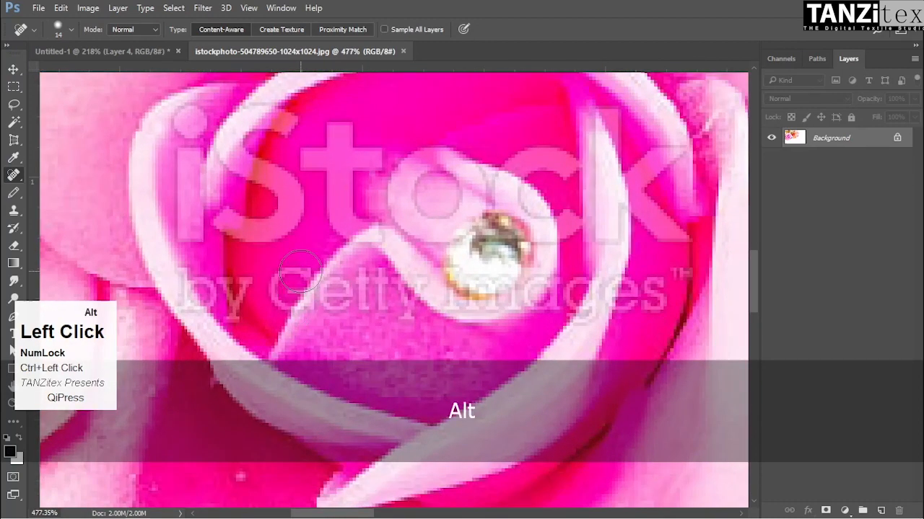
{"action": "right_click", "coordinate": [299, 272], "text": "alt"}
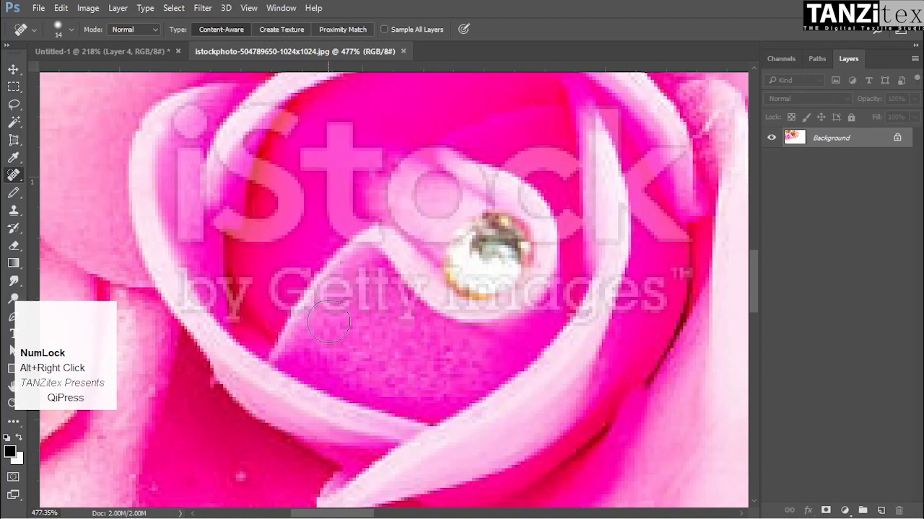
{"action": "right_click", "coordinate": [313, 249]}
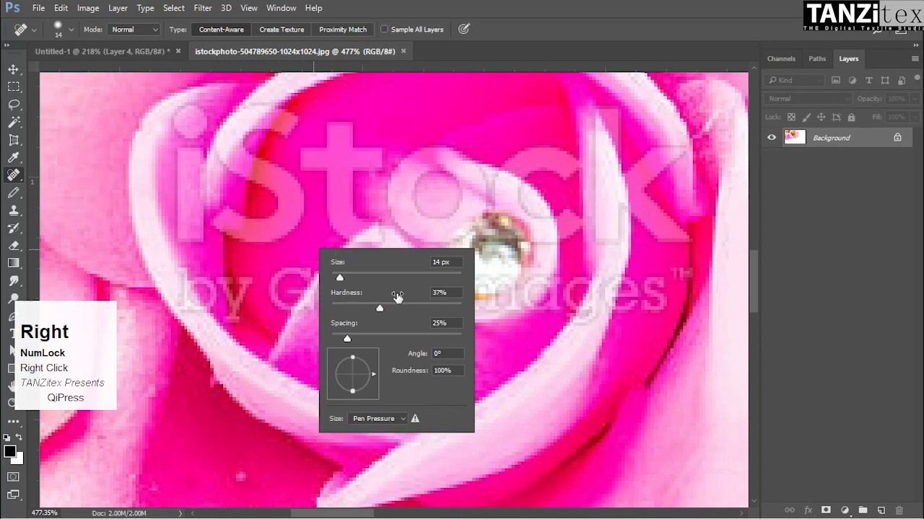
{"action": "left_click_drag", "start_coordinate": [342, 280], "coordinate": [338, 280]}
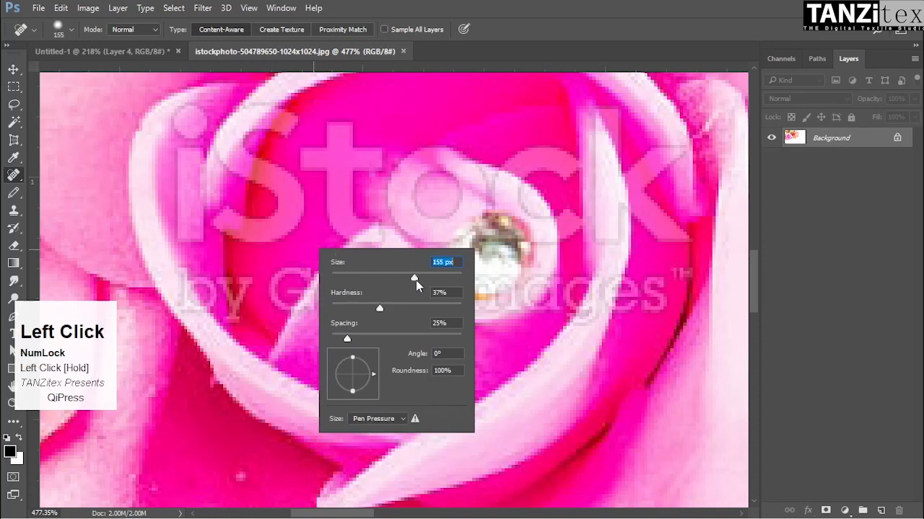
{"action": "mouse_move", "coordinate": [427, 283]}
{"action": "left_mouse_down"}
{"action": "mouse_move", "coordinate": [351, 283]}
{"action": "mouse_move", "coordinate": [397, 281]}
{"action": "left_mouse_up"}
{"action": "left_click_drag", "start_coordinate": [380, 315], "coordinate": [396, 311]}
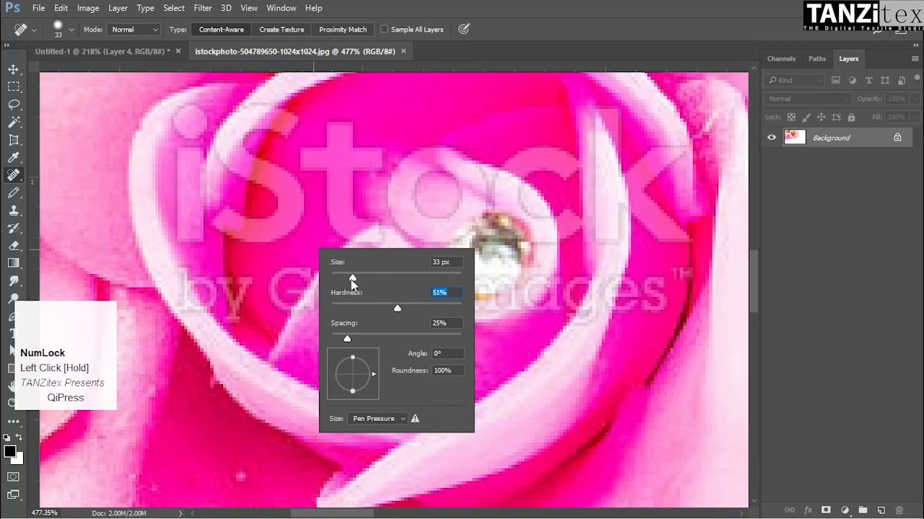
{"action": "left_click_drag", "start_coordinate": [352, 281], "coordinate": [342, 279]}
Paint with the Spot Healing Brush over the "S" and "t" of iStock and part of the word "Getty" on the pink rose
{"action": "mouse_move", "coordinate": [328, 142]}
{"action": "left_mouse_down"}
{"action": "mouse_move", "coordinate": [293, 154]}
{"action": "mouse_move", "coordinate": [300, 169]}
{"action": "mouse_move", "coordinate": [331, 162]}
{"action": "mouse_move", "coordinate": [334, 224]}
{"action": "mouse_move", "coordinate": [353, 211]}
{"action": "mouse_move", "coordinate": [343, 128]}
{"action": "left_mouse_up"}
{"action": "mouse_move", "coordinate": [330, 131]}
{"action": "left_mouse_down"}
{"action": "mouse_move", "coordinate": [326, 163]}
{"action": "mouse_move", "coordinate": [309, 160]}
{"action": "mouse_move", "coordinate": [361, 149]}
{"action": "mouse_move", "coordinate": [382, 163]}
{"action": "mouse_move", "coordinate": [339, 166]}
{"action": "mouse_move", "coordinate": [352, 120]}
{"action": "mouse_move", "coordinate": [290, 156]}
{"action": "mouse_move", "coordinate": [305, 165]}
{"action": "mouse_move", "coordinate": [325, 157]}
{"action": "mouse_move", "coordinate": [288, 161]}
{"action": "mouse_move", "coordinate": [312, 149]}
{"action": "mouse_move", "coordinate": [305, 168]}
{"action": "mouse_move", "coordinate": [294, 163]}
{"action": "mouse_move", "coordinate": [302, 146]}
{"action": "mouse_move", "coordinate": [290, 166]}
{"action": "mouse_move", "coordinate": [296, 154]}
{"action": "mouse_move", "coordinate": [307, 167]}
{"action": "mouse_move", "coordinate": [269, 166]}
{"action": "mouse_move", "coordinate": [290, 159]}
{"action": "left_mouse_up"}
{"action": "left_click", "coordinate": [354, 127]}
{"action": "left_click", "coordinate": [302, 149]}
{"action": "left_click", "coordinate": [295, 156]}
{"action": "left_click", "coordinate": [295, 155]}
{"action": "left_click", "coordinate": [333, 184]}
{"action": "mouse_move", "coordinate": [332, 184]}
{"action": "left_mouse_down"}
{"action": "mouse_move", "coordinate": [341, 218]}
{"action": "mouse_move", "coordinate": [336, 175]}
{"action": "mouse_move", "coordinate": [368, 160]}
{"action": "mouse_move", "coordinate": [353, 212]}
{"action": "left_mouse_up"}
{"action": "left_click", "coordinate": [350, 164]}
{"action": "mouse_move", "coordinate": [292, 232]}
{"action": "left_mouse_down"}
{"action": "mouse_move", "coordinate": [288, 205]}
{"action": "mouse_move", "coordinate": [271, 237]}
{"action": "mouse_move", "coordinate": [287, 227]}
{"action": "mouse_move", "coordinate": [283, 213]}
{"action": "mouse_move", "coordinate": [266, 225]}
{"action": "mouse_move", "coordinate": [273, 187]}
{"action": "mouse_move", "coordinate": [277, 225]}
{"action": "mouse_move", "coordinate": [281, 166]}
{"action": "mouse_move", "coordinate": [302, 173]}
{"action": "mouse_move", "coordinate": [302, 218]}
{"action": "mouse_move", "coordinate": [281, 177]}
{"action": "mouse_move", "coordinate": [271, 179]}
{"action": "mouse_move", "coordinate": [291, 120]}
{"action": "mouse_move", "coordinate": [271, 151]}
{"action": "mouse_move", "coordinate": [296, 110]}
{"action": "mouse_move", "coordinate": [271, 157]}
{"action": "left_mouse_up"}
{"action": "mouse_move", "coordinate": [276, 118]}
{"action": "left_mouse_down"}
{"action": "mouse_move", "coordinate": [241, 138]}
{"action": "mouse_move", "coordinate": [264, 107]}
{"action": "left_mouse_up"}
{"action": "left_click_drag", "start_coordinate": [254, 111], "coordinate": [223, 180]}
{"action": "mouse_move", "coordinate": [252, 146]}
{"action": "left_mouse_down"}
{"action": "mouse_move", "coordinate": [247, 194]}
{"action": "mouse_move", "coordinate": [252, 167]}
{"action": "mouse_move", "coordinate": [266, 162]}
{"action": "mouse_move", "coordinate": [257, 205]}
{"action": "mouse_move", "coordinate": [232, 223]}
{"action": "mouse_move", "coordinate": [234, 212]}
{"action": "mouse_move", "coordinate": [236, 247]}
{"action": "mouse_move", "coordinate": [250, 252]}
{"action": "mouse_move", "coordinate": [261, 205]}
{"action": "mouse_move", "coordinate": [267, 231]}
{"action": "left_mouse_up"}
{"action": "mouse_move", "coordinate": [287, 126]}
{"action": "left_mouse_down"}
{"action": "mouse_move", "coordinate": [251, 237]}
{"action": "mouse_move", "coordinate": [260, 214]}
{"action": "mouse_move", "coordinate": [273, 269]}
{"action": "left_mouse_up"}
{"action": "mouse_move", "coordinate": [364, 298]}
{"action": "left_mouse_down"}
{"action": "mouse_move", "coordinate": [322, 297]}
{"action": "mouse_move", "coordinate": [337, 321]}
{"action": "left_mouse_up"}
{"action": "mouse_move", "coordinate": [369, 280]}
{"action": "left_mouse_down"}
{"action": "mouse_move", "coordinate": [410, 299]}
{"action": "mouse_move", "coordinate": [394, 286]}
{"action": "mouse_move", "coordinate": [344, 298]}
{"action": "mouse_move", "coordinate": [432, 314]}
{"action": "mouse_move", "coordinate": [398, 293]}
{"action": "mouse_move", "coordinate": [455, 325]}
{"action": "mouse_move", "coordinate": [463, 282]}
{"action": "mouse_move", "coordinate": [381, 204]}
{"action": "left_mouse_up"}
Switch to the Patch Tool and outline the "G" of the Getty watermark inside the pink rose
{"action": "key", "text": "space"}
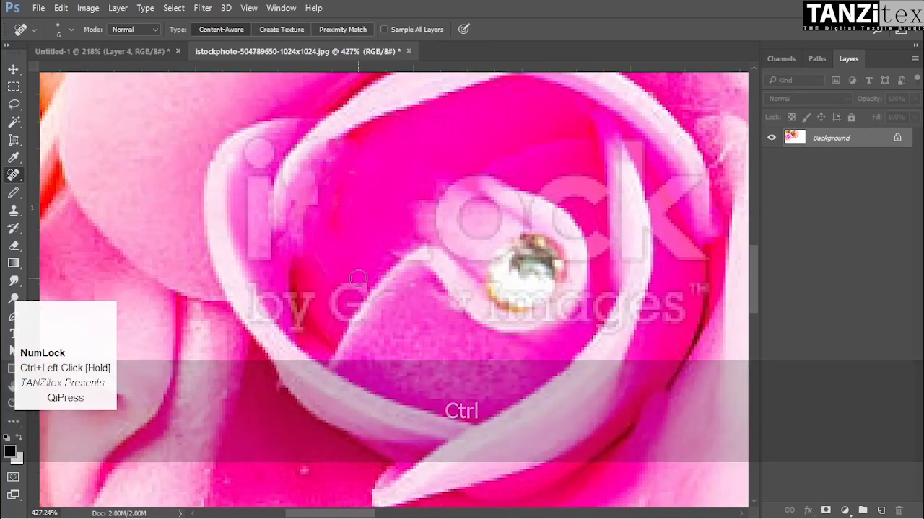
{"action": "right_click", "coordinate": [13, 180]}
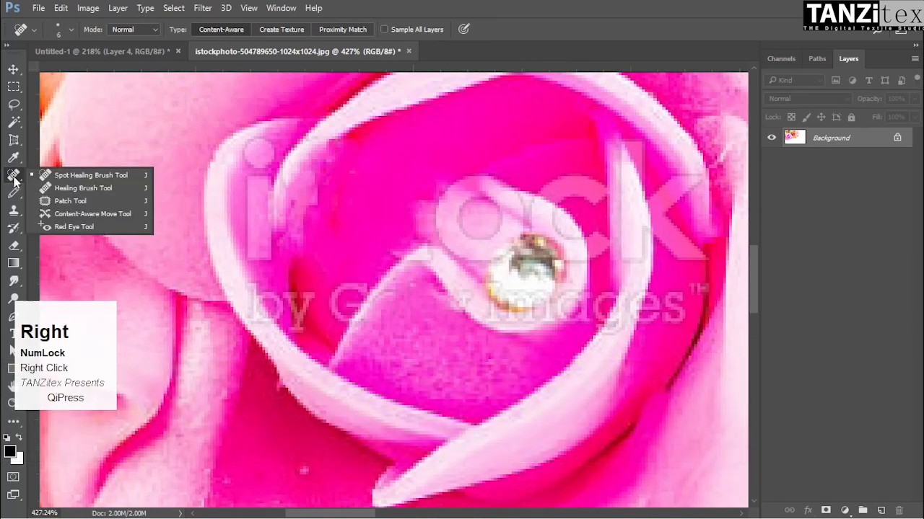
{"action": "left_click", "coordinate": [76, 202]}
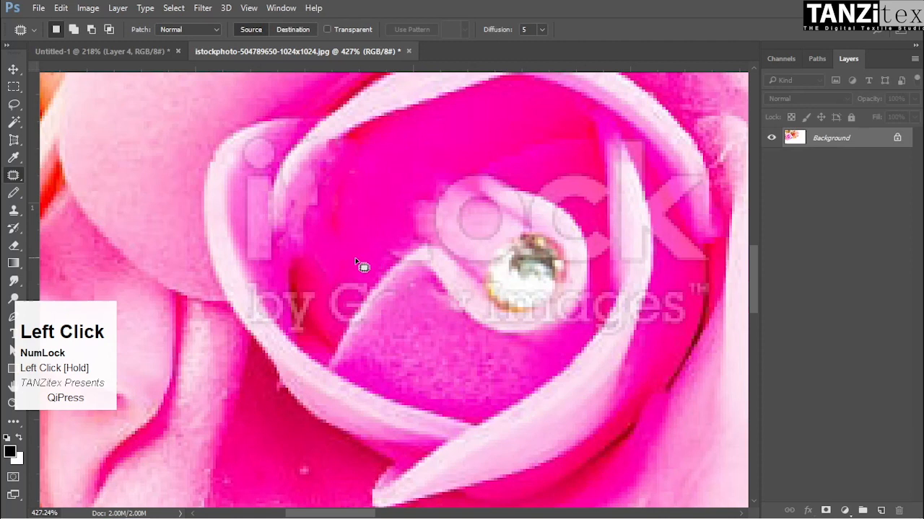
{"action": "left_click_drag", "start_coordinate": [346, 275], "coordinate": [325, 320]}
Try patching the outlined "G" area with the petal above in Source mode and then in Destination mode, undoing both
{"action": "left_click_drag", "start_coordinate": [371, 275], "coordinate": [376, 219]}
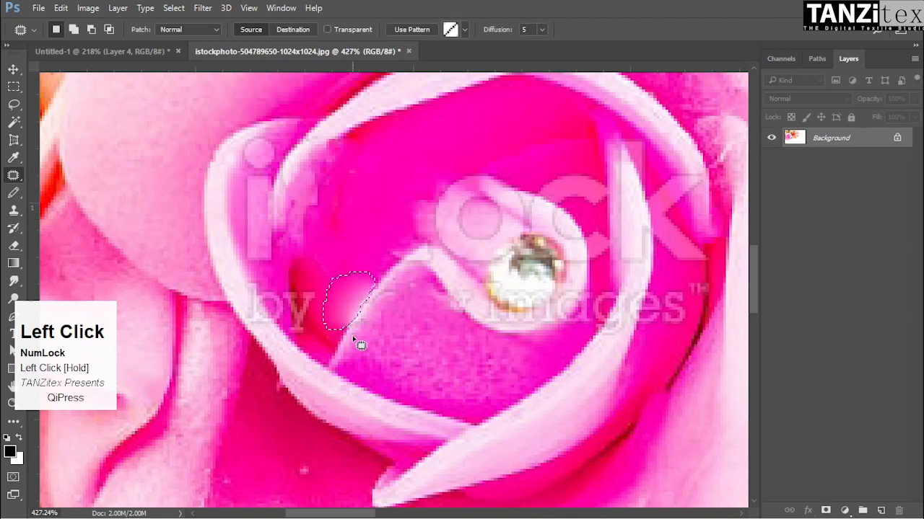
{"action": "left_click", "coordinate": [293, 29]}
{"action": "key", "text": "ctrl+z"}
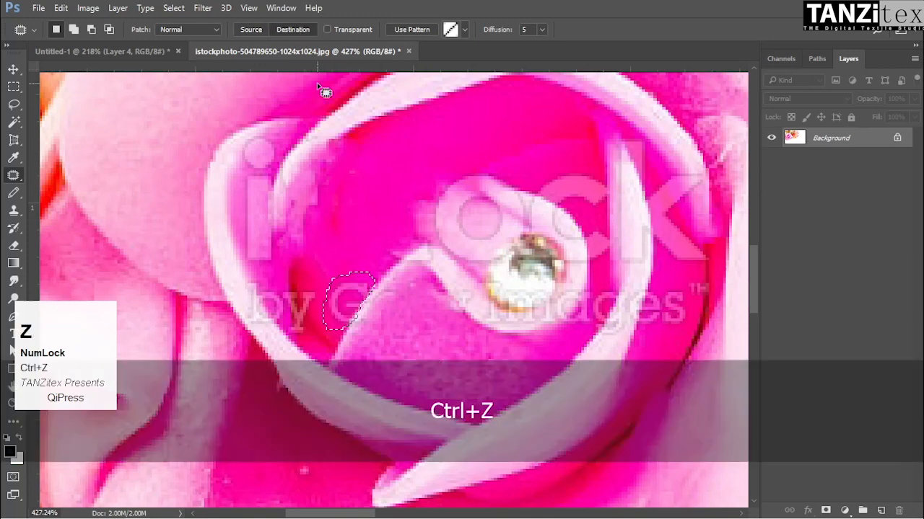
{"action": "left_click_drag", "start_coordinate": [355, 310], "coordinate": [373, 252]}
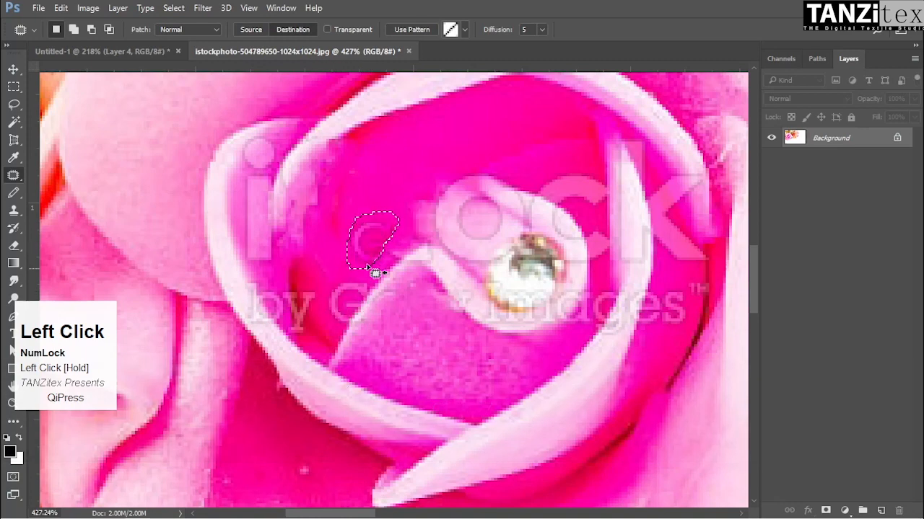
{"action": "key", "text": "ctrl+alt+z"}
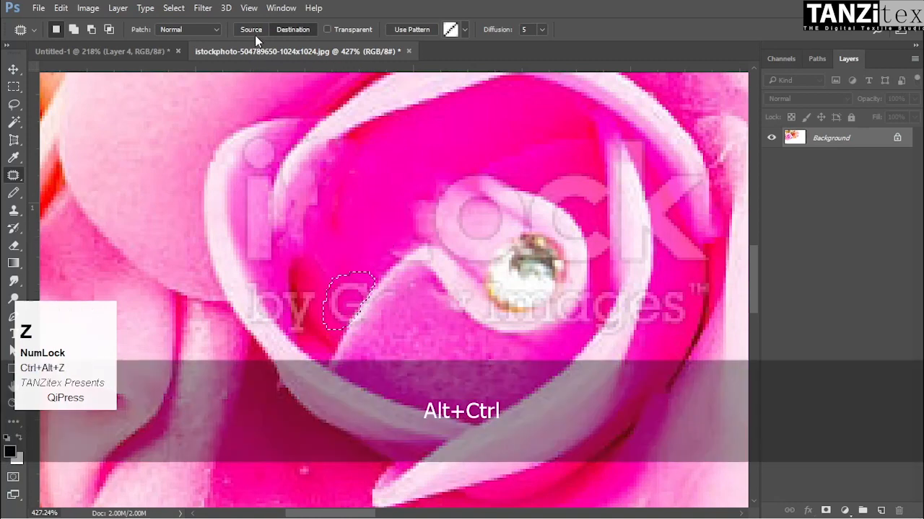
Patch the outlined "G" in Source mode from the clean petal area above it and set Diffusion to 1
{"action": "left_click", "coordinate": [254, 31]}
{"action": "left_click_drag", "start_coordinate": [351, 299], "coordinate": [363, 210]}
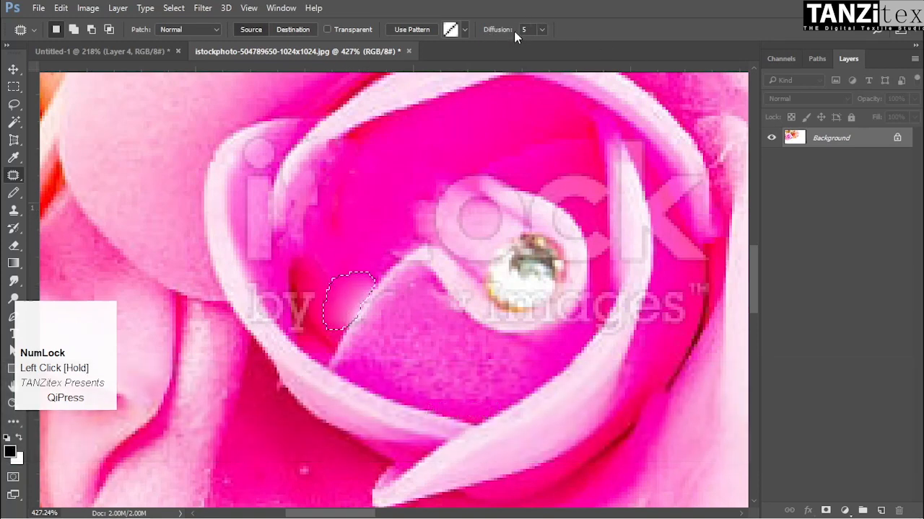
{"action": "left_click_drag", "start_coordinate": [511, 33], "coordinate": [425, 29]}
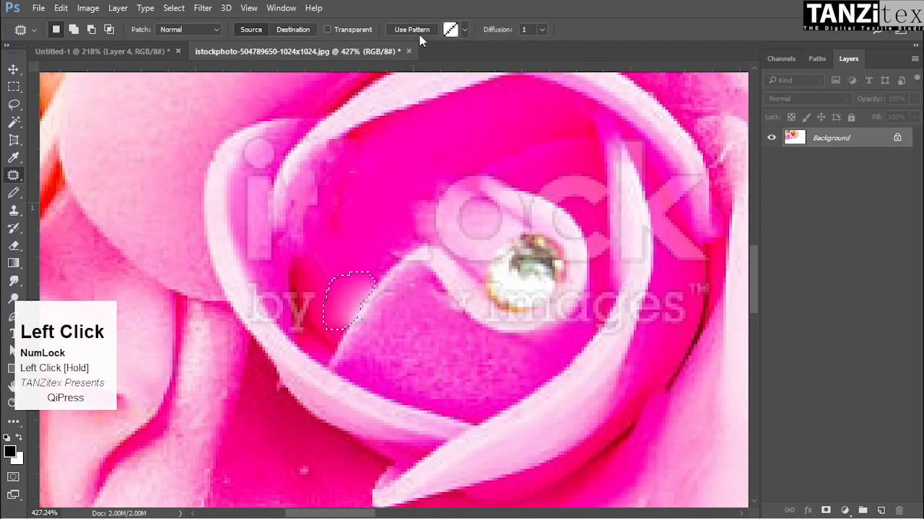
Undo the last patch, patch the outlined "G" again in Source mode from the petal area directly above it, and deselect
{"action": "key", "text": "ctrl+alt+z"}
{"action": "left_click_drag", "start_coordinate": [366, 295], "coordinate": [372, 221]}
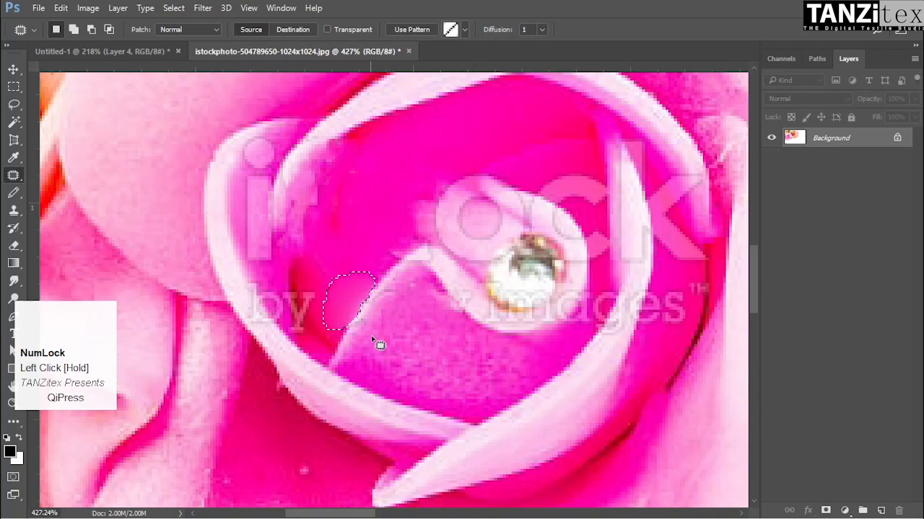
{"action": "key", "text": "ctrl+d"}
{"action": "key", "text": "ctrl+space"}
{"action": "left_click_drag", "start_coordinate": [404, 308], "coordinate": [434, 323]}
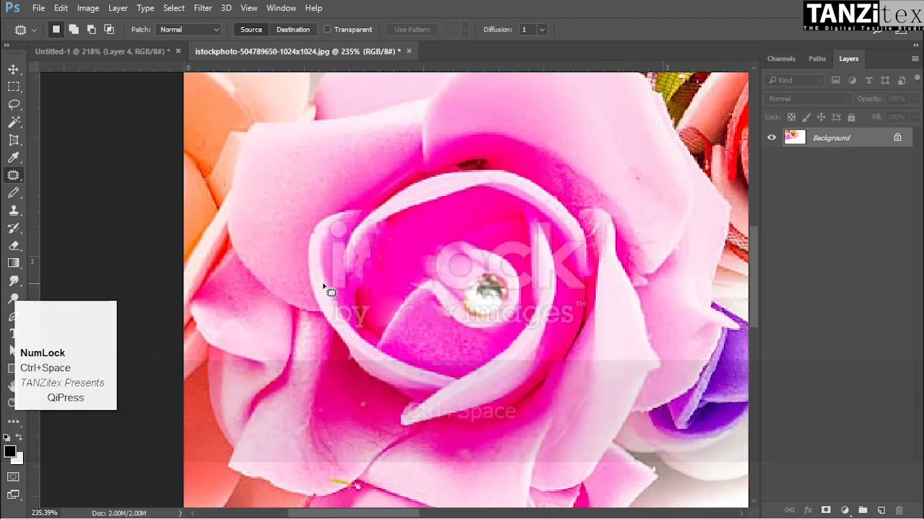
Switch from the healing tools to the Brush tool and reduce the brush size to 168 px
{"action": "right_click", "coordinate": [13, 177]}
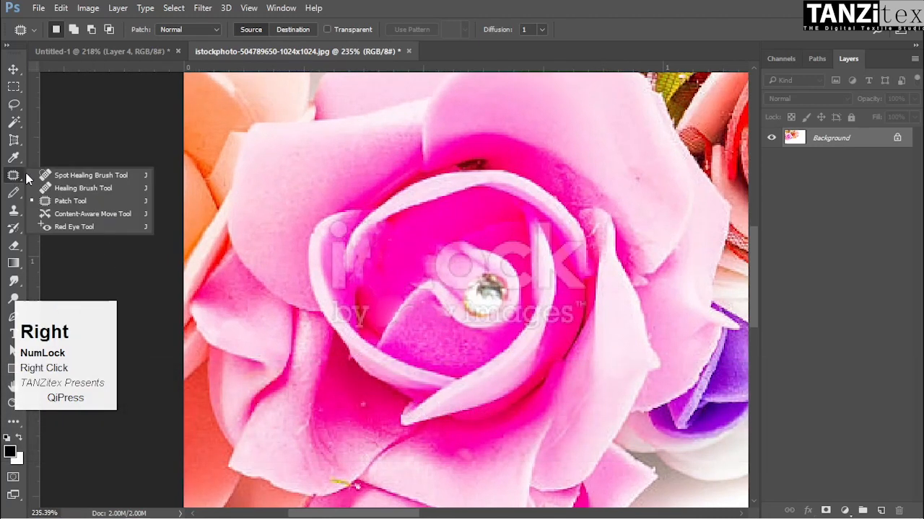
{"action": "left_click", "coordinate": [69, 175]}
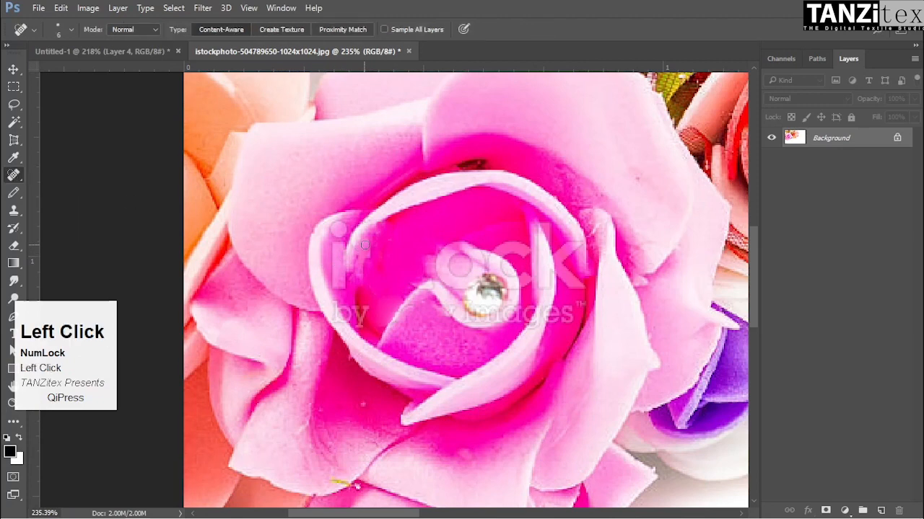
{"action": "right_click", "coordinate": [13, 175]}
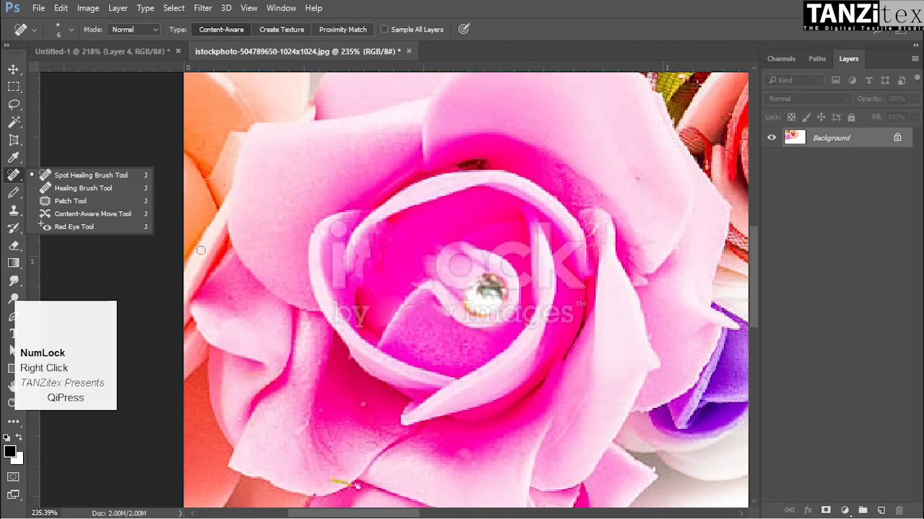
{"action": "left_click", "coordinate": [13, 193]}
{"action": "right_click", "coordinate": [13, 193]}
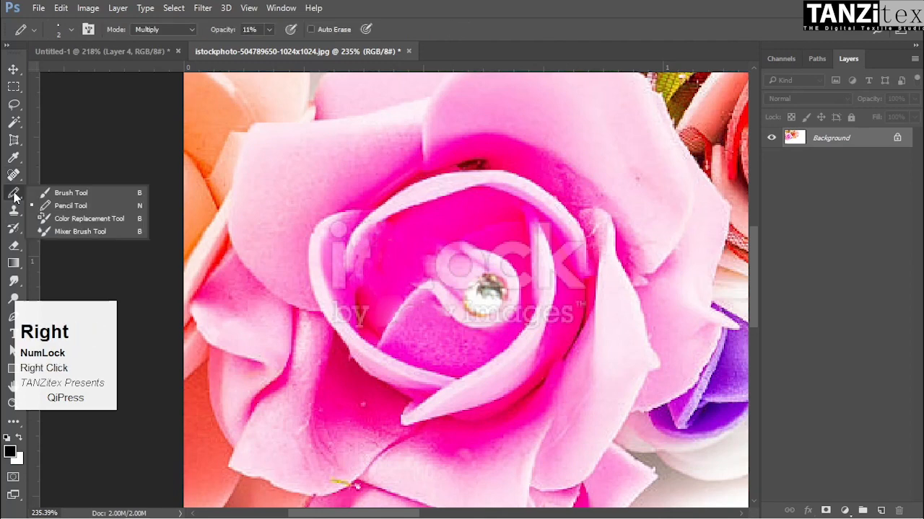
{"action": "left_click", "coordinate": [67, 198]}
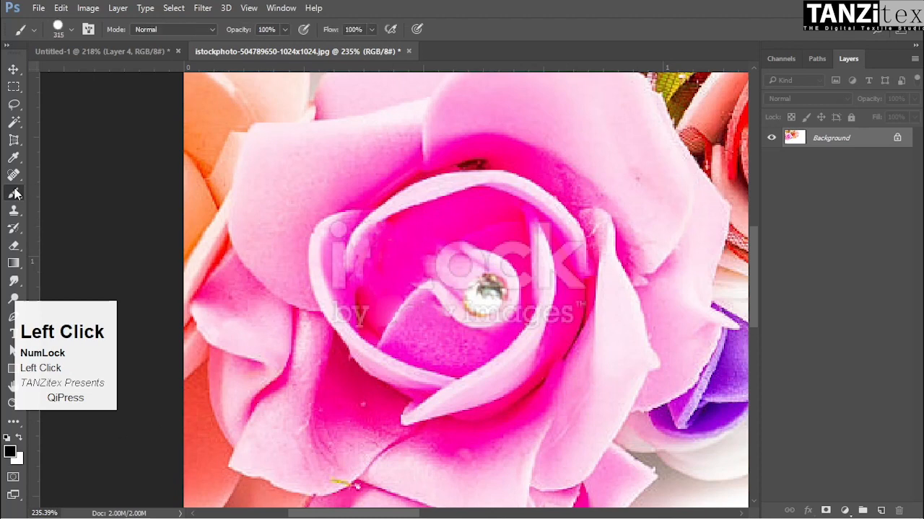
{"action": "right_click", "coordinate": [285, 232], "text": "alt"}
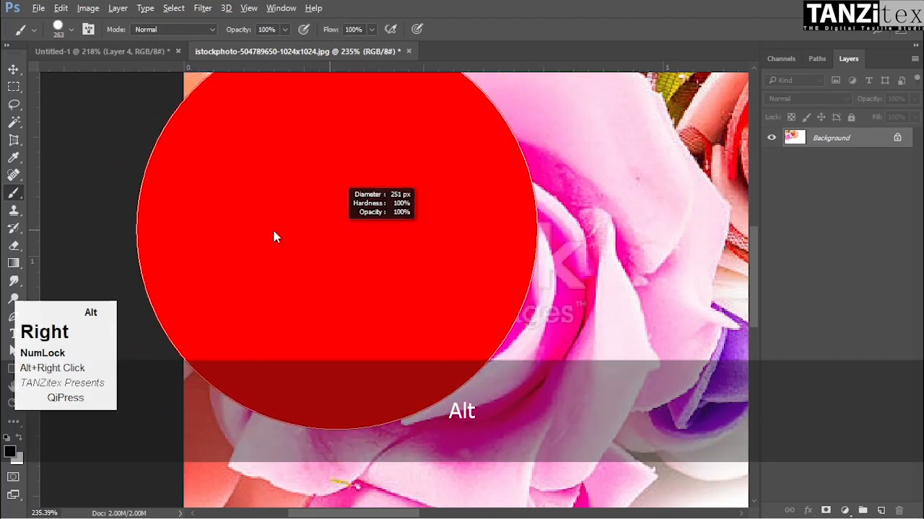
Close the iStock rose image without saving and move the Layer 2 peony bouquet slightly down and to the right
{"action": "left_click", "coordinate": [408, 51]}
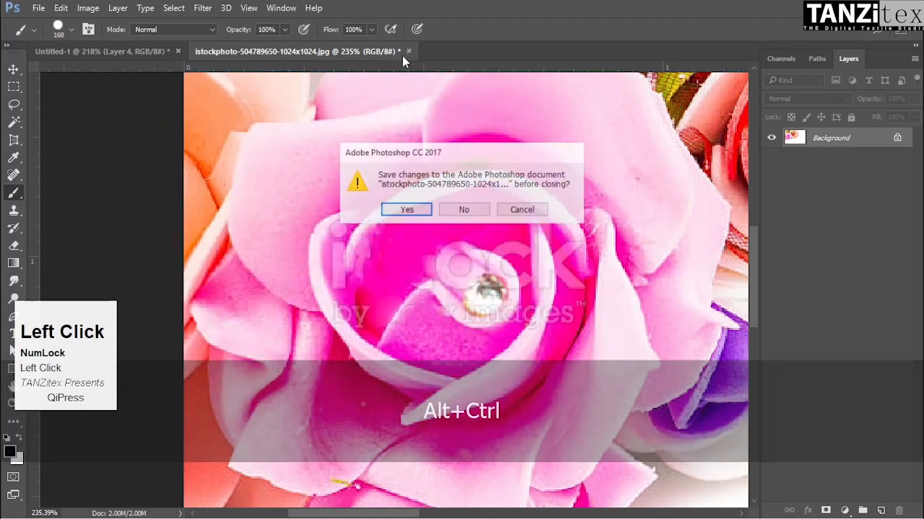
{"action": "left_click", "coordinate": [453, 210]}
{"action": "left_click_drag", "start_coordinate": [592, 291], "coordinate": [550, 275]}
{"action": "left_click", "coordinate": [394, 332], "text": "ctrl"}
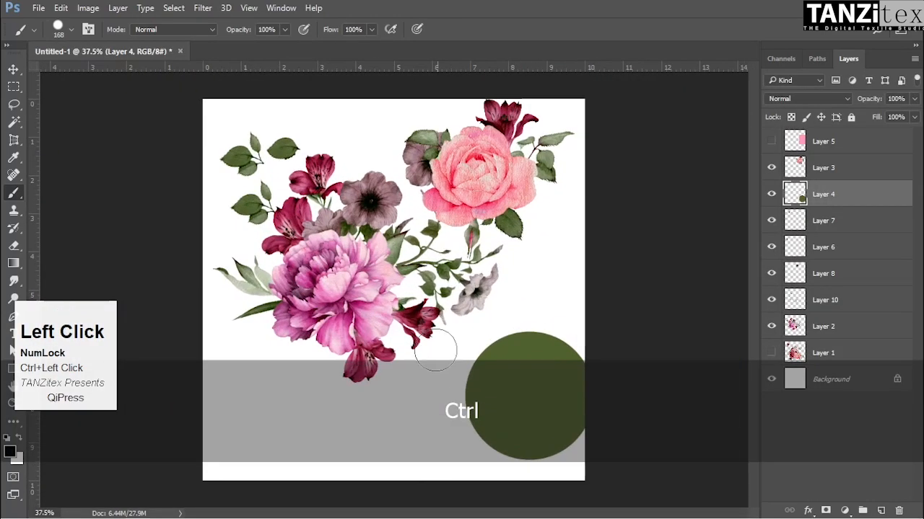
{"action": "key", "text": "v"}
{"action": "left_click_drag", "start_coordinate": [358, 290], "coordinate": [374, 303]}
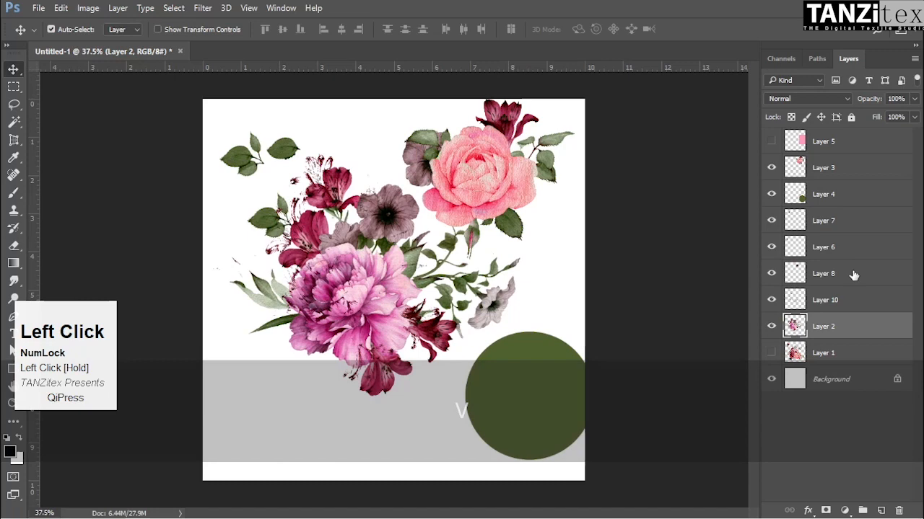
Delete Layer 10 and shift the Layer 2 peony bouquet slightly
{"action": "left_click", "coordinate": [771, 301]}
{"action": "right_click", "coordinate": [849, 308]}
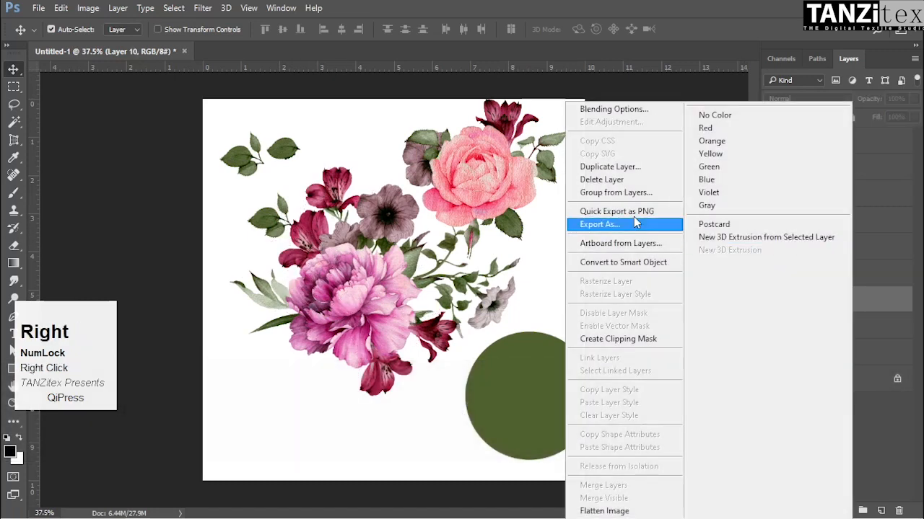
{"action": "left_click", "coordinate": [602, 181]}
{"action": "left_click_drag", "start_coordinate": [355, 292], "coordinate": [453, 274]}
{"action": "key", "text": "space"}
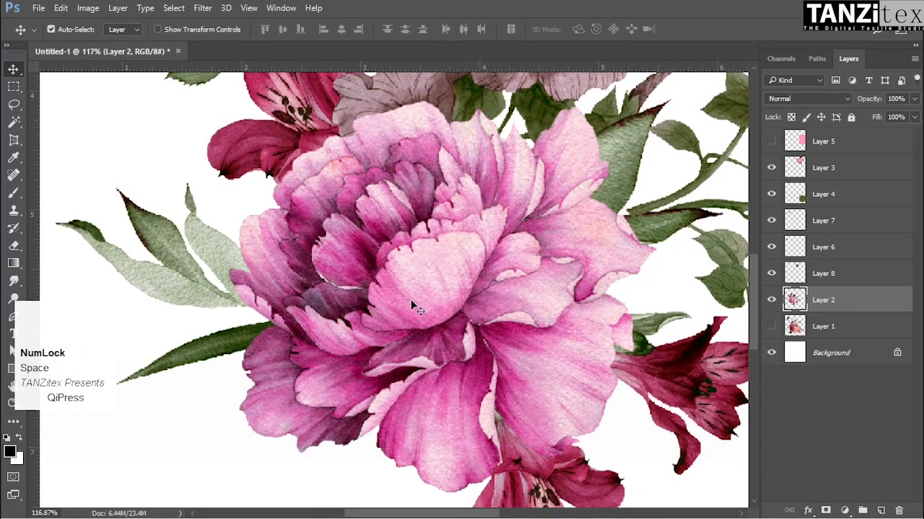
Try the pointed bristle brush with a curved black stroke below the peony on Layer 2, and undo it
{"action": "left_click", "coordinate": [12, 195]}
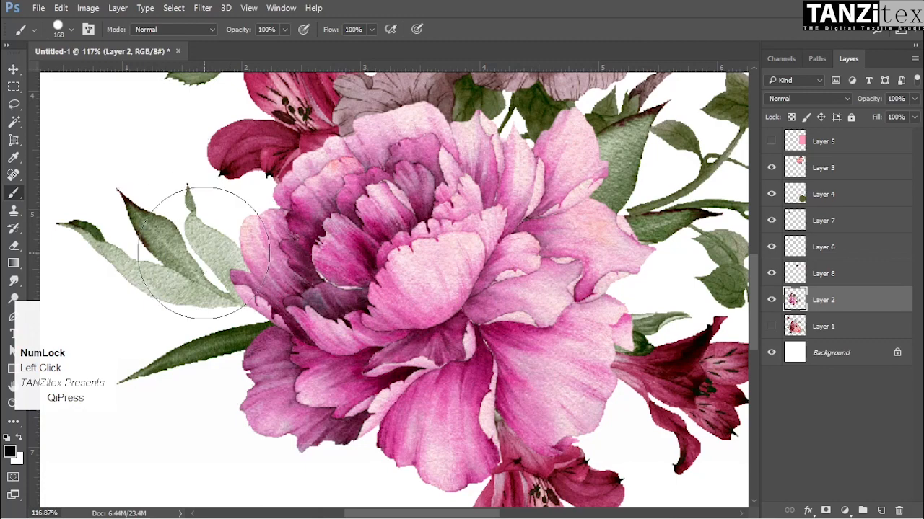
{"action": "key", "text": "ctrl+space"}
{"action": "left_click_drag", "start_coordinate": [359, 247], "coordinate": [293, 203]}
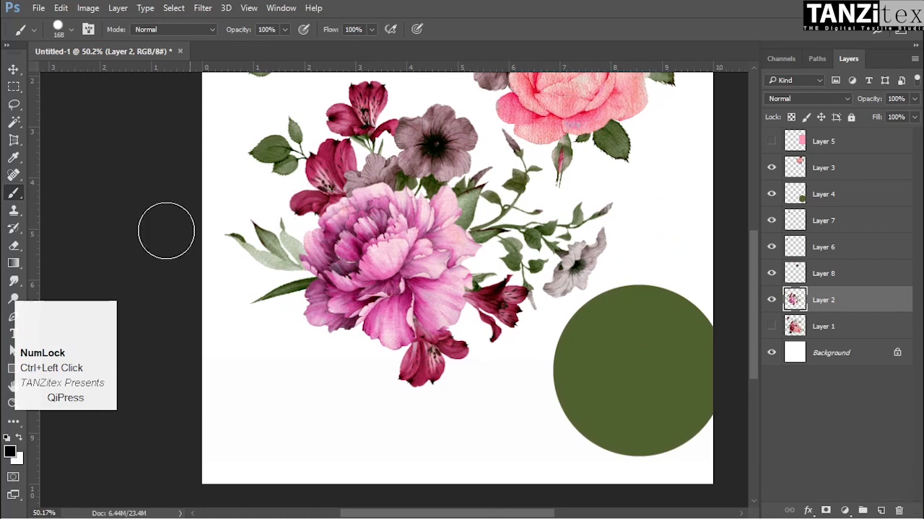
{"action": "right_click", "coordinate": [12, 196]}
{"action": "left_click", "coordinate": [72, 193]}
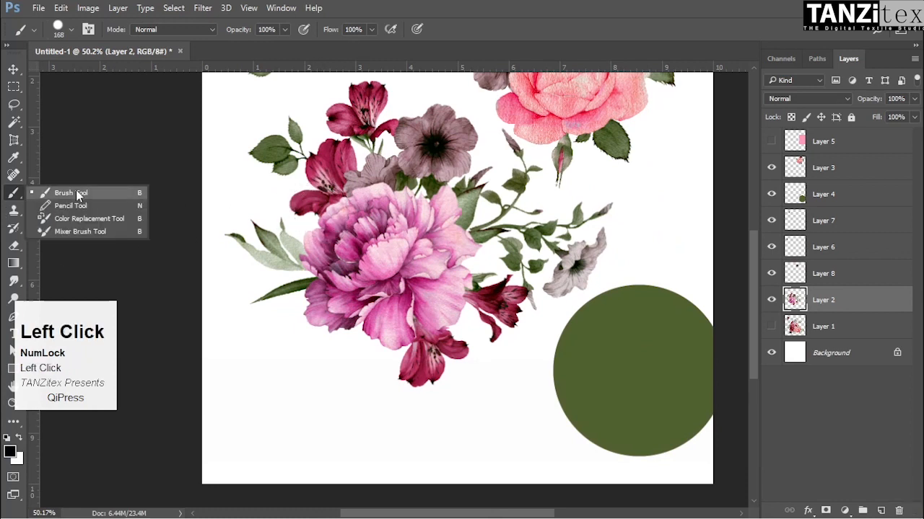
{"action": "left_click", "coordinate": [72, 29]}
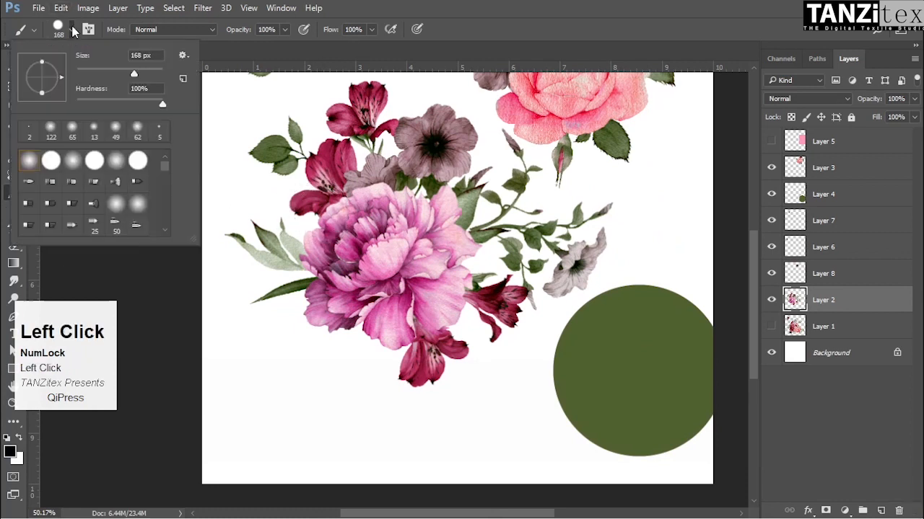
{"action": "left_click", "coordinate": [36, 186]}
{"action": "mouse_move", "coordinate": [256, 318]}
{"action": "left_mouse_down"}
{"action": "mouse_move", "coordinate": [282, 367]}
{"action": "mouse_move", "coordinate": [333, 408]}
{"action": "mouse_move", "coordinate": [435, 390]}
{"action": "left_mouse_up"}
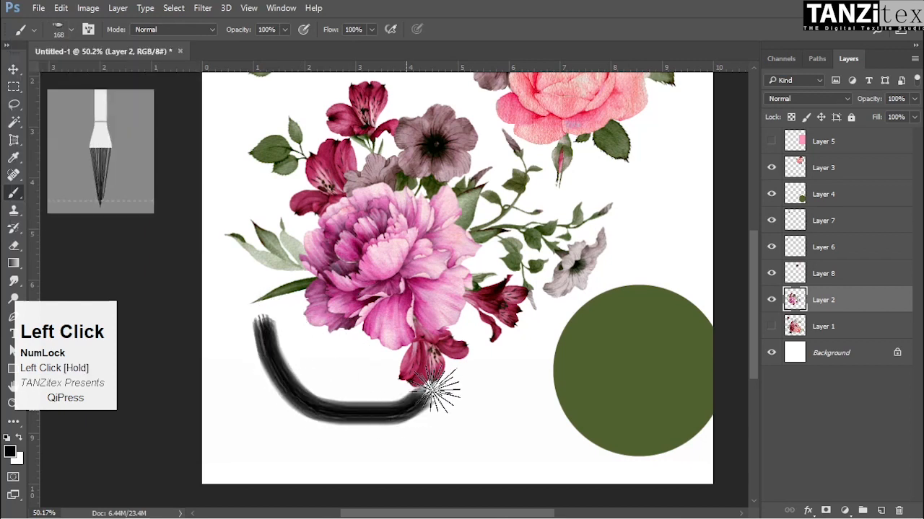
{"action": "key", "text": "ctrl+z"}
Try the blunt bristle brush beside the pointed one with a black stroke below the peony, and undo it
{"action": "left_click", "coordinate": [68, 28]}
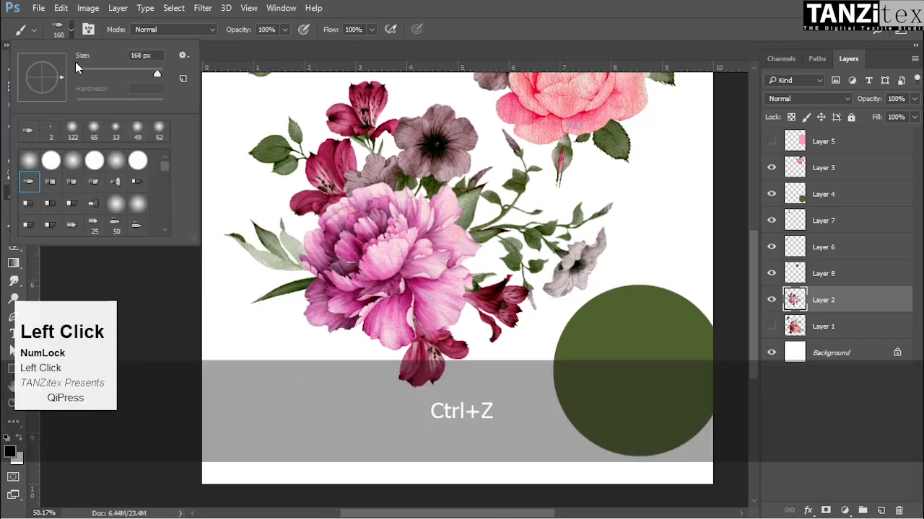
{"action": "left_click", "coordinate": [51, 182]}
{"action": "left_click", "coordinate": [283, 375]}
{"action": "mouse_move", "coordinate": [283, 375]}
{"action": "left_mouse_down"}
{"action": "mouse_move", "coordinate": [335, 416]}
{"action": "mouse_move", "coordinate": [460, 420]}
{"action": "mouse_move", "coordinate": [505, 407]}
{"action": "left_mouse_up"}
{"action": "key", "text": "ctrl+z"}
Try the third bristle brush with broad black strokes above the green circle, and undo them along with the last bouquet shift
{"action": "left_click", "coordinate": [70, 30]}
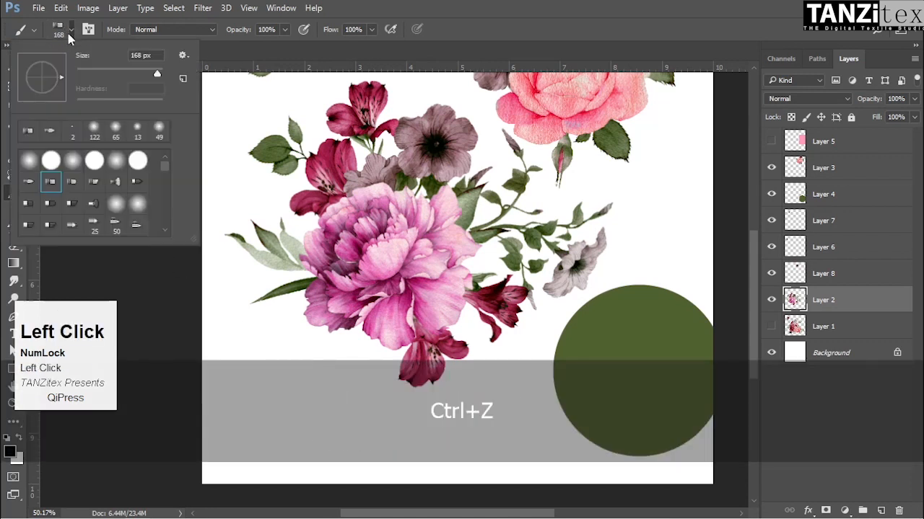
{"action": "mouse_move", "coordinate": [660, 155]}
{"action": "left_mouse_down"}
{"action": "mouse_move", "coordinate": [614, 321]}
{"action": "mouse_move", "coordinate": [549, 368]}
{"action": "mouse_move", "coordinate": [649, 115]}
{"action": "mouse_move", "coordinate": [682, 217]}
{"action": "left_mouse_up"}
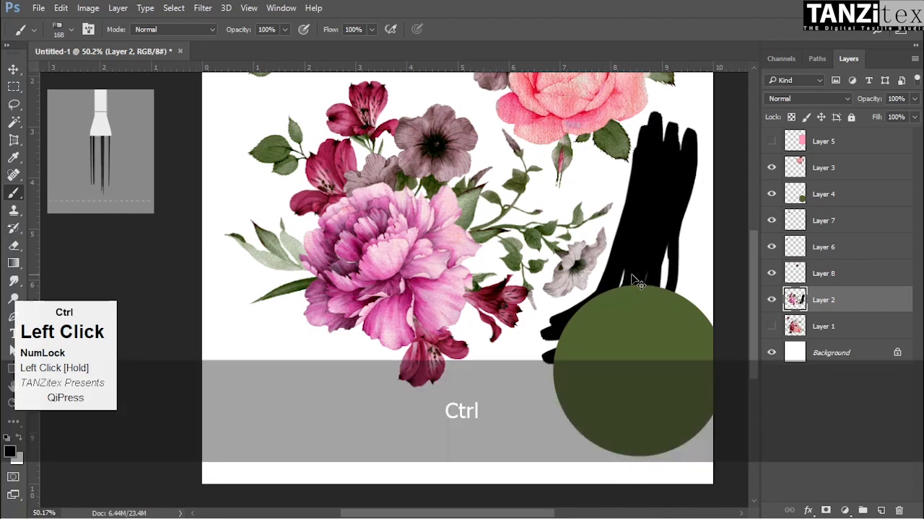
{"action": "key", "text": "ctrl+z"}
{"action": "key", "text": "ctrl+alt+z"}
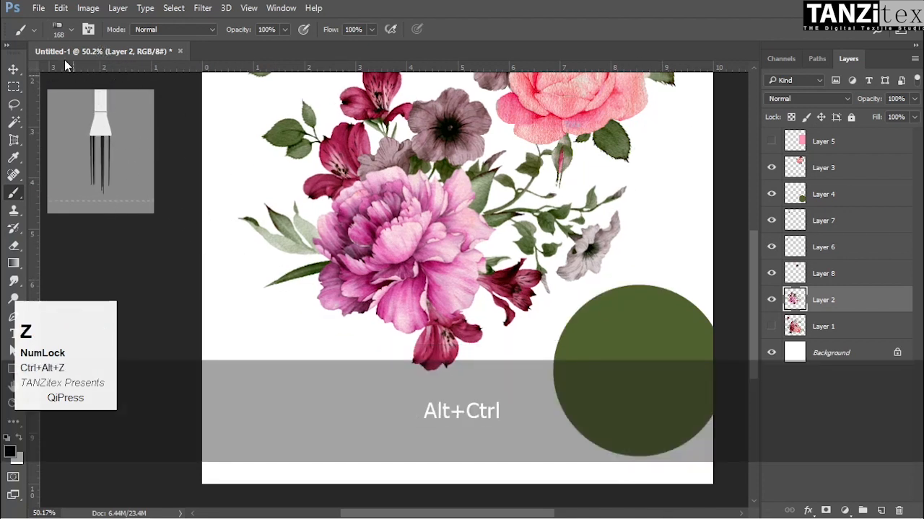
Browse the brush presets and choose the first soft round brush at 168 px with 0% hardness
{"action": "left_click", "coordinate": [72, 31]}
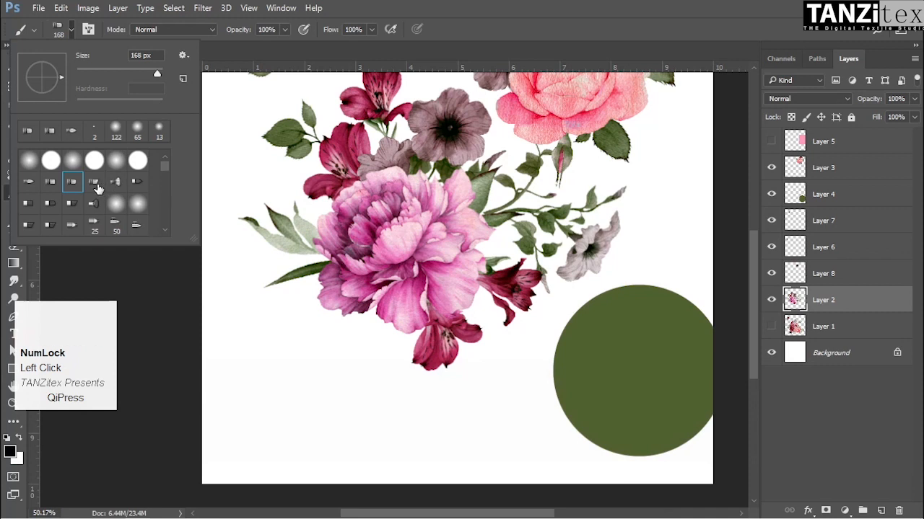
{"action": "scroll", "coordinate": [95, 207], "scroll_direction": "down", "scroll_amount": 2}
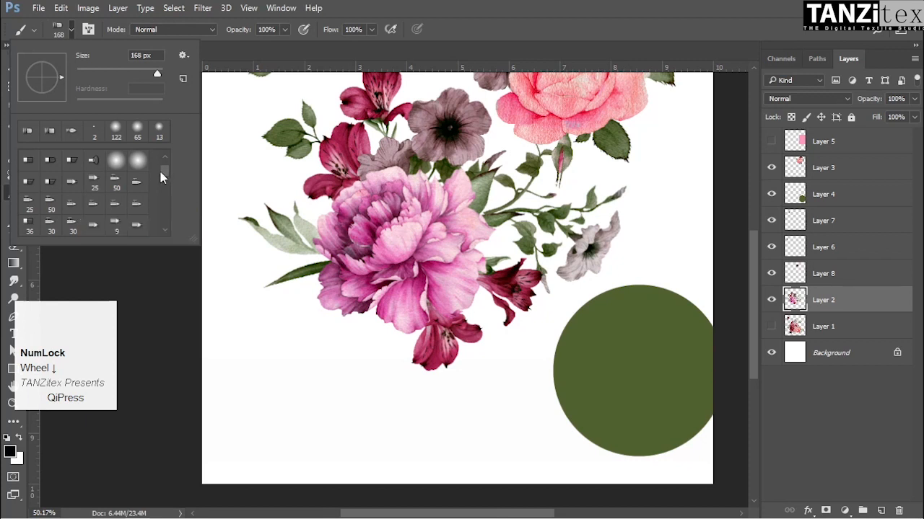
{"action": "left_click_drag", "start_coordinate": [166, 172], "coordinate": [166, 165]}
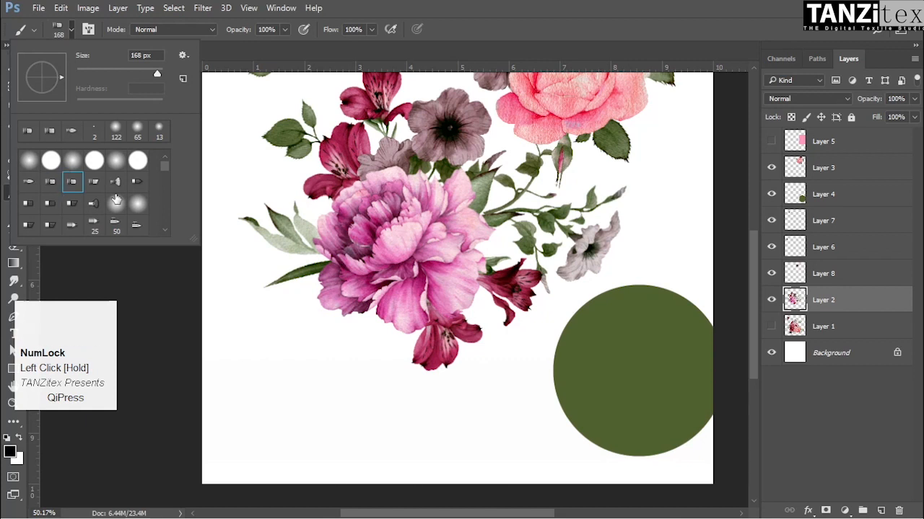
{"action": "left_click", "coordinate": [166, 171]}
{"action": "left_click", "coordinate": [31, 165]}
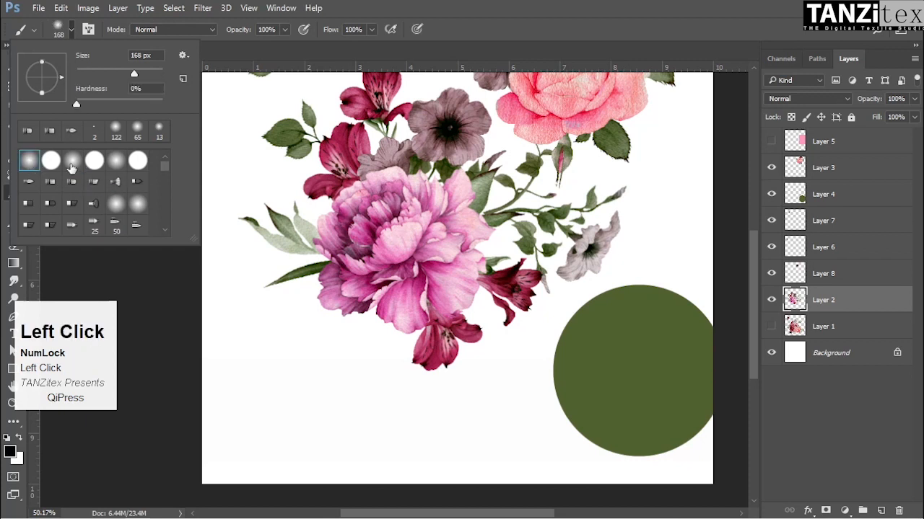
{"action": "left_click", "coordinate": [72, 164]}
{"action": "left_click", "coordinate": [27, 165]}
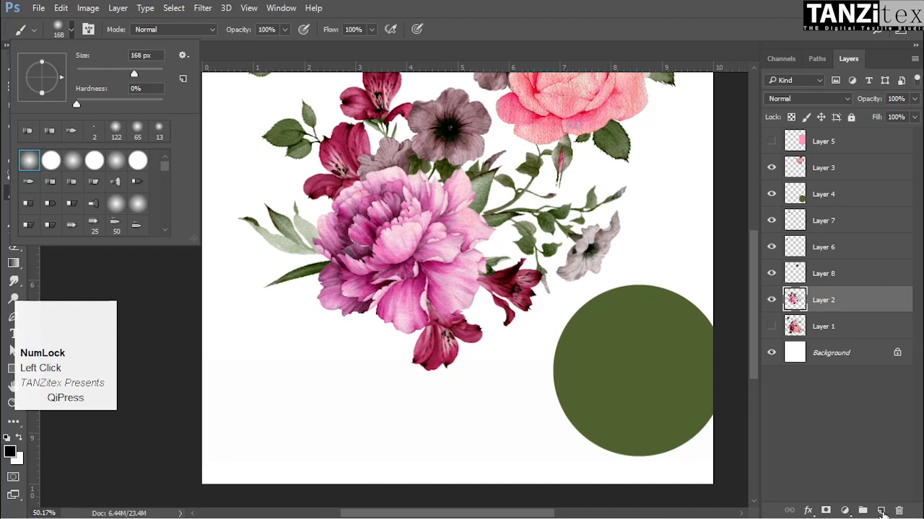
Create a new layer above Layer 2 and ready the Brush tool for painting over the peony's center
{"action": "left_click", "coordinate": [880, 511]}
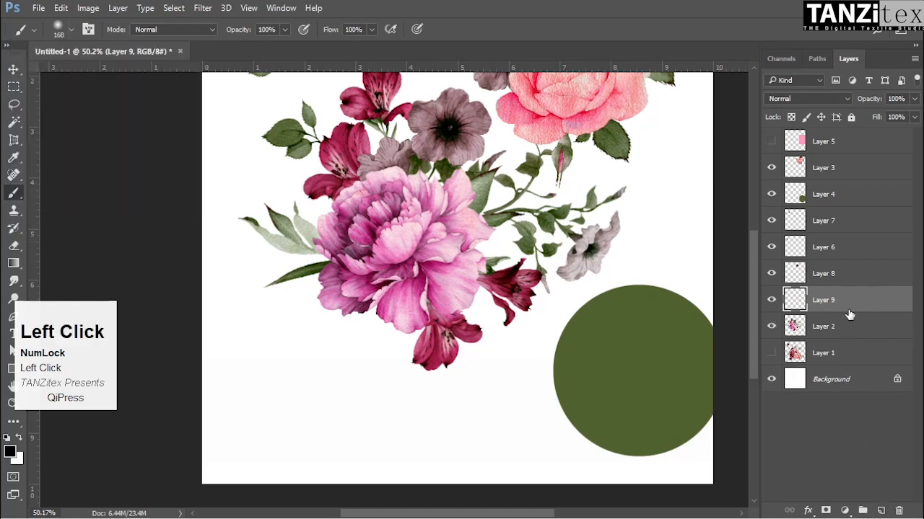
{"action": "key", "text": "ctrl+space"}
{"action": "left_click_drag", "start_coordinate": [472, 244], "coordinate": [469, 276]}
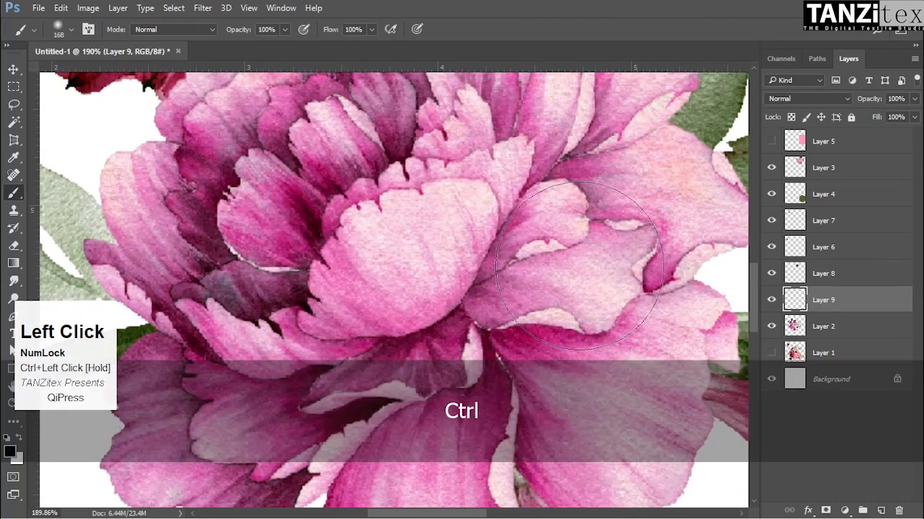
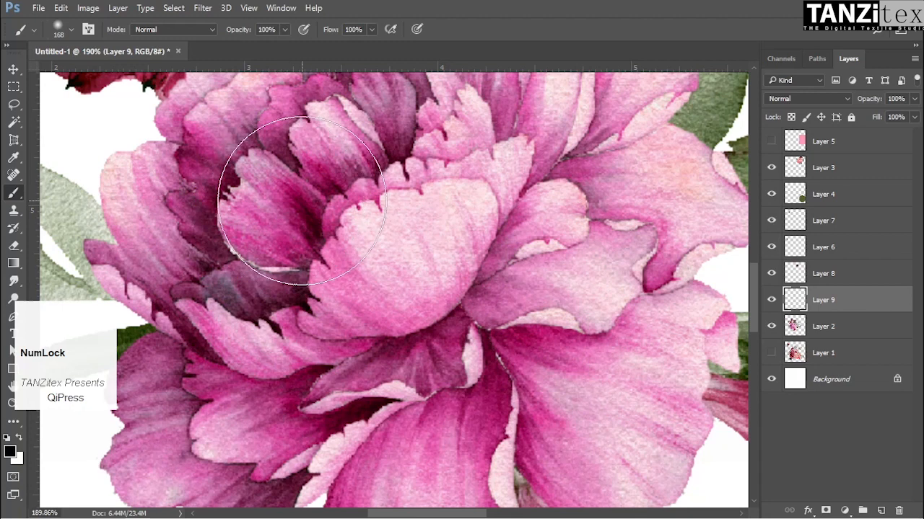
{"action": "left_click", "coordinate": [14, 159]}
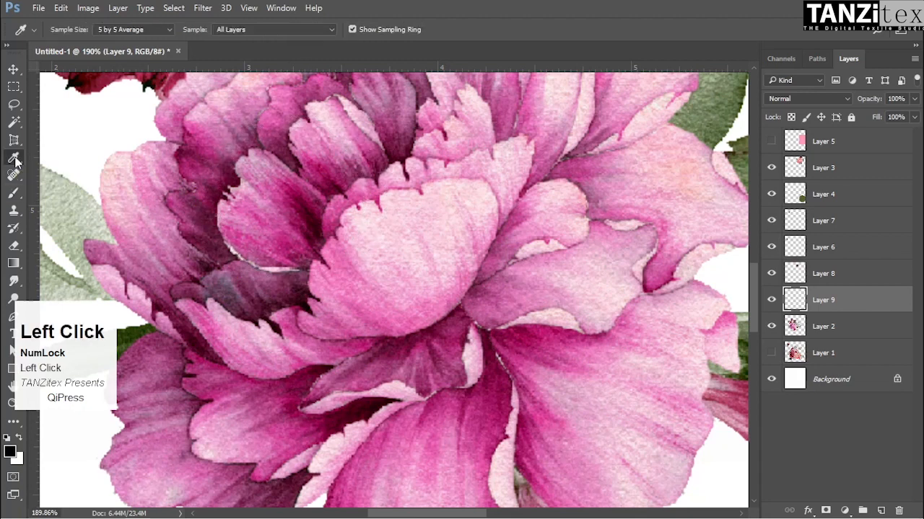
{"action": "left_click", "coordinate": [14, 193]}
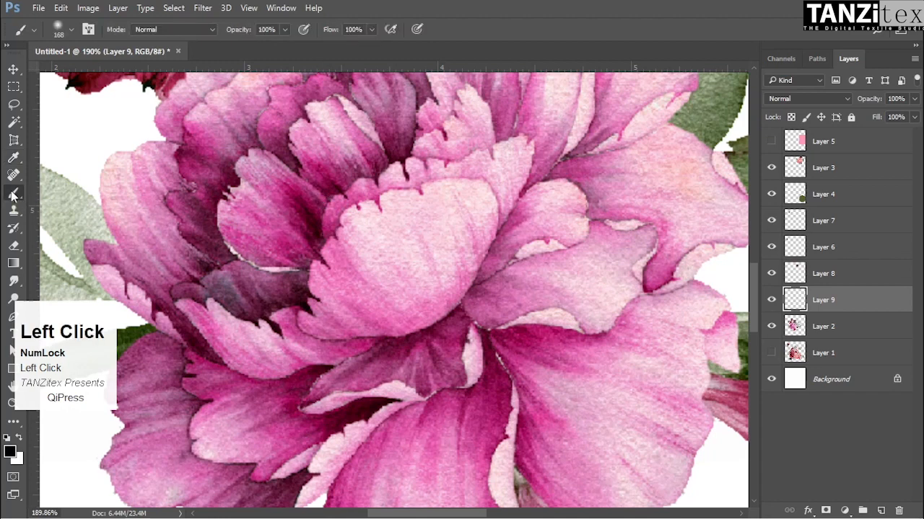
Paint a soft black stroke over the peony's center with the 168 px brush and undo it
{"action": "mouse_move", "coordinate": [393, 246]}
{"action": "left_mouse_down"}
{"action": "mouse_move", "coordinate": [469, 274]}
{"action": "mouse_move", "coordinate": [507, 240]}
{"action": "left_mouse_up"}
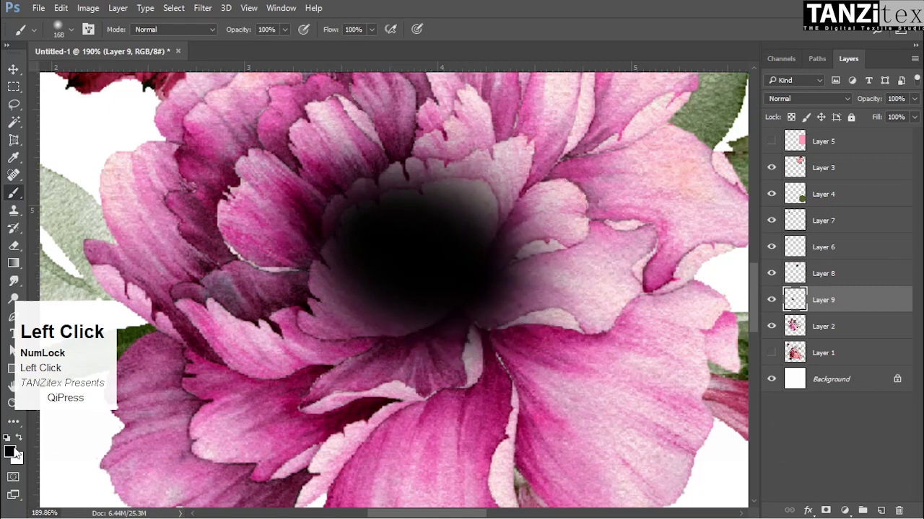
{"action": "key", "text": "ctrl"}
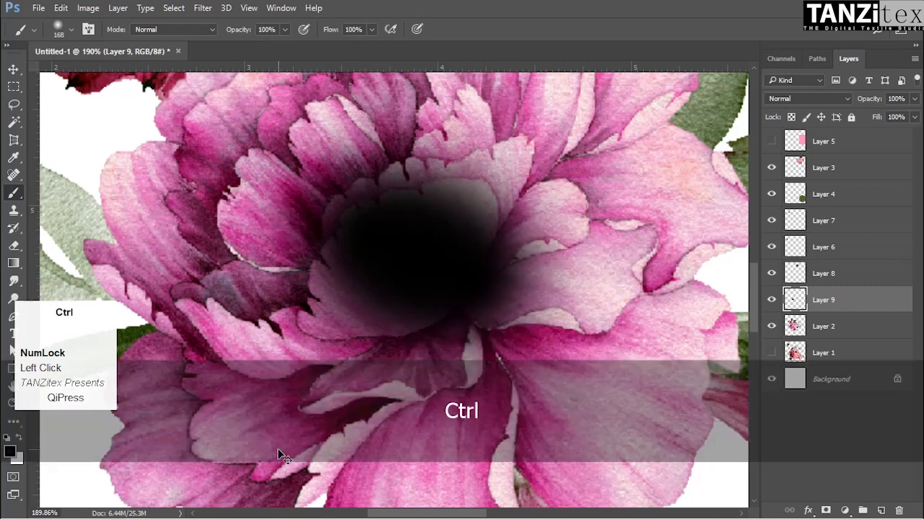
{"action": "key", "text": "alt"}
{"action": "key", "text": "ctrl+alt+z"}
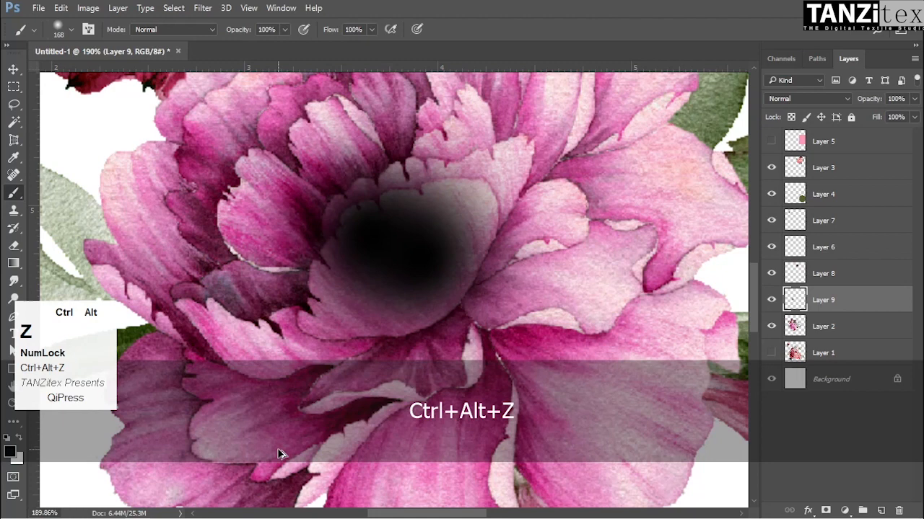
{"action": "key", "text": "ctrl+alt+z"}
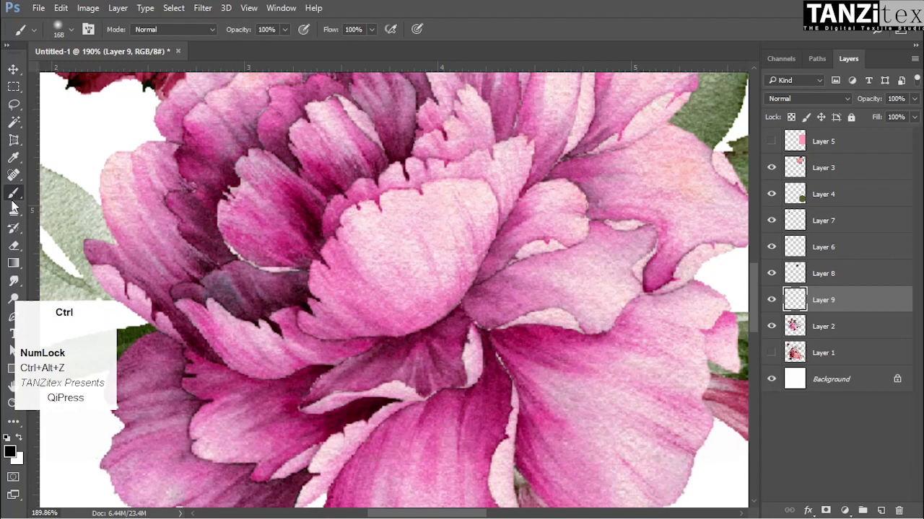
Sample a pink from the inner petals as the foreground color, and reset the color to black (000000)
{"action": "key", "text": "alt"}
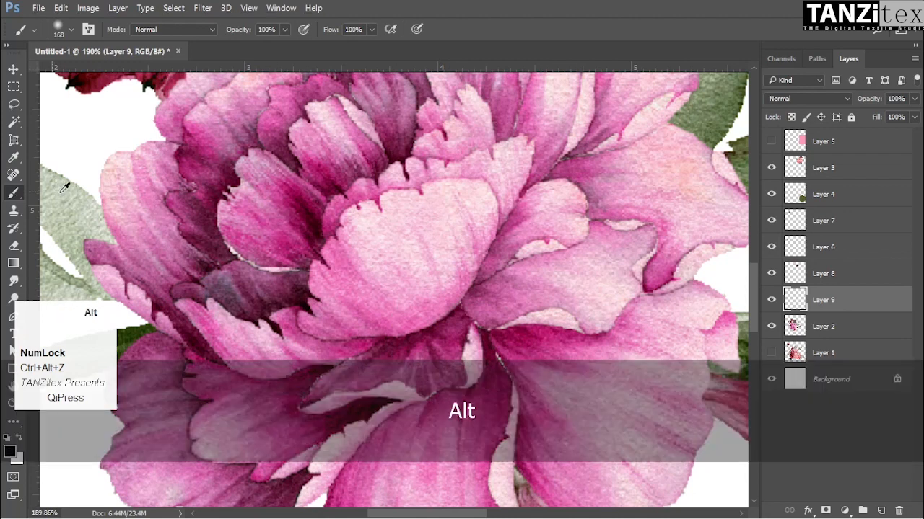
{"action": "key", "text": "ctrl+alt"}
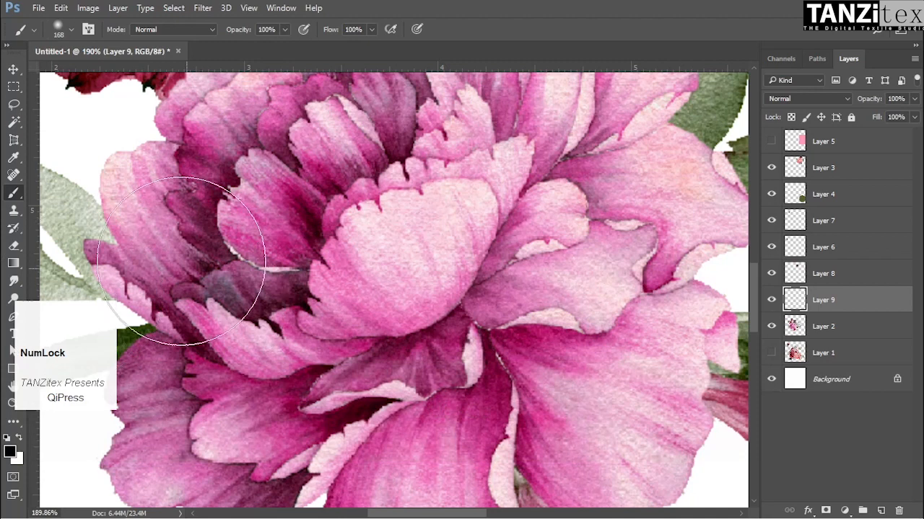
{"action": "key", "text": "alt"}
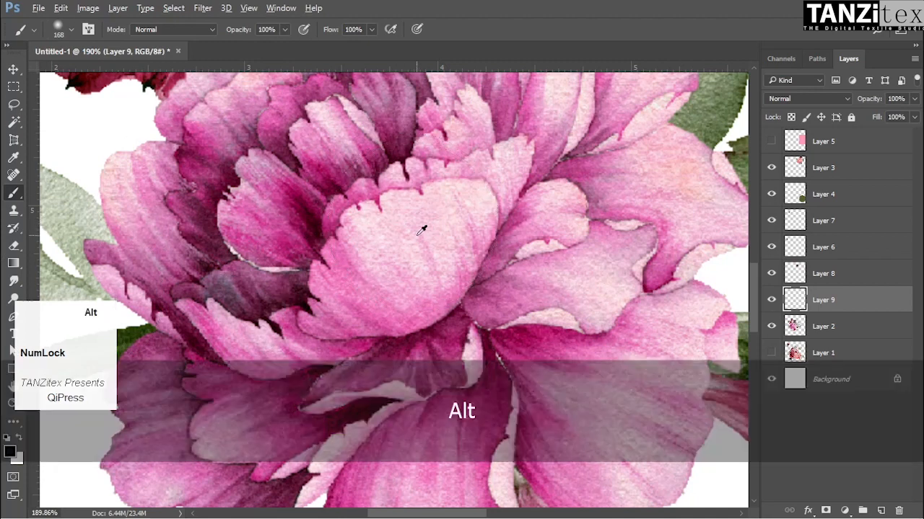
{"action": "left_click", "coordinate": [298, 186], "text": "alt"}
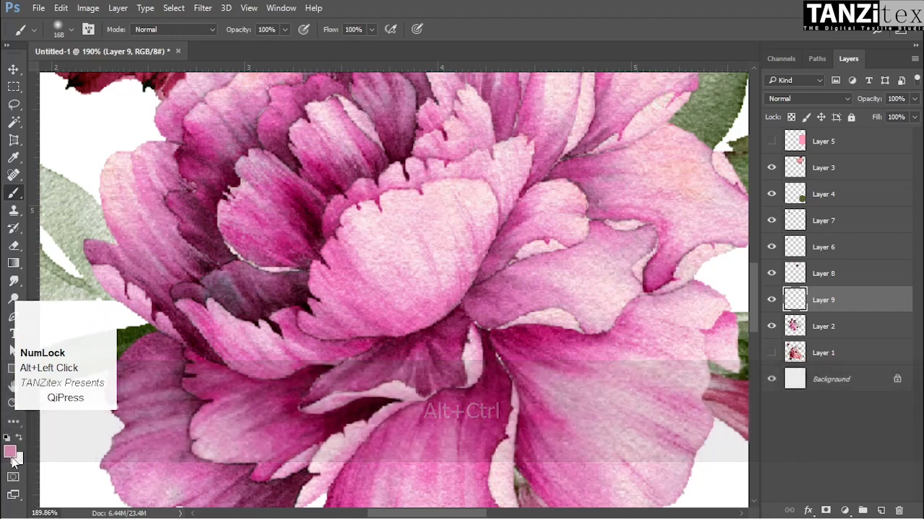
{"action": "left_click", "coordinate": [11, 453]}
{"action": "type", "text": "000000"}
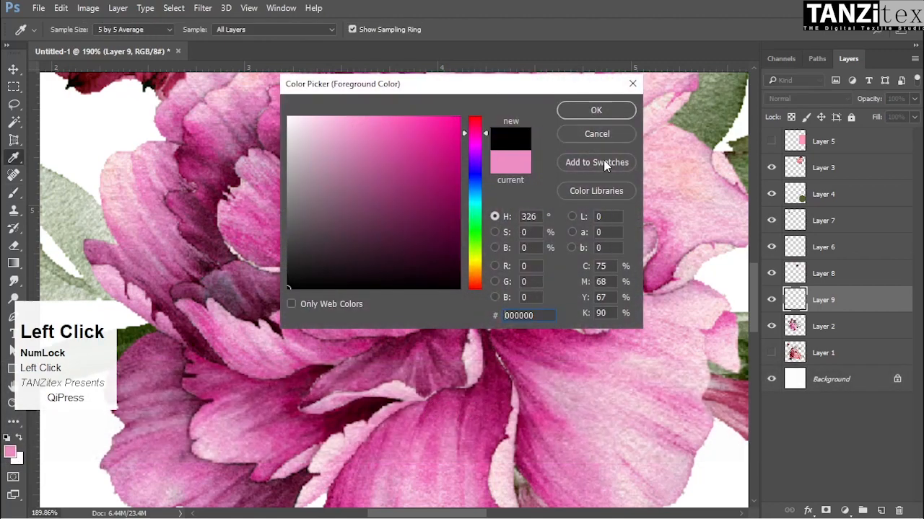
{"action": "left_click", "coordinate": [594, 112]}
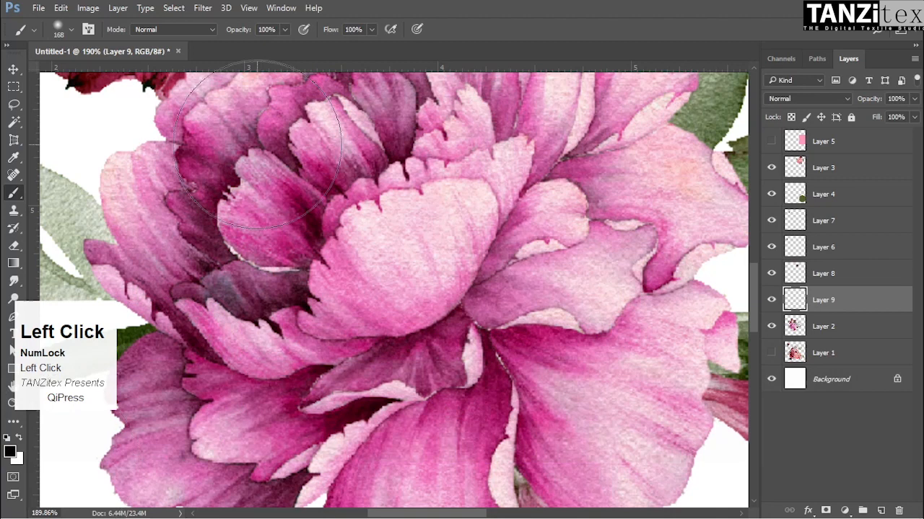
Sample pink from the peony's central petal and paint over its upper part with a 40 px brush at 0% hardness
{"action": "key", "text": "alt"}
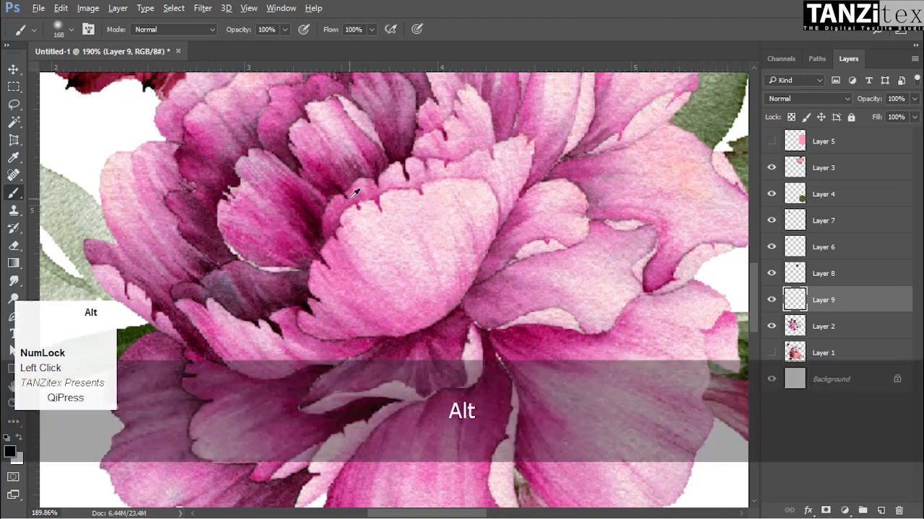
{"action": "left_click", "coordinate": [374, 291], "text": "alt"}
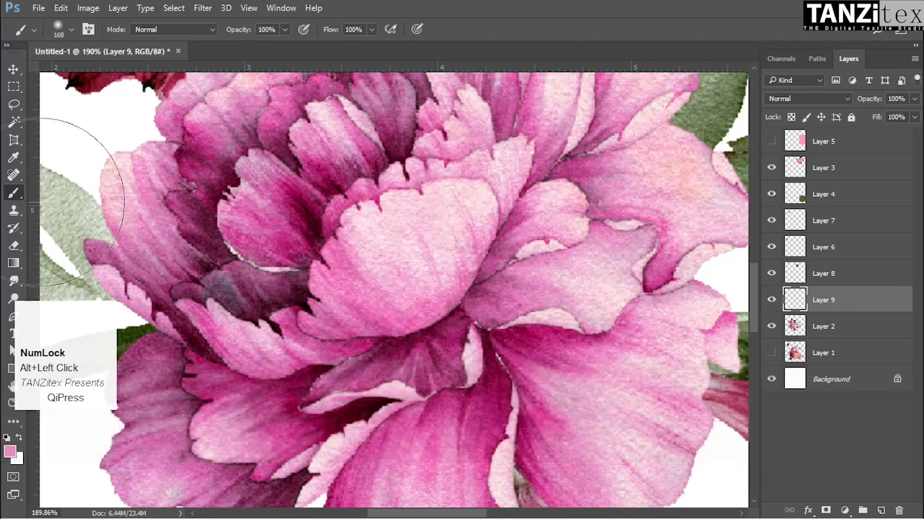
{"action": "right_click", "coordinate": [406, 244]}
{"action": "left_click_drag", "start_coordinate": [534, 276], "coordinate": [499, 281]}
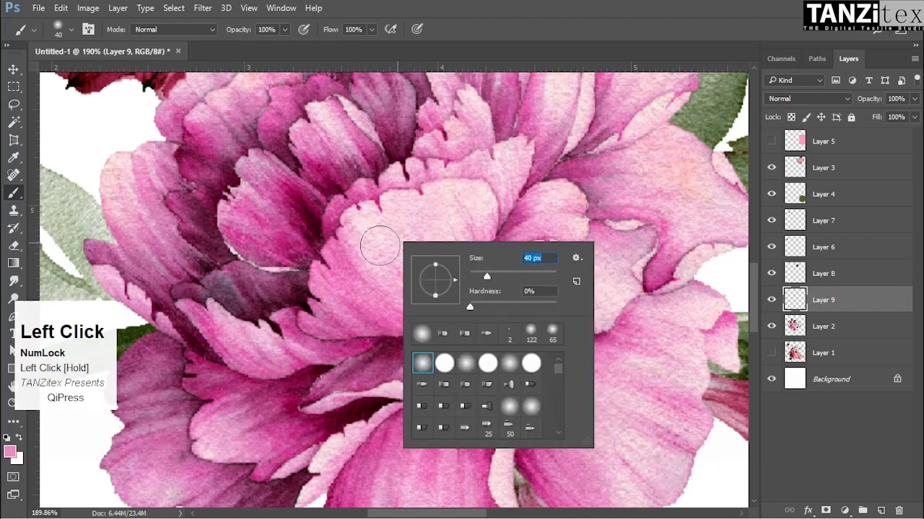
{"action": "left_click", "coordinate": [378, 243]}
{"action": "mouse_move", "coordinate": [363, 231]}
{"action": "left_mouse_down"}
{"action": "mouse_move", "coordinate": [402, 291]}
{"action": "mouse_move", "coordinate": [362, 220]}
{"action": "mouse_move", "coordinate": [386, 227]}
{"action": "mouse_move", "coordinate": [400, 267]}
{"action": "left_mouse_up"}
Reduce the brush to 23 px and extend the pink paint along the notched upper edge of the central petal
{"action": "right_click", "coordinate": [401, 267]}
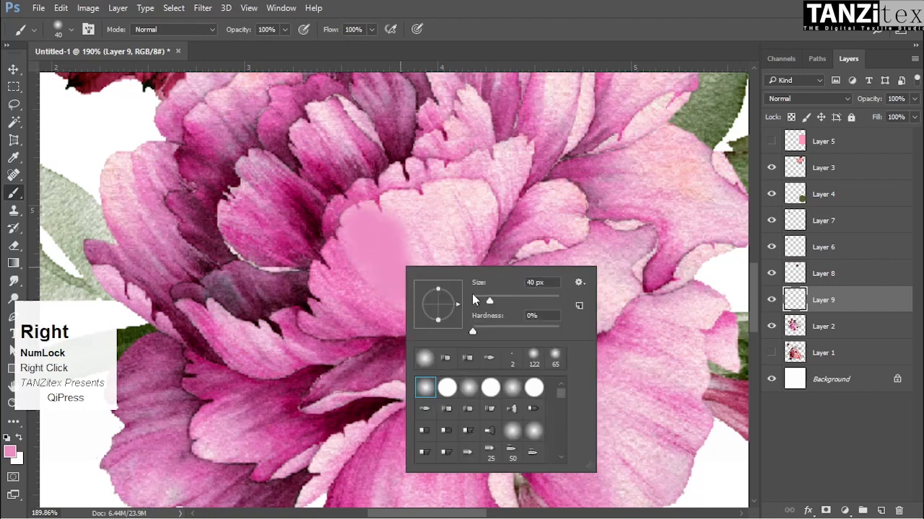
{"action": "left_click_drag", "start_coordinate": [488, 302], "coordinate": [486, 301]}
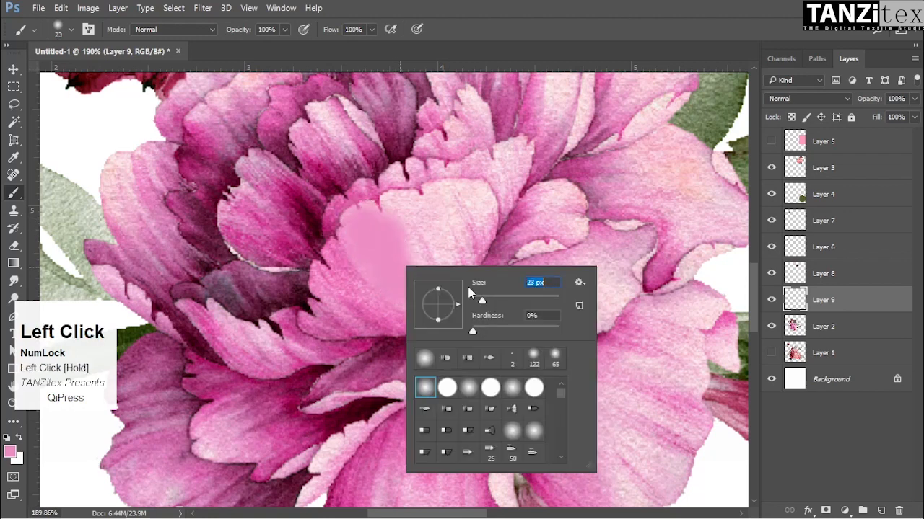
{"action": "left_click", "coordinate": [398, 211]}
{"action": "left_click", "coordinate": [391, 206]}
{"action": "left_click_drag", "start_coordinate": [389, 202], "coordinate": [402, 202]}
{"action": "left_click", "coordinate": [407, 204]}
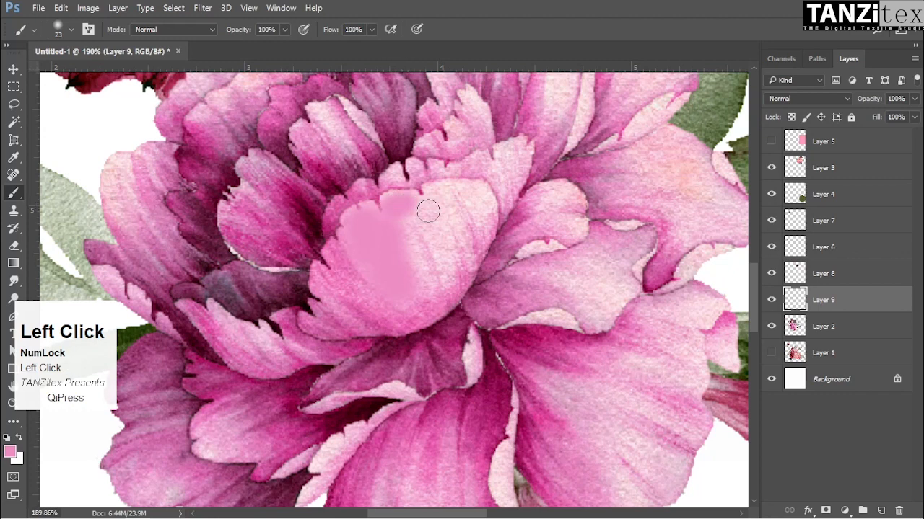
Reduce the brush to 18 px, touch up the pink near the petal's upper edge, and check the result on the whole flower
{"action": "right_click", "coordinate": [504, 259]}
{"action": "left_click_drag", "start_coordinate": [586, 294], "coordinate": [584, 296]}
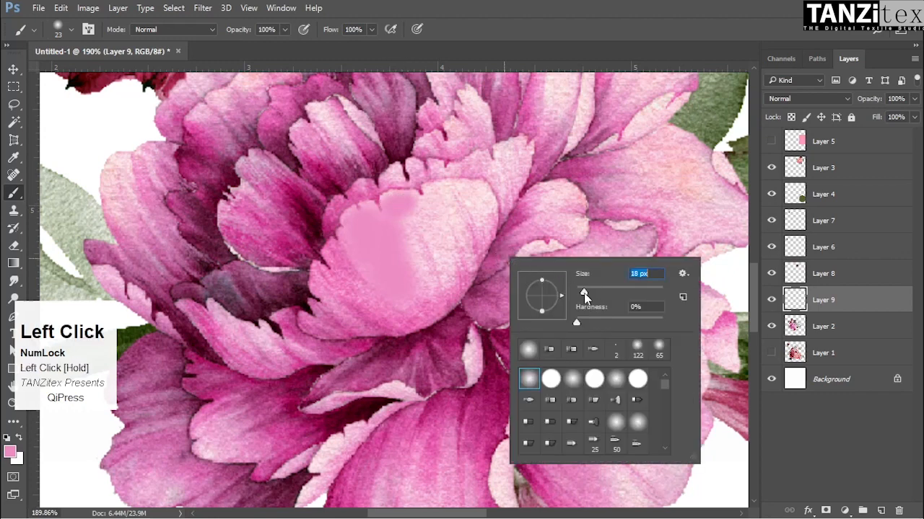
{"action": "left_click", "coordinate": [415, 209]}
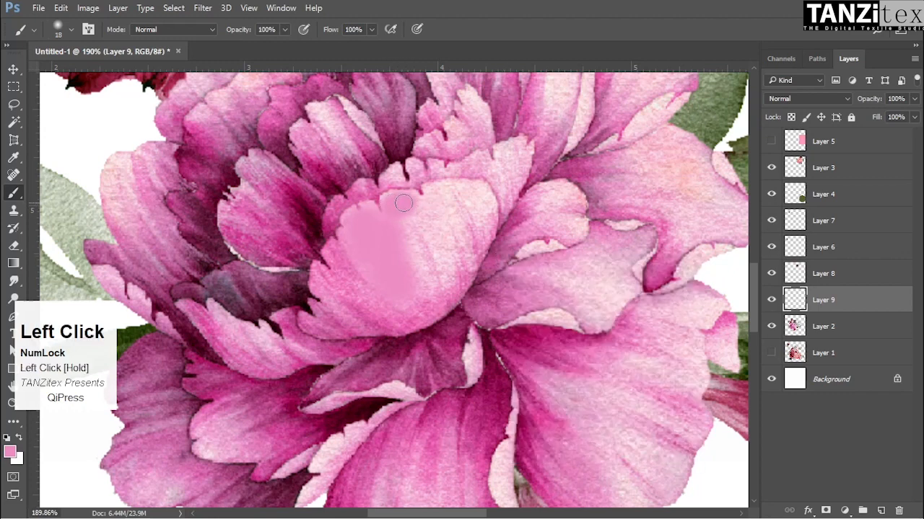
{"action": "key", "text": "ctrl"}
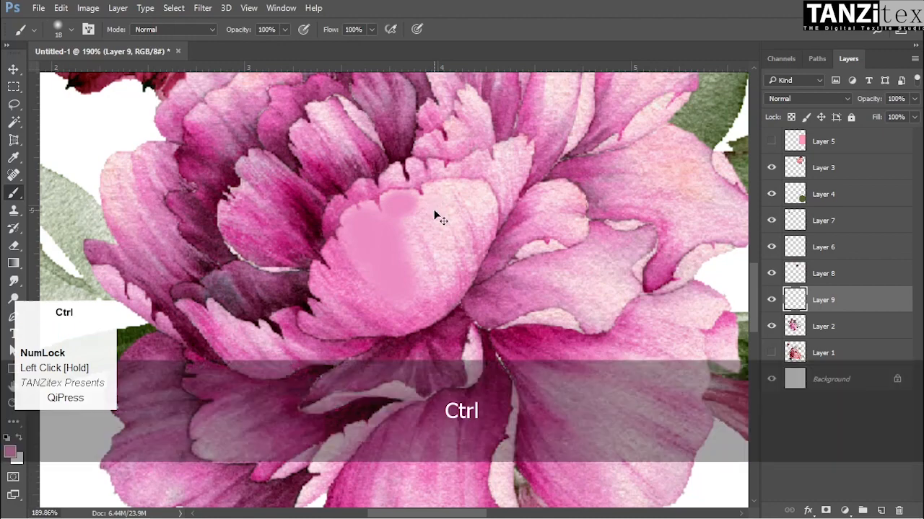
{"action": "key", "text": "ctrl+minus"}
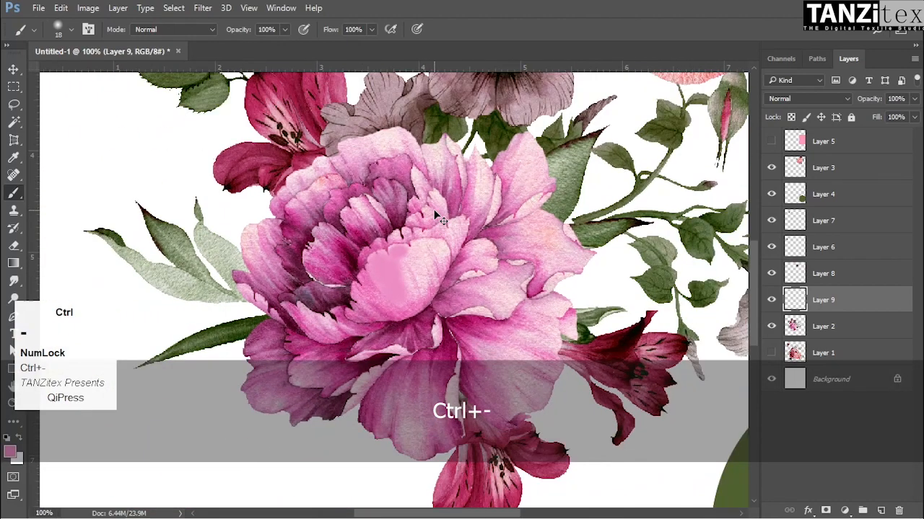
{"action": "key", "text": "ctrl+equal"}
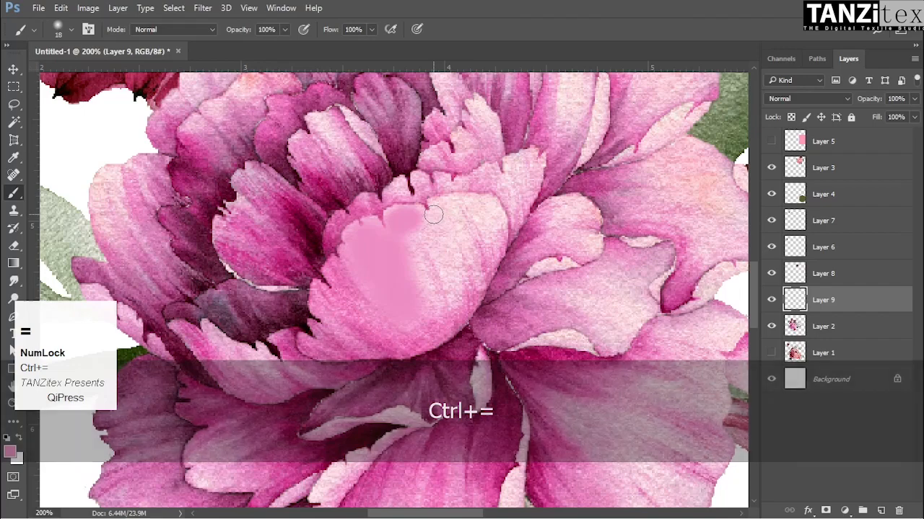
Demonstrate resizing the brush in small increments, shrinking it down to 4 px
{"action": "key", "text": "bracketleft"}
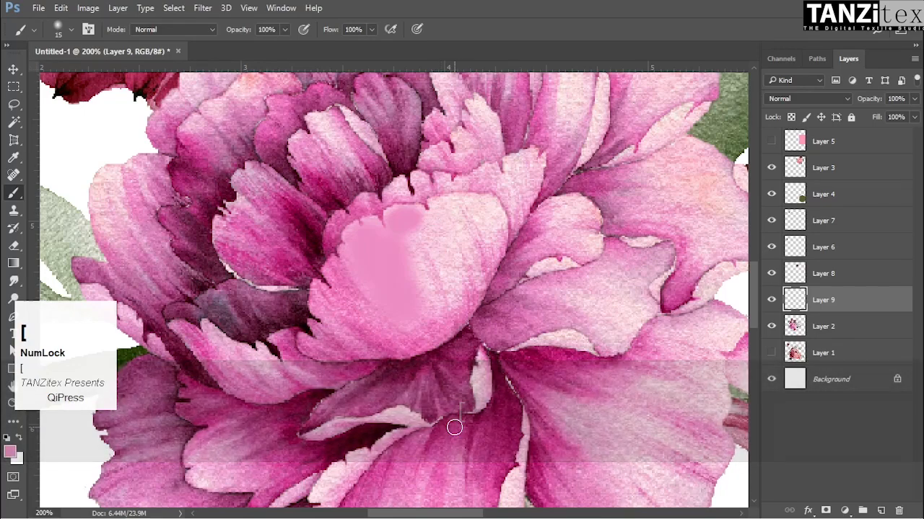
{"action": "key", "text": "bracketright"}
{"action": "key", "text": "bracketright"}
{"action": "key", "text": "bracketleft"}
{"action": "key", "text": "bracketleft"}
{"action": "key", "text": "bracketleft"}
{"action": "key", "text": "bracketleft"}
{"action": "key", "text": "bracketleft"}
{"action": "key", "text": "bracketleft"}
{"action": "key", "text": "bracketleft"}
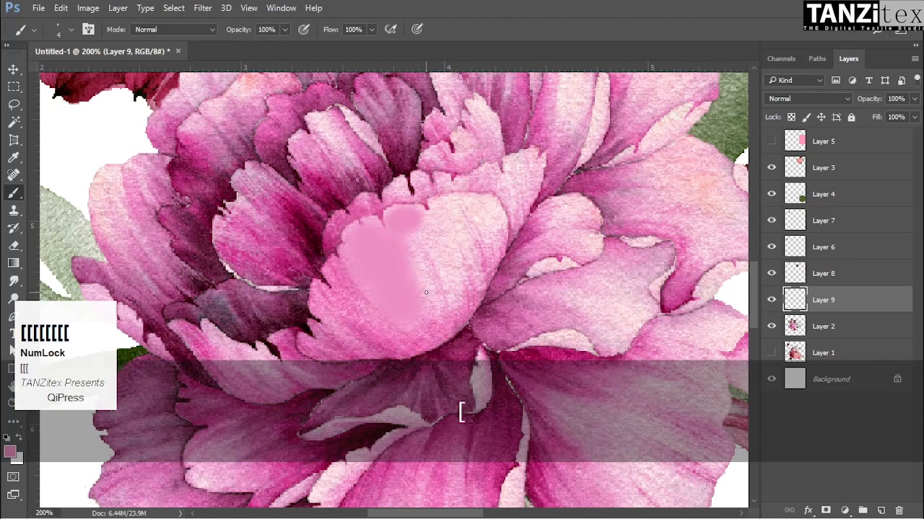
Enlarge the brush in increments to 70 px above the painted central petal
{"action": "key", "text": "bracketright"}
{"action": "key", "text": "bracketright"}
{"action": "key", "text": "bracketright"}
{"action": "key", "text": "bracketright"}
{"action": "key", "text": "bracketright"}
{"action": "key", "text": "bracketright"}
{"action": "key", "text": "bracketright"}
{"action": "key", "text": "bracketright"}
{"action": "key", "text": "bracketright"}
{"action": "key", "text": "bracketright"}
{"action": "key", "text": "bracketright"}
{"action": "key", "text": "bracketright"}
{"action": "key", "text": "bracketright"}
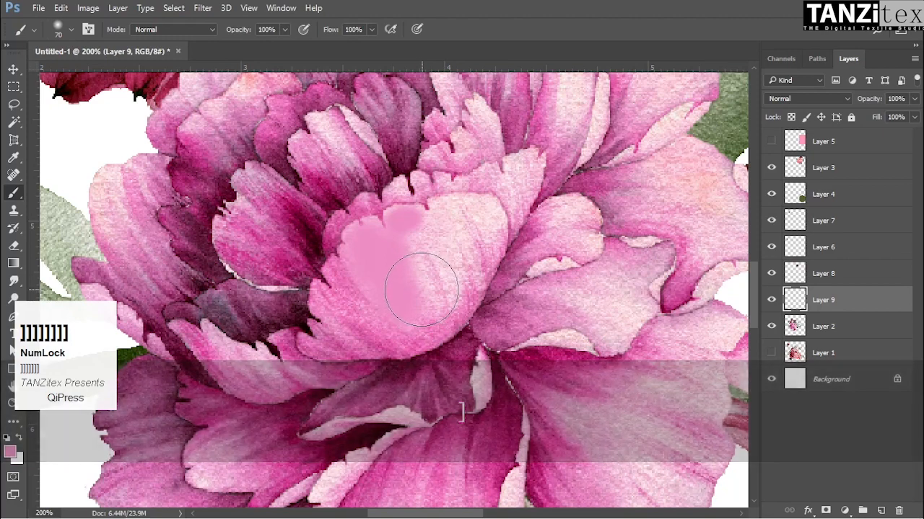
{"action": "mouse_move", "coordinate": [422, 287]}
{"action": "left_mouse_down"}
{"action": "mouse_move", "coordinate": [418, 248]}
{"action": "mouse_move", "coordinate": [431, 251]}
{"action": "left_mouse_up"}
Try 48% brush hardness at 70 px with the on-canvas preview, and reduce the brush size to 67 px
{"action": "key", "text": "alt"}
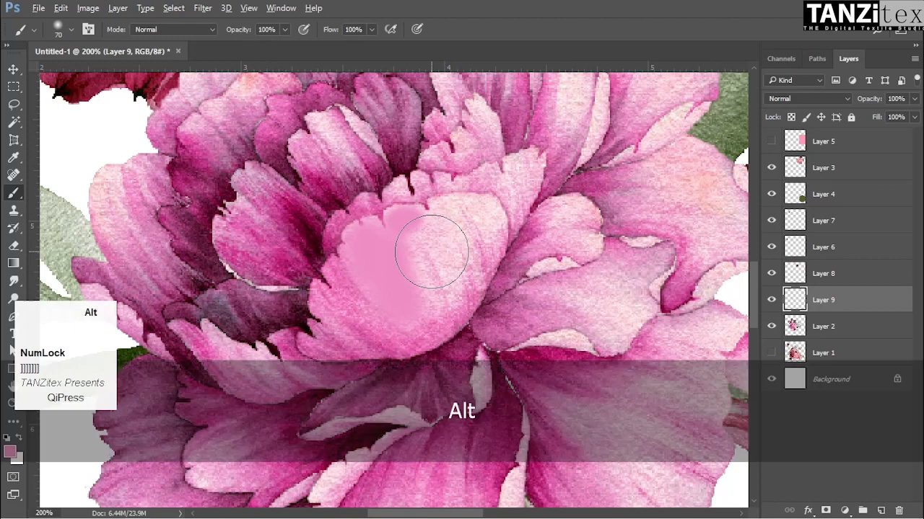
{"action": "key", "text": "ctrl+alt"}
{"action": "right_click", "coordinate": [433, 224], "text": "alt"}
{"action": "left_click_drag", "start_coordinate": [431, 230], "coordinate": [440, 354]}
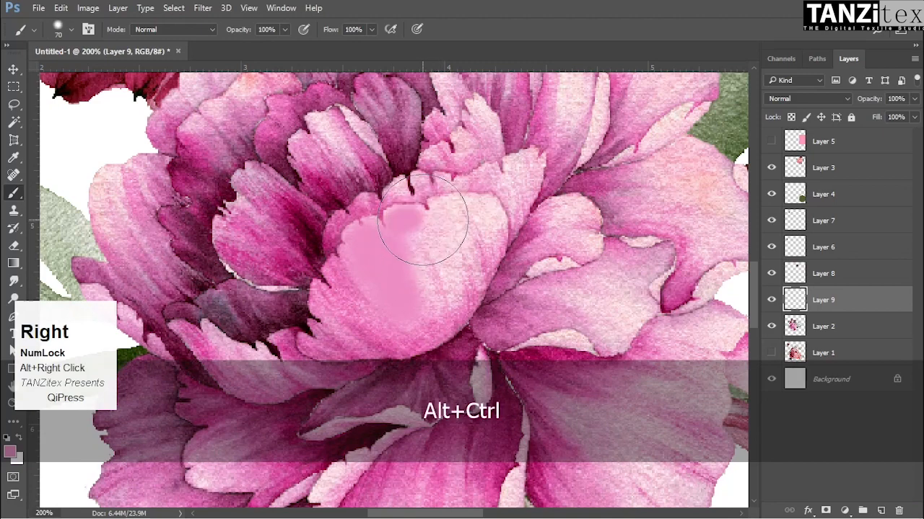
{"action": "right_click", "coordinate": [423, 219]}
{"action": "right_click", "coordinate": [418, 197], "text": "alt"}
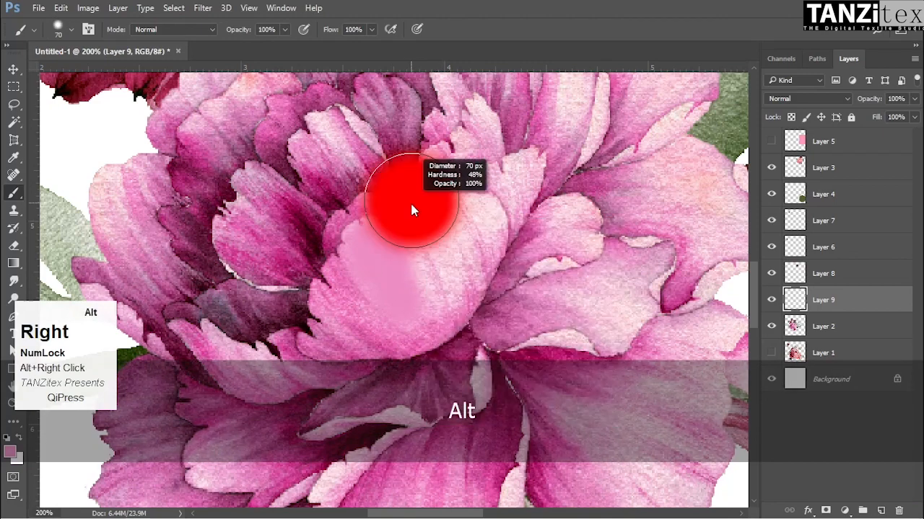
{"action": "right_click", "coordinate": [410, 199], "text": "alt"}
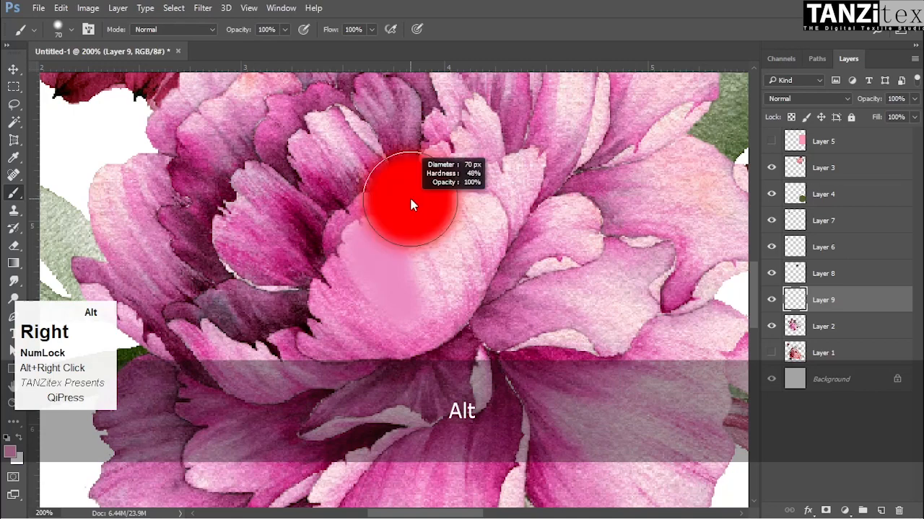
{"action": "left_click_drag", "start_coordinate": [411, 200], "coordinate": [400, 177]}
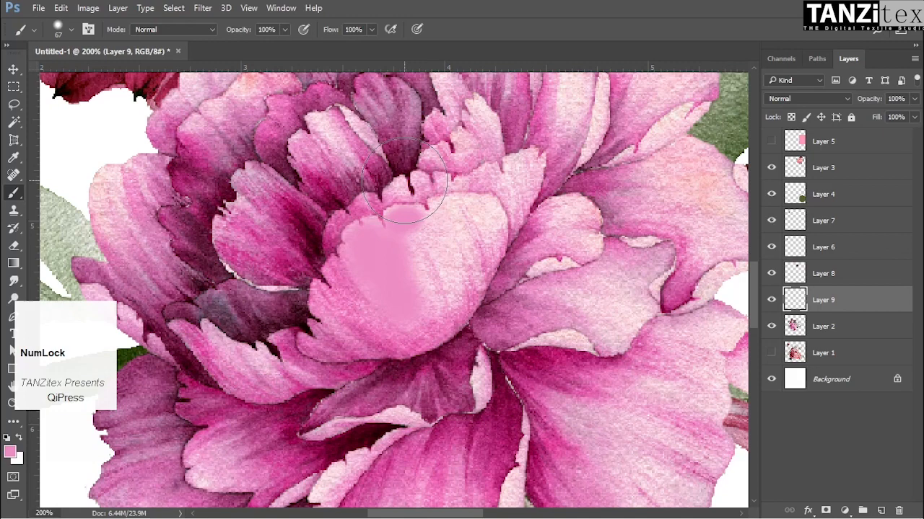
Try the brush at 100% hardness, set it to 64 px and 0%, and paint a broad soft pink patch over the central petal
{"action": "key", "text": "alt"}
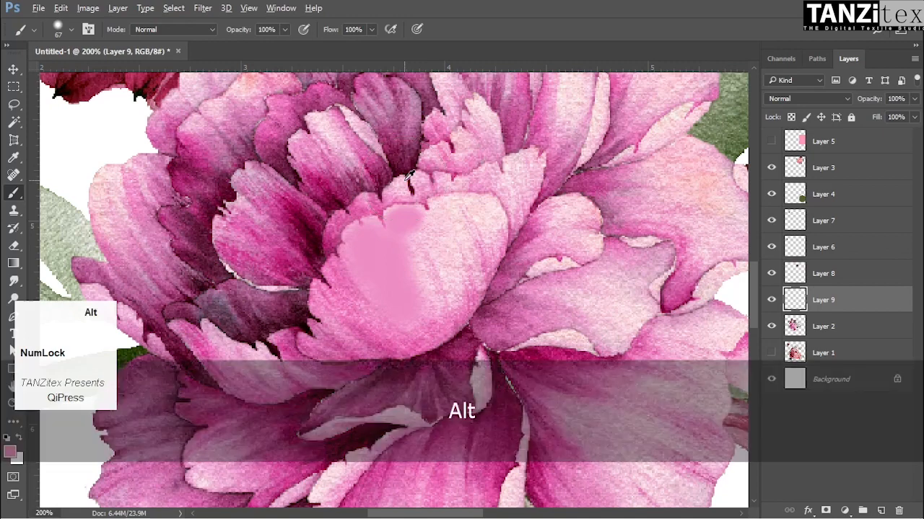
{"action": "right_click", "coordinate": [407, 177], "text": "alt"}
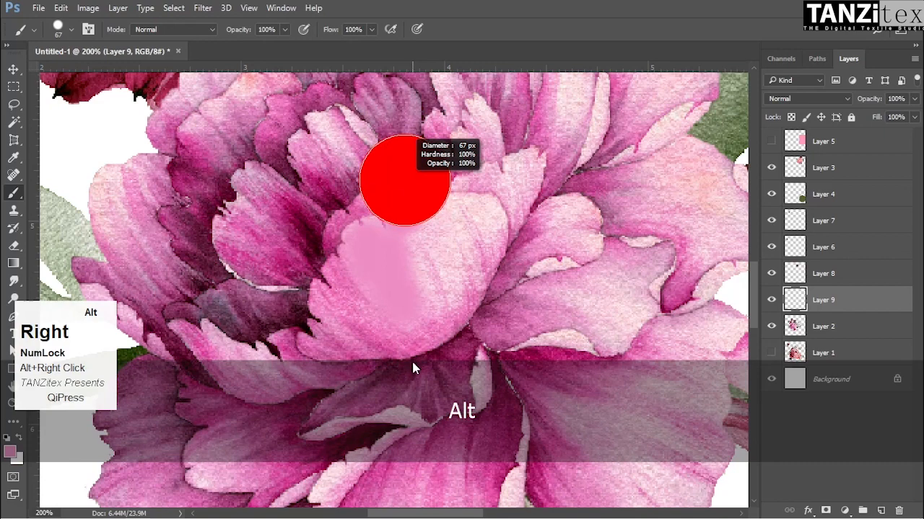
{"action": "left_click_drag", "start_coordinate": [413, 364], "coordinate": [397, 2], "text": "alt"}
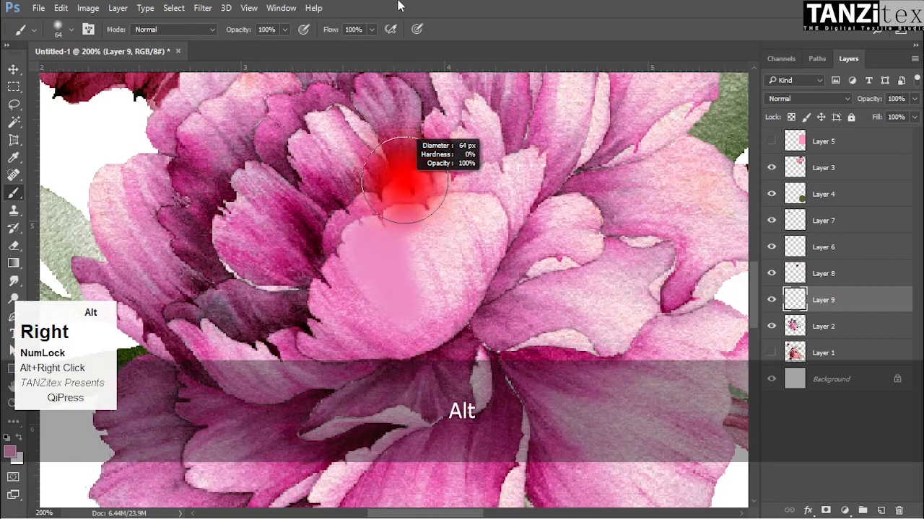
{"action": "mouse_move", "coordinate": [473, 229]}
{"action": "left_mouse_down"}
{"action": "mouse_move", "coordinate": [520, 308]}
{"action": "mouse_move", "coordinate": [478, 257]}
{"action": "mouse_move", "coordinate": [474, 220]}
{"action": "mouse_move", "coordinate": [550, 265]}
{"action": "mouse_move", "coordinate": [537, 341]}
{"action": "mouse_move", "coordinate": [522, 306]}
{"action": "left_mouse_up"}
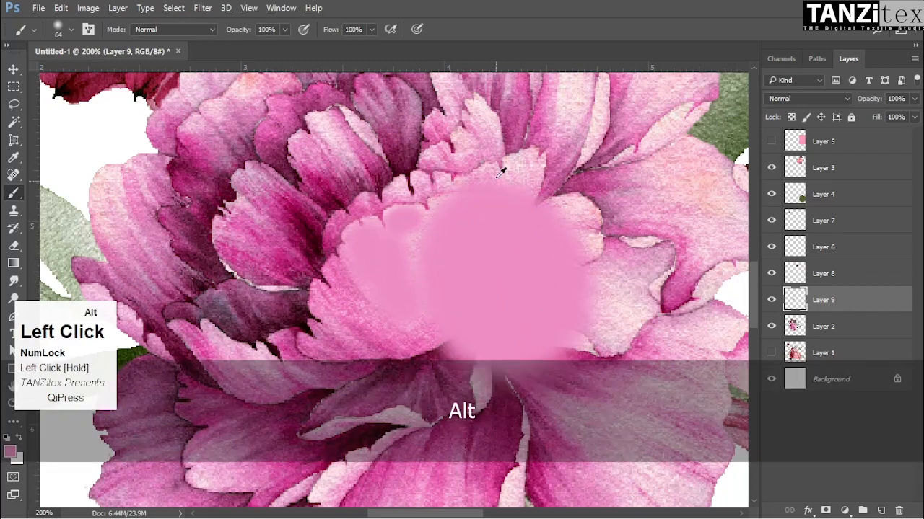
Raise the brush hardness for a crisp edge and paint a large U-shaped pink stroke around the peony's center
{"action": "right_click", "coordinate": [489, 115], "text": "alt"}
{"action": "left_click_drag", "start_coordinate": [489, 116], "coordinate": [488, 458], "text": "alt"}
{"action": "mouse_move", "coordinate": [675, 167]}
{"action": "left_mouse_down"}
{"action": "mouse_move", "coordinate": [680, 268]}
{"action": "mouse_move", "coordinate": [668, 370]}
{"action": "mouse_move", "coordinate": [624, 401]}
{"action": "mouse_move", "coordinate": [669, 225]}
{"action": "mouse_move", "coordinate": [655, 128]}
{"action": "mouse_move", "coordinate": [684, 299]}
{"action": "mouse_move", "coordinate": [621, 410]}
{"action": "mouse_move", "coordinate": [580, 437]}
{"action": "mouse_move", "coordinate": [357, 452]}
{"action": "mouse_move", "coordinate": [225, 384]}
{"action": "mouse_move", "coordinate": [201, 242]}
{"action": "mouse_move", "coordinate": [282, 157]}
{"action": "mouse_move", "coordinate": [312, 163]}
{"action": "mouse_move", "coordinate": [302, 216]}
{"action": "mouse_move", "coordinate": [259, 214]}
{"action": "mouse_move", "coordinate": [240, 321]}
{"action": "mouse_move", "coordinate": [255, 381]}
{"action": "mouse_move", "coordinate": [244, 257]}
{"action": "mouse_move", "coordinate": [295, 179]}
{"action": "left_mouse_up"}
Paint a maroon stroke along the left arm of the U and a light pink one over it, sampling both colors from the petals
{"action": "left_click", "coordinate": [302, 215], "text": "alt"}
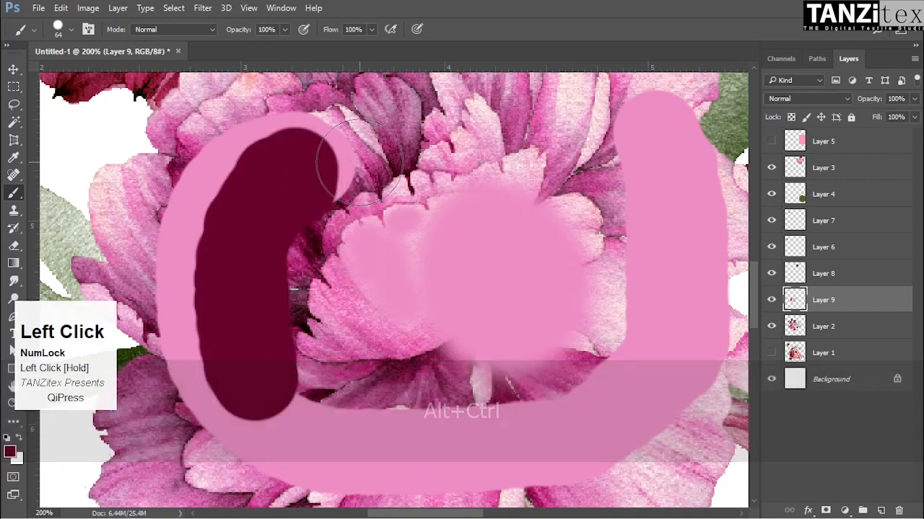
{"action": "left_click", "coordinate": [446, 174], "text": "alt"}
{"action": "mouse_move", "coordinate": [309, 148]}
{"action": "left_mouse_down"}
{"action": "mouse_move", "coordinate": [267, 299]}
{"action": "mouse_move", "coordinate": [336, 166]}
{"action": "left_mouse_up"}
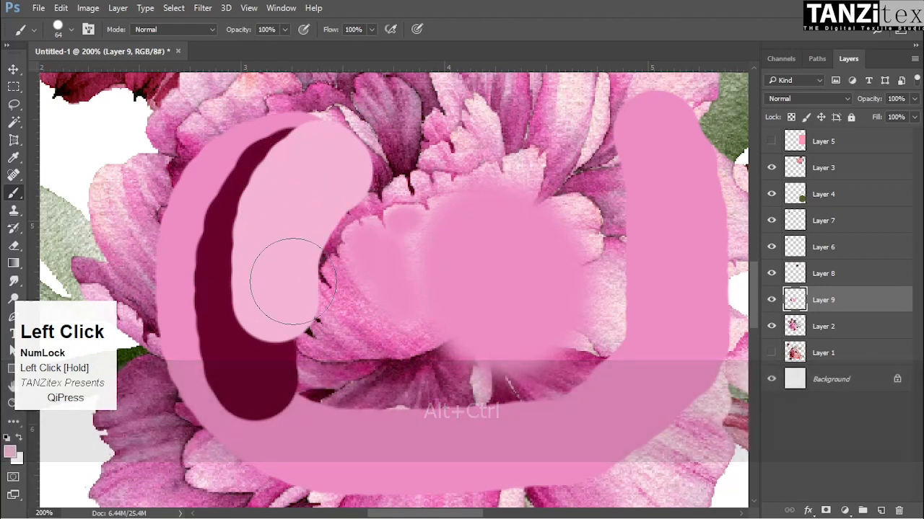
Try a 45 px brush at 100% hardness with the on-canvas preview, and shrink the brush to 1 px
{"action": "right_click", "coordinate": [460, 274], "text": "alt"}
{"action": "left_click_drag", "start_coordinate": [459, 2], "coordinate": [475, 356]}
{"action": "left_click_drag", "start_coordinate": [479, 409], "coordinate": [480, 417]}
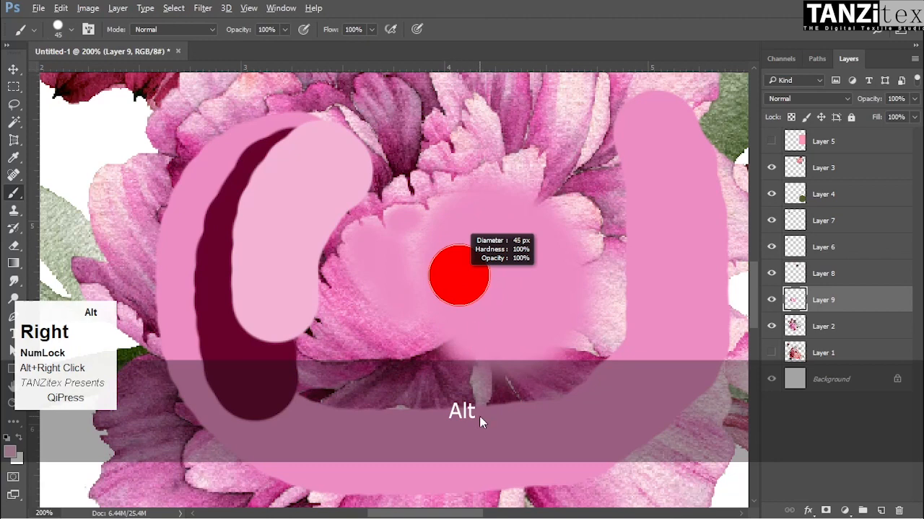
{"action": "mouse_move", "coordinate": [386, 281]}
{"action": "left_mouse_down"}
{"action": "mouse_move", "coordinate": [515, 264]}
{"action": "mouse_move", "coordinate": [363, 284]}
{"action": "left_mouse_up"}
{"action": "key", "text": "ctrl+alt"}
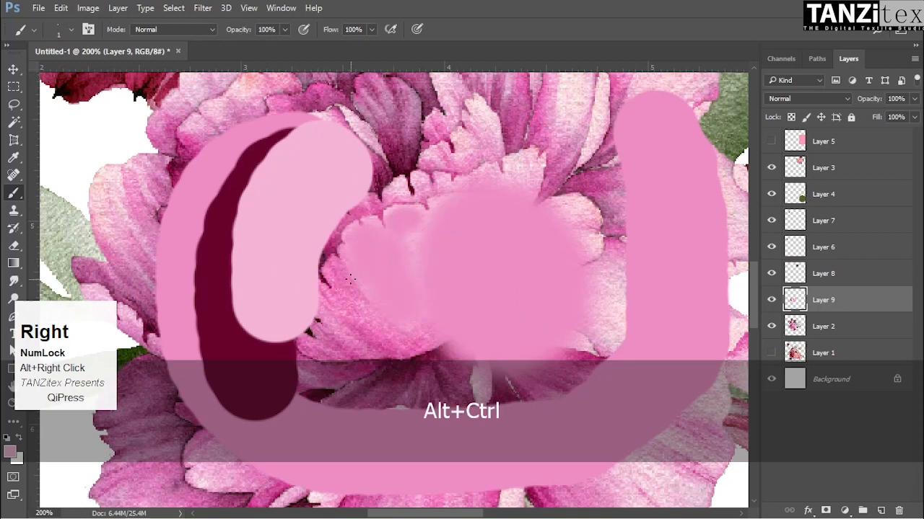
Step the brush size up and down in increments, and set it to 18 px with the on-canvas preview
{"action": "key", "text": "bracketright"}
{"action": "key", "text": "bracketright"}
{"action": "key", "text": "bracketright"}
{"action": "key", "text": "bracketright"}
{"action": "key", "text": "bracketright"}
{"action": "key", "text": "bracketright"}
{"action": "key", "text": "bracketright"}
{"action": "key", "text": "bracketright"}
{"action": "key", "text": "bracketright"}
{"action": "key", "text": "bracketright"}
{"action": "key", "text": "bracketright"}
{"action": "key", "text": "bracketright"}
{"action": "key", "text": "bracketright"}
{"action": "key", "text": "bracketleft"}
{"action": "key", "text": "bracketleft"}
{"action": "key", "text": "bracketleft"}
{"action": "key", "text": "bracketleft"}
{"action": "key", "text": "bracketleft"}
{"action": "key", "text": "bracketleft"}
{"action": "key", "text": "bracketleft"}
{"action": "key", "text": "bracketright"}
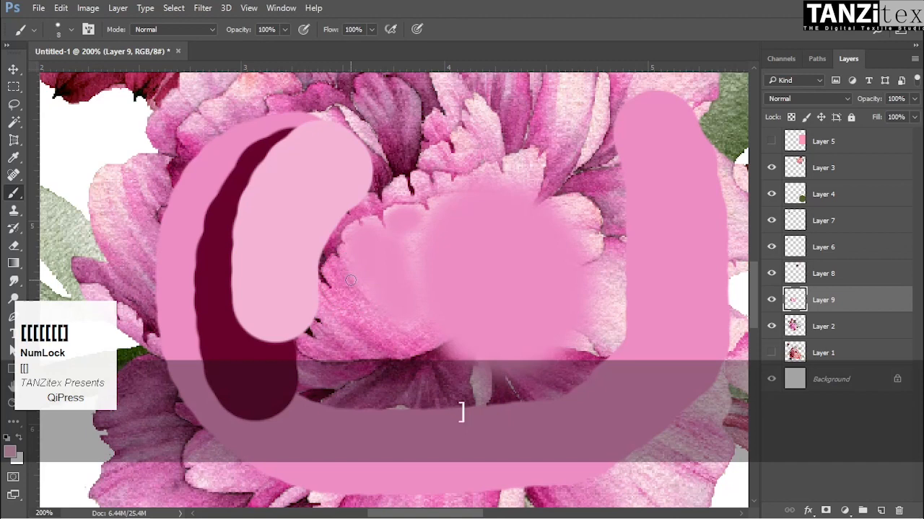
{"action": "right_click", "coordinate": [387, 260], "text": "alt"}
{"action": "mouse_move", "coordinate": [387, 259]}
{"action": "left_mouse_down"}
{"action": "mouse_move", "coordinate": [495, 256]}
{"action": "mouse_move", "coordinate": [400, 252]}
{"action": "left_mouse_up"}
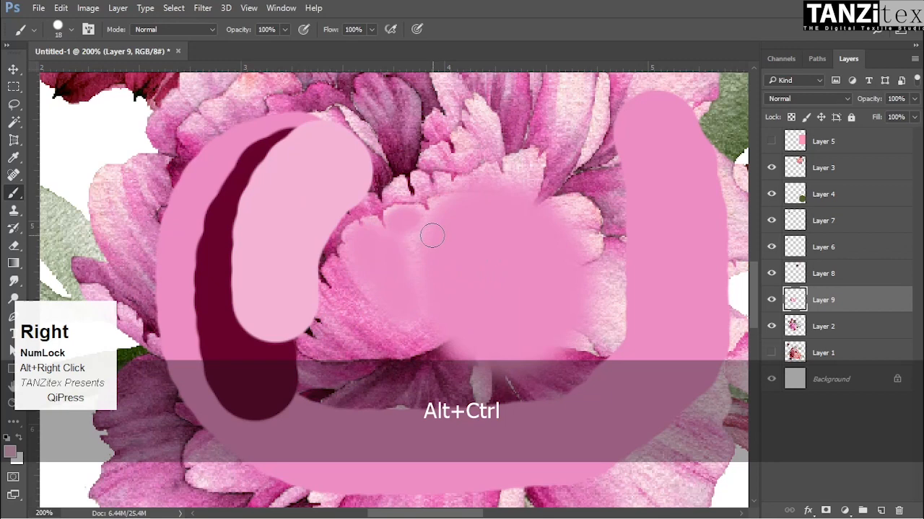
Undo the large strokes painted on the peony, back to the soft pink patch on the central petal
{"action": "left_click_drag", "start_coordinate": [495, 293], "coordinate": [418, 284]}
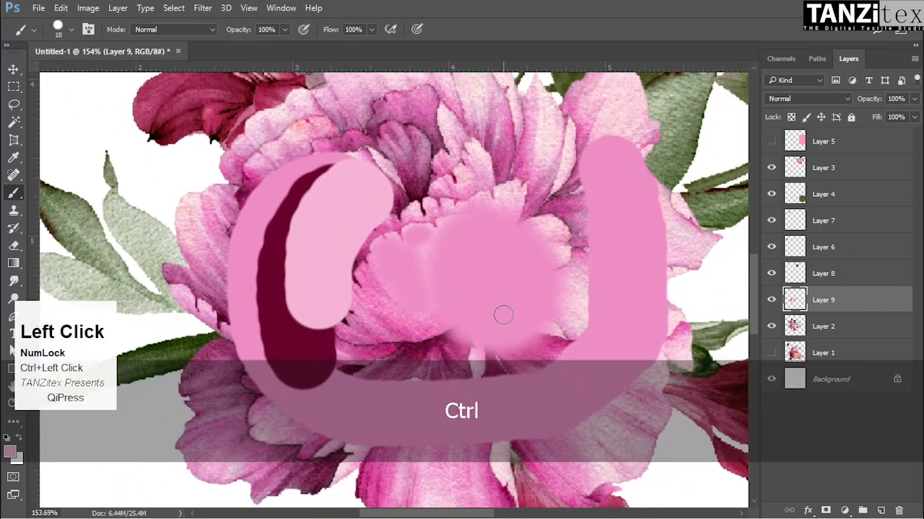
{"action": "key", "text": "ctrl+alt+z"}
{"action": "key", "text": "ctrl+alt+z"}
{"action": "key", "text": "ctrl+alt+z"}
{"action": "key", "text": "ctrl+alt+z"}
{"action": "key", "text": "ctrl+alt+z"}
{"action": "key", "text": "ctrl+alt+z"}
{"action": "mouse_move", "coordinate": [413, 277]}
{"action": "left_mouse_down"}
{"action": "mouse_move", "coordinate": [443, 298]}
{"action": "mouse_move", "coordinate": [463, 289]}
{"action": "left_mouse_up"}
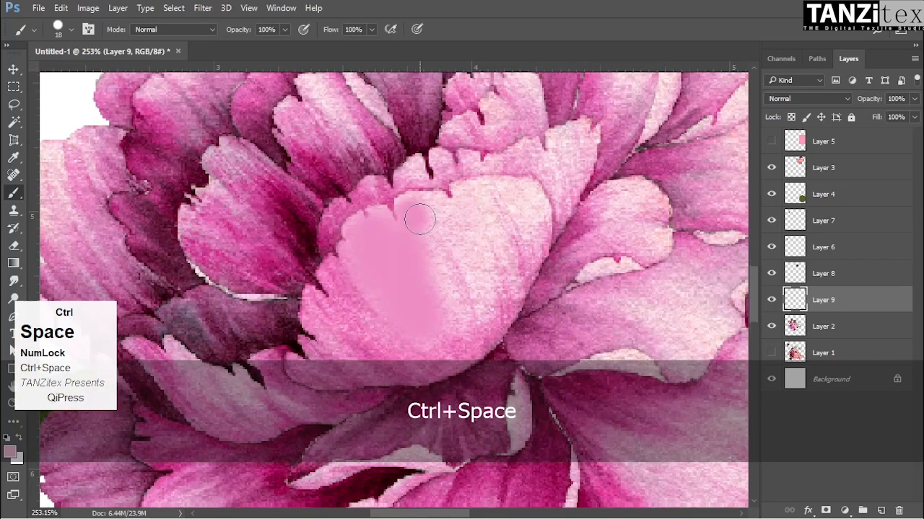
Try an 18 px brush stroke near the upper edge of the central petal, and undo it
{"action": "key", "text": "b"}
{"action": "left_click", "coordinate": [428, 202], "text": "ctrl"}
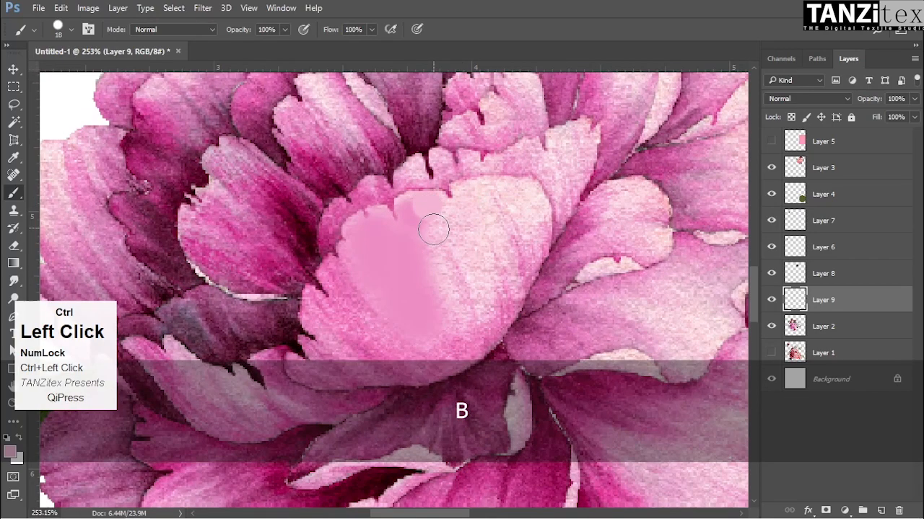
{"action": "key", "text": "ctrl+alt+z"}
Compare 0% and 100% brush hardness in the on-canvas preview, ending with a soft 17 px brush
{"action": "right_click", "coordinate": [465, 335], "text": "alt"}
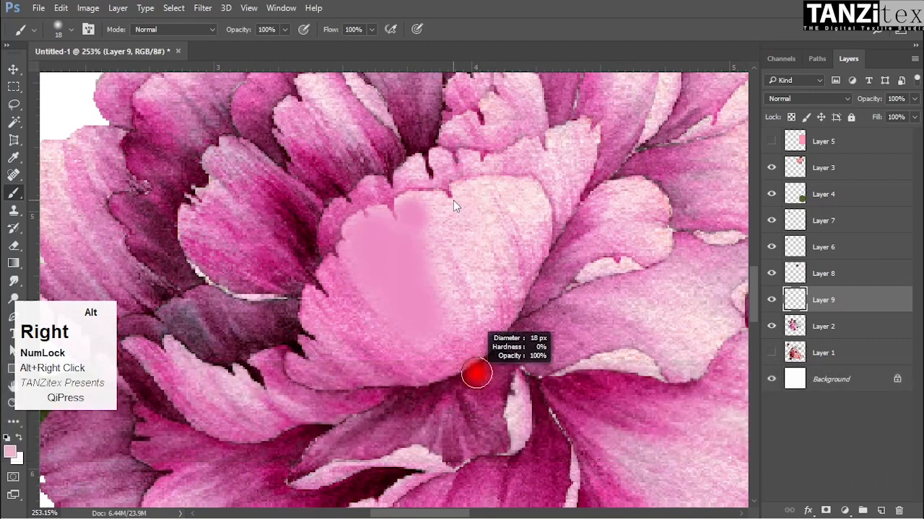
{"action": "right_click", "coordinate": [461, 384], "text": "alt"}
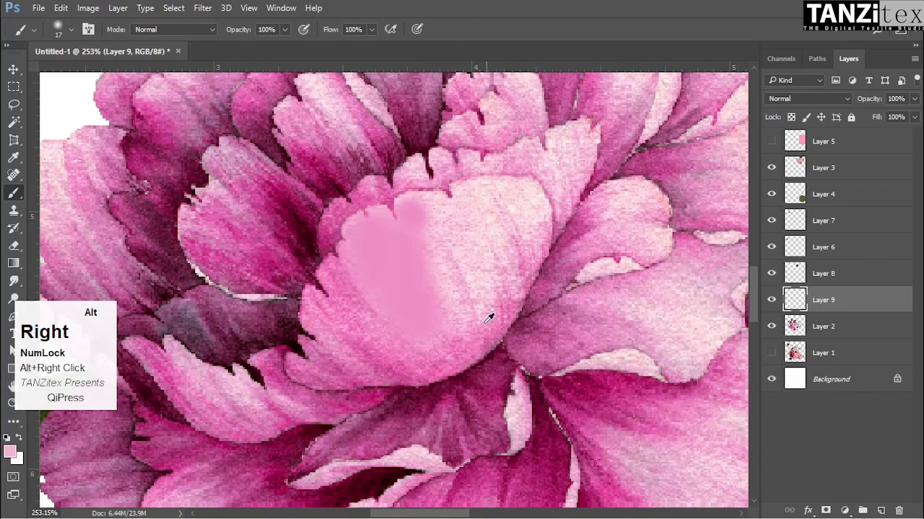
{"action": "right_click", "coordinate": [463, 418], "text": "alt"}
{"action": "right_click", "coordinate": [450, 399], "text": "alt"}
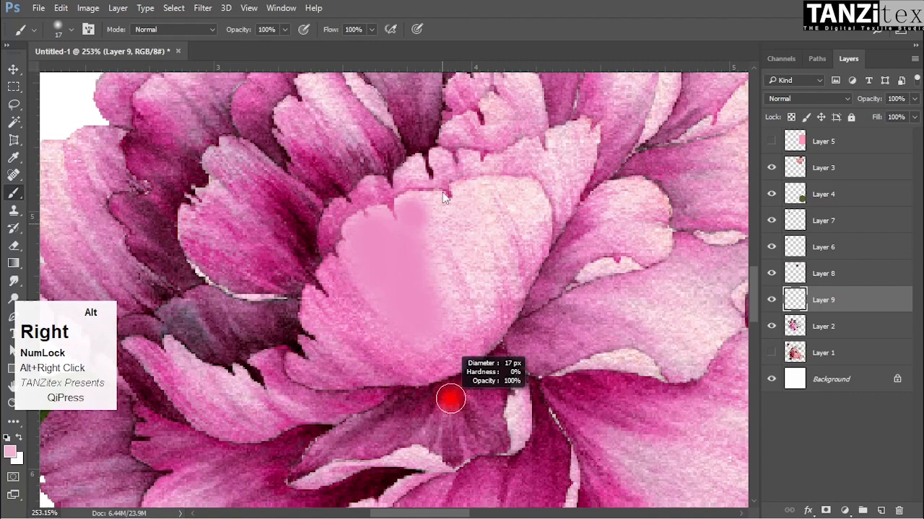
{"action": "right_click", "coordinate": [460, 92], "text": "alt"}
{"action": "left_click_drag", "start_coordinate": [458, 229], "coordinate": [456, 446]}
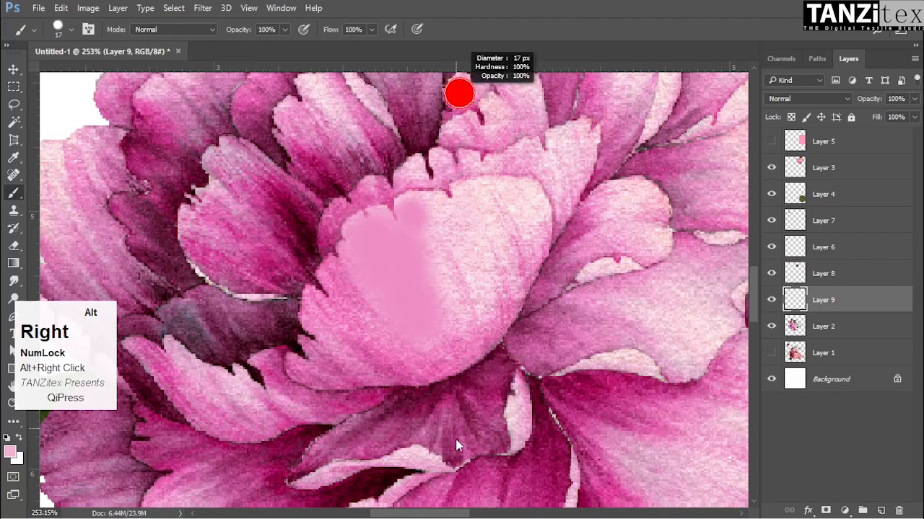
{"action": "right_click", "coordinate": [459, 476], "text": "alt"}
{"action": "left_click_drag", "start_coordinate": [459, 476], "coordinate": [475, 184]}
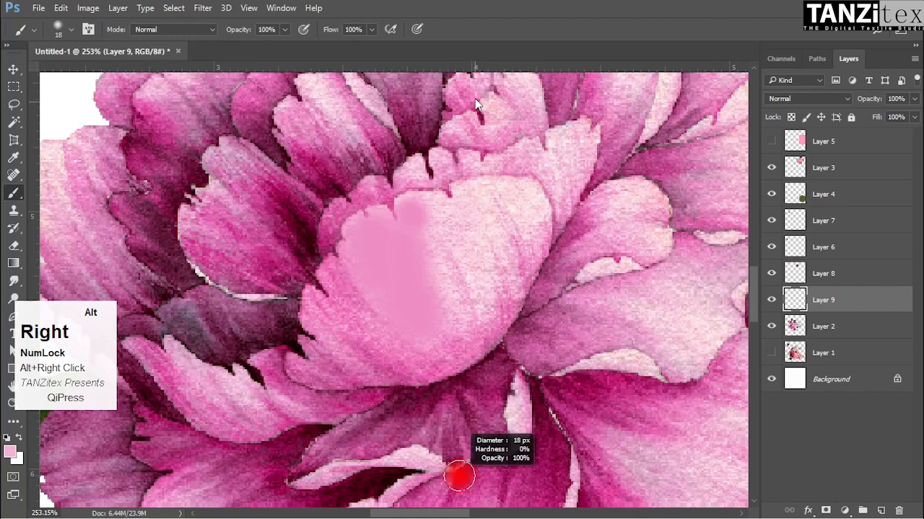
{"action": "left_click_drag", "start_coordinate": [475, 104], "coordinate": [471, 66]}
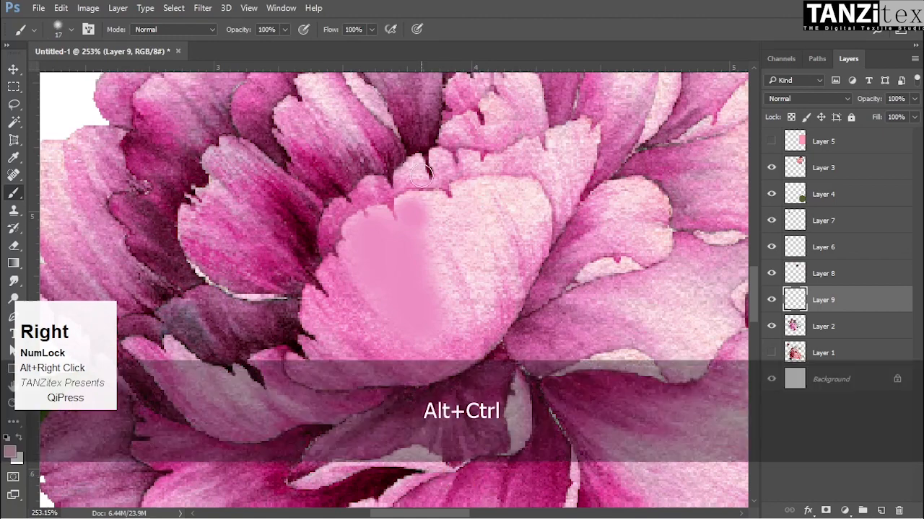
Sample pinks from the central petal and paint soft strokes over its light area to blend the patch
{"action": "left_click", "coordinate": [423, 205], "text": "alt"}
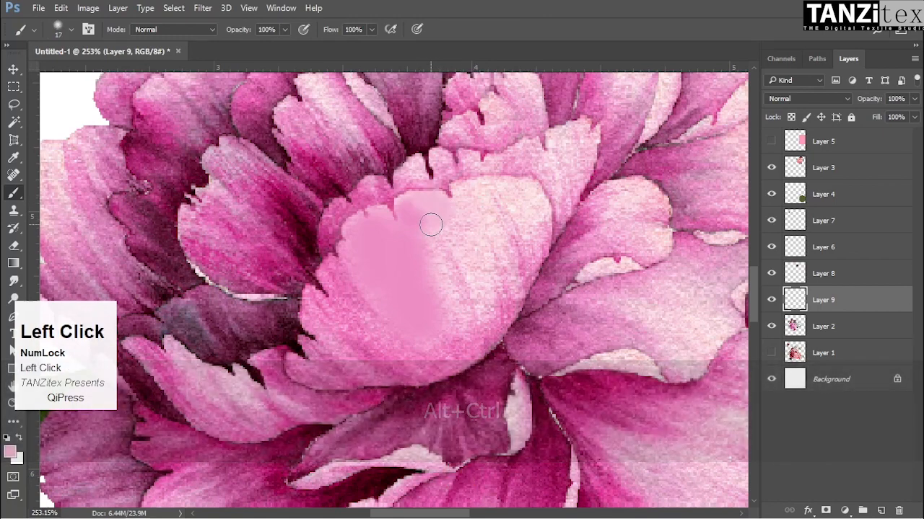
{"action": "left_click_drag", "start_coordinate": [434, 254], "coordinate": [452, 308]}
{"action": "left_click", "coordinate": [425, 279], "text": "alt"}
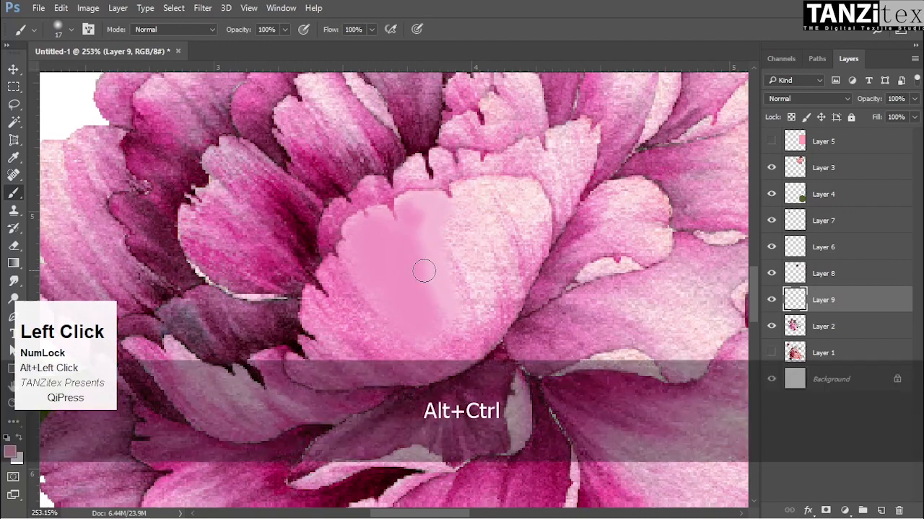
{"action": "mouse_move", "coordinate": [431, 263]}
{"action": "left_mouse_down"}
{"action": "mouse_move", "coordinate": [422, 205]}
{"action": "mouse_move", "coordinate": [446, 204]}
{"action": "mouse_move", "coordinate": [436, 327]}
{"action": "mouse_move", "coordinate": [450, 315]}
{"action": "mouse_move", "coordinate": [445, 234]}
{"action": "mouse_move", "coordinate": [473, 260]}
{"action": "mouse_move", "coordinate": [463, 212]}
{"action": "mouse_move", "coordinate": [479, 286]}
{"action": "mouse_move", "coordinate": [451, 313]}
{"action": "mouse_move", "coordinate": [386, 253]}
{"action": "mouse_move", "coordinate": [394, 230]}
{"action": "left_mouse_up"}
{"action": "mouse_move", "coordinate": [465, 265]}
{"action": "left_mouse_down"}
{"action": "mouse_move", "coordinate": [440, 260]}
{"action": "mouse_move", "coordinate": [486, 270]}
{"action": "left_mouse_up"}
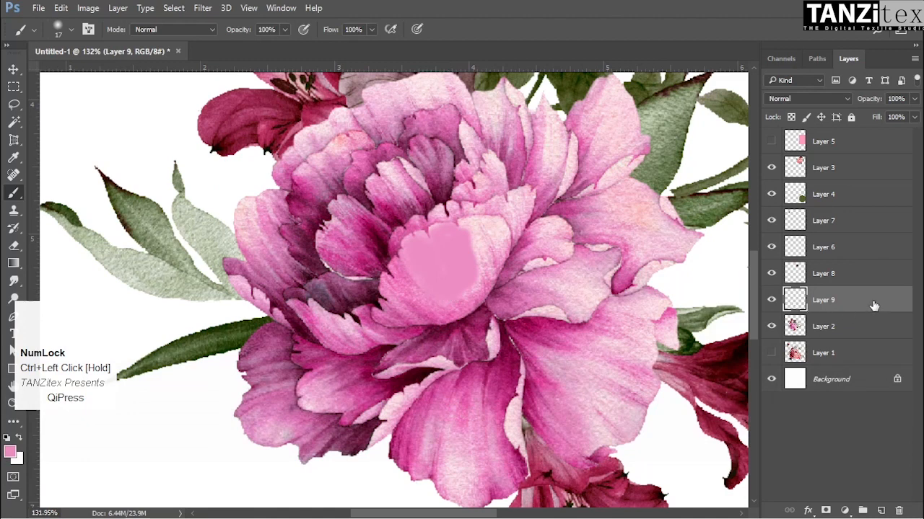
Set the blend mode of Layer 9 to Multiply
{"action": "left_click", "coordinate": [806, 101]}
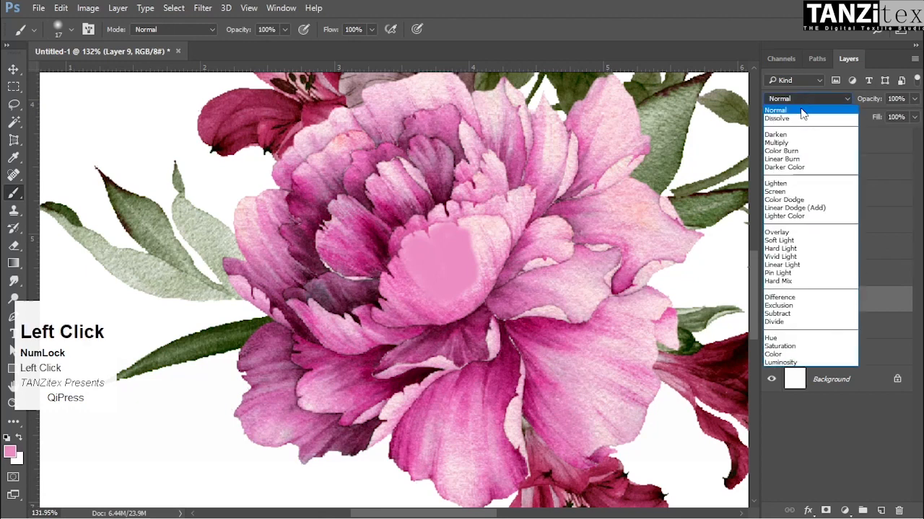
{"action": "left_click", "coordinate": [791, 143]}
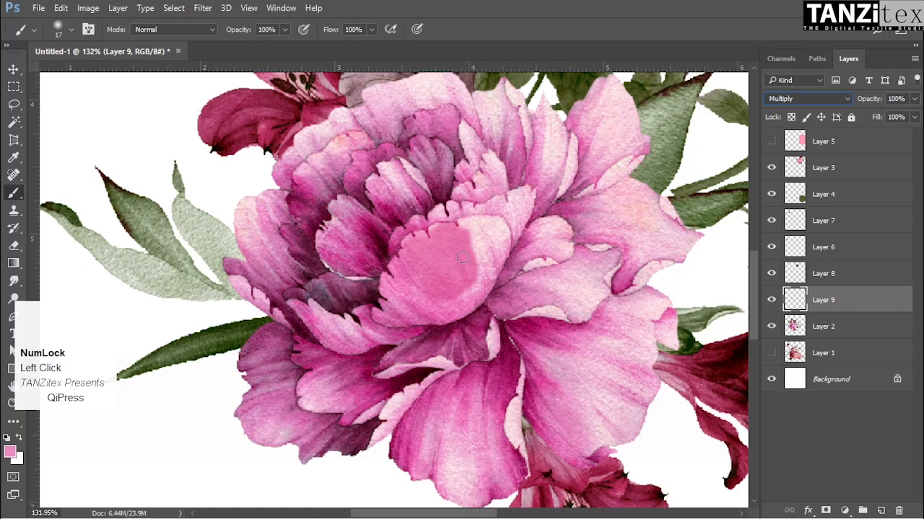
{"action": "left_click", "coordinate": [812, 99]}
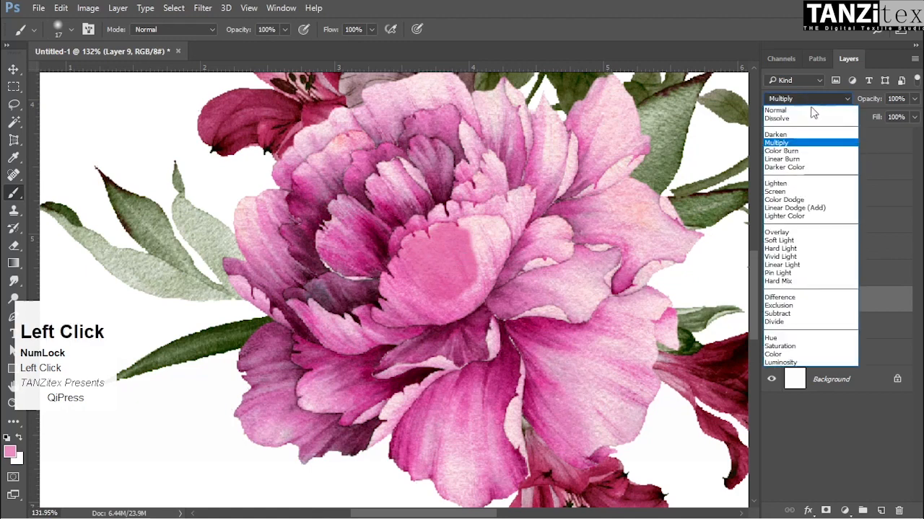
{"action": "left_click", "coordinate": [893, 303]}
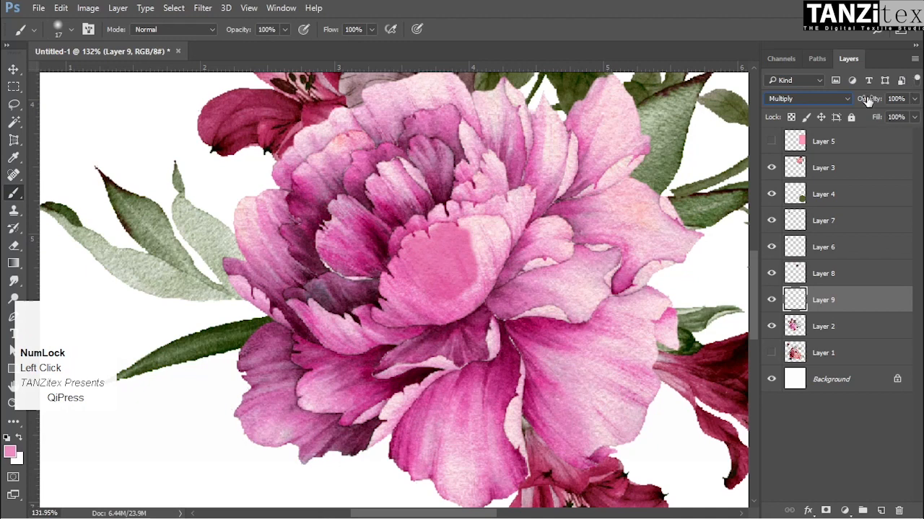
Reduce Layer 9 to 46% opacity and 91% fill, and toggle its visibility to compare the petal
{"action": "left_click_drag", "start_coordinate": [870, 99], "coordinate": [838, 96]}
{"action": "left_click_drag", "start_coordinate": [877, 119], "coordinate": [866, 124]}
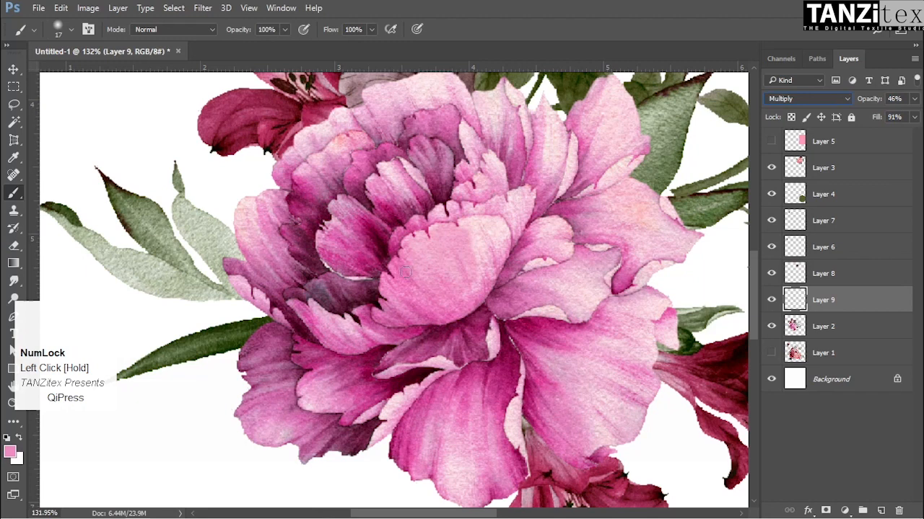
{"action": "left_click", "coordinate": [771, 300]}
{"action": "left_click", "coordinate": [771, 300]}
Paint soft pink over the rest of the central petal, and tint the surrounding peony petals with a 117 px brush
{"action": "mouse_move", "coordinate": [475, 225]}
{"action": "left_mouse_down"}
{"action": "mouse_move", "coordinate": [468, 271]}
{"action": "mouse_move", "coordinate": [476, 259]}
{"action": "mouse_move", "coordinate": [478, 237]}
{"action": "left_mouse_up"}
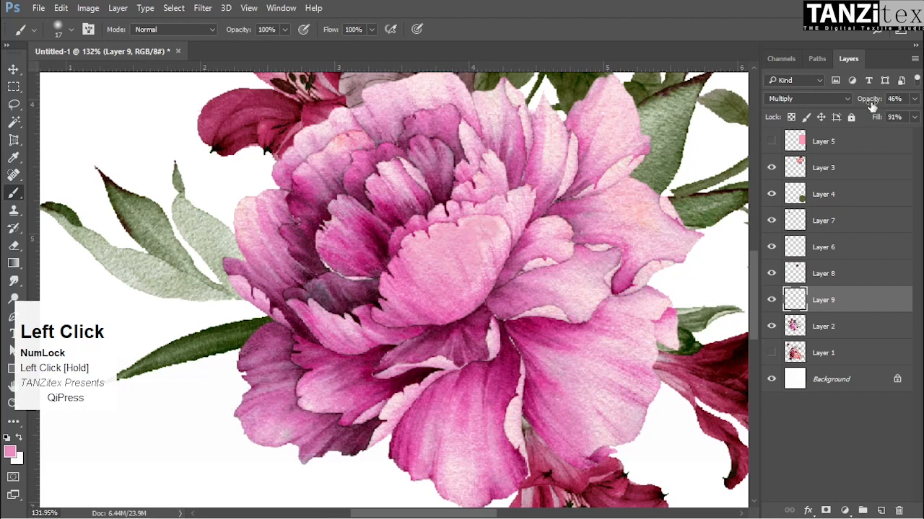
{"action": "mouse_move", "coordinate": [482, 231]}
{"action": "left_mouse_down"}
{"action": "mouse_move", "coordinate": [503, 242]}
{"action": "mouse_move", "coordinate": [466, 224]}
{"action": "mouse_move", "coordinate": [485, 245]}
{"action": "mouse_move", "coordinate": [571, 245]}
{"action": "left_mouse_up"}
{"action": "left_click", "coordinate": [572, 253]}
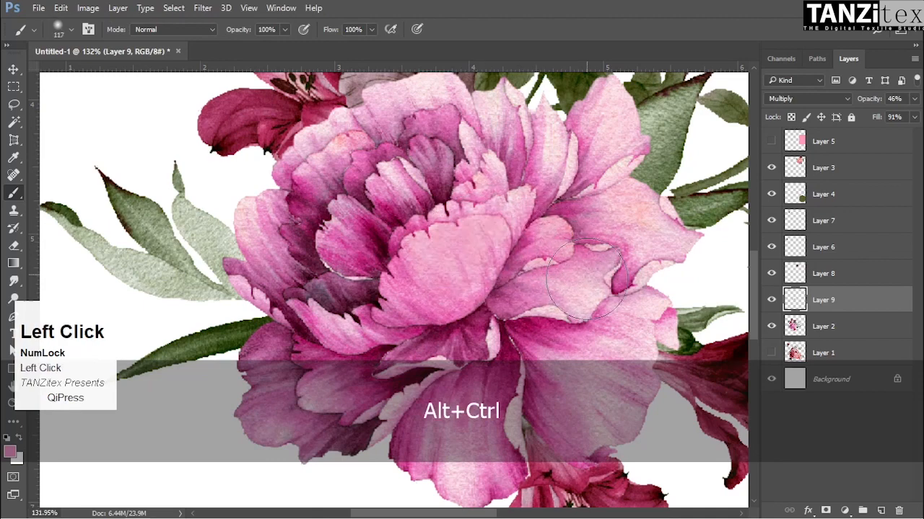
{"action": "mouse_move", "coordinate": [523, 105]}
{"action": "left_mouse_down"}
{"action": "mouse_move", "coordinate": [375, 105]}
{"action": "mouse_move", "coordinate": [309, 151]}
{"action": "mouse_move", "coordinate": [293, 215]}
{"action": "left_mouse_up"}
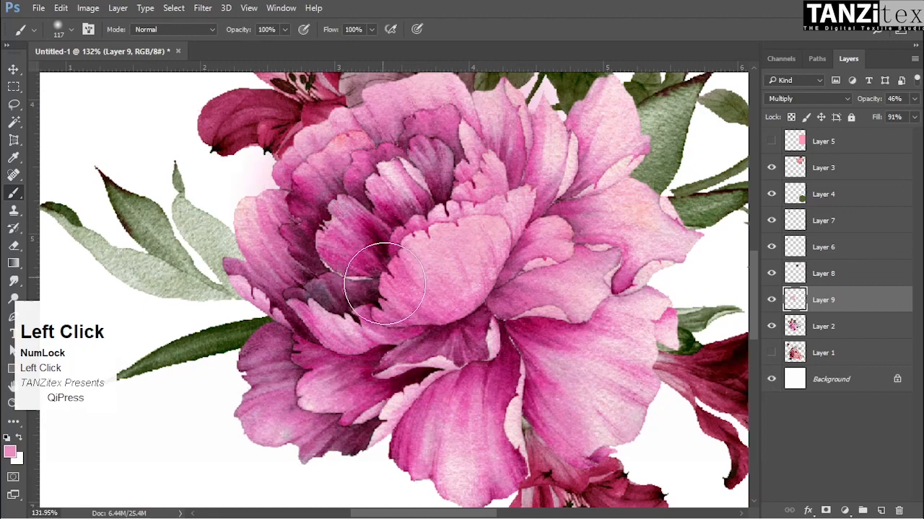
Show the tools grouped with the brush and reselect the Brush Tool
{"action": "key", "text": "ctrl+space"}
{"action": "left_click_drag", "start_coordinate": [603, 296], "coordinate": [472, 290]}
{"action": "right_click", "coordinate": [10, 199]}
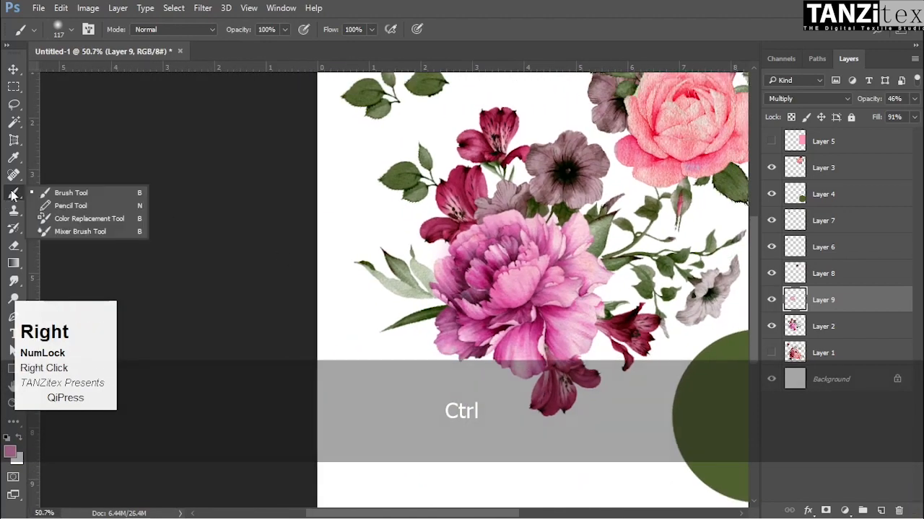
{"action": "left_click", "coordinate": [72, 194]}
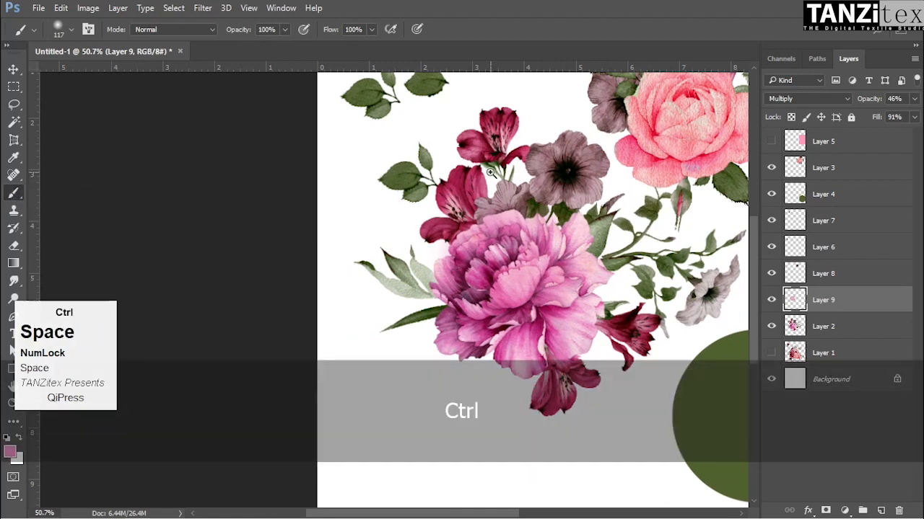
Paint a soft vertical pink stroke on the white area beside the green leaves, and set Layer 9's opacity and fill to 100%
{"action": "left_click_drag", "start_coordinate": [469, 231], "coordinate": [488, 237]}
{"action": "mouse_move", "coordinate": [180, 188]}
{"action": "left_mouse_down"}
{"action": "mouse_move", "coordinate": [151, 165]}
{"action": "mouse_move", "coordinate": [173, 287]}
{"action": "left_mouse_up"}
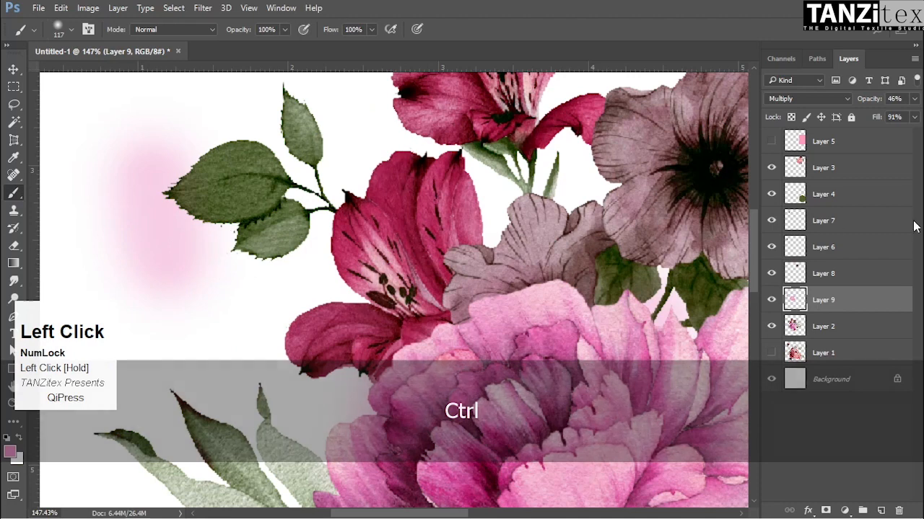
{"action": "mouse_move", "coordinate": [869, 98]}
{"action": "left_mouse_down"}
{"action": "mouse_move", "coordinate": [909, 101]}
{"action": "mouse_move", "coordinate": [897, 119]}
{"action": "left_mouse_up"}
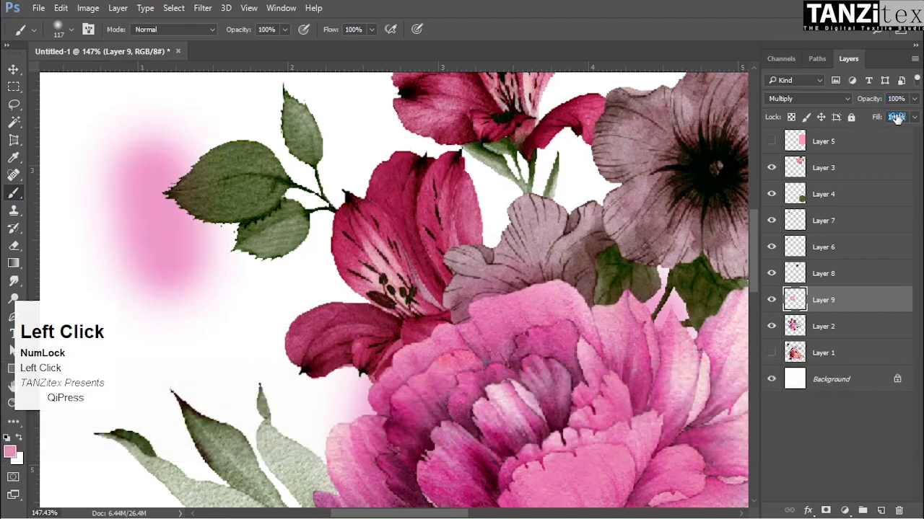
{"action": "left_click_drag", "start_coordinate": [262, 247], "coordinate": [370, 247]}
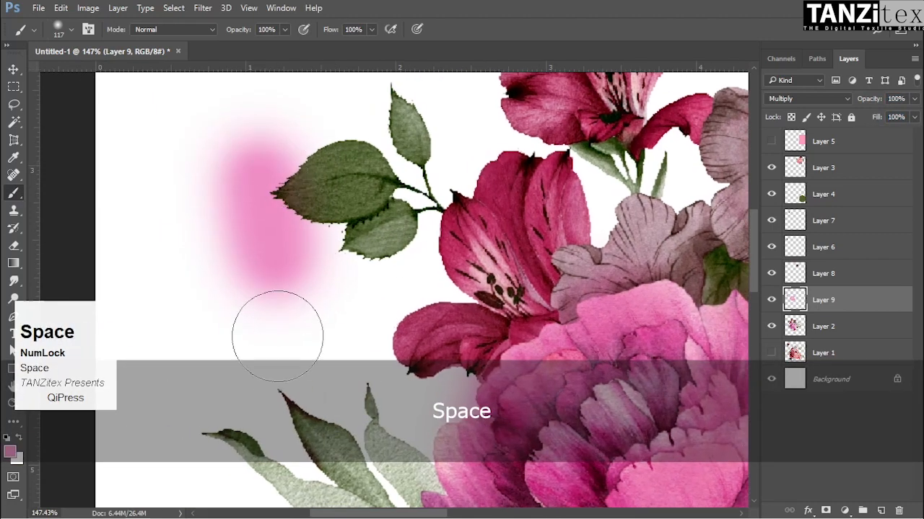
Raise the brush hardness, stamp a 117 px pink dot beside the soft stroke, and inspect its edge pixels up close
{"action": "right_click", "coordinate": [322, 361], "text": "alt"}
{"action": "left_click_drag", "start_coordinate": [314, 222], "coordinate": [308, 437]}
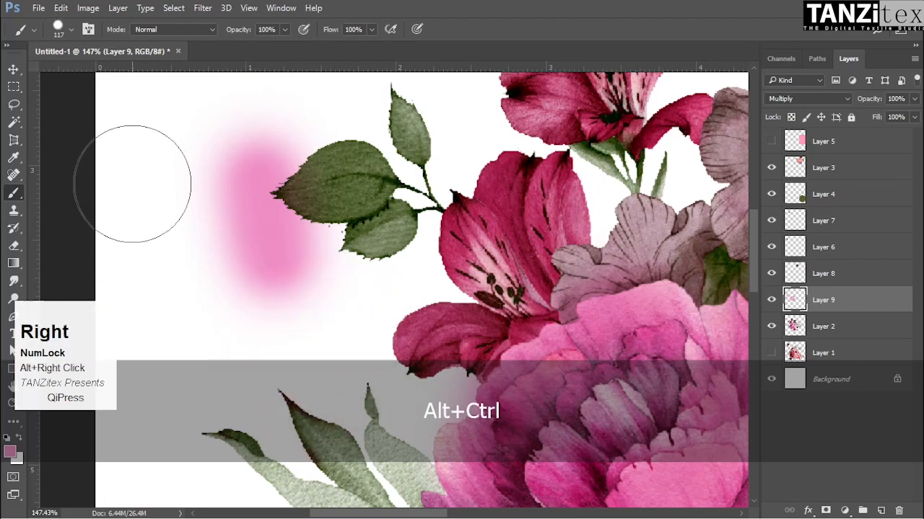
{"action": "left_click", "coordinate": [177, 143]}
{"action": "left_click", "coordinate": [203, 228], "text": "ctrl"}
{"action": "left_click_drag", "start_coordinate": [203, 228], "coordinate": [497, 218]}
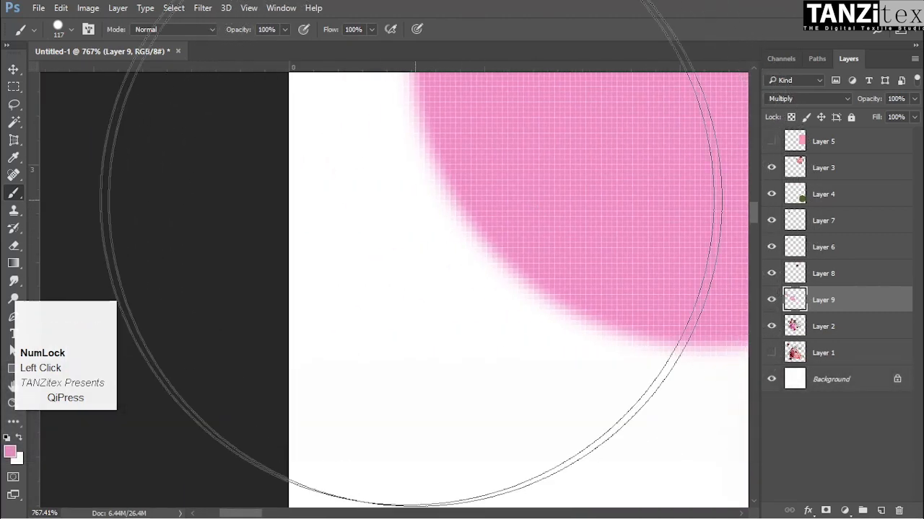
Draw a thin V-shaped line below the pink dot with the 2 px Pencil Tool, and set the pencil's mode to Normal
{"action": "right_click", "coordinate": [16, 189]}
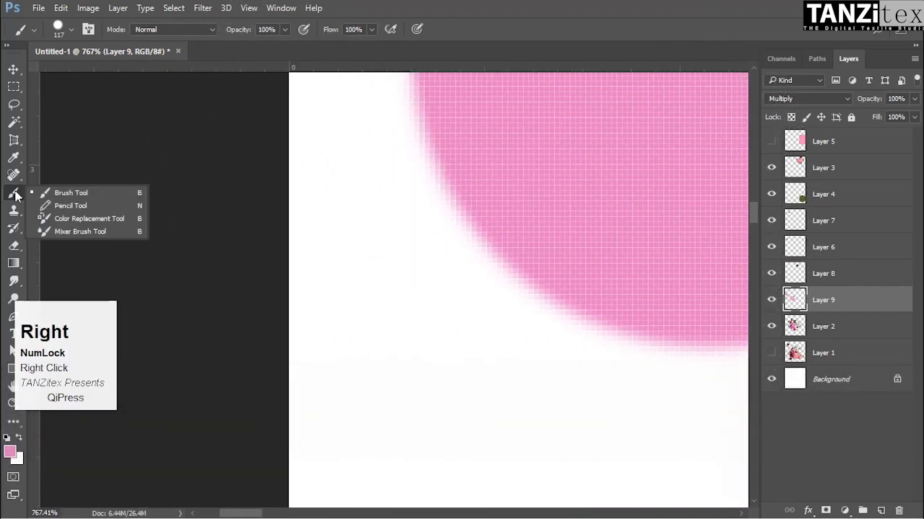
{"action": "left_click", "coordinate": [83, 203]}
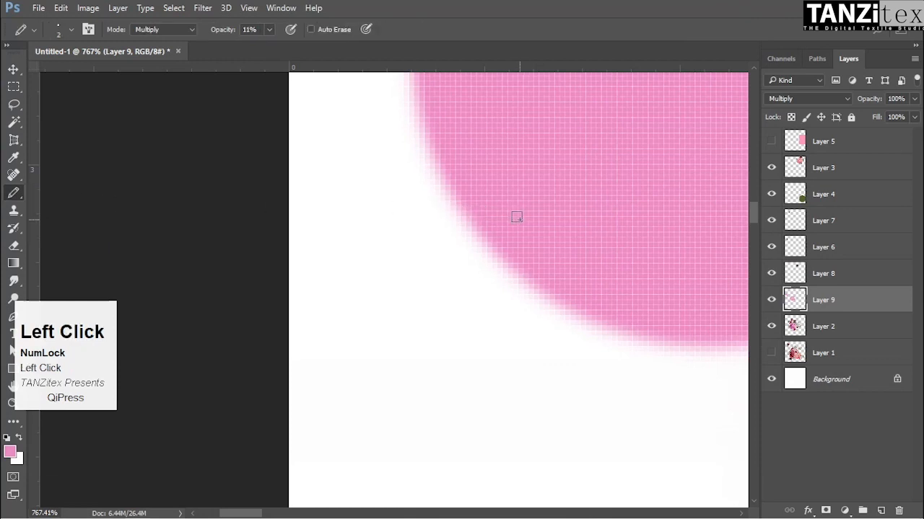
{"action": "key", "text": "ctrl+space"}
{"action": "mouse_move", "coordinate": [546, 212]}
{"action": "left_mouse_down"}
{"action": "mouse_move", "coordinate": [457, 200]}
{"action": "mouse_move", "coordinate": [521, 219]}
{"action": "mouse_move", "coordinate": [486, 216]}
{"action": "mouse_move", "coordinate": [478, 241]}
{"action": "mouse_move", "coordinate": [490, 276]}
{"action": "mouse_move", "coordinate": [495, 400]}
{"action": "left_mouse_up"}
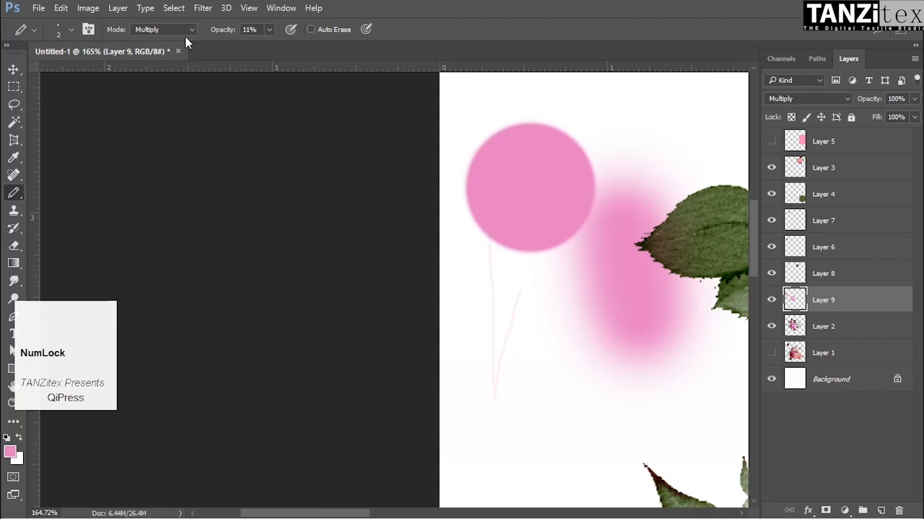
{"action": "left_click", "coordinate": [180, 35]}
{"action": "left_click", "coordinate": [181, 35]}
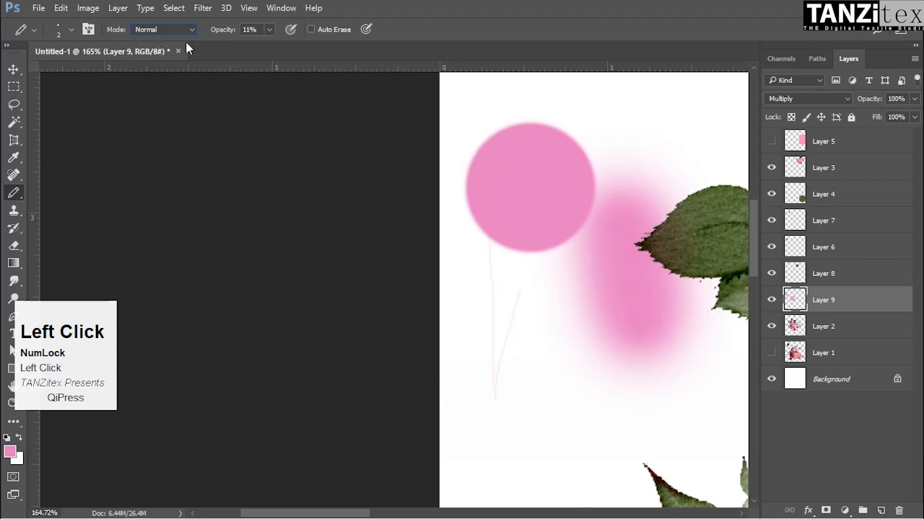
Set the pencil's opacity to 11% and draw a faint looping line beside the pale V-shaped line
{"action": "left_click_drag", "start_coordinate": [221, 30], "coordinate": [282, 30]}
{"action": "left_click_drag", "start_coordinate": [224, 32], "coordinate": [266, 30]}
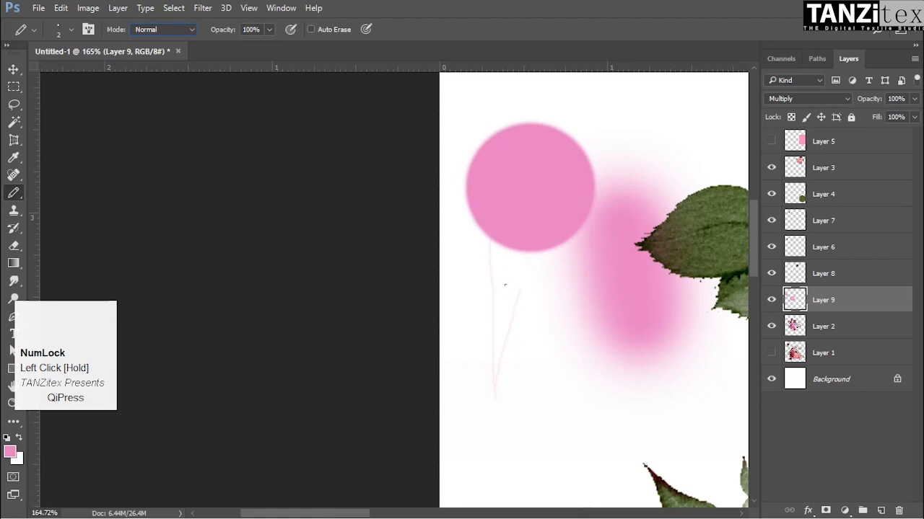
{"action": "key", "text": "ctrl+space"}
{"action": "left_click_drag", "start_coordinate": [492, 288], "coordinate": [607, 361]}
{"action": "key", "text": "ctrl+space"}
{"action": "mouse_move", "coordinate": [491, 264]}
{"action": "left_mouse_down"}
{"action": "mouse_move", "coordinate": [550, 301]}
{"action": "mouse_move", "coordinate": [267, 103]}
{"action": "left_mouse_up"}
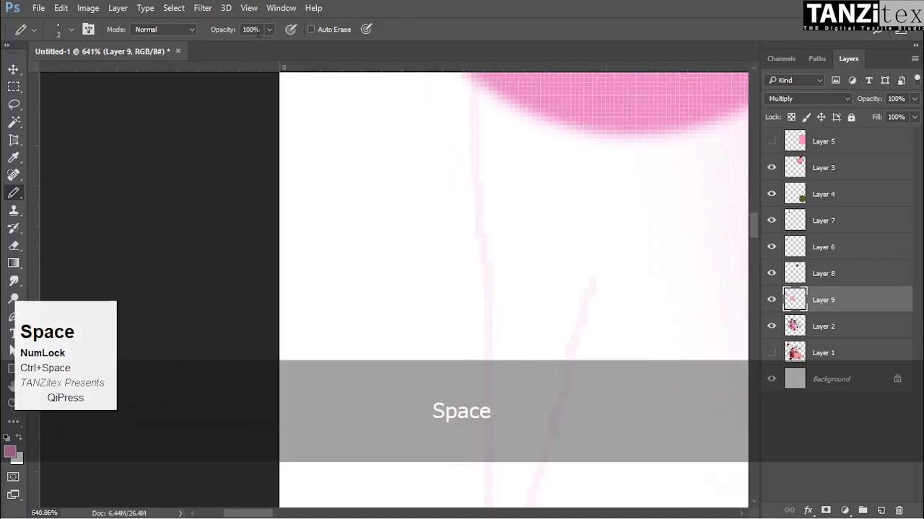
{"action": "key", "text": "1"}
{"action": "key", "text": "1"}
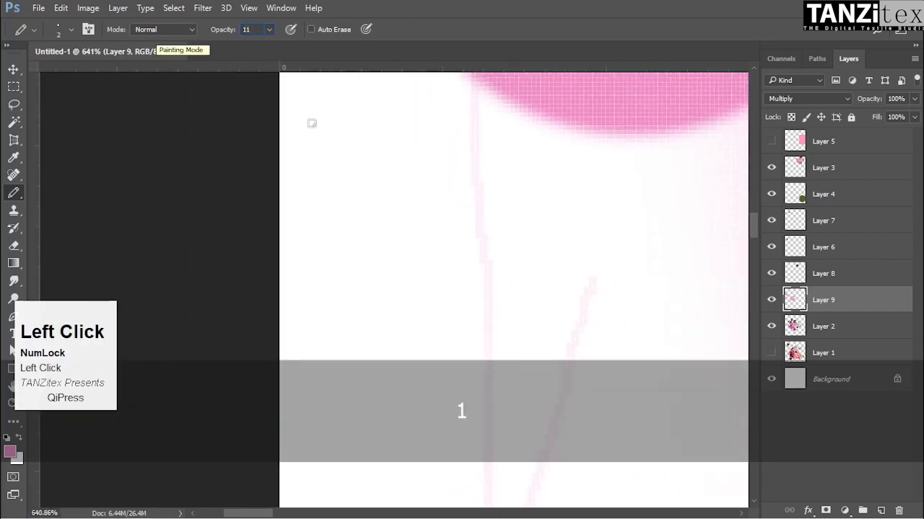
{"action": "mouse_move", "coordinate": [377, 178]}
{"action": "left_mouse_down"}
{"action": "mouse_move", "coordinate": [403, 386]}
{"action": "mouse_move", "coordinate": [421, 215]}
{"action": "mouse_move", "coordinate": [405, 112]}
{"action": "mouse_move", "coordinate": [340, 160]}
{"action": "mouse_move", "coordinate": [330, 305]}
{"action": "left_mouse_up"}
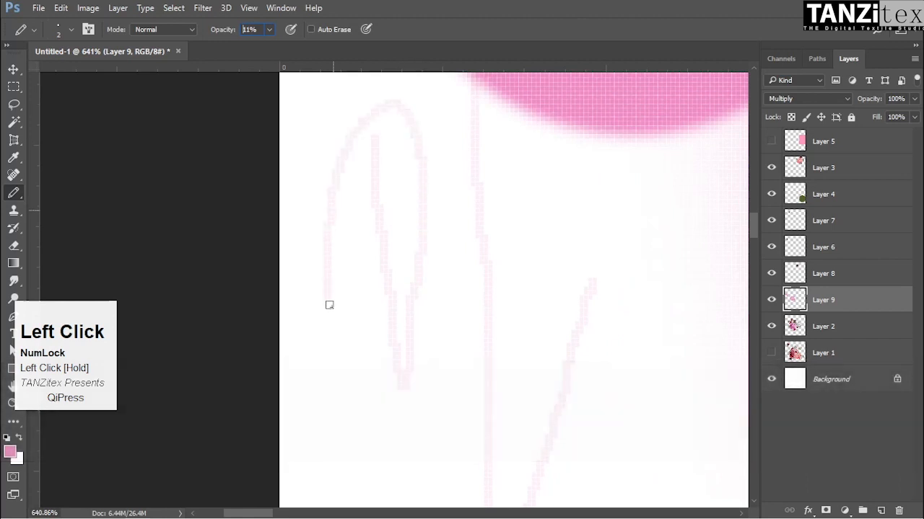
Set the pencil's opacity to 100%, scribble solid pink loops over the faint line, and inspect their pixel edges up close
{"action": "left_click_drag", "start_coordinate": [215, 32], "coordinate": [264, 29]}
{"action": "mouse_move", "coordinate": [446, 113]}
{"action": "left_mouse_down"}
{"action": "mouse_move", "coordinate": [448, 238]}
{"action": "mouse_move", "coordinate": [426, 365]}
{"action": "mouse_move", "coordinate": [394, 320]}
{"action": "mouse_move", "coordinate": [419, 208]}
{"action": "mouse_move", "coordinate": [468, 201]}
{"action": "mouse_move", "coordinate": [495, 326]}
{"action": "mouse_move", "coordinate": [366, 254]}
{"action": "left_mouse_up"}
{"action": "mouse_move", "coordinate": [363, 222]}
{"action": "left_mouse_down"}
{"action": "mouse_move", "coordinate": [420, 183]}
{"action": "mouse_move", "coordinate": [492, 221]}
{"action": "mouse_move", "coordinate": [443, 321]}
{"action": "mouse_move", "coordinate": [379, 283]}
{"action": "mouse_move", "coordinate": [401, 164]}
{"action": "mouse_move", "coordinate": [449, 165]}
{"action": "left_mouse_up"}
{"action": "key", "text": "ctrl+space"}
{"action": "left_click_drag", "start_coordinate": [408, 193], "coordinate": [495, 221]}
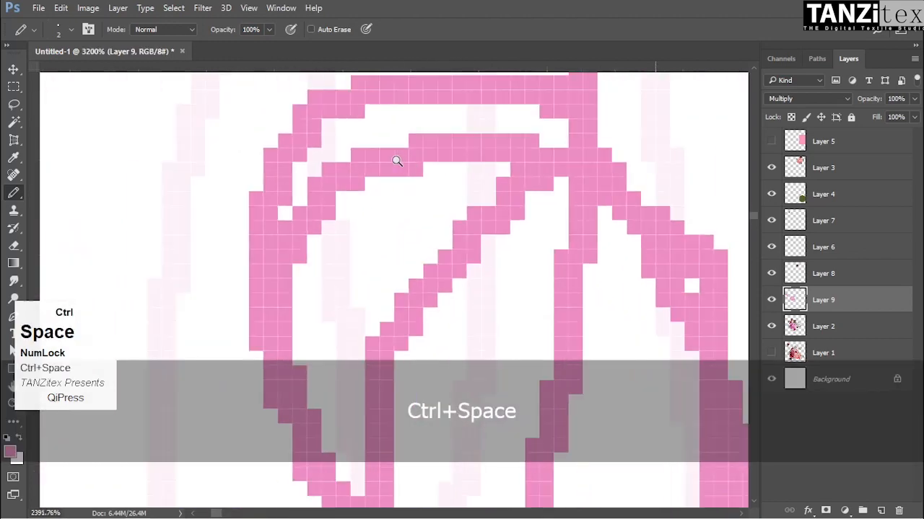
{"action": "left_click_drag", "start_coordinate": [397, 160], "coordinate": [371, 158]}
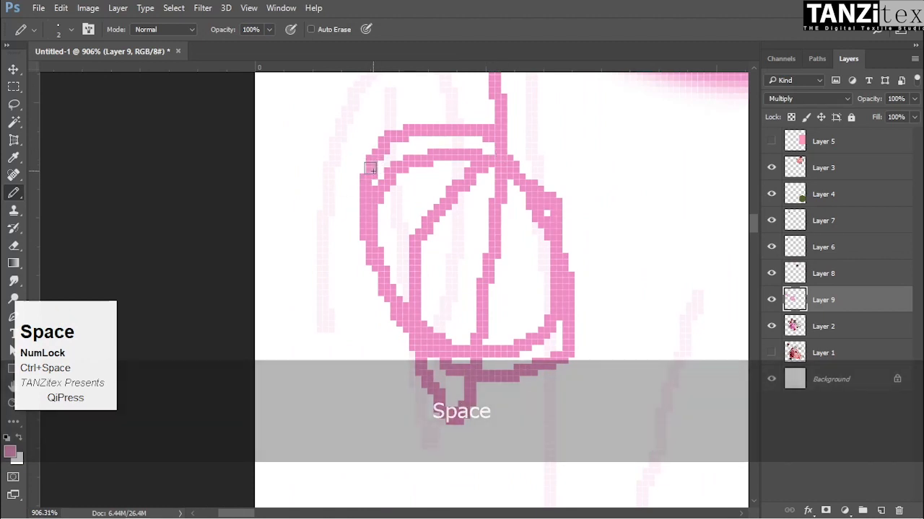
{"action": "key", "text": "ctrl+space"}
{"action": "left_click_drag", "start_coordinate": [508, 166], "coordinate": [439, 161]}
{"action": "left_click_drag", "start_coordinate": [546, 186], "coordinate": [507, 249]}
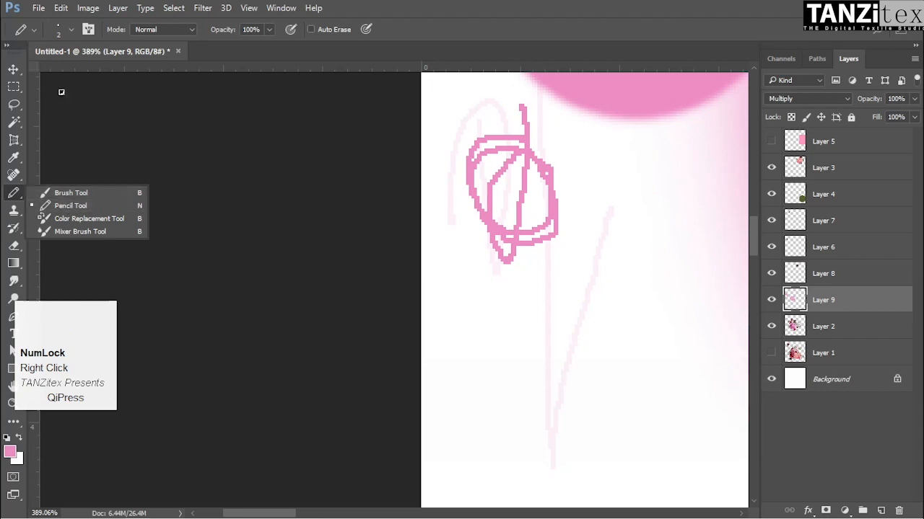
Browse the brush presets, set the pencil size to 64 px, and stamp a solid pink dot over the scribbled loops
{"action": "left_click", "coordinate": [72, 30]}
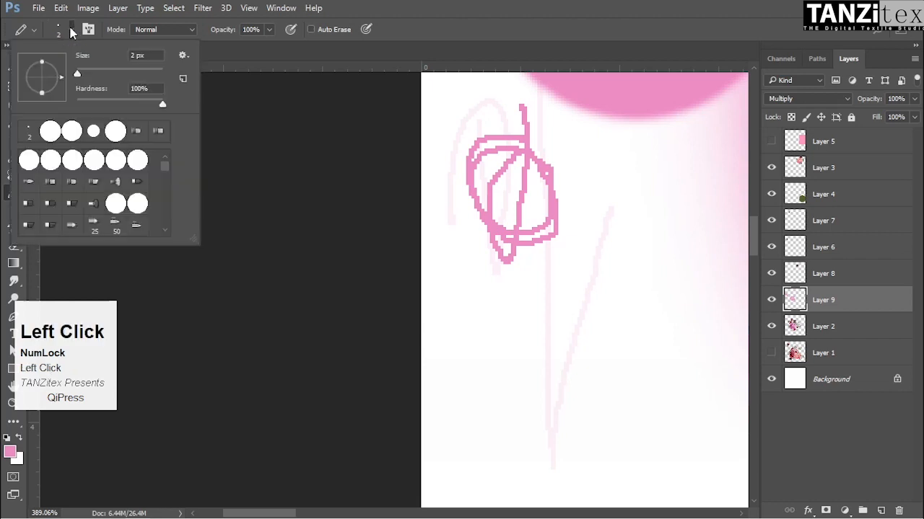
{"action": "scroll", "coordinate": [88, 205], "scroll_direction": "down", "scroll_amount": 2}
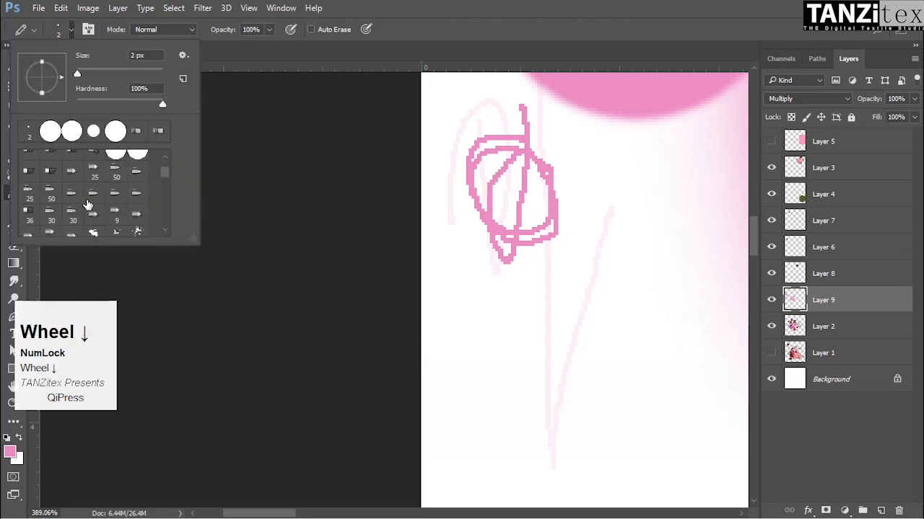
{"action": "scroll", "coordinate": [86, 205], "scroll_direction": "down", "scroll_amount": 2}
{"action": "scroll", "coordinate": [86, 204], "scroll_direction": "down", "scroll_amount": 2}
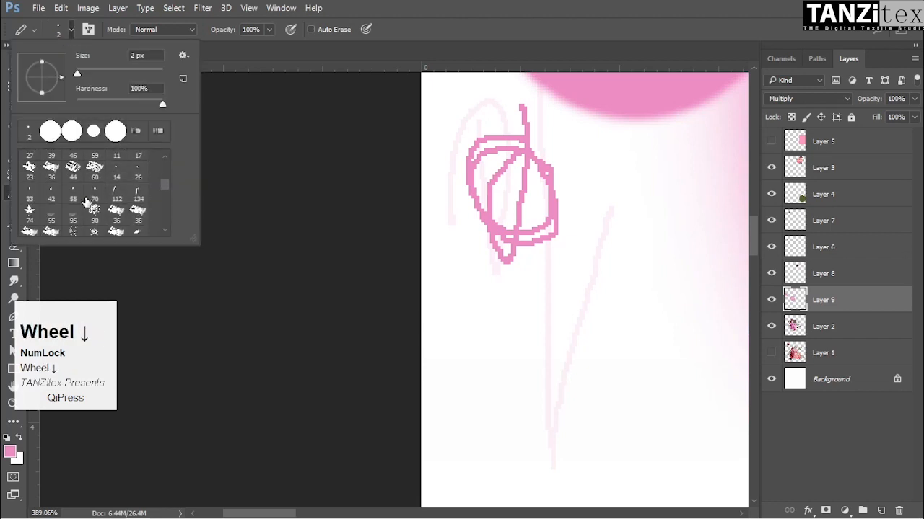
{"action": "scroll", "coordinate": [86, 203], "scroll_direction": "down", "scroll_amount": 2}
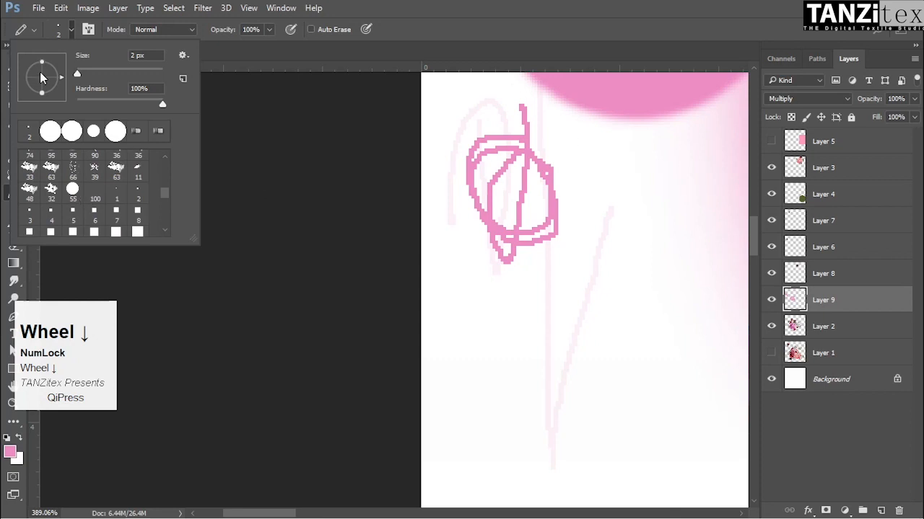
{"action": "left_click_drag", "start_coordinate": [105, 57], "coordinate": [112, 58]}
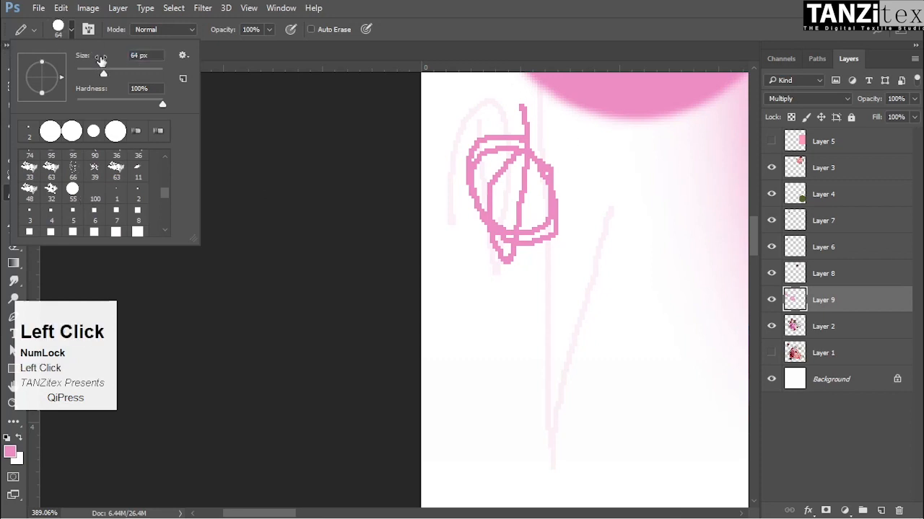
{"action": "left_click", "coordinate": [532, 207]}
{"action": "left_click", "coordinate": [532, 204]}
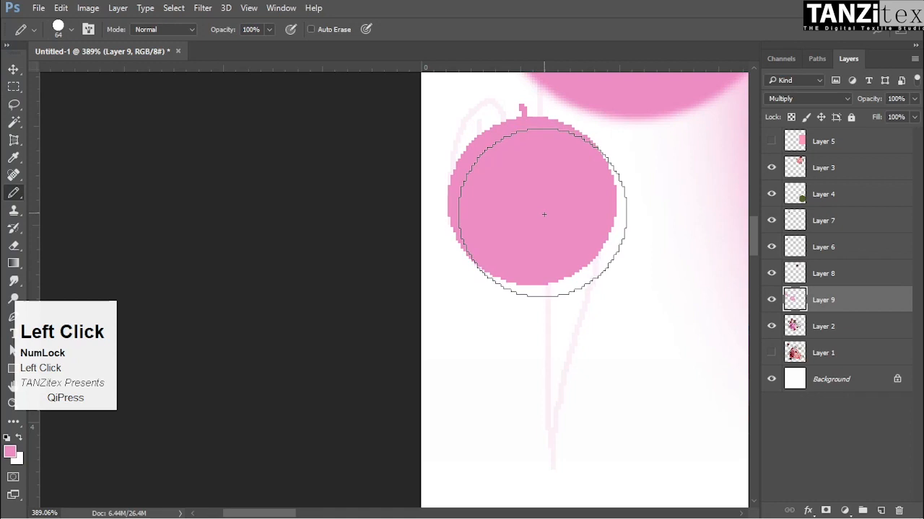
Compare the pencil dot with the soft brush marks beside the flowers, and hide Layer 9
{"action": "key", "text": "ctrl+space"}
{"action": "left_click_drag", "start_coordinate": [587, 229], "coordinate": [536, 227]}
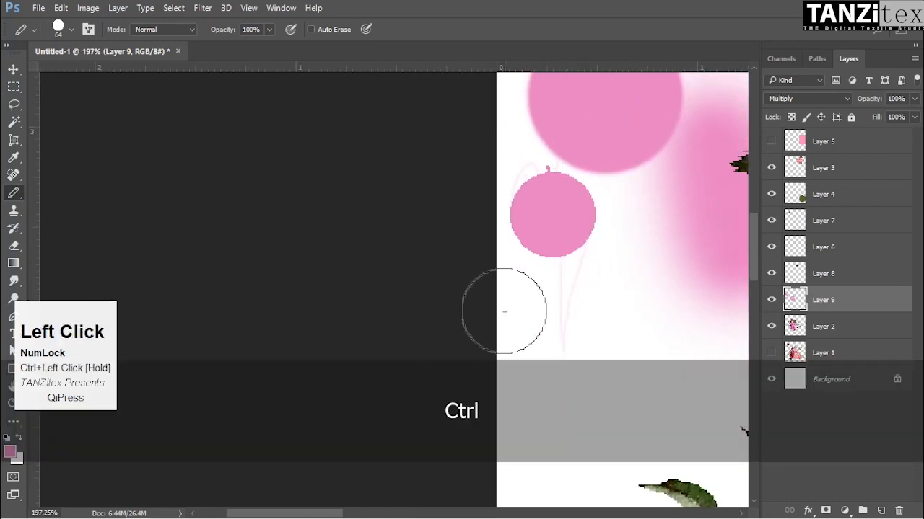
{"action": "key", "text": "ctrl+space"}
{"action": "left_click_drag", "start_coordinate": [595, 254], "coordinate": [498, 254]}
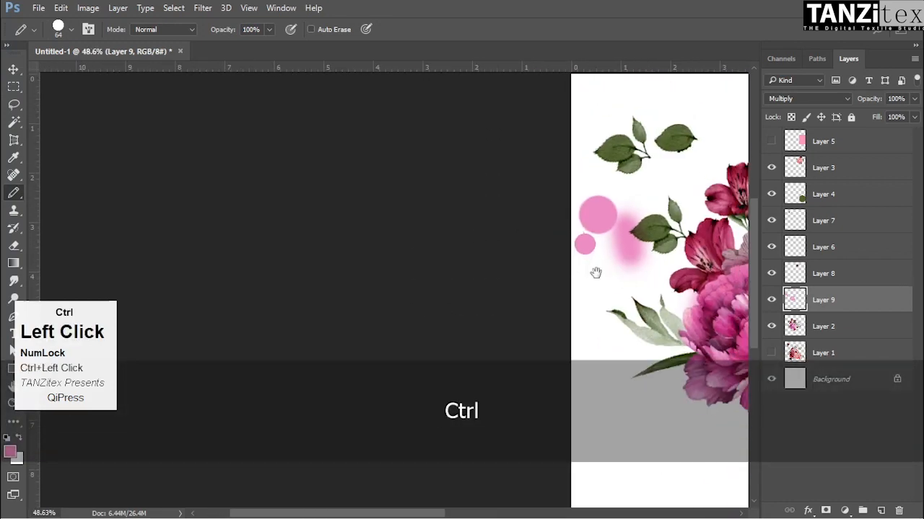
{"action": "left_click_drag", "start_coordinate": [597, 254], "coordinate": [622, 254]}
{"action": "left_click_drag", "start_coordinate": [608, 278], "coordinate": [476, 249]}
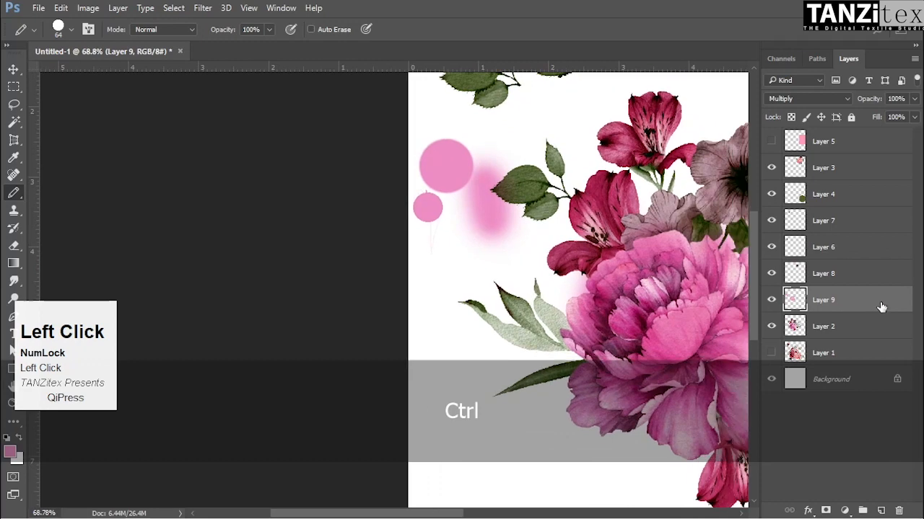
{"action": "left_click", "coordinate": [771, 300]}
{"action": "key", "text": "space"}
{"action": "left_click_drag", "start_coordinate": [456, 231], "coordinate": [394, 220]}
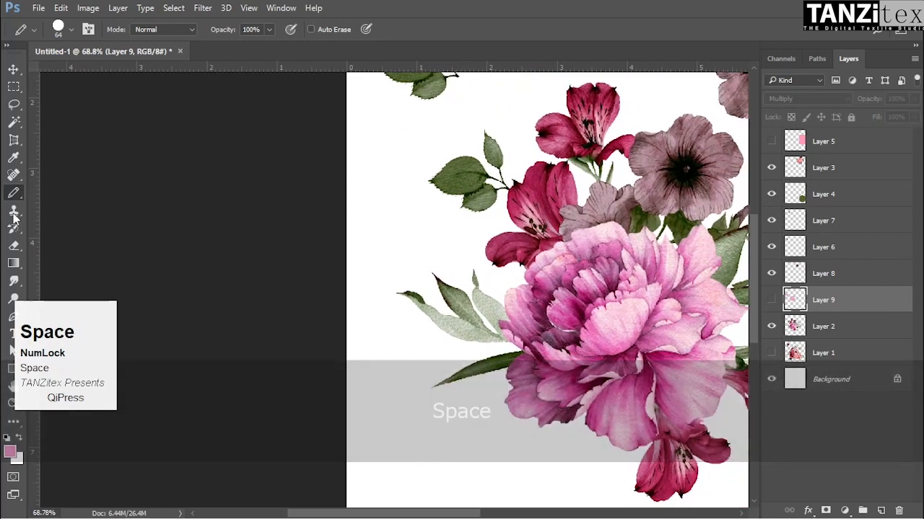
Show the Clone Stamp and Spot Healing Brush options, keep the Spot Healing Brush Tool, and make Layer 2 active
{"action": "left_click", "coordinate": [13, 213]}
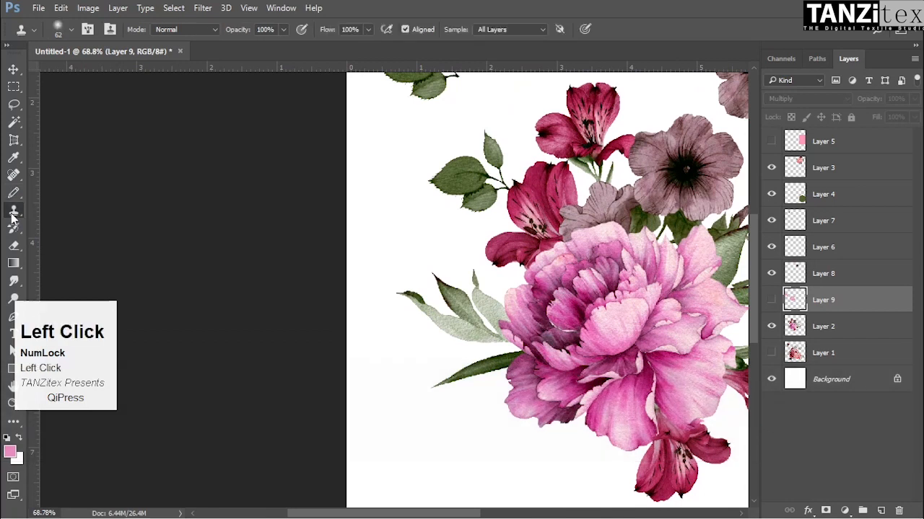
{"action": "left_click", "coordinate": [13, 176]}
{"action": "right_click", "coordinate": [13, 176]}
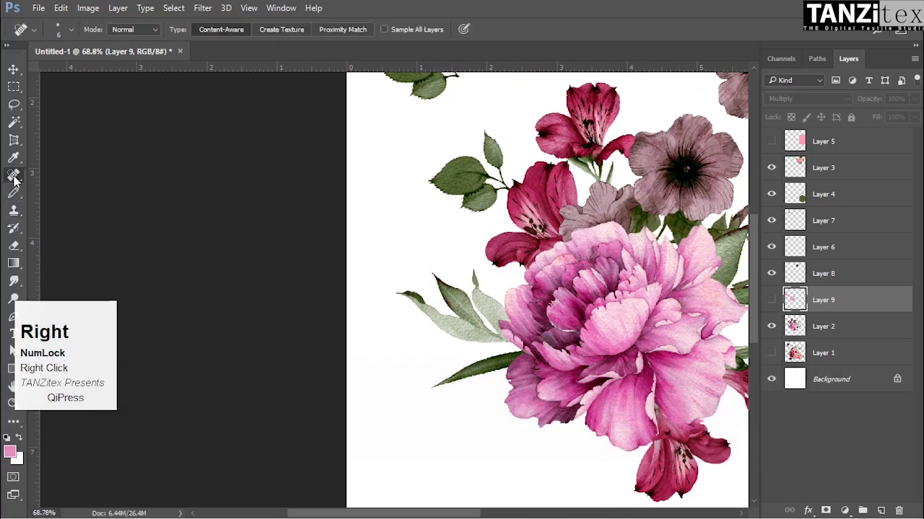
{"action": "left_click", "coordinate": [13, 215]}
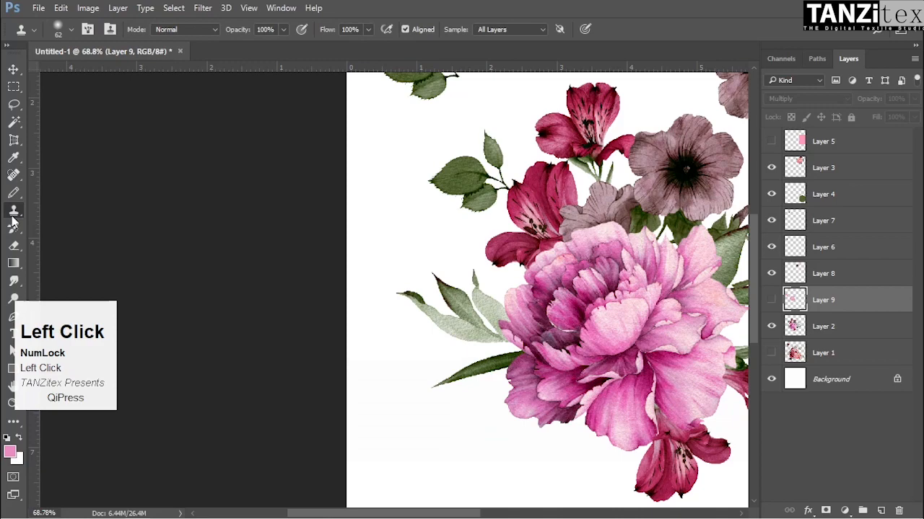
{"action": "left_click", "coordinate": [13, 177]}
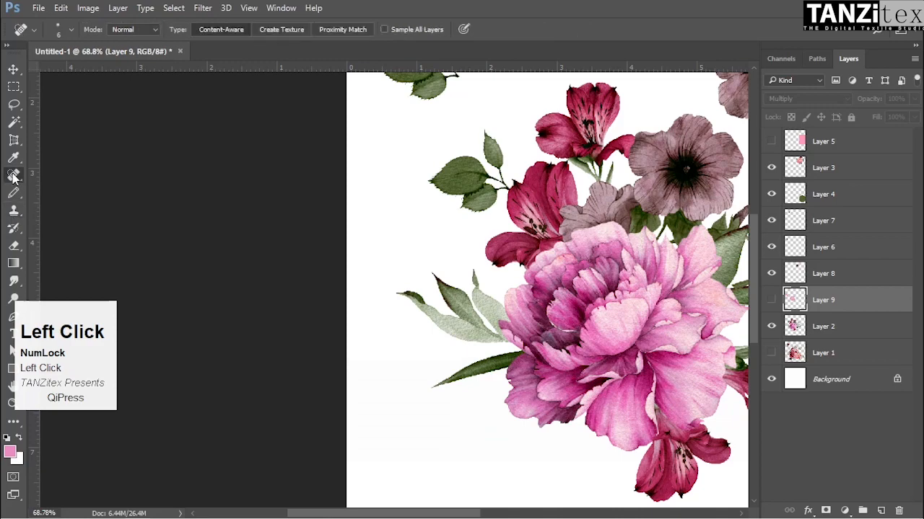
{"action": "left_click_drag", "start_coordinate": [639, 276], "coordinate": [511, 212]}
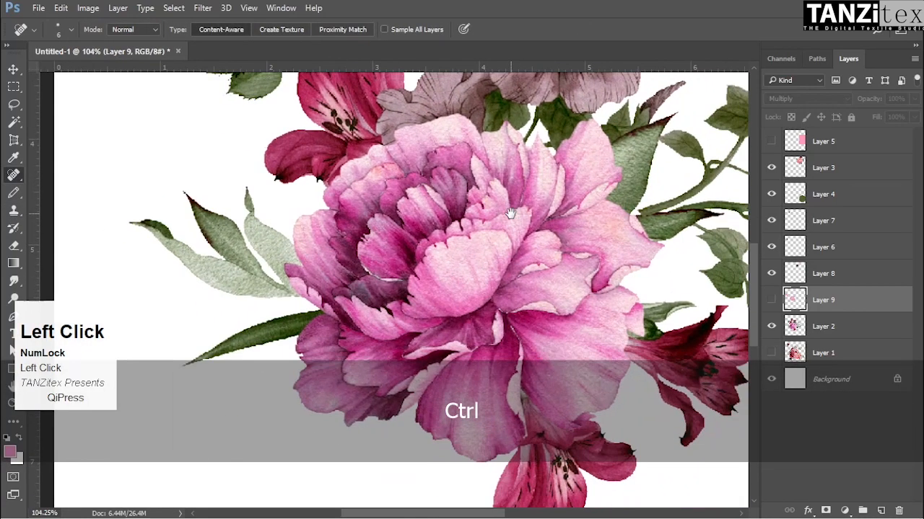
{"action": "left_click_drag", "start_coordinate": [397, 218], "coordinate": [573, 316]}
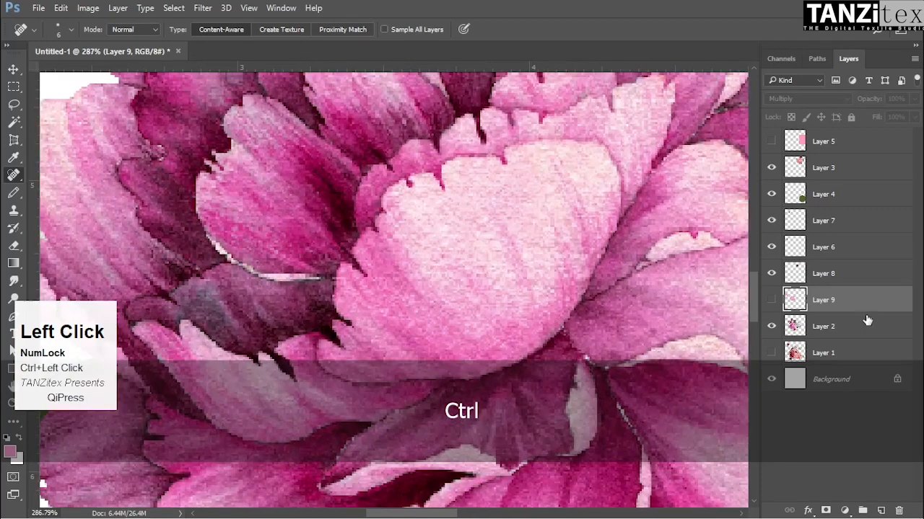
{"action": "left_click", "coordinate": [848, 329]}
{"action": "left_click_drag", "start_coordinate": [218, 208], "coordinate": [397, 278]}
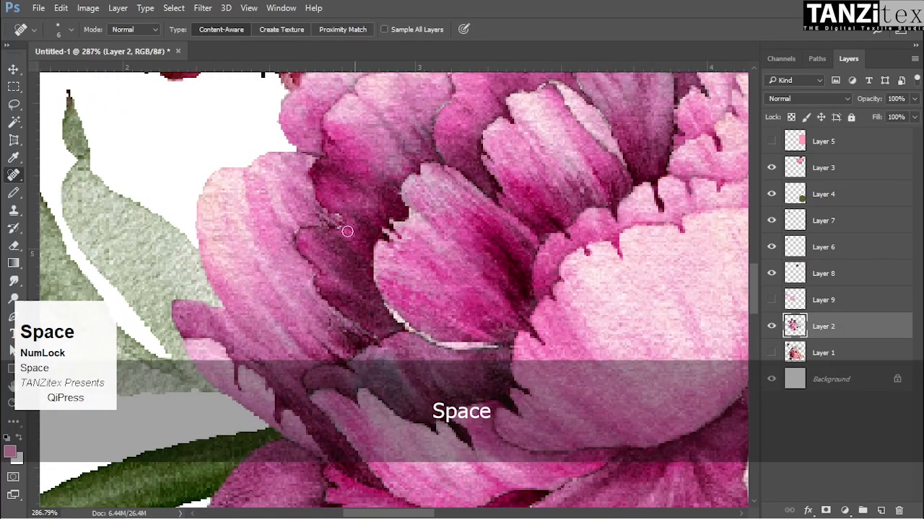
Try two short 6 px Spot Healing strokes along the dark petal edges on the peony, and undo each stroke
{"action": "left_click_drag", "start_coordinate": [324, 213], "coordinate": [349, 244]}
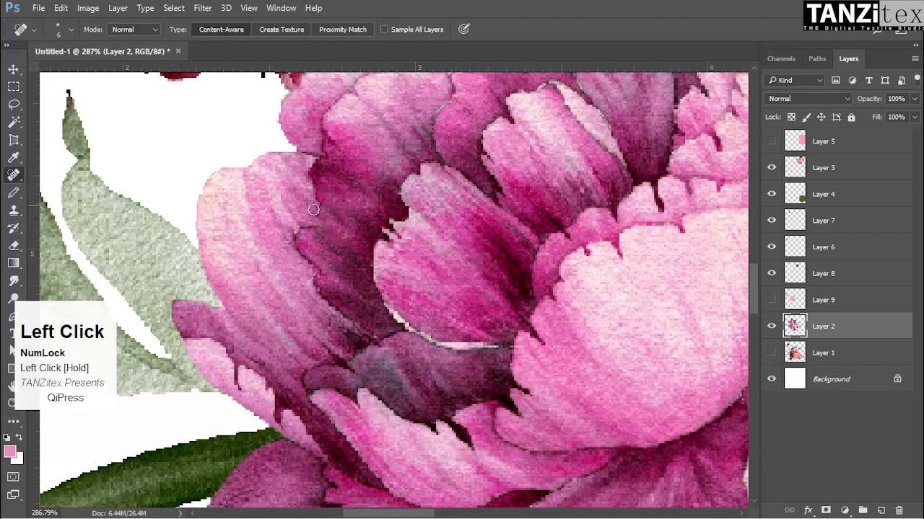
{"action": "key", "text": "ctrl+z"}
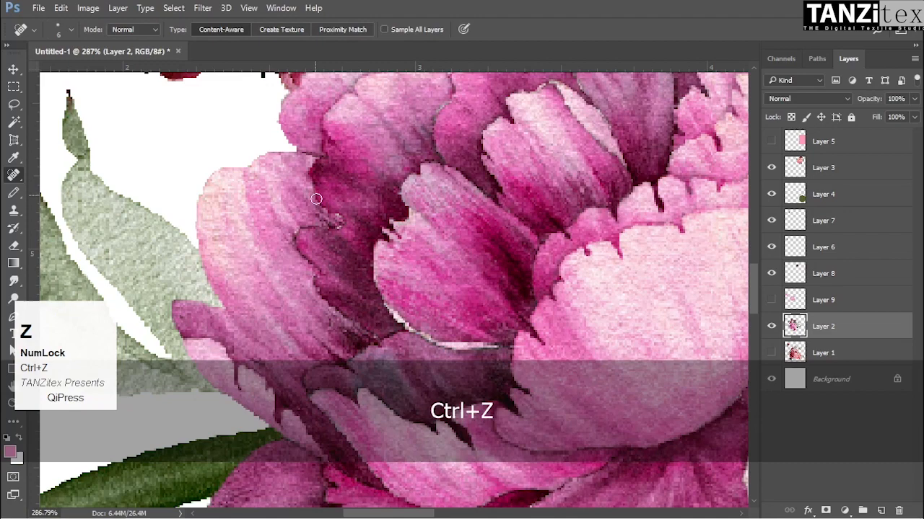
{"action": "key", "text": "space"}
{"action": "left_click_drag", "start_coordinate": [337, 222], "coordinate": [398, 195]}
{"action": "mouse_move", "coordinate": [383, 249]}
{"action": "left_mouse_down"}
{"action": "mouse_move", "coordinate": [357, 234]}
{"action": "mouse_move", "coordinate": [351, 210]}
{"action": "mouse_move", "coordinate": [362, 203]}
{"action": "mouse_move", "coordinate": [357, 215]}
{"action": "mouse_move", "coordinate": [381, 246]}
{"action": "left_mouse_up"}
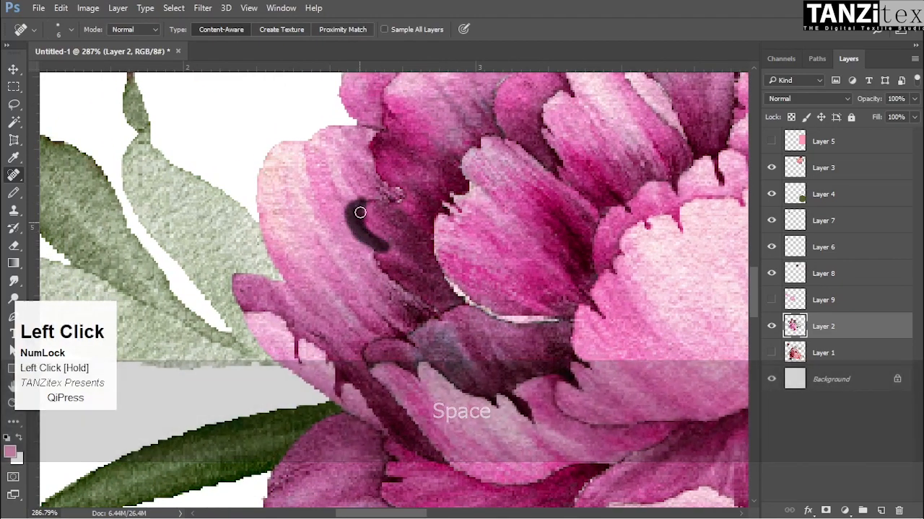
{"action": "key", "text": "ctrl+z"}
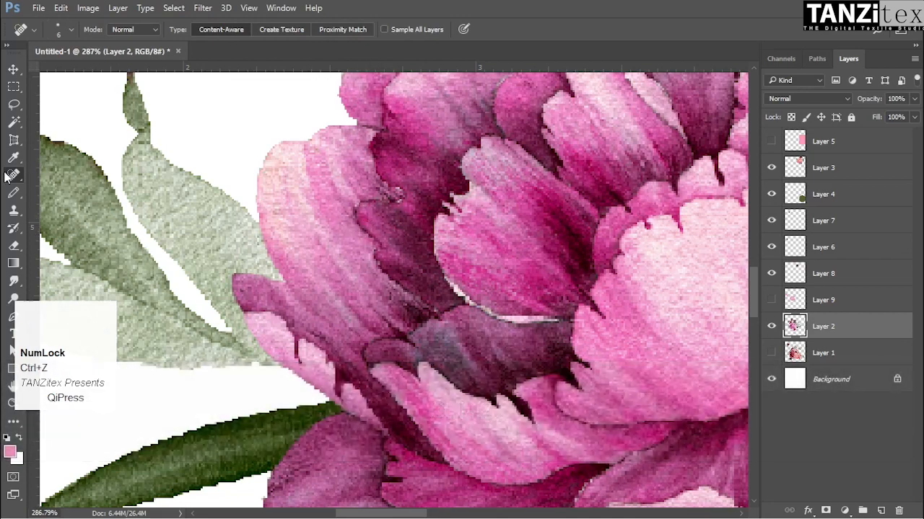
Clone the dark pink inner petal onto the large pale petal with the 62 px Clone Stamp Tool, and undo the cloning
{"action": "left_click", "coordinate": [13, 212]}
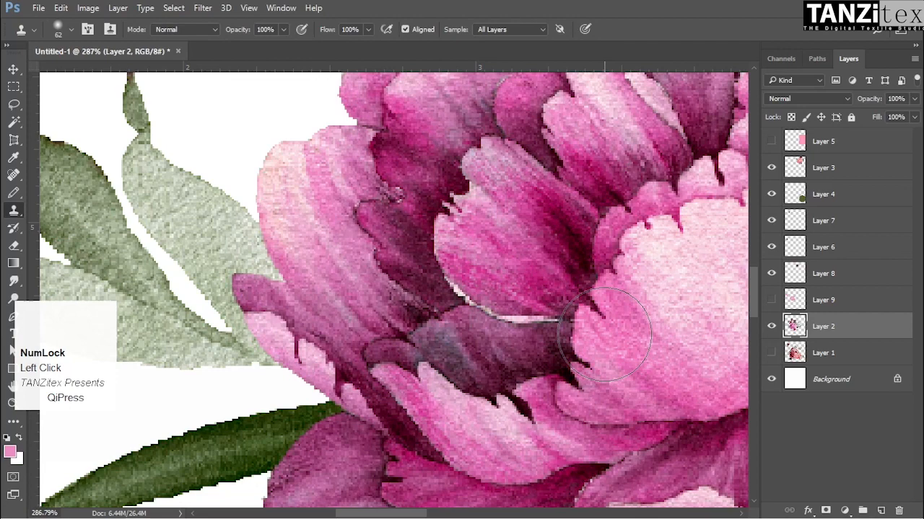
{"action": "key", "text": "space"}
{"action": "left_click_drag", "start_coordinate": [481, 326], "coordinate": [372, 304]}
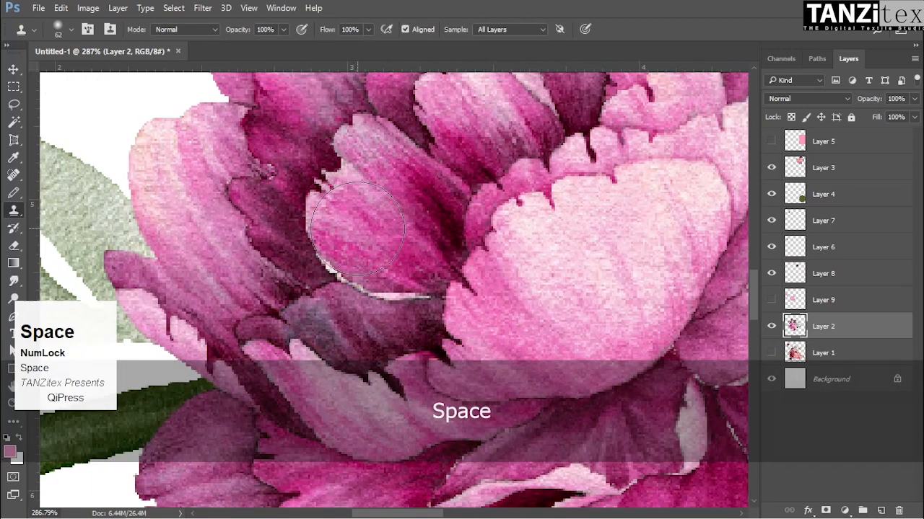
{"action": "key", "text": "alt"}
{"action": "left_click", "coordinate": [357, 205], "text": "alt"}
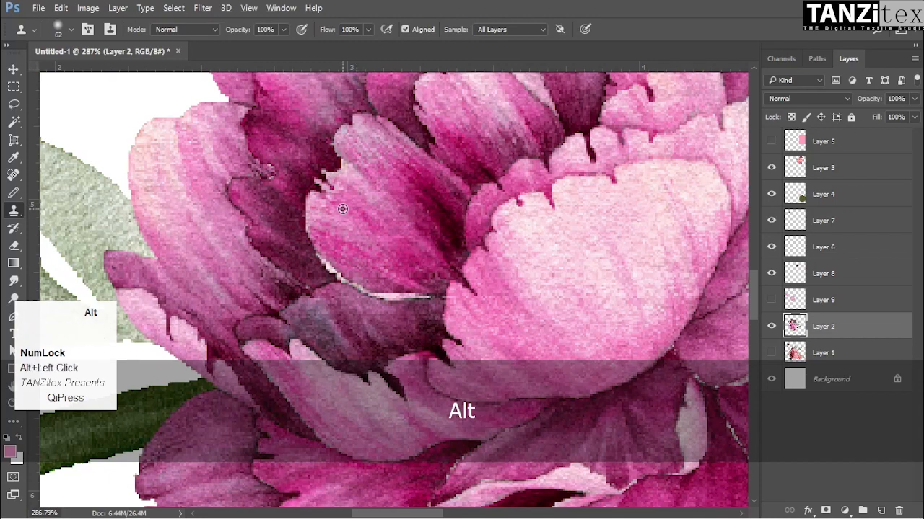
{"action": "mouse_move", "coordinate": [598, 243]}
{"action": "left_mouse_down"}
{"action": "mouse_move", "coordinate": [596, 292]}
{"action": "mouse_move", "coordinate": [525, 280]}
{"action": "left_mouse_up"}
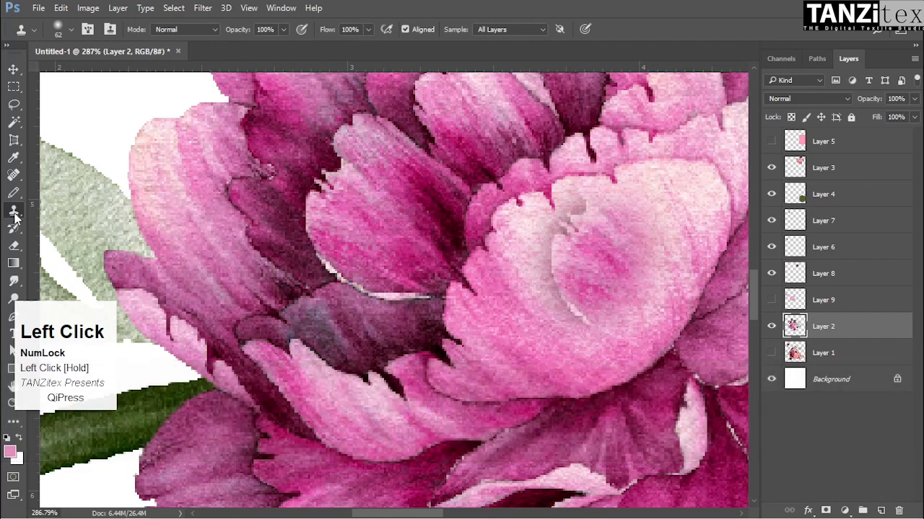
{"action": "key", "text": "ctrl+alt+z"}
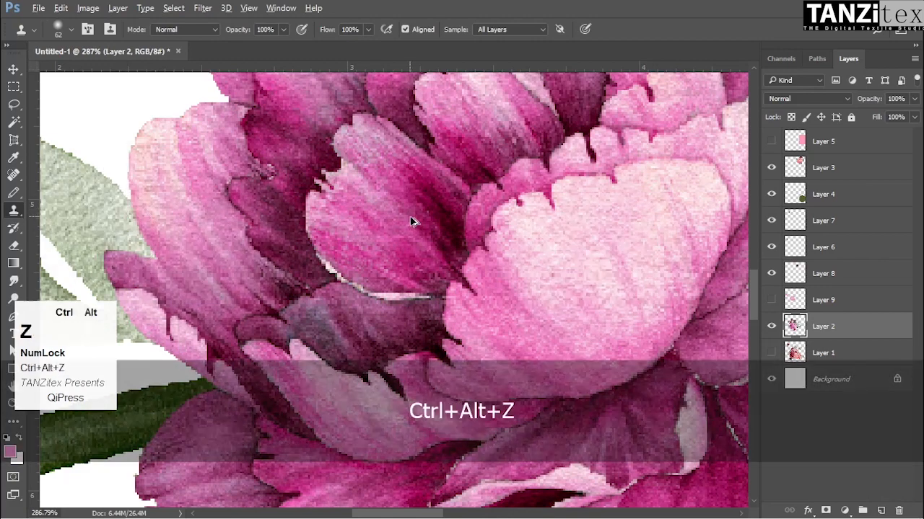
Resample the dark pink inner petal and stamp it once in the middle of the large pale petal
{"action": "left_click", "coordinate": [362, 205], "text": "alt"}
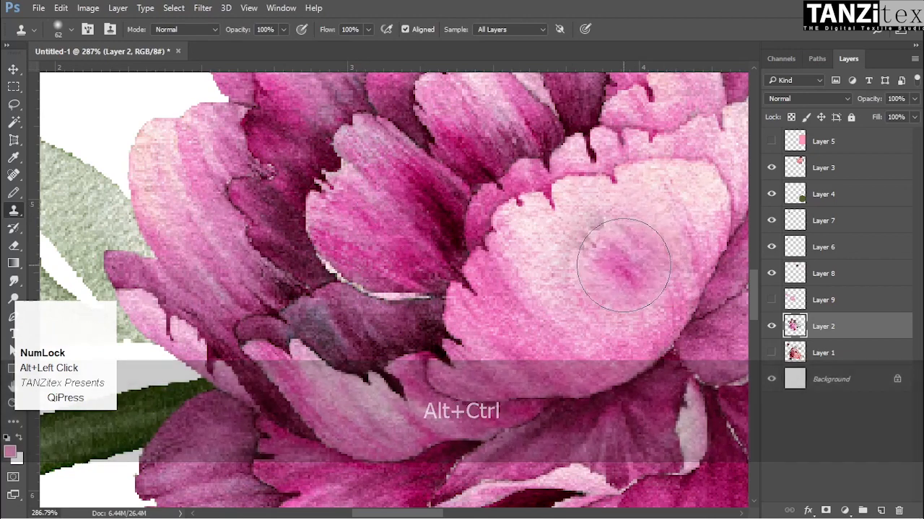
{"action": "left_click", "coordinate": [600, 251]}
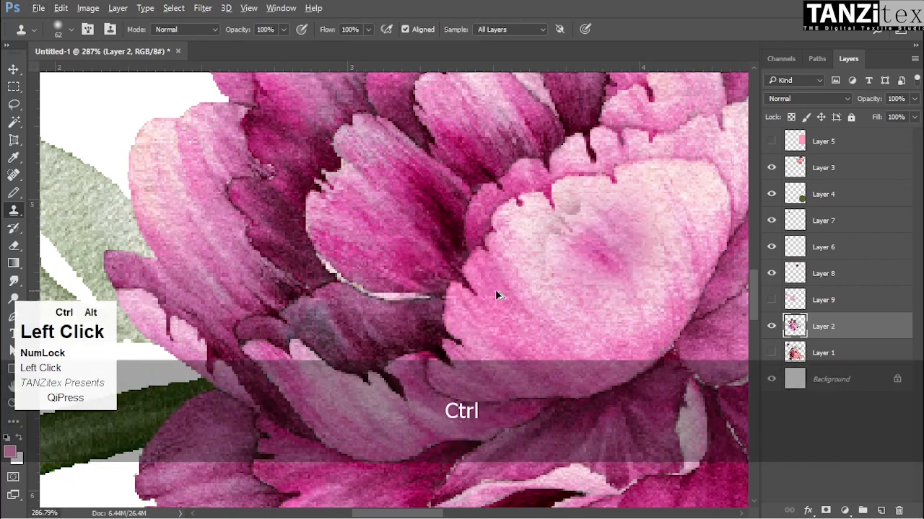
Undo the stamp on the large pale petal and add a new empty layer directly above Layer 2
{"action": "key", "text": "ctrl+alt+z"}
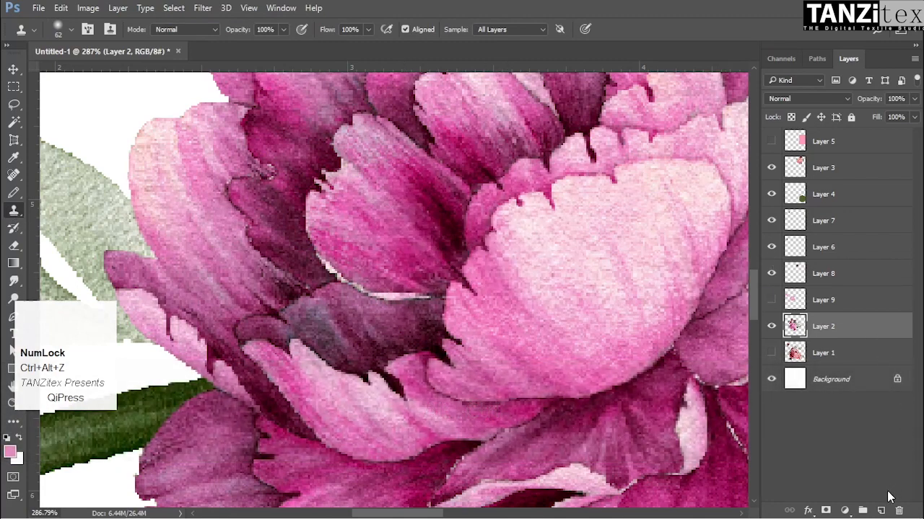
{"action": "left_click", "coordinate": [881, 512]}
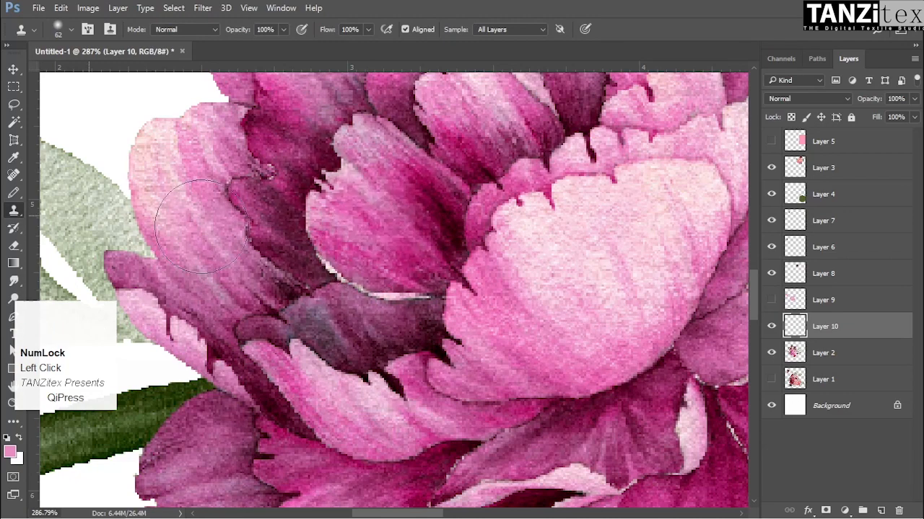
Set the Clone Stamp to sample Current Layer, make Layer 2 active, and sample near the tip of the dark pink inner petal
{"action": "left_click", "coordinate": [510, 32]}
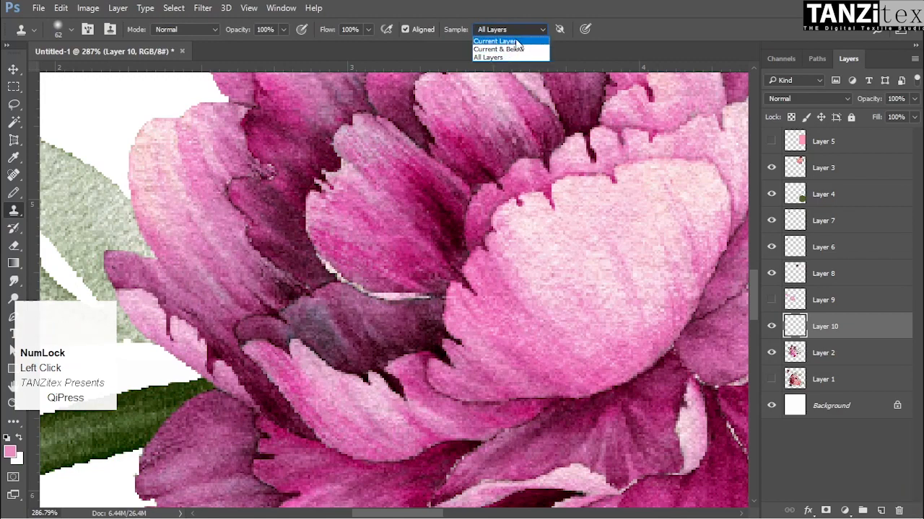
{"action": "left_click", "coordinate": [523, 42]}
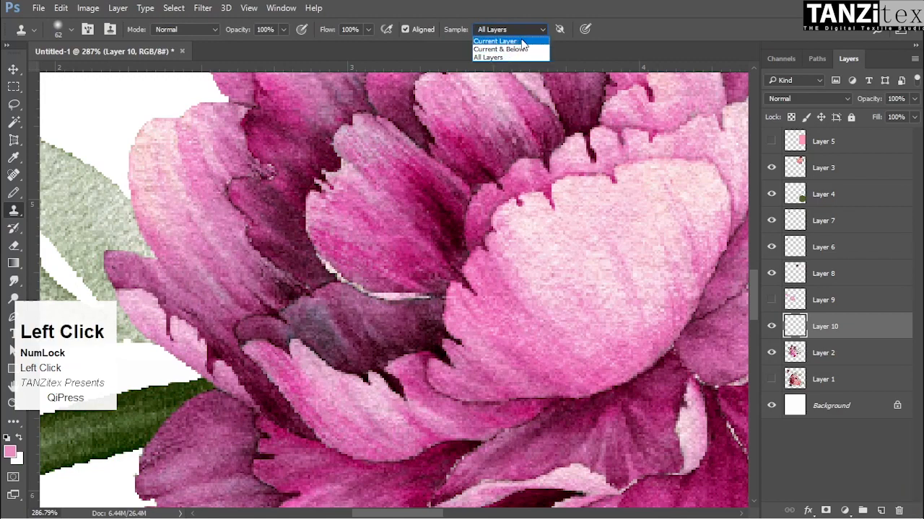
{"action": "left_click", "coordinate": [840, 352]}
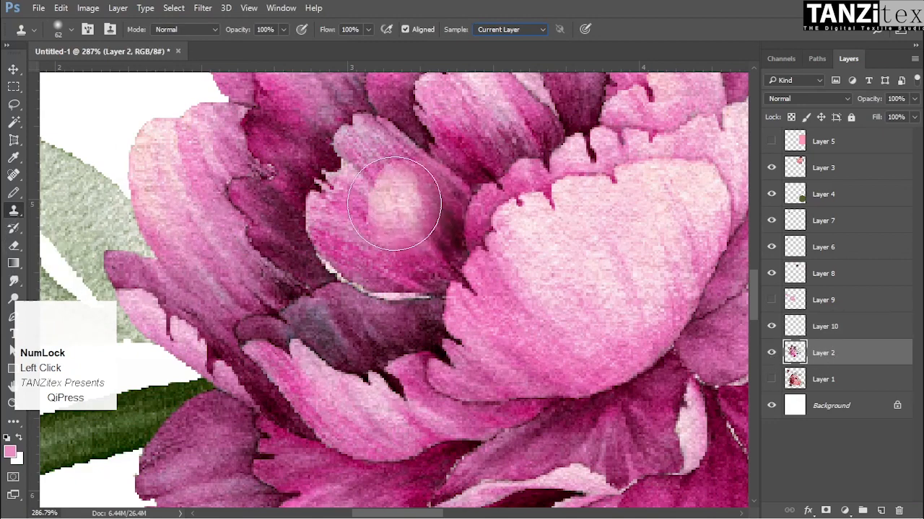
{"action": "key", "text": "alt"}
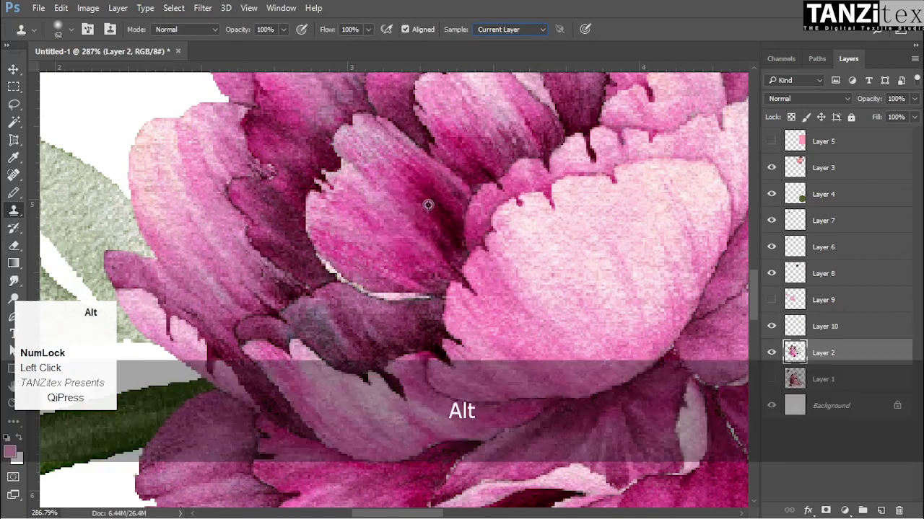
{"action": "left_click", "coordinate": [375, 155], "text": "alt"}
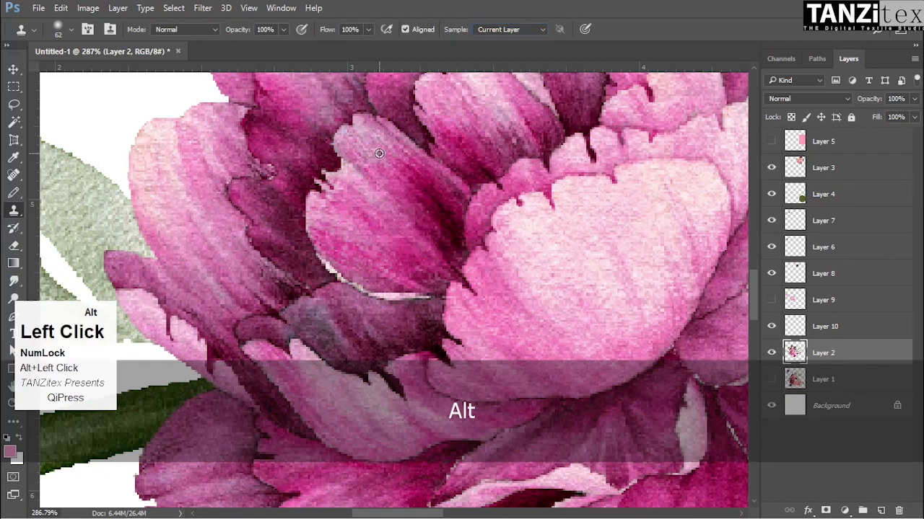
Reduce the Clone Stamp brush to 31 px and clone the dark pink inner petal onto the large pale petal
{"action": "right_click", "coordinate": [582, 251], "text": "alt"}
{"action": "mouse_move", "coordinate": [581, 251]}
{"action": "left_mouse_down"}
{"action": "mouse_move", "coordinate": [529, 249]}
{"action": "mouse_move", "coordinate": [600, 249]}
{"action": "mouse_move", "coordinate": [547, 240]}
{"action": "left_mouse_up"}
{"action": "left_click", "coordinate": [542, 228]}
{"action": "right_click", "coordinate": [543, 230], "text": "alt"}
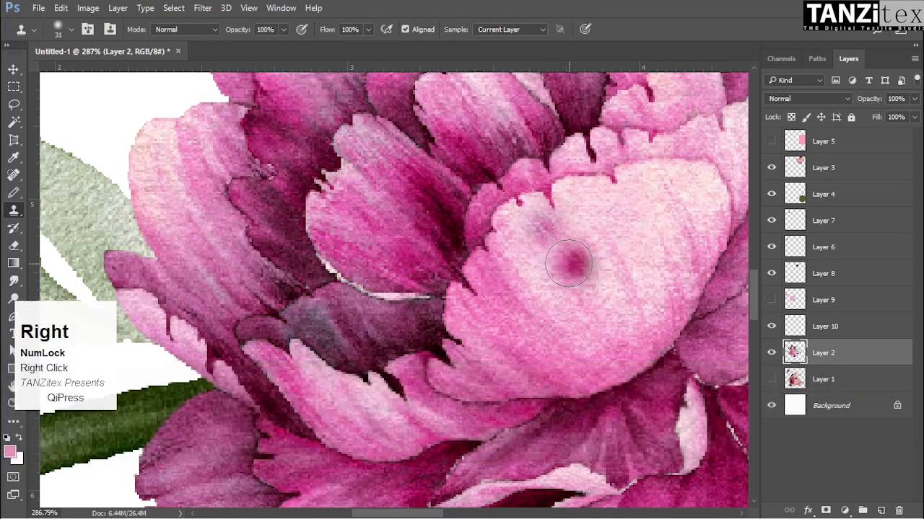
{"action": "left_click", "coordinate": [559, 247]}
{"action": "left_click", "coordinate": [590, 279]}
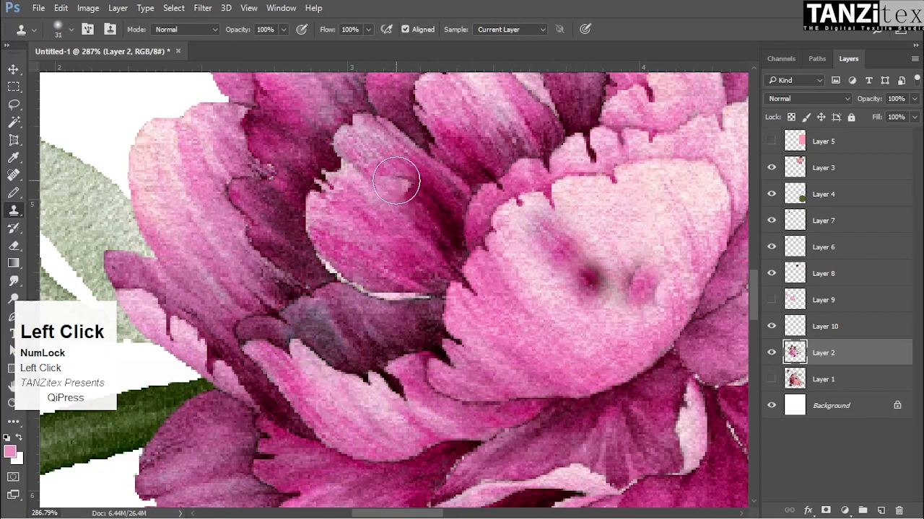
{"action": "mouse_move", "coordinate": [540, 231]}
{"action": "left_mouse_down"}
{"action": "mouse_move", "coordinate": [609, 308]}
{"action": "mouse_move", "coordinate": [564, 274]}
{"action": "mouse_move", "coordinate": [532, 245]}
{"action": "mouse_move", "coordinate": [606, 300]}
{"action": "mouse_move", "coordinate": [539, 245]}
{"action": "mouse_move", "coordinate": [586, 311]}
{"action": "mouse_move", "coordinate": [546, 279]}
{"action": "mouse_move", "coordinate": [624, 320]}
{"action": "mouse_move", "coordinate": [589, 269]}
{"action": "mouse_move", "coordinate": [633, 327]}
{"action": "mouse_move", "coordinate": [654, 326]}
{"action": "mouse_move", "coordinate": [552, 312]}
{"action": "left_mouse_up"}
Toggle Layer 2's visibility off and on to inspect the cloned petal within the whole flower
{"action": "key", "text": "ctrl+space"}
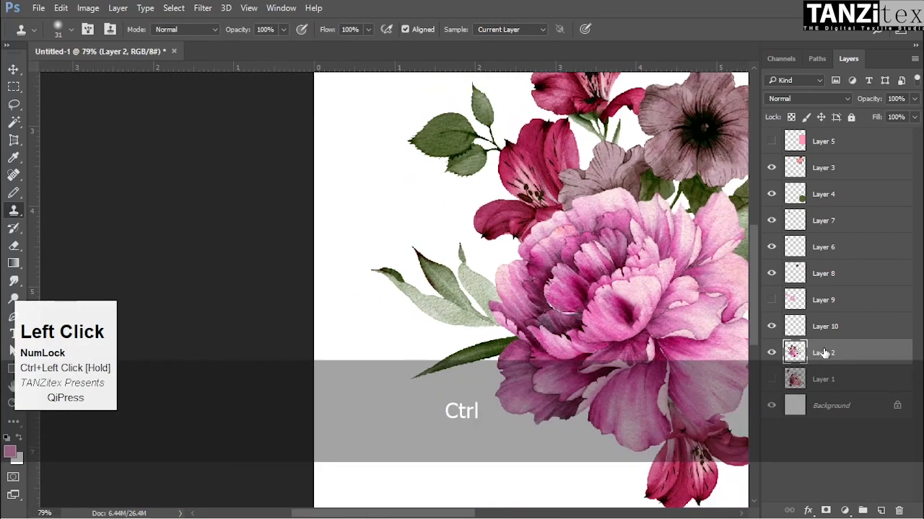
{"action": "left_click", "coordinate": [775, 354]}
{"action": "left_click", "coordinate": [775, 354]}
{"action": "left_click", "coordinate": [775, 354]}
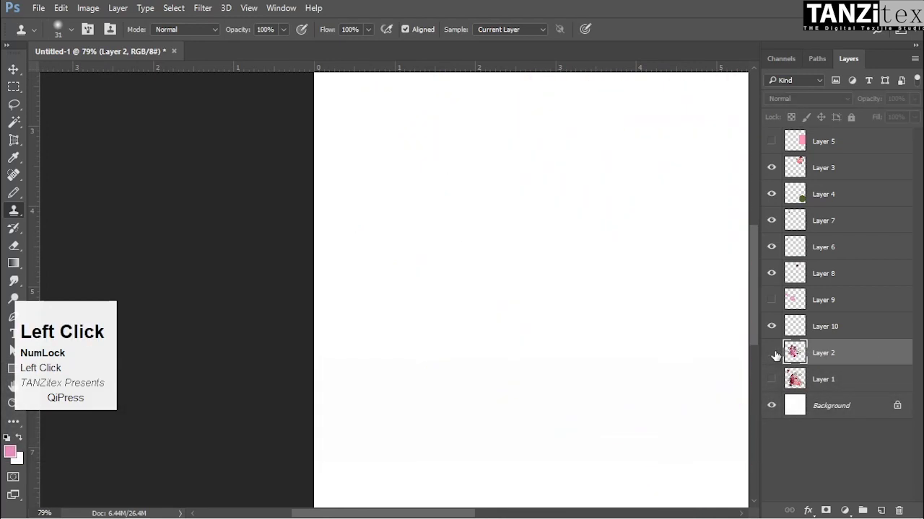
{"action": "left_click", "coordinate": [774, 353]}
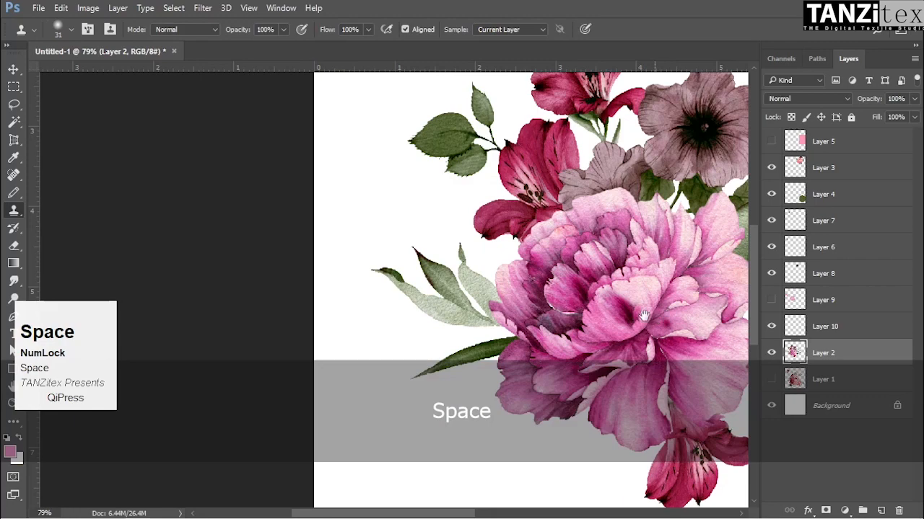
{"action": "left_click", "coordinate": [658, 324], "text": "ctrl"}
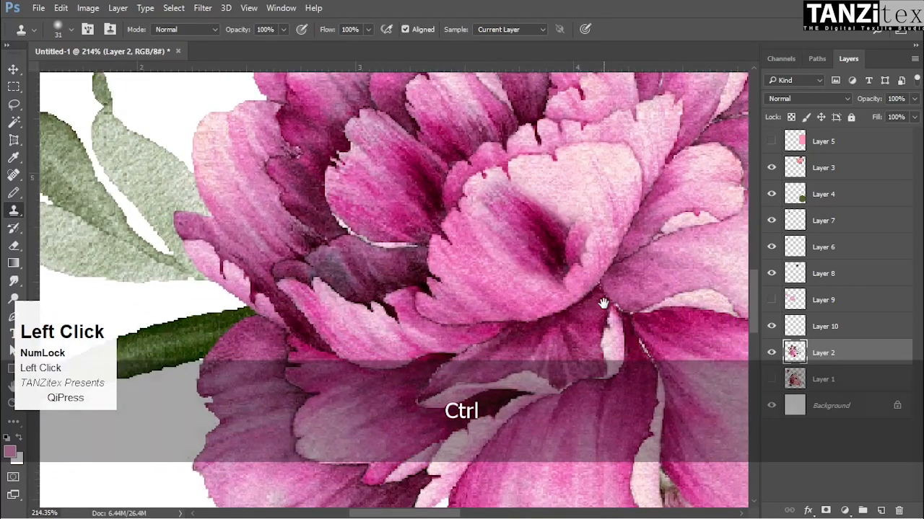
Undo all the Clone Stamp strokes on the large pale petal of Layer 2
{"action": "key", "text": "ctrl+alt+z"}
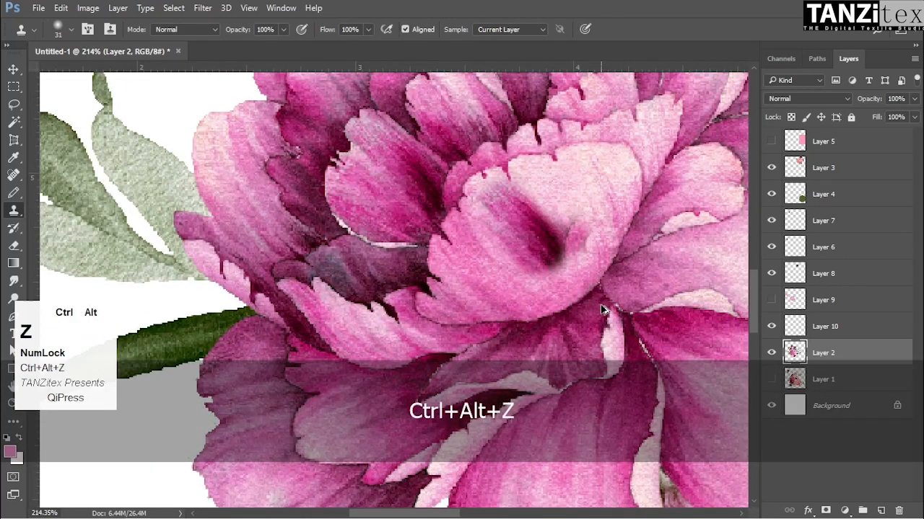
{"action": "key", "text": "ctrl+alt+z"}
{"action": "key", "text": "ctrl+alt+z"}
{"action": "key", "text": "ctrl+alt+z"}
{"action": "key", "text": "ctrl+alt+z"}
{"action": "key", "text": "ctrl+alt+z"}
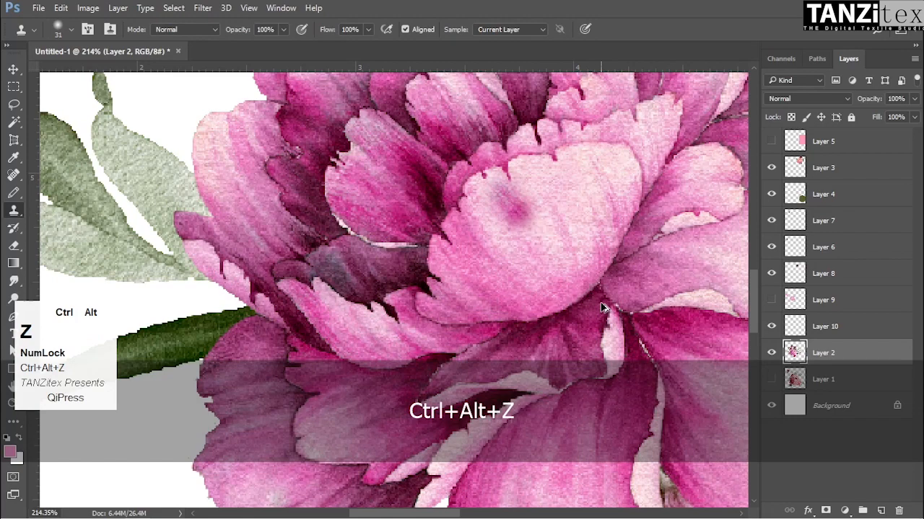
{"action": "key", "text": "ctrl+alt+z"}
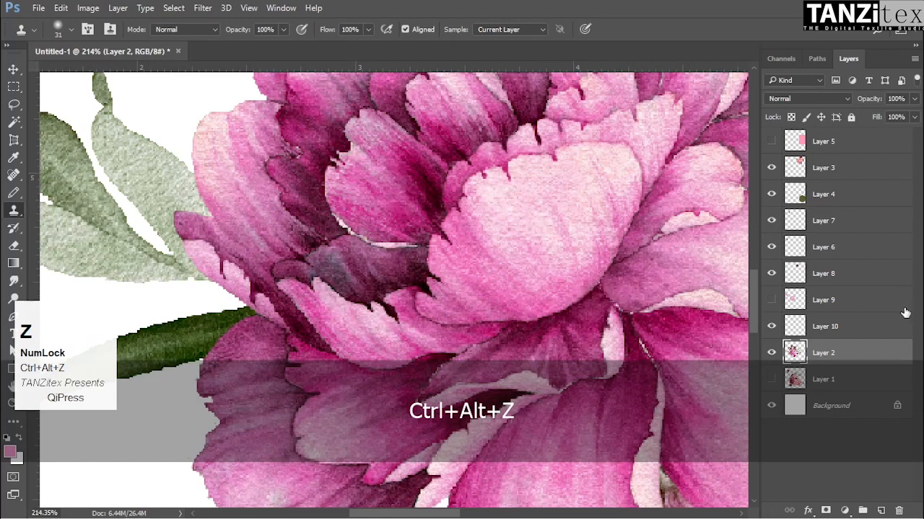
Make the empty Layer 10 active and set the Clone Stamp to sample Current & Below
{"action": "left_click", "coordinate": [837, 328]}
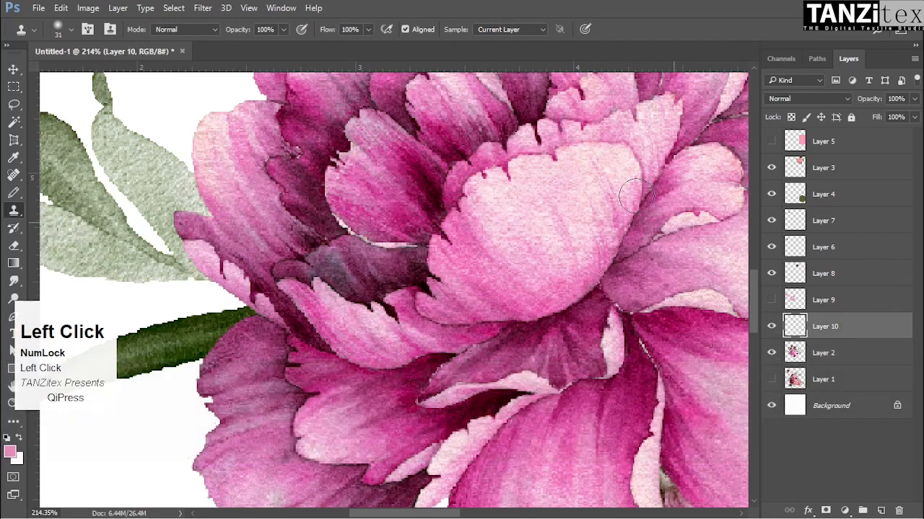
{"action": "left_click", "coordinate": [521, 32]}
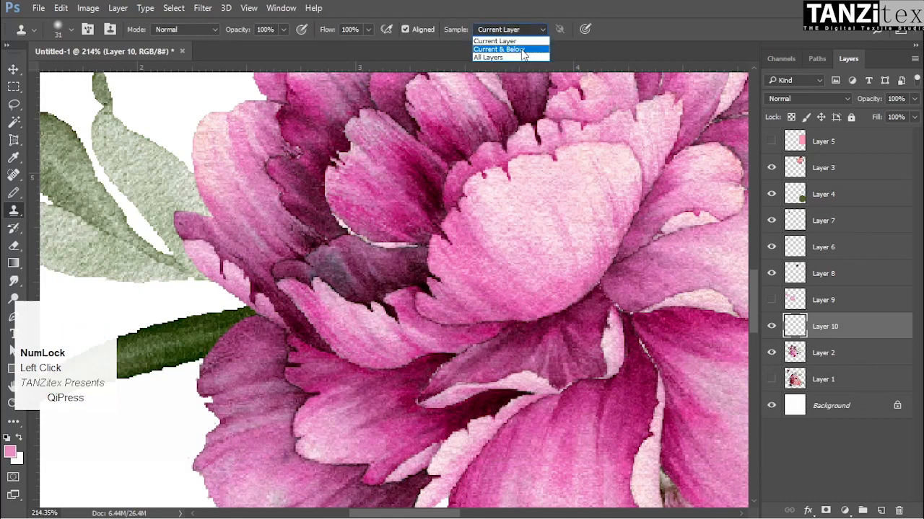
{"action": "left_click", "coordinate": [524, 49]}
{"action": "key", "text": "alt"}
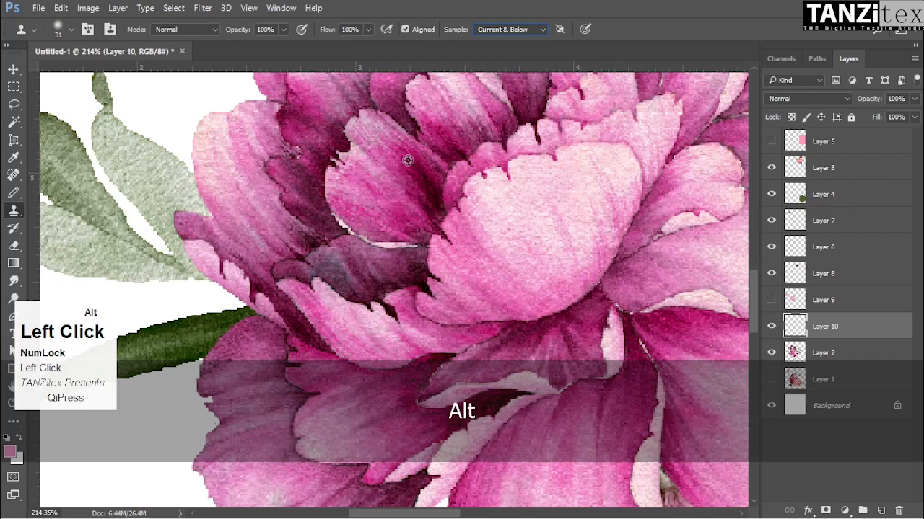
Clone the dark petal texture onto the light central petal on Layer 10 and compare the result with the layer hidden and shown
{"action": "mouse_move", "coordinate": [500, 215]}
{"action": "left_mouse_down"}
{"action": "mouse_move", "coordinate": [516, 252]}
{"action": "mouse_move", "coordinate": [542, 262]}
{"action": "mouse_move", "coordinate": [541, 238]}
{"action": "mouse_move", "coordinate": [509, 208]}
{"action": "mouse_move", "coordinate": [506, 238]}
{"action": "mouse_move", "coordinate": [528, 259]}
{"action": "mouse_move", "coordinate": [534, 210]}
{"action": "left_mouse_up"}
{"action": "left_click", "coordinate": [772, 329]}
{"action": "left_click", "coordinate": [772, 329]}
{"action": "left_click", "coordinate": [772, 329]}
{"action": "left_click", "coordinate": [772, 329]}
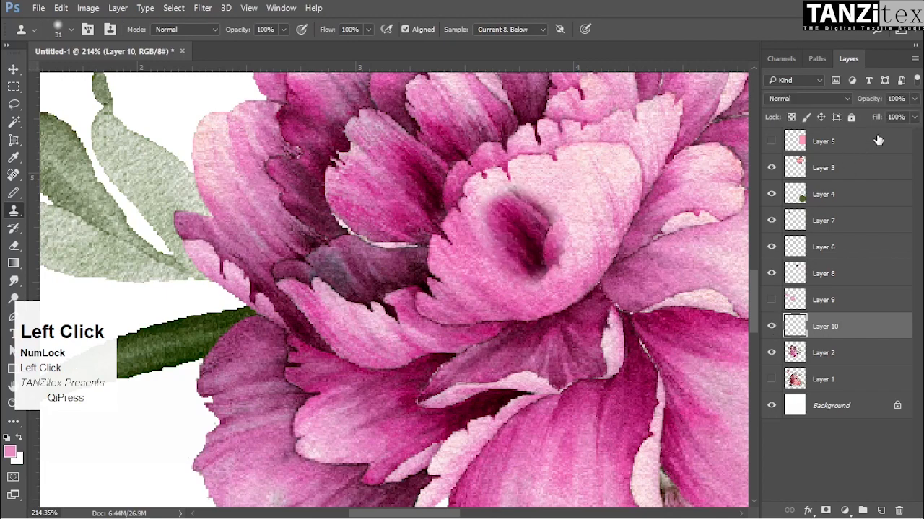
Lower Layer 10's opacity to 59% and its fill to 71% to fade the cloned patch
{"action": "left_click_drag", "start_coordinate": [879, 119], "coordinate": [841, 103]}
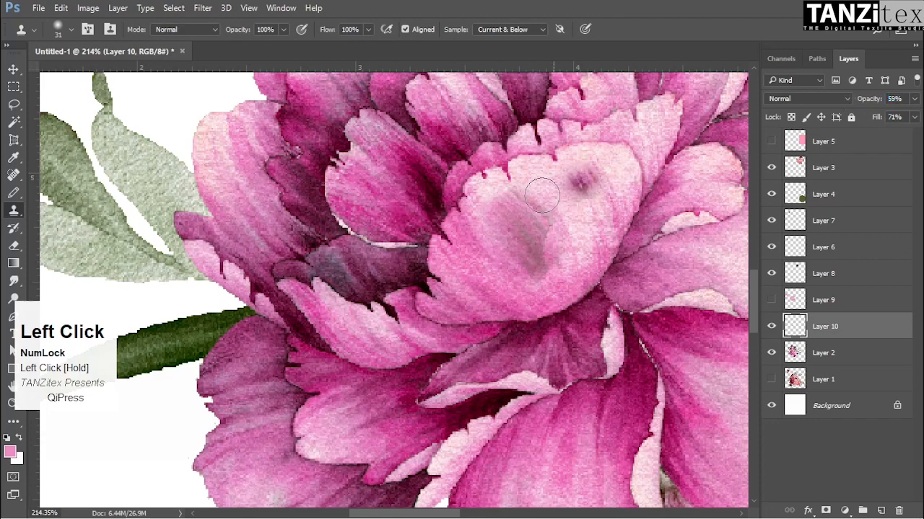
{"action": "key", "text": "ctrl+space"}
{"action": "left_click_drag", "start_coordinate": [533, 224], "coordinate": [472, 211]}
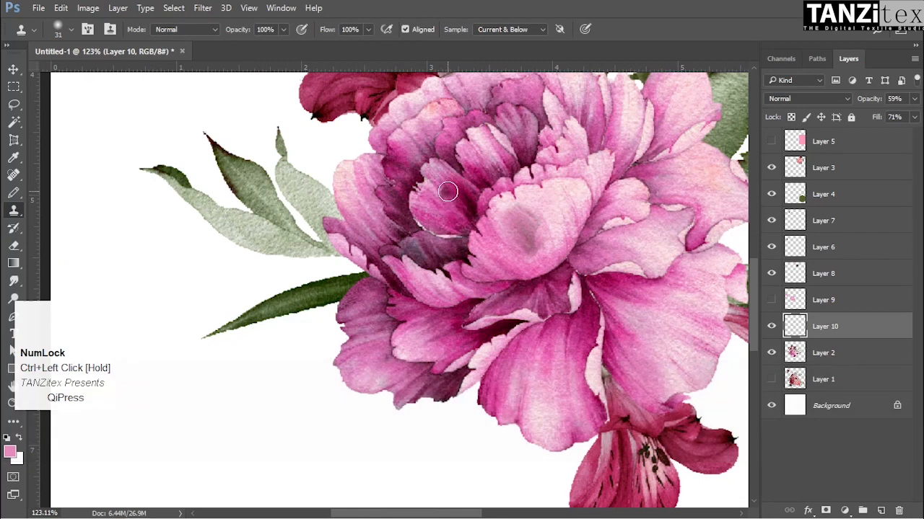
{"action": "left_click_drag", "start_coordinate": [499, 231], "coordinate": [539, 248]}
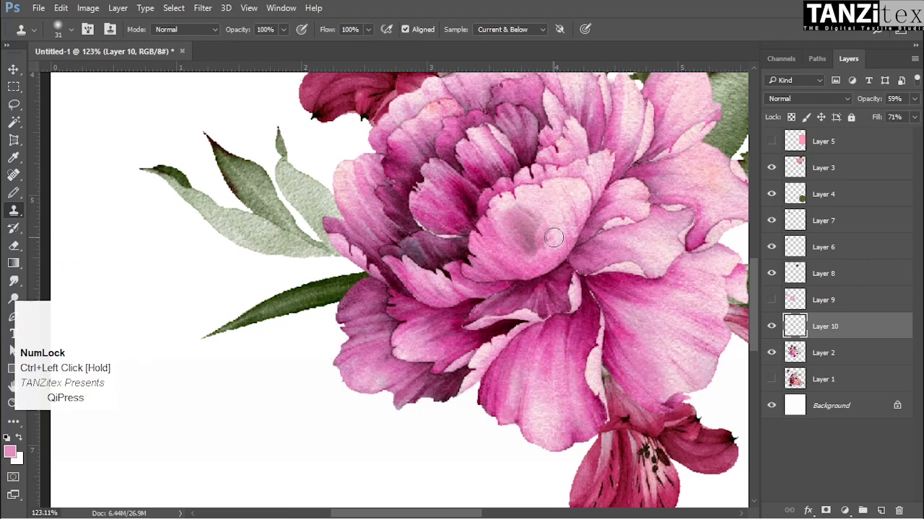
Activate the Eraser tool and set Layer 10's opacity and fill to 100%
{"action": "right_click", "coordinate": [17, 231]}
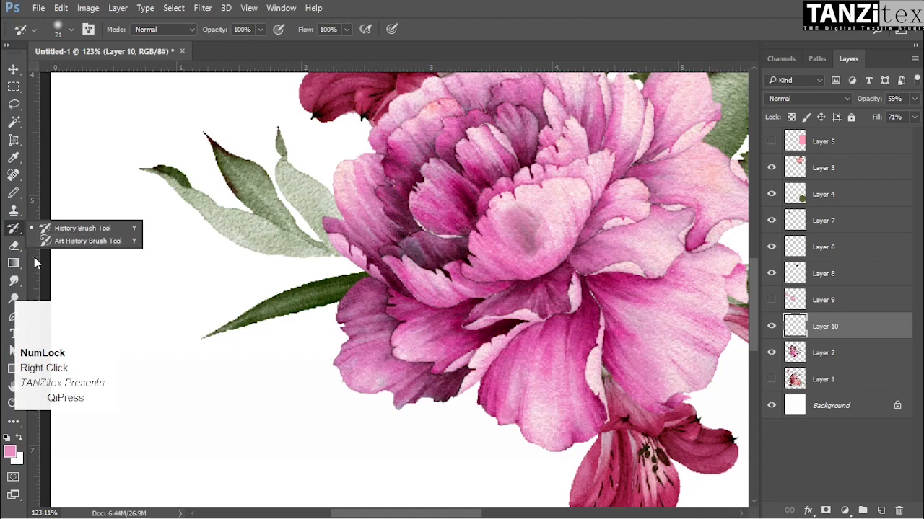
{"action": "left_click", "coordinate": [14, 251]}
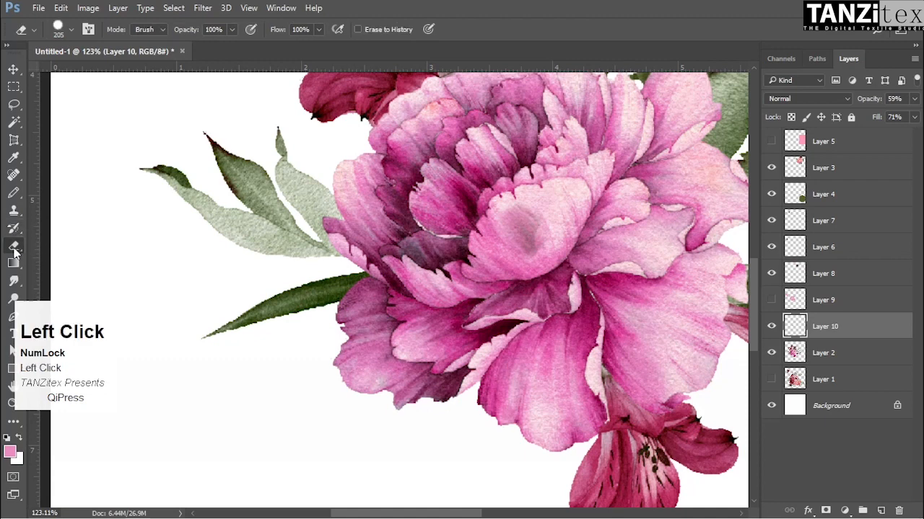
{"action": "right_click", "coordinate": [15, 251]}
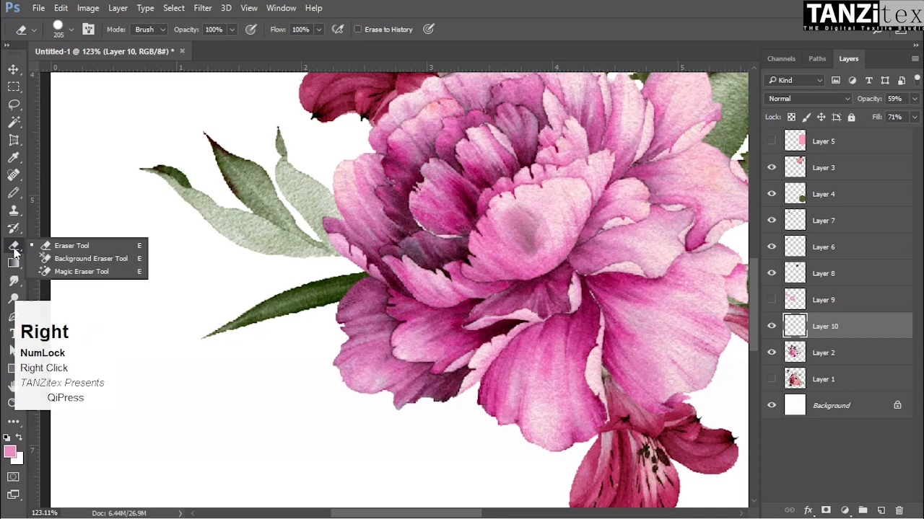
{"action": "left_click", "coordinate": [72, 246]}
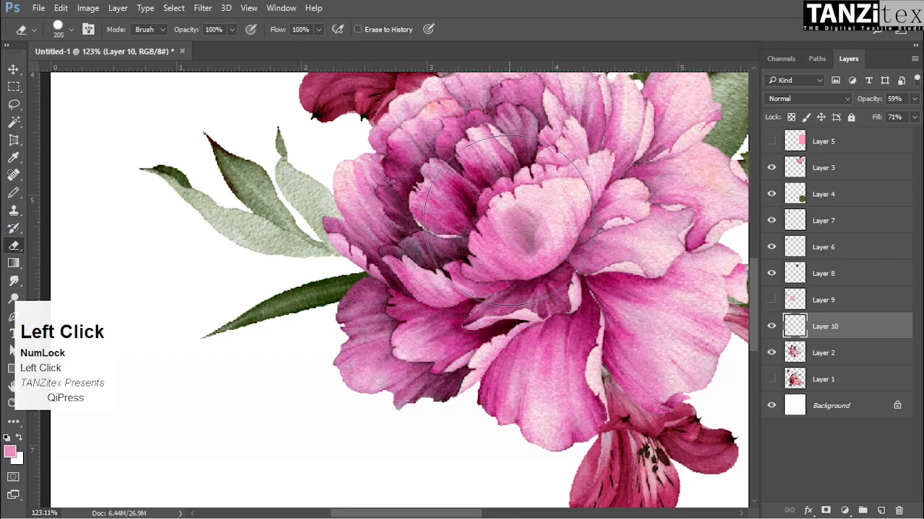
{"action": "left_click", "coordinate": [771, 327]}
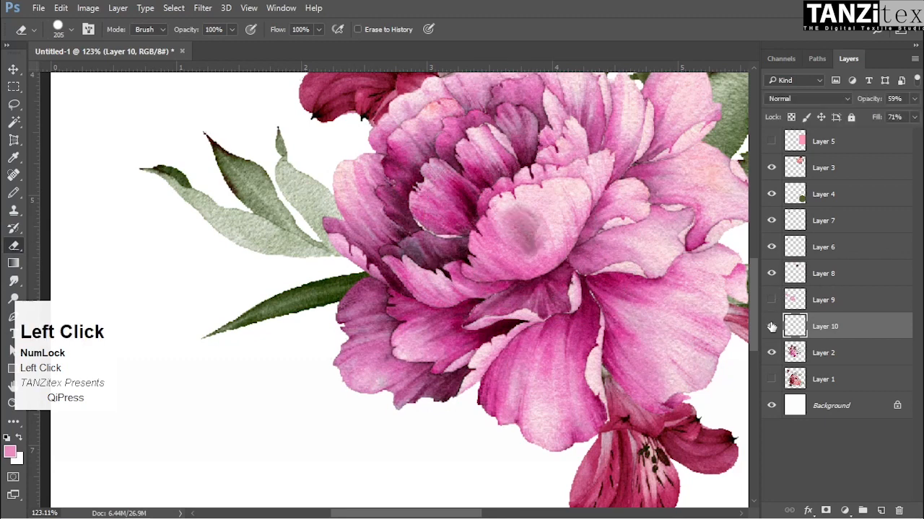
{"action": "mouse_move", "coordinate": [875, 103]}
{"action": "left_mouse_down"}
{"action": "mouse_move", "coordinate": [898, 102]}
{"action": "mouse_move", "coordinate": [898, 118]}
{"action": "left_mouse_up"}
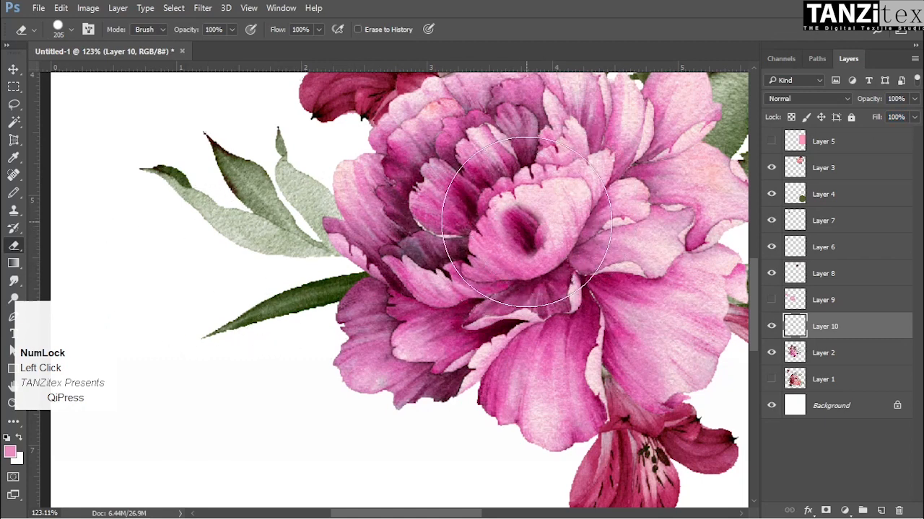
Try deleting the cloned patch with a lasso selection around the petal, restore the patch and deselect
{"action": "left_click", "coordinate": [13, 104]}
{"action": "mouse_move", "coordinate": [494, 188]}
{"action": "left_mouse_down"}
{"action": "mouse_move", "coordinate": [567, 213]}
{"action": "mouse_move", "coordinate": [522, 289]}
{"action": "mouse_move", "coordinate": [456, 223]}
{"action": "mouse_move", "coordinate": [521, 192]}
{"action": "left_mouse_up"}
{"action": "key", "text": "Delete"}
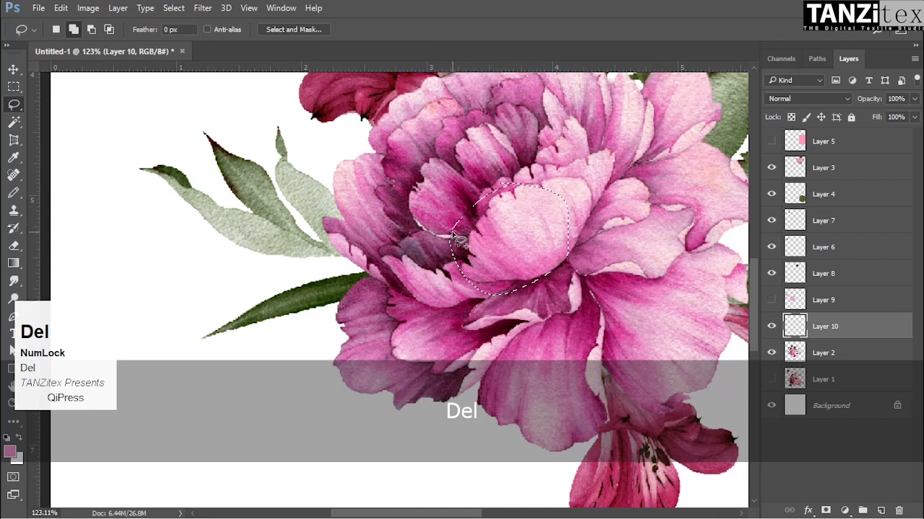
{"action": "key", "text": "ctrl+alt"}
{"action": "key", "text": "ctrl+alt+z"}
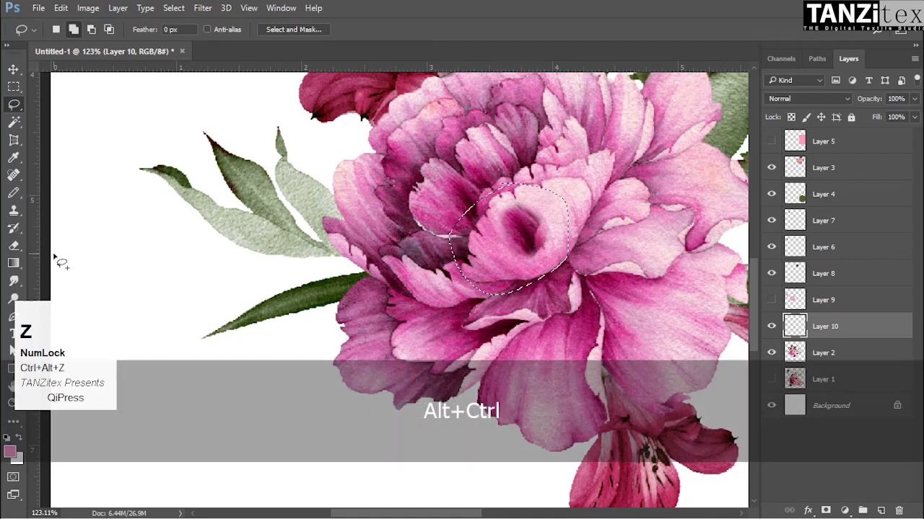
{"action": "key", "text": "ctrl+d"}
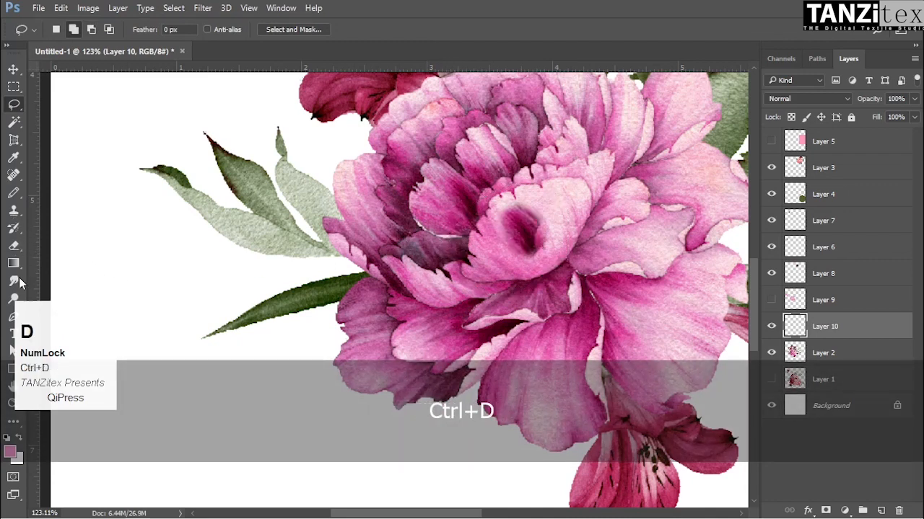
Erase the cloned dark patch from the light central petal on Layer 10 with the 205 px Eraser
{"action": "left_click_drag", "start_coordinate": [65, 354], "coordinate": [92, 456]}
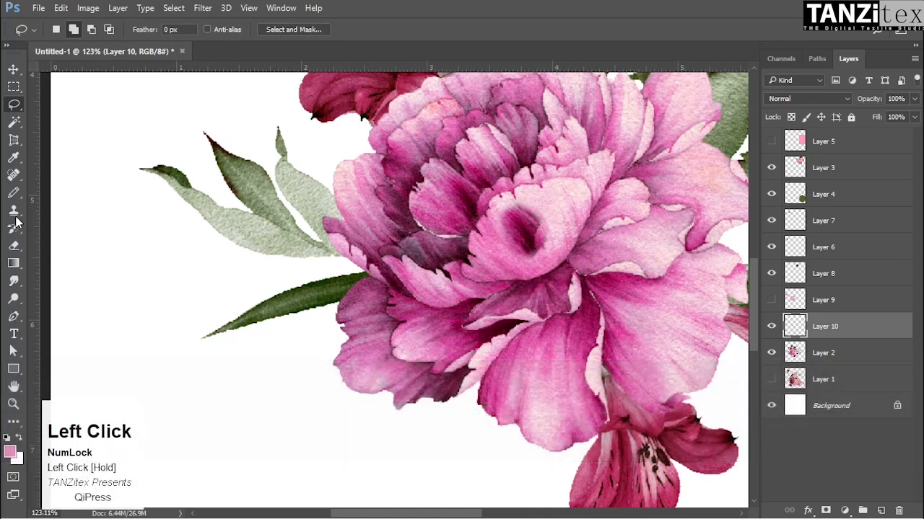
{"action": "left_click", "coordinate": [11, 247]}
{"action": "left_click", "coordinate": [14, 245]}
{"action": "mouse_move", "coordinate": [518, 214]}
{"action": "left_mouse_down"}
{"action": "mouse_move", "coordinate": [357, 242]}
{"action": "mouse_move", "coordinate": [3, 216]}
{"action": "left_mouse_up"}
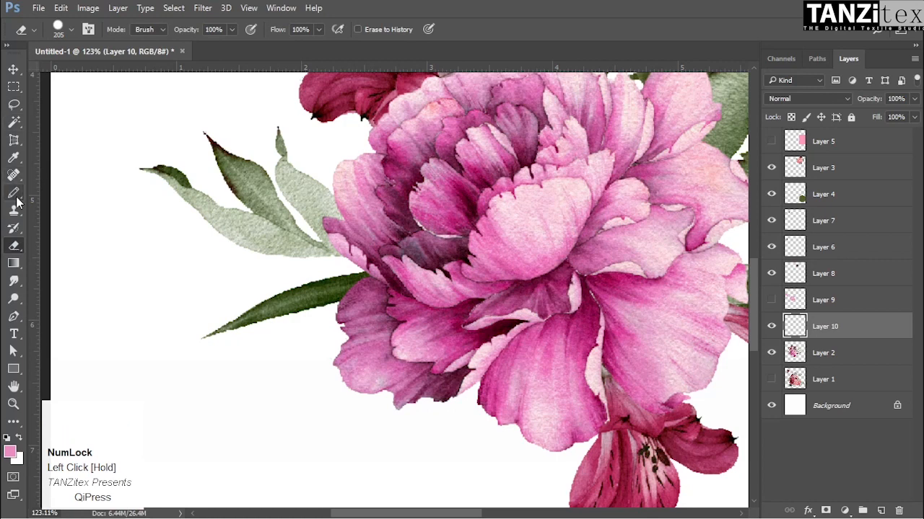
Look through the painting tool variants and the brush presets available for the Eraser
{"action": "right_click", "coordinate": [13, 195]}
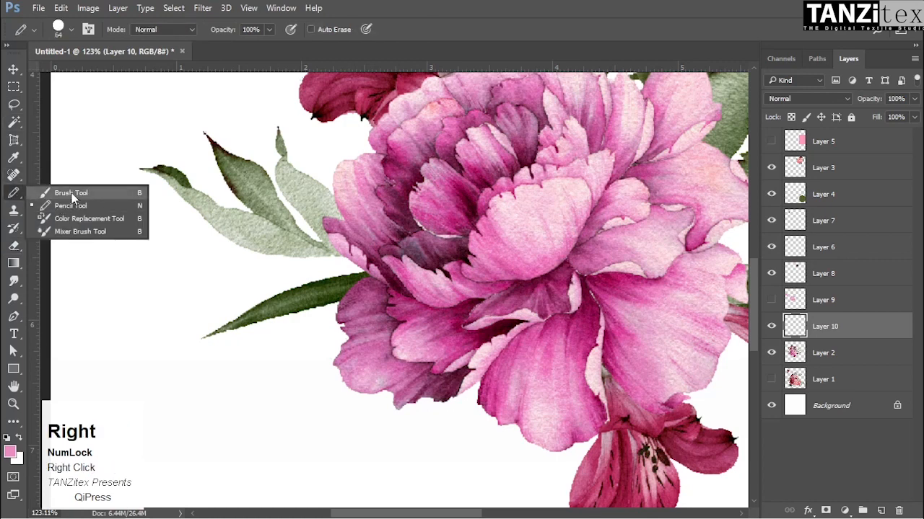
{"action": "left_click", "coordinate": [16, 249]}
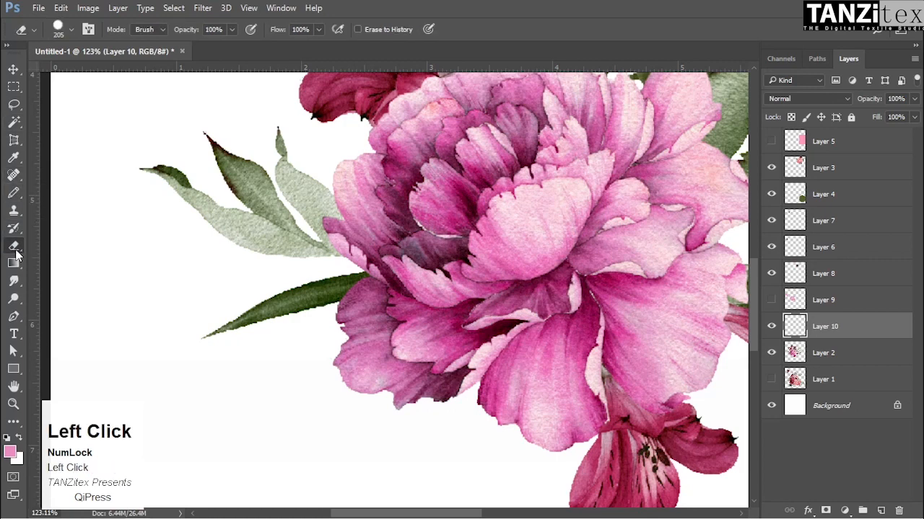
{"action": "left_click", "coordinate": [69, 30]}
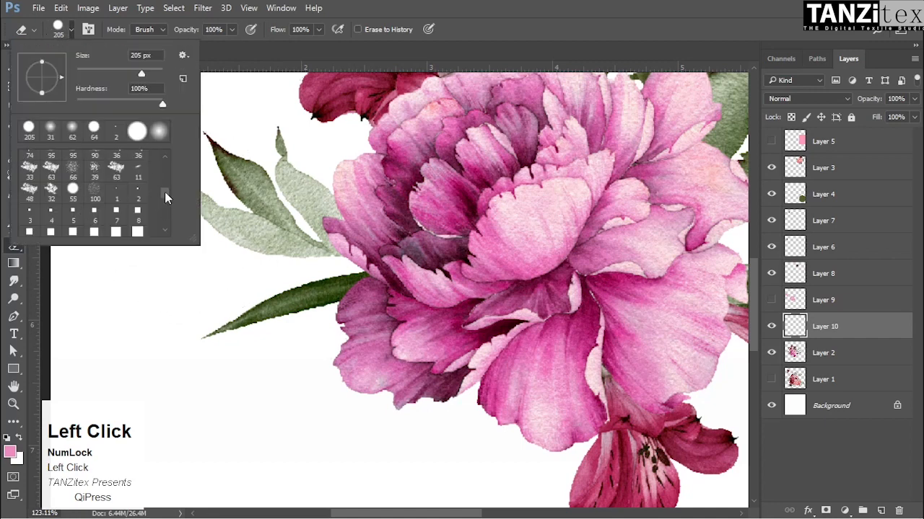
{"action": "left_click_drag", "start_coordinate": [164, 193], "coordinate": [166, 154]}
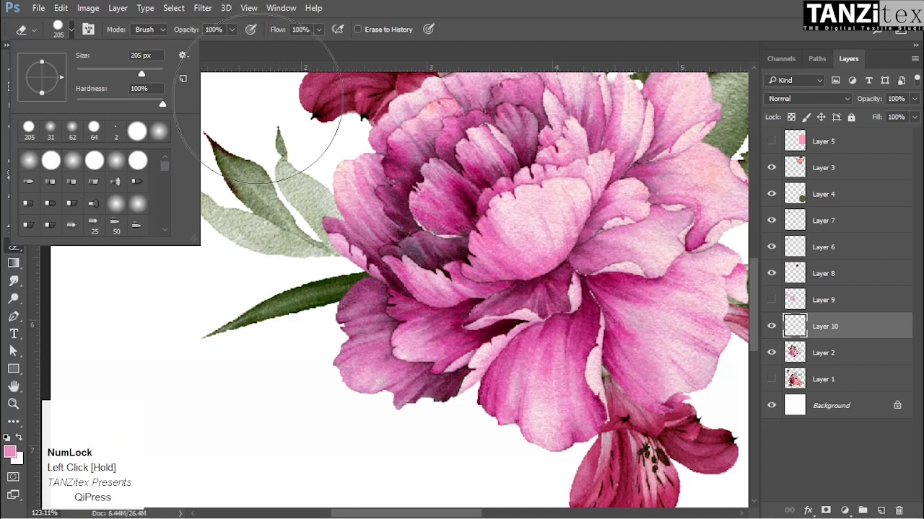
{"action": "left_click", "coordinate": [485, 240]}
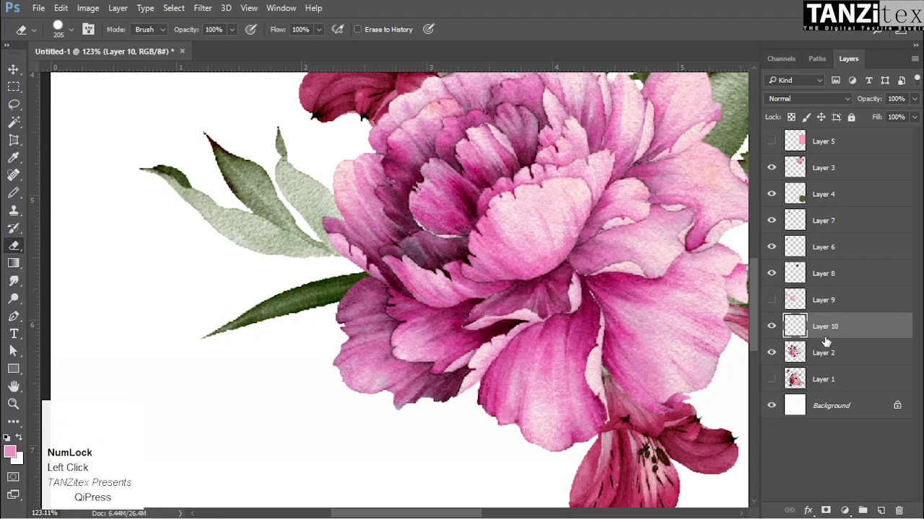
Show Layer 9 and erase its two pink dots and the blurred pink stroke beside the leaves
{"action": "left_click", "coordinate": [772, 300]}
{"action": "left_click", "coordinate": [827, 302]}
{"action": "left_click_drag", "start_coordinate": [529, 243], "coordinate": [492, 241]}
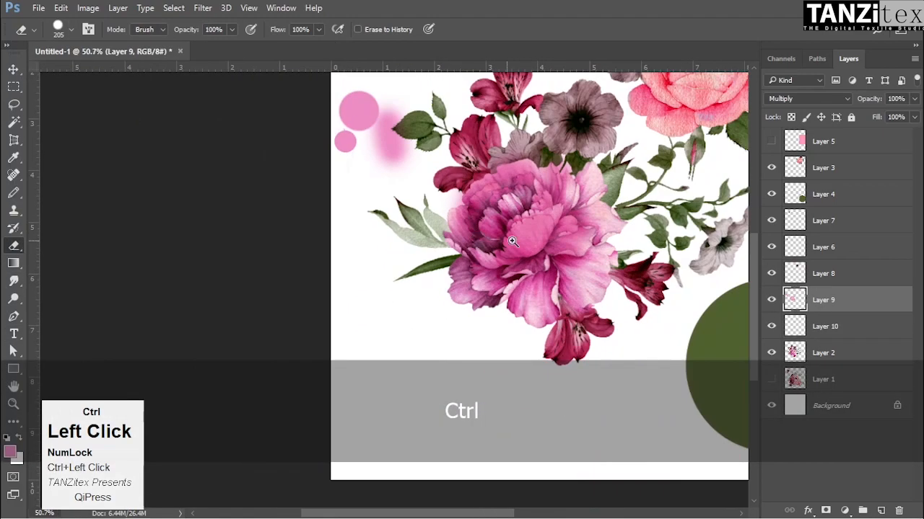
{"action": "left_click_drag", "start_coordinate": [342, 115], "coordinate": [359, 115]}
{"action": "left_click", "coordinate": [849, 301]}
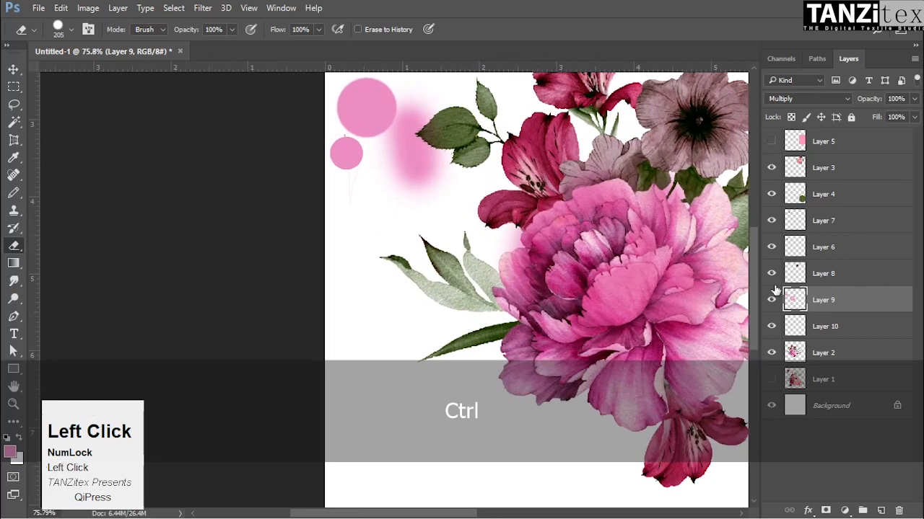
{"action": "mouse_move", "coordinate": [288, 158]}
{"action": "left_mouse_down"}
{"action": "mouse_move", "coordinate": [402, 125]}
{"action": "mouse_move", "coordinate": [324, 144]}
{"action": "mouse_move", "coordinate": [402, 187]}
{"action": "mouse_move", "coordinate": [381, 97]}
{"action": "mouse_move", "coordinate": [385, 207]}
{"action": "mouse_move", "coordinate": [397, 125]}
{"action": "mouse_move", "coordinate": [324, 192]}
{"action": "mouse_move", "coordinate": [405, 142]}
{"action": "mouse_move", "coordinate": [319, 132]}
{"action": "mouse_move", "coordinate": [333, 255]}
{"action": "mouse_move", "coordinate": [402, 144]}
{"action": "left_mouse_up"}
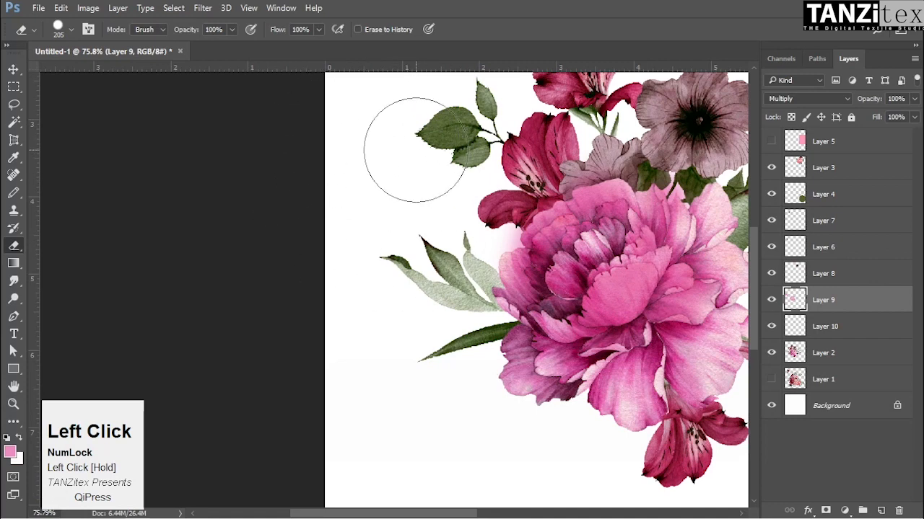
Review the Eraser's mode options and keep the mode set to Brush
{"action": "key", "text": "space"}
{"action": "key", "text": "ctrl"}
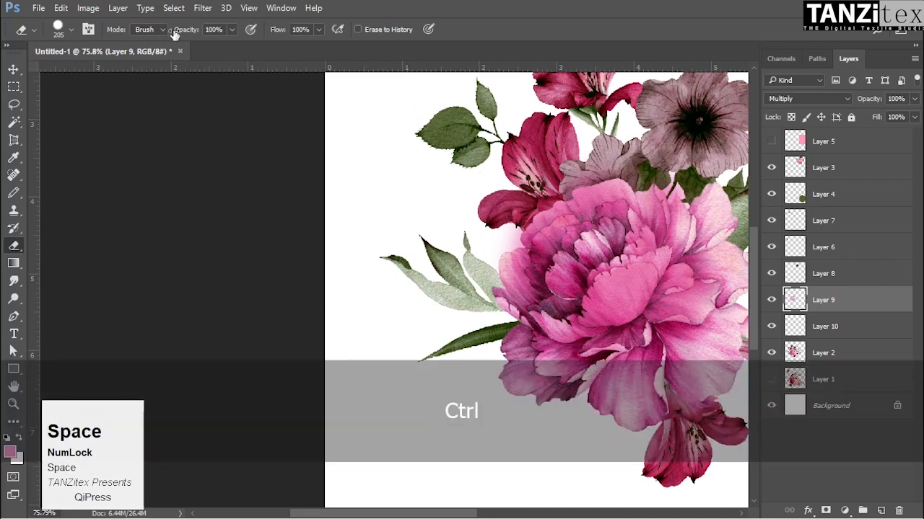
{"action": "left_click", "coordinate": [149, 31]}
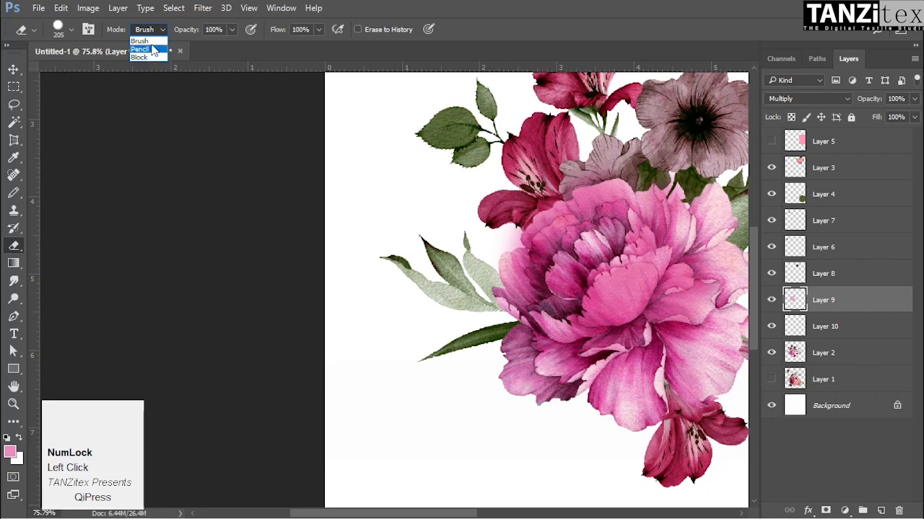
{"action": "left_click", "coordinate": [155, 40]}
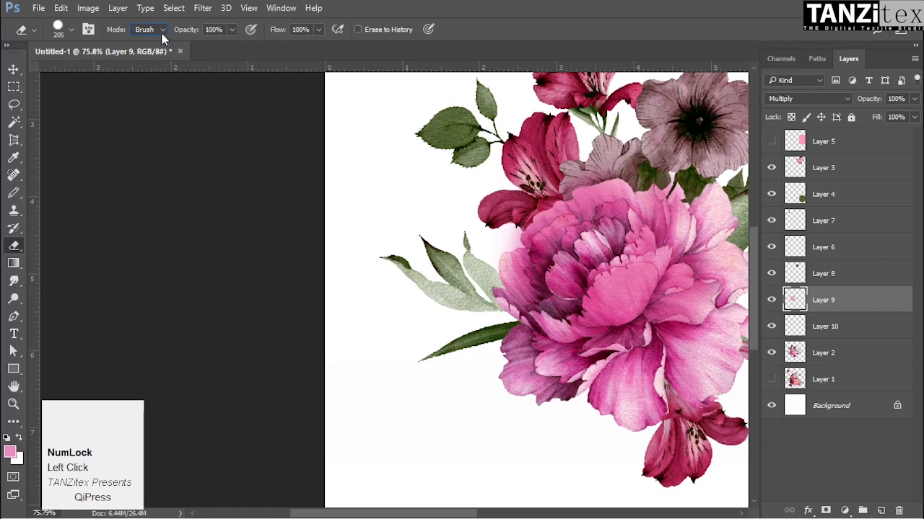
Activate the Gradient tool and view the presets in the Gradient Editor without changing the gradient
{"action": "right_click", "coordinate": [15, 248]}
{"action": "left_click", "coordinate": [16, 265]}
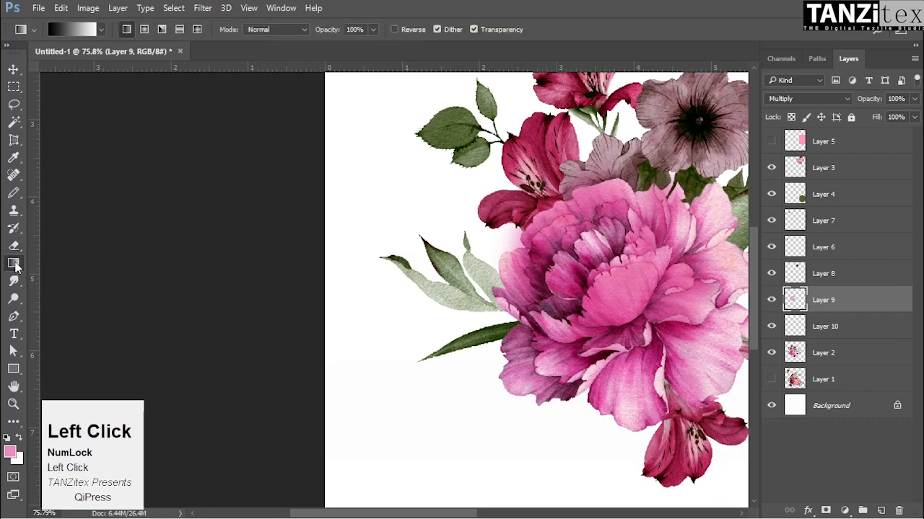
{"action": "right_click", "coordinate": [15, 266]}
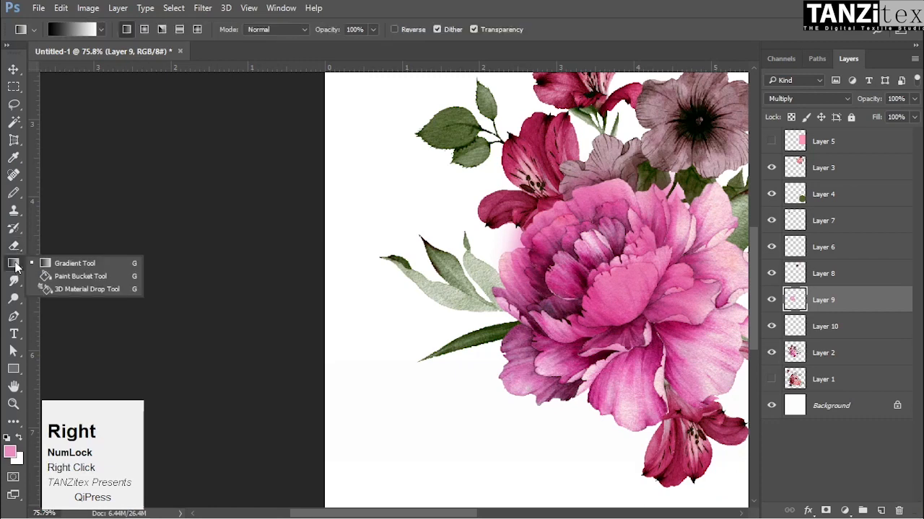
{"action": "left_click", "coordinate": [117, 265]}
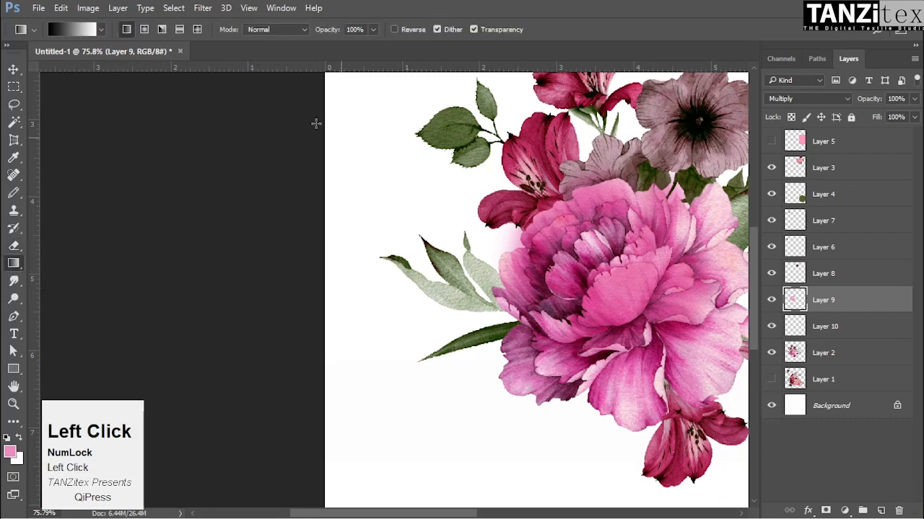
{"action": "left_click", "coordinate": [65, 28]}
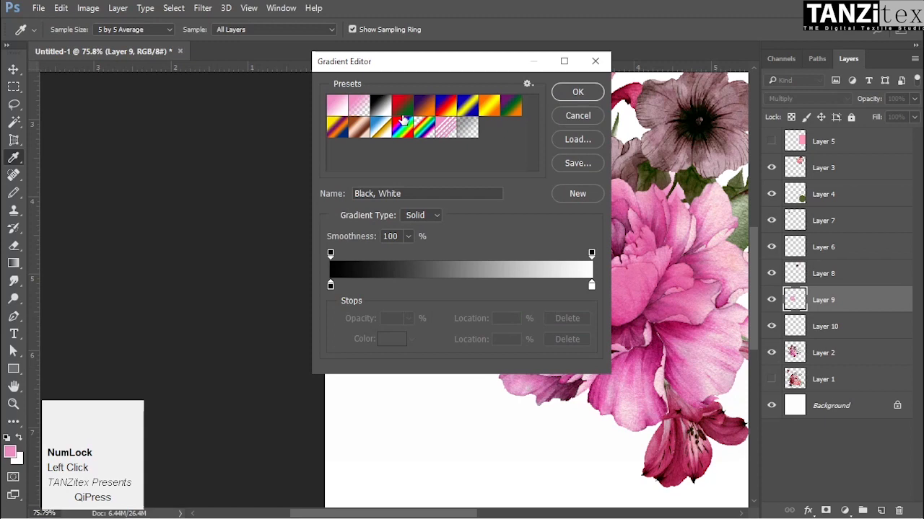
{"action": "left_click", "coordinate": [596, 115]}
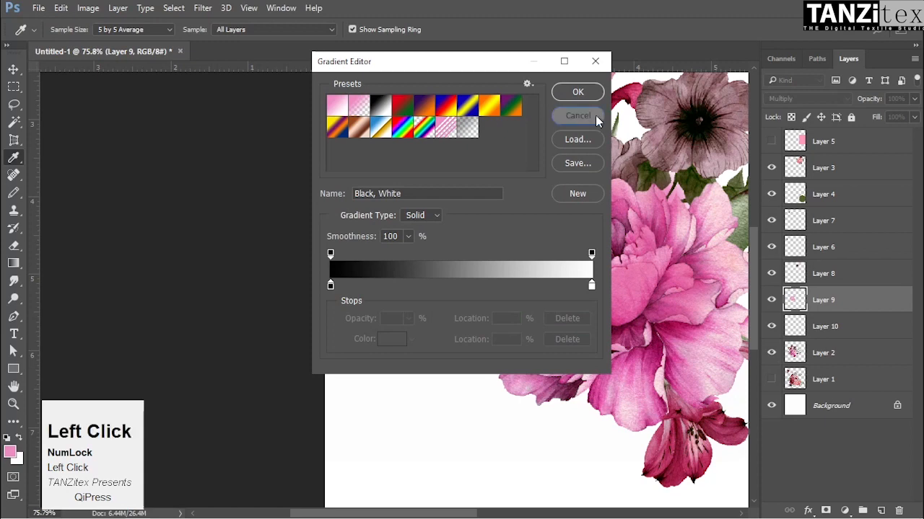
Add a new empty layer directly above the Background layer
{"action": "left_click_drag", "start_coordinate": [536, 186], "coordinate": [464, 179]}
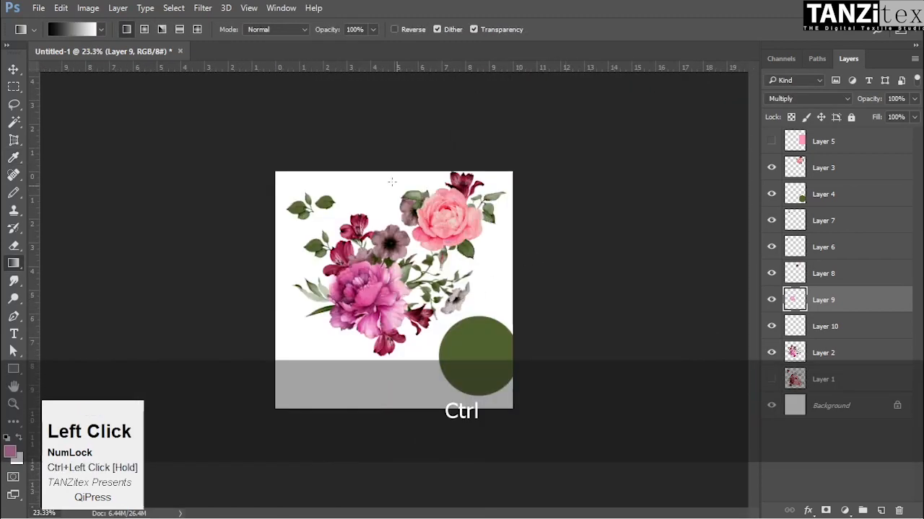
{"action": "left_click", "coordinate": [851, 409]}
{"action": "left_click", "coordinate": [881, 509]}
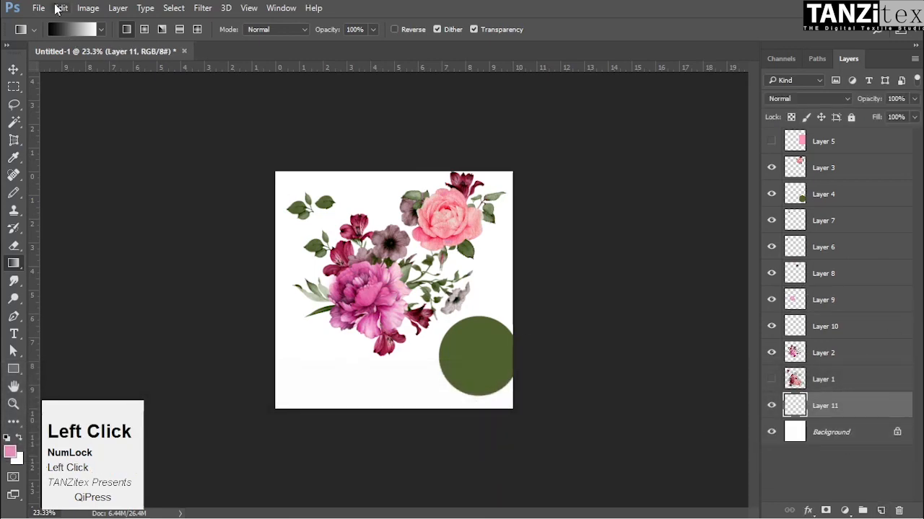
Try filling Layer 11 with a linear gradient from the canvas's upper edge to its lower edge using the Red, Green preset, and undo it
{"action": "left_click", "coordinate": [67, 29]}
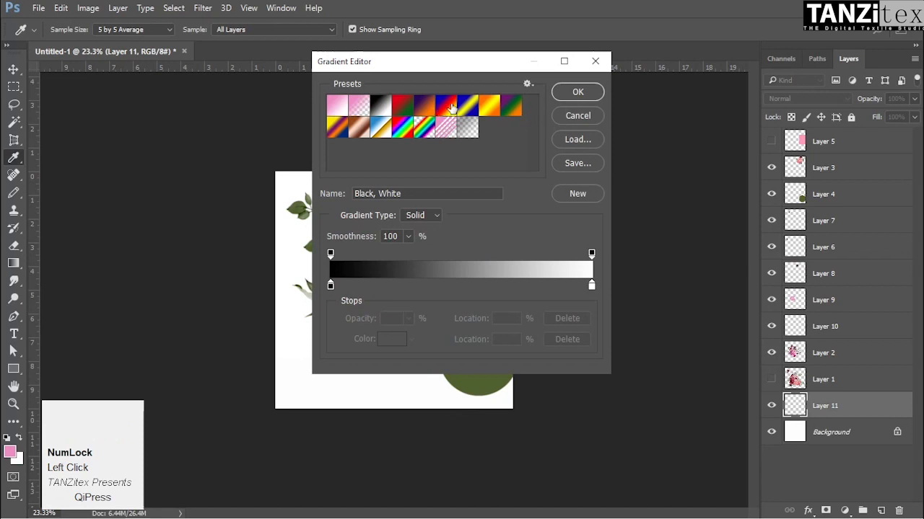
{"action": "left_click", "coordinate": [401, 109]}
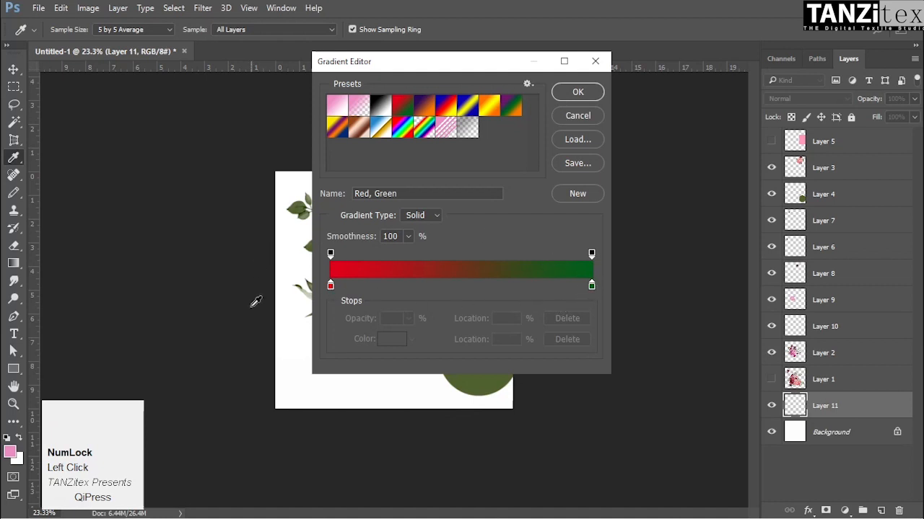
{"action": "left_click", "coordinate": [578, 94]}
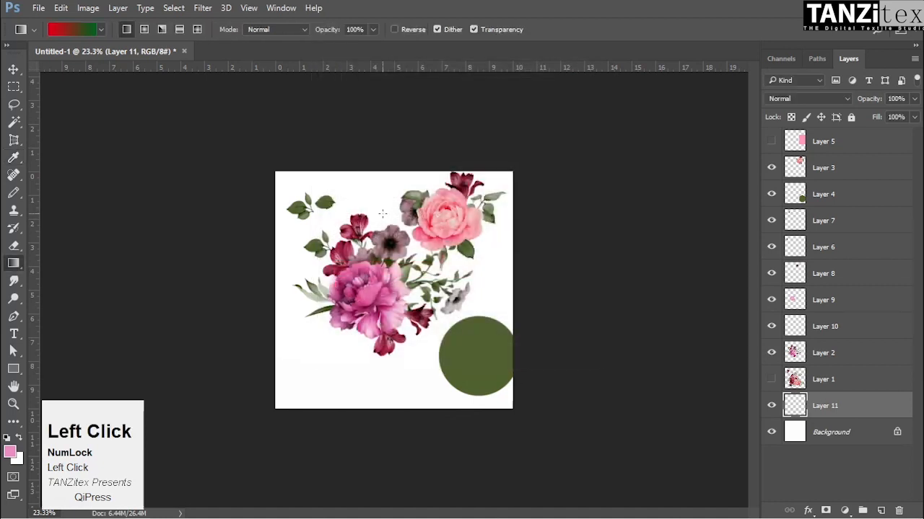
{"action": "left_click_drag", "start_coordinate": [392, 170], "coordinate": [397, 414]}
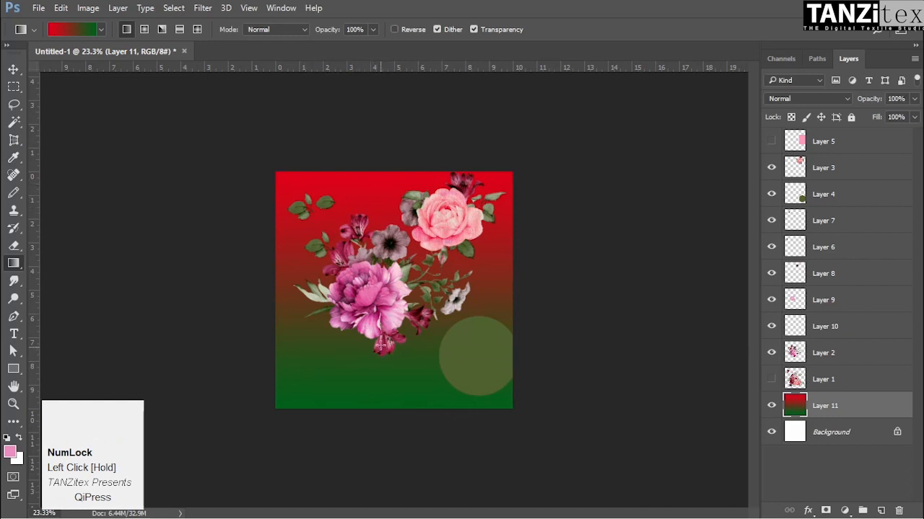
{"action": "key", "text": "ctrl+z"}
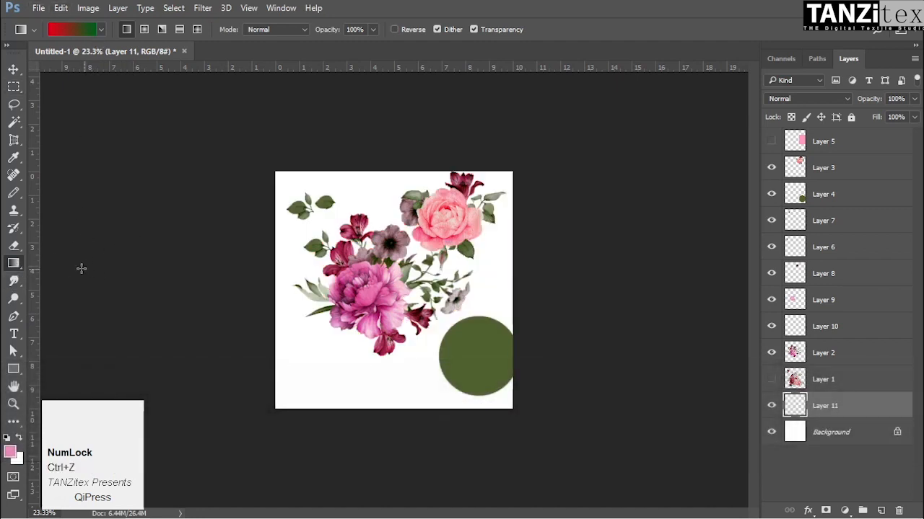
Draw the red-to-green gradient down Layer 11 once more with the Gradient tool, and undo the fill
{"action": "right_click", "coordinate": [14, 265]}
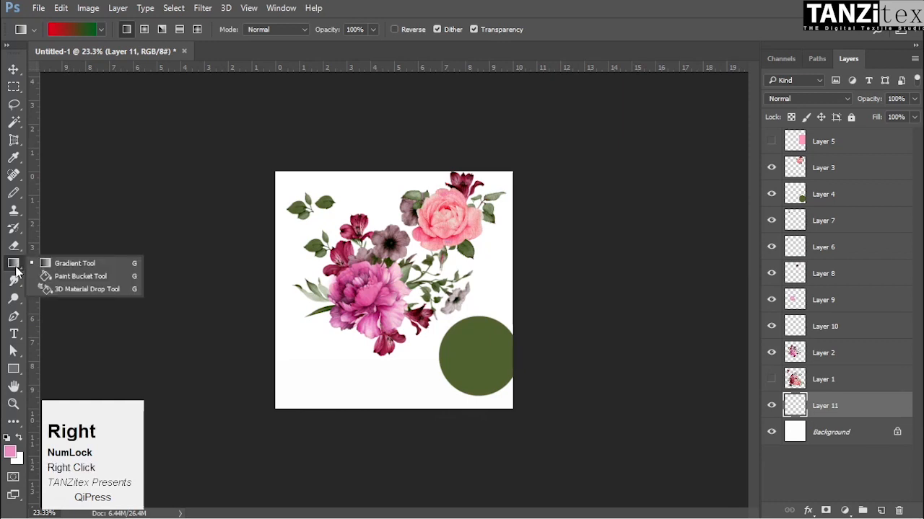
{"action": "left_click", "coordinate": [102, 266]}
{"action": "left_click_drag", "start_coordinate": [373, 177], "coordinate": [376, 402]}
{"action": "key", "text": "ctrl"}
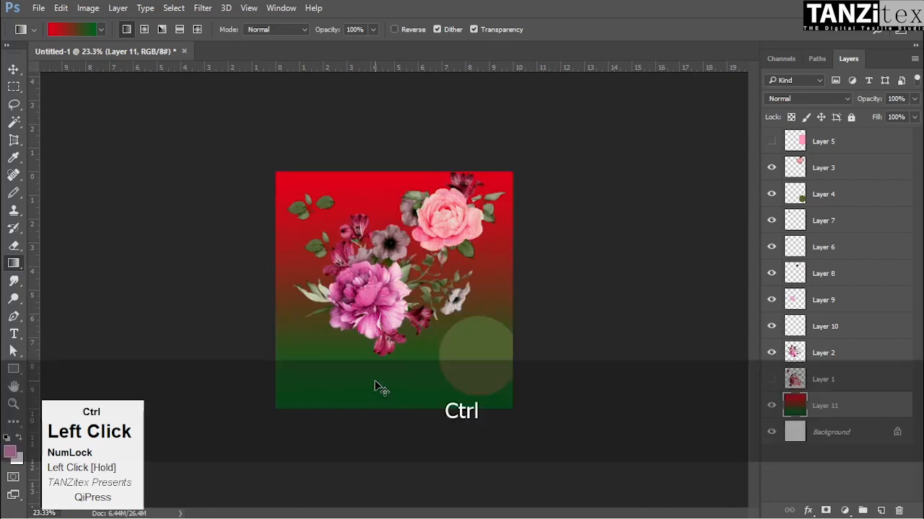
{"action": "key", "text": "ctrl+z"}
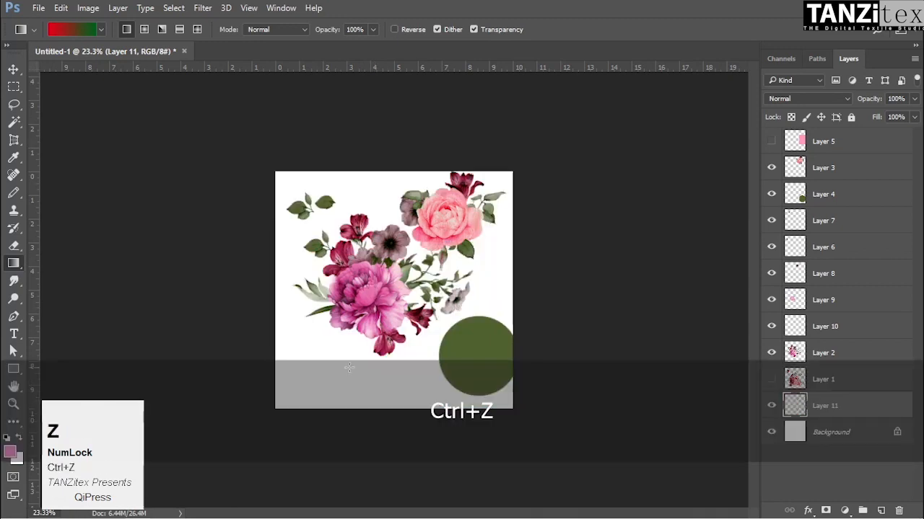
Set the foreground colour to pure blue 0018ff and the background colour to bright cyan
{"action": "left_click", "coordinate": [9, 454]}
{"action": "left_click", "coordinate": [473, 177]}
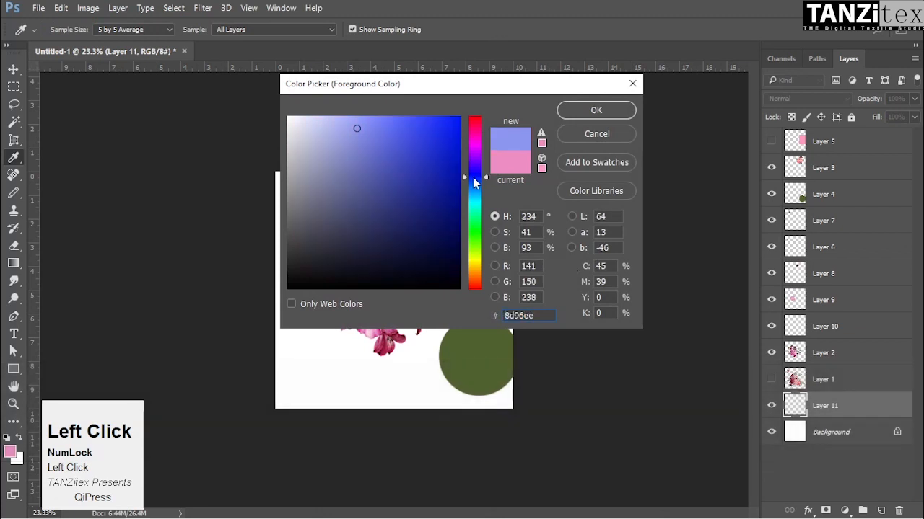
{"action": "left_click", "coordinate": [458, 117]}
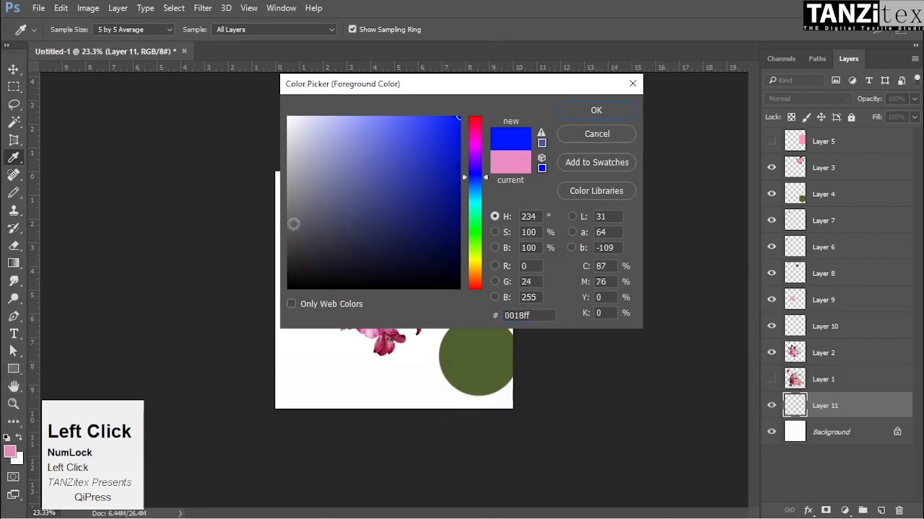
{"action": "left_click", "coordinate": [601, 111]}
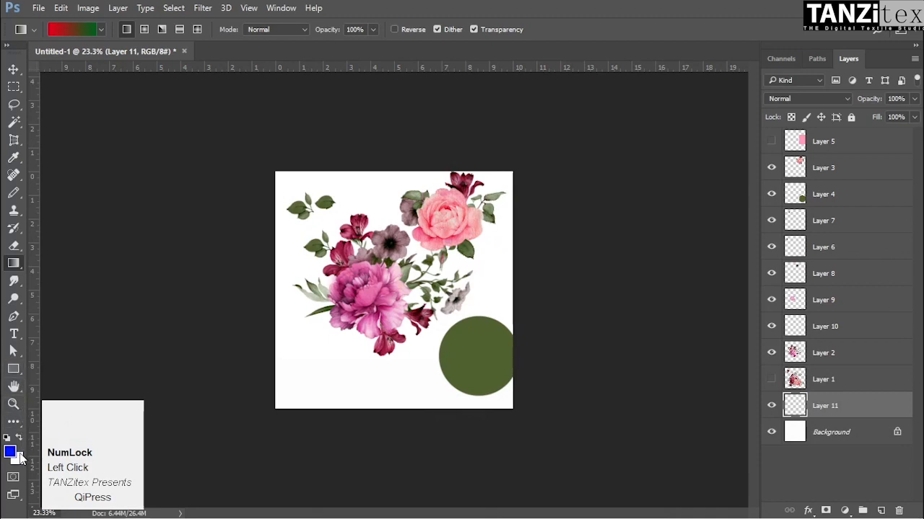
{"action": "left_click", "coordinate": [19, 458]}
{"action": "left_click", "coordinate": [476, 199]}
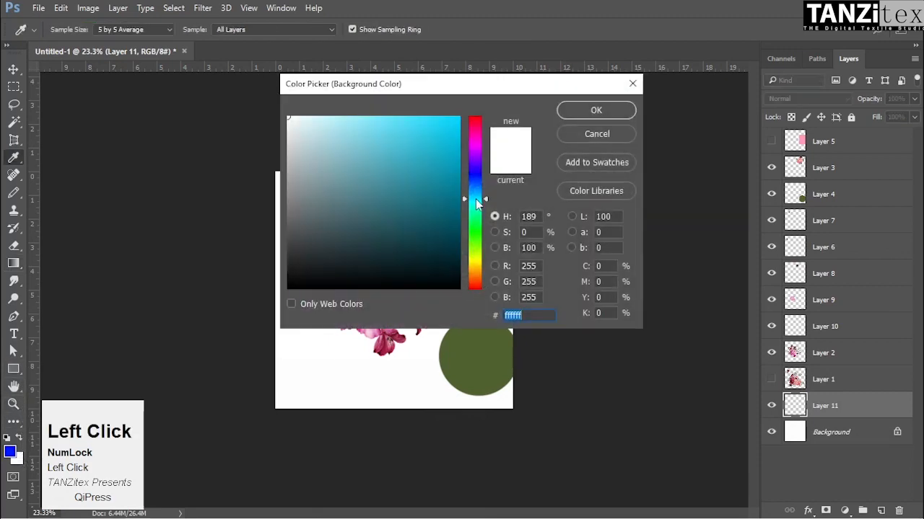
{"action": "left_click", "coordinate": [439, 147]}
{"action": "left_click", "coordinate": [593, 109]}
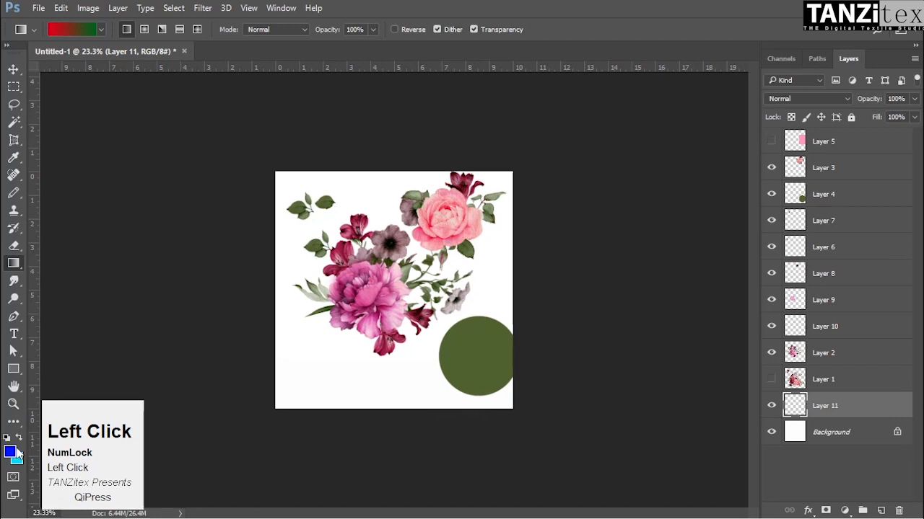
Fill Layer 11 with a vertical linear gradient using the foreground-to-background preset, blue at the upper edge and cyan at the lower edge
{"action": "left_click", "coordinate": [101, 29]}
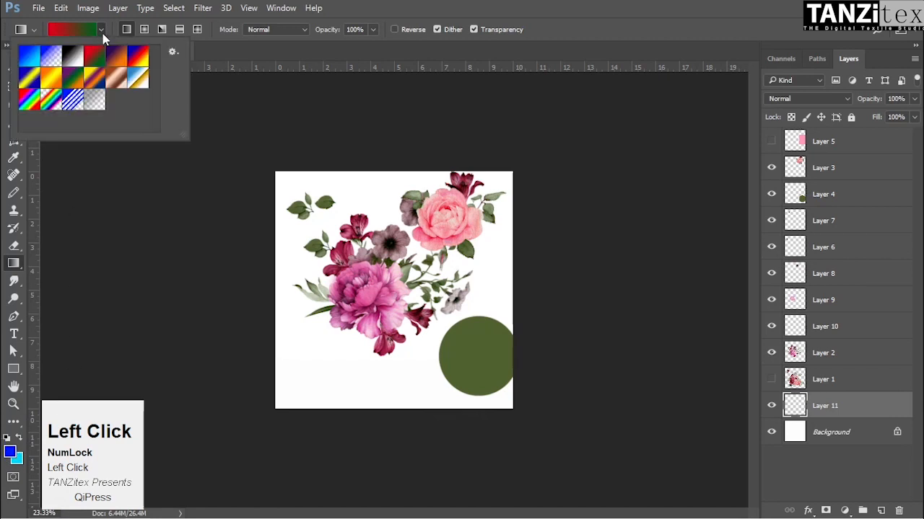
{"action": "left_click", "coordinate": [29, 64]}
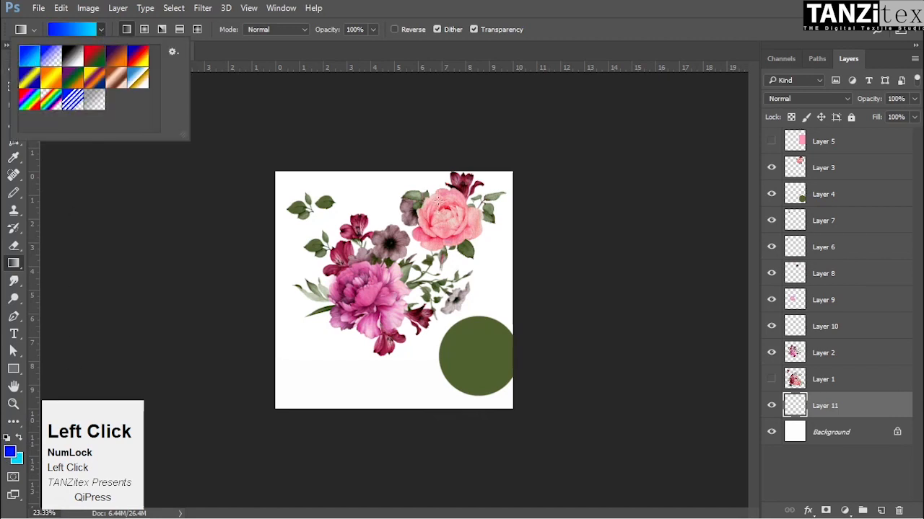
{"action": "left_click", "coordinate": [419, 165]}
{"action": "left_click_drag", "start_coordinate": [418, 166], "coordinate": [416, 442]}
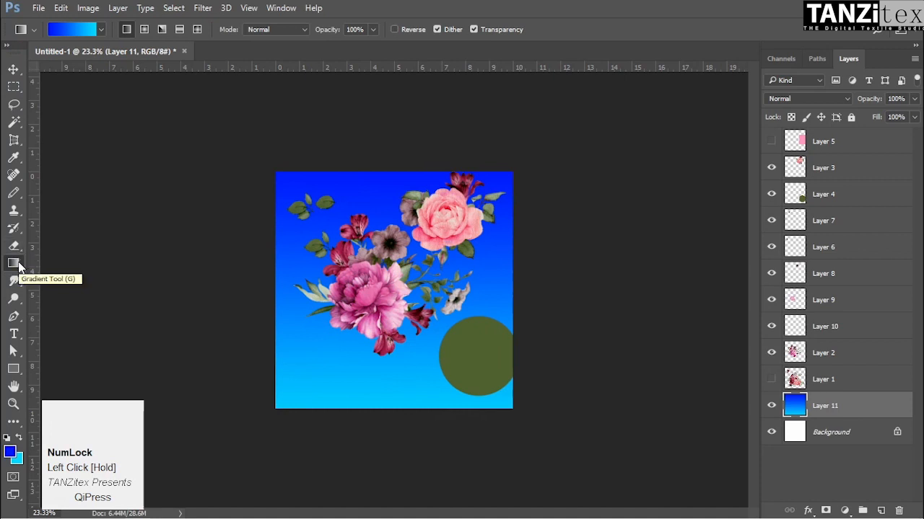
{"action": "right_click", "coordinate": [14, 263]}
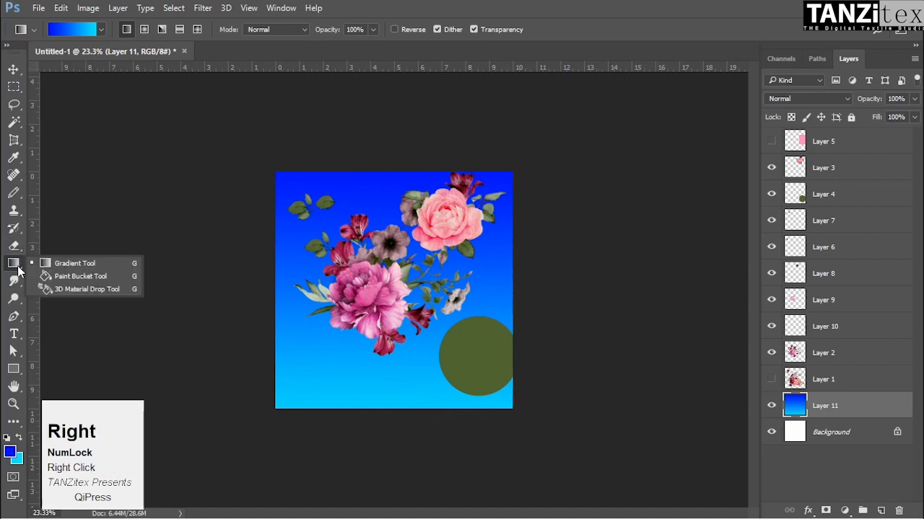
{"action": "left_click", "coordinate": [86, 267]}
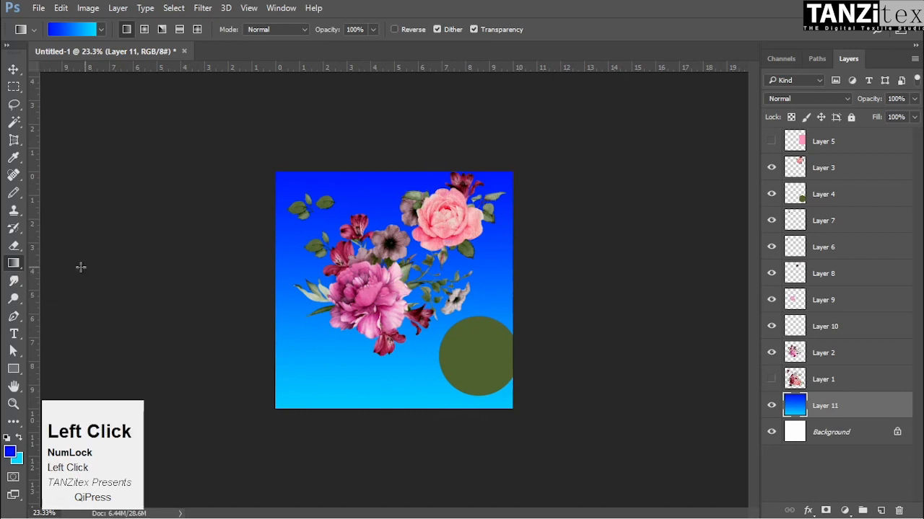
Activate the Smudge tool and view the Blur and Sharpen tools grouped with it
{"action": "left_click", "coordinate": [14, 281]}
{"action": "right_click", "coordinate": [14, 282]}
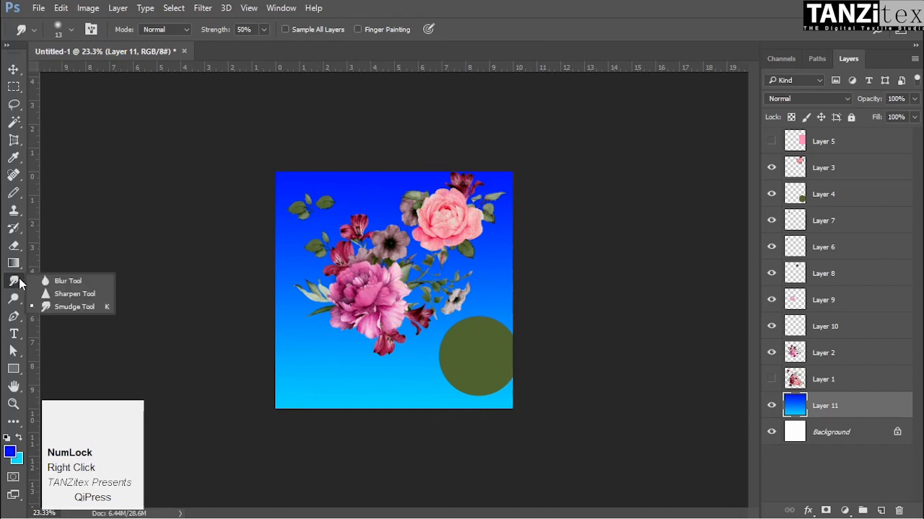
{"action": "left_click", "coordinate": [19, 284]}
Make Layer 2 active and smudge along the central vein and inner lower area of the large green leaf at 50% strength
{"action": "mouse_move", "coordinate": [325, 273]}
{"action": "left_mouse_down"}
{"action": "mouse_move", "coordinate": [424, 312]}
{"action": "mouse_move", "coordinate": [433, 245]}
{"action": "mouse_move", "coordinate": [418, 210]}
{"action": "left_mouse_up"}
{"action": "key", "text": "v"}
{"action": "left_click", "coordinate": [447, 285]}
{"action": "left_click_drag", "start_coordinate": [514, 307], "coordinate": [469, 331]}
{"action": "left_click_drag", "start_coordinate": [509, 273], "coordinate": [415, 220]}
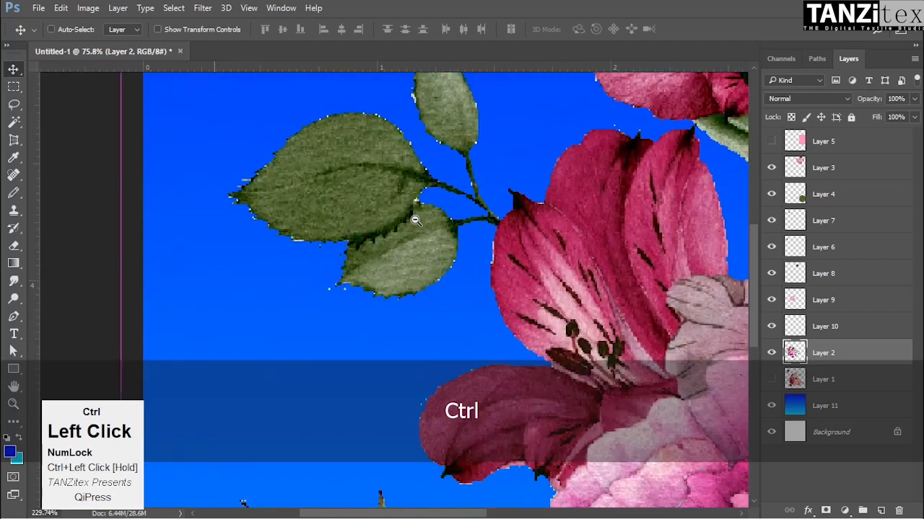
{"action": "left_click_drag", "start_coordinate": [308, 151], "coordinate": [397, 194]}
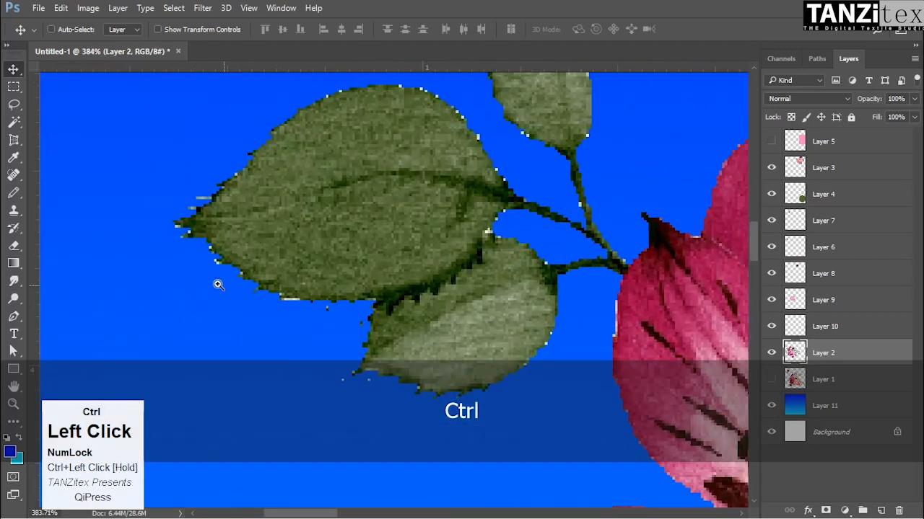
{"action": "left_click", "coordinate": [13, 283]}
{"action": "mouse_move", "coordinate": [463, 210]}
{"action": "left_mouse_down"}
{"action": "mouse_move", "coordinate": [402, 253]}
{"action": "mouse_move", "coordinate": [309, 256]}
{"action": "mouse_move", "coordinate": [415, 192]}
{"action": "mouse_move", "coordinate": [459, 186]}
{"action": "mouse_move", "coordinate": [390, 179]}
{"action": "left_mouse_up"}
{"action": "left_click_drag", "start_coordinate": [344, 190], "coordinate": [242, 208]}
{"action": "mouse_move", "coordinate": [444, 217]}
{"action": "left_mouse_down"}
{"action": "mouse_move", "coordinate": [413, 220]}
{"action": "mouse_move", "coordinate": [501, 210]}
{"action": "left_mouse_up"}
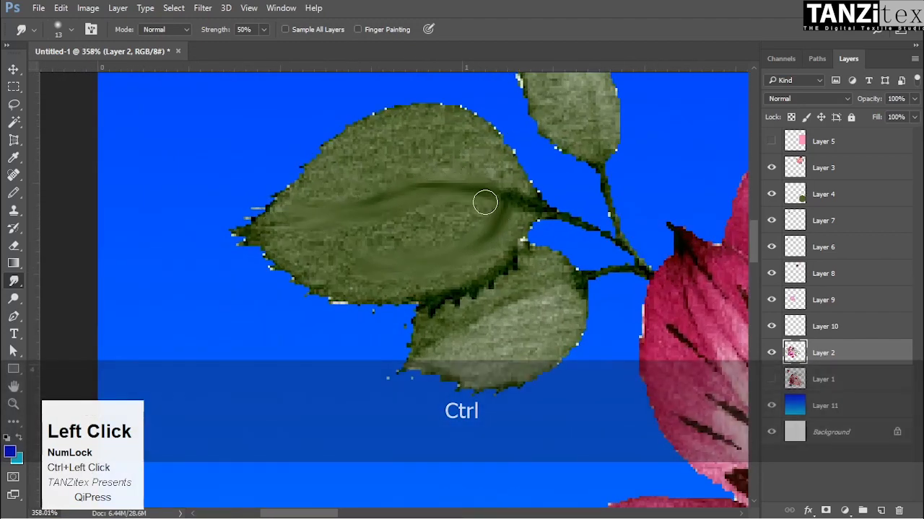
Try smudging the large leaf's tip and upper edge outward into the blue background, and undo those strokes
{"action": "left_click_drag", "start_coordinate": [364, 246], "coordinate": [456, 255]}
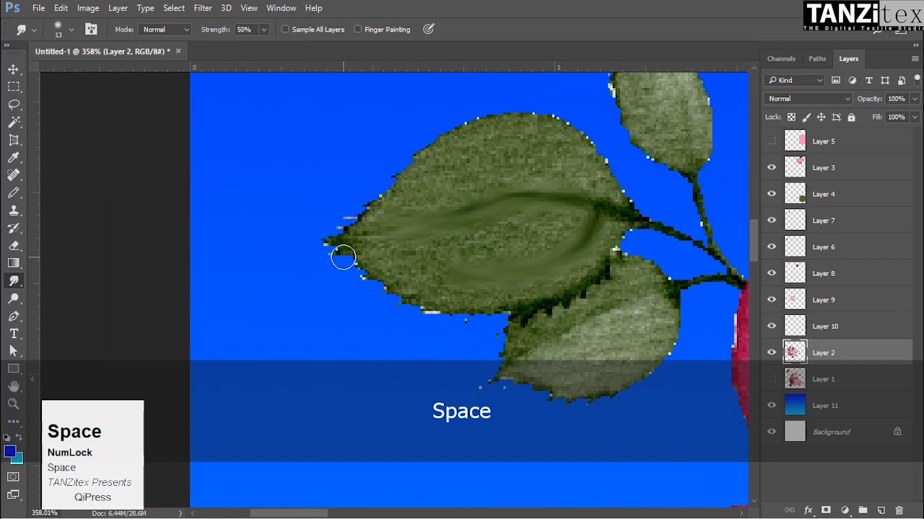
{"action": "left_click_drag", "start_coordinate": [351, 243], "coordinate": [299, 244]}
{"action": "left_click_drag", "start_coordinate": [360, 214], "coordinate": [324, 214]}
{"action": "left_click_drag", "start_coordinate": [396, 208], "coordinate": [317, 192]}
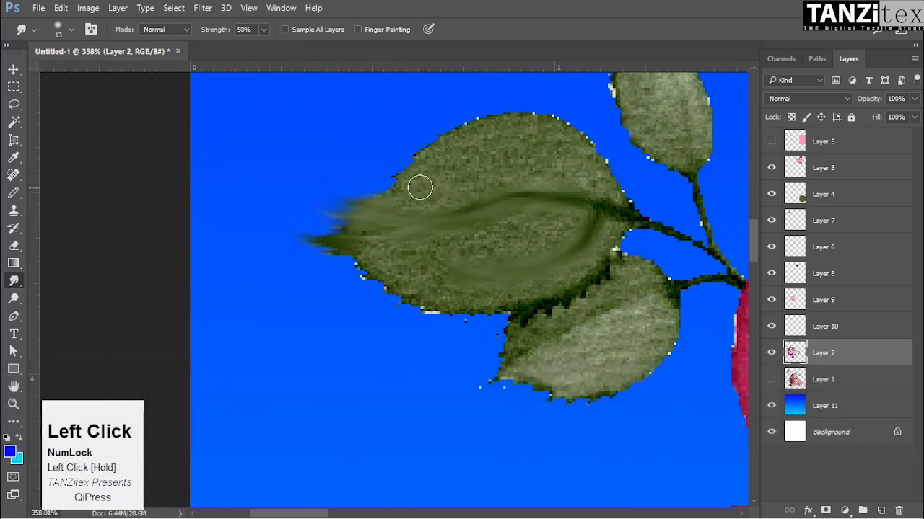
{"action": "left_click_drag", "start_coordinate": [404, 181], "coordinate": [301, 161]}
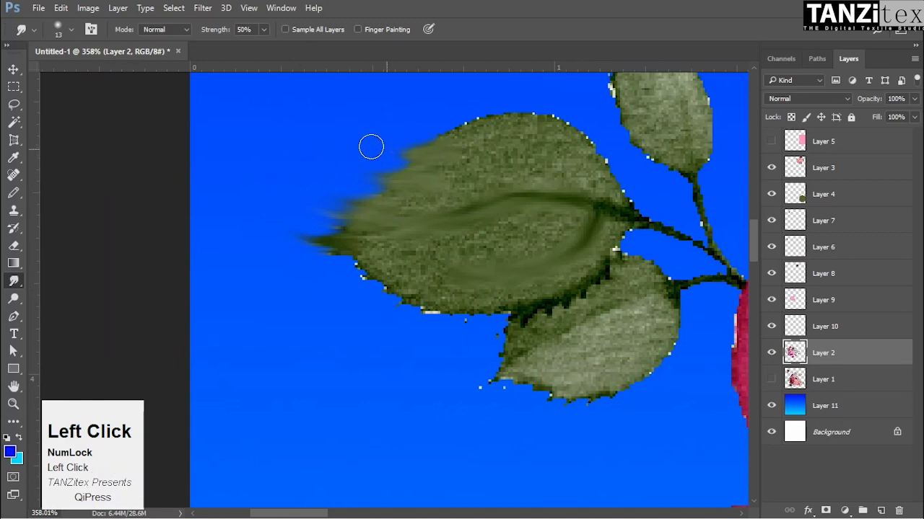
{"action": "key", "text": "ctrl+alt+z"}
{"action": "key", "text": "ctrl+alt+z"}
{"action": "key", "text": "ctrl+alt+z"}
{"action": "key", "text": "ctrl+alt+z"}
{"action": "key", "text": "ctrl+alt+z"}
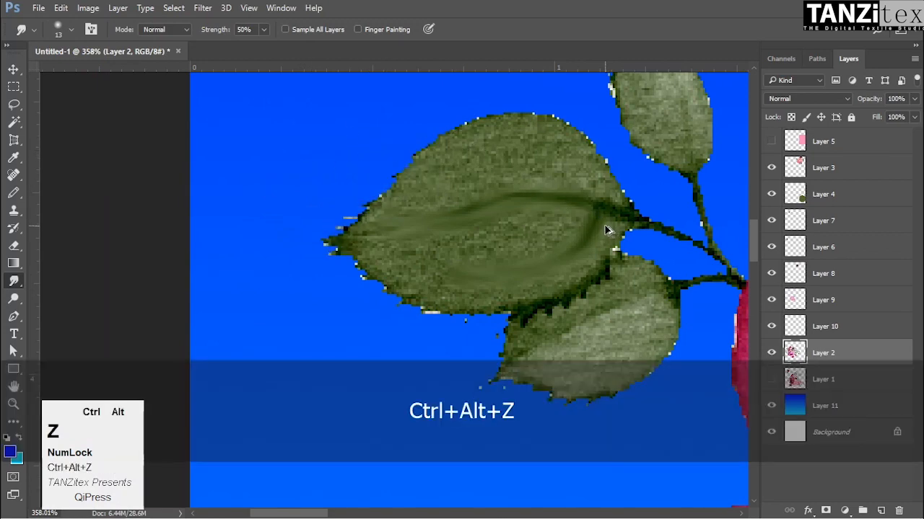
Hide Layer 2 and all visible layers above it, and add a new empty layer directly above Layer 2
{"action": "key", "text": "ctrl+space"}
{"action": "mouse_move", "coordinate": [491, 233]}
{"action": "left_mouse_down"}
{"action": "mouse_move", "coordinate": [503, 346]}
{"action": "mouse_move", "coordinate": [443, 289]}
{"action": "left_mouse_up"}
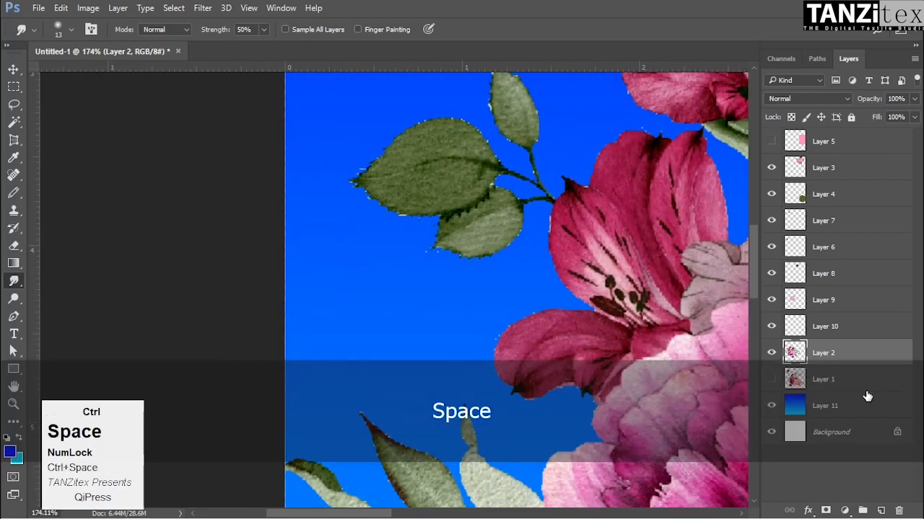
{"action": "left_click_drag", "start_coordinate": [771, 353], "coordinate": [734, 26]}
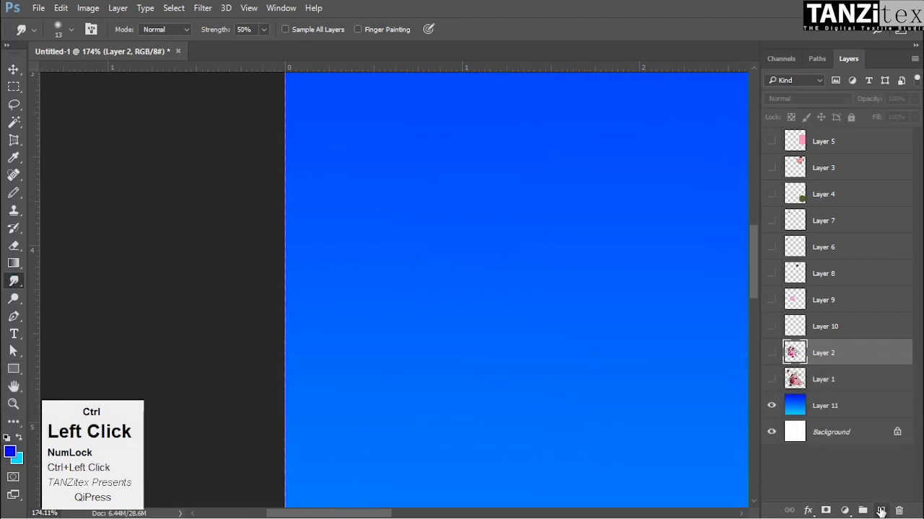
{"action": "left_click", "coordinate": [880, 512]}
Paint a soft blue V-shaped blob on the new layer with the Brush tool at a size of 74
{"action": "key", "text": "space"}
{"action": "left_click_drag", "start_coordinate": [505, 303], "coordinate": [177, 338]}
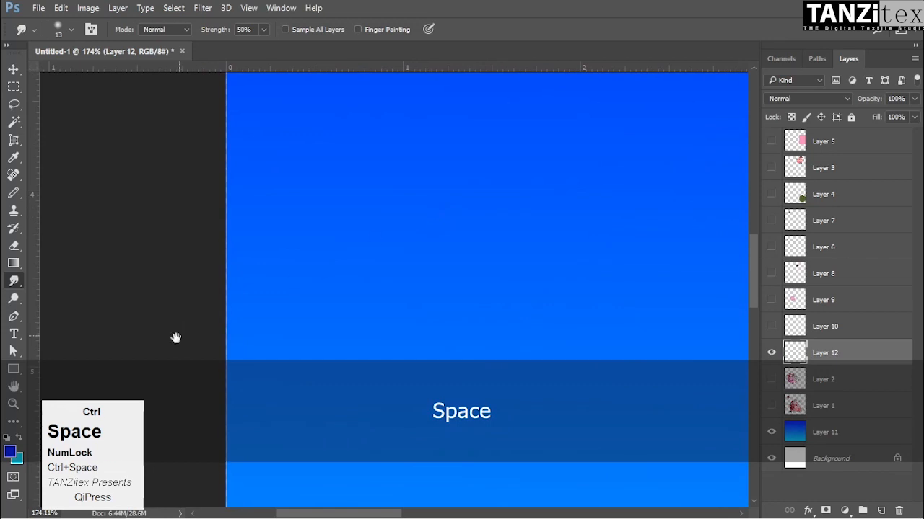
{"action": "key", "text": "b"}
{"action": "mouse_move", "coordinate": [485, 279]}
{"action": "left_mouse_down"}
{"action": "mouse_move", "coordinate": [456, 283]}
{"action": "mouse_move", "coordinate": [476, 283]}
{"action": "left_mouse_up"}
{"action": "left_click_drag", "start_coordinate": [470, 205], "coordinate": [445, 4]}
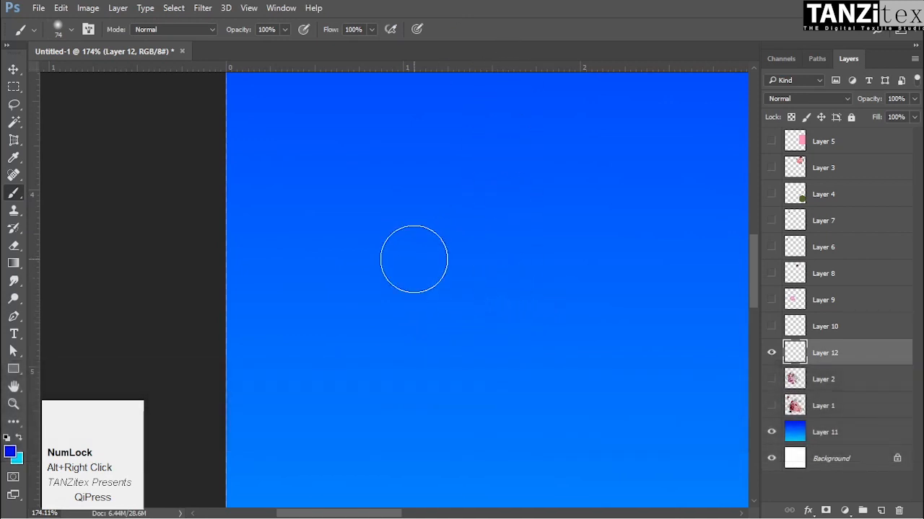
{"action": "mouse_move", "coordinate": [403, 287]}
{"action": "left_mouse_down"}
{"action": "mouse_move", "coordinate": [474, 342]}
{"action": "mouse_move", "coordinate": [495, 205]}
{"action": "mouse_move", "coordinate": [479, 231]}
{"action": "left_mouse_up"}
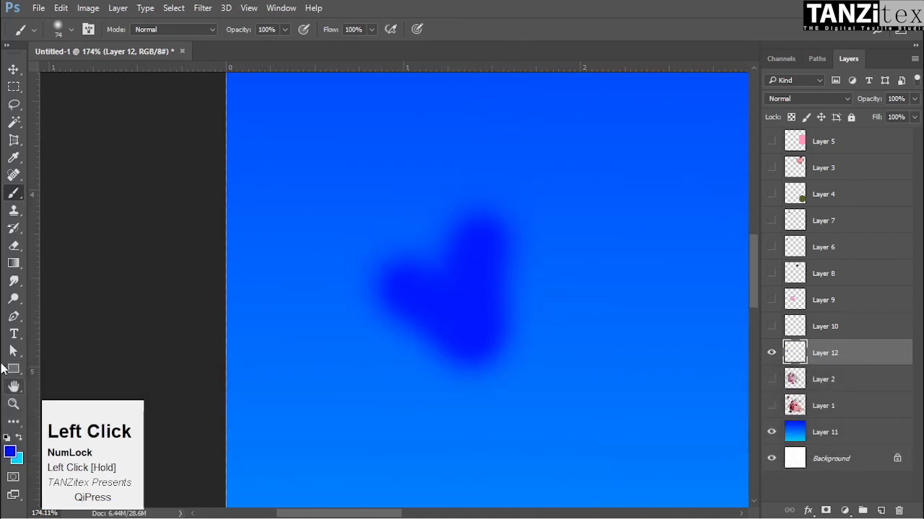
Smudge the ends of the blue V shape outward into feathered spikes at 50% strength, and hide its layer
{"action": "left_click", "coordinate": [14, 280]}
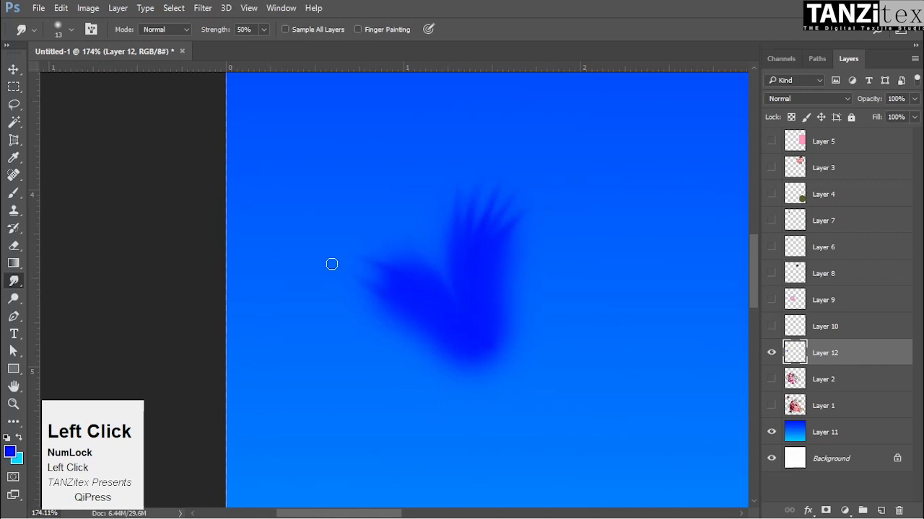
{"action": "left_click_drag", "start_coordinate": [464, 288], "coordinate": [551, 254]}
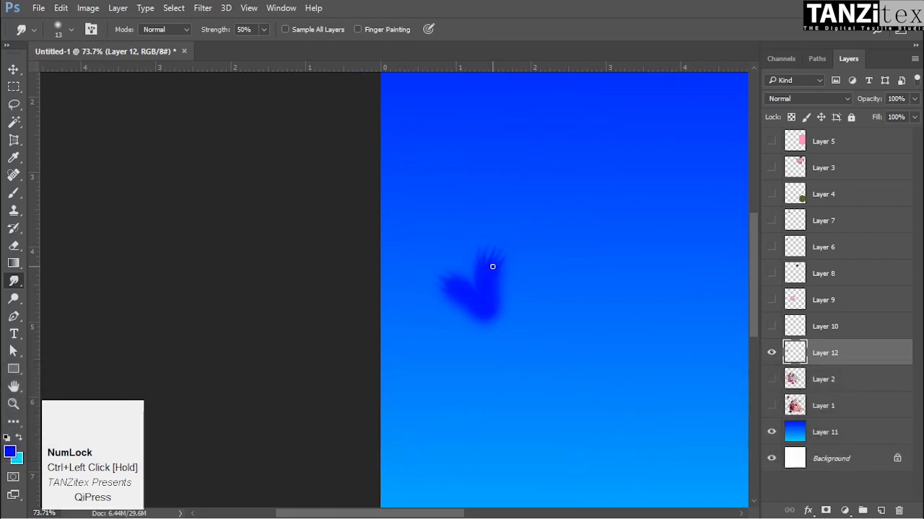
{"action": "left_click", "coordinate": [488, 308]}
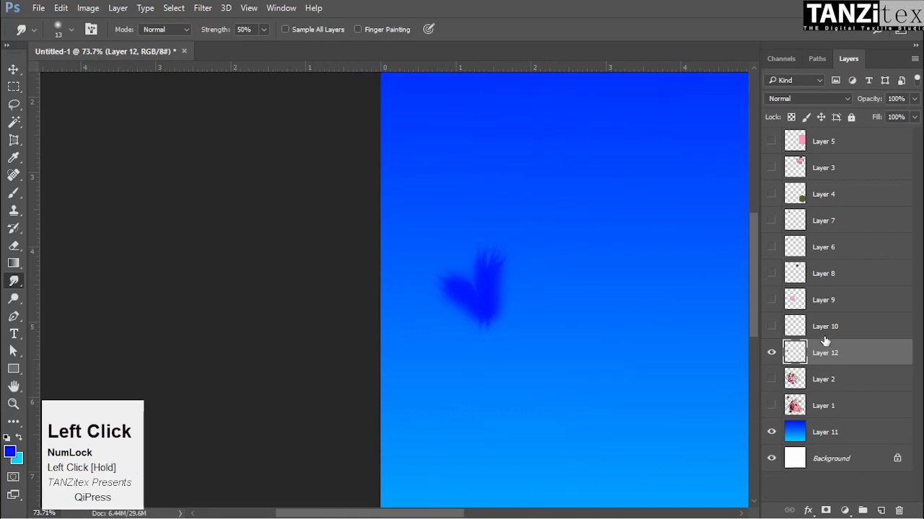
{"action": "left_click", "coordinate": [770, 354]}
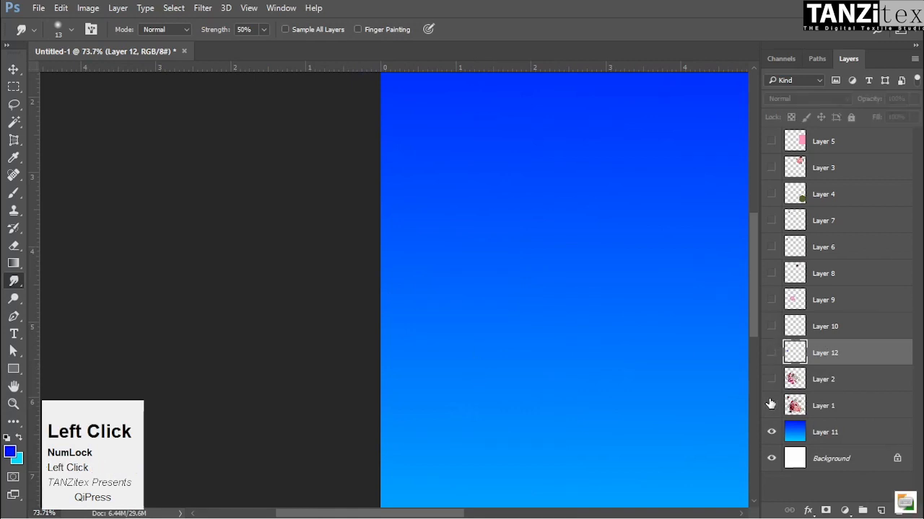
Show Layer 2 above the blue gradient, keeping Layer 1 hidden, and make Layer 2 the active layer
{"action": "left_click", "coordinate": [770, 405]}
{"action": "key", "text": "space"}
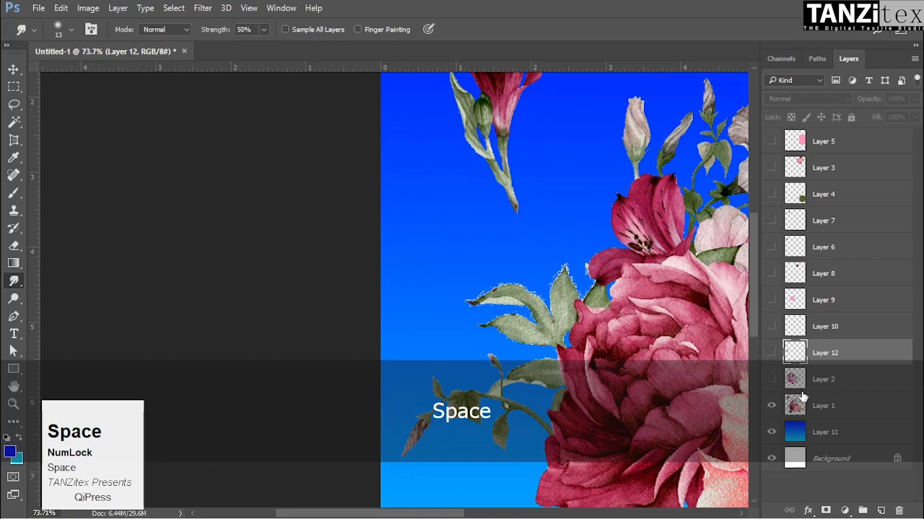
{"action": "left_click", "coordinate": [771, 379]}
{"action": "left_click", "coordinate": [771, 405]}
{"action": "left_click", "coordinate": [794, 379]}
{"action": "key", "text": "space"}
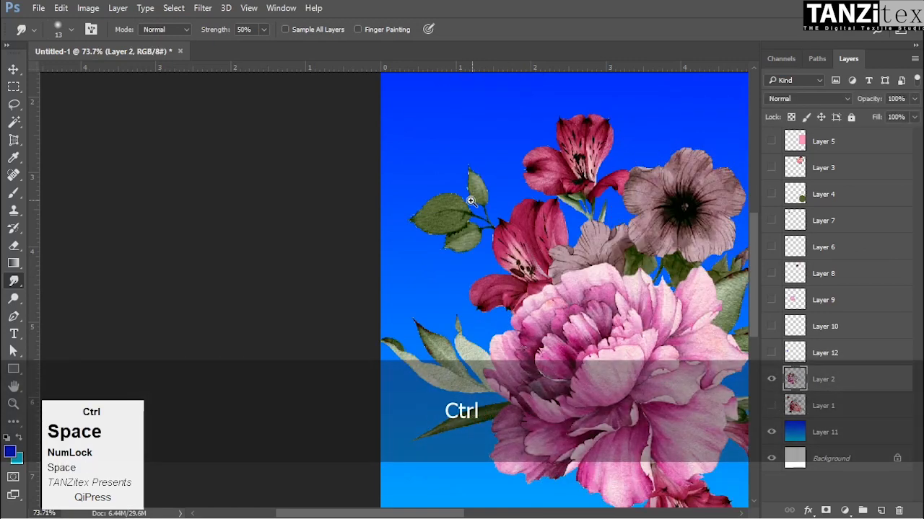
Try smudging the dark veins across the large green leaf at 50% strength, and undo those strokes
{"action": "left_click", "coordinate": [472, 200], "text": "ctrl"}
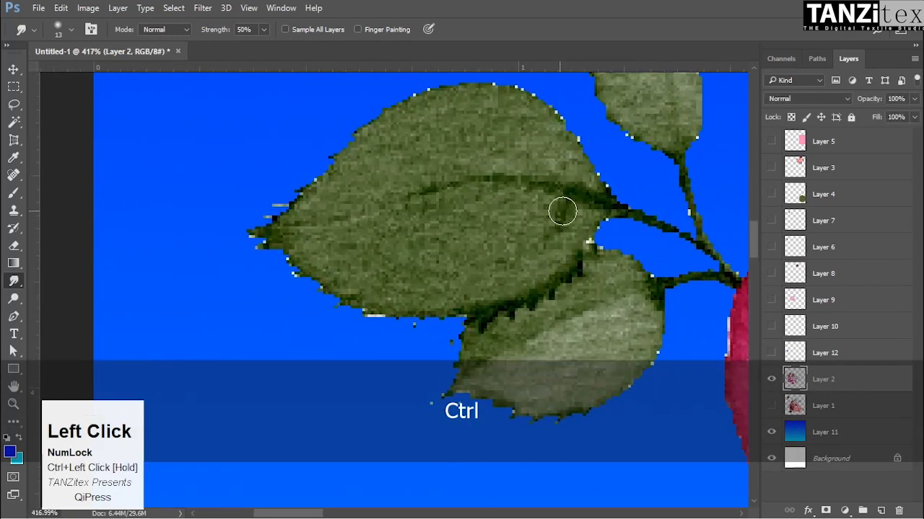
{"action": "mouse_move", "coordinate": [570, 192]}
{"action": "left_mouse_down"}
{"action": "mouse_move", "coordinate": [527, 178]}
{"action": "mouse_move", "coordinate": [354, 200]}
{"action": "left_mouse_up"}
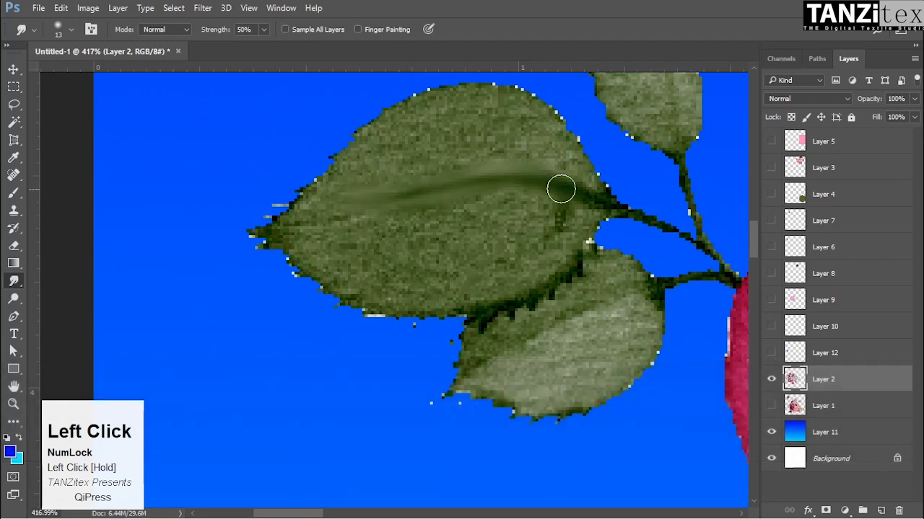
{"action": "mouse_move", "coordinate": [576, 188]}
{"action": "left_mouse_down"}
{"action": "mouse_move", "coordinate": [500, 144]}
{"action": "mouse_move", "coordinate": [443, 146]}
{"action": "left_mouse_up"}
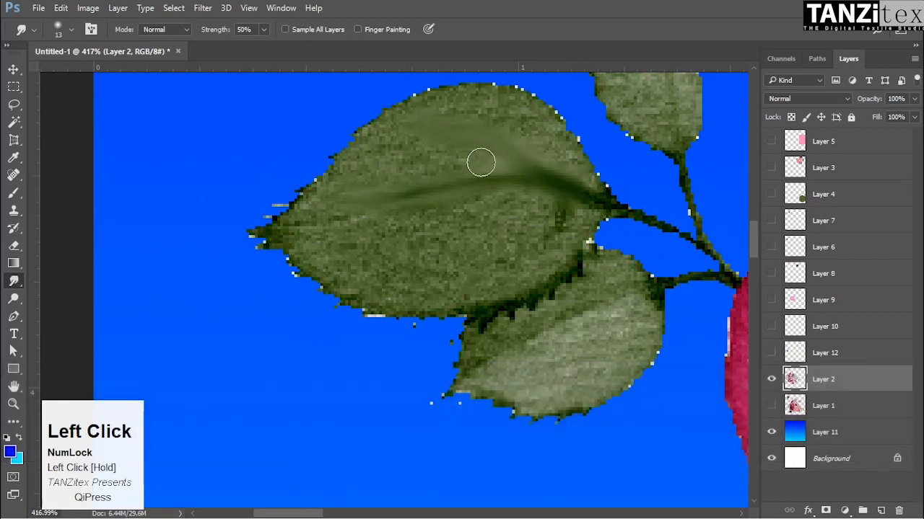
{"action": "mouse_move", "coordinate": [571, 173]}
{"action": "left_mouse_down"}
{"action": "mouse_move", "coordinate": [520, 138]}
{"action": "mouse_move", "coordinate": [440, 111]}
{"action": "left_mouse_up"}
{"action": "left_click_drag", "start_coordinate": [562, 197], "coordinate": [479, 263]}
{"action": "left_click_drag", "start_coordinate": [605, 223], "coordinate": [550, 223]}
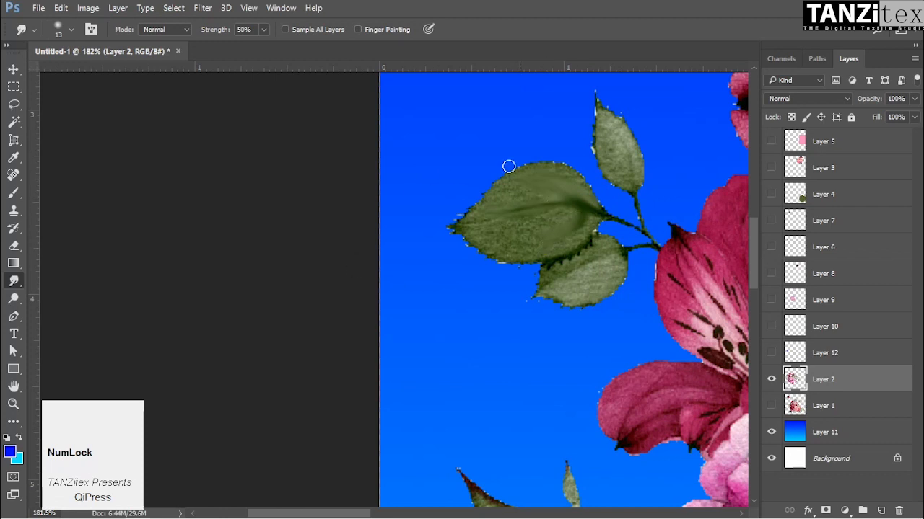
{"action": "right_click", "coordinate": [13, 281]}
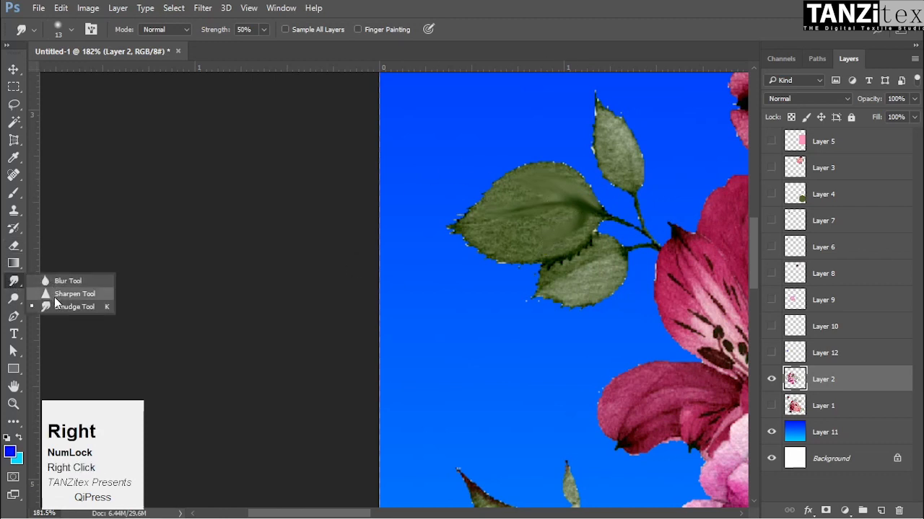
{"action": "left_click", "coordinate": [58, 307]}
{"action": "key", "text": "ctrl+alt+z"}
{"action": "key", "text": "ctrl+alt+z"}
{"action": "key", "text": "ctrl+alt+z"}
{"action": "key", "text": "ctrl+alt+z"}
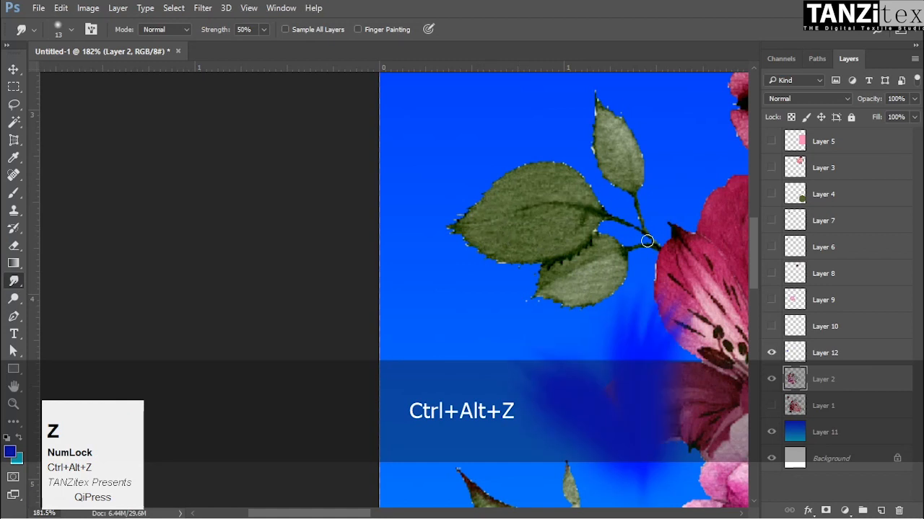
Smudge the large green leaf's tip and upper-left edge outward into the blue background at 50% strength
{"action": "key", "text": "v"}
{"action": "left_click", "coordinate": [521, 241]}
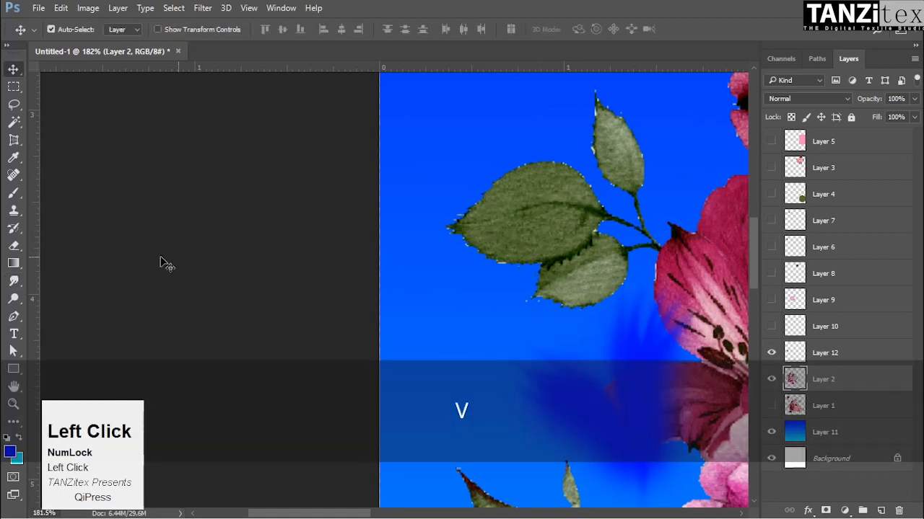
{"action": "left_click", "coordinate": [14, 281]}
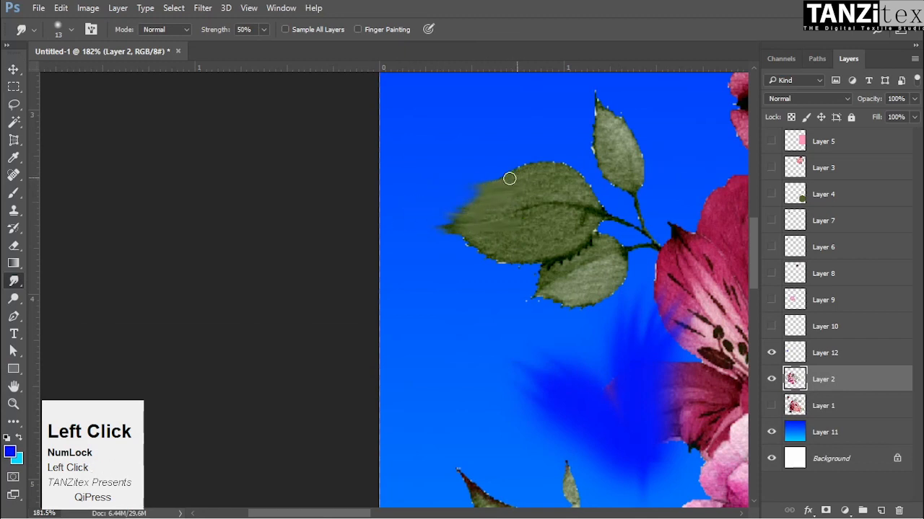
Switch to the Sharpen tool and set its brush size to 53 and its strength to 100%
{"action": "right_click", "coordinate": [14, 283]}
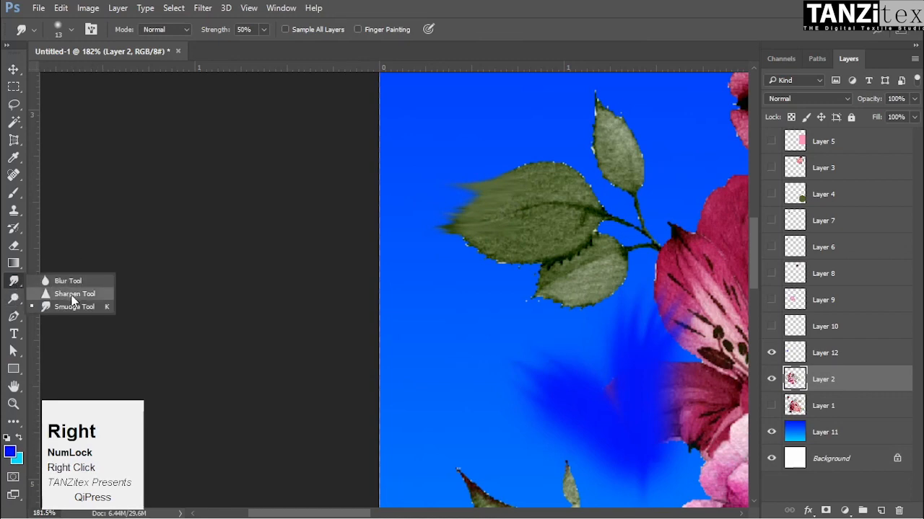
{"action": "left_click", "coordinate": [73, 293]}
{"action": "key", "text": "ctrl+space"}
{"action": "left_click_drag", "start_coordinate": [542, 208], "coordinate": [408, 187]}
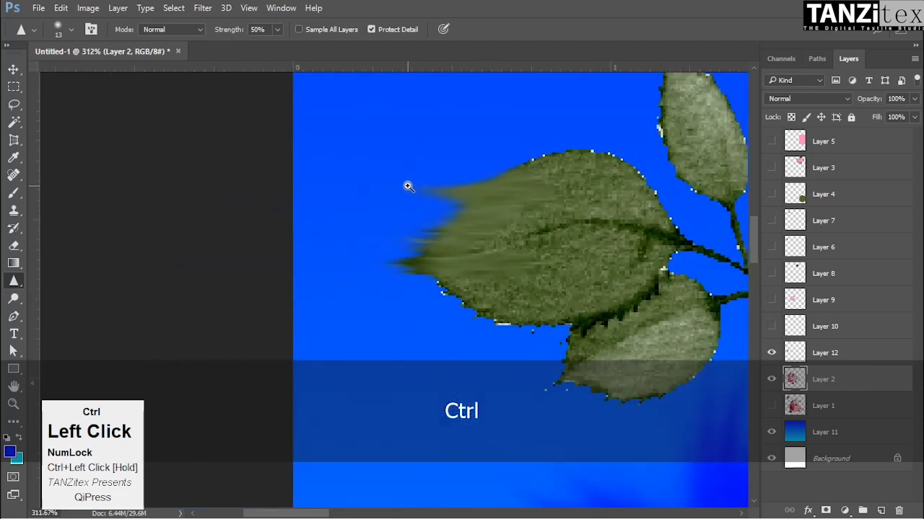
{"action": "right_click", "coordinate": [441, 205], "text": "alt"}
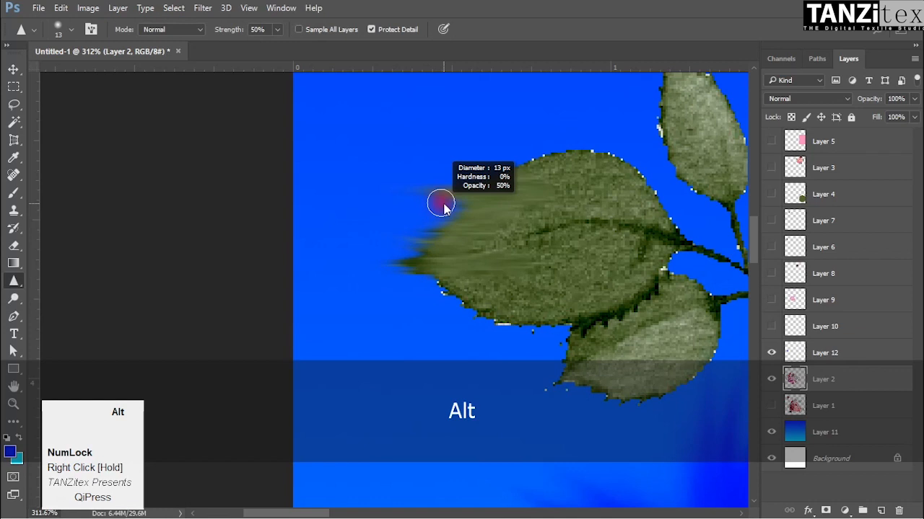
{"action": "left_click_drag", "start_coordinate": [444, 204], "coordinate": [484, 208]}
{"action": "left_click_drag", "start_coordinate": [228, 36], "coordinate": [295, 36]}
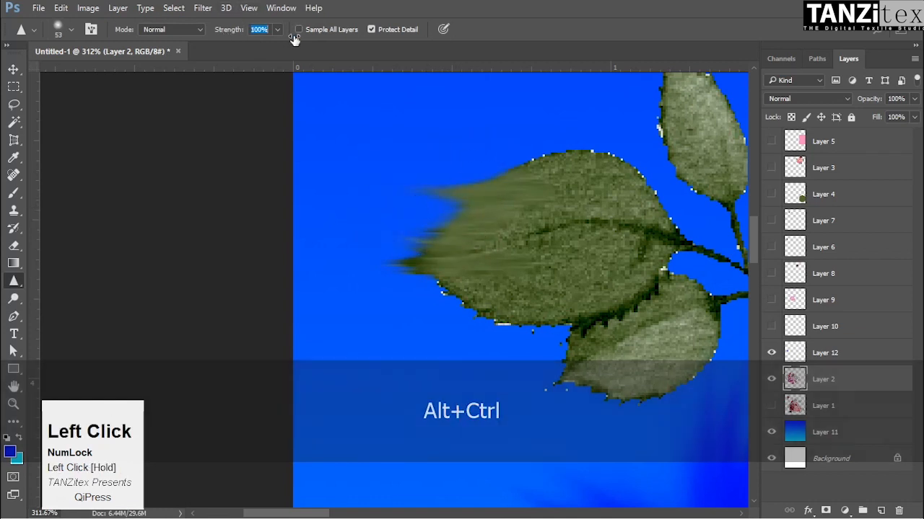
Try sharpening the smudged tip of the large leaf on Layer 2, and undo the sharpening
{"action": "mouse_move", "coordinate": [400, 240]}
{"action": "left_mouse_down"}
{"action": "mouse_move", "coordinate": [435, 208]}
{"action": "mouse_move", "coordinate": [495, 185]}
{"action": "mouse_move", "coordinate": [484, 237]}
{"action": "mouse_move", "coordinate": [540, 237]}
{"action": "mouse_move", "coordinate": [530, 185]}
{"action": "left_mouse_up"}
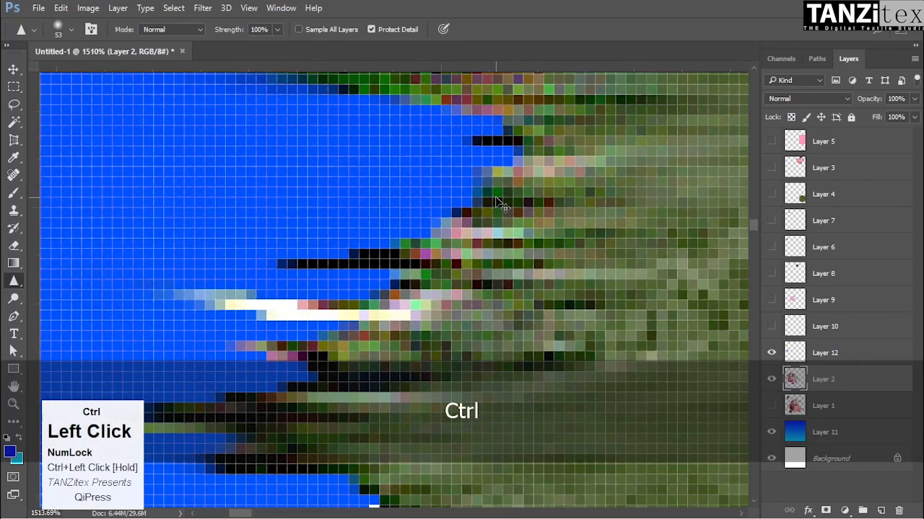
{"action": "key", "text": "ctrl+alt+z"}
{"action": "left_click_drag", "start_coordinate": [470, 223], "coordinate": [340, 208]}
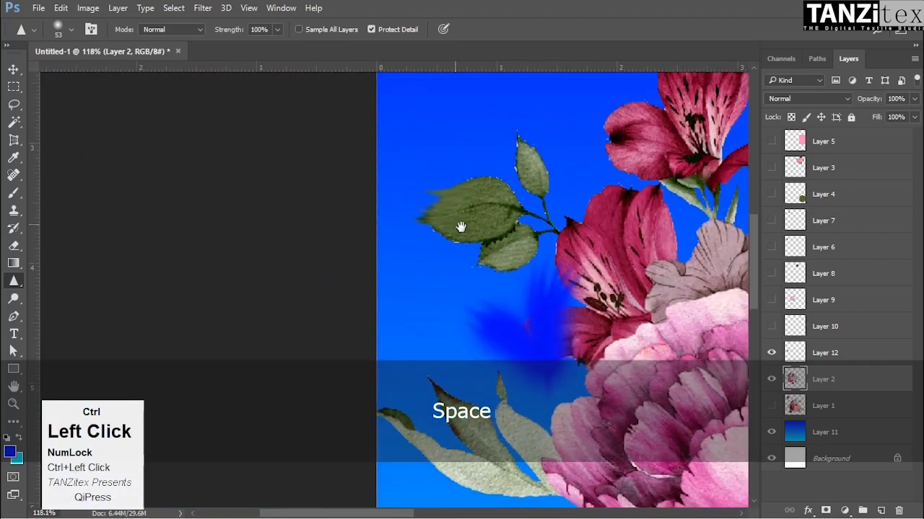
{"action": "left_click_drag", "start_coordinate": [462, 227], "coordinate": [456, 224]}
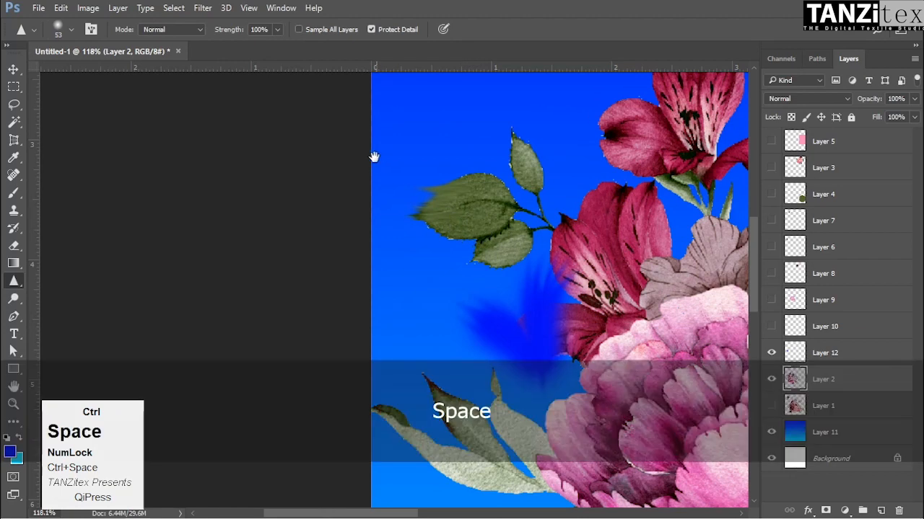
{"action": "left_click_drag", "start_coordinate": [373, 157], "coordinate": [395, 236]}
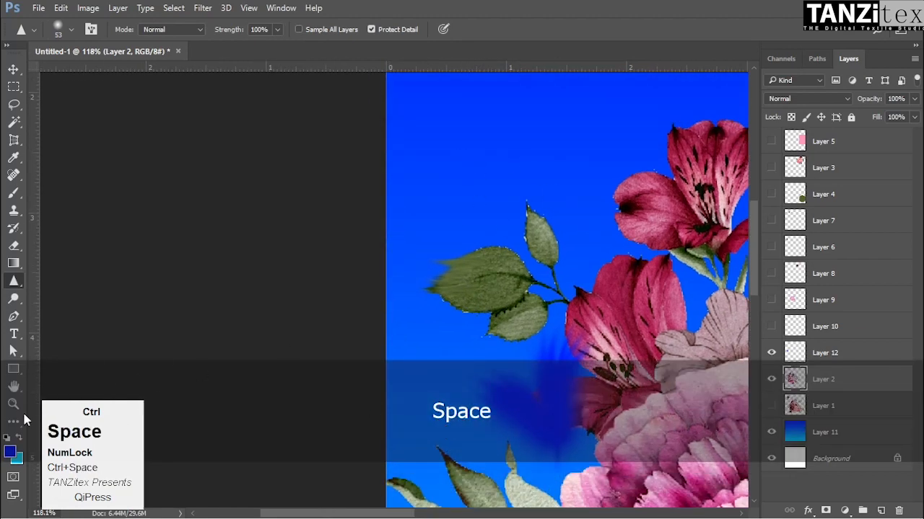
Swap the foreground and background colours so cyan is in front, and add a new empty layer directly above Layer 2
{"action": "left_click", "coordinate": [18, 437]}
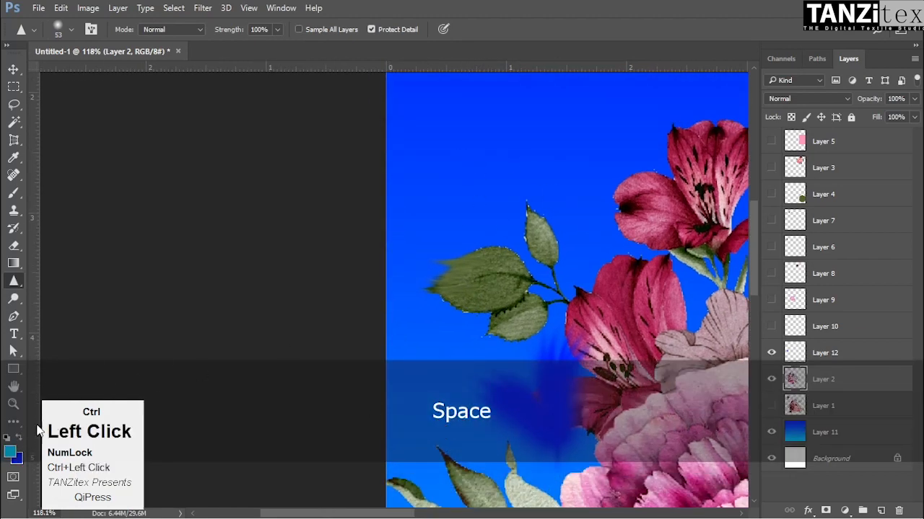
{"action": "left_click", "coordinate": [474, 180], "text": "ctrl"}
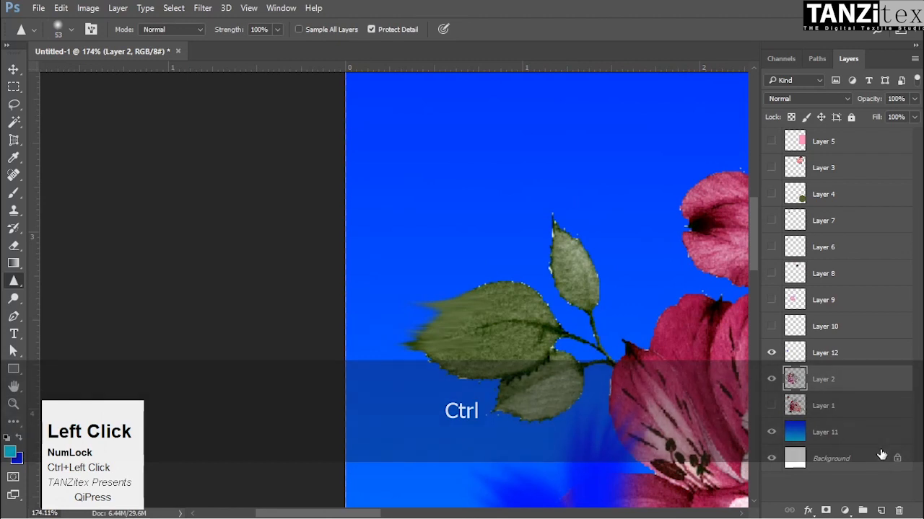
{"action": "left_click", "coordinate": [880, 511]}
Paint a soft cyan spot above the leaves on the new layer with a size 74 brush
{"action": "key", "text": "b"}
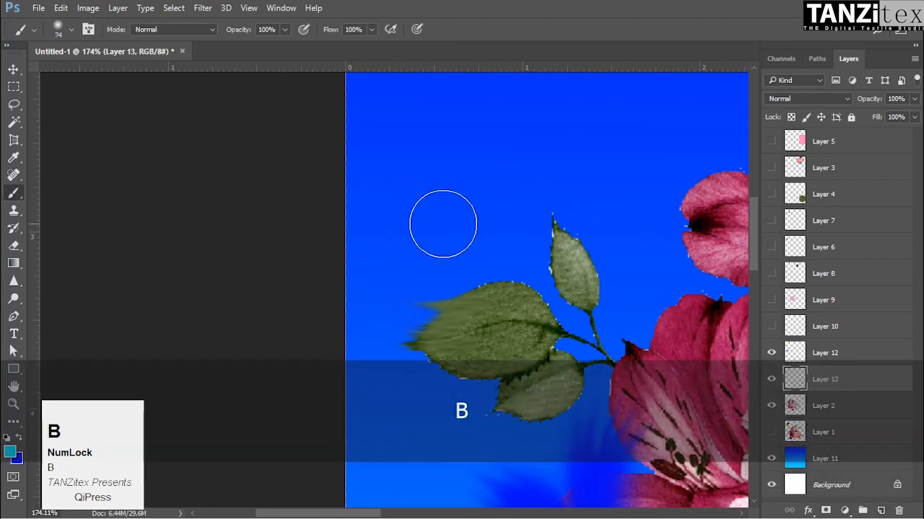
{"action": "mouse_move", "coordinate": [458, 181]}
{"action": "left_mouse_down"}
{"action": "mouse_move", "coordinate": [455, 211]}
{"action": "mouse_move", "coordinate": [491, 199]}
{"action": "mouse_move", "coordinate": [471, 182]}
{"action": "mouse_move", "coordinate": [445, 192]}
{"action": "left_mouse_up"}
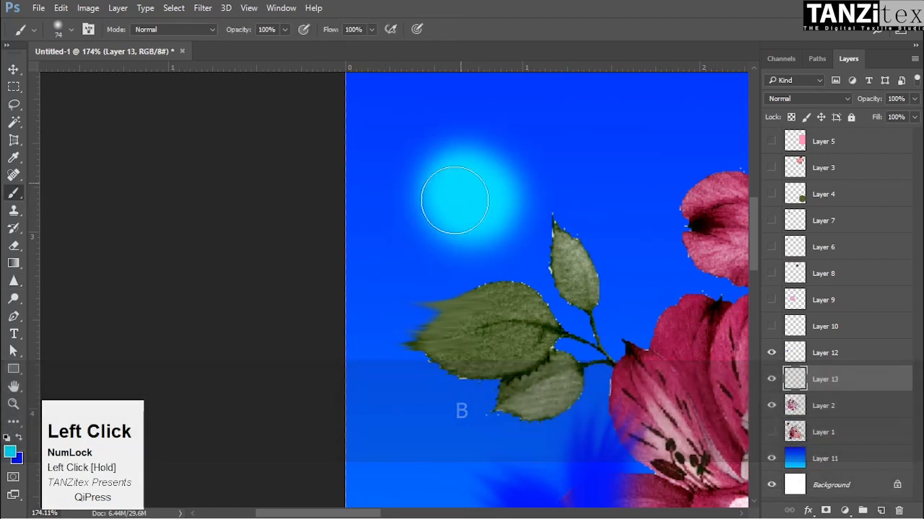
{"action": "left_click", "coordinate": [466, 173], "text": "ctrl"}
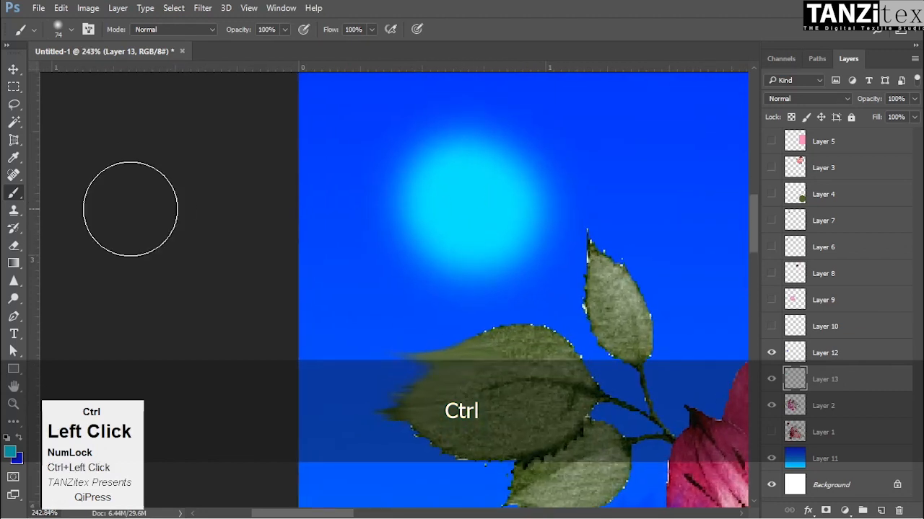
Try sharpening the soft cyan spot with a size 98 brush at 100% strength, and undo both the sharpening and the spot
{"action": "right_click", "coordinate": [15, 289]}
{"action": "left_click", "coordinate": [57, 288]}
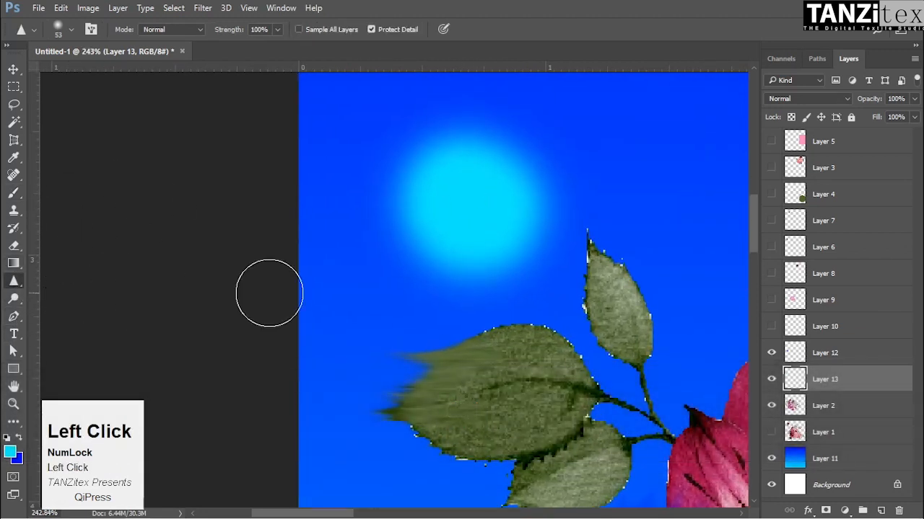
{"action": "right_click", "coordinate": [468, 211], "text": "alt"}
{"action": "mouse_move", "coordinate": [492, 145]}
{"action": "left_mouse_down"}
{"action": "mouse_move", "coordinate": [434, 173]}
{"action": "mouse_move", "coordinate": [450, 257]}
{"action": "mouse_move", "coordinate": [503, 197]}
{"action": "mouse_move", "coordinate": [396, 246]}
{"action": "mouse_move", "coordinate": [447, 171]}
{"action": "mouse_move", "coordinate": [521, 167]}
{"action": "mouse_move", "coordinate": [584, 208]}
{"action": "mouse_move", "coordinate": [468, 252]}
{"action": "mouse_move", "coordinate": [391, 222]}
{"action": "mouse_move", "coordinate": [498, 169]}
{"action": "mouse_move", "coordinate": [561, 192]}
{"action": "mouse_move", "coordinate": [593, 262]}
{"action": "mouse_move", "coordinate": [523, 285]}
{"action": "mouse_move", "coordinate": [363, 234]}
{"action": "mouse_move", "coordinate": [504, 157]}
{"action": "mouse_move", "coordinate": [472, 292]}
{"action": "mouse_move", "coordinate": [402, 257]}
{"action": "mouse_move", "coordinate": [432, 233]}
{"action": "mouse_move", "coordinate": [446, 157]}
{"action": "mouse_move", "coordinate": [354, 257]}
{"action": "mouse_move", "coordinate": [438, 197]}
{"action": "mouse_move", "coordinate": [371, 186]}
{"action": "mouse_move", "coordinate": [576, 177]}
{"action": "mouse_move", "coordinate": [459, 138]}
{"action": "mouse_move", "coordinate": [367, 233]}
{"action": "mouse_move", "coordinate": [426, 171]}
{"action": "mouse_move", "coordinate": [456, 277]}
{"action": "mouse_move", "coordinate": [508, 185]}
{"action": "mouse_move", "coordinate": [392, 213]}
{"action": "mouse_move", "coordinate": [494, 227]}
{"action": "left_mouse_up"}
{"action": "key", "text": "ctrl+alt+z"}
{"action": "key", "text": "ctrl+alt+z"}
{"action": "key", "text": "ctrl+alt+z"}
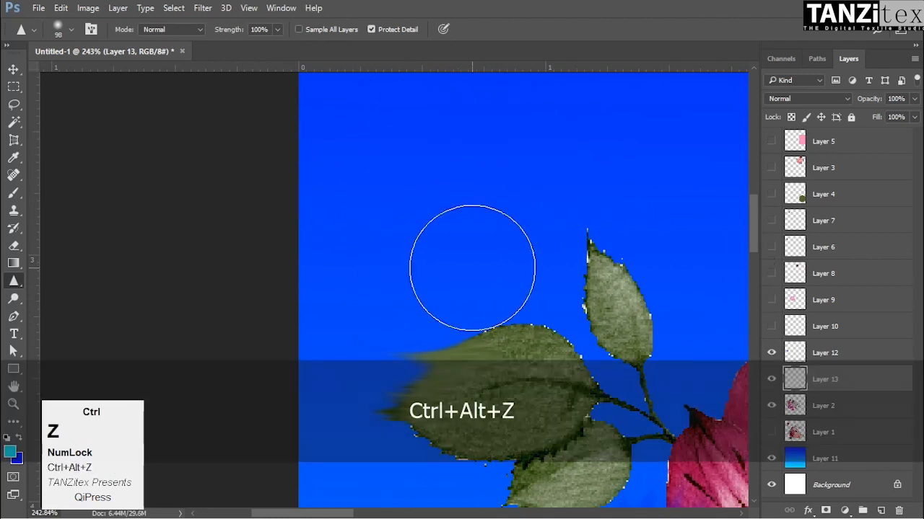
Set the 74 px brush to 100% hardness and paint one solid cyan circle above the leaves
{"action": "key", "text": "b"}
{"action": "left_click_drag", "start_coordinate": [472, 188], "coordinate": [472, 418]}
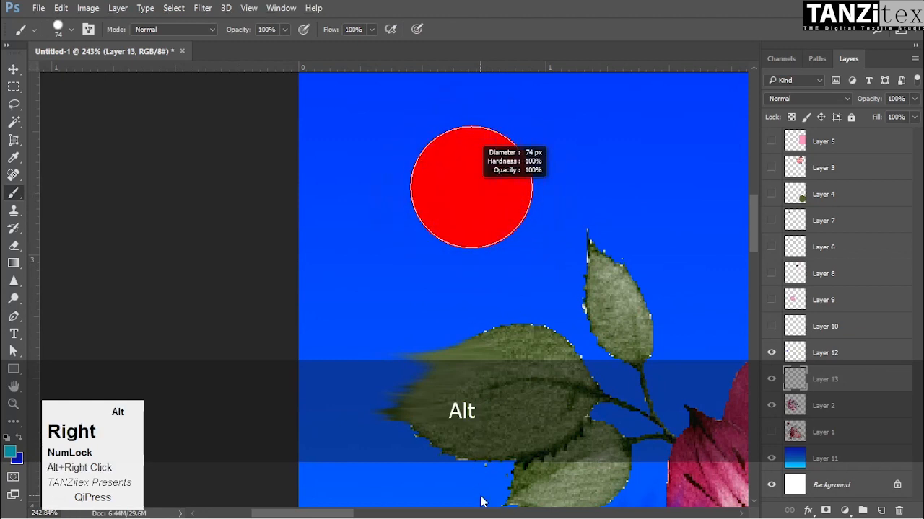
{"action": "left_click", "coordinate": [458, 185]}
{"action": "mouse_move", "coordinate": [405, 238]}
{"action": "left_mouse_down"}
{"action": "mouse_move", "coordinate": [503, 265]}
{"action": "mouse_move", "coordinate": [531, 250]}
{"action": "mouse_move", "coordinate": [301, 200]}
{"action": "left_mouse_up"}
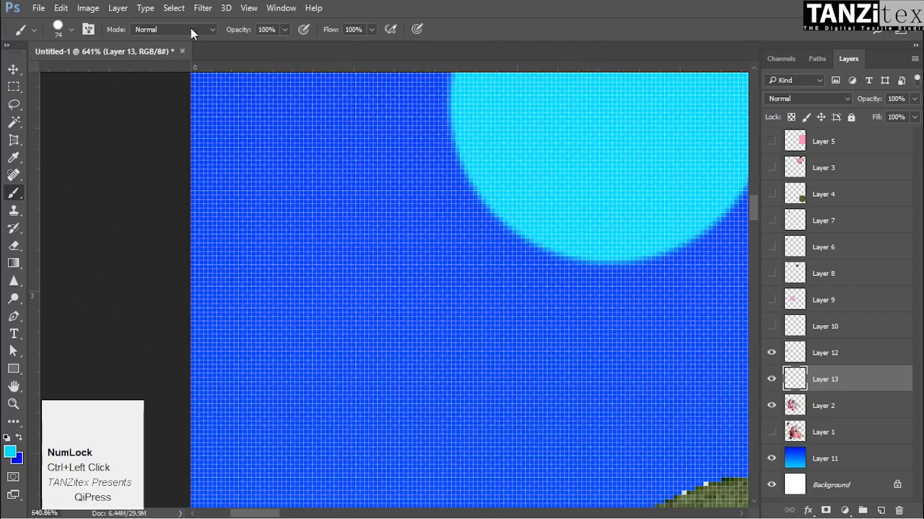
{"action": "right_click", "coordinate": [209, 57]}
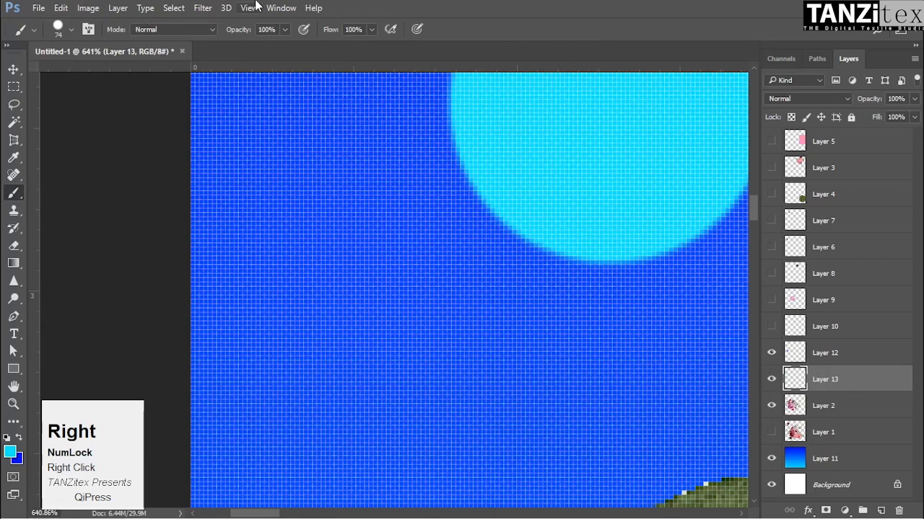
Add a second cyan circle up and to the right of the first with the Pencil tool at a size of 64
{"action": "right_click", "coordinate": [19, 194]}
{"action": "left_click", "coordinate": [62, 203]}
{"action": "left_click", "coordinate": [505, 257], "text": "ctrl"}
{"action": "left_click_drag", "start_coordinate": [580, 192], "coordinate": [645, 200]}
{"action": "left_click", "coordinate": [587, 196]}
{"action": "left_click_drag", "start_coordinate": [557, 251], "coordinate": [581, 245]}
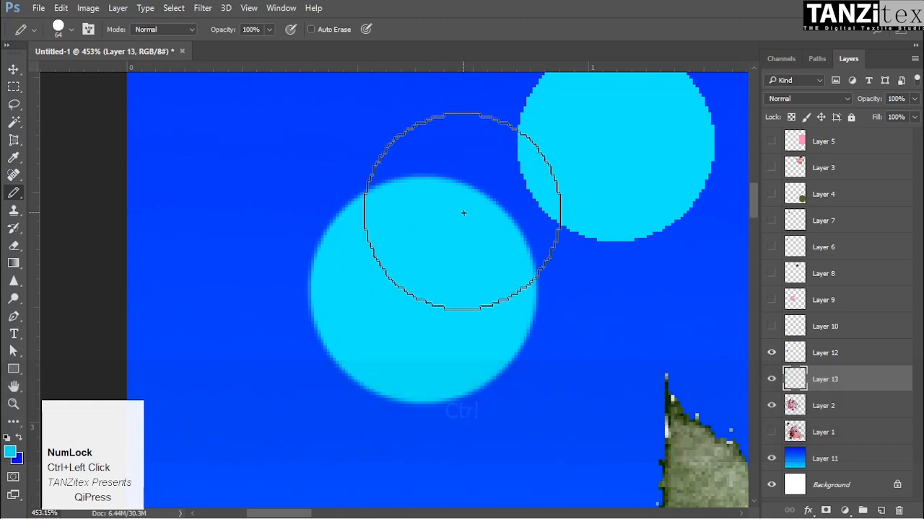
Sharpen the edges of the brush-painted cyan circle, mainly its upper right, with a size 41 brush at 100% strength
{"action": "left_click", "coordinate": [13, 281]}
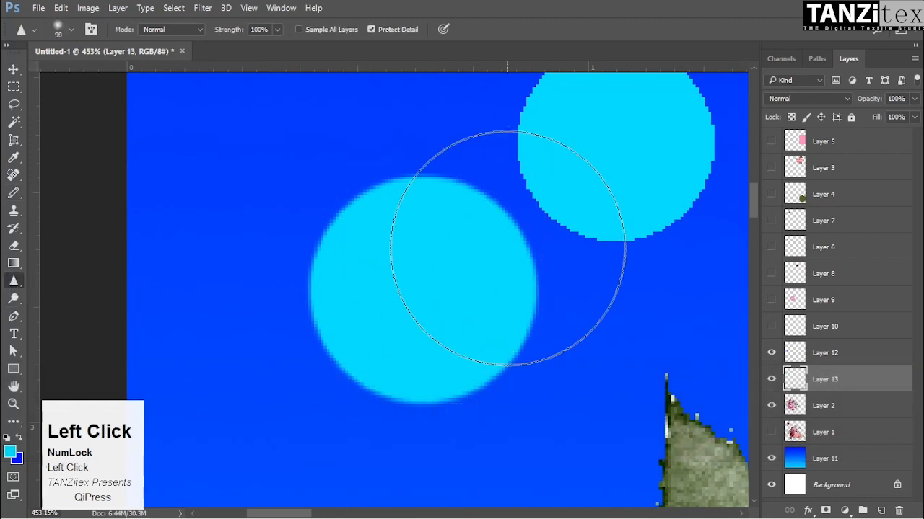
{"action": "right_click", "coordinate": [452, 214], "text": "alt"}
{"action": "mouse_move", "coordinate": [462, 195]}
{"action": "left_mouse_down"}
{"action": "mouse_move", "coordinate": [500, 275]}
{"action": "mouse_move", "coordinate": [478, 211]}
{"action": "mouse_move", "coordinate": [467, 205]}
{"action": "mouse_move", "coordinate": [543, 268]}
{"action": "left_mouse_up"}
{"action": "mouse_move", "coordinate": [499, 241]}
{"action": "left_mouse_down"}
{"action": "mouse_move", "coordinate": [569, 266]}
{"action": "mouse_move", "coordinate": [511, 207]}
{"action": "mouse_move", "coordinate": [548, 253]}
{"action": "left_mouse_up"}
{"action": "left_click_drag", "start_coordinate": [563, 265], "coordinate": [477, 252]}
{"action": "mouse_move", "coordinate": [539, 283]}
{"action": "left_mouse_down"}
{"action": "mouse_move", "coordinate": [519, 252]}
{"action": "mouse_move", "coordinate": [518, 262]}
{"action": "left_mouse_up"}
{"action": "mouse_move", "coordinate": [486, 290]}
{"action": "left_mouse_down"}
{"action": "mouse_move", "coordinate": [517, 231]}
{"action": "mouse_move", "coordinate": [457, 278]}
{"action": "mouse_move", "coordinate": [390, 281]}
{"action": "mouse_move", "coordinate": [481, 287]}
{"action": "mouse_move", "coordinate": [369, 259]}
{"action": "mouse_move", "coordinate": [333, 209]}
{"action": "mouse_move", "coordinate": [365, 142]}
{"action": "mouse_move", "coordinate": [391, 132]}
{"action": "mouse_move", "coordinate": [335, 166]}
{"action": "mouse_move", "coordinate": [337, 226]}
{"action": "mouse_move", "coordinate": [353, 212]}
{"action": "left_mouse_up"}
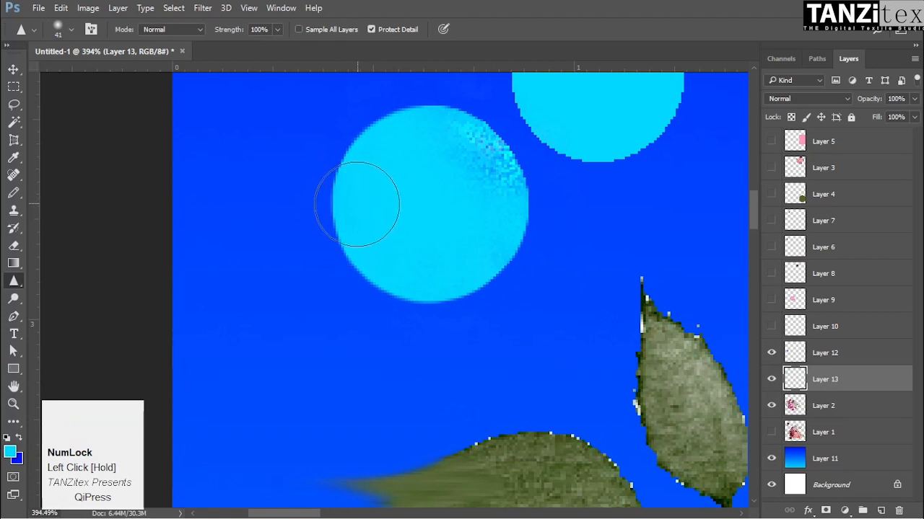
Soften the grainy upper-right area of the sharpened circle with the Blur tool at size 21 and 50% strength
{"action": "right_click", "coordinate": [13, 283]}
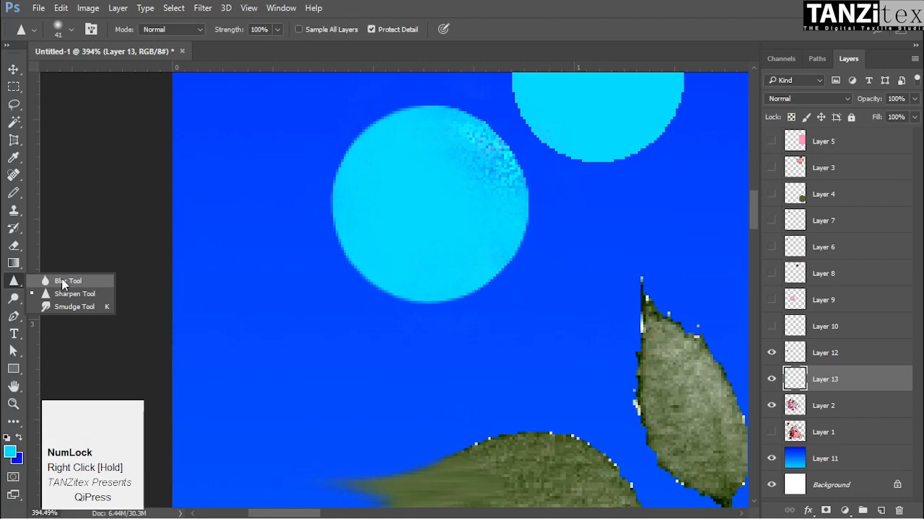
{"action": "left_click", "coordinate": [64, 281]}
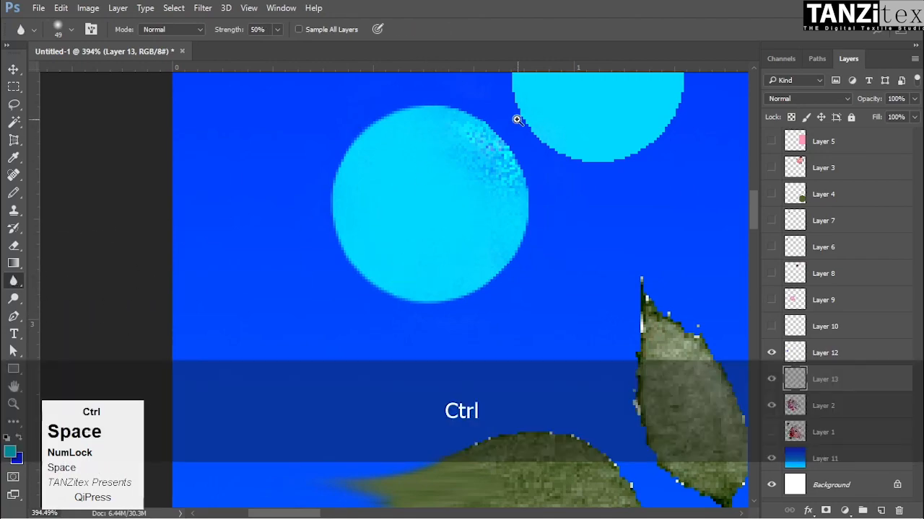
{"action": "left_click", "coordinate": [516, 123], "text": "ctrl"}
{"action": "right_click", "coordinate": [513, 220], "text": "alt"}
{"action": "mouse_move", "coordinate": [470, 138]}
{"action": "left_mouse_down"}
{"action": "mouse_move", "coordinate": [419, 123]}
{"action": "mouse_move", "coordinate": [470, 278]}
{"action": "left_mouse_up"}
Blur the upper-left edge of the pencil-drawn cyan circle at 50% strength
{"action": "key", "text": "space"}
{"action": "left_click_drag", "start_coordinate": [583, 123], "coordinate": [591, 376]}
{"action": "left_click_drag", "start_coordinate": [551, 206], "coordinate": [575, 173]}
{"action": "mouse_move", "coordinate": [623, 205]}
{"action": "left_mouse_down"}
{"action": "mouse_move", "coordinate": [505, 210]}
{"action": "mouse_move", "coordinate": [571, 215]}
{"action": "mouse_move", "coordinate": [609, 169]}
{"action": "mouse_move", "coordinate": [612, 188]}
{"action": "left_mouse_up"}
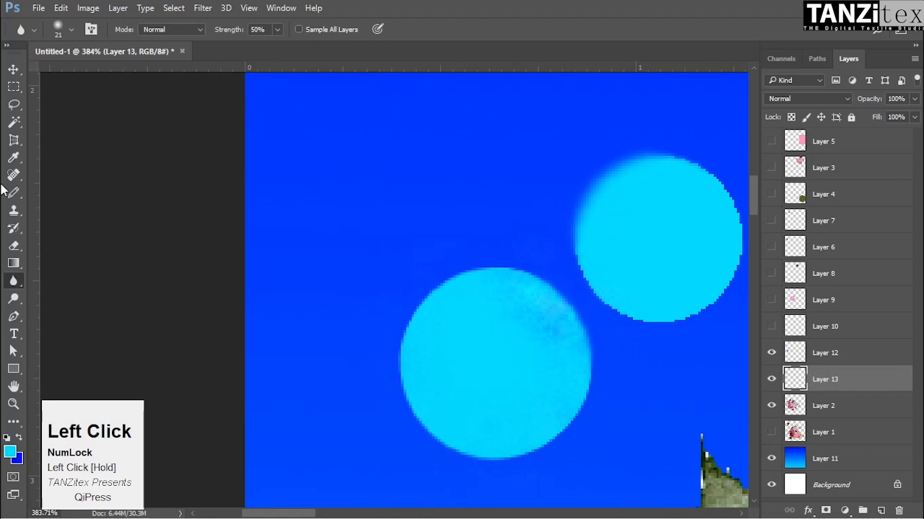
{"action": "right_click", "coordinate": [15, 281]}
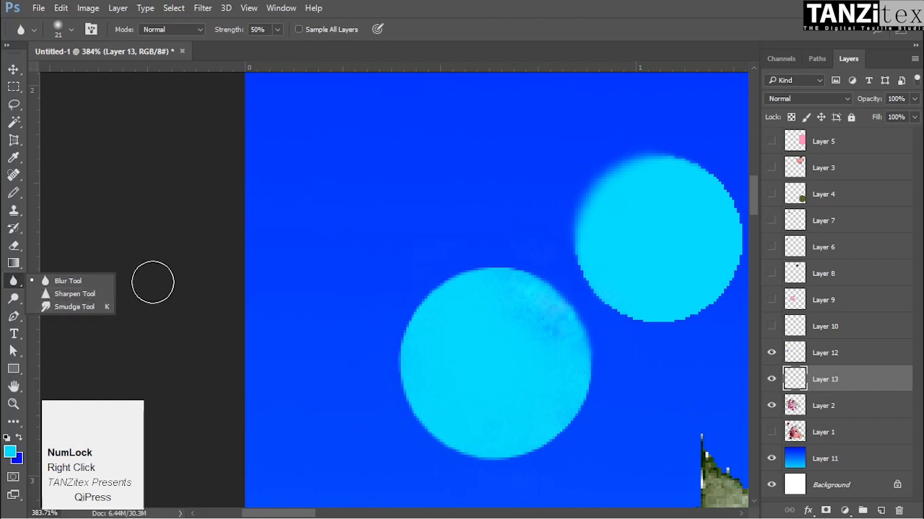
Smudge the upper-left edge of the pencil-drawn cyan circle outward into a pointed tail at size 13 and 50% strength
{"action": "left_click", "coordinate": [83, 306]}
{"action": "left_click_drag", "start_coordinate": [598, 213], "coordinate": [513, 181]}
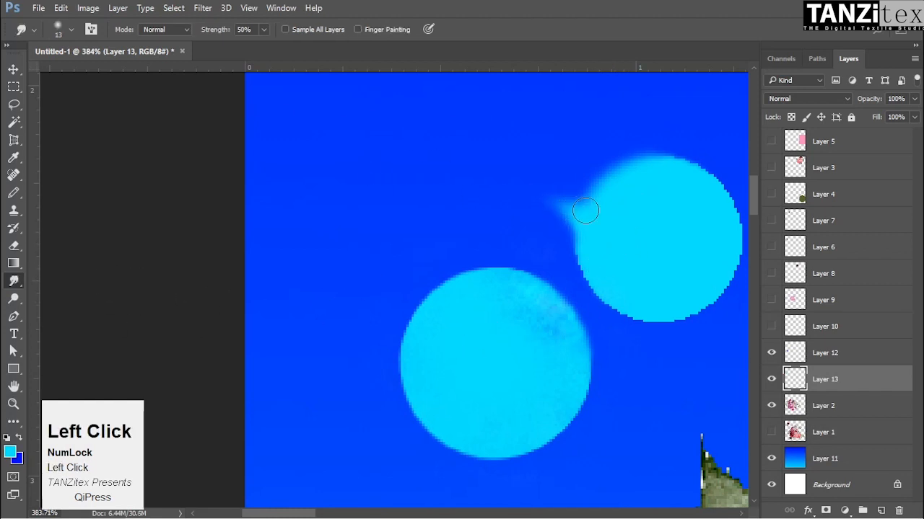
{"action": "left_click_drag", "start_coordinate": [626, 205], "coordinate": [379, 155]}
{"action": "mouse_move", "coordinate": [594, 195]}
{"action": "left_mouse_down"}
{"action": "mouse_move", "coordinate": [452, 193]}
{"action": "mouse_move", "coordinate": [252, 166]}
{"action": "left_mouse_up"}
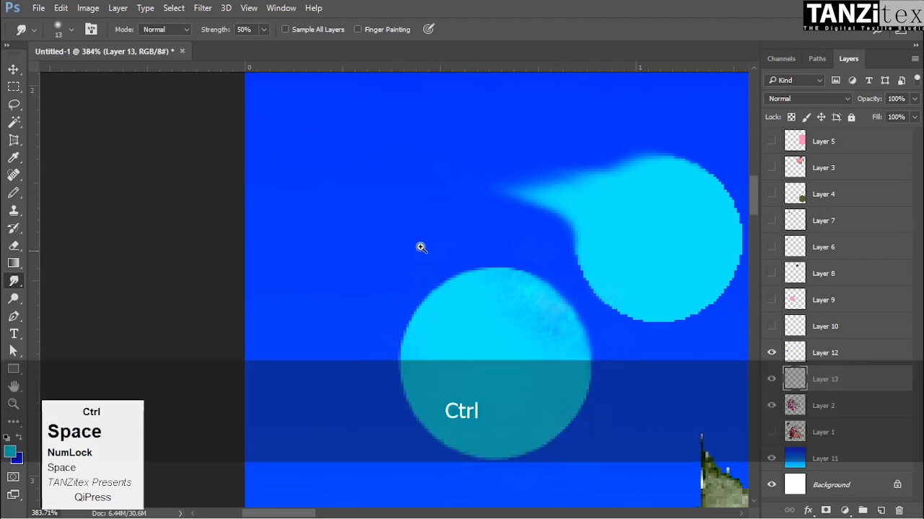
{"action": "left_click_drag", "start_coordinate": [493, 228], "coordinate": [428, 229]}
{"action": "left_click_drag", "start_coordinate": [569, 293], "coordinate": [2, 237]}
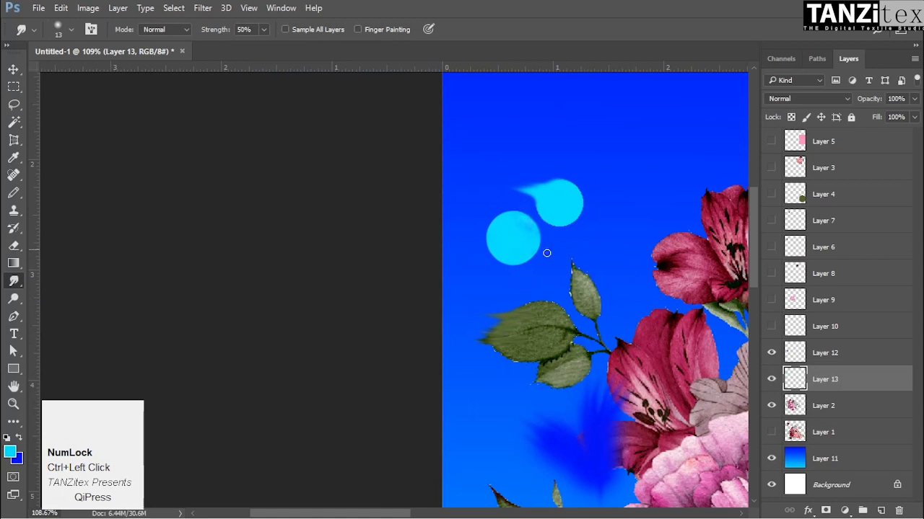
Activate the Dodge tool and bring the flower bouquet into view
{"action": "left_click", "coordinate": [13, 301]}
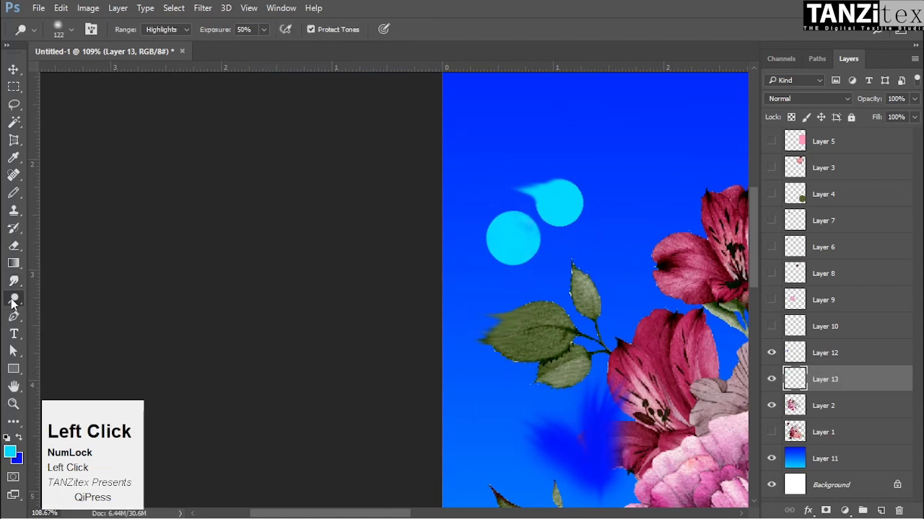
{"action": "right_click", "coordinate": [13, 302]}
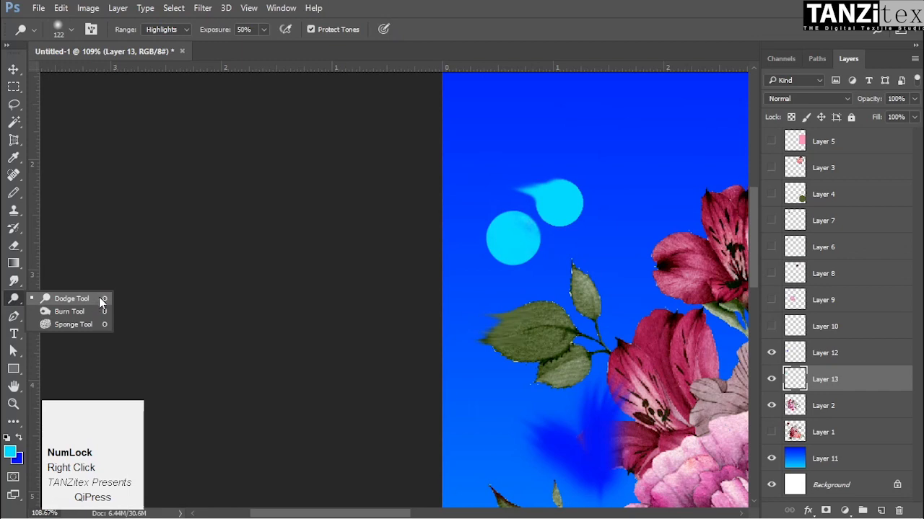
{"action": "left_click", "coordinate": [95, 298]}
{"action": "key", "text": "space"}
{"action": "mouse_move", "coordinate": [704, 352]}
{"action": "left_mouse_down"}
{"action": "mouse_move", "coordinate": [509, 319]}
{"action": "mouse_move", "coordinate": [499, 302]}
{"action": "left_mouse_up"}
{"action": "left_click", "coordinate": [498, 301], "text": "ctrl"}
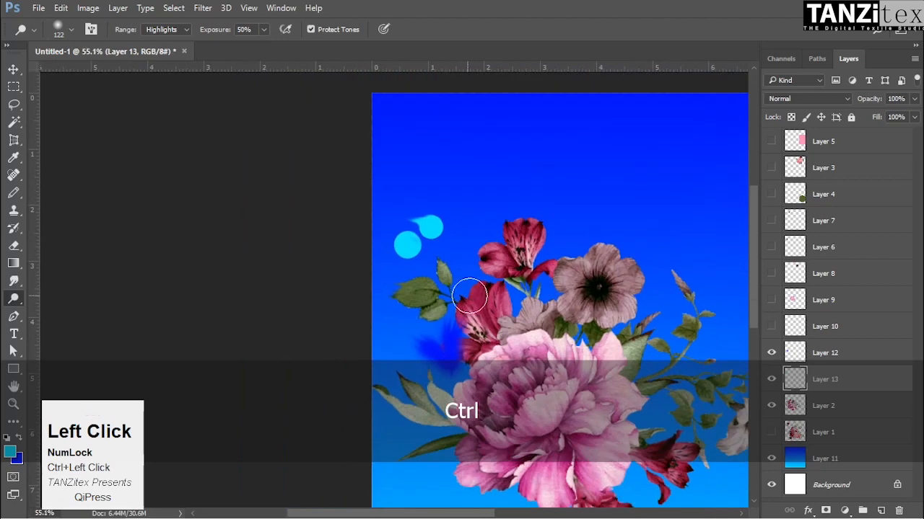
Select the flower bouquet on Layer 2 and move it right and slightly up on the blue background
{"action": "key", "text": "v"}
{"action": "left_click_drag", "start_coordinate": [477, 256], "coordinate": [575, 233]}
{"action": "key", "text": "ctrl+space"}
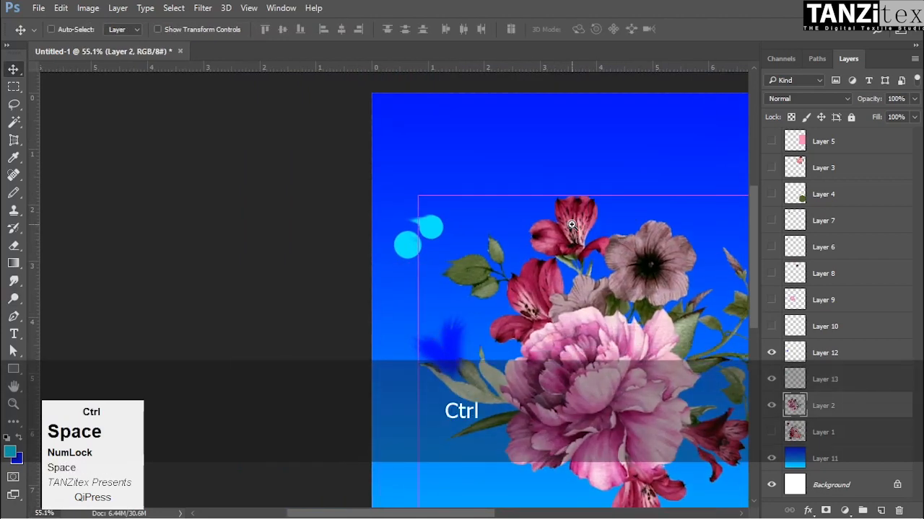
{"action": "left_click", "coordinate": [575, 232], "text": "ctrl"}
{"action": "left_click_drag", "start_coordinate": [614, 239], "coordinate": [600, 160]}
{"action": "key", "text": "ctrl+space"}
{"action": "left_click_drag", "start_coordinate": [625, 286], "coordinate": [560, 274]}
{"action": "key", "text": "ctrl+space"}
{"action": "left_click", "coordinate": [660, 238], "text": "ctrl"}
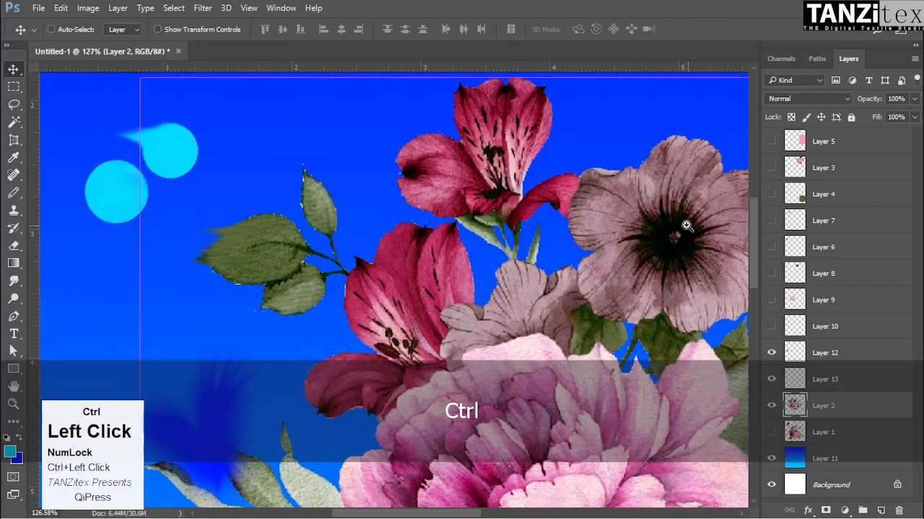
{"action": "left_click_drag", "start_coordinate": [602, 304], "coordinate": [566, 308]}
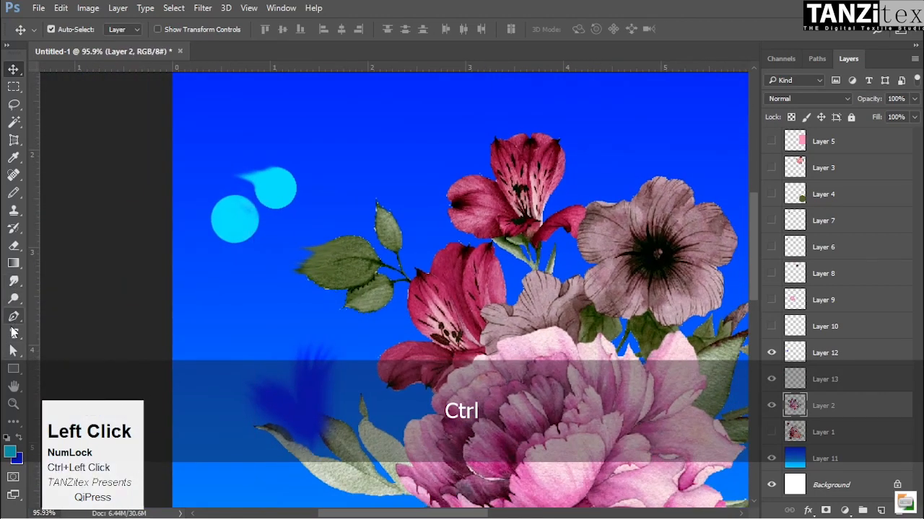
Dodge the highlights of the mauve flower's petals with a size 122 brush at 50% exposure, and undo the strokes
{"action": "right_click", "coordinate": [13, 299]}
{"action": "left_click", "coordinate": [50, 297]}
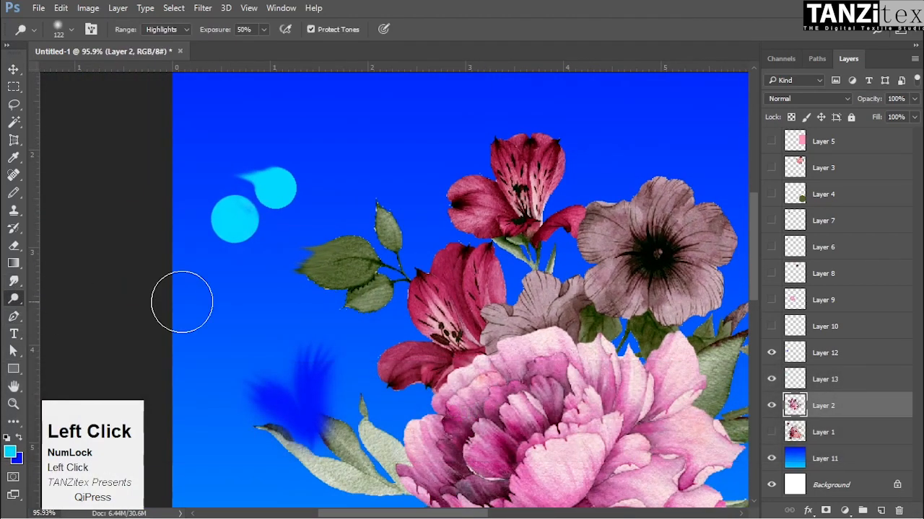
{"action": "mouse_move", "coordinate": [650, 249]}
{"action": "left_mouse_down"}
{"action": "mouse_move", "coordinate": [655, 273]}
{"action": "mouse_move", "coordinate": [659, 244]}
{"action": "mouse_move", "coordinate": [637, 251]}
{"action": "mouse_move", "coordinate": [673, 267]}
{"action": "mouse_move", "coordinate": [652, 232]}
{"action": "mouse_move", "coordinate": [635, 270]}
{"action": "mouse_move", "coordinate": [668, 249]}
{"action": "mouse_move", "coordinate": [640, 234]}
{"action": "mouse_move", "coordinate": [667, 268]}
{"action": "mouse_move", "coordinate": [647, 250]}
{"action": "left_mouse_up"}
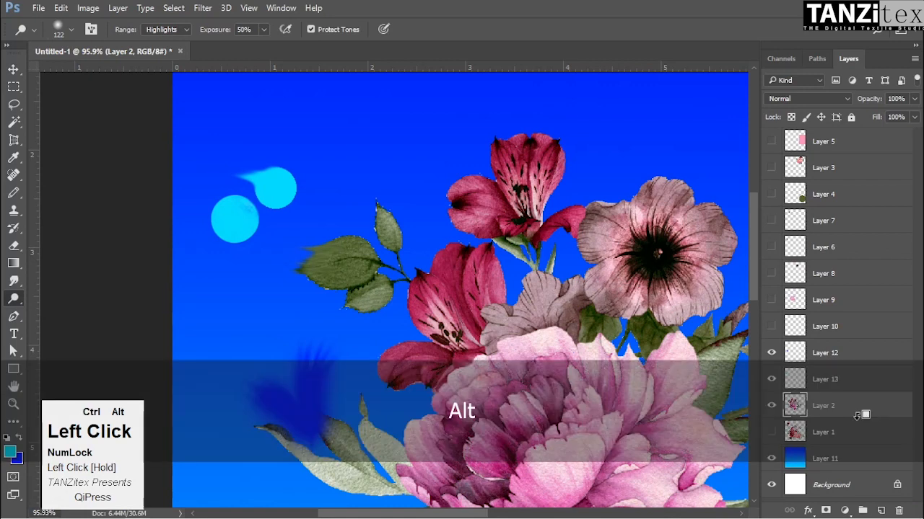
{"action": "key", "text": "ctrl+alt+z"}
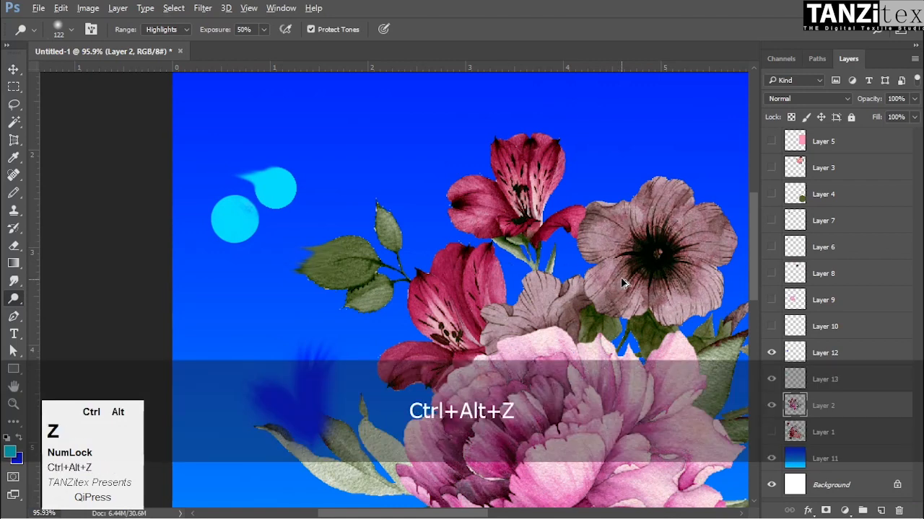
{"action": "mouse_move", "coordinate": [655, 196]}
{"action": "left_mouse_down"}
{"action": "mouse_move", "coordinate": [681, 196]}
{"action": "mouse_move", "coordinate": [666, 217]}
{"action": "left_mouse_up"}
{"action": "key", "text": "ctrl+alt+z"}
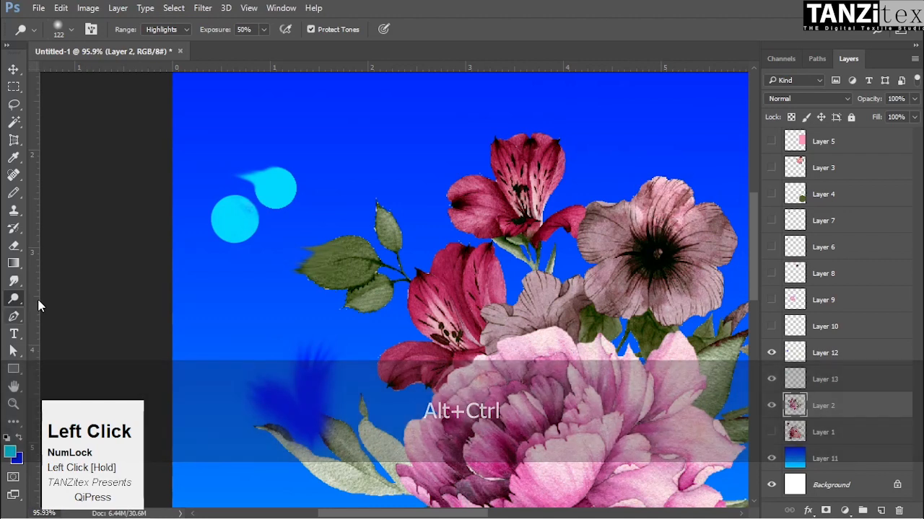
{"action": "key", "text": "ctrl+alt+z"}
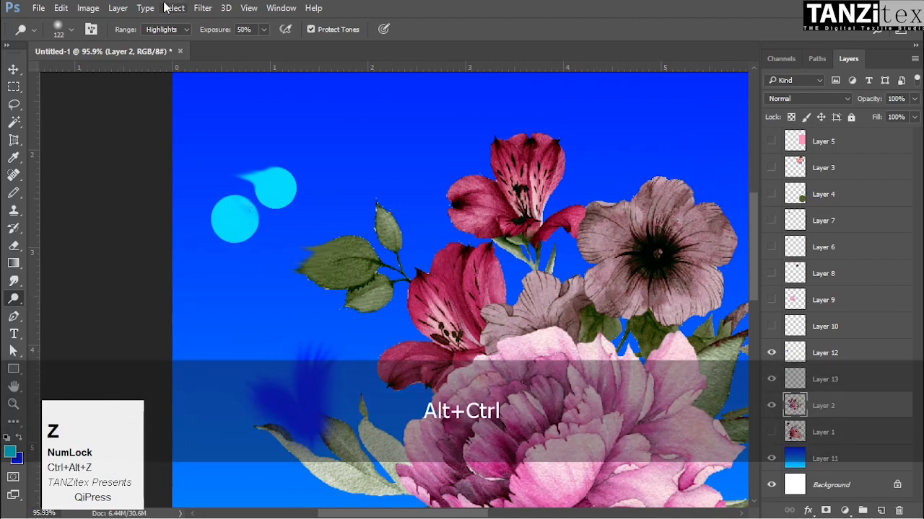
Dodge the midtones of the crimson flower's upper petals beside the green leaves at 50% exposure
{"action": "left_click", "coordinate": [185, 31]}
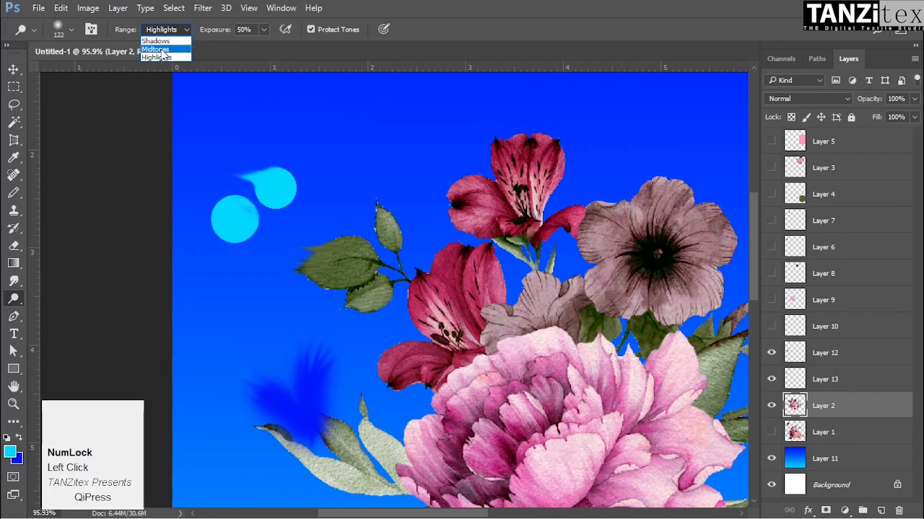
{"action": "left_click", "coordinate": [167, 49]}
{"action": "key", "text": "space"}
{"action": "left_click_drag", "start_coordinate": [682, 254], "coordinate": [440, 204]}
{"action": "mouse_move", "coordinate": [375, 152]}
{"action": "left_mouse_down"}
{"action": "mouse_move", "coordinate": [502, 189]}
{"action": "mouse_move", "coordinate": [451, 160]}
{"action": "mouse_move", "coordinate": [448, 177]}
{"action": "mouse_move", "coordinate": [464, 178]}
{"action": "mouse_move", "coordinate": [456, 195]}
{"action": "mouse_move", "coordinate": [446, 167]}
{"action": "mouse_move", "coordinate": [472, 199]}
{"action": "mouse_move", "coordinate": [469, 209]}
{"action": "mouse_move", "coordinate": [441, 150]}
{"action": "mouse_move", "coordinate": [466, 199]}
{"action": "mouse_move", "coordinate": [456, 149]}
{"action": "left_mouse_up"}
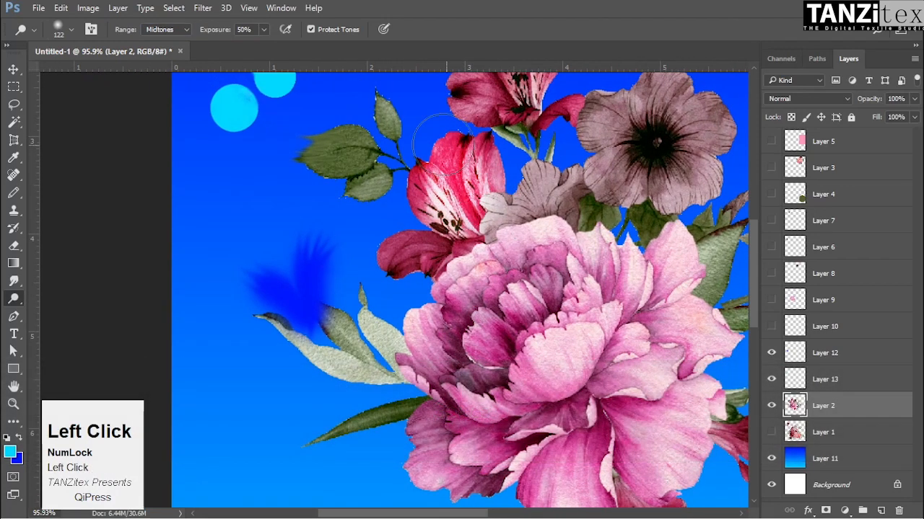
{"action": "left_click_drag", "start_coordinate": [464, 187], "coordinate": [456, 189]}
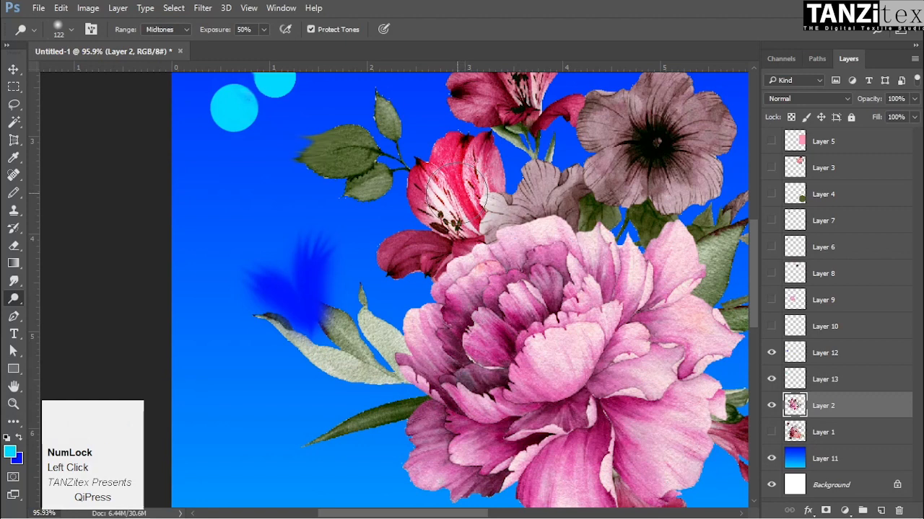
Undo the midtone dodge strokes and the move of the bouquet
{"action": "key", "text": "ctrl+alt+z"}
{"action": "key", "text": "ctrl+alt+z"}
{"action": "key", "text": "ctrl+alt+z"}
{"action": "key", "text": "ctrl+alt+z"}
{"action": "key", "text": "ctrl+alt+z"}
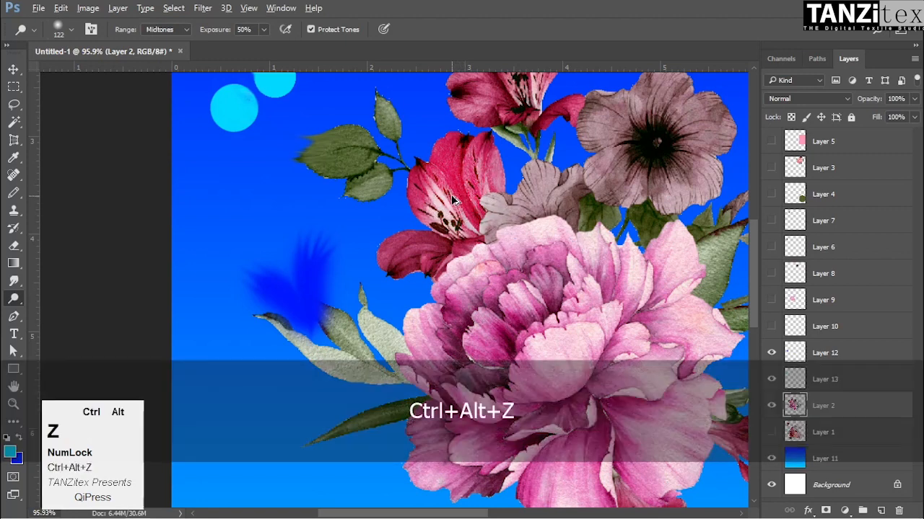
{"action": "key", "text": "ctrl+alt+z"}
{"action": "key", "text": "ctrl+alt+z"}
{"action": "key", "text": "ctrl+alt+z"}
{"action": "key", "text": "ctrl+alt+z"}
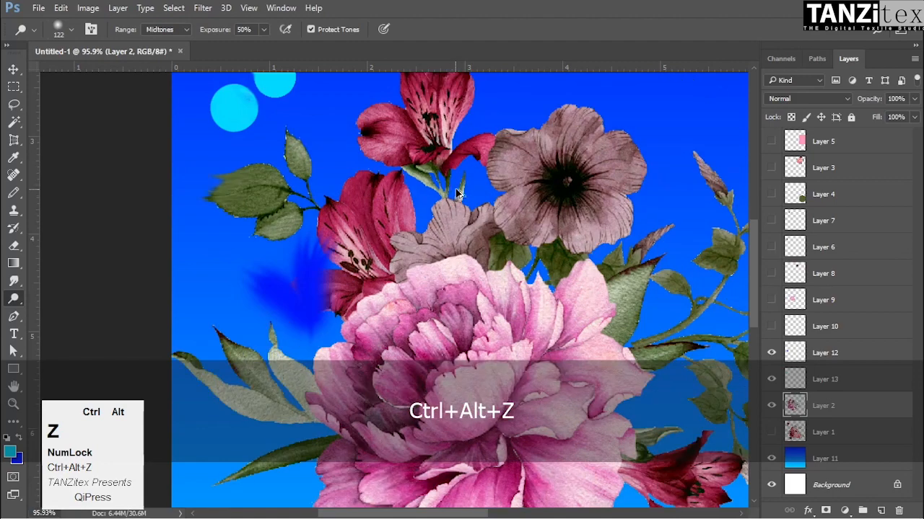
Dodge the shadows in the dark markings of the crimson flower's upper petals with a size 70 brush at 50% exposure
{"action": "key", "text": "space"}
{"action": "left_click_drag", "start_coordinate": [344, 202], "coordinate": [388, 194]}
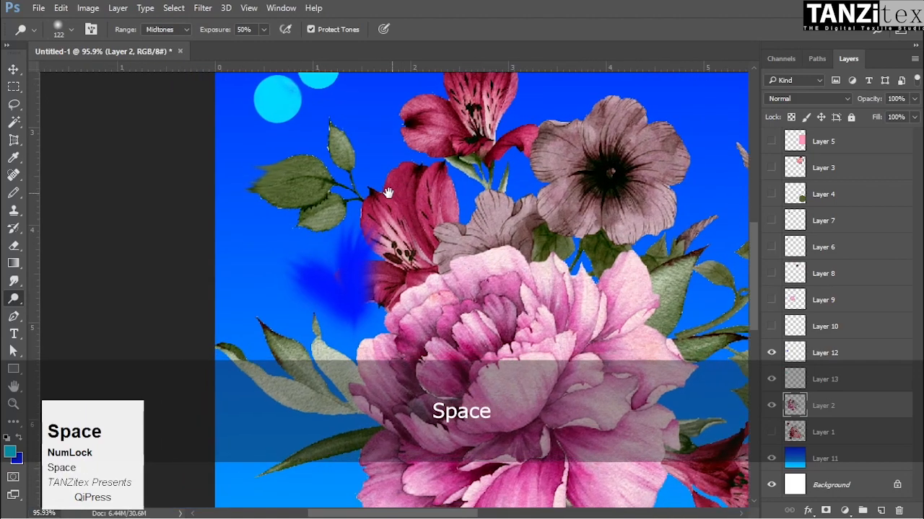
{"action": "left_click", "coordinate": [158, 30]}
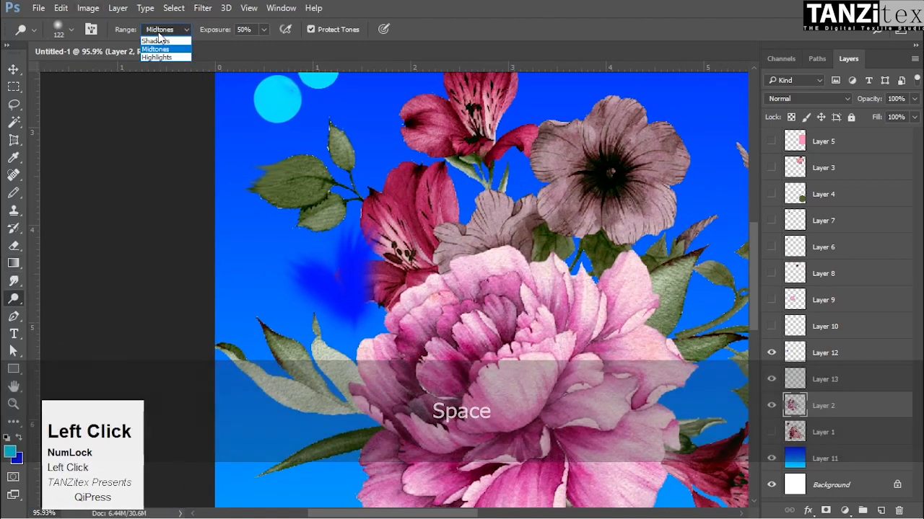
{"action": "left_click", "coordinate": [163, 35]}
{"action": "key", "text": "ctrl"}
{"action": "left_click_drag", "start_coordinate": [410, 102], "coordinate": [437, 219]}
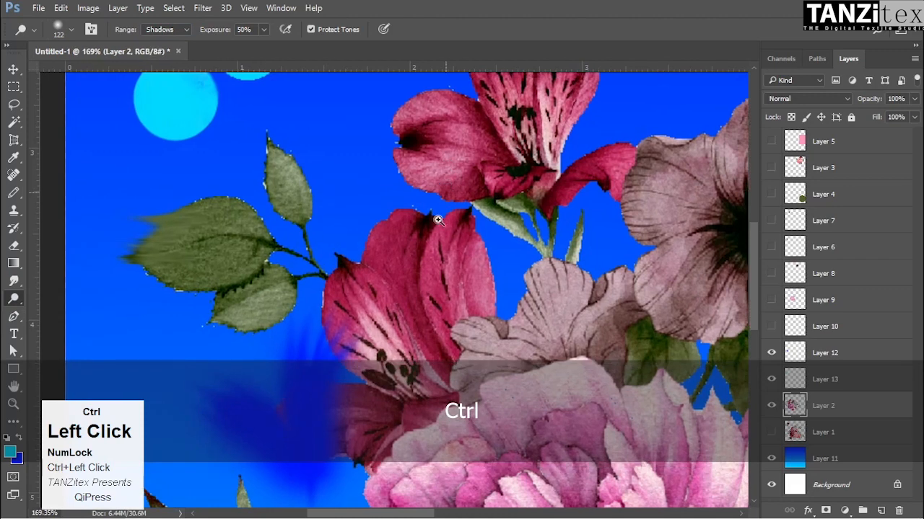
{"action": "right_click", "coordinate": [439, 251], "text": "alt"}
{"action": "left_click", "coordinate": [414, 250]}
{"action": "mouse_move", "coordinate": [414, 251]}
{"action": "left_mouse_down"}
{"action": "mouse_move", "coordinate": [430, 309]}
{"action": "mouse_move", "coordinate": [421, 246]}
{"action": "mouse_move", "coordinate": [429, 227]}
{"action": "mouse_move", "coordinate": [437, 282]}
{"action": "mouse_move", "coordinate": [448, 191]}
{"action": "mouse_move", "coordinate": [434, 328]}
{"action": "mouse_move", "coordinate": [421, 245]}
{"action": "mouse_move", "coordinate": [430, 225]}
{"action": "mouse_move", "coordinate": [453, 351]}
{"action": "mouse_move", "coordinate": [415, 258]}
{"action": "mouse_move", "coordinate": [440, 210]}
{"action": "mouse_move", "coordinate": [435, 337]}
{"action": "mouse_move", "coordinate": [423, 307]}
{"action": "mouse_move", "coordinate": [427, 217]}
{"action": "mouse_move", "coordinate": [443, 280]}
{"action": "left_mouse_up"}
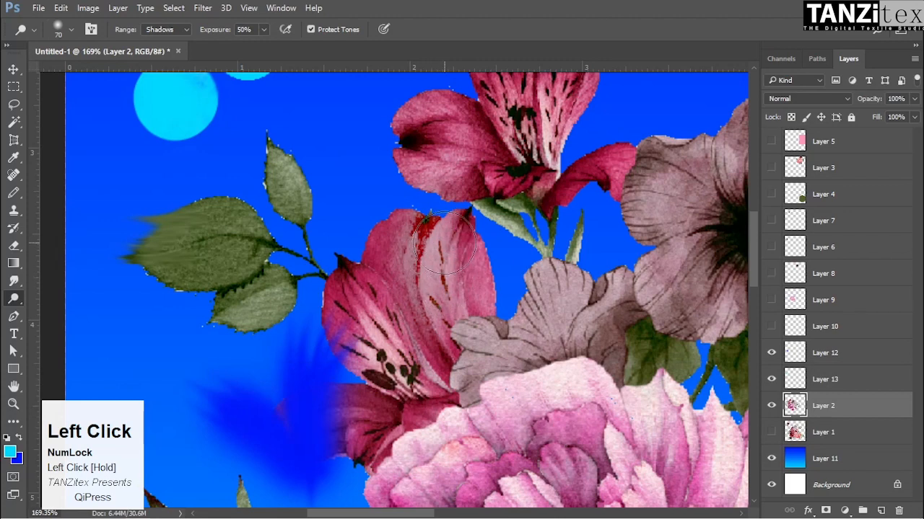
{"action": "mouse_move", "coordinate": [431, 249]}
{"action": "left_mouse_down"}
{"action": "mouse_move", "coordinate": [458, 355]}
{"action": "mouse_move", "coordinate": [433, 277]}
{"action": "mouse_move", "coordinate": [447, 221]}
{"action": "mouse_move", "coordinate": [437, 238]}
{"action": "mouse_move", "coordinate": [442, 321]}
{"action": "mouse_move", "coordinate": [437, 223]}
{"action": "mouse_move", "coordinate": [456, 207]}
{"action": "left_mouse_up"}
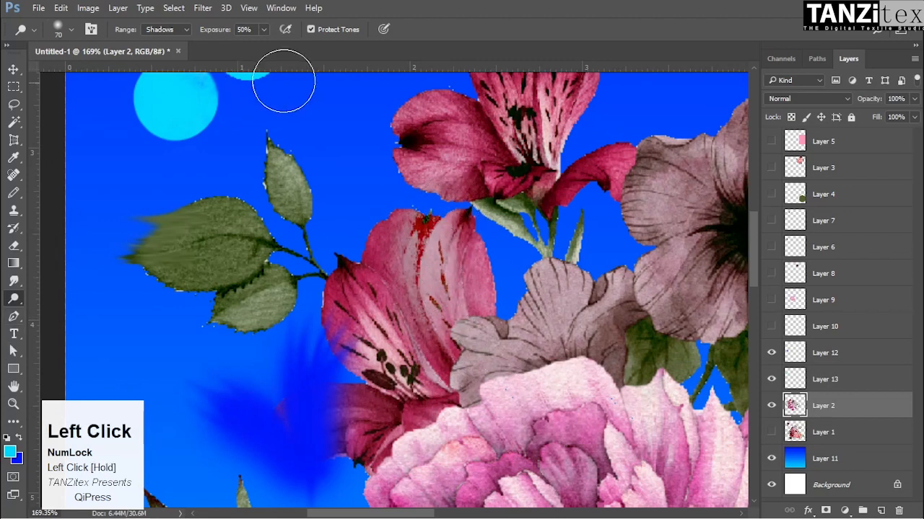
Reselect the Dodge tool with the Shadows range and lighten the same petal markings again
{"action": "right_click", "coordinate": [15, 302]}
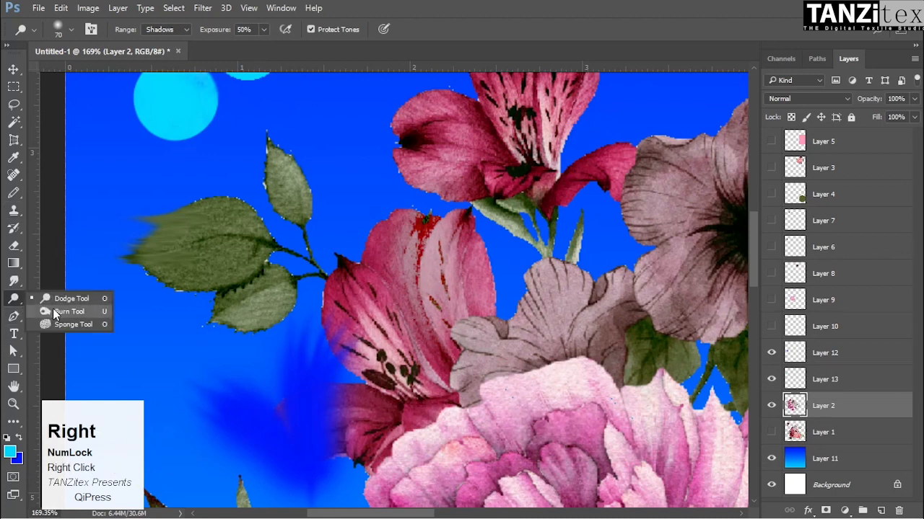
{"action": "left_click", "coordinate": [15, 301]}
{"action": "right_click", "coordinate": [15, 302]}
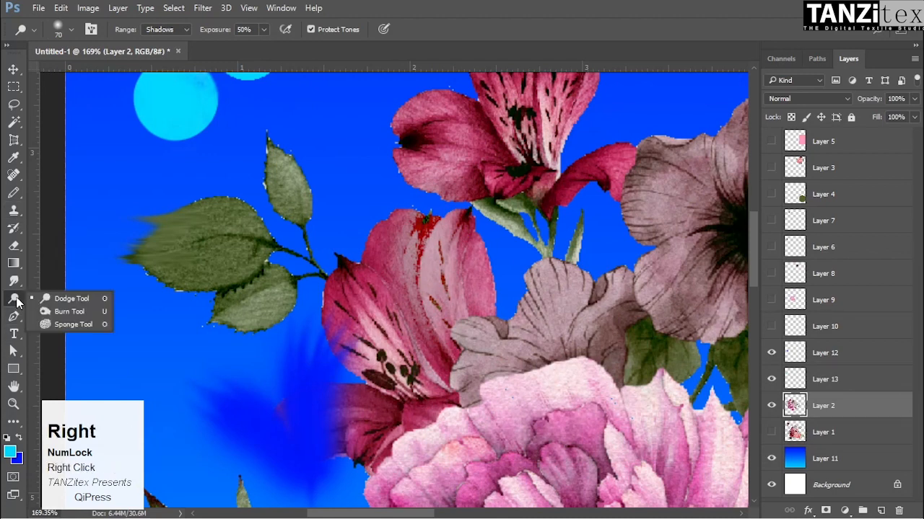
{"action": "left_click", "coordinate": [69, 298]}
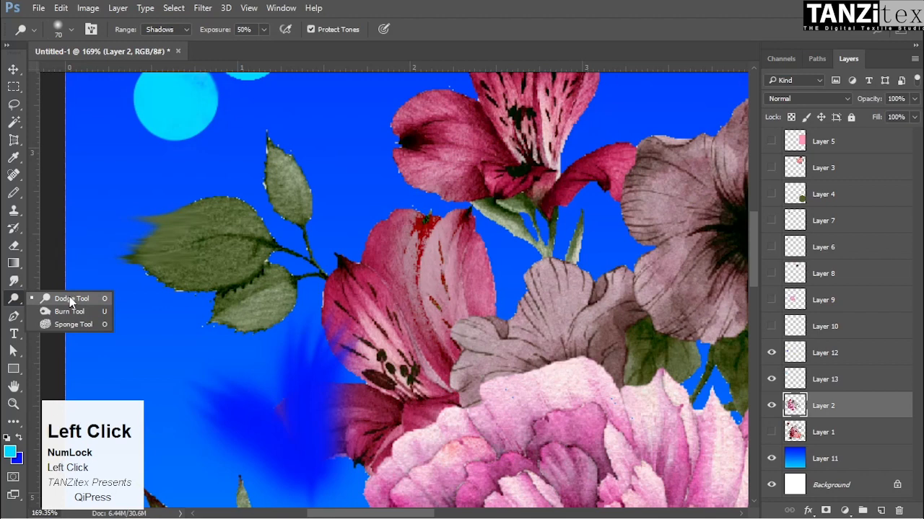
{"action": "left_click", "coordinate": [175, 30]}
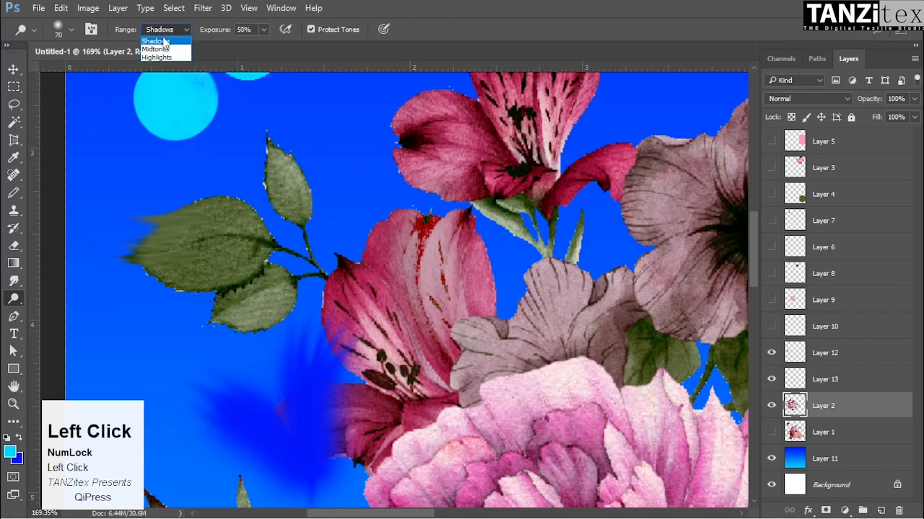
{"action": "left_click", "coordinate": [184, 39]}
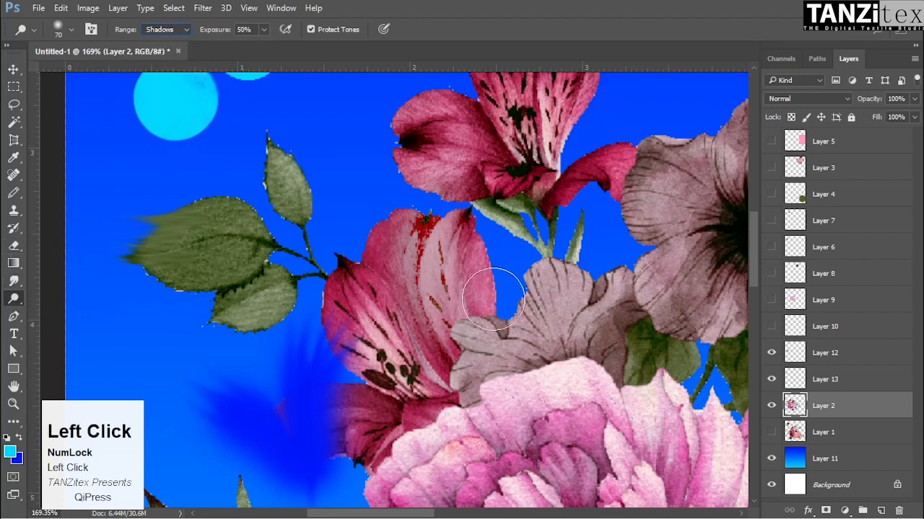
{"action": "left_click_drag", "start_coordinate": [433, 230], "coordinate": [424, 273]}
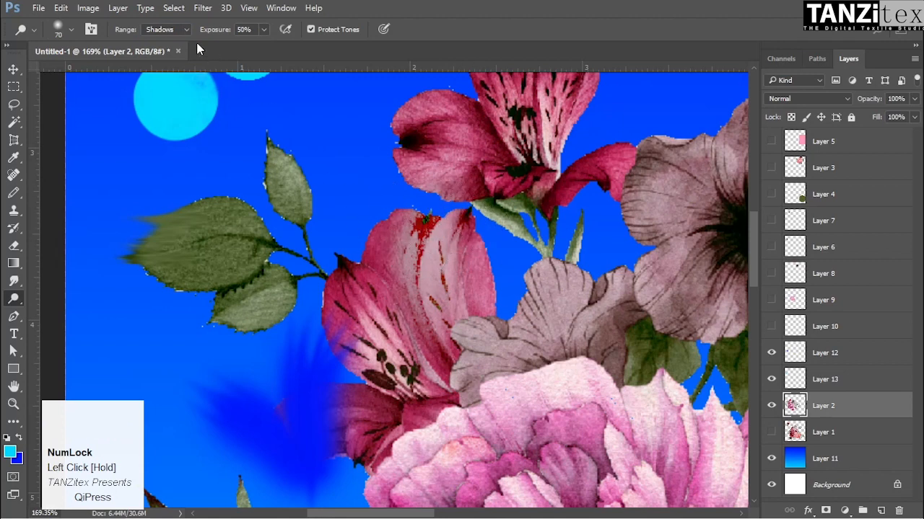
Undo the shadow dodge strokes on the crimson flower's upper petals
{"action": "key", "text": "ctrl+alt+z"}
{"action": "key", "text": "ctrl+alt+z"}
{"action": "key", "text": "ctrl+alt+z"}
{"action": "key", "text": "ctrl+alt+z"}
{"action": "key", "text": "ctrl+alt+z"}
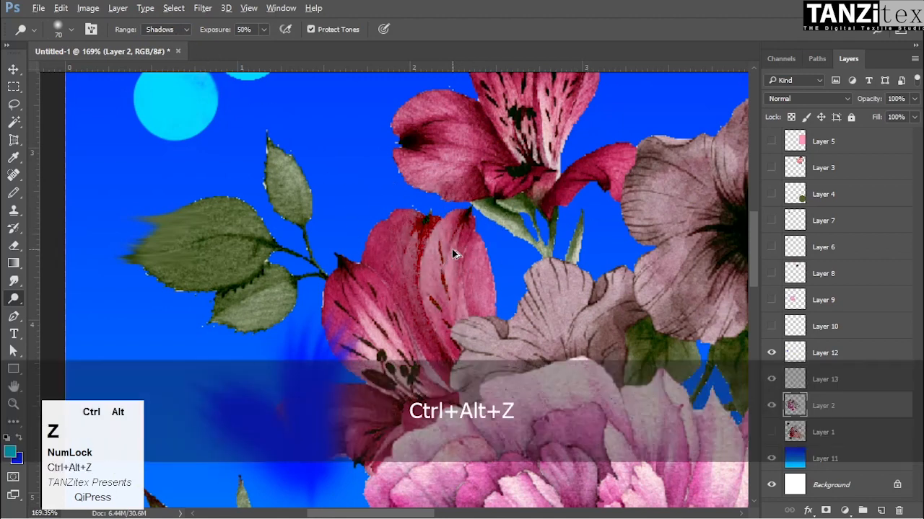
Dodge the highlights of the crimson flower's upper petals with the size 70 brush at 50% exposure
{"action": "left_click", "coordinate": [165, 29]}
{"action": "left_click", "coordinate": [155, 57]}
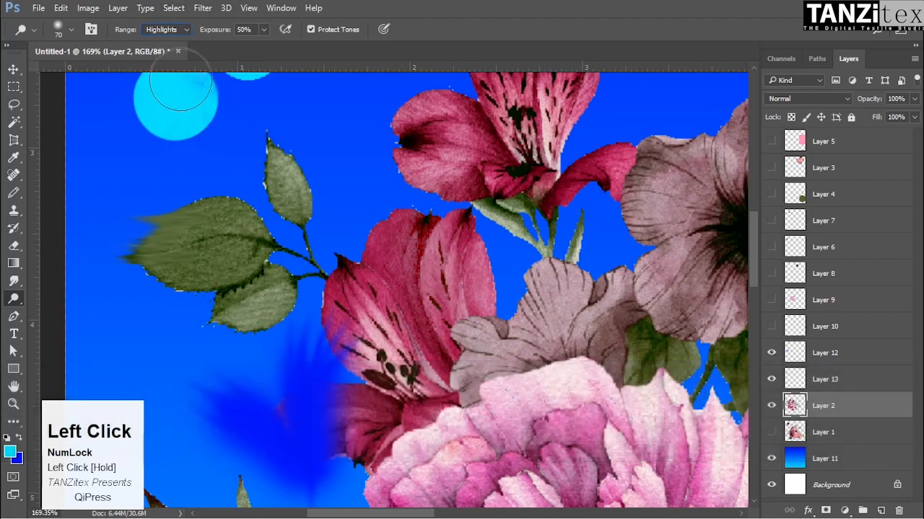
{"action": "mouse_move", "coordinate": [423, 268]}
{"action": "left_mouse_down"}
{"action": "mouse_move", "coordinate": [423, 206]}
{"action": "mouse_move", "coordinate": [438, 309]}
{"action": "mouse_move", "coordinate": [435, 267]}
{"action": "mouse_move", "coordinate": [467, 342]}
{"action": "mouse_move", "coordinate": [81, 254]}
{"action": "left_mouse_up"}
Keep the Dodge tool active and set its range to Shadows
{"action": "right_click", "coordinate": [22, 297]}
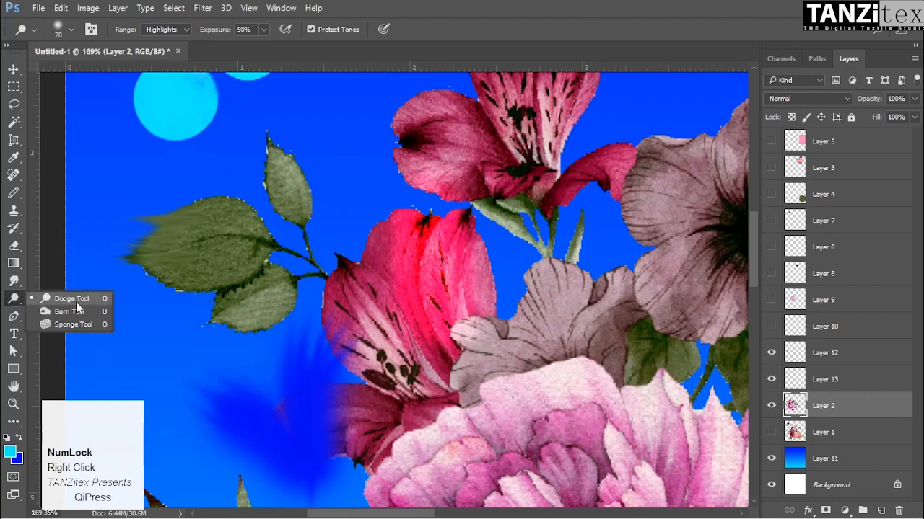
{"action": "left_click", "coordinate": [83, 301]}
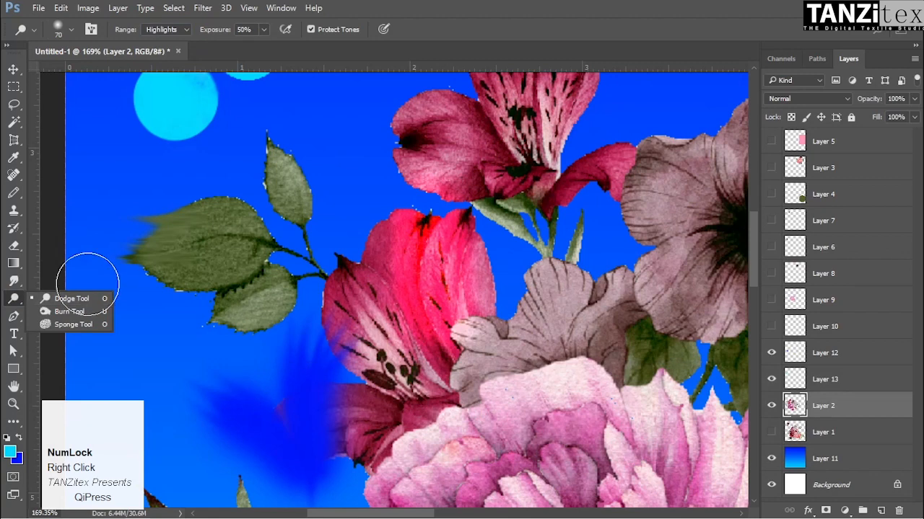
{"action": "left_click", "coordinate": [186, 31]}
{"action": "left_click", "coordinate": [160, 40]}
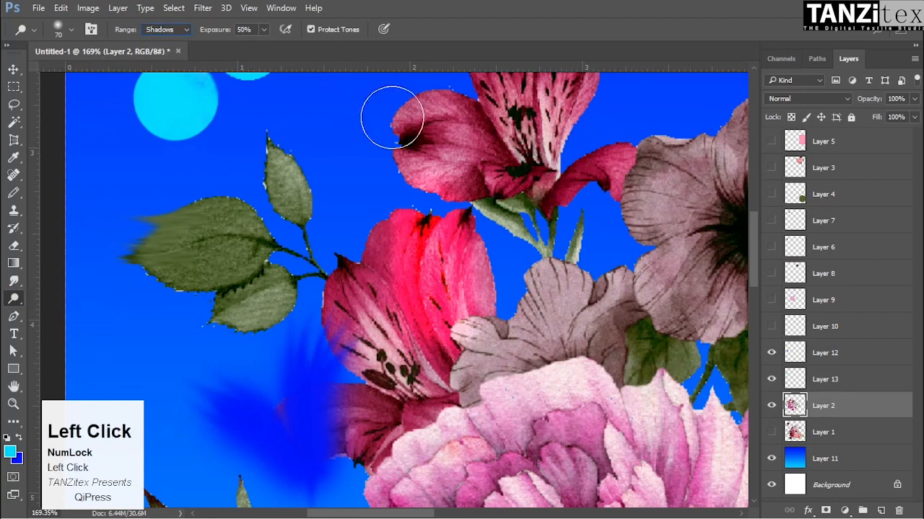
Dodge the upper crimson flower's petals with the Shadows, Highlights and Midtones ranges, and lighten the large mauve flower's petals in Midtones
{"action": "mouse_move", "coordinate": [392, 117]}
{"action": "left_mouse_down"}
{"action": "mouse_move", "coordinate": [407, 137]}
{"action": "mouse_move", "coordinate": [447, 136]}
{"action": "mouse_move", "coordinate": [408, 144]}
{"action": "left_mouse_up"}
{"action": "left_click", "coordinate": [160, 30]}
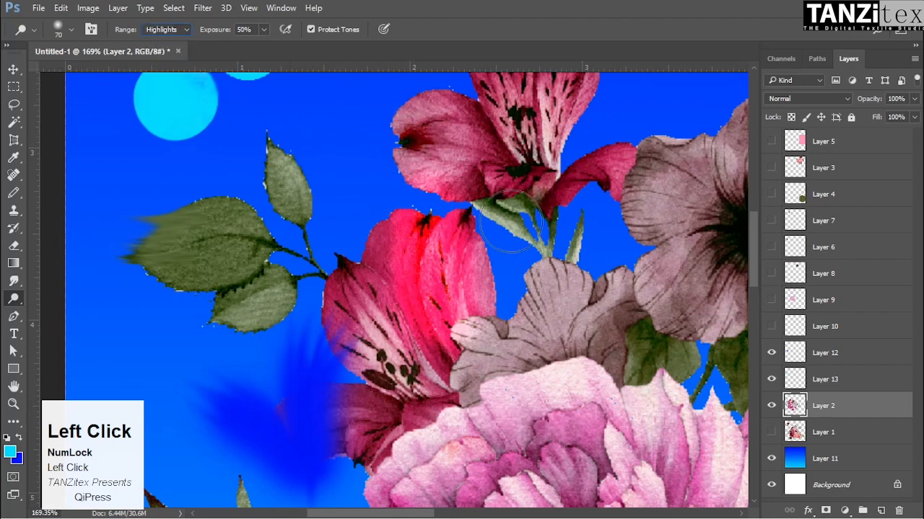
{"action": "left_click", "coordinate": [436, 115]}
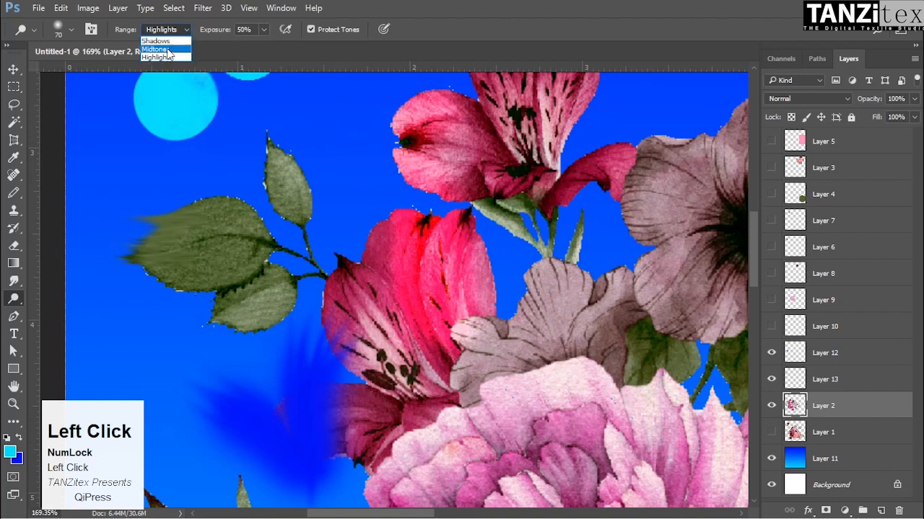
{"action": "mouse_move", "coordinate": [481, 132]}
{"action": "left_mouse_down"}
{"action": "mouse_move", "coordinate": [513, 173]}
{"action": "mouse_move", "coordinate": [474, 129]}
{"action": "mouse_move", "coordinate": [498, 150]}
{"action": "mouse_move", "coordinate": [482, 128]}
{"action": "mouse_move", "coordinate": [507, 168]}
{"action": "mouse_move", "coordinate": [468, 143]}
{"action": "left_mouse_up"}
{"action": "mouse_move", "coordinate": [669, 217]}
{"action": "left_mouse_down"}
{"action": "mouse_move", "coordinate": [671, 242]}
{"action": "mouse_move", "coordinate": [666, 153]}
{"action": "mouse_move", "coordinate": [675, 241]}
{"action": "mouse_move", "coordinate": [688, 232]}
{"action": "mouse_move", "coordinate": [701, 259]}
{"action": "left_mouse_up"}
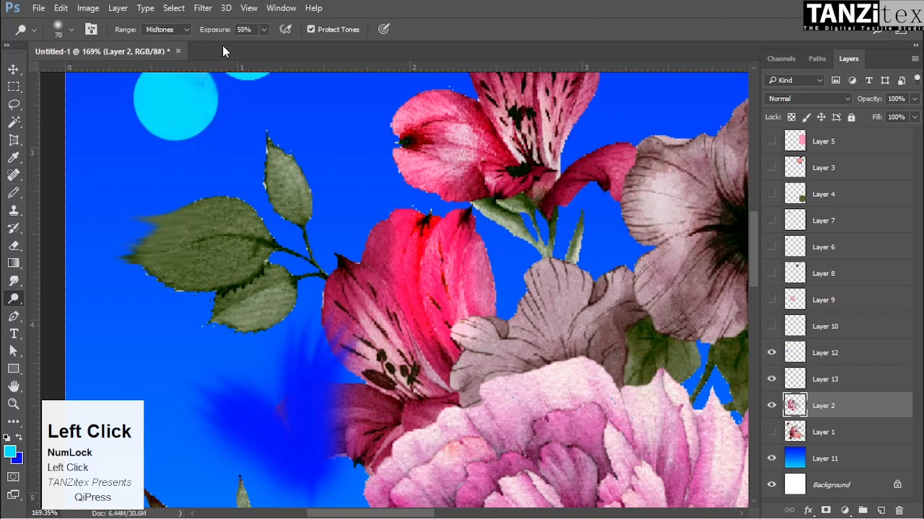
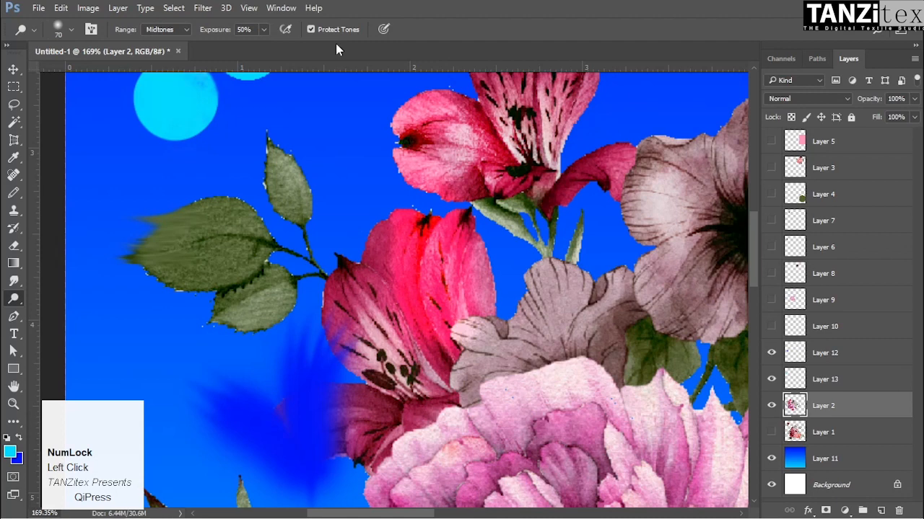
Dodge the large green leaf's midtones with Protect Tones on, and again with Protect Tones turned off
{"action": "mouse_move", "coordinate": [249, 265]}
{"action": "left_mouse_down"}
{"action": "mouse_move", "coordinate": [231, 247]}
{"action": "mouse_move", "coordinate": [237, 266]}
{"action": "left_mouse_up"}
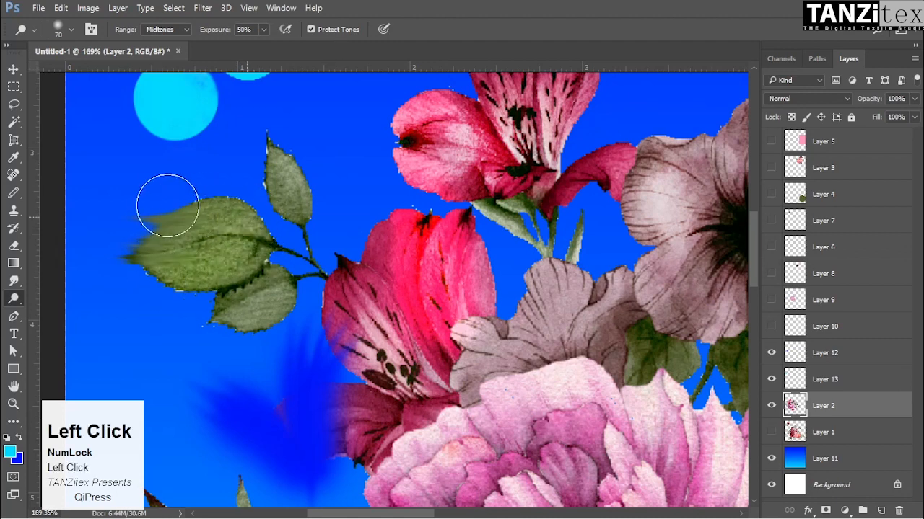
{"action": "key", "text": "ctrl+alt+z"}
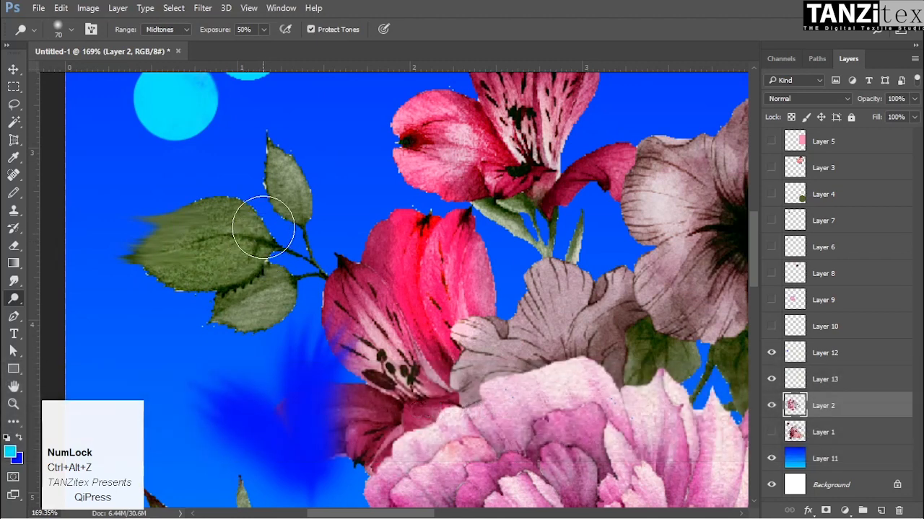
{"action": "left_click", "coordinate": [329, 28]}
{"action": "mouse_move", "coordinate": [145, 282]}
{"action": "left_mouse_down"}
{"action": "mouse_move", "coordinate": [223, 261]}
{"action": "mouse_move", "coordinate": [144, 267]}
{"action": "mouse_move", "coordinate": [220, 263]}
{"action": "mouse_move", "coordinate": [194, 273]}
{"action": "left_mouse_up"}
{"action": "mouse_move", "coordinate": [267, 258]}
{"action": "left_mouse_down"}
{"action": "mouse_move", "coordinate": [156, 279]}
{"action": "mouse_move", "coordinate": [252, 260]}
{"action": "mouse_move", "coordinate": [166, 274]}
{"action": "mouse_move", "coordinate": [266, 267]}
{"action": "mouse_move", "coordinate": [172, 271]}
{"action": "left_mouse_up"}
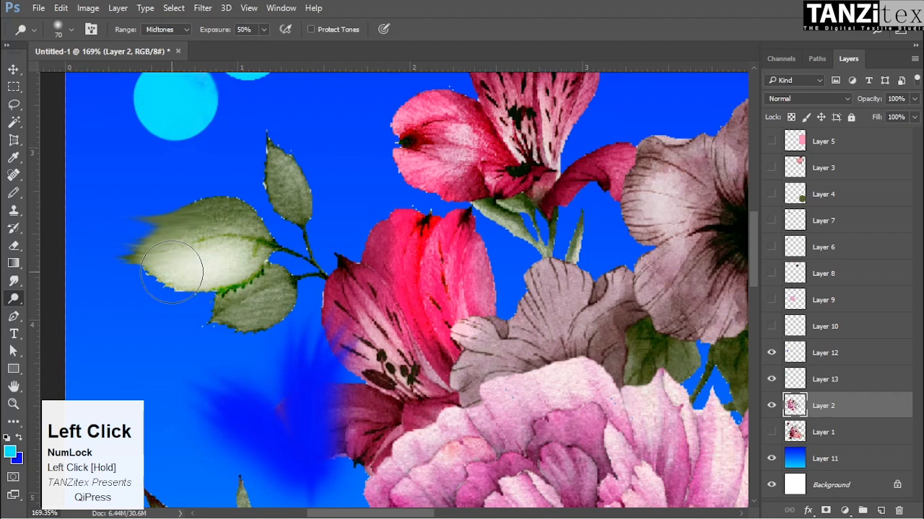
Undo the leaf dodge strokes made without Protect Tones
{"action": "key", "text": "ctrl+alt+z"}
{"action": "key", "text": "ctrl+alt+z"}
{"action": "key", "text": "ctrl+alt+z"}
{"action": "key", "text": "ctrl+alt+z"}
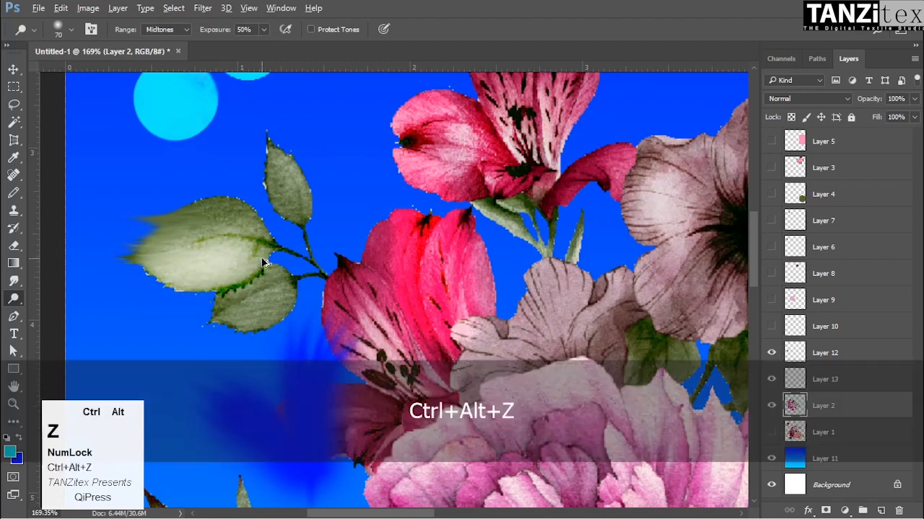
{"action": "key", "text": "ctrl+alt+z"}
{"action": "key", "text": "ctrl+alt+z"}
{"action": "key", "text": "ctrl+alt+z"}
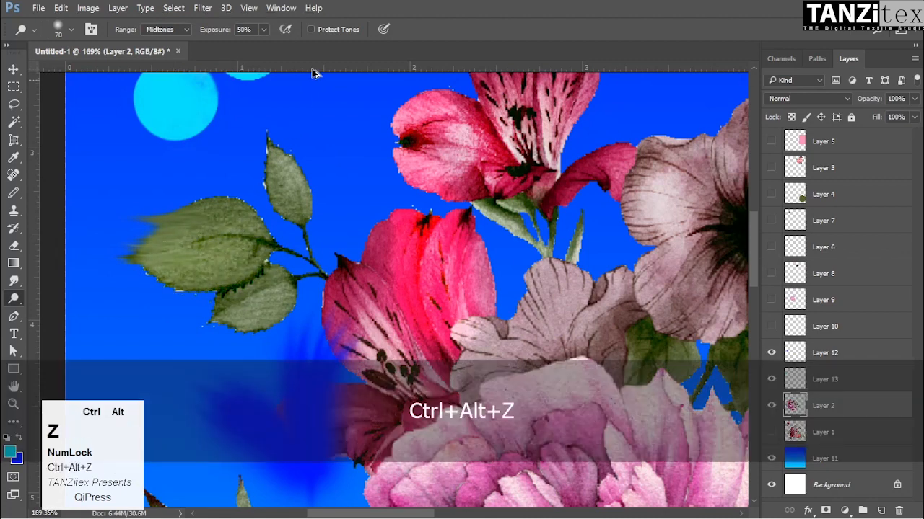
Turn Protect Tones back on and dodge the lower half of the large green leaf in Midtones
{"action": "left_click", "coordinate": [341, 29]}
{"action": "key", "text": "ctrl+alt+z"}
{"action": "mouse_move", "coordinate": [248, 258]}
{"action": "left_mouse_down"}
{"action": "mouse_move", "coordinate": [130, 257]}
{"action": "mouse_move", "coordinate": [225, 259]}
{"action": "mouse_move", "coordinate": [158, 267]}
{"action": "mouse_move", "coordinate": [240, 256]}
{"action": "mouse_move", "coordinate": [141, 272]}
{"action": "mouse_move", "coordinate": [248, 274]}
{"action": "left_mouse_up"}
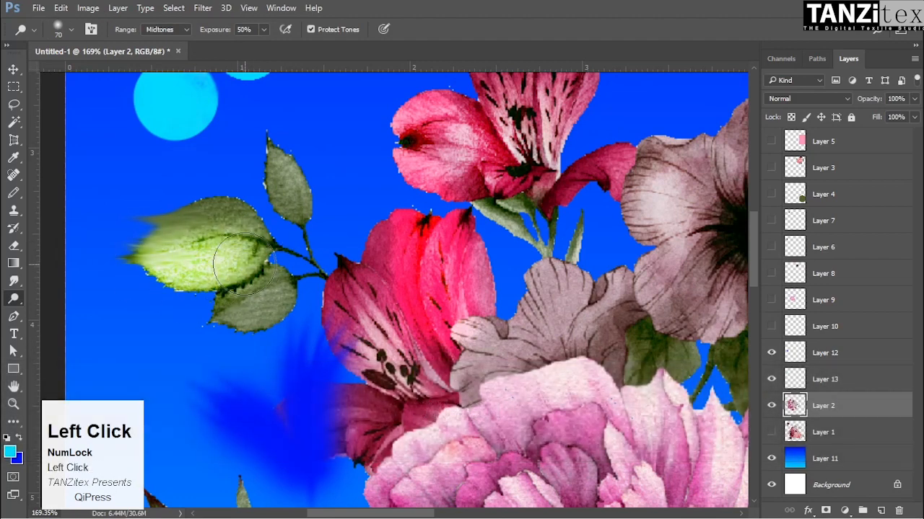
Undo the leaf dodge strokes made with Protect Tones on
{"action": "key", "text": "ctrl+alt+z"}
{"action": "key", "text": "ctrl+alt+z"}
{"action": "key", "text": "ctrl+alt+z"}
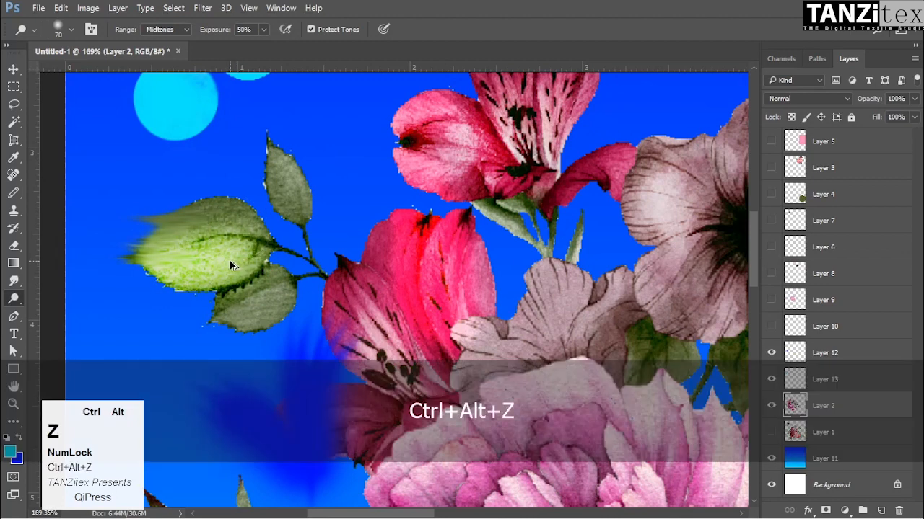
{"action": "key", "text": "ctrl+alt+z"}
{"action": "key", "text": "ctrl+alt+z"}
{"action": "key", "text": "ctrl+alt+z"}
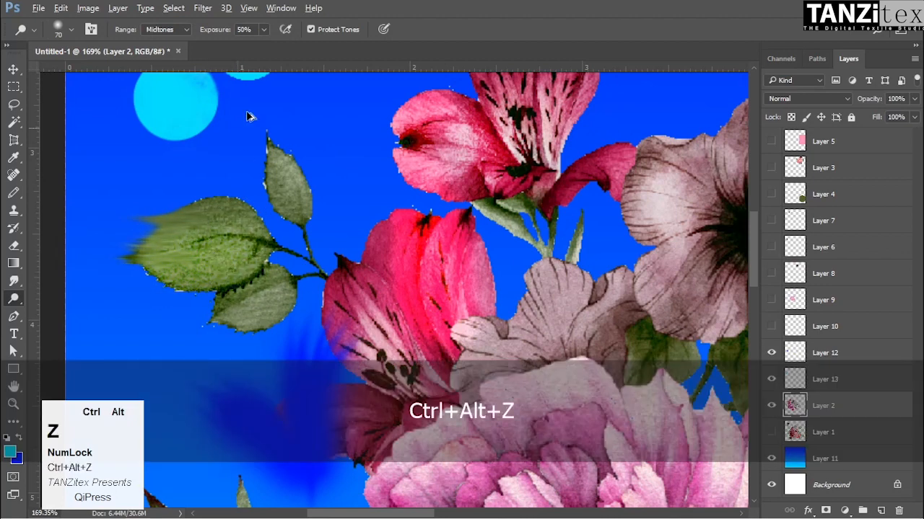
{"action": "key", "text": "ctrl+alt+z"}
Switch from the Dodge tool to the Burn tool
{"action": "key", "text": "ctrl+space"}
{"action": "left_click_drag", "start_coordinate": [265, 244], "coordinate": [214, 241]}
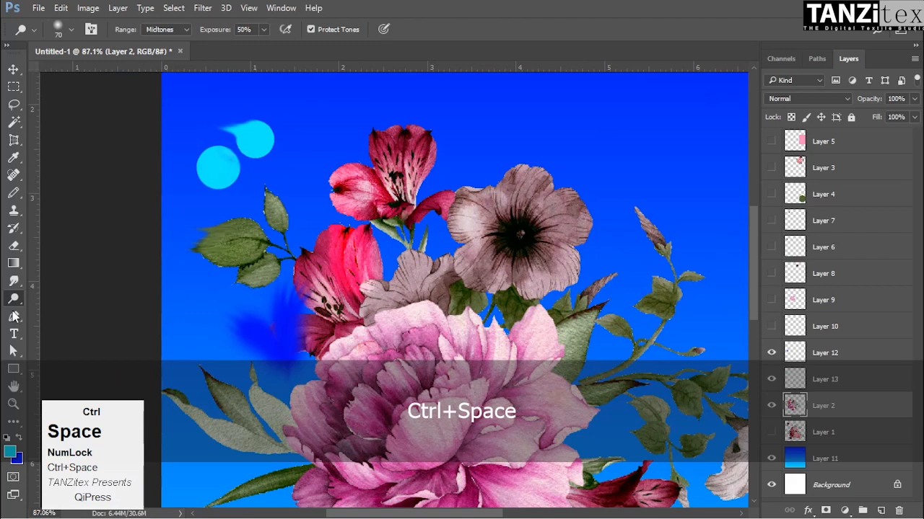
{"action": "right_click", "coordinate": [14, 299], "text": "ctrl"}
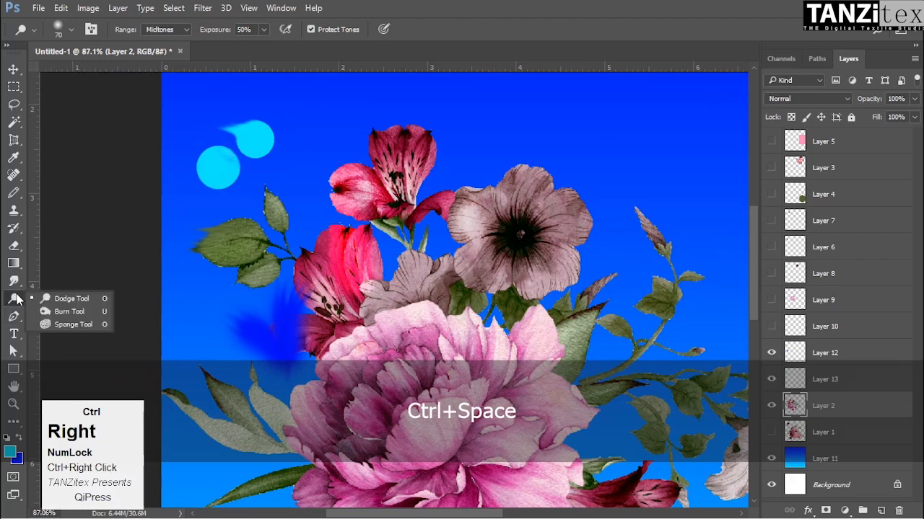
{"action": "left_click", "coordinate": [86, 312], "text": "ctrl"}
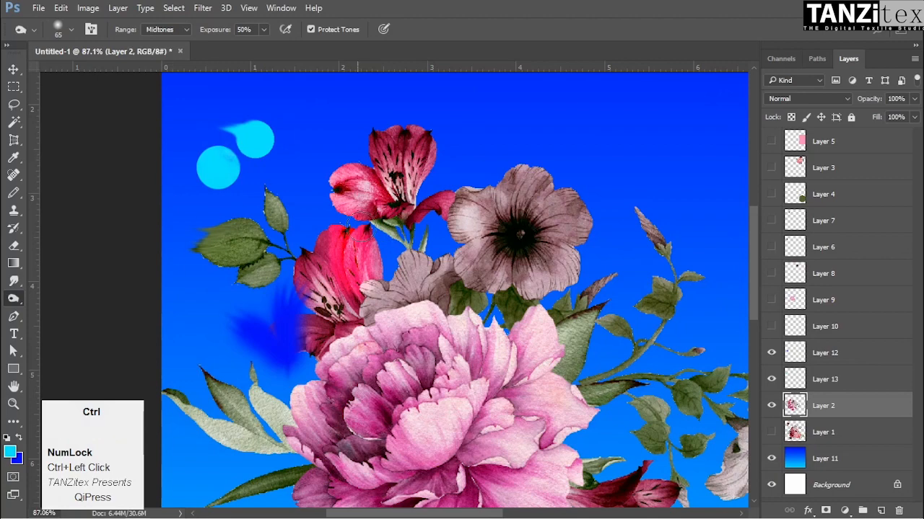
Burn the midtones of the two crimson flowers' petals with the size 65 brush at 50% exposure
{"action": "key", "text": "ctrl+space"}
{"action": "left_click", "coordinate": [378, 245]}
{"action": "left_click_drag", "start_coordinate": [305, 232], "coordinate": [308, 331]}
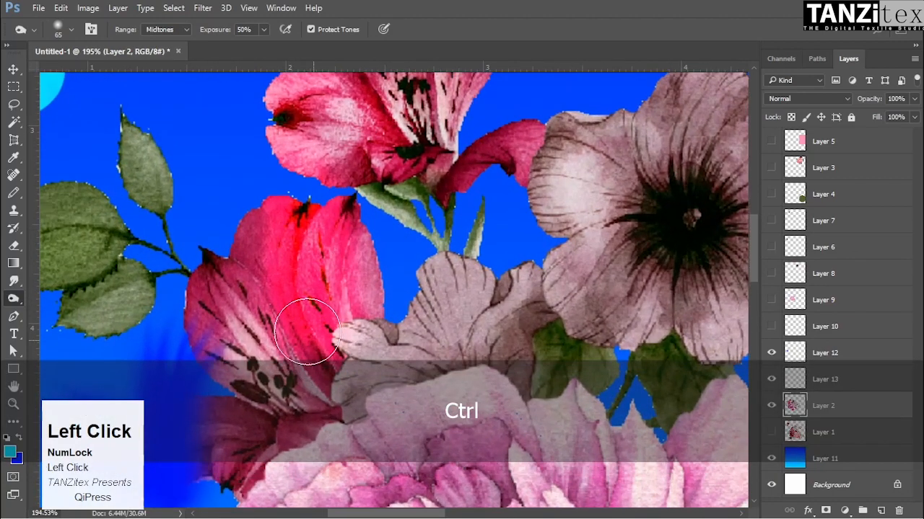
{"action": "mouse_move", "coordinate": [349, 296]}
{"action": "left_mouse_down"}
{"action": "mouse_move", "coordinate": [371, 299]}
{"action": "mouse_move", "coordinate": [294, 123]}
{"action": "mouse_move", "coordinate": [269, 103]}
{"action": "mouse_move", "coordinate": [367, 142]}
{"action": "mouse_move", "coordinate": [281, 142]}
{"action": "mouse_move", "coordinate": [378, 127]}
{"action": "mouse_move", "coordinate": [293, 143]}
{"action": "mouse_move", "coordinate": [372, 135]}
{"action": "mouse_move", "coordinate": [285, 166]}
{"action": "left_mouse_up"}
Set the Burn tool's range to Shadows and undo the earlier strokes on the crimson flowers' petals
{"action": "left_click", "coordinate": [175, 30]}
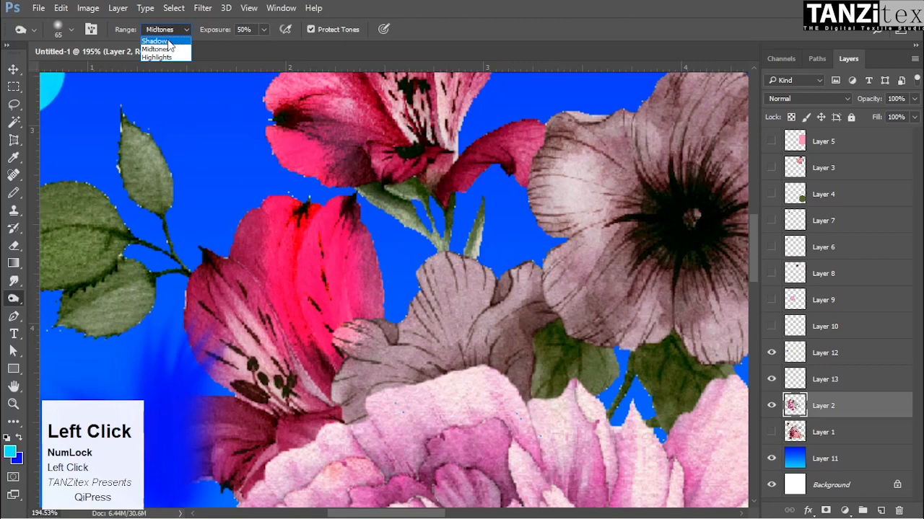
{"action": "left_click", "coordinate": [154, 41]}
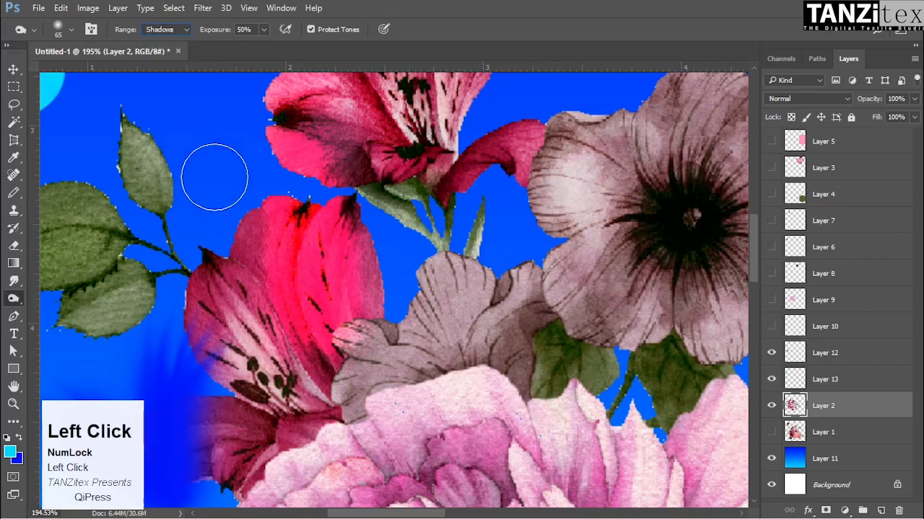
{"action": "key", "text": "ctrl+0"}
{"action": "key", "text": "ctrl+alt+z"}
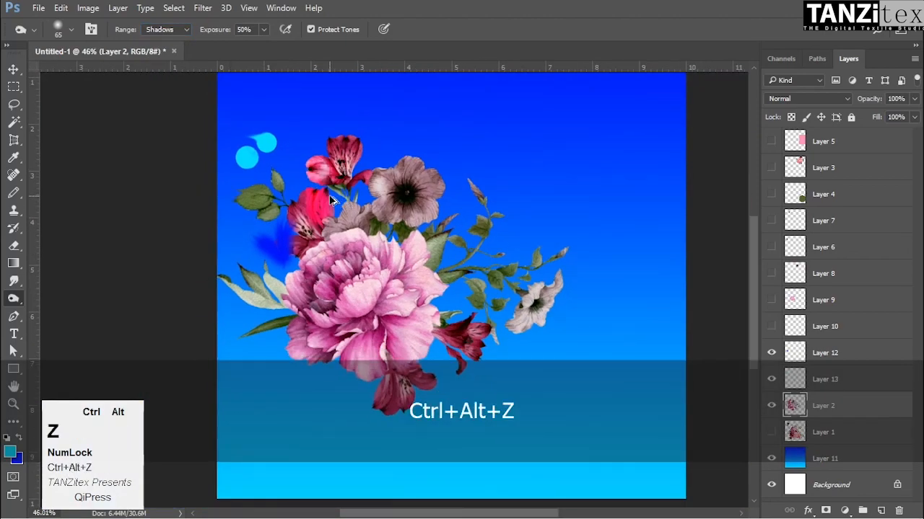
{"action": "key", "text": "ctrl+alt+z"}
Burn the shadows of the central petal on the small mauve flower above the pink peony
{"action": "key", "text": "ctrl+space"}
{"action": "left_click", "coordinate": [372, 239], "text": "ctrl"}
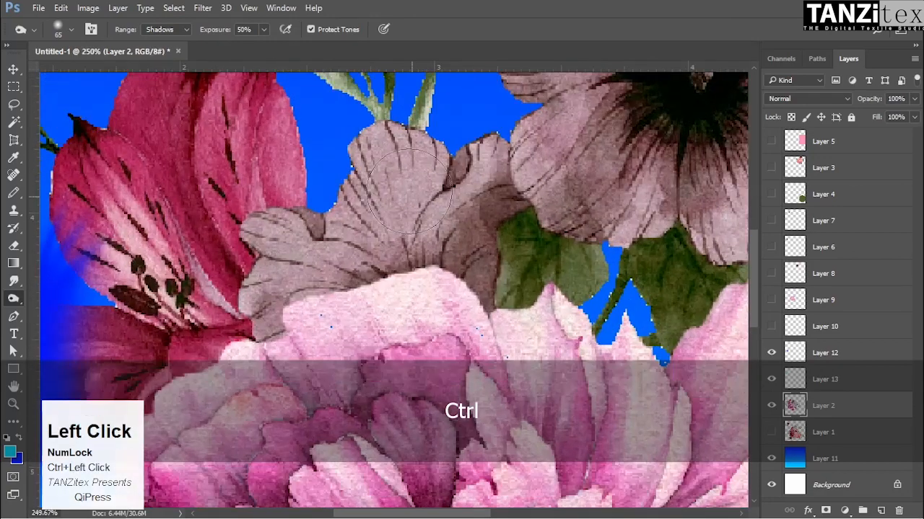
{"action": "mouse_move", "coordinate": [410, 192]}
{"action": "left_mouse_down"}
{"action": "mouse_move", "coordinate": [378, 153]}
{"action": "mouse_move", "coordinate": [372, 255]}
{"action": "mouse_move", "coordinate": [412, 153]}
{"action": "mouse_move", "coordinate": [383, 231]}
{"action": "left_mouse_up"}
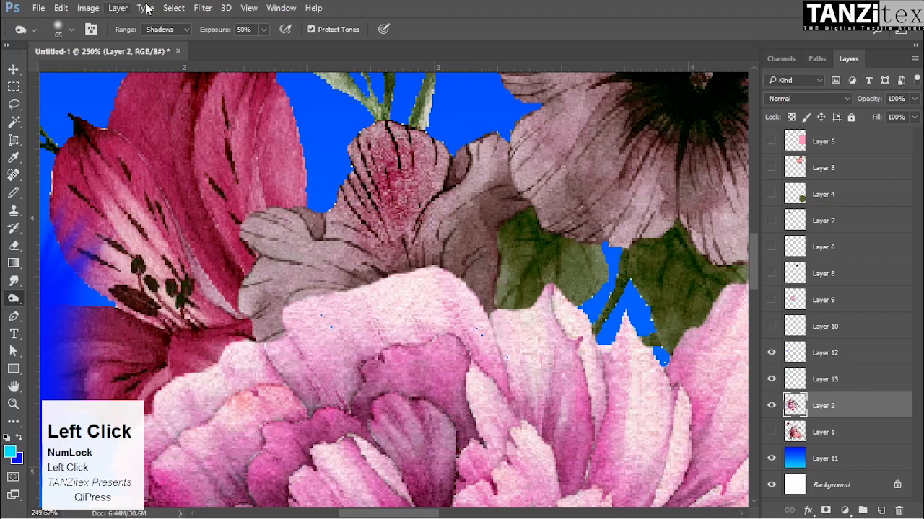
Undo the shadow burn strokes on the small mauve flower's central petal
{"action": "key", "text": "ctrl+alt+z"}
{"action": "key", "text": "ctrl+alt+z"}
{"action": "key", "text": "ctrl+alt+z"}
{"action": "key", "text": "ctrl+alt+z"}
{"action": "key", "text": "ctrl+alt+z"}
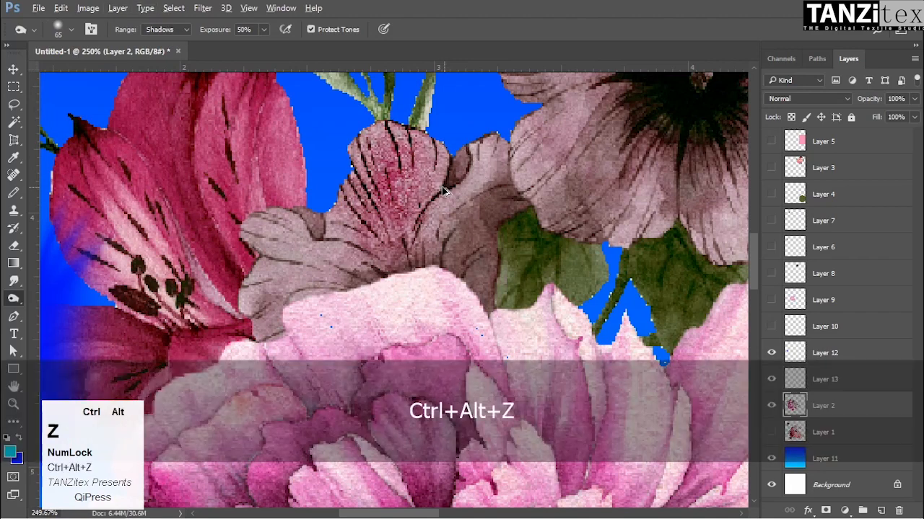
Burn the small mauve flower's petals, first in the Shadows range and again in the Midtones range
{"action": "mouse_move", "coordinate": [383, 165]}
{"action": "left_mouse_down"}
{"action": "mouse_move", "coordinate": [377, 151]}
{"action": "mouse_move", "coordinate": [348, 219]}
{"action": "left_mouse_up"}
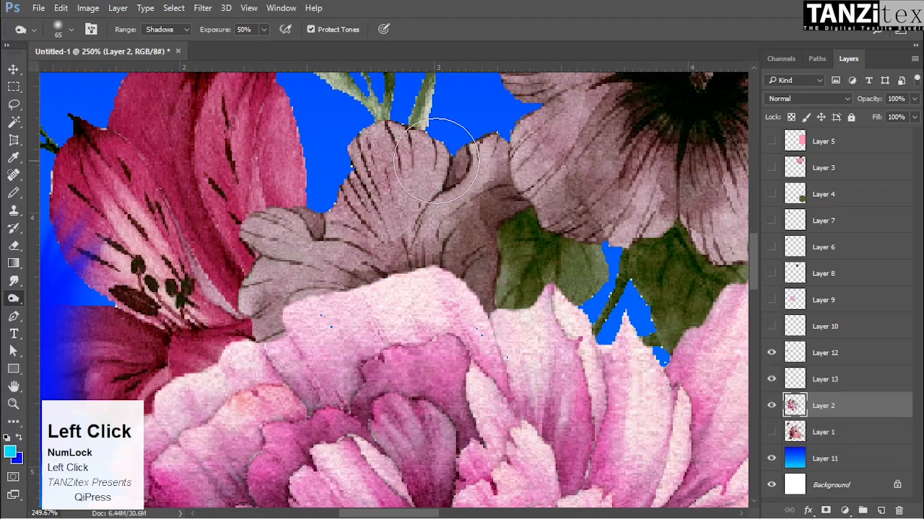
{"action": "left_click", "coordinate": [168, 29]}
{"action": "left_click", "coordinate": [164, 43]}
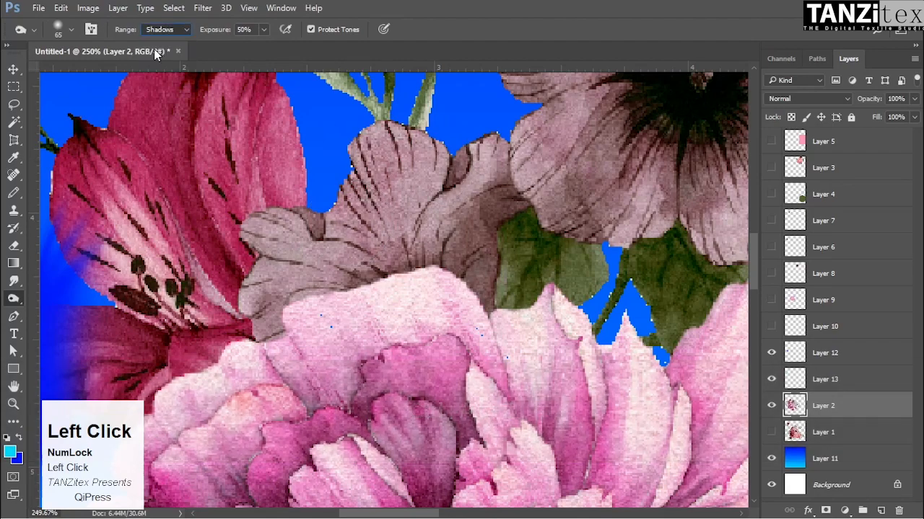
{"action": "mouse_move", "coordinate": [447, 231]}
{"action": "left_mouse_down"}
{"action": "mouse_move", "coordinate": [410, 230]}
{"action": "mouse_move", "coordinate": [448, 231]}
{"action": "mouse_move", "coordinate": [430, 245]}
{"action": "mouse_move", "coordinate": [431, 180]}
{"action": "left_mouse_up"}
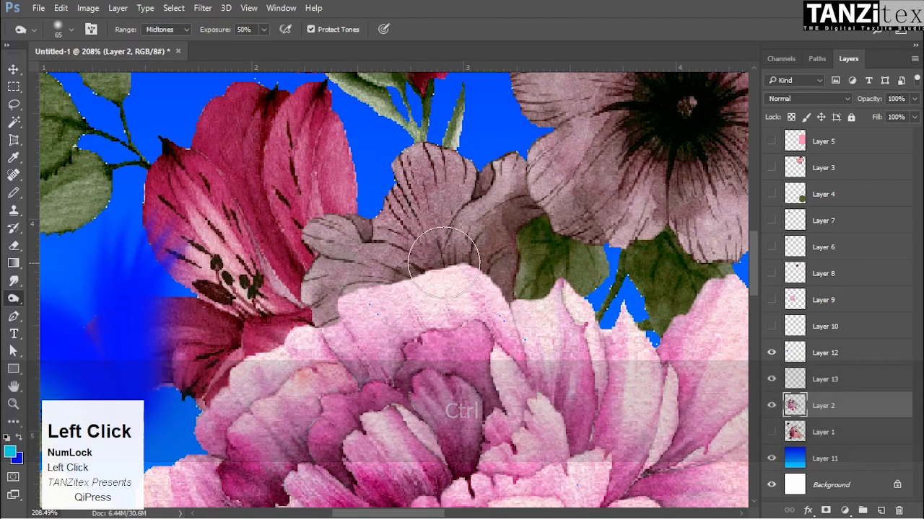
{"action": "mouse_move", "coordinate": [490, 226]}
{"action": "left_mouse_down"}
{"action": "mouse_move", "coordinate": [448, 261]}
{"action": "mouse_move", "coordinate": [429, 238]}
{"action": "mouse_move", "coordinate": [427, 252]}
{"action": "left_mouse_up"}
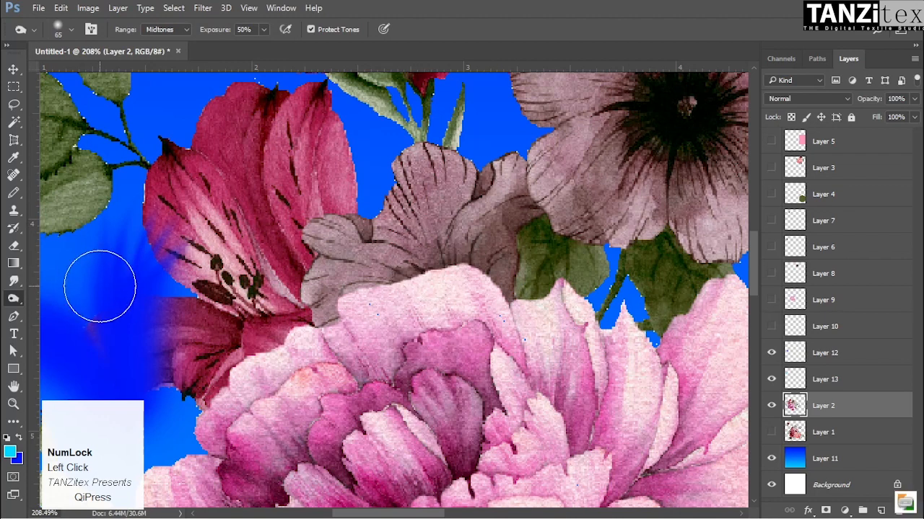
Set the Burn tool's range to Highlights and burn the pale upper petal of the large pink peony
{"action": "left_click", "coordinate": [151, 32]}
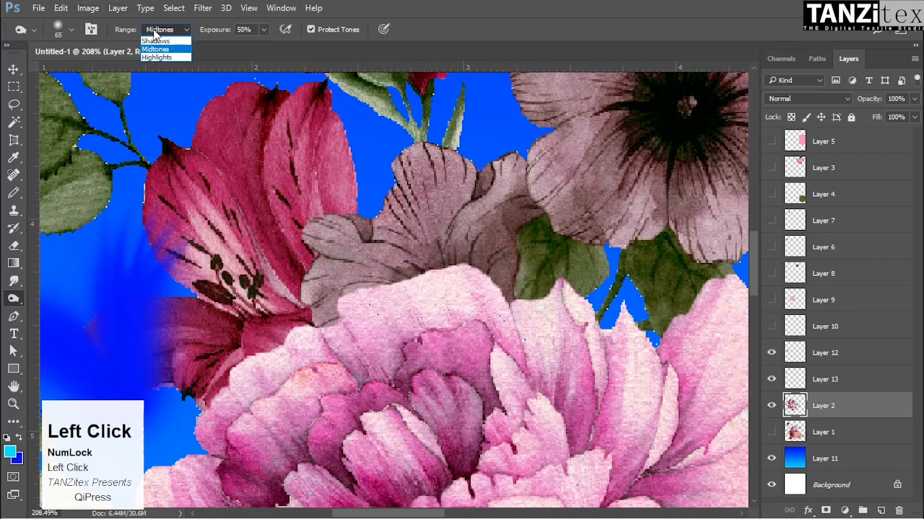
{"action": "key", "text": "space"}
{"action": "mouse_move", "coordinate": [390, 318]}
{"action": "left_mouse_down"}
{"action": "mouse_move", "coordinate": [543, 235]}
{"action": "mouse_move", "coordinate": [491, 245]}
{"action": "mouse_move", "coordinate": [577, 225]}
{"action": "mouse_move", "coordinate": [484, 232]}
{"action": "mouse_move", "coordinate": [531, 231]}
{"action": "left_mouse_up"}
{"action": "key", "text": "space"}
{"action": "left_click_drag", "start_coordinate": [414, 143], "coordinate": [515, 212]}
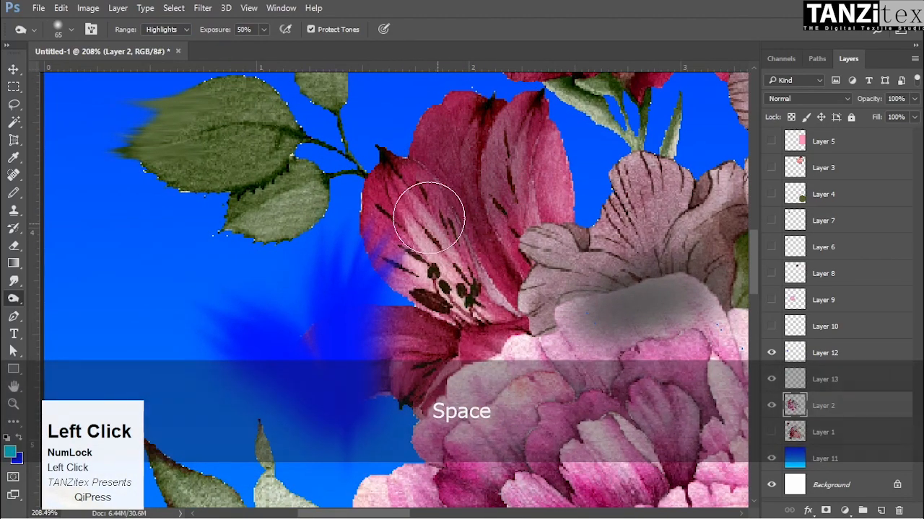
Keep the Burn tool active and set its range to Midtones
{"action": "right_click", "coordinate": [14, 302]}
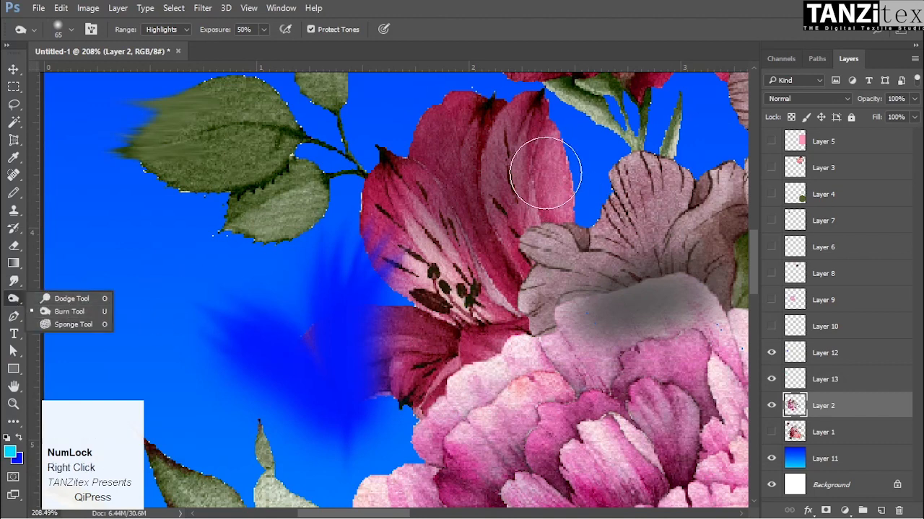
{"action": "left_click", "coordinate": [151, 30]}
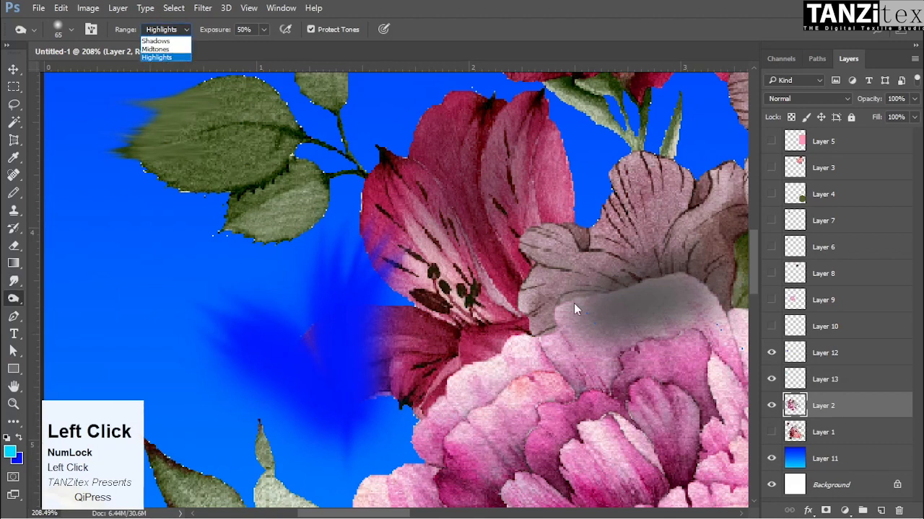
{"action": "left_click", "coordinate": [155, 49]}
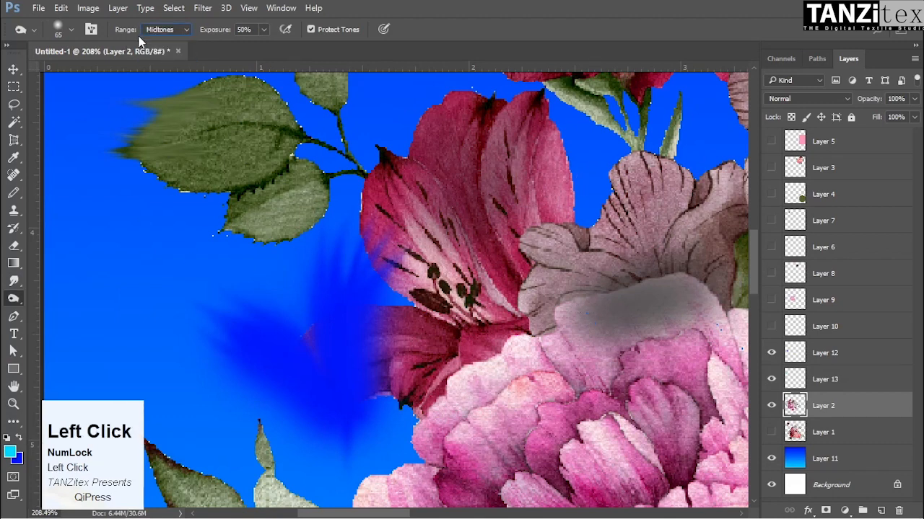
Set the Burn tool's range to Shadows and burn the green leaves beside the crimson flower where they overlap
{"action": "right_click", "coordinate": [157, 34]}
{"action": "left_click", "coordinate": [167, 36]}
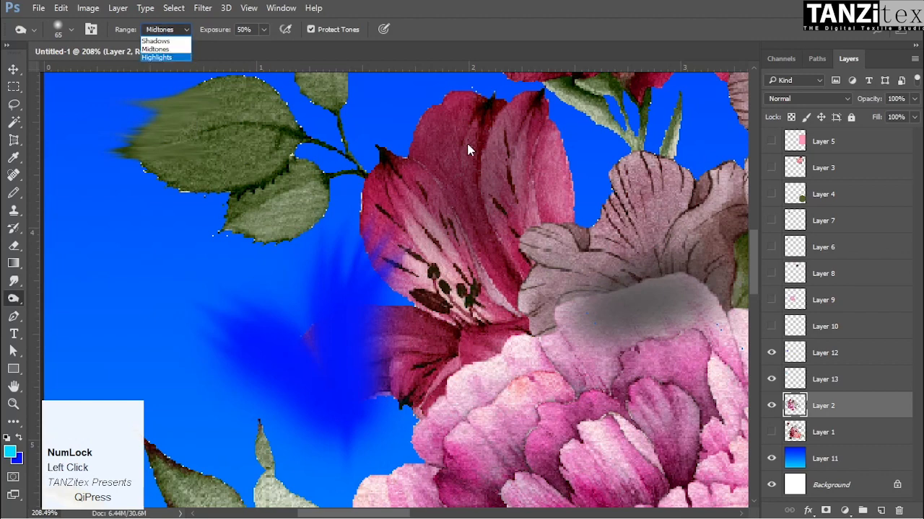
{"action": "left_click", "coordinate": [155, 41]}
{"action": "key", "text": "space"}
{"action": "mouse_move", "coordinate": [275, 176]}
{"action": "left_mouse_down"}
{"action": "mouse_move", "coordinate": [310, 183]}
{"action": "mouse_move", "coordinate": [265, 196]}
{"action": "mouse_move", "coordinate": [324, 165]}
{"action": "mouse_move", "coordinate": [320, 181]}
{"action": "left_mouse_up"}
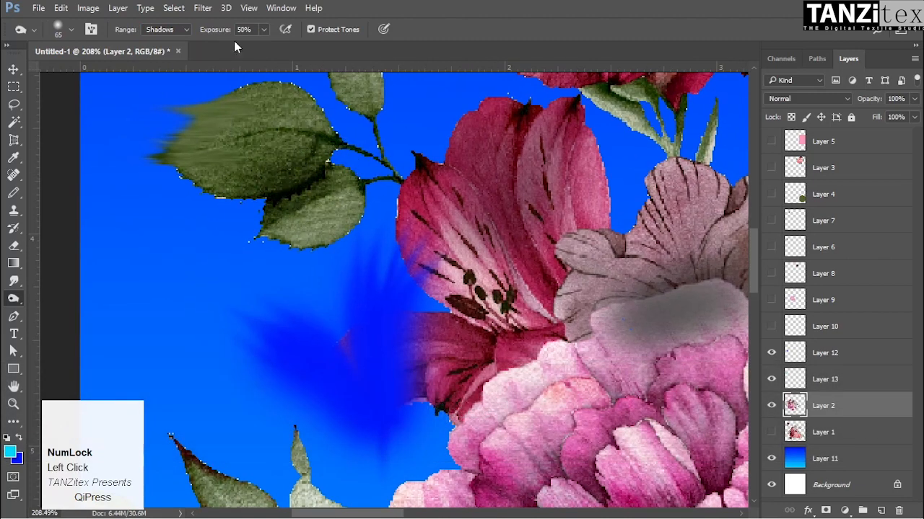
Lower the Burn exposure to 21%, undo the last leaf stroke and set the exposure to 5%
{"action": "left_click_drag", "start_coordinate": [220, 35], "coordinate": [205, 35]}
{"action": "key", "text": "ctrl+alt+z"}
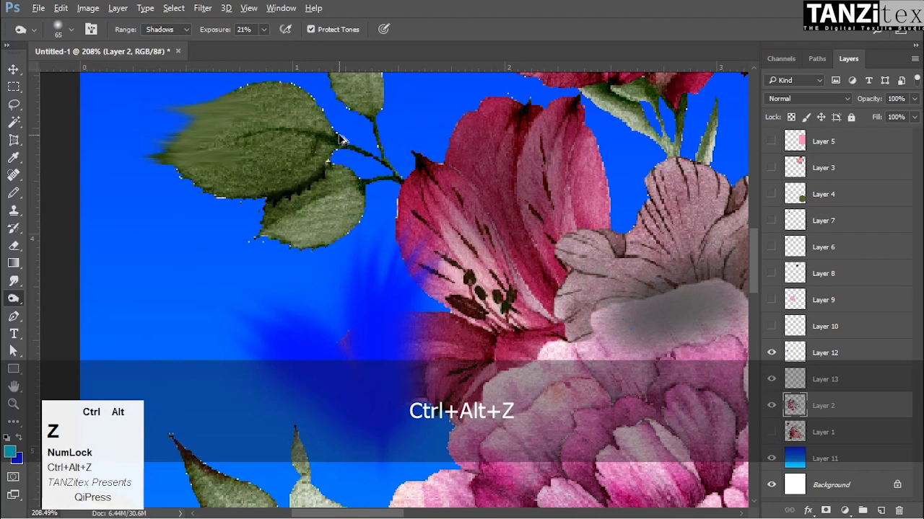
{"action": "left_click", "coordinate": [249, 29]}
{"action": "type", "text": "5"}
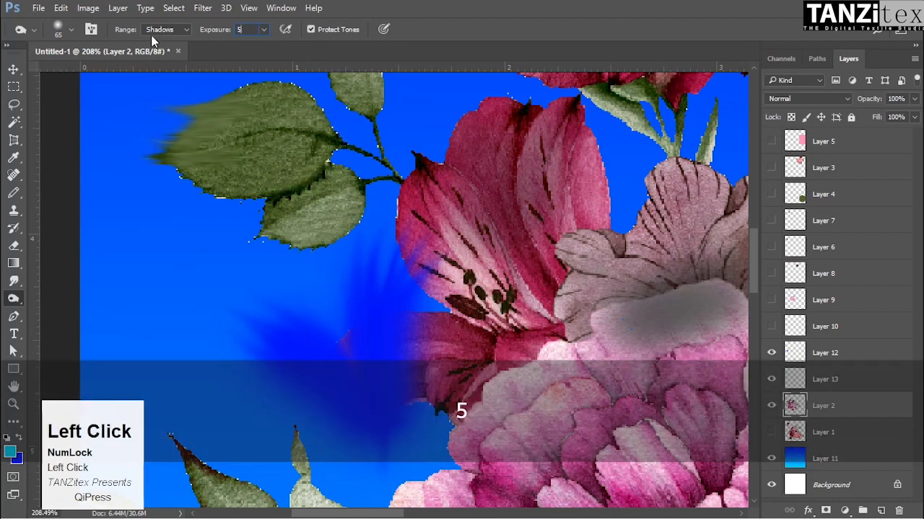
Burn the shadows of the lower green leaf at 5% exposure beside the crimson flower
{"action": "mouse_move", "coordinate": [310, 209]}
{"action": "left_mouse_down"}
{"action": "mouse_move", "coordinate": [295, 185]}
{"action": "mouse_move", "coordinate": [239, 205]}
{"action": "mouse_move", "coordinate": [355, 170]}
{"action": "mouse_move", "coordinate": [306, 201]}
{"action": "left_mouse_up"}
{"action": "key", "text": "ctrl+space"}
{"action": "left_click_drag", "start_coordinate": [381, 188], "coordinate": [433, 197]}
Desaturate the large green leaf with the Sponge tool in Desaturate mode at 50% flow
{"action": "right_click", "coordinate": [13, 297]}
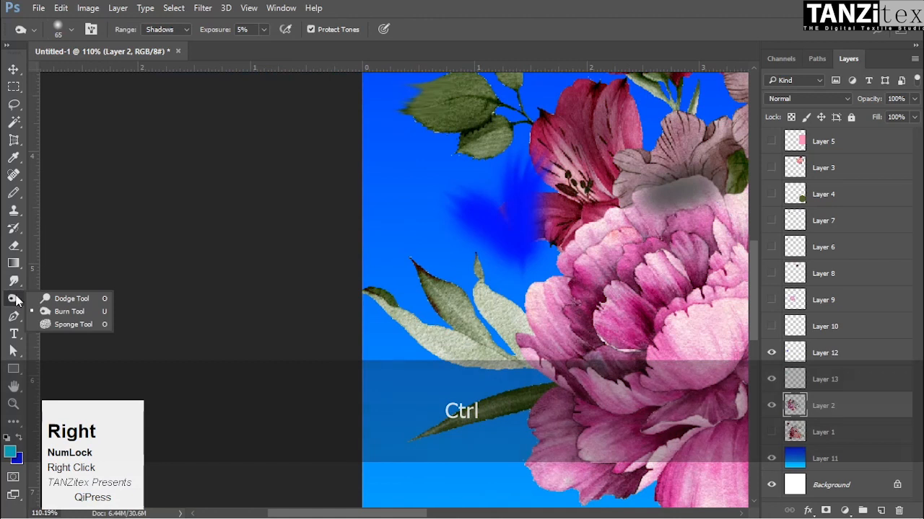
{"action": "left_click", "coordinate": [72, 324]}
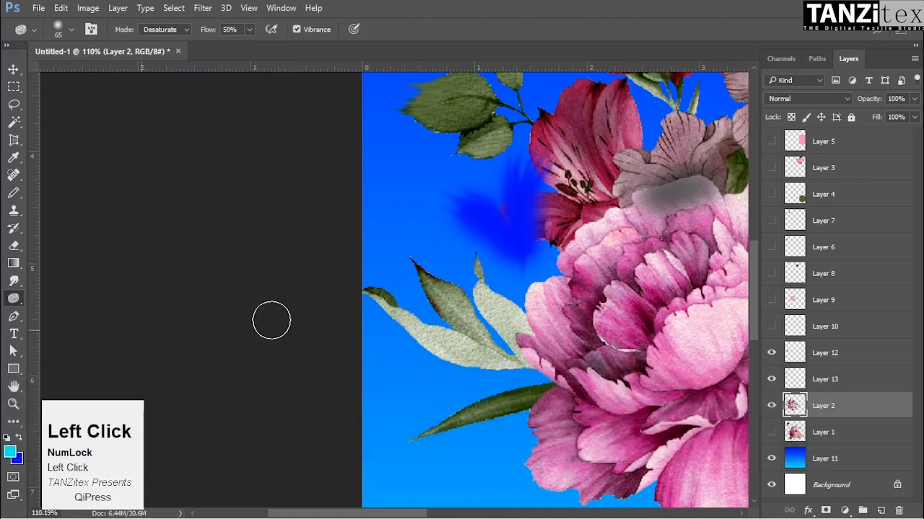
{"action": "key", "text": "space"}
{"action": "left_click_drag", "start_coordinate": [570, 134], "coordinate": [548, 184]}
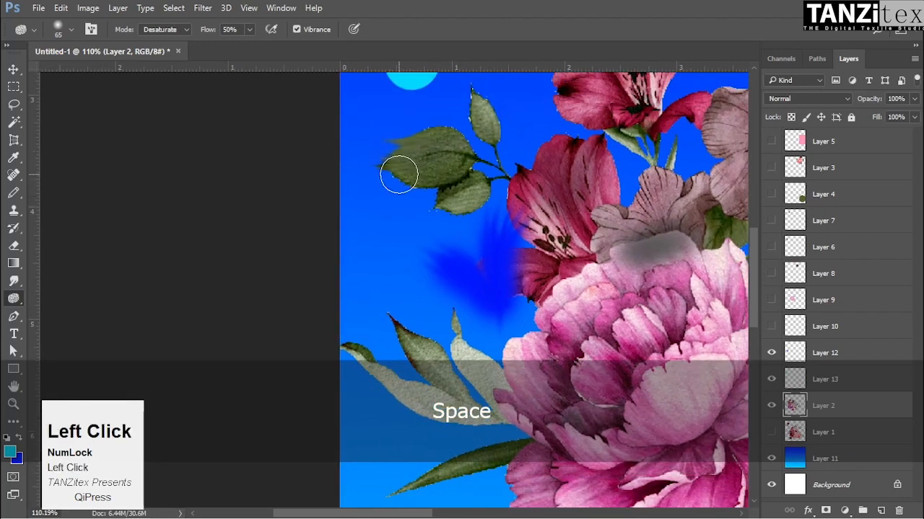
{"action": "mouse_move", "coordinate": [460, 165]}
{"action": "left_mouse_down"}
{"action": "mouse_move", "coordinate": [423, 171]}
{"action": "mouse_move", "coordinate": [475, 151]}
{"action": "mouse_move", "coordinate": [405, 145]}
{"action": "mouse_move", "coordinate": [443, 152]}
{"action": "mouse_move", "coordinate": [431, 174]}
{"action": "mouse_move", "coordinate": [391, 175]}
{"action": "left_mouse_up"}
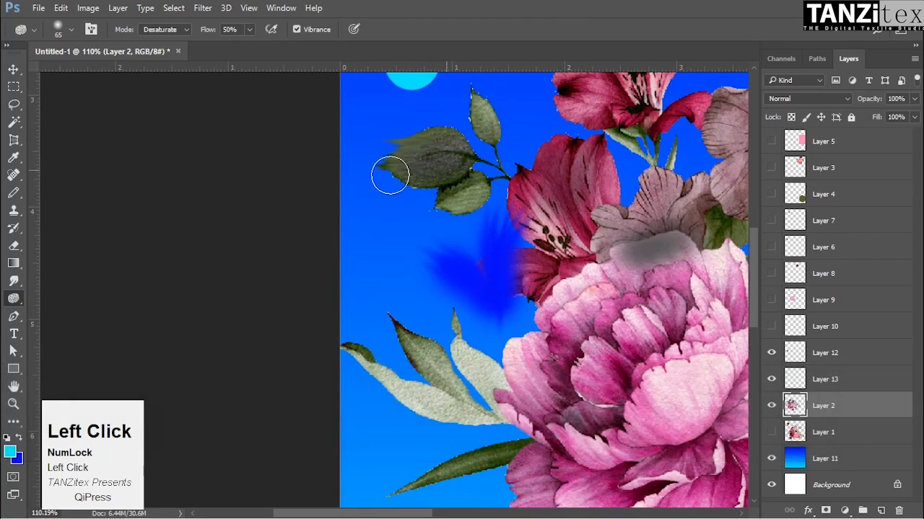
Review the Dodge, Crop and Eyedropper tools and their options one after another
{"action": "right_click", "coordinate": [13, 299]}
{"action": "left_click", "coordinate": [74, 299]}
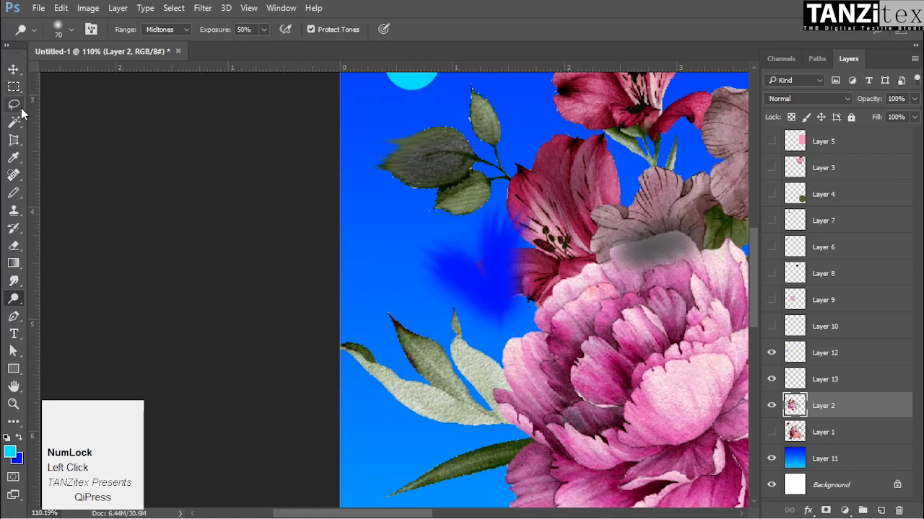
{"action": "right_click", "coordinate": [17, 147]}
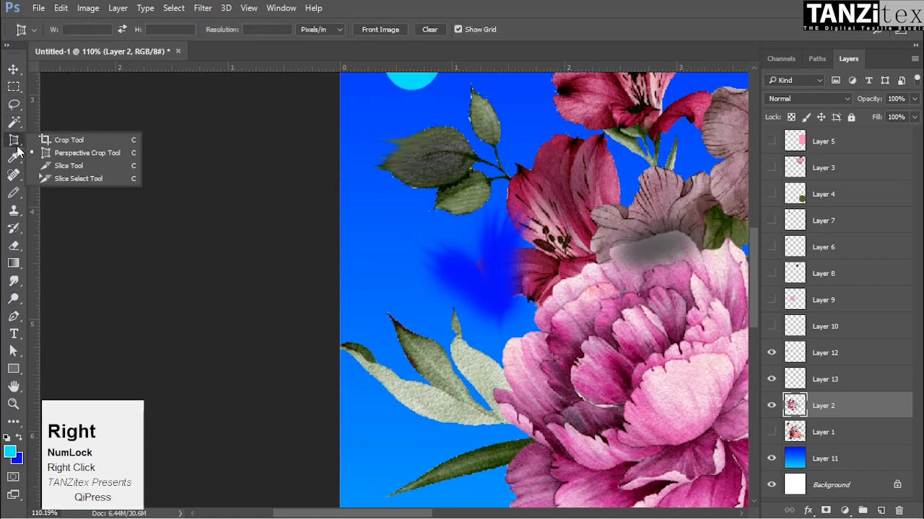
{"action": "left_click", "coordinate": [63, 146]}
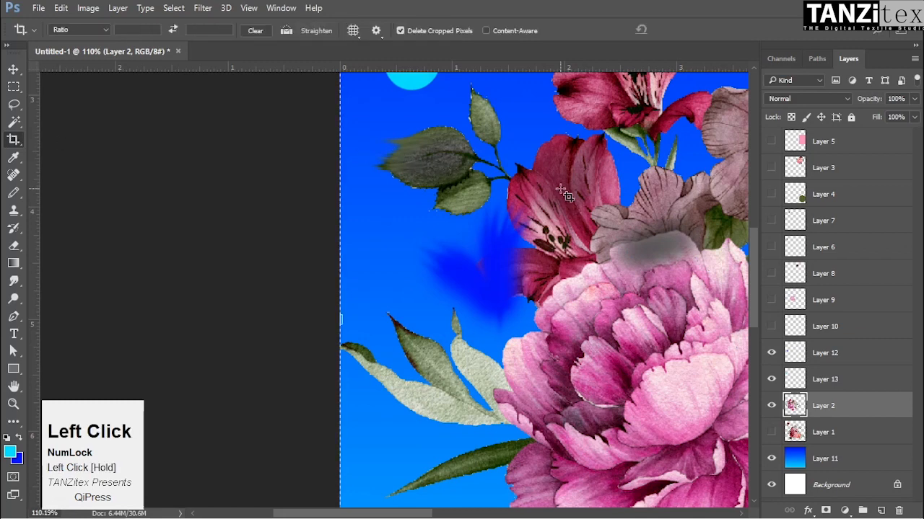
{"action": "left_click", "coordinate": [13, 158]}
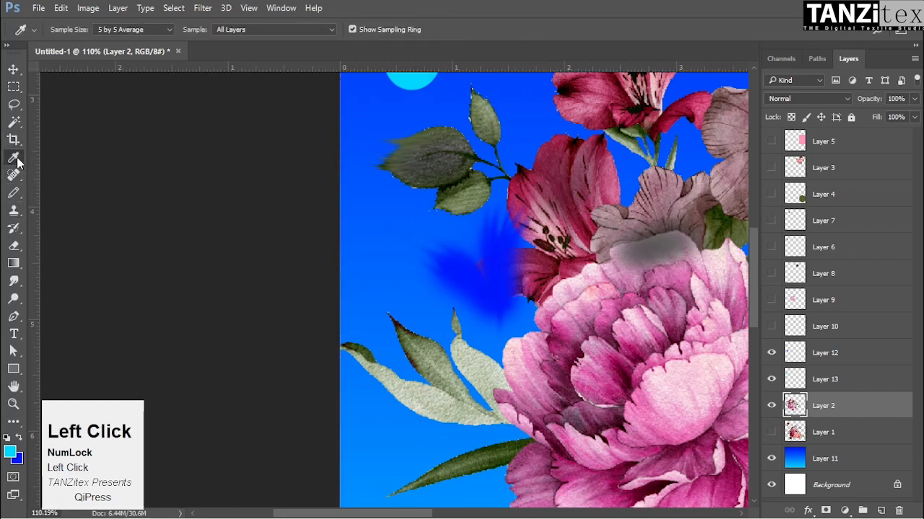
Remove the dark streaks from the upper petal of the lower crimson flower with the Spot Healing Brush in Content-Aware mode
{"action": "left_click", "coordinate": [15, 176]}
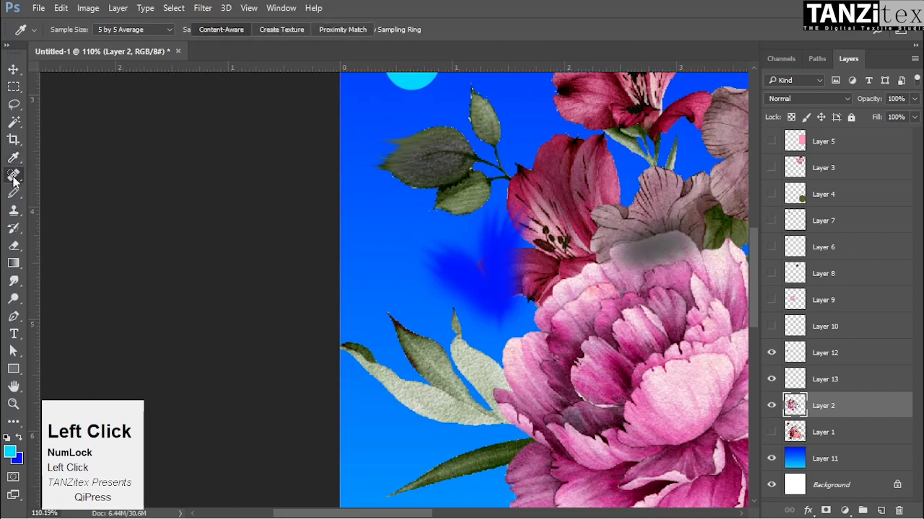
{"action": "right_click", "coordinate": [14, 177]}
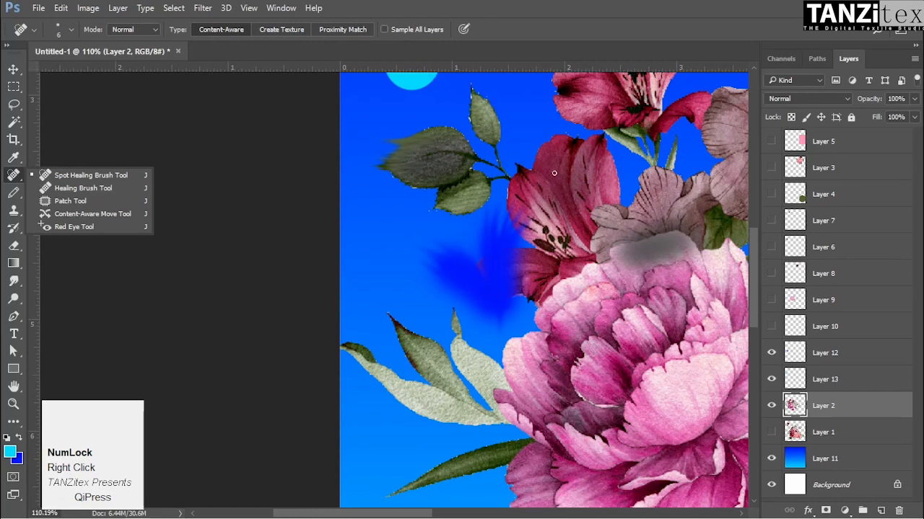
{"action": "left_click_drag", "start_coordinate": [574, 165], "coordinate": [579, 213]}
{"action": "key", "text": "v"}
{"action": "key", "text": "ctrl+z"}
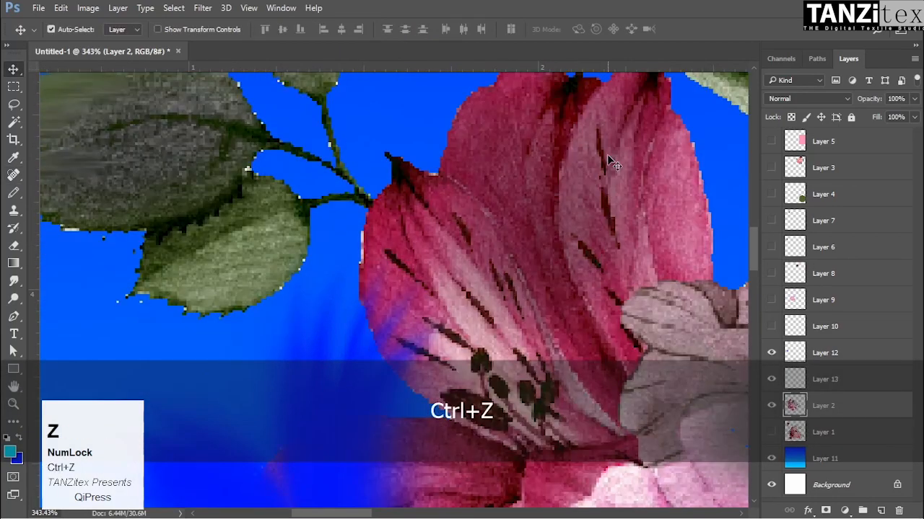
{"action": "left_click", "coordinate": [15, 175]}
{"action": "mouse_move", "coordinate": [596, 129]}
{"action": "left_mouse_down"}
{"action": "mouse_move", "coordinate": [612, 227]}
{"action": "mouse_move", "coordinate": [622, 186]}
{"action": "mouse_move", "coordinate": [603, 197]}
{"action": "mouse_move", "coordinate": [667, 201]}
{"action": "left_mouse_up"}
{"action": "key", "text": "ctrl+space"}
{"action": "mouse_move", "coordinate": [574, 247]}
{"action": "left_mouse_down"}
{"action": "mouse_move", "coordinate": [598, 273]}
{"action": "mouse_move", "coordinate": [586, 271]}
{"action": "mouse_move", "coordinate": [568, 221]}
{"action": "left_mouse_up"}
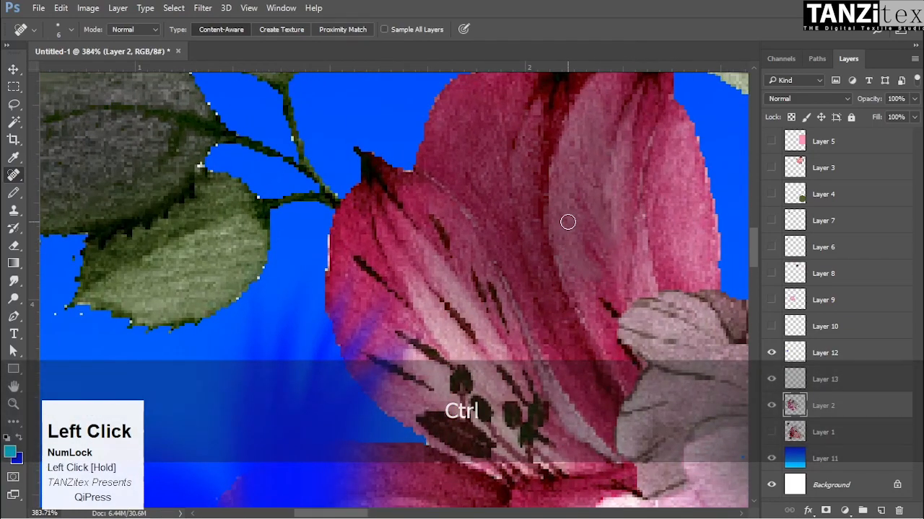
Draw a short curved cyan stroke beside the small upright leaf with the Pencil tool at size 17
{"action": "right_click", "coordinate": [13, 179]}
{"action": "left_click", "coordinate": [13, 197]}
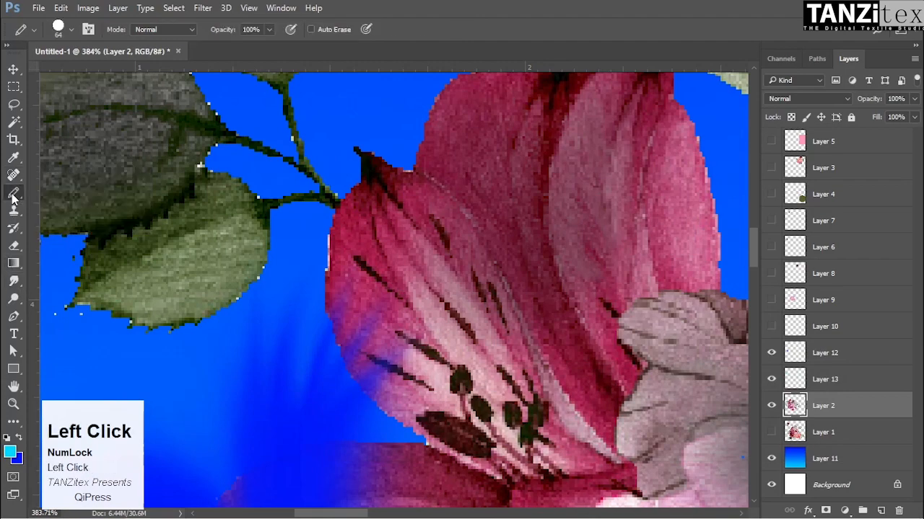
{"action": "left_click_drag", "start_coordinate": [371, 233], "coordinate": [321, 242]}
{"action": "right_click", "coordinate": [270, 218], "text": "alt"}
{"action": "mouse_move", "coordinate": [348, 70]}
{"action": "left_mouse_down"}
{"action": "mouse_move", "coordinate": [381, 137]}
{"action": "mouse_move", "coordinate": [378, 66]}
{"action": "left_mouse_up"}
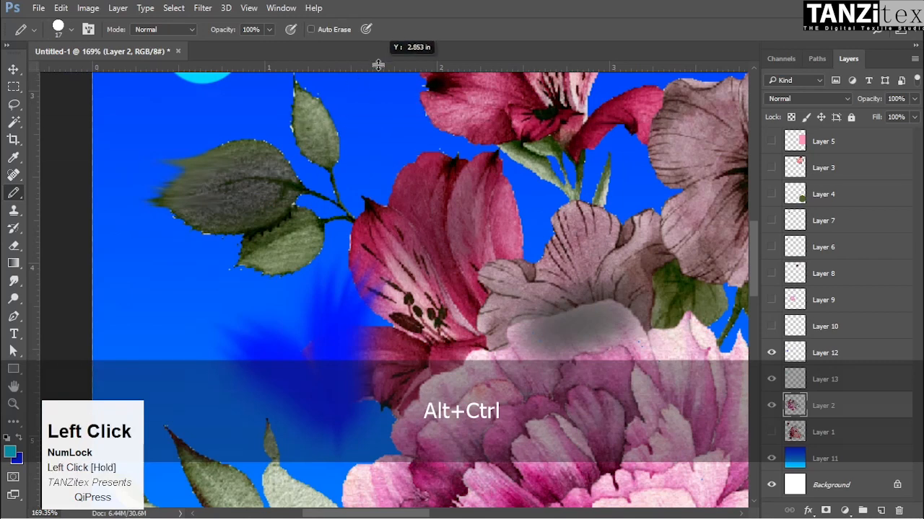
{"action": "left_click_drag", "start_coordinate": [366, 146], "coordinate": [328, 101]}
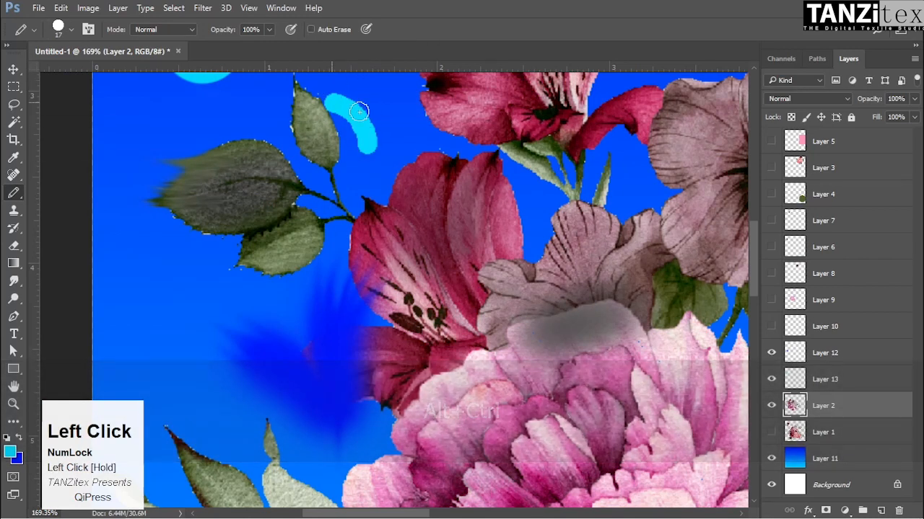
Paint a cyan dab above the large leaf with the Brush tool at size 74, and undo the brush and pencil strokes
{"action": "right_click", "coordinate": [15, 194]}
{"action": "left_click", "coordinate": [87, 193]}
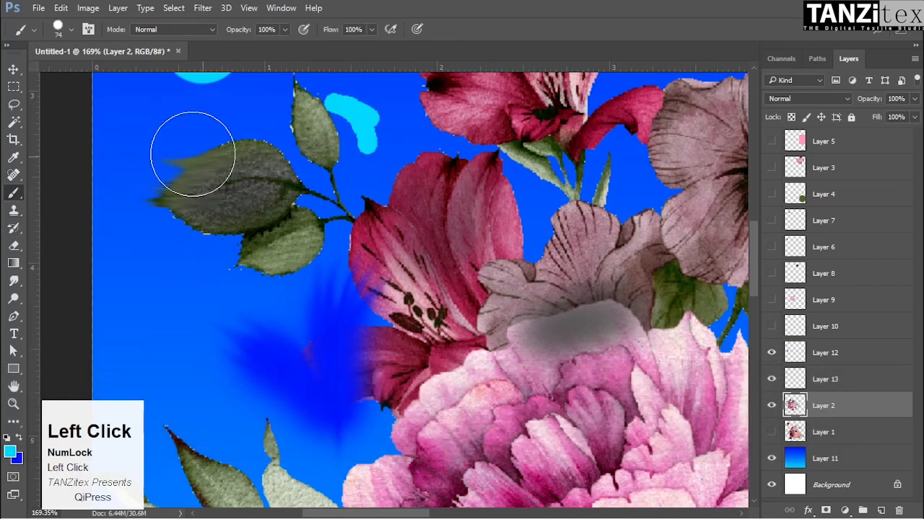
{"action": "left_click_drag", "start_coordinate": [135, 113], "coordinate": [130, 137]}
{"action": "key", "text": "ctrl+alt+z"}
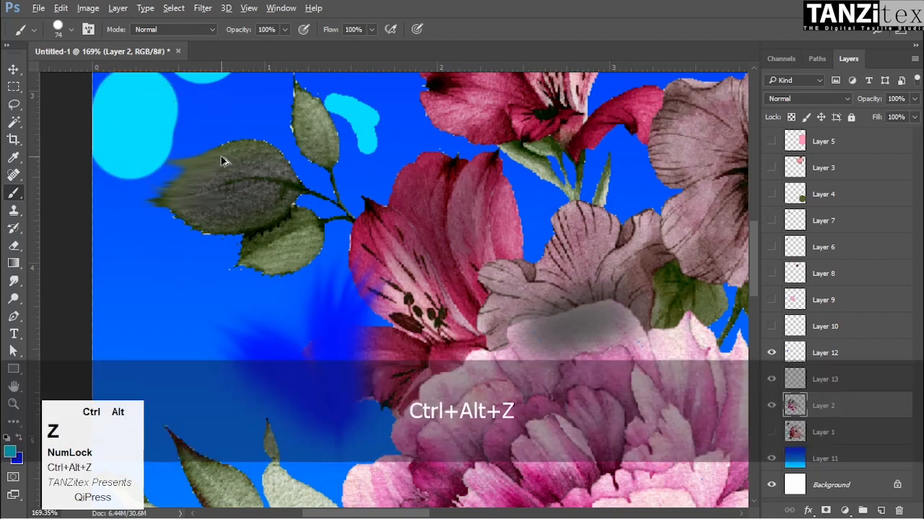
{"action": "key", "text": "ctrl+alt+z"}
{"action": "key", "text": "ctrl+alt+z"}
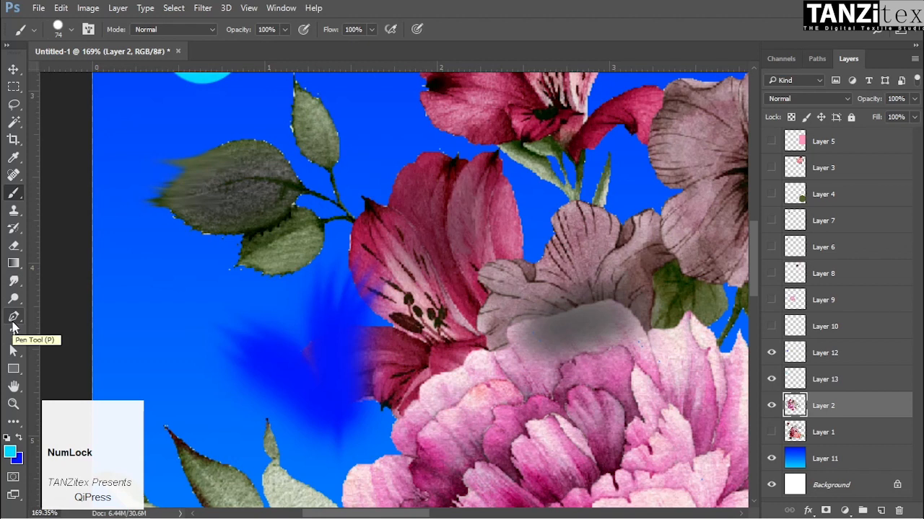
Switch to Chrome and open the TANZitex channel from the YouTube home page
{"action": "mouse_move", "coordinate": [362, 514]}
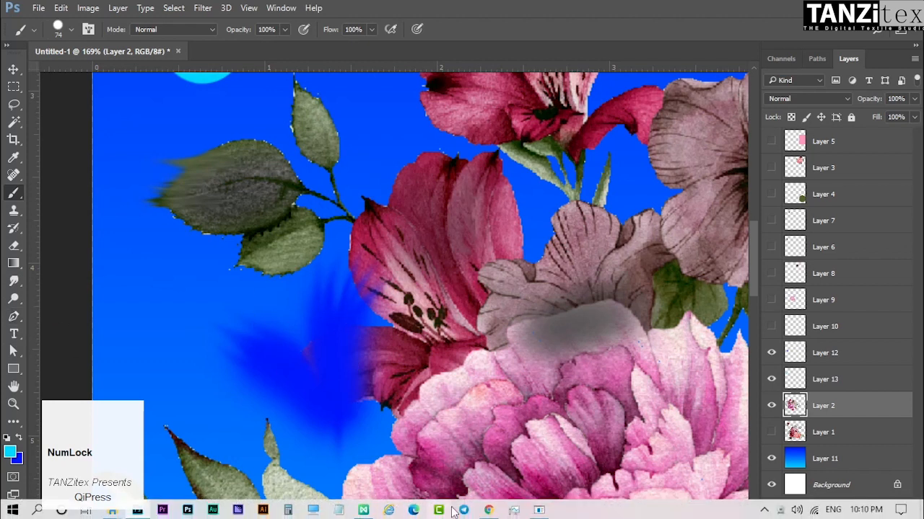
{"action": "left_click", "coordinate": [489, 510]}
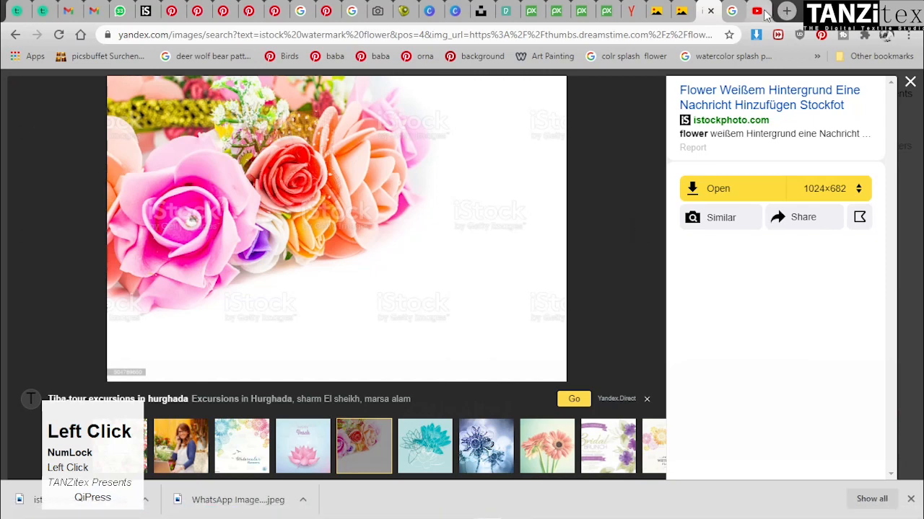
{"action": "left_click", "coordinate": [764, 13]}
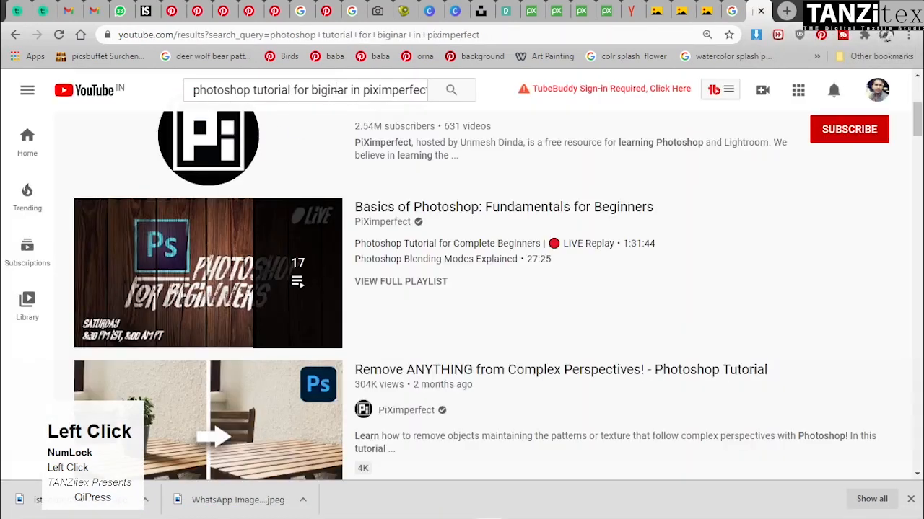
{"action": "left_click", "coordinate": [89, 105]}
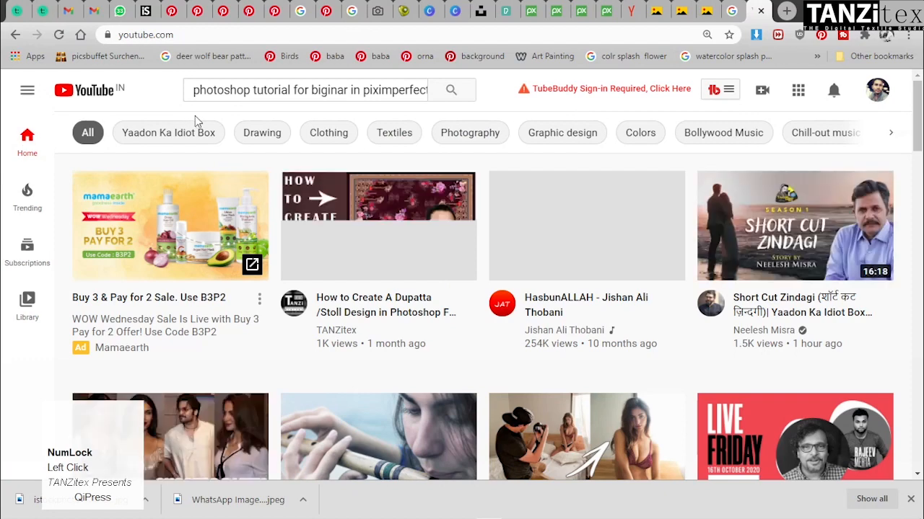
{"action": "left_click", "coordinate": [258, 95]}
{"action": "left_click", "coordinate": [156, 93]}
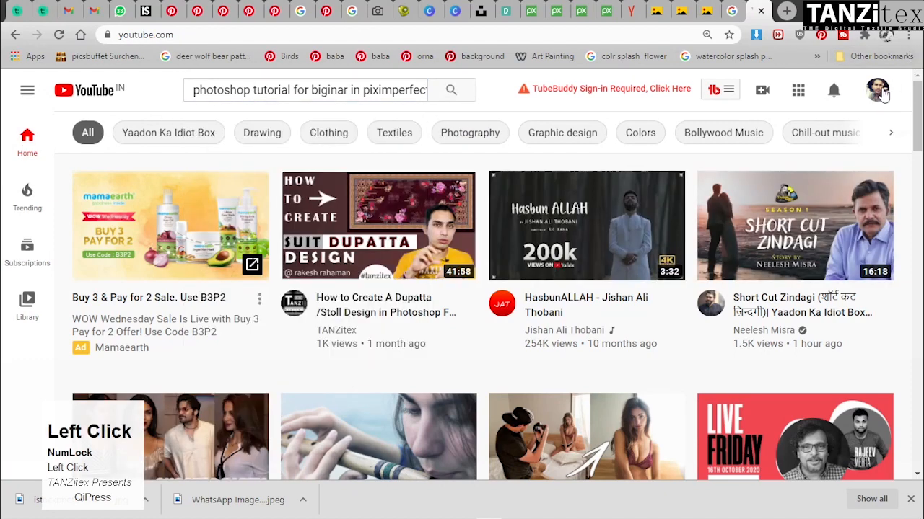
{"action": "left_click", "coordinate": [331, 335]}
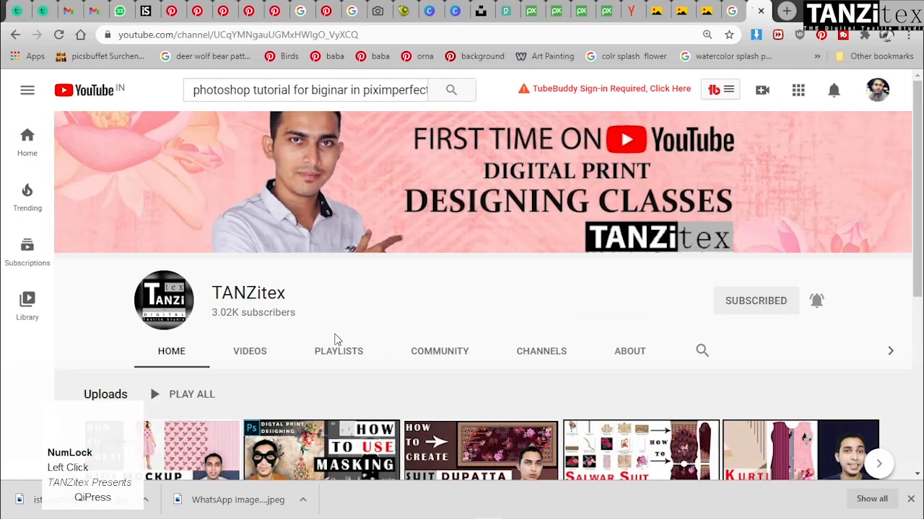
Browse the TANZitex channel's uploaded videos for the earlier Photoshop textile design tutorials
{"action": "scroll", "coordinate": [334, 339], "scroll_direction": "down", "scroll_amount": 2}
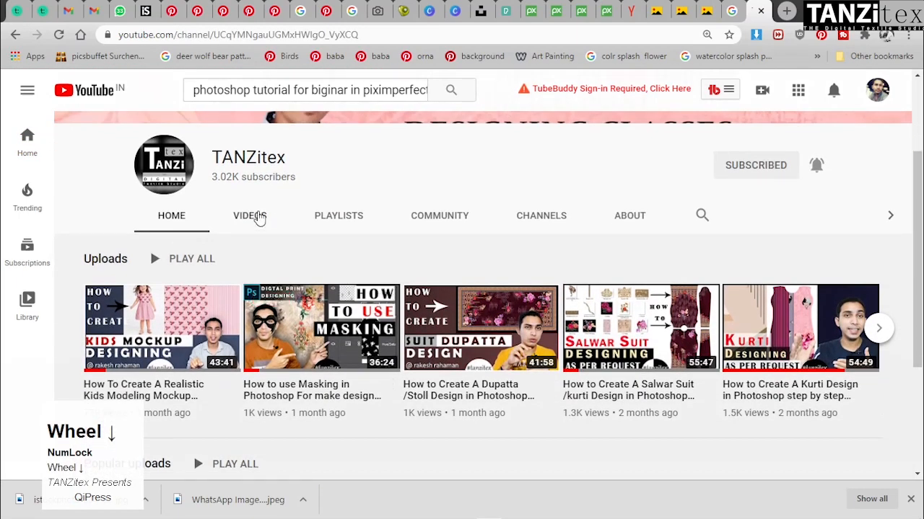
{"action": "left_click", "coordinate": [259, 219]}
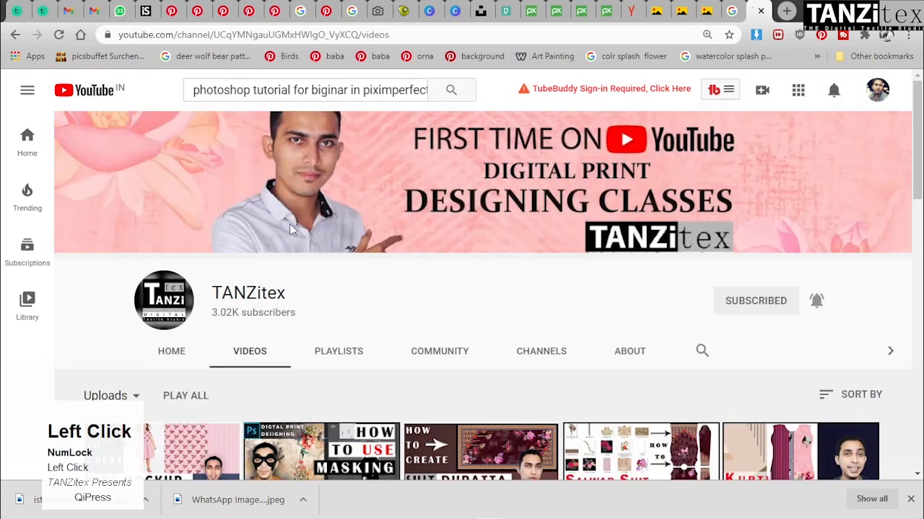
{"action": "scroll", "coordinate": [555, 315], "scroll_direction": "down", "scroll_amount": 3}
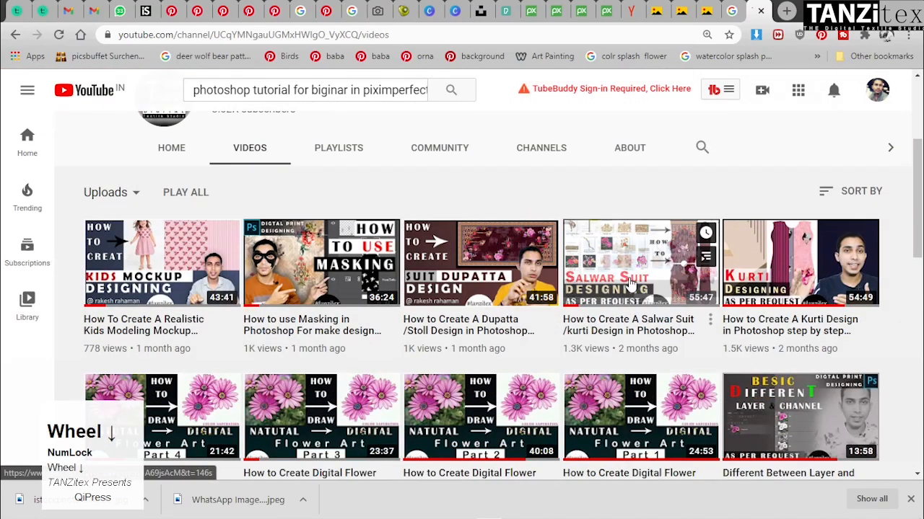
{"action": "scroll", "coordinate": [630, 284], "scroll_direction": "down", "scroll_amount": 2}
{"action": "scroll", "coordinate": [630, 285], "scroll_direction": "up", "scroll_amount": 1}
{"action": "scroll", "coordinate": [629, 284], "scroll_direction": "down", "scroll_amount": 3}
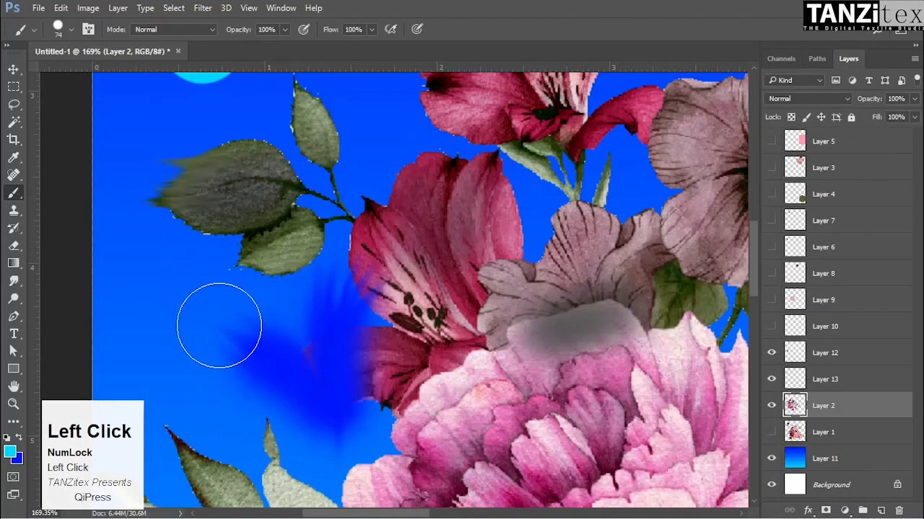
Back in Photoshop, draw a closed Pen tool path loosely around the small upright leaf on Layer 2
{"action": "right_click", "coordinate": [15, 317]}
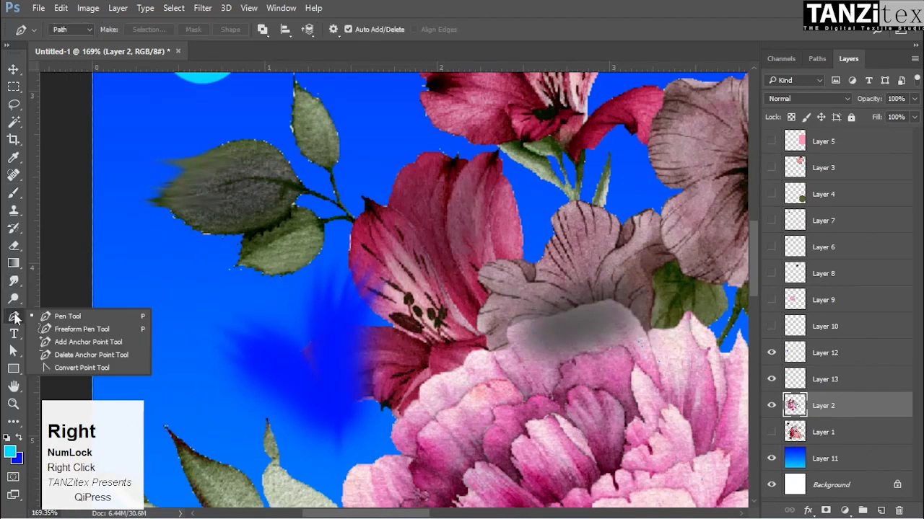
{"action": "left_click", "coordinate": [58, 323]}
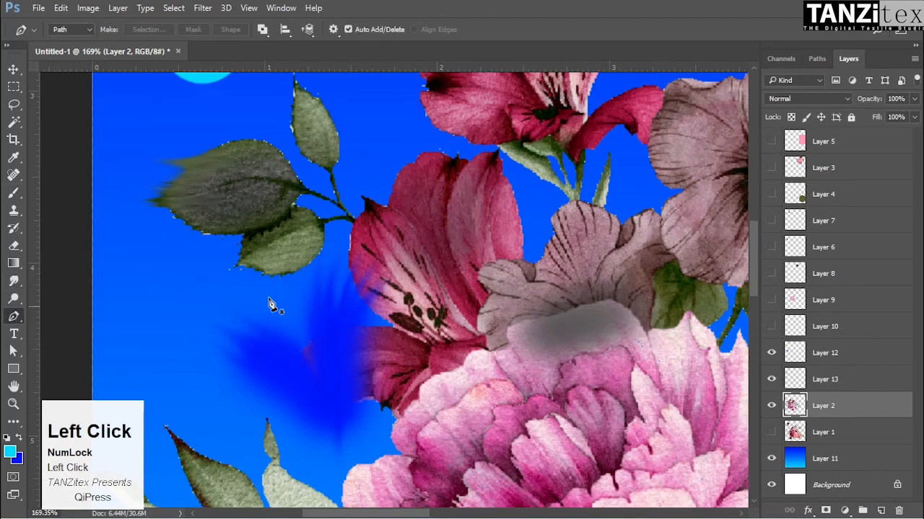
{"action": "left_click_drag", "start_coordinate": [512, 252], "coordinate": [482, 254]}
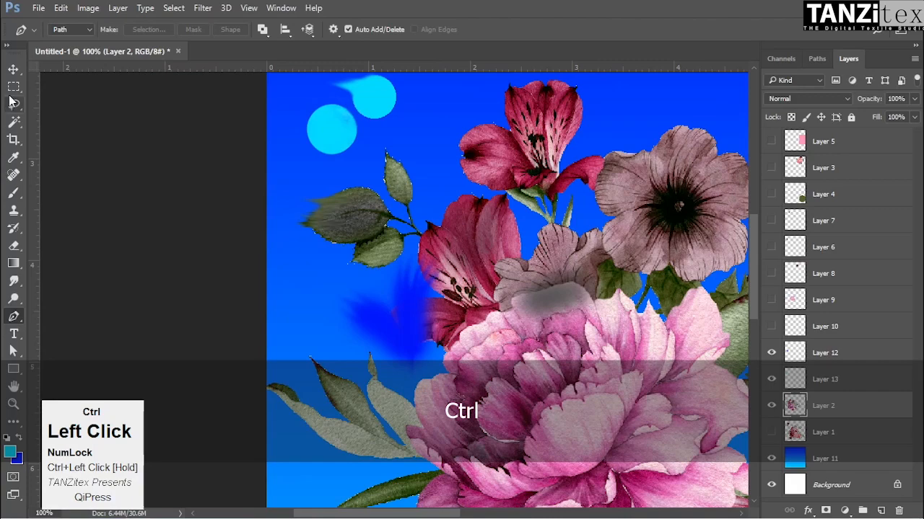
{"action": "left_click_drag", "start_coordinate": [462, 173], "coordinate": [503, 220]}
{"action": "left_click_drag", "start_coordinate": [503, 224], "coordinate": [508, 296]}
{"action": "left_click", "coordinate": [375, 320]}
{"action": "left_click", "coordinate": [386, 281]}
{"action": "left_click", "coordinate": [383, 248]}
{"action": "left_click", "coordinate": [367, 223]}
{"action": "left_click", "coordinate": [351, 207]}
{"action": "left_click", "coordinate": [307, 191]}
{"action": "left_click", "coordinate": [307, 233]}
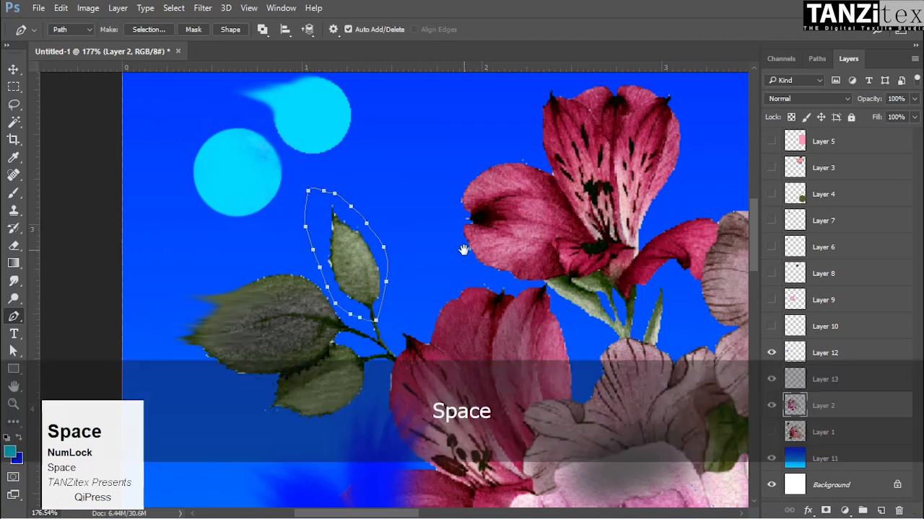
Start a Pen tool path along the upper red flower's left petal, over the upright petal's pointed tip and onto its top edge
{"action": "left_click_drag", "start_coordinate": [498, 194], "coordinate": [419, 303]}
{"action": "left_click", "coordinate": [425, 279], "text": "ctrl"}
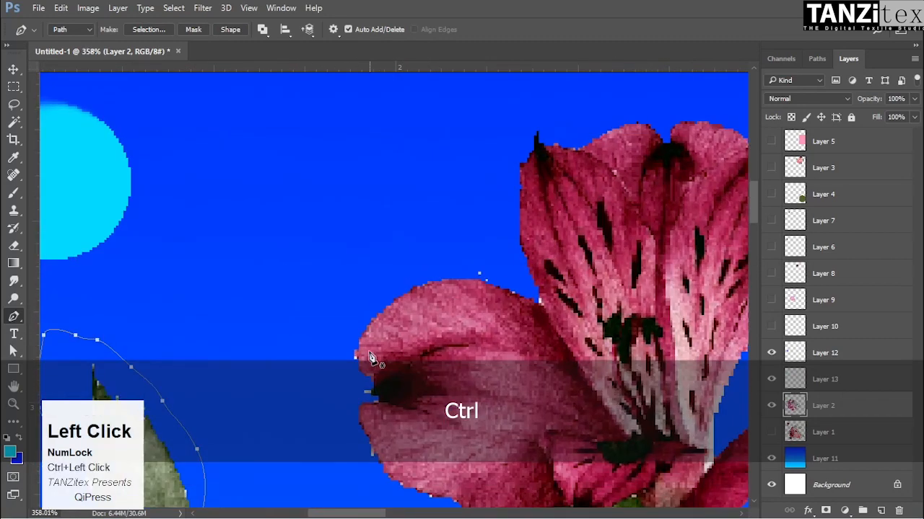
{"action": "left_click_drag", "start_coordinate": [549, 309], "coordinate": [520, 262]}
{"action": "key", "text": "alt"}
{"action": "left_click_drag", "start_coordinate": [536, 142], "coordinate": [572, 98]}
{"action": "left_click_drag", "start_coordinate": [557, 151], "coordinate": [571, 144]}
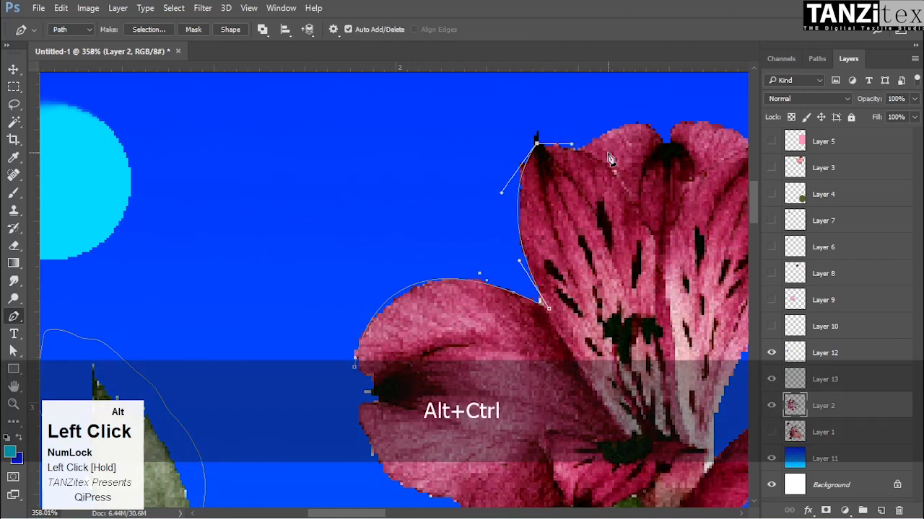
{"action": "left_click", "coordinate": [594, 158]}
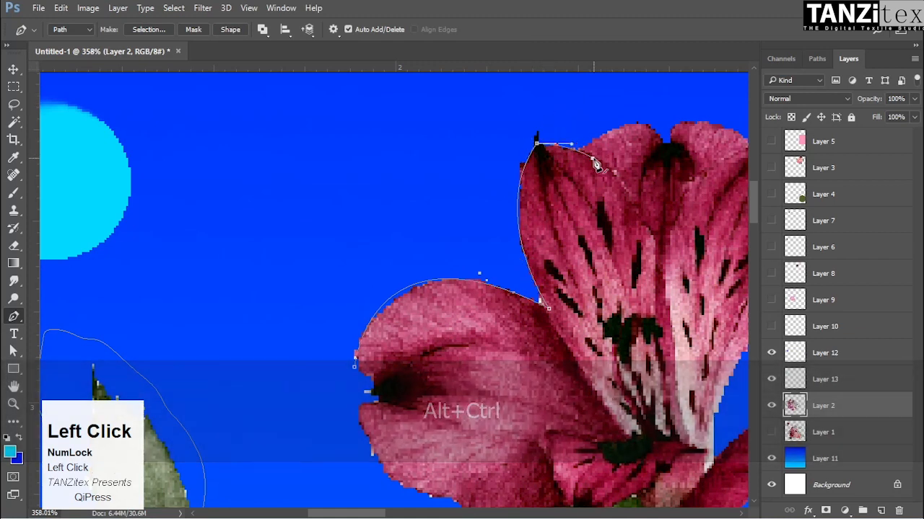
{"action": "left_click_drag", "start_coordinate": [639, 124], "coordinate": [699, 122]}
{"action": "left_click", "coordinate": [663, 152]}
{"action": "key", "text": "ctrl+z"}
{"action": "key", "text": "space"}
{"action": "left_click_drag", "start_coordinate": [680, 161], "coordinate": [520, 178]}
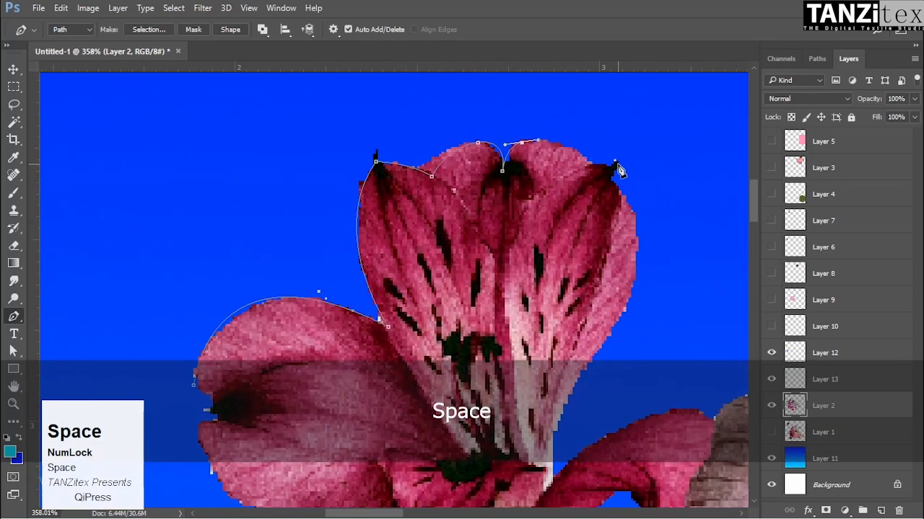
{"action": "key", "text": "ctrl+alt+z"}
{"action": "key", "text": "ctrl+alt+z"}
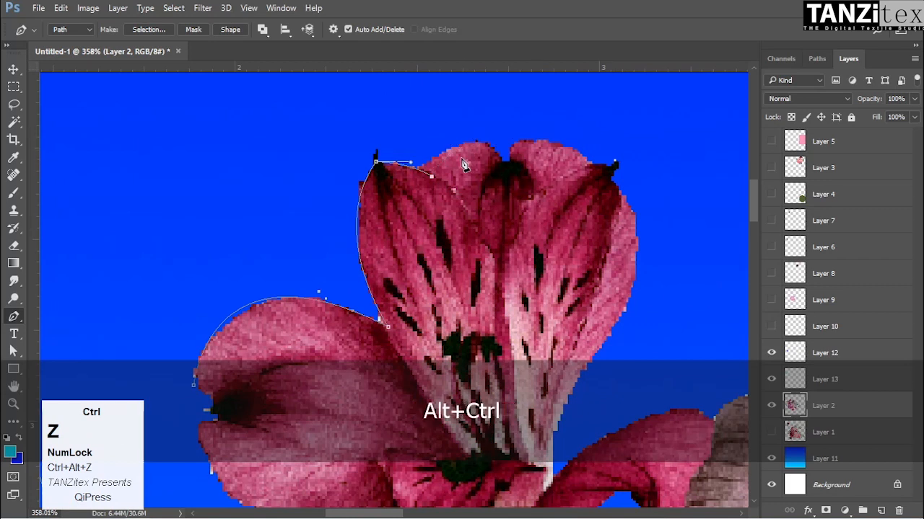
Continue the path over both rounded petal tops, into the notch between them and around the dark tip at the far end
{"action": "left_click_drag", "start_coordinate": [462, 145], "coordinate": [485, 140]}
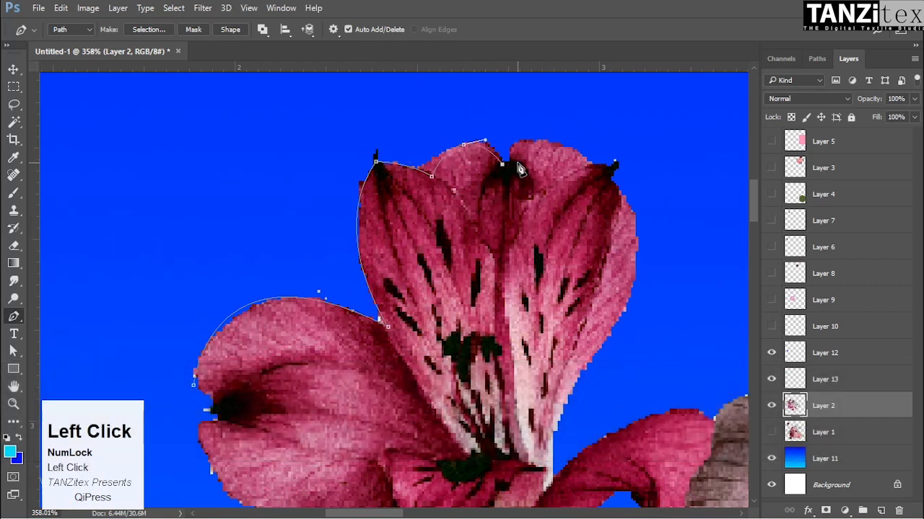
{"action": "left_click", "coordinate": [510, 162]}
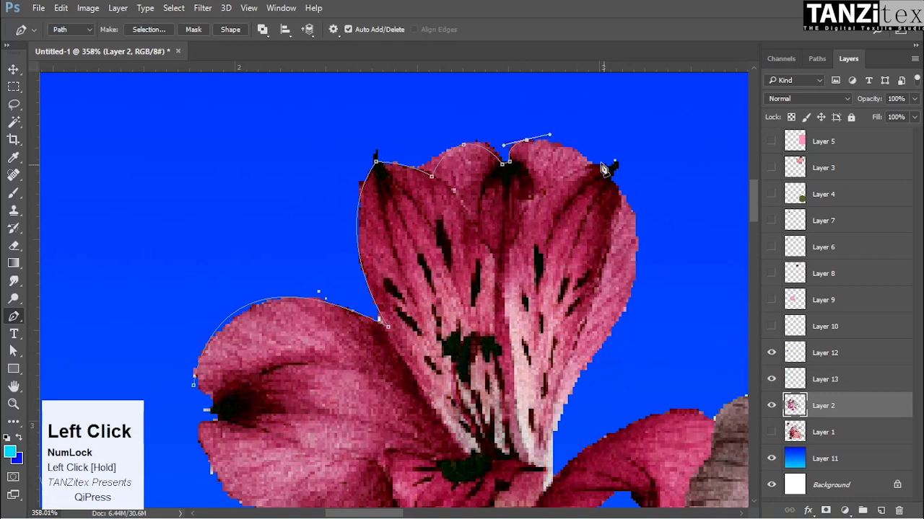
{"action": "left_click_drag", "start_coordinate": [596, 167], "coordinate": [617, 186]}
{"action": "key", "text": "alt"}
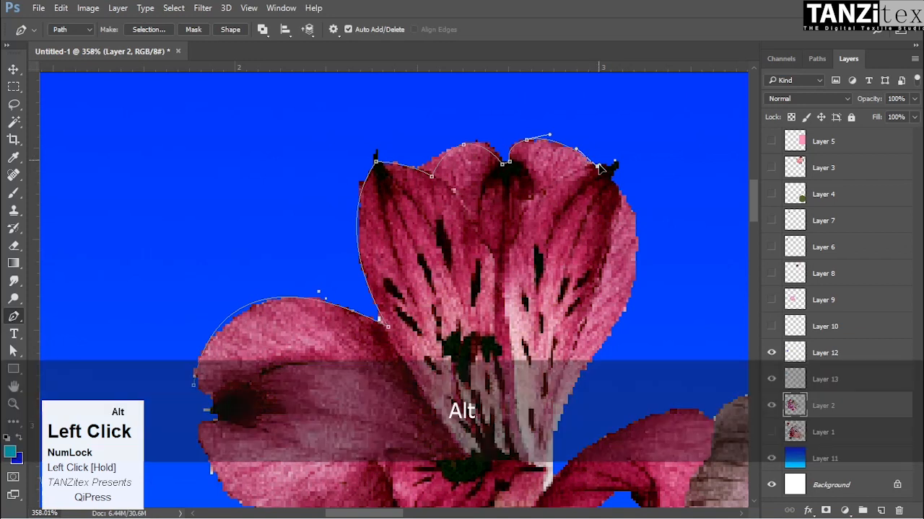
{"action": "left_click_drag", "start_coordinate": [616, 162], "coordinate": [500, 197]}
{"action": "left_click", "coordinate": [601, 178]}
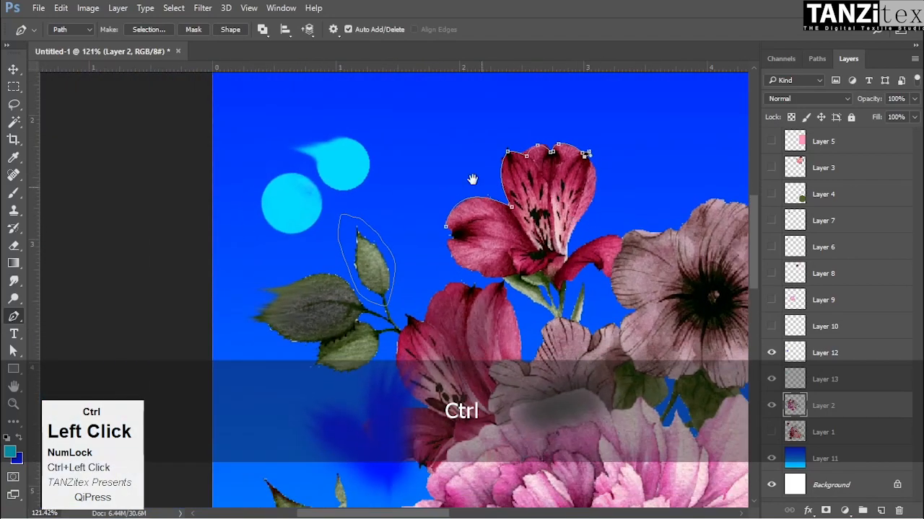
{"action": "mouse_move", "coordinate": [539, 158]}
{"action": "left_mouse_down"}
{"action": "mouse_move", "coordinate": [581, 202]}
{"action": "mouse_move", "coordinate": [573, 214]}
{"action": "mouse_move", "coordinate": [597, 213]}
{"action": "mouse_move", "coordinate": [571, 208]}
{"action": "mouse_move", "coordinate": [582, 187]}
{"action": "mouse_move", "coordinate": [577, 194]}
{"action": "left_mouse_up"}
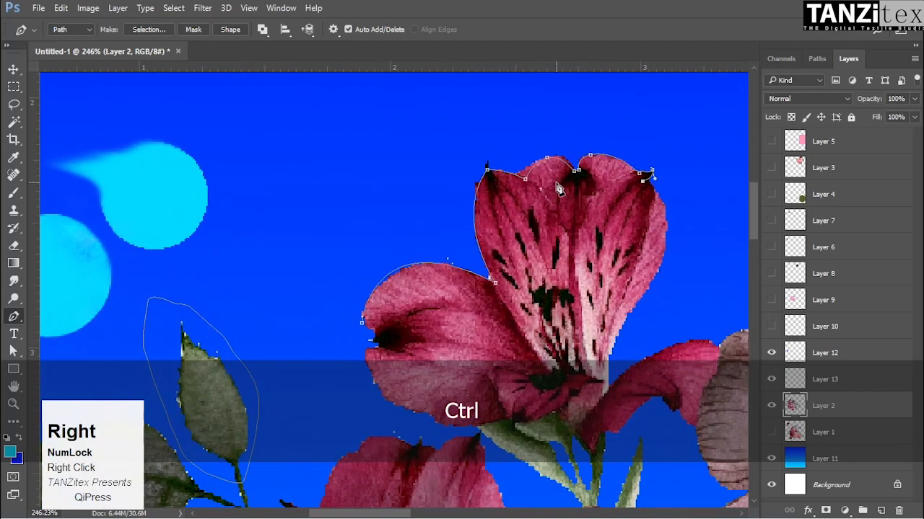
{"action": "right_click", "coordinate": [556, 175]}
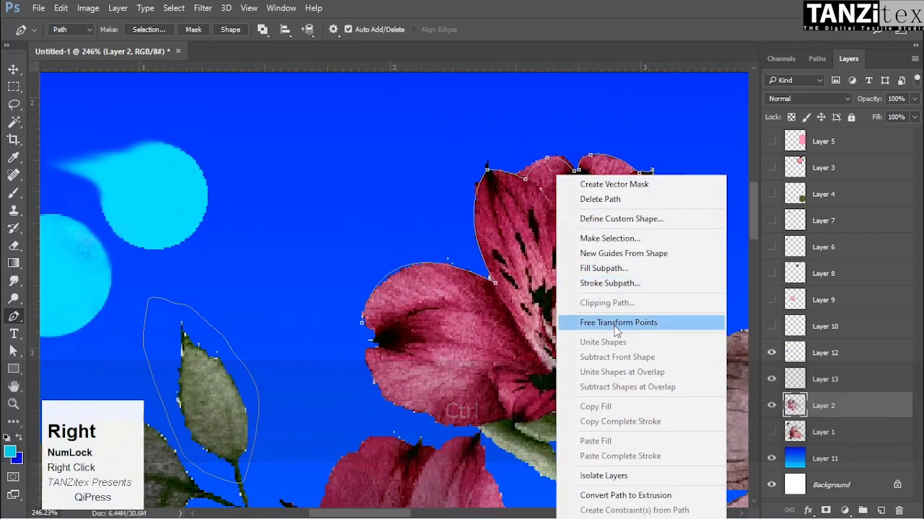
{"action": "left_click", "coordinate": [636, 242]}
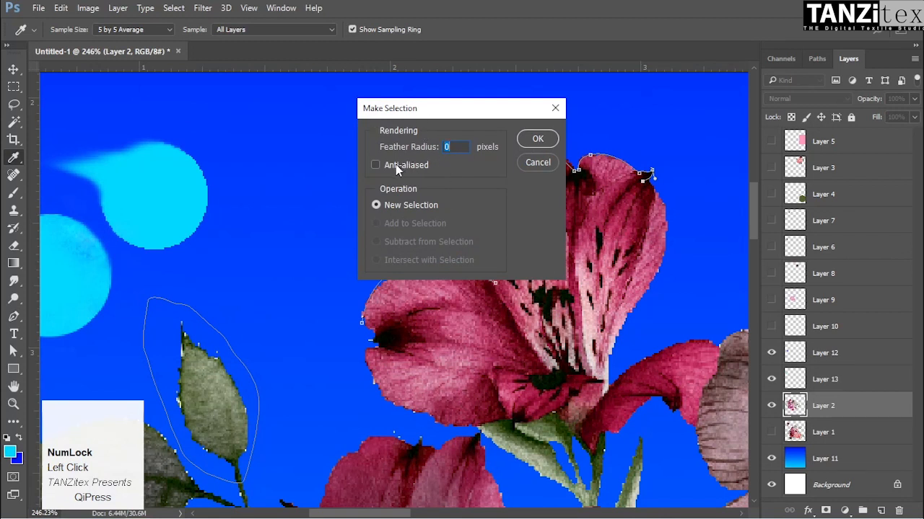
{"action": "left_click", "coordinate": [545, 167]}
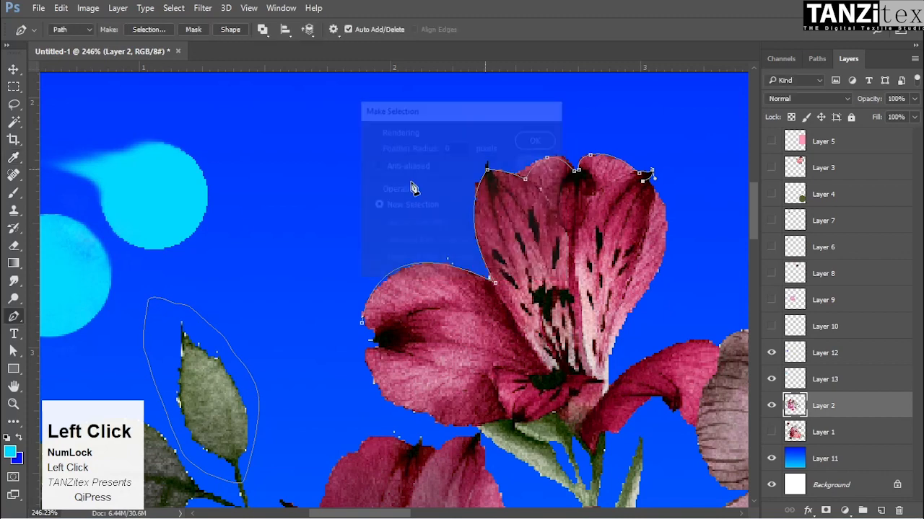
Make a new selection from the unfinished flower path with a feather radius of 0 pixels and anti-aliasing off
{"action": "right_click", "coordinate": [544, 220]}
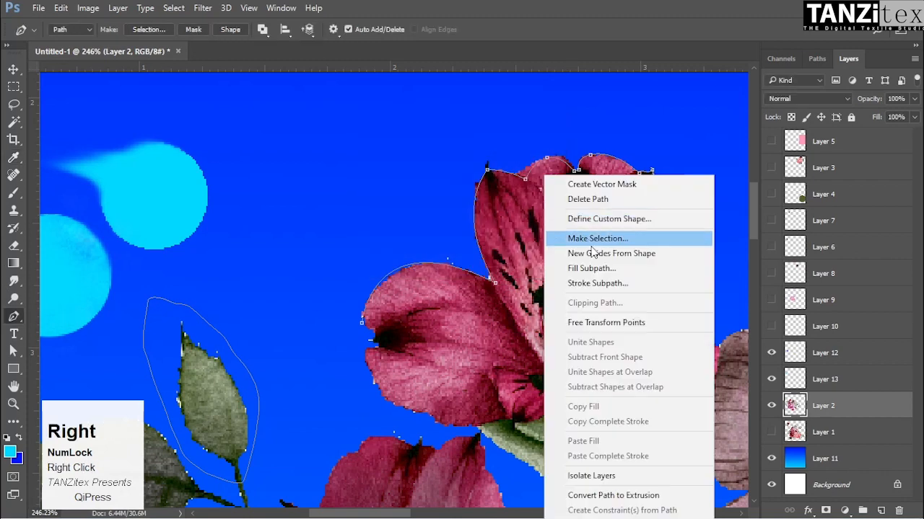
{"action": "left_click", "coordinate": [600, 246]}
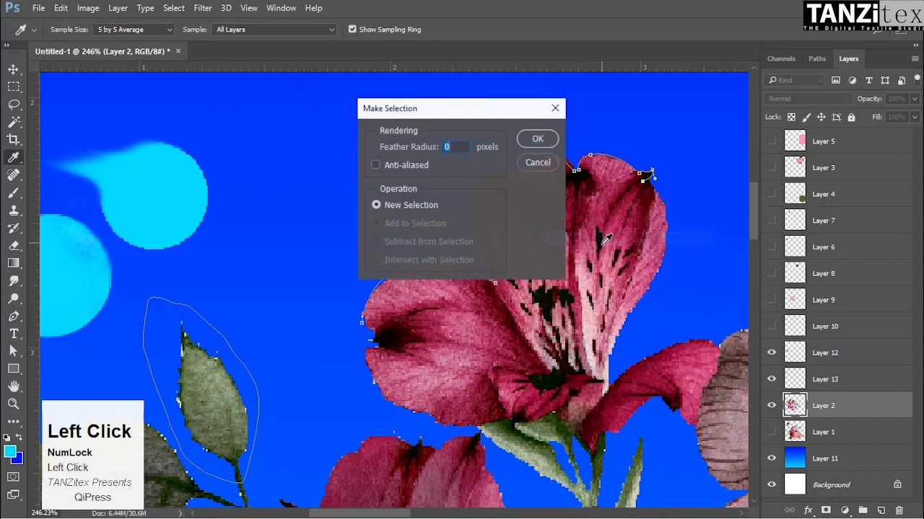
{"action": "left_click", "coordinate": [546, 145]}
{"action": "key", "text": "ctrl+space"}
{"action": "left_click_drag", "start_coordinate": [588, 277], "coordinate": [546, 279]}
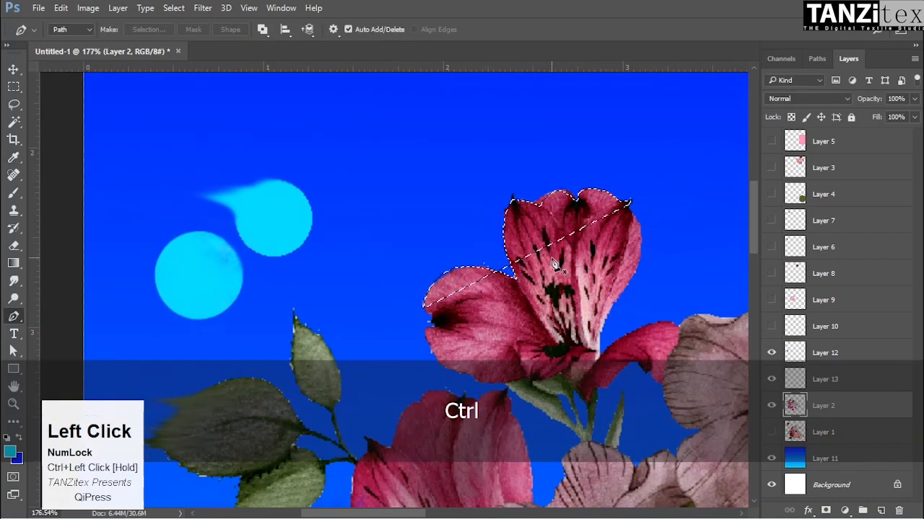
Deselect the partial flower selection and step back in the history to restore the unfinished path
{"action": "key", "text": "ctrl+d"}
{"action": "key", "text": "ctrl+space"}
{"action": "mouse_move", "coordinate": [614, 226]}
{"action": "left_mouse_down"}
{"action": "mouse_move", "coordinate": [648, 246]}
{"action": "mouse_move", "coordinate": [608, 258]}
{"action": "left_mouse_up"}
{"action": "key", "text": "l"}
{"action": "key", "text": "ctrl+alt+z"}
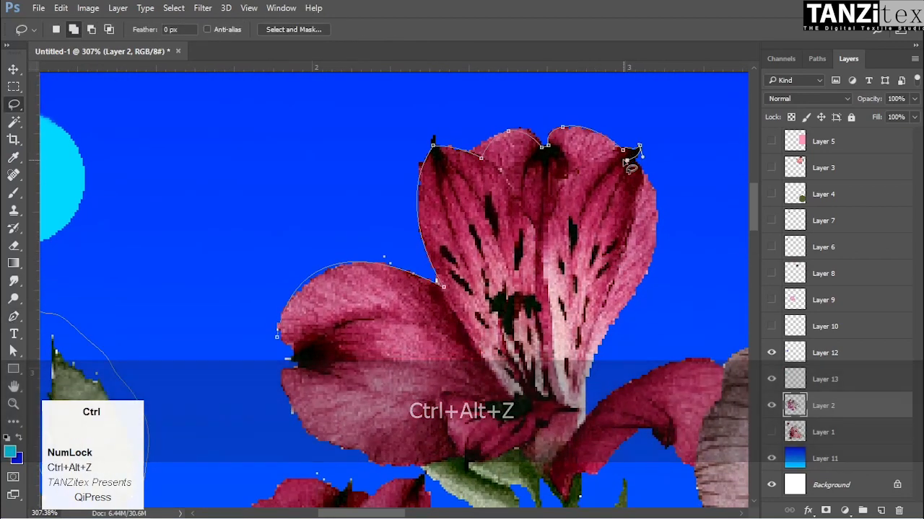
Extend the Pen path from the dark tip down the upright petal's outer edge and along the base of the flower
{"action": "key", "text": "p"}
{"action": "left_click", "coordinate": [655, 189], "text": "ctrl"}
{"action": "left_click_drag", "start_coordinate": [658, 221], "coordinate": [591, 358], "text": "ctrl"}
{"action": "left_click", "coordinate": [579, 425]}
{"action": "left_click_drag", "start_coordinate": [545, 423], "coordinate": [533, 437]}
{"action": "left_click_drag", "start_coordinate": [477, 462], "coordinate": [457, 465]}
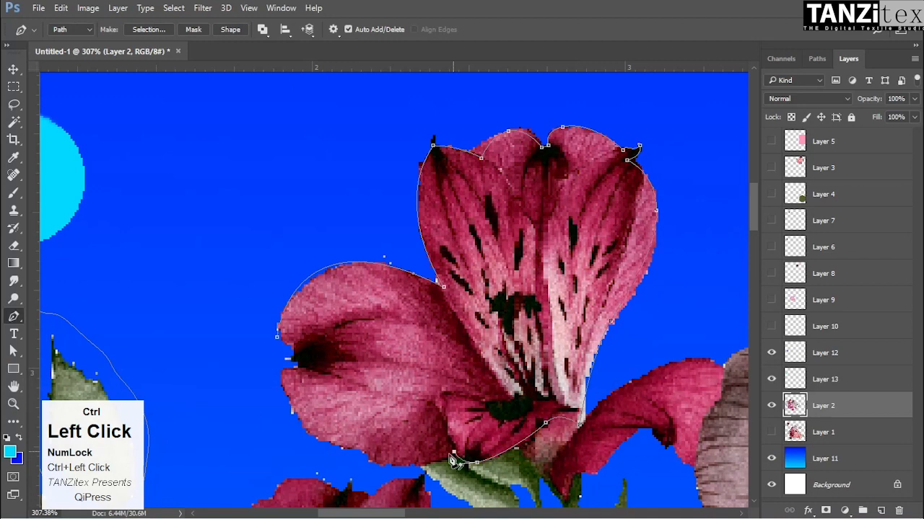
Trace the underside and notch of the flower's lower-left petal and close the path at its starting anchor
{"action": "left_click_drag", "start_coordinate": [372, 465], "coordinate": [328, 448]}
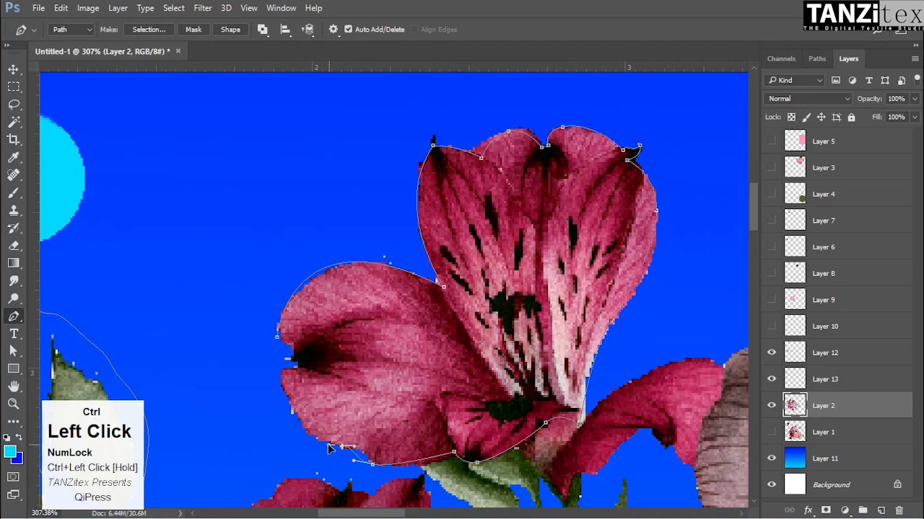
{"action": "left_click_drag", "start_coordinate": [279, 372], "coordinate": [269, 315]}
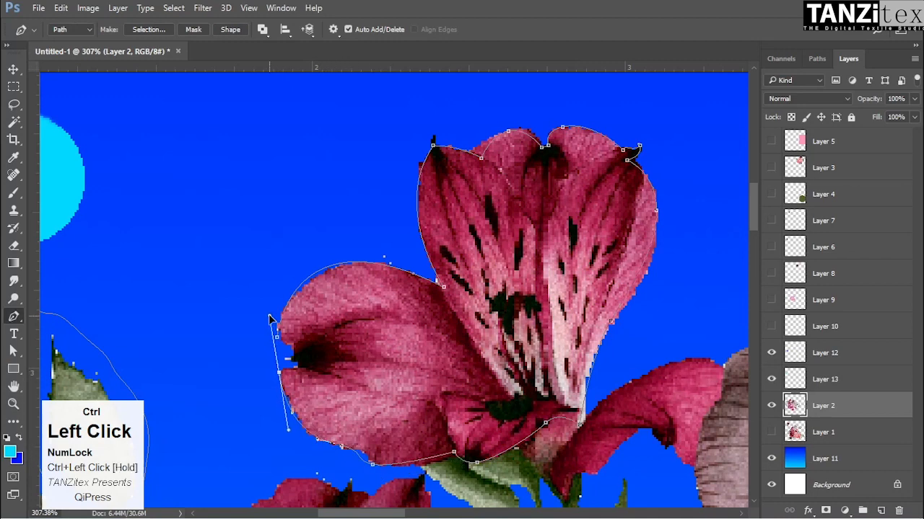
{"action": "left_click", "coordinate": [280, 374], "text": "alt"}
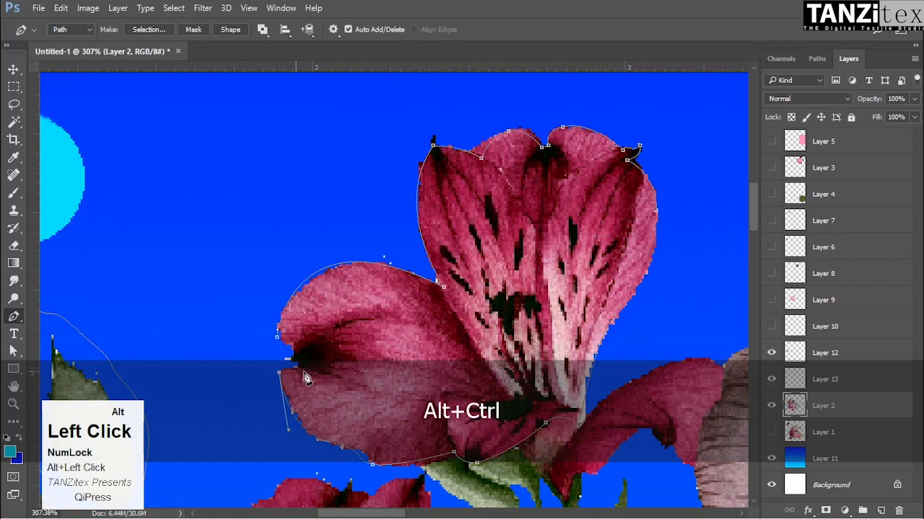
{"action": "left_click", "coordinate": [293, 353], "text": "alt"}
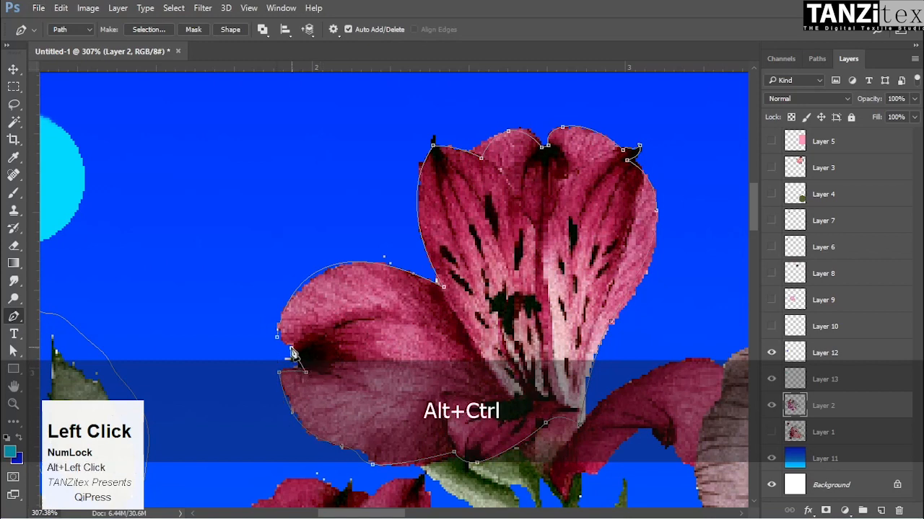
{"action": "left_click", "coordinate": [277, 338]}
Convert the closed flower and leaf paths into a selection, and clear the selection
{"action": "left_click_drag", "start_coordinate": [396, 345], "coordinate": [449, 355]}
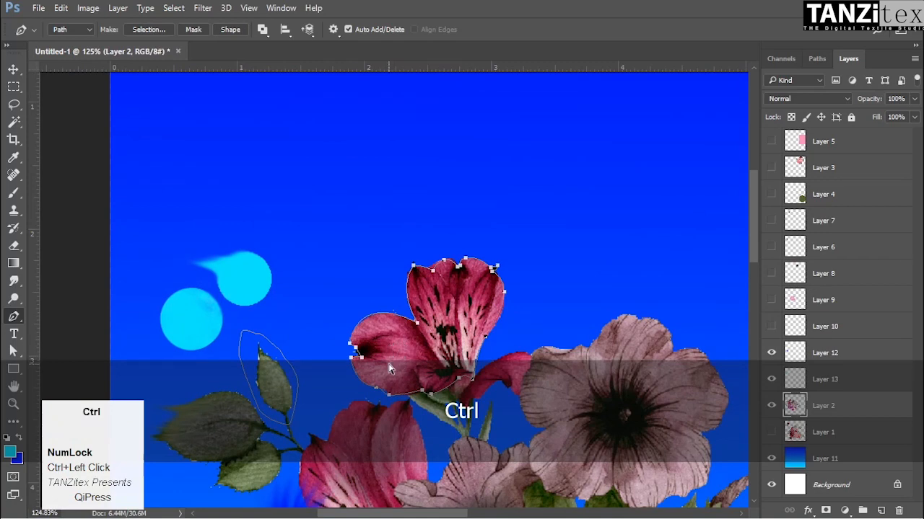
{"action": "key", "text": "ctrl+Return"}
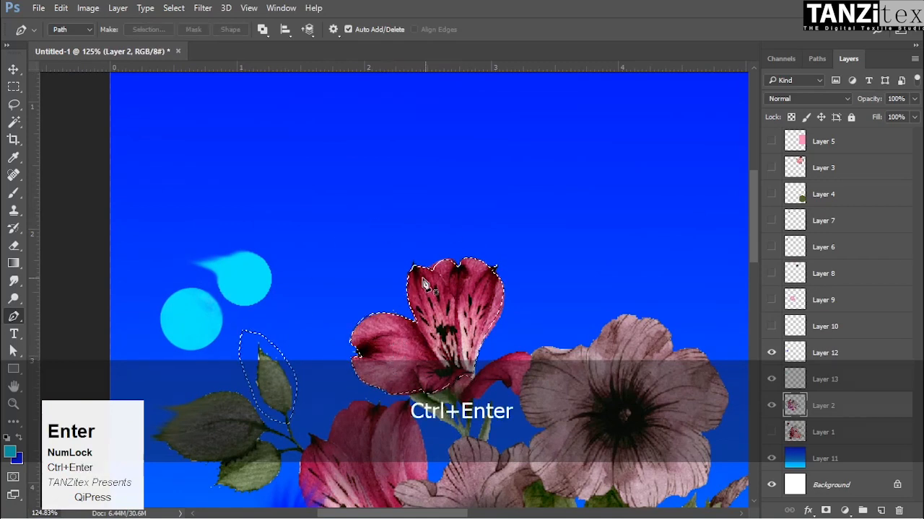
{"action": "left_click_drag", "start_coordinate": [437, 333], "coordinate": [466, 281]}
{"action": "left_click_drag", "start_coordinate": [412, 274], "coordinate": [507, 311]}
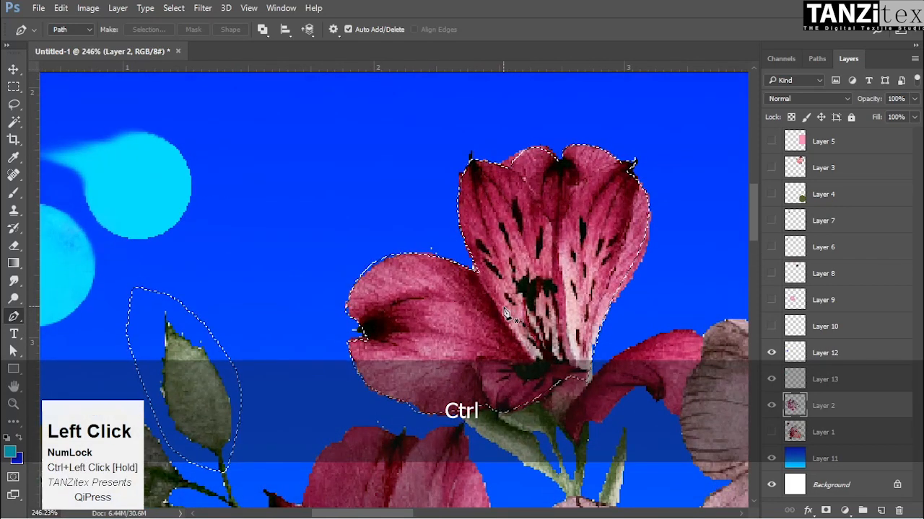
{"action": "key", "text": "ctrl+alt+z"}
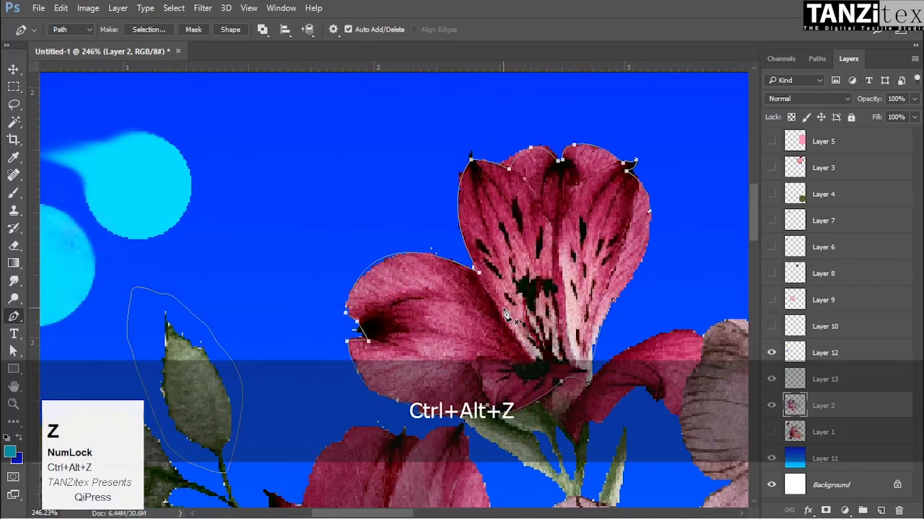
{"action": "key", "text": "ctrl+Return"}
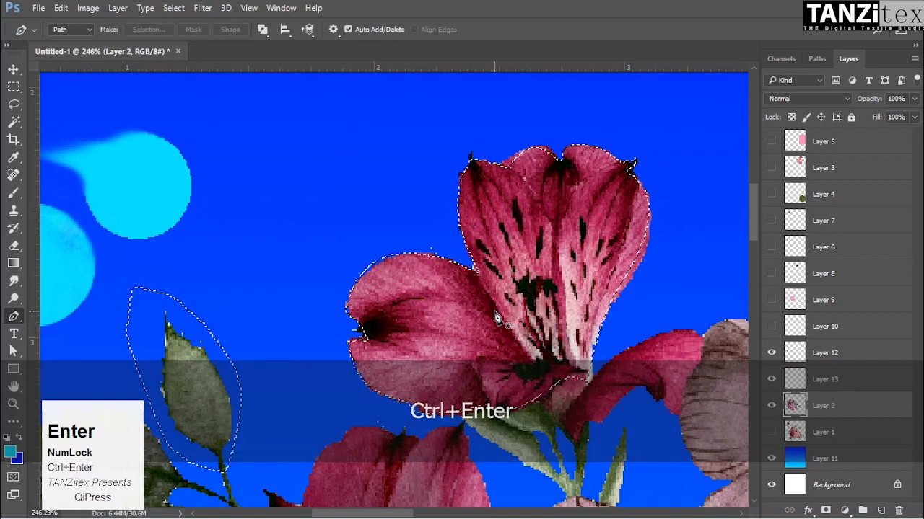
{"action": "right_click", "coordinate": [14, 316]}
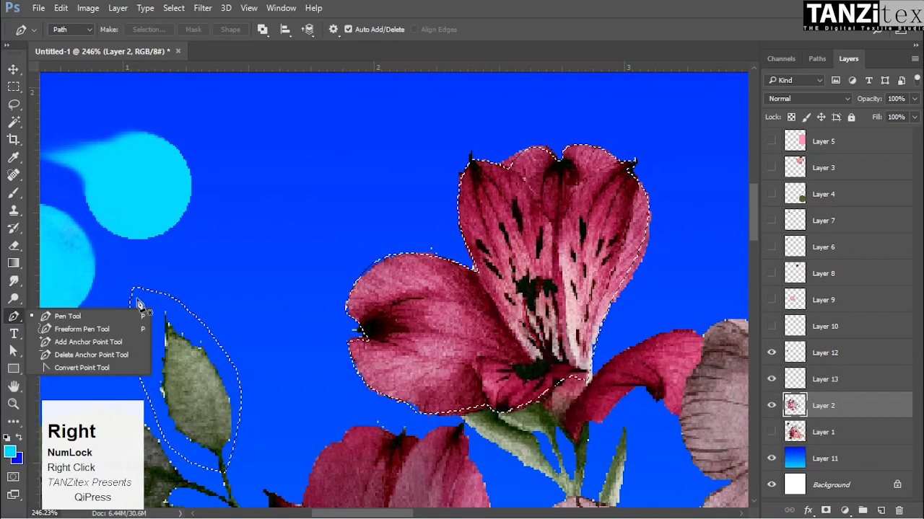
{"action": "key", "text": "ctrl+d"}
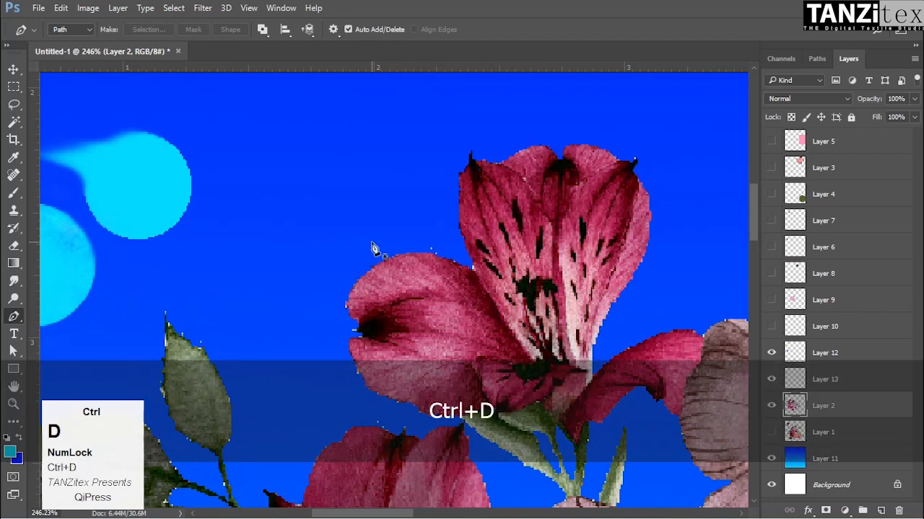
Draw a closed curved Pen path on the blue background between the cyan circles and the red flower
{"action": "left_click", "coordinate": [227, 262]}
{"action": "left_click_drag", "start_coordinate": [301, 154], "coordinate": [385, 150]}
{"action": "left_click_drag", "start_coordinate": [349, 354], "coordinate": [305, 389]}
{"action": "left_click_drag", "start_coordinate": [293, 286], "coordinate": [296, 245]}
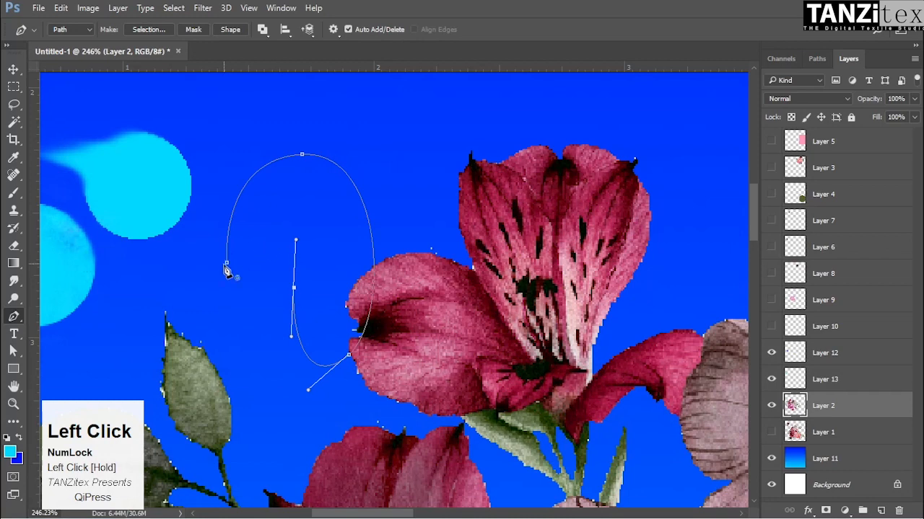
{"action": "left_click_drag", "start_coordinate": [227, 265], "coordinate": [211, 296]}
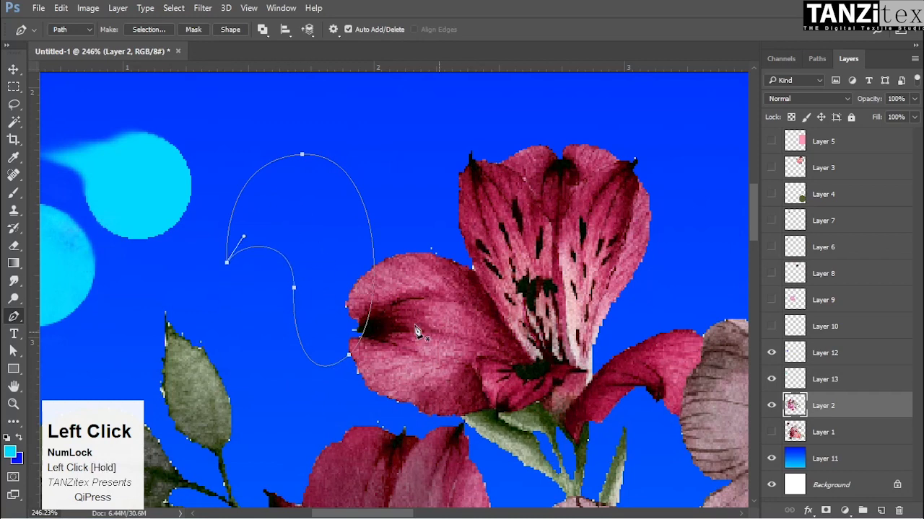
Undo all anchors of the curved practice path beside the red flower
{"action": "left_click_drag", "start_coordinate": [521, 274], "coordinate": [486, 274]}
{"action": "key", "text": "ctrl+alt+z"}
{"action": "key", "text": "ctrl+alt+z"}
{"action": "key", "text": "ctrl+alt+z"}
{"action": "key", "text": "ctrl+alt+z"}
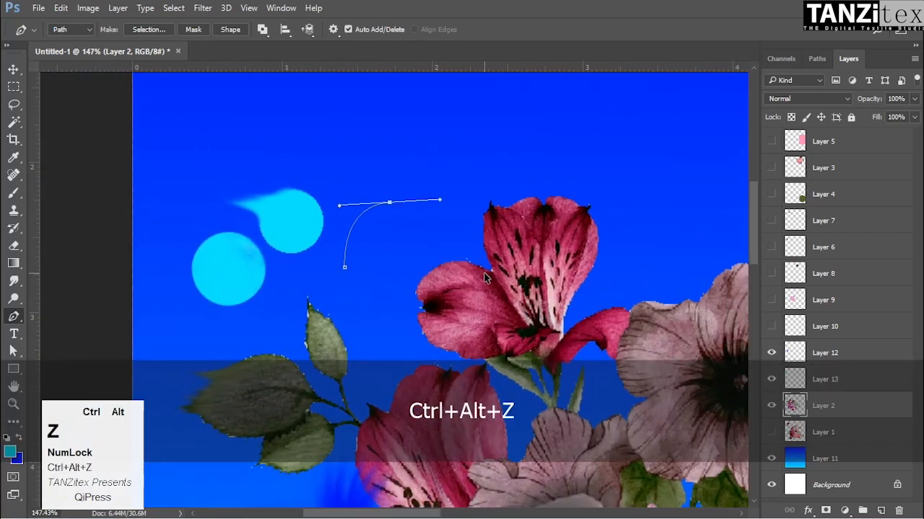
{"action": "left_click_drag", "start_coordinate": [428, 189], "coordinate": [472, 265]}
{"action": "key", "text": "ctrl+alt+z"}
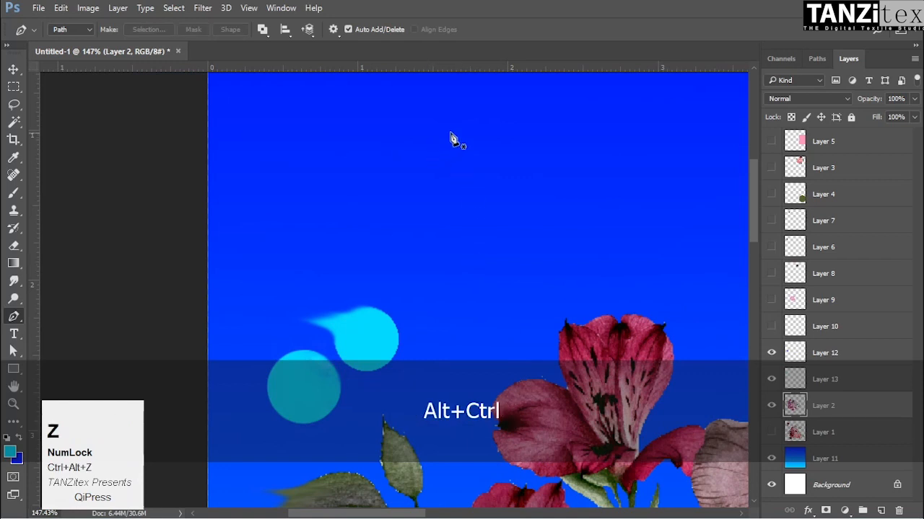
Draw a closed teardrop Pen path with a curved, pointed tip on the blue background, undoing the misplaced tip anchor first
{"action": "left_click", "coordinate": [481, 96]}
{"action": "left_click_drag", "start_coordinate": [526, 238], "coordinate": [510, 316]}
{"action": "left_click_drag", "start_coordinate": [452, 223], "coordinate": [472, 149]}
{"action": "left_click", "coordinate": [464, 101]}
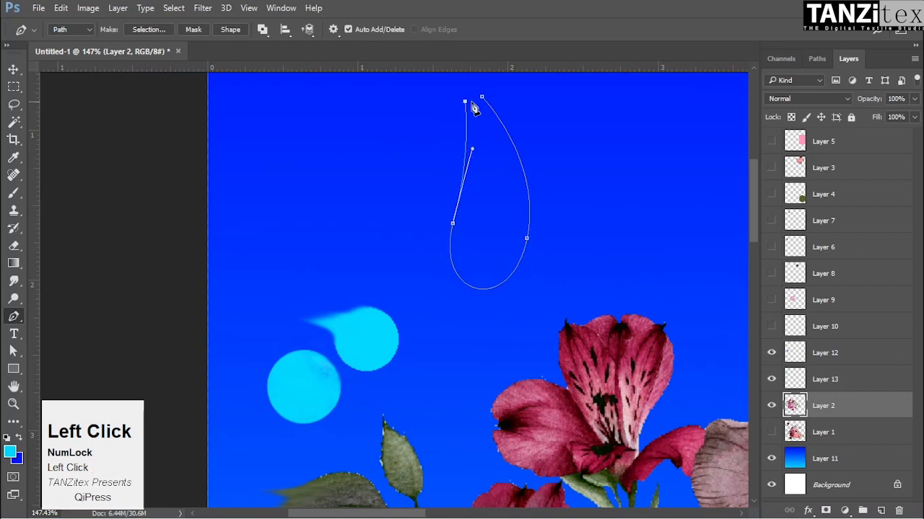
{"action": "key", "text": "space"}
{"action": "left_click_drag", "start_coordinate": [476, 178], "coordinate": [488, 209]}
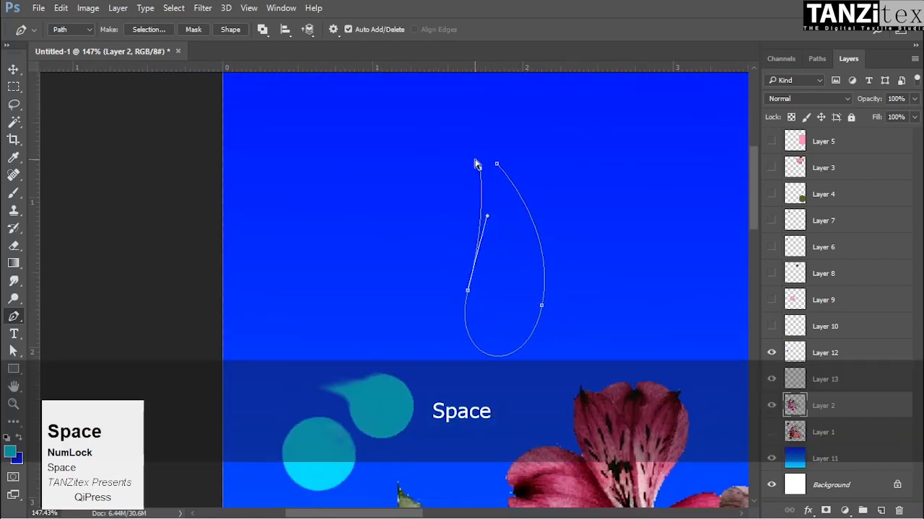
{"action": "key", "text": "ctrl+z"}
{"action": "mouse_move", "coordinate": [441, 148]}
{"action": "left_mouse_down"}
{"action": "mouse_move", "coordinate": [410, 137]}
{"action": "mouse_move", "coordinate": [433, 144]}
{"action": "left_mouse_up"}
{"action": "left_click", "coordinate": [498, 165]}
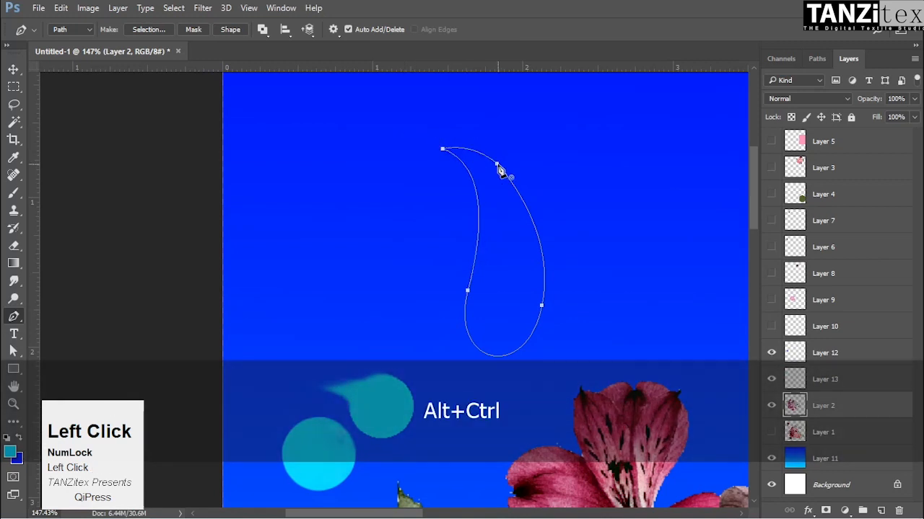
Reshape the upper end of the teardrop path by adjusting its upper-right anchor and the tip's direction handle
{"action": "left_click", "coordinate": [598, 256], "text": "ctrl"}
{"action": "left_click", "coordinate": [478, 186], "text": "ctrl"}
{"action": "left_click_drag", "start_coordinate": [500, 168], "coordinate": [474, 132]}
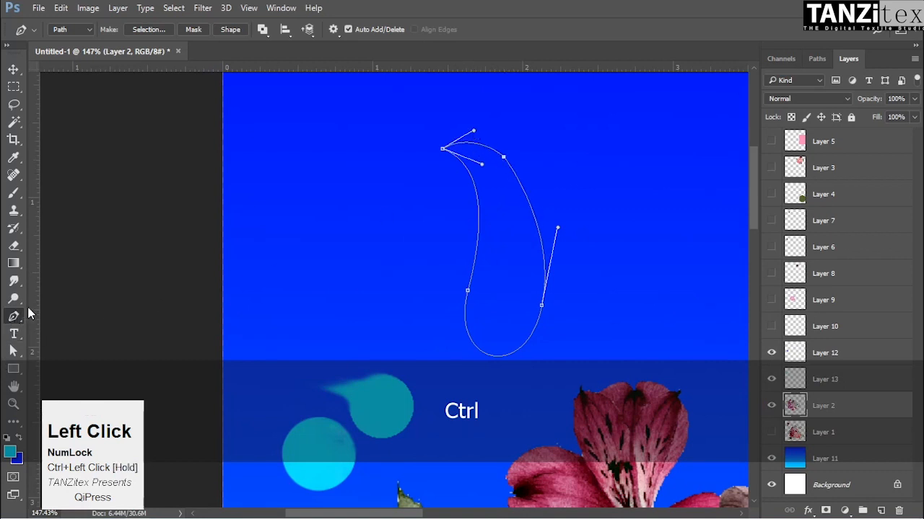
{"action": "key", "text": "ctrl"}
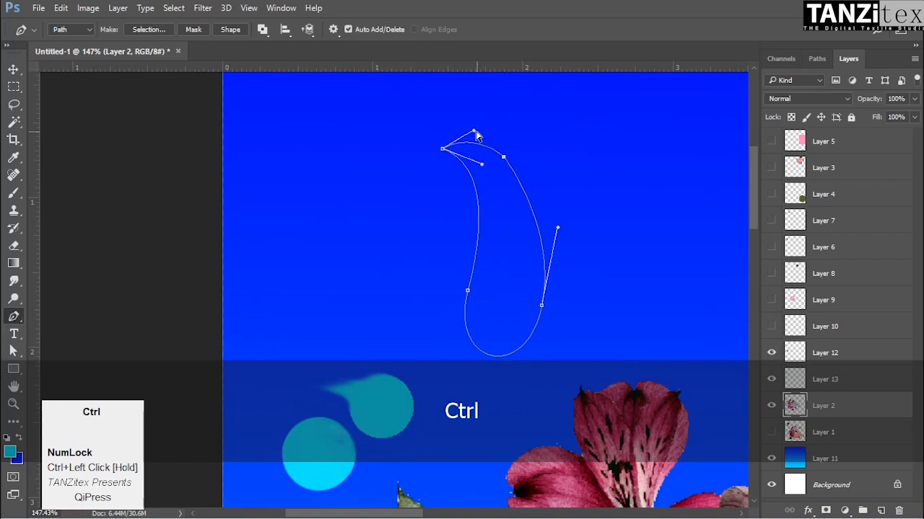
Draw a short open curved path beside the teardrop and tilt the direction handles of its end anchor
{"action": "left_click", "coordinate": [599, 150]}
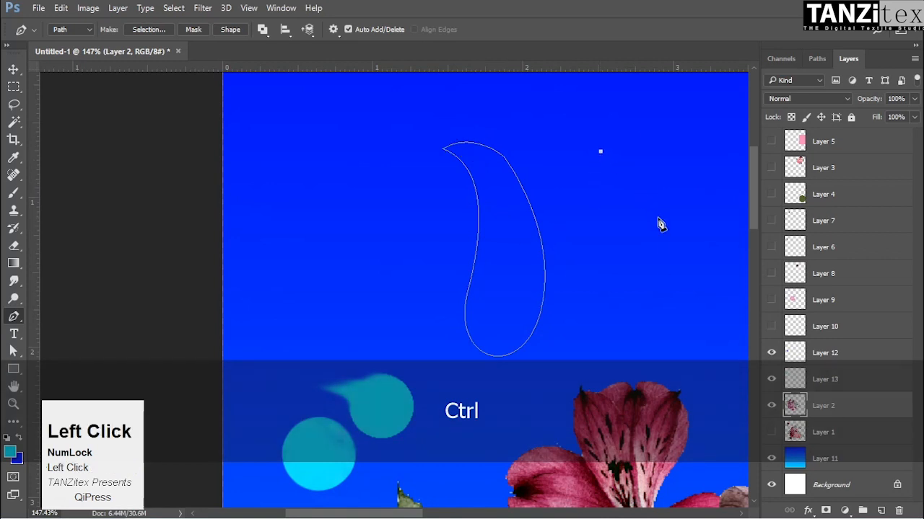
{"action": "left_click_drag", "start_coordinate": [656, 217], "coordinate": [657, 281]}
{"action": "key", "text": "ctrl"}
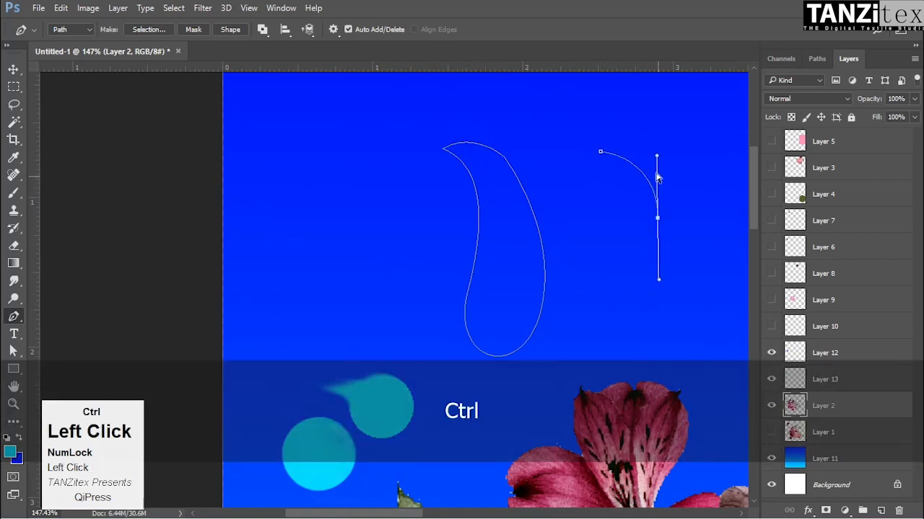
{"action": "mouse_move", "coordinate": [657, 156]}
{"action": "left_mouse_down"}
{"action": "mouse_move", "coordinate": [640, 157]}
{"action": "mouse_move", "coordinate": [664, 163]}
{"action": "mouse_move", "coordinate": [635, 161]}
{"action": "mouse_move", "coordinate": [669, 153]}
{"action": "mouse_move", "coordinate": [641, 153]}
{"action": "left_mouse_up"}
Switch to the path selection tools and select the whole teardrop path
{"action": "key", "text": "a"}
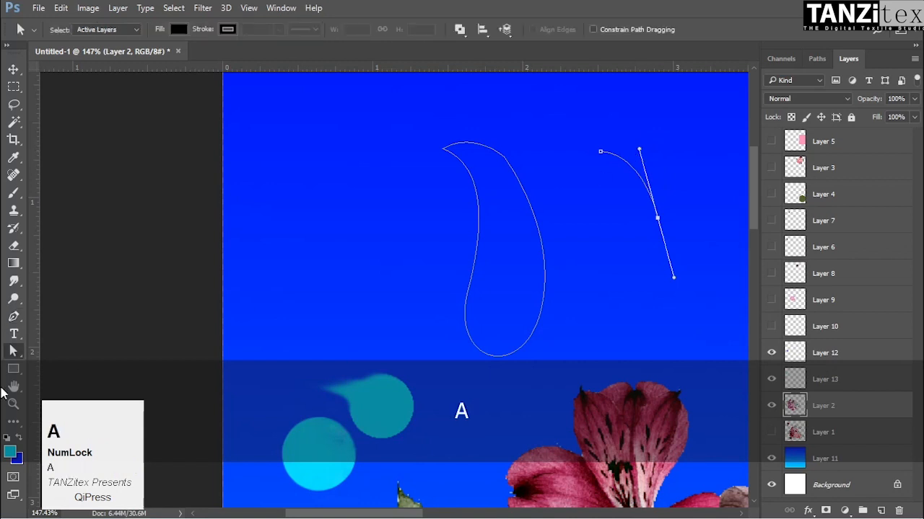
{"action": "right_click", "coordinate": [13, 352]}
{"action": "left_click", "coordinate": [18, 363]}
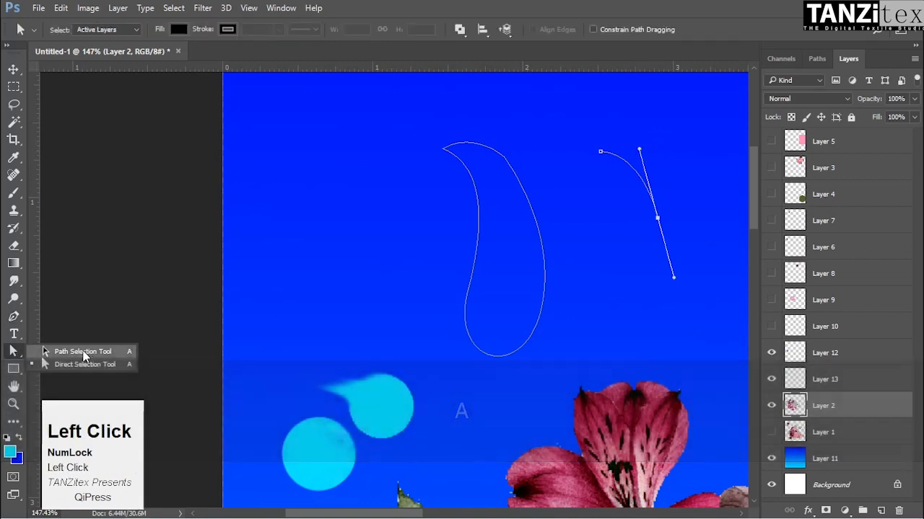
{"action": "left_click", "coordinate": [186, 337]}
{"action": "left_click", "coordinate": [522, 196]}
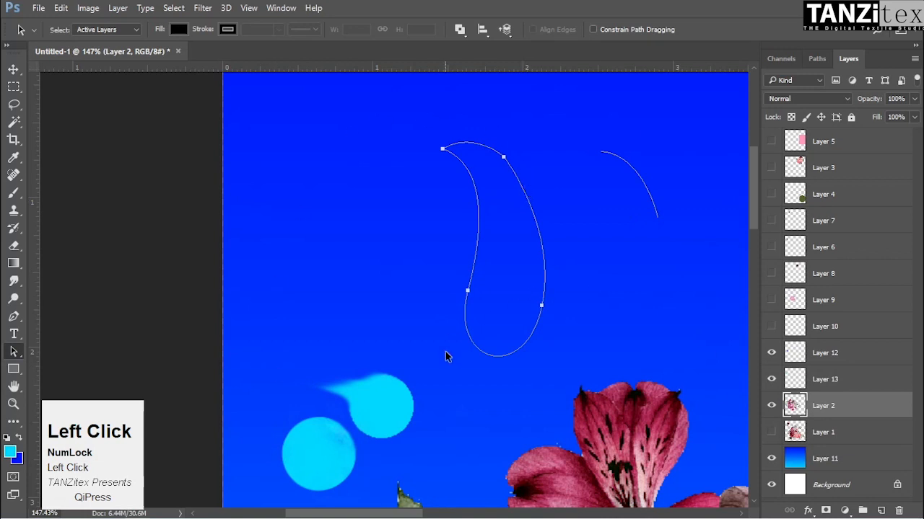
Return to the Pen tool, nudge the teardrop's upper-right anchor slightly downward, and deselect the path
{"action": "key", "text": "p"}
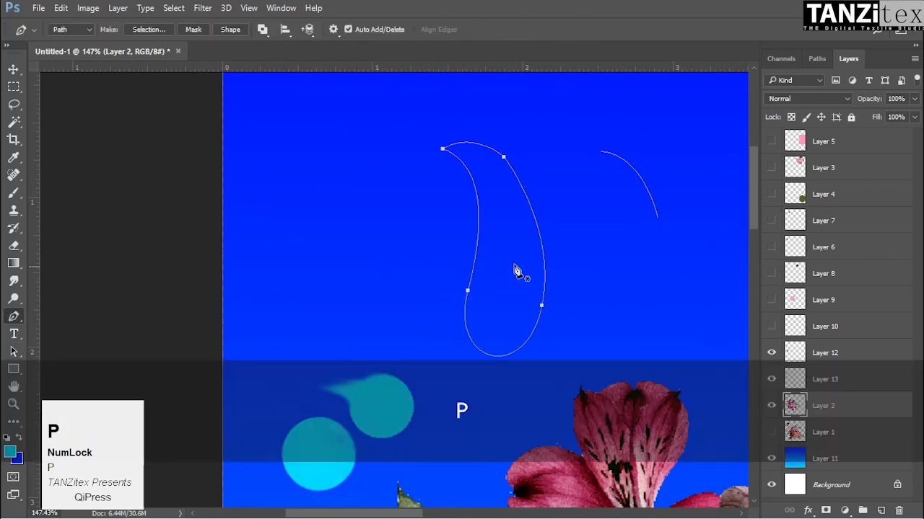
{"action": "key", "text": "ctrl"}
{"action": "left_click", "coordinate": [499, 192], "text": "ctrl"}
{"action": "left_click", "coordinate": [507, 164], "text": "ctrl"}
{"action": "mouse_move", "coordinate": [503, 161]}
{"action": "left_mouse_down"}
{"action": "mouse_move", "coordinate": [501, 185]}
{"action": "mouse_move", "coordinate": [504, 168]}
{"action": "left_mouse_up"}
{"action": "left_click", "coordinate": [564, 178], "text": "ctrl"}
{"action": "right_click", "coordinate": [9, 319]}
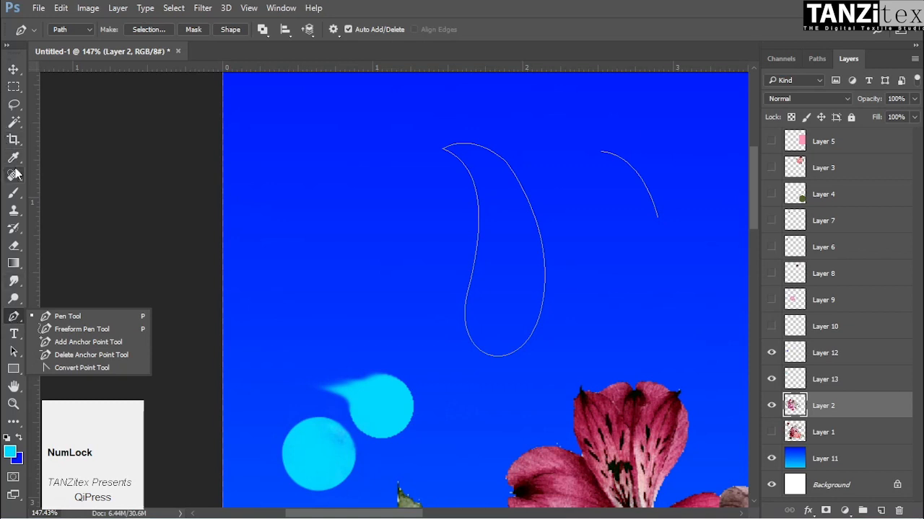
Start a Pen path at the mauve flower's upper-left petal and curve it down along the flower's left edge
{"action": "left_click_drag", "start_coordinate": [469, 275], "coordinate": [426, 268]}
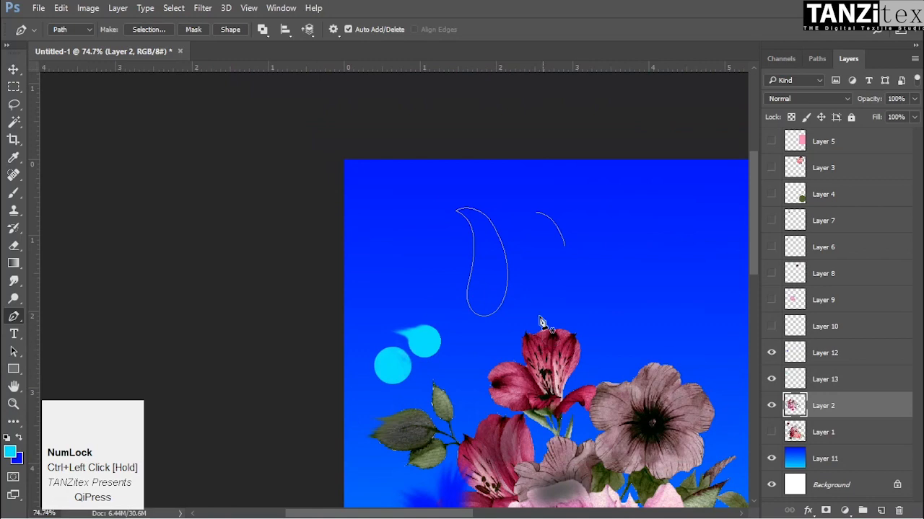
{"action": "left_click_drag", "start_coordinate": [550, 344], "coordinate": [482, 215]}
{"action": "left_click_drag", "start_coordinate": [571, 282], "coordinate": [606, 301]}
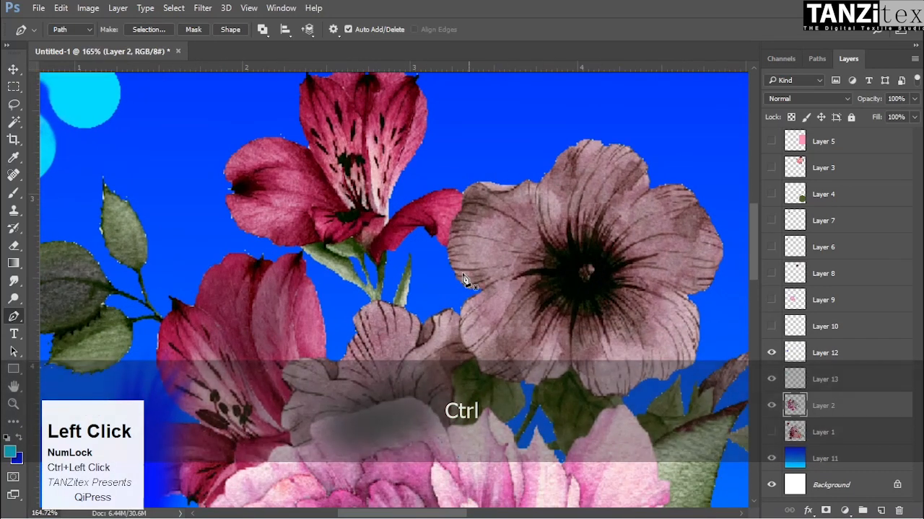
{"action": "key", "text": "p"}
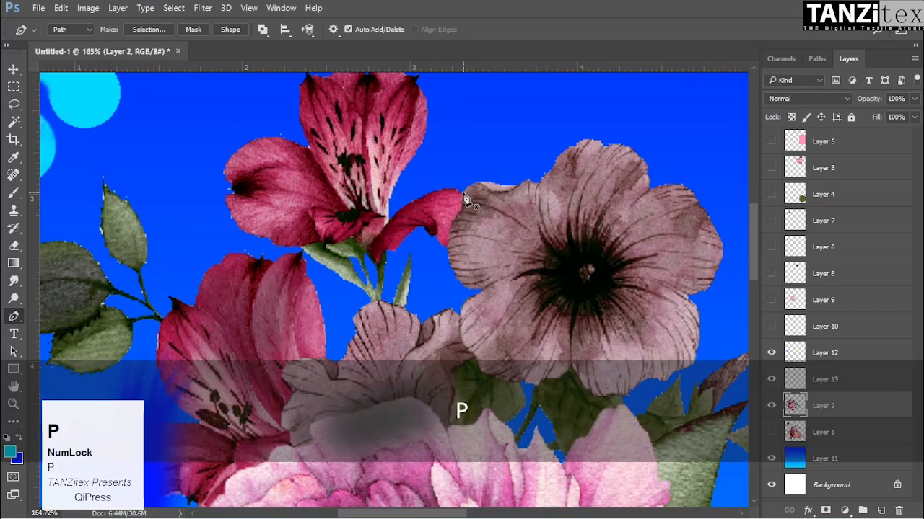
{"action": "key", "text": "ctrl+space"}
{"action": "left_click_drag", "start_coordinate": [466, 198], "coordinate": [501, 218]}
{"action": "left_click_drag", "start_coordinate": [497, 156], "coordinate": [489, 155]}
{"action": "left_click_drag", "start_coordinate": [460, 193], "coordinate": [444, 238]}
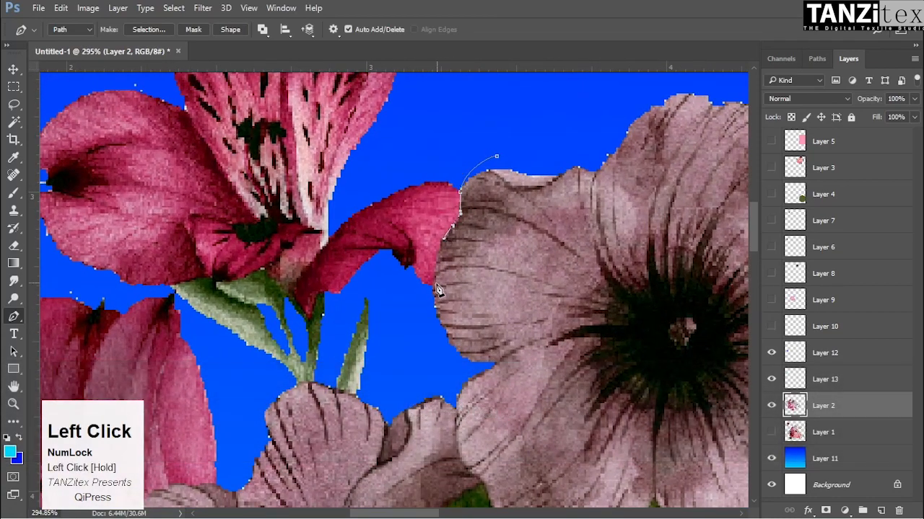
{"action": "left_click_drag", "start_coordinate": [433, 296], "coordinate": [432, 319]}
{"action": "left_click_drag", "start_coordinate": [410, 361], "coordinate": [355, 189]}
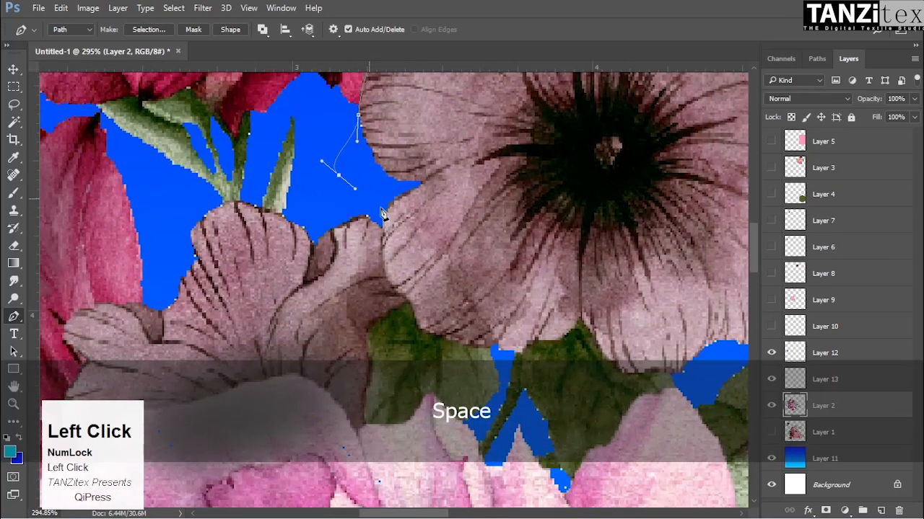
Continue the path along the lower petals of the mauve flower, undoing the misplaced part of the outline
{"action": "left_click_drag", "start_coordinate": [380, 226], "coordinate": [415, 332]}
{"action": "left_click_drag", "start_coordinate": [472, 345], "coordinate": [405, 256]}
{"action": "left_click_drag", "start_coordinate": [414, 322], "coordinate": [474, 309]}
{"action": "left_click_drag", "start_coordinate": [515, 292], "coordinate": [580, 275]}
{"action": "left_click", "coordinate": [546, 283]}
{"action": "key", "text": "ctrl+alt+z"}
Loop the path loosely around the right side and top of the mauve flower and close it at the starting anchor
{"action": "left_click_drag", "start_coordinate": [621, 147], "coordinate": [575, 311]}
{"action": "left_click_drag", "start_coordinate": [649, 205], "coordinate": [625, 137]}
{"action": "left_click_drag", "start_coordinate": [563, 107], "coordinate": [650, 321]}
{"action": "left_click_drag", "start_coordinate": [559, 200], "coordinate": [435, 184]}
{"action": "left_click_drag", "start_coordinate": [351, 196], "coordinate": [286, 225]}
{"action": "left_click_drag", "start_coordinate": [264, 256], "coordinate": [244, 302]}
{"action": "left_click", "coordinate": [240, 298]}
Convert the paths into a selection and copy the selected area of Layer 2 to a new layer
{"action": "left_click_drag", "start_coordinate": [339, 330], "coordinate": [267, 330]}
{"action": "key", "text": "ctrl+Return"}
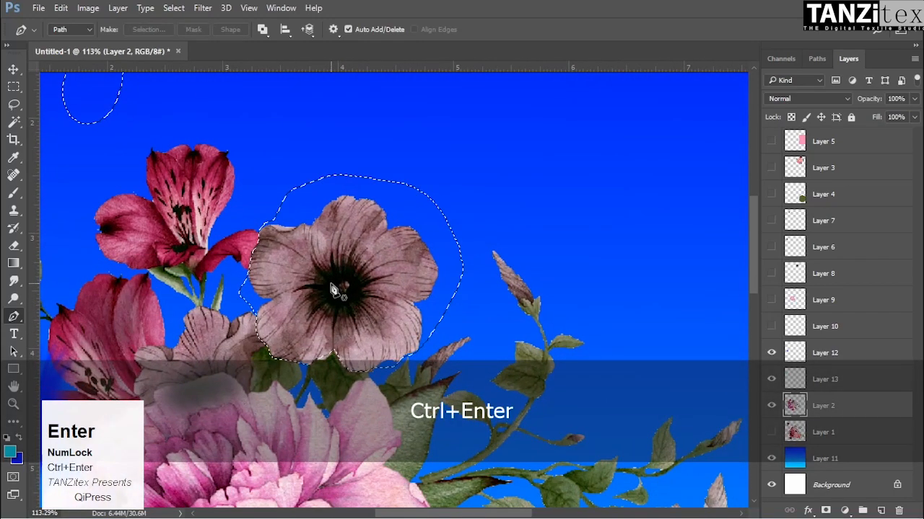
{"action": "left_click_drag", "start_coordinate": [406, 286], "coordinate": [361, 307]}
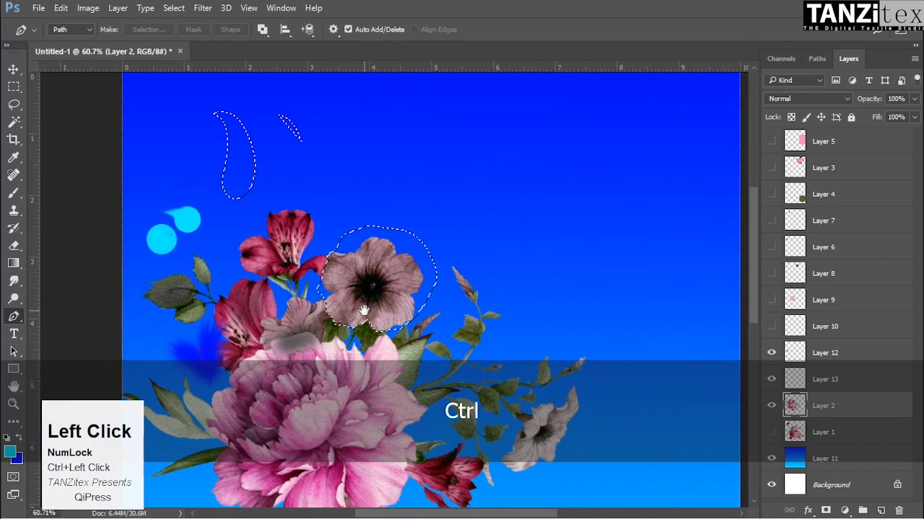
{"action": "key", "text": "v"}
{"action": "left_click", "coordinate": [380, 368]}
{"action": "key", "text": "ctrl"}
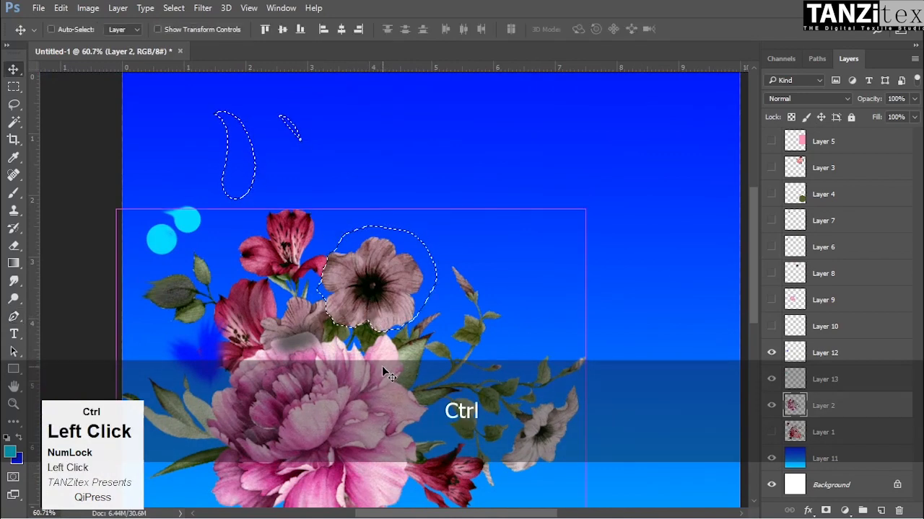
{"action": "key", "text": "ctrl+j"}
Move the copied mauve flower to the upper-right area of the blue background and view the whole design
{"action": "left_click_drag", "start_coordinate": [383, 302], "coordinate": [565, 188]}
{"action": "key", "text": "ctrl+space"}
{"action": "left_click_drag", "start_coordinate": [502, 223], "coordinate": [466, 226]}
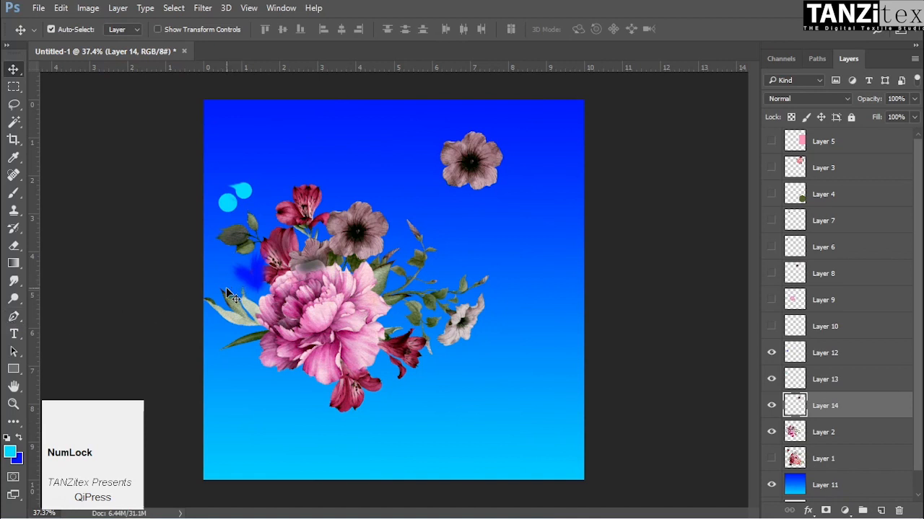
Switch to YouTube in Chrome, search for "photoshop tutorial for biginar", and browse the results
{"action": "mouse_move", "coordinate": [227, 514]}
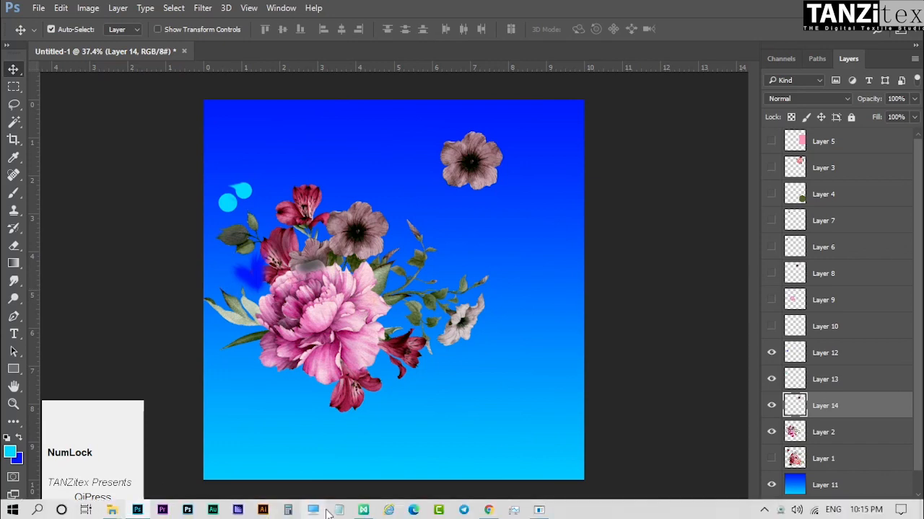
{"action": "left_click", "coordinate": [490, 511]}
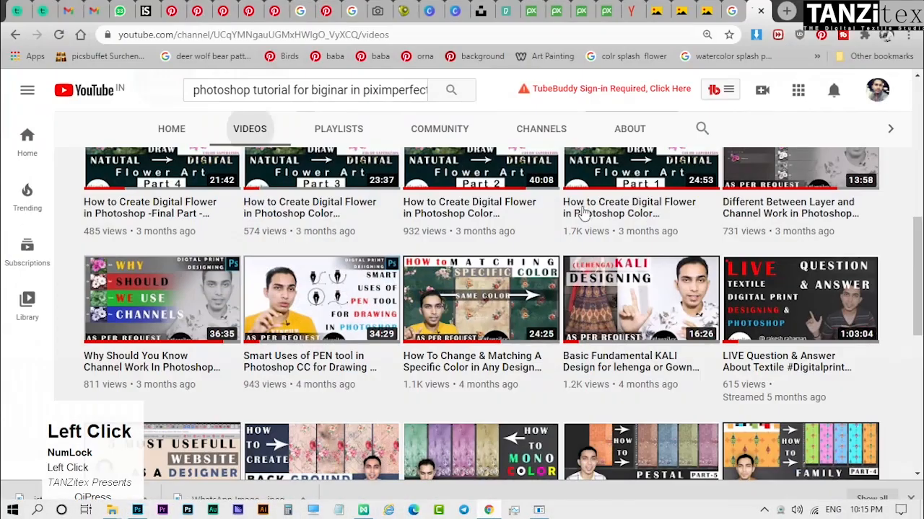
{"action": "left_click", "coordinate": [295, 91]}
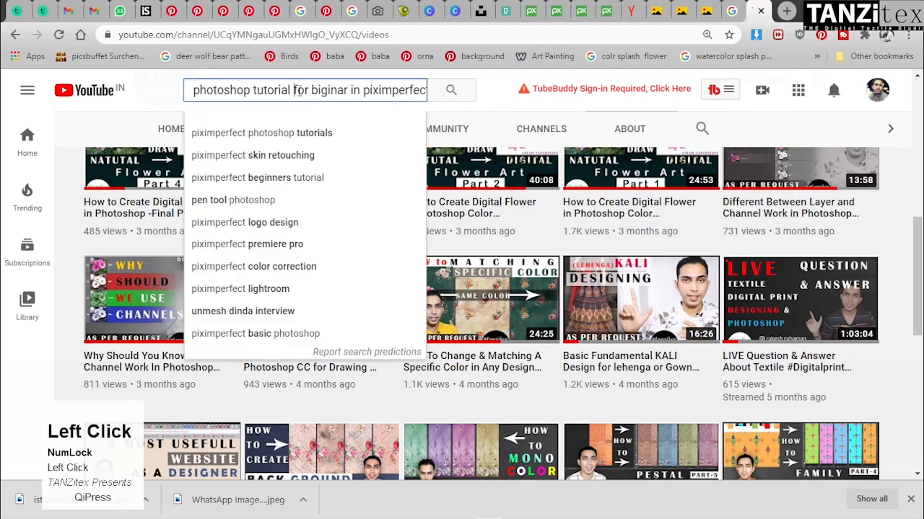
{"action": "left_click_drag", "start_coordinate": [350, 90], "coordinate": [635, 101]}
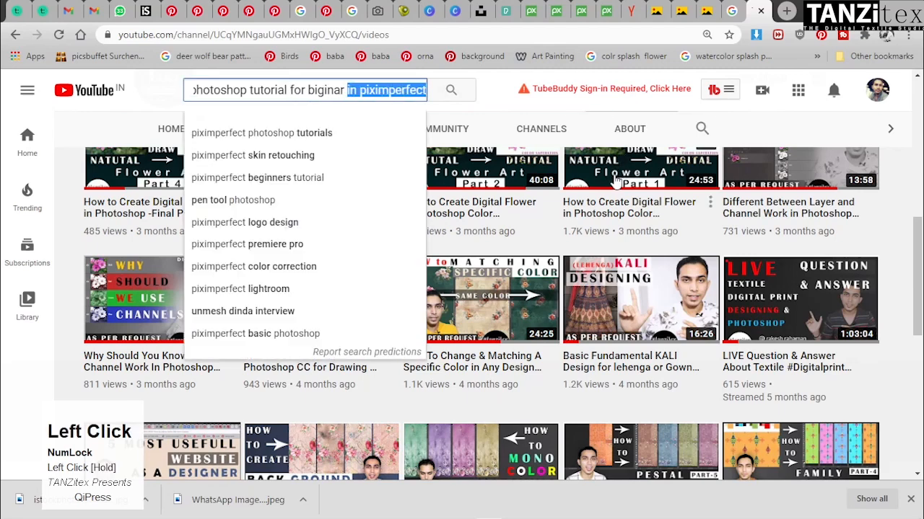
{"action": "key", "text": "BackSpace"}
{"action": "key", "text": "Return"}
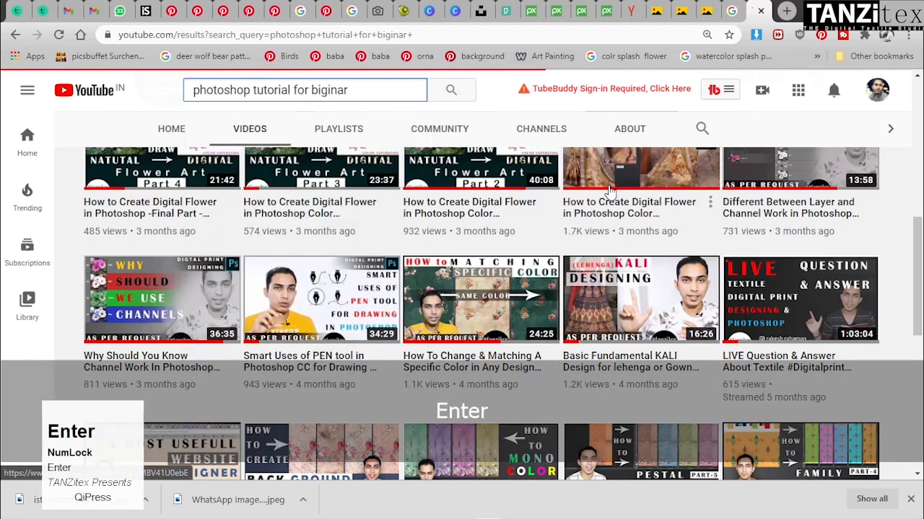
{"action": "scroll", "coordinate": [360, 317], "scroll_direction": "down", "scroll_amount": 6}
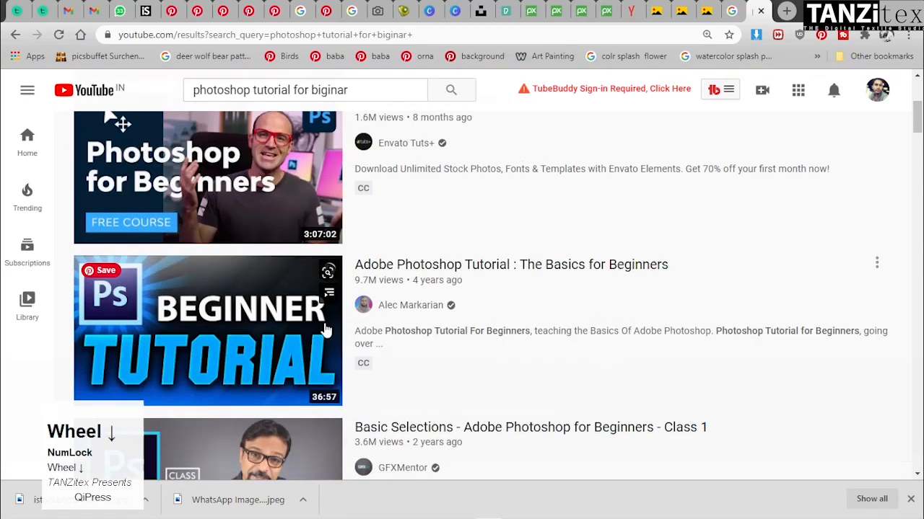
{"action": "scroll", "coordinate": [328, 326], "scroll_direction": "down", "scroll_amount": 5}
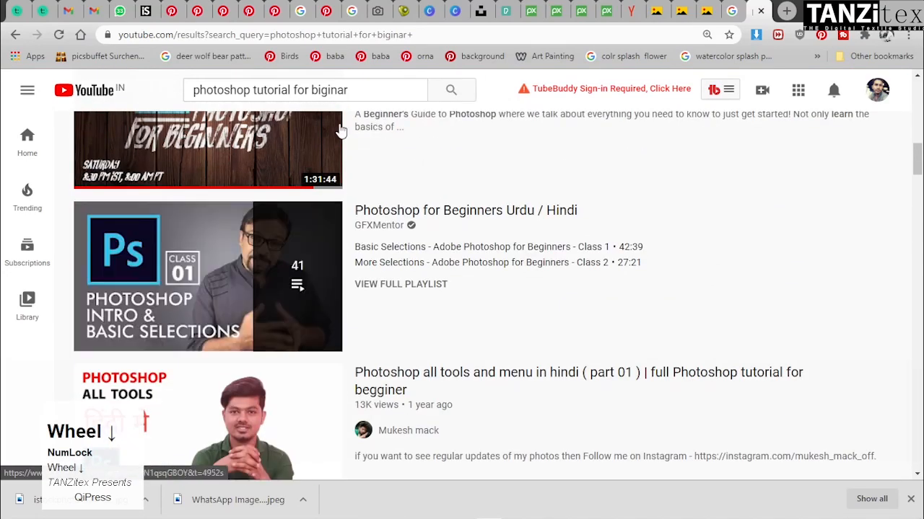
Refine the YouTube search to "photoshop tutorial for biginar hind"
{"action": "left_click", "coordinate": [381, 91]}
{"action": "type", "text": "hindi"}
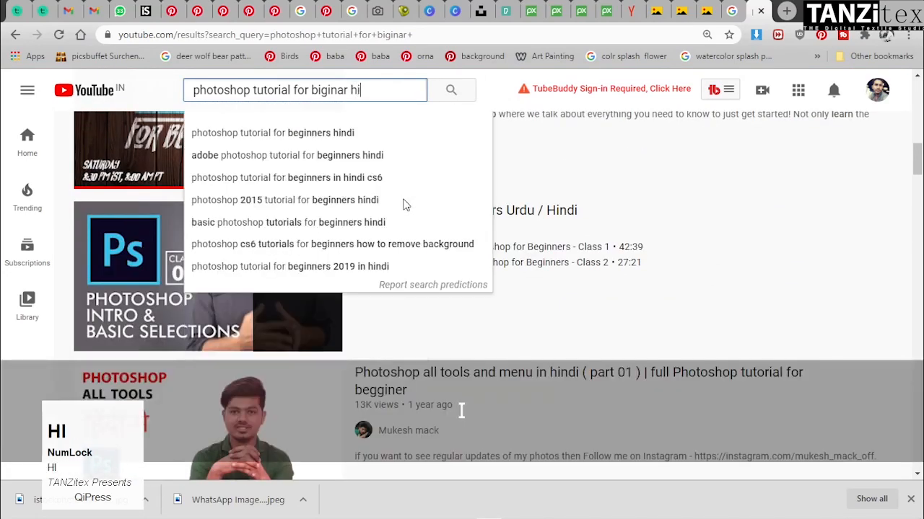
{"action": "key", "text": "Return"}
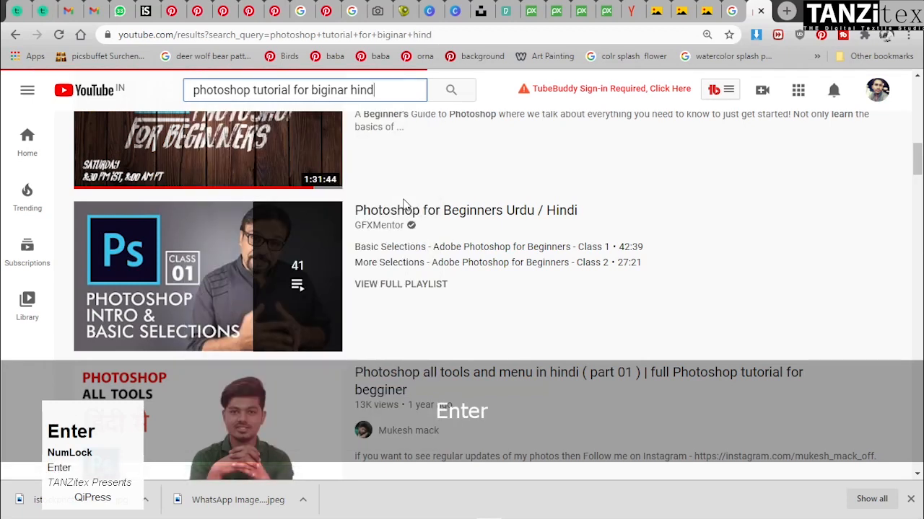
Browse the search results for Hindi Photoshop tutorials and playlists for beginners
{"action": "scroll", "coordinate": [315, 353], "scroll_direction": "down", "scroll_amount": 4}
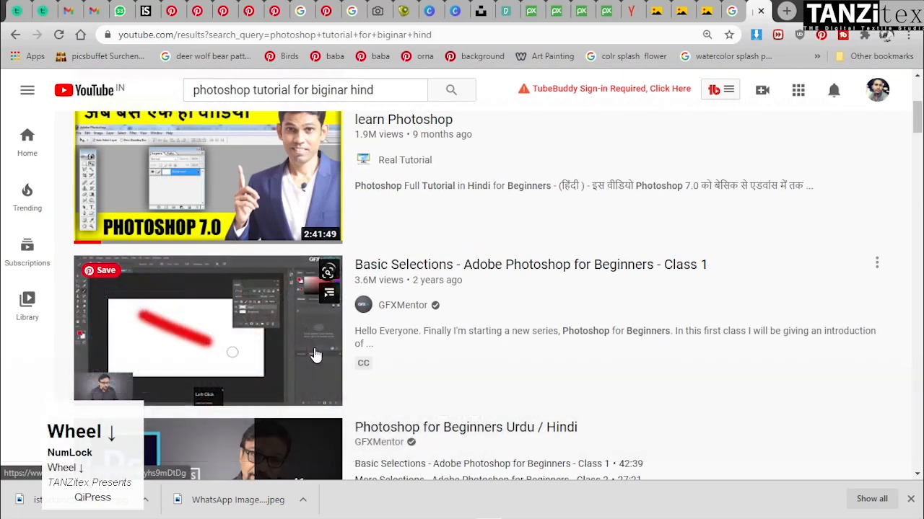
{"action": "scroll", "coordinate": [316, 354], "scroll_direction": "down", "scroll_amount": 4}
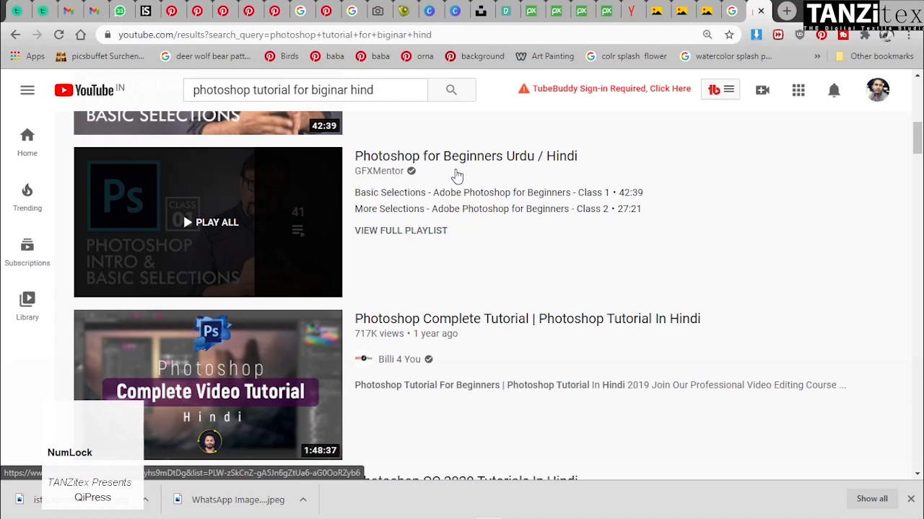
{"action": "mouse_move", "coordinate": [453, 337]}
{"action": "scroll", "coordinate": [429, 176], "scroll_direction": "down", "scroll_amount": 2}
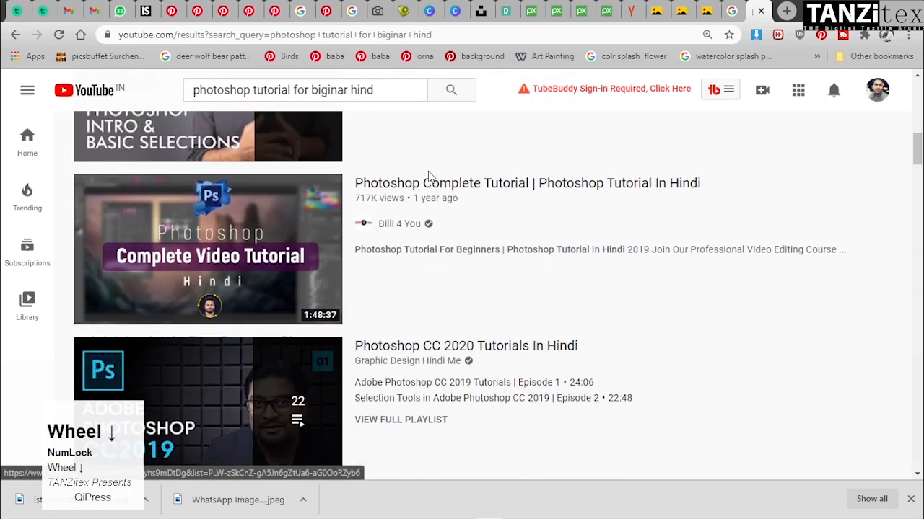
{"action": "scroll", "coordinate": [427, 182], "scroll_direction": "up", "scroll_amount": 3}
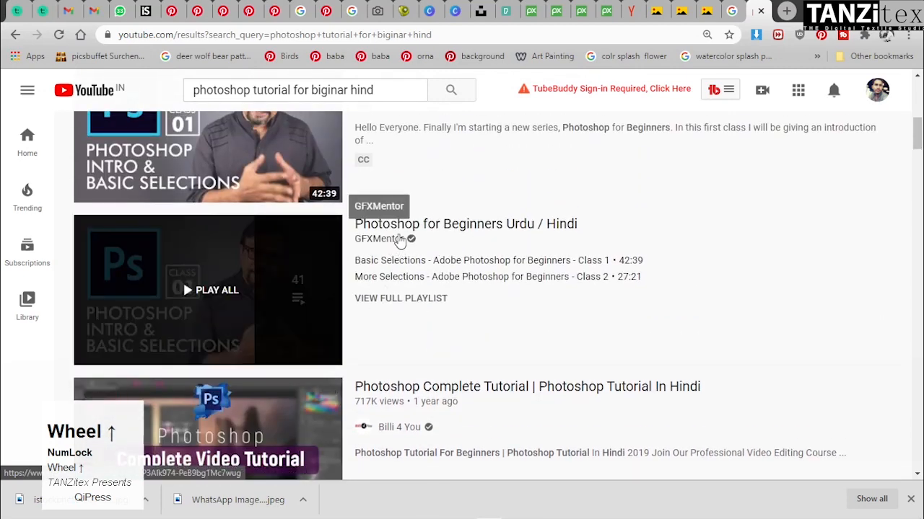
{"action": "scroll", "coordinate": [399, 241], "scroll_direction": "down", "scroll_amount": 3}
{"action": "scroll", "coordinate": [406, 237], "scroll_direction": "down", "scroll_amount": 2}
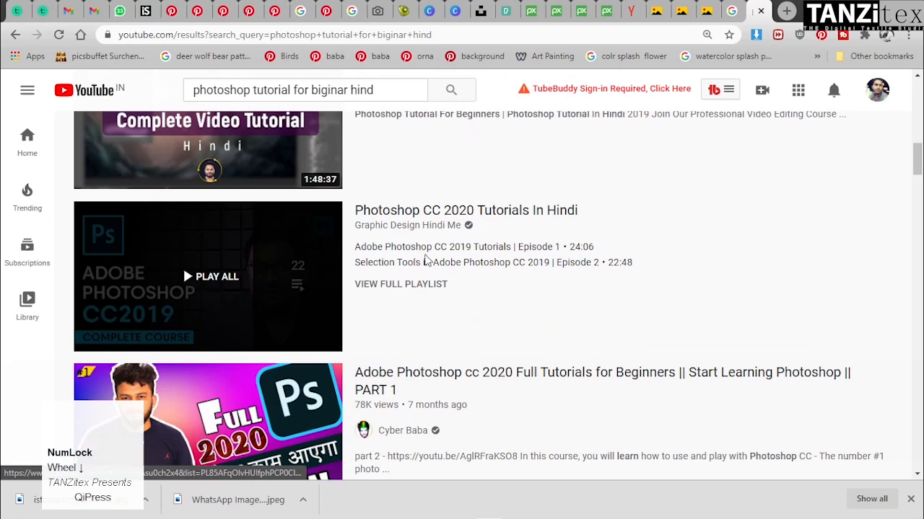
Look over the Photoshop Complete Tutorial video among the Hindi search results
{"action": "scroll", "coordinate": [397, 274], "scroll_direction": "down", "scroll_amount": 1}
{"action": "scroll", "coordinate": [396, 274], "scroll_direction": "up", "scroll_amount": 4}
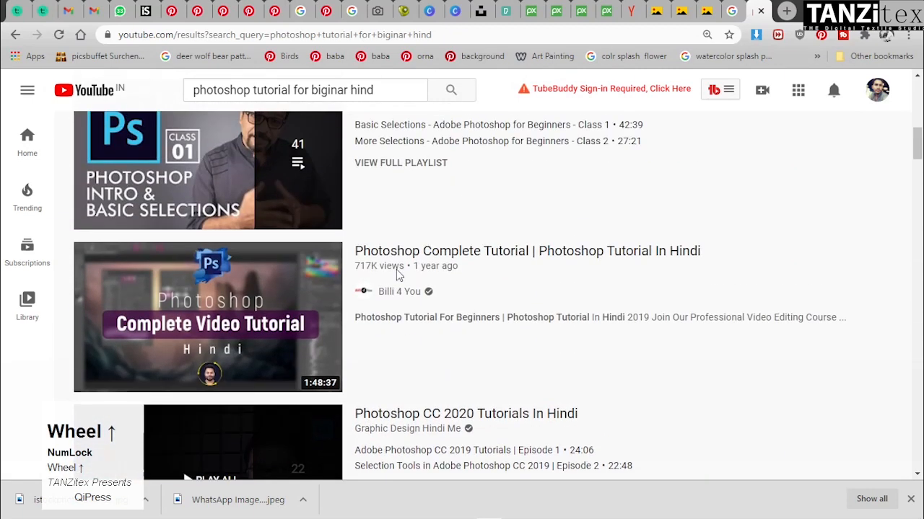
{"action": "mouse_move", "coordinate": [339, 330]}
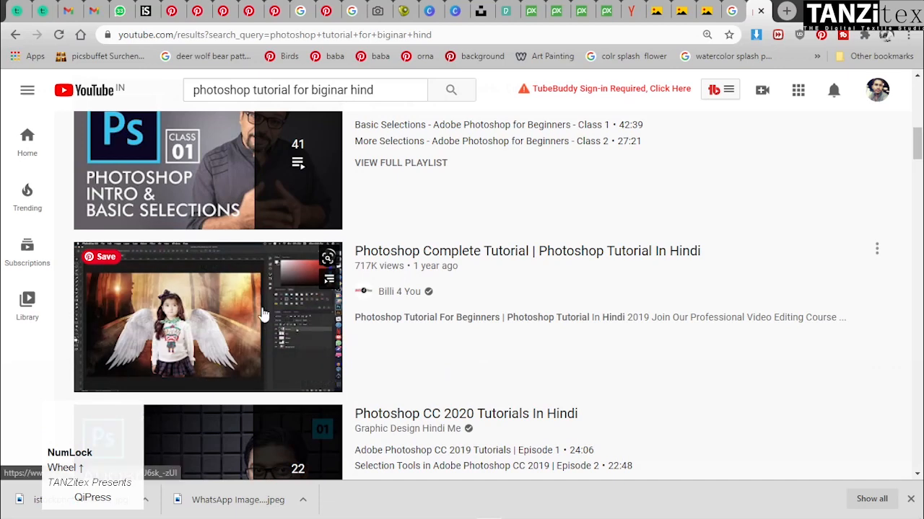
{"action": "left_click", "coordinate": [403, 88]}
{"action": "left_click_drag", "start_coordinate": [403, 88], "coordinate": [368, 94]}
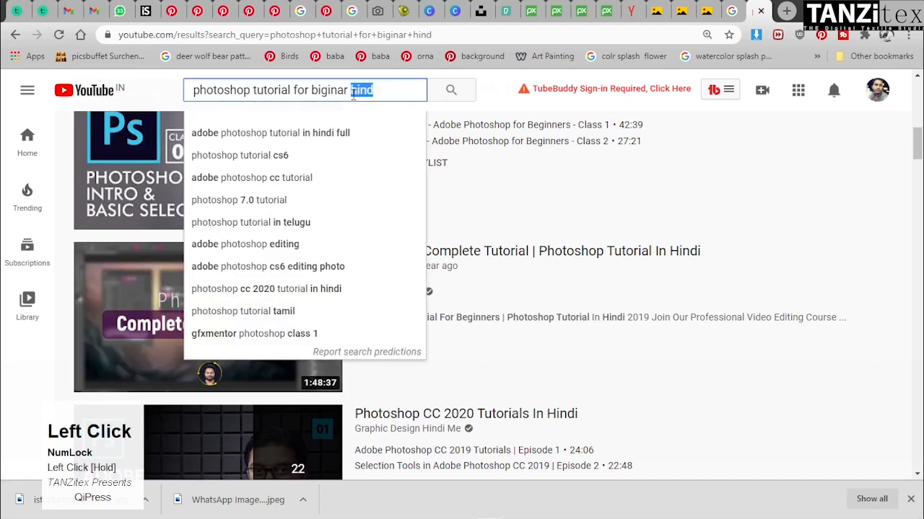
{"action": "type", "text": "e"}
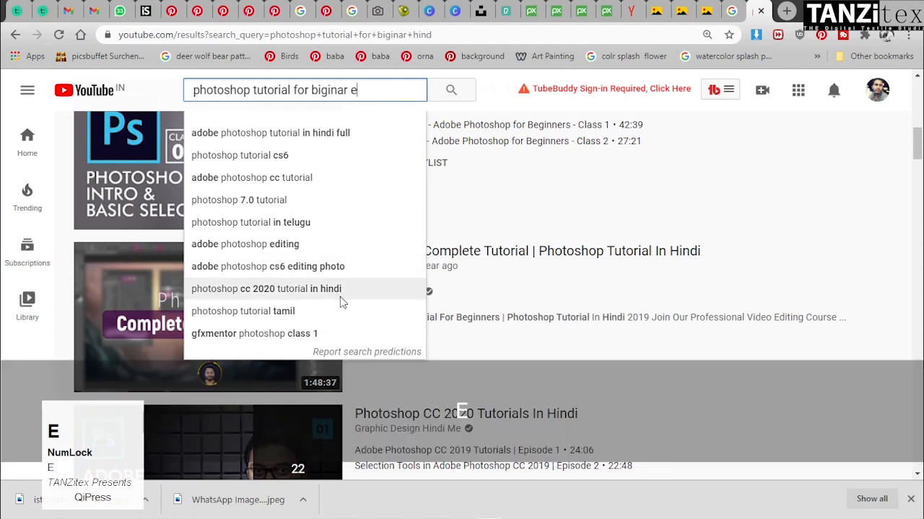
{"action": "type", "text": "nli"}
{"action": "key", "text": "BackSpace"}
{"action": "key", "text": "BackSpace"}
{"action": "key", "text": "BackSpace"}
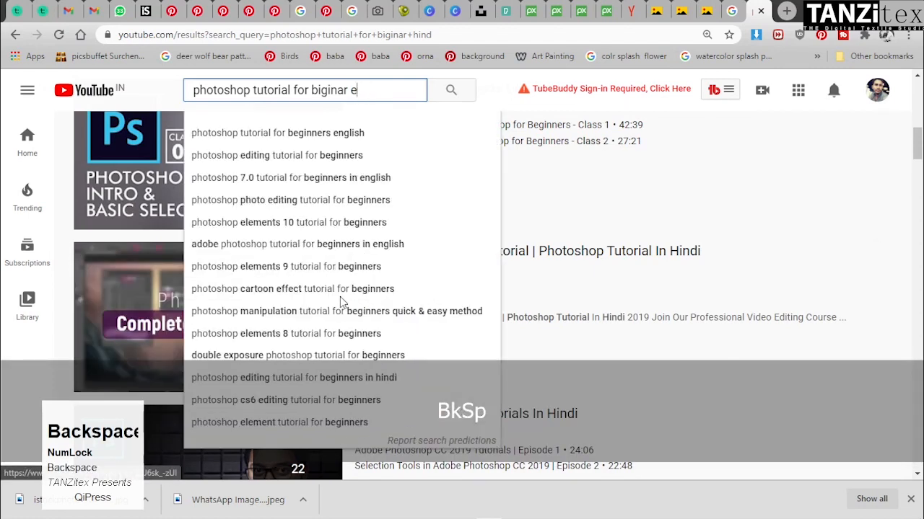
{"action": "key", "text": "BackSpace"}
Replace the YouTube query with "pximperfect" and look over the PiXimperfect channel and its latest videos
{"action": "key", "text": "BackSpace"}
{"action": "key", "text": "BackSpace"}
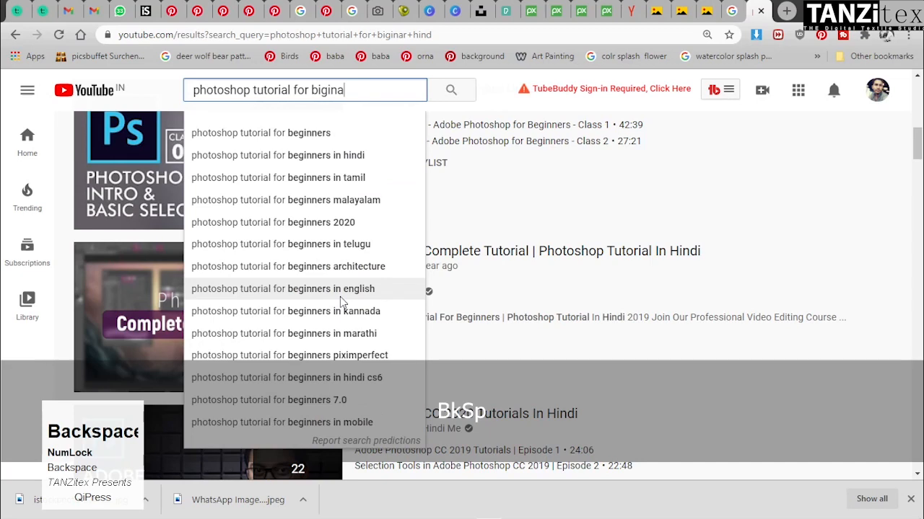
{"action": "key", "text": "BackSpace"}
{"action": "key", "text": "BackSpace"}
{"action": "key", "text": "BackSpace"}
{"action": "key", "text": "BackSpace"}
{"action": "key", "text": "BackSpace"}
{"action": "key", "text": "BackSpace"}
{"action": "key", "text": "BackSpace"}
{"action": "key", "text": "BackSpace"}
{"action": "key", "text": "BackSpace"}
{"action": "key", "text": "BackSpace"}
{"action": "key", "text": "BackSpace"}
{"action": "key", "text": "BackSpace"}
{"action": "key", "text": "BackSpace"}
{"action": "key", "text": "BackSpace"}
{"action": "key", "text": "BackSpace"}
{"action": "key", "text": "BackSpace"}
{"action": "key", "text": "BackSpace"}
{"action": "key", "text": "BackSpace"}
{"action": "key", "text": "BackSpace"}
{"action": "key", "text": "BackSpace"}
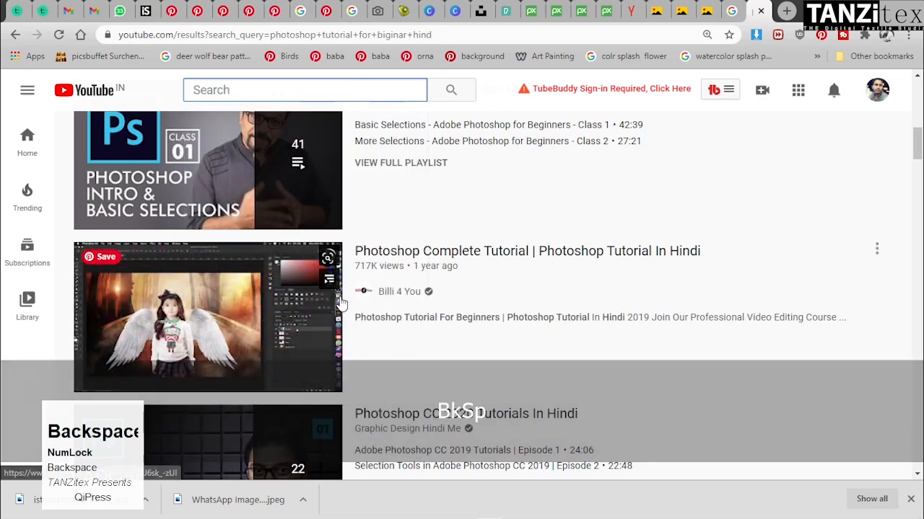
{"action": "type", "text": "pxim"}
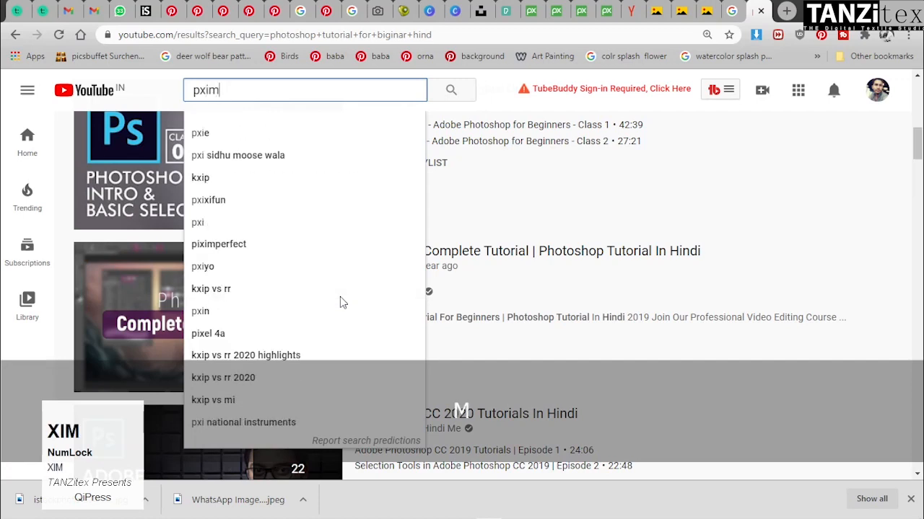
{"action": "type", "text": "perfect"}
{"action": "key", "text": "Return"}
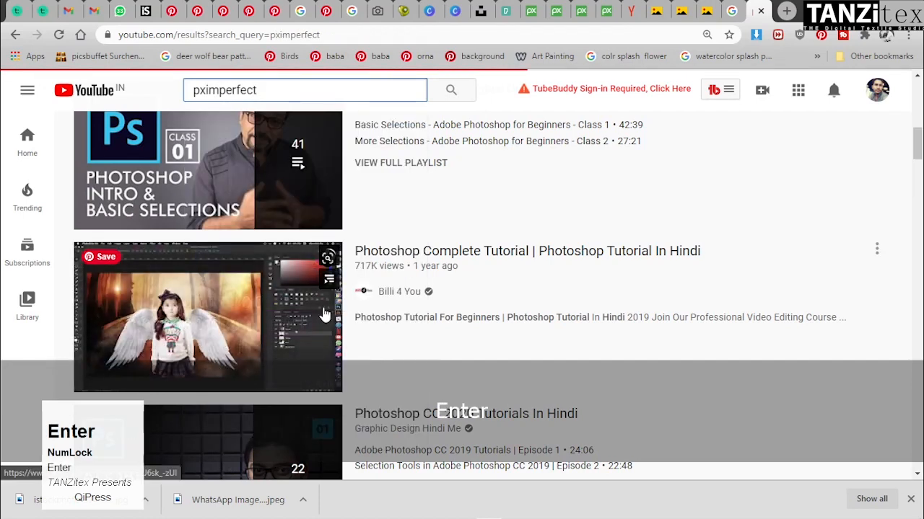
{"action": "scroll", "coordinate": [320, 327], "scroll_direction": "down", "scroll_amount": 3}
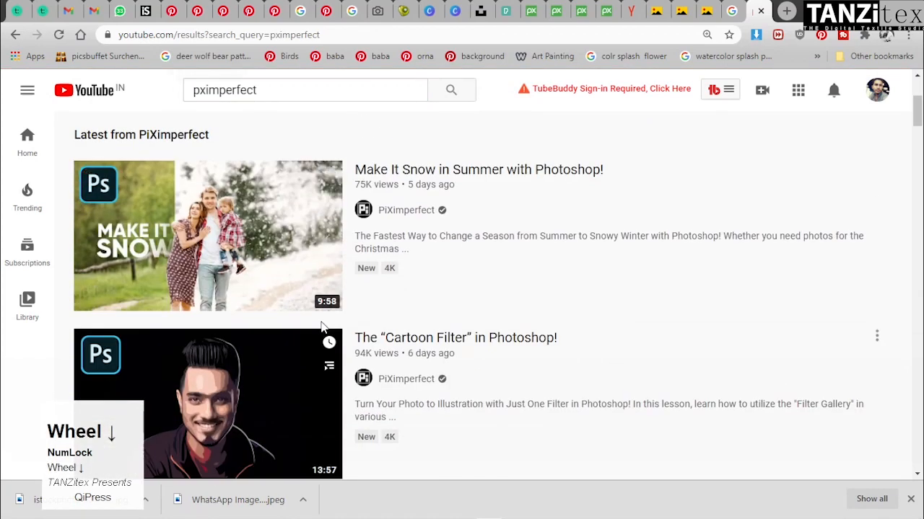
{"action": "scroll", "coordinate": [325, 321], "scroll_direction": "up", "scroll_amount": 3}
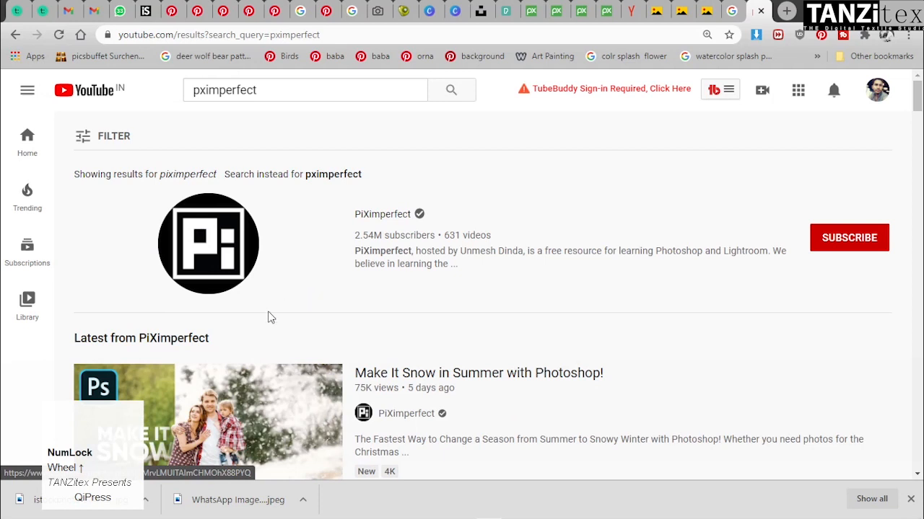
{"action": "mouse_move", "coordinate": [126, 513]}
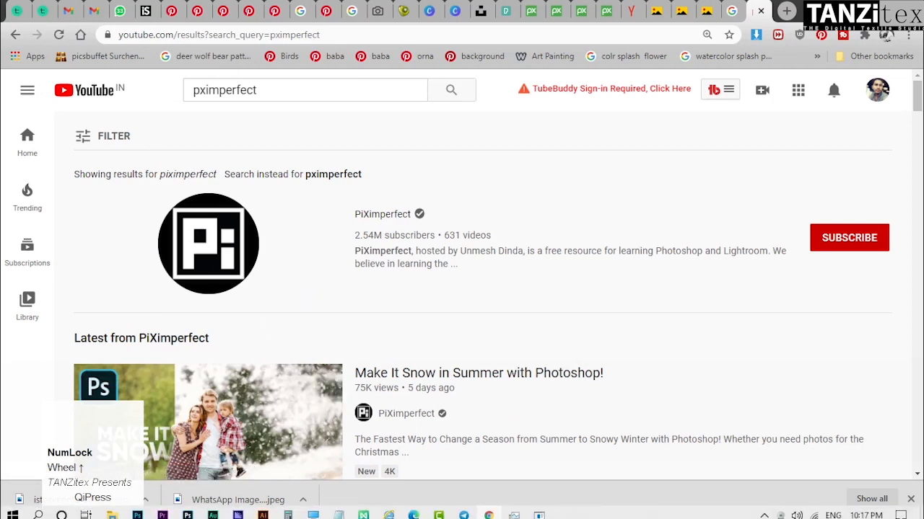
{"action": "left_click", "coordinate": [137, 510]}
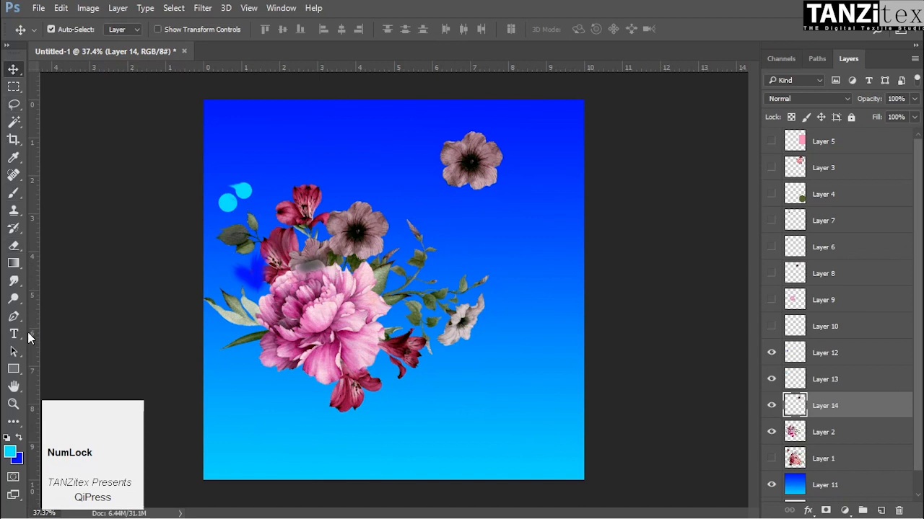
{"action": "mouse_move", "coordinate": [267, 516]}
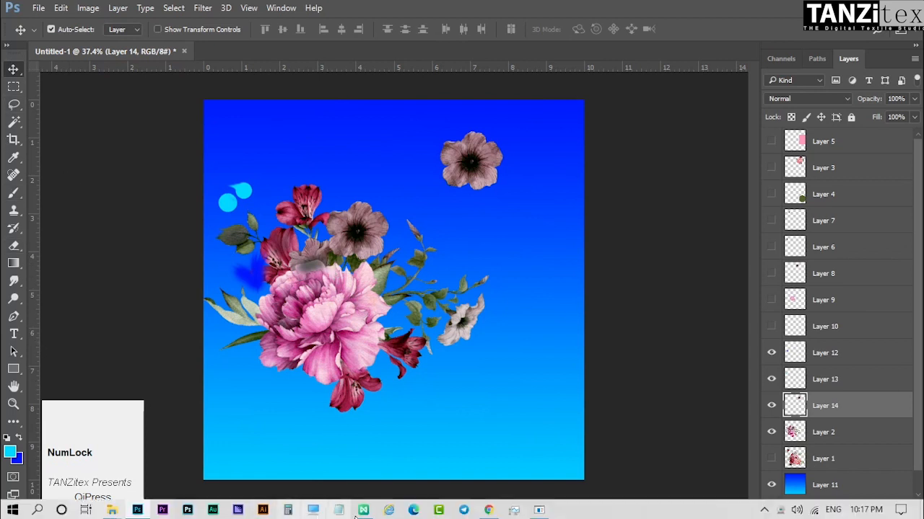
{"action": "left_click", "coordinate": [488, 510]}
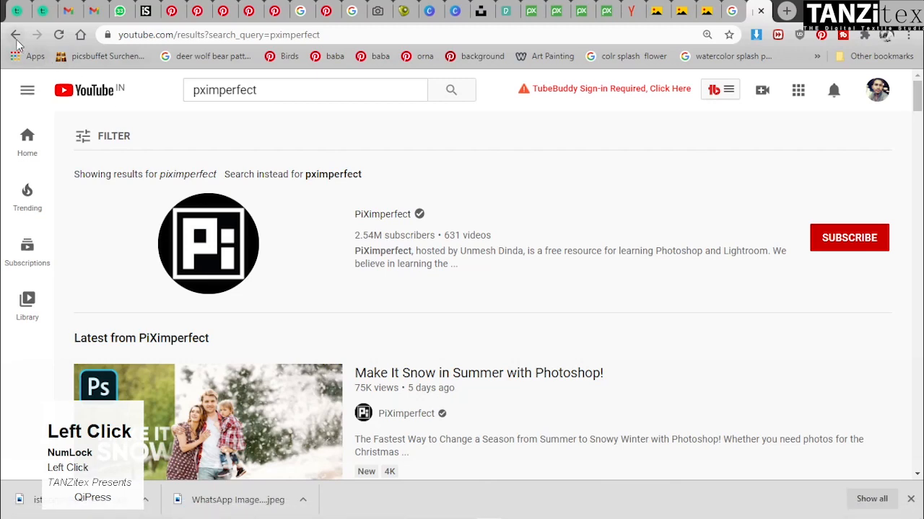
Return to the Hindi tutorial results, open the GFXMentor Photoshop for Beginners playlist, and pause its Class 1 video
{"action": "left_click", "coordinate": [15, 34]}
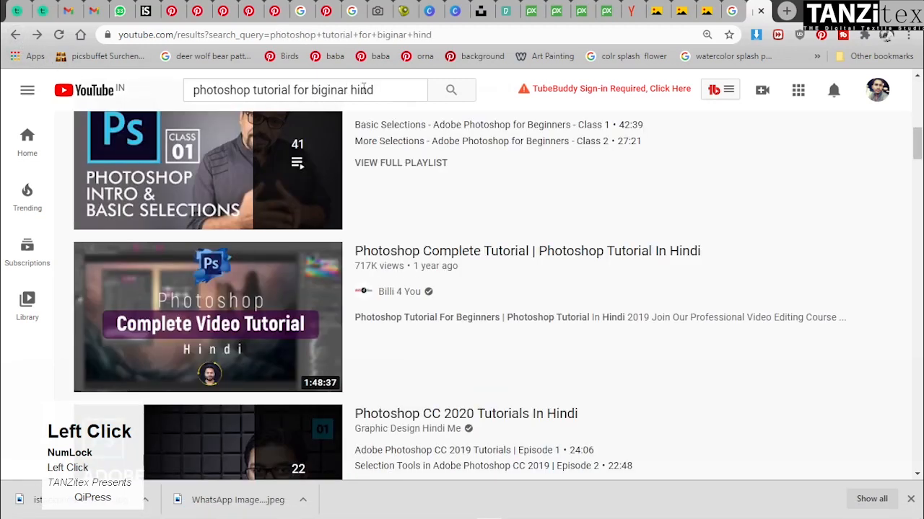
{"action": "left_click", "coordinate": [376, 90]}
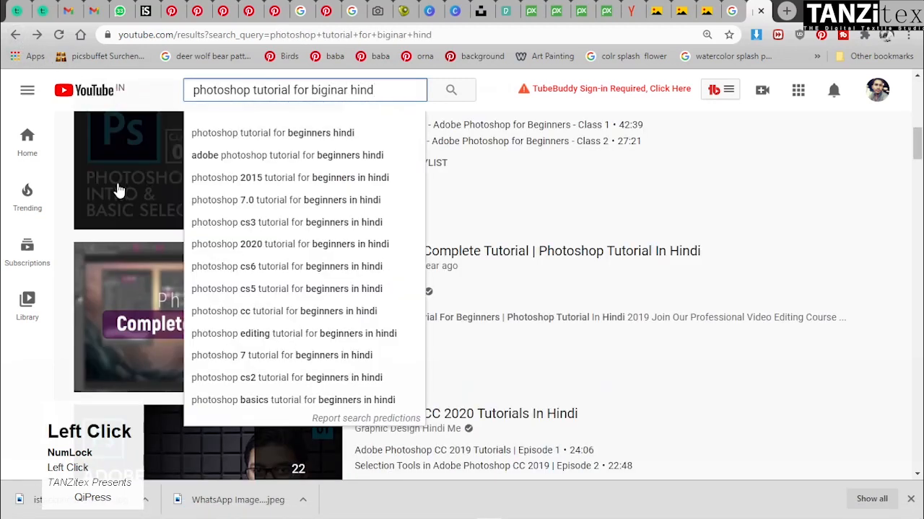
{"action": "left_click", "coordinate": [192, 179]}
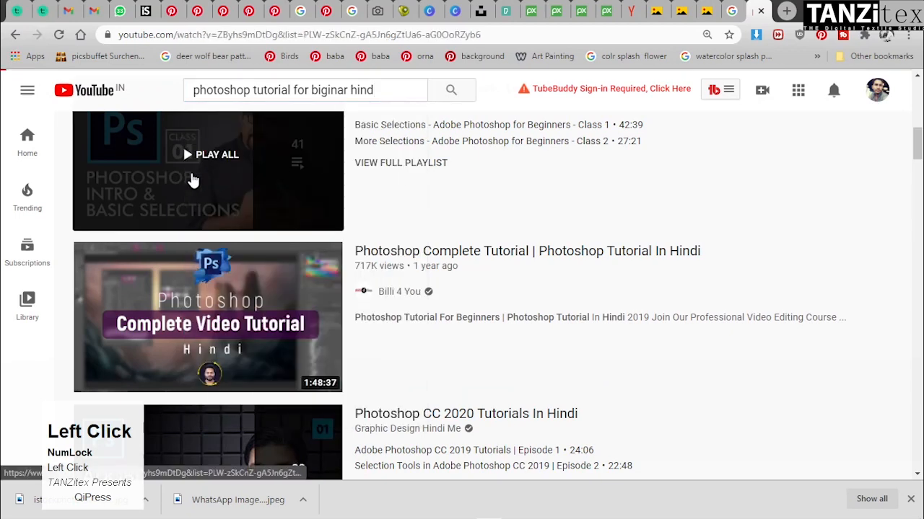
{"action": "scroll", "coordinate": [564, 214], "scroll_direction": "down", "scroll_amount": 1}
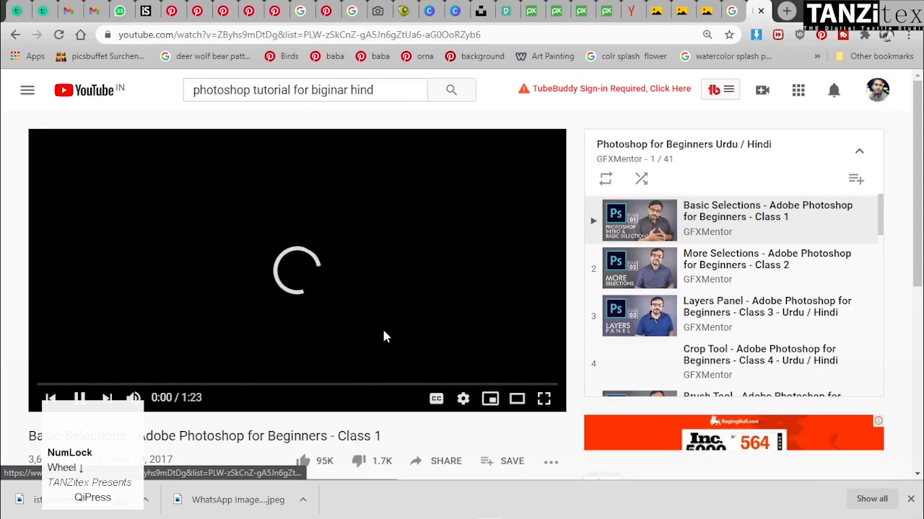
{"action": "left_click", "coordinate": [84, 400]}
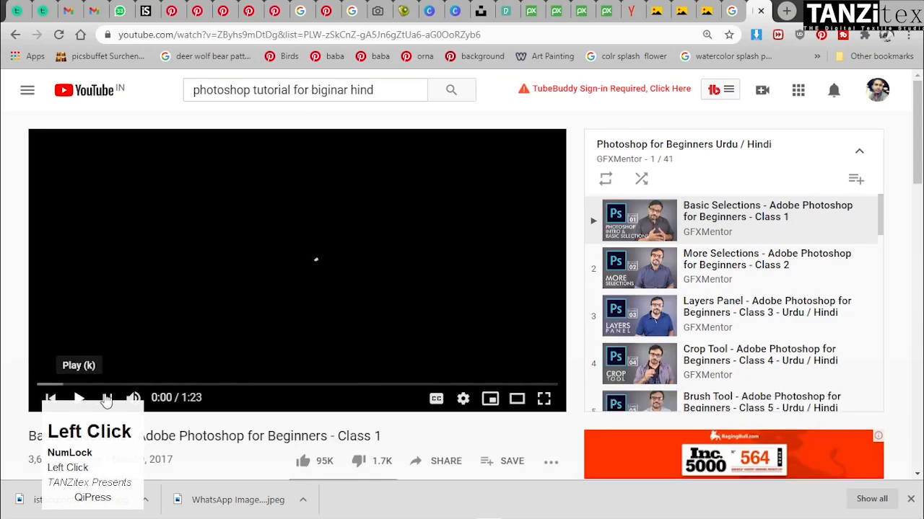
{"action": "scroll", "coordinate": [658, 295], "scroll_direction": "down", "scroll_amount": 3}
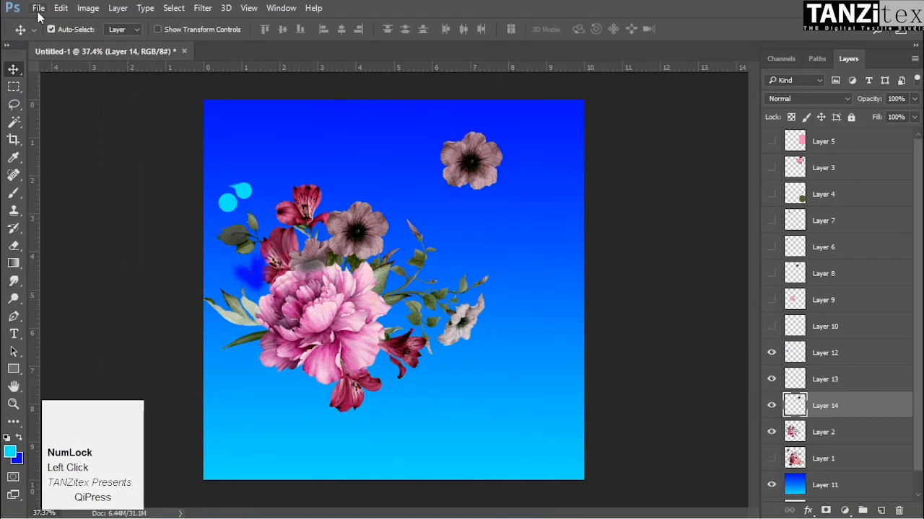
Switch to Edraw MindMaster to show the Photoshop Engineering mind map
{"action": "mouse_move", "coordinate": [476, 518]}
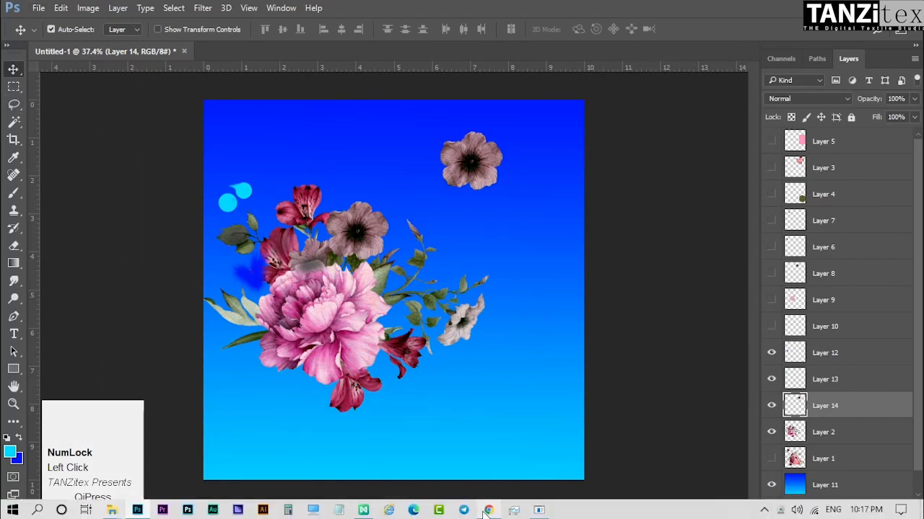
{"action": "left_click", "coordinate": [365, 512]}
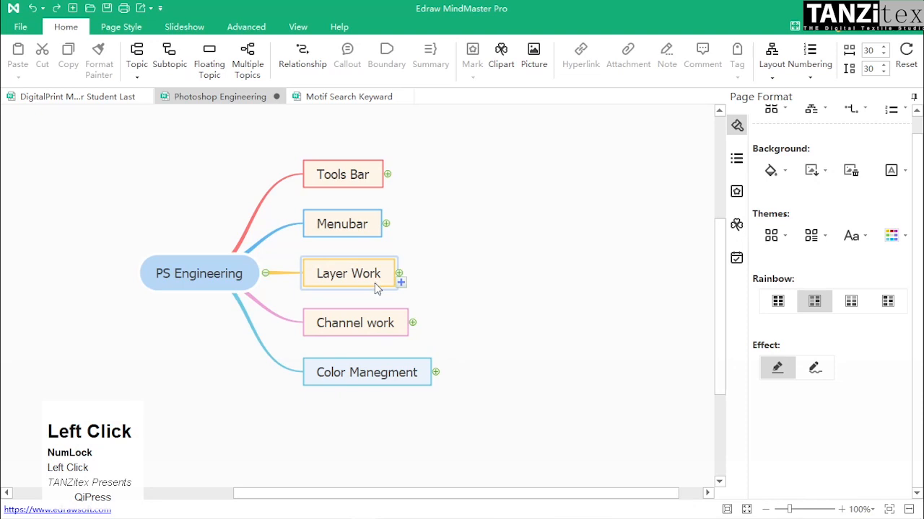